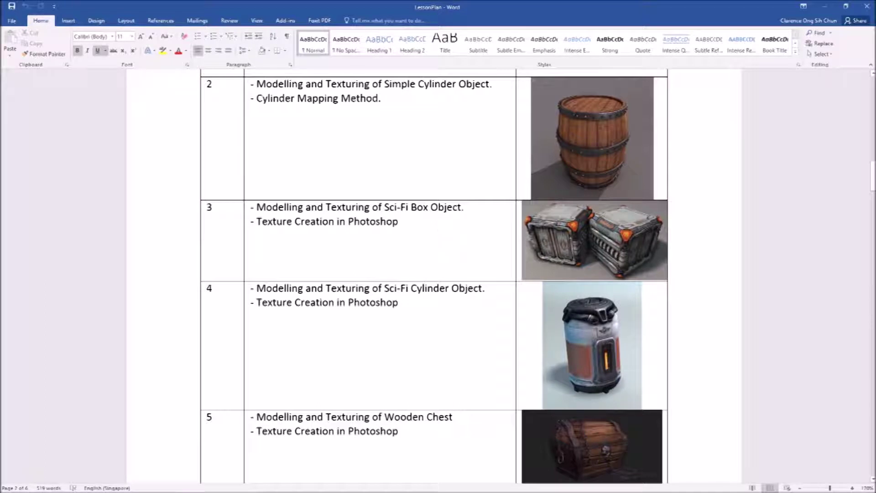
# Step: View the sci-fi box reference picture, close it, and switch to 3ds Max
pyautogui.click(406, 484)
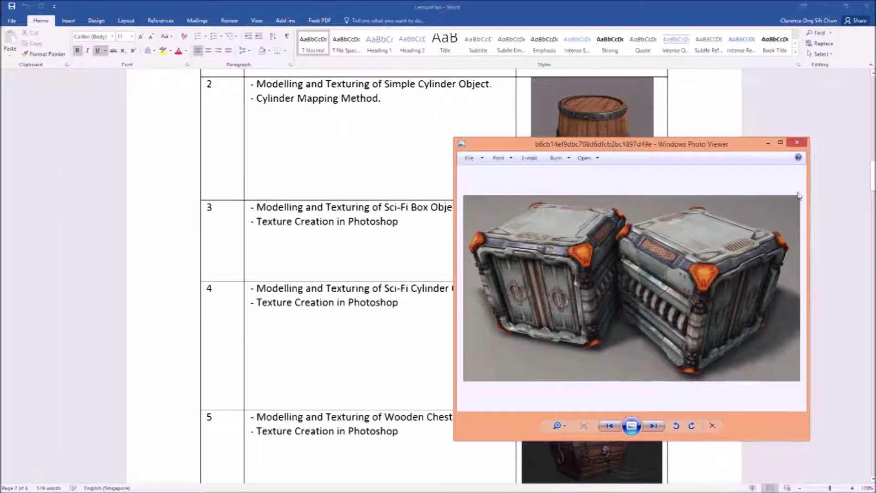
pyautogui.click(797, 146)
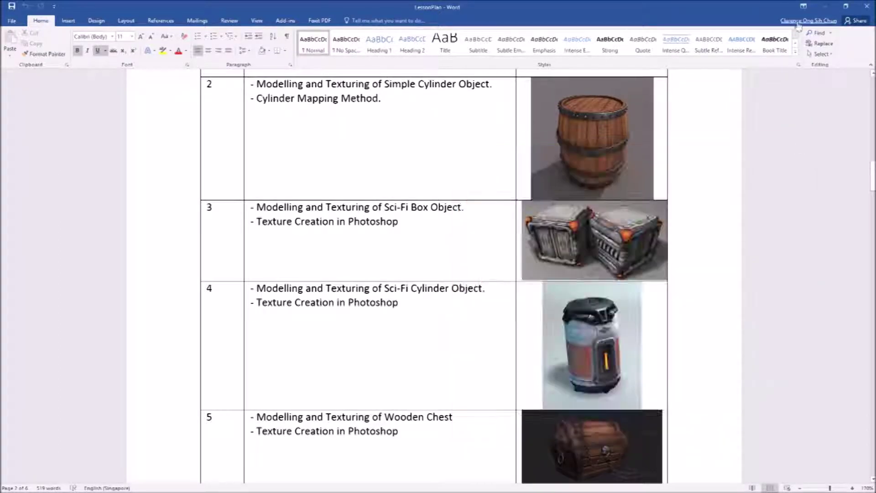
pyautogui.click(829, 8)
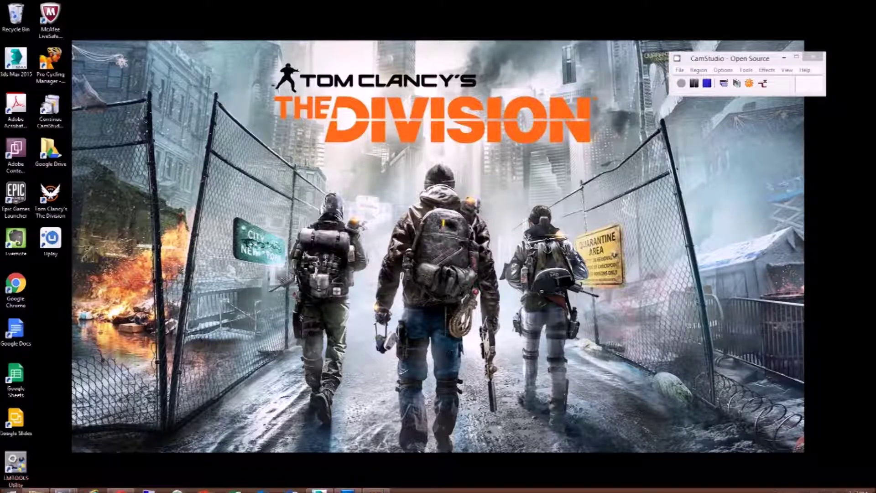
pyautogui.click(322, 484)
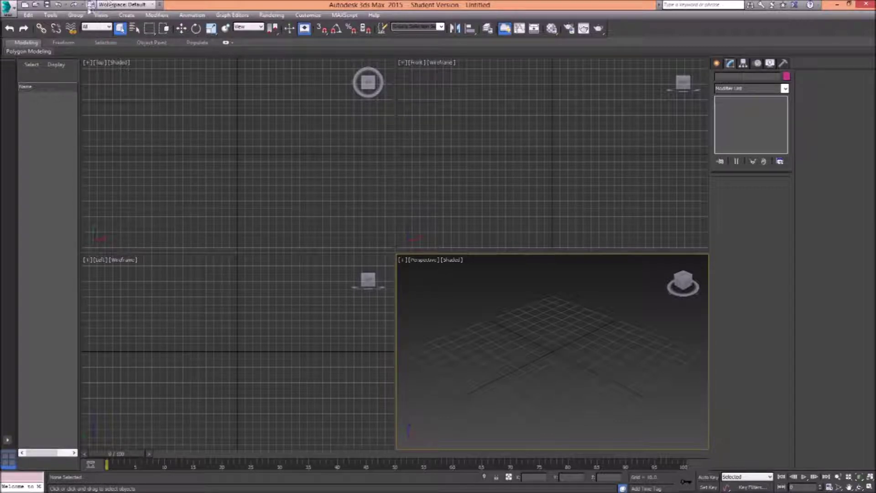
# Step: Create a box primitive in the Perspective view, about 57 long, 66 wide and 45 high
pyautogui.click(124, 16)
pyautogui.moveTo(141, 26)
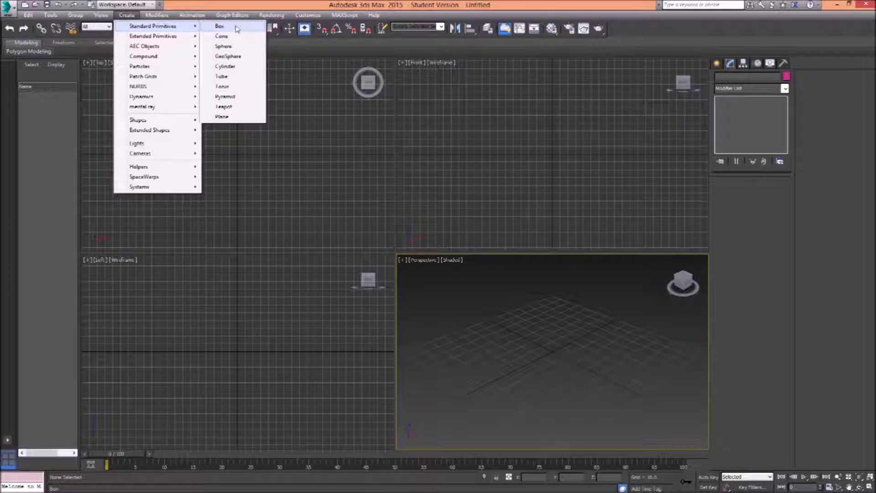
pyautogui.click(237, 29)
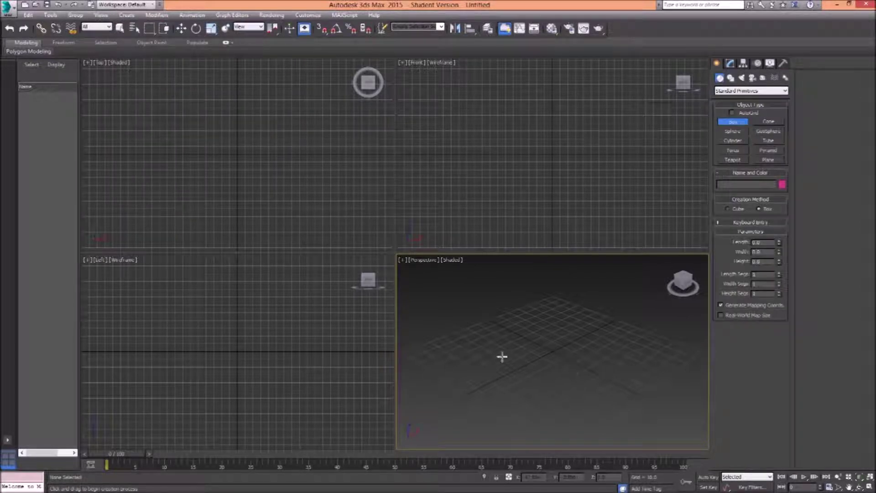
pyautogui.moveTo(501, 357); pyautogui.dragTo(628, 351)
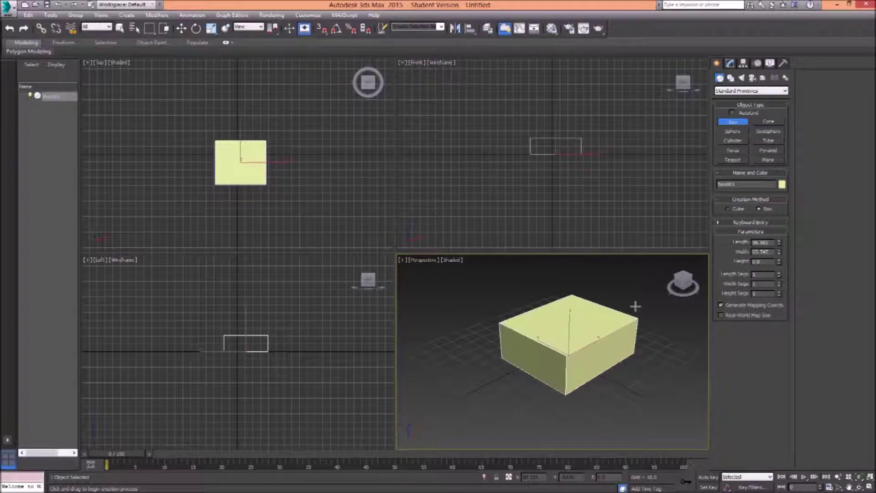
pyautogui.click(635, 283)
pyautogui.press('w')
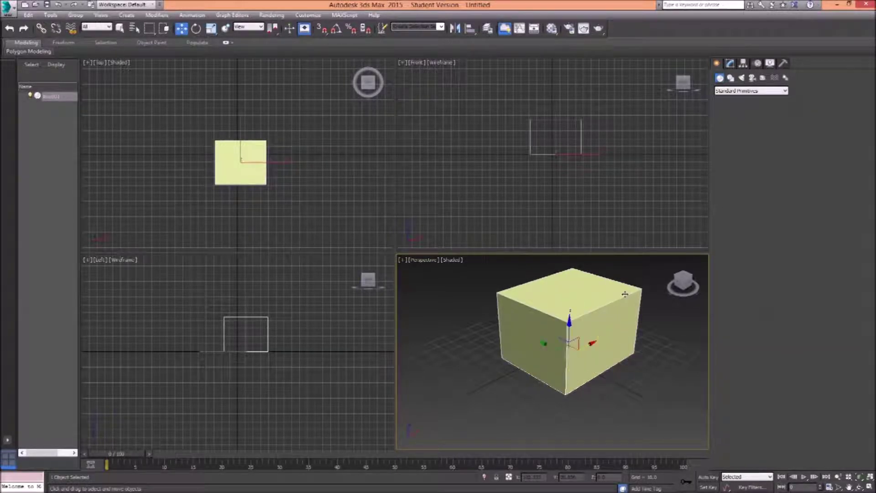
# Step: Rename the box as SciFiBox
pyautogui.click(730, 63)
pyautogui.click(753, 77)
pyautogui.write('H')
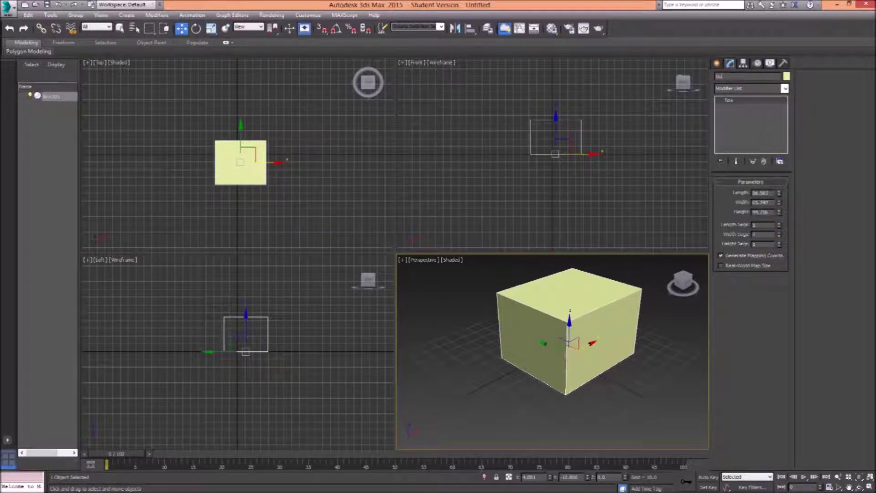
pyautogui.write('oftBox')
pyautogui.press('Return')
# Step: Change the box's object color to grey
pyautogui.click(786, 77)
pyautogui.click(354, 204)
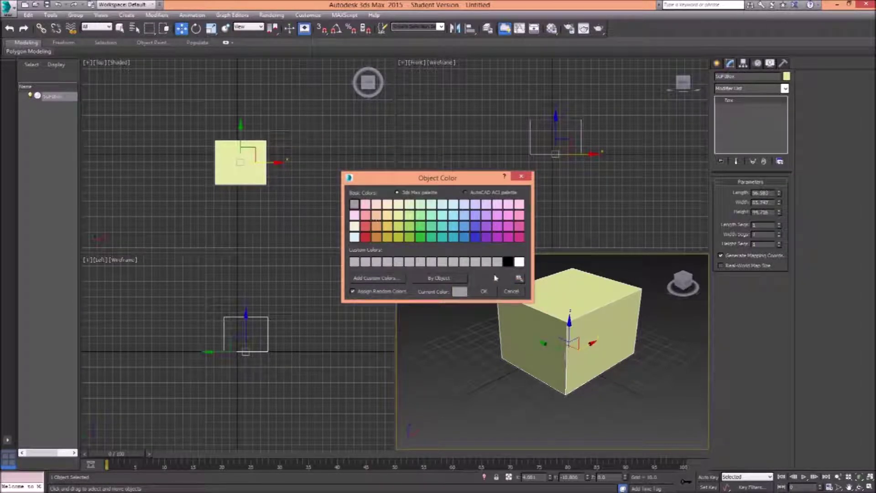
pyautogui.click(484, 292)
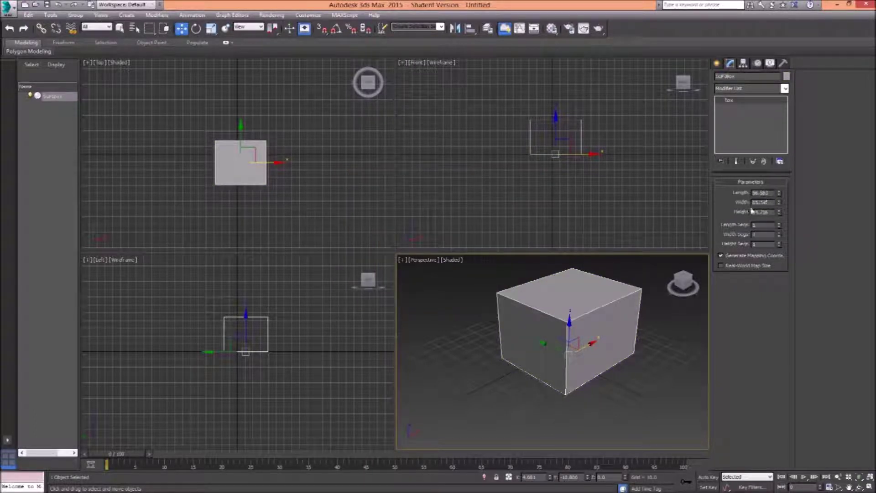
# Step: Set the box's length, width and height to 32 each to make a cube
pyautogui.moveTo(773, 193); pyautogui.dragTo(736, 192)
pyautogui.write('65.')
pyautogui.press('Tab')
pyautogui.write('32')
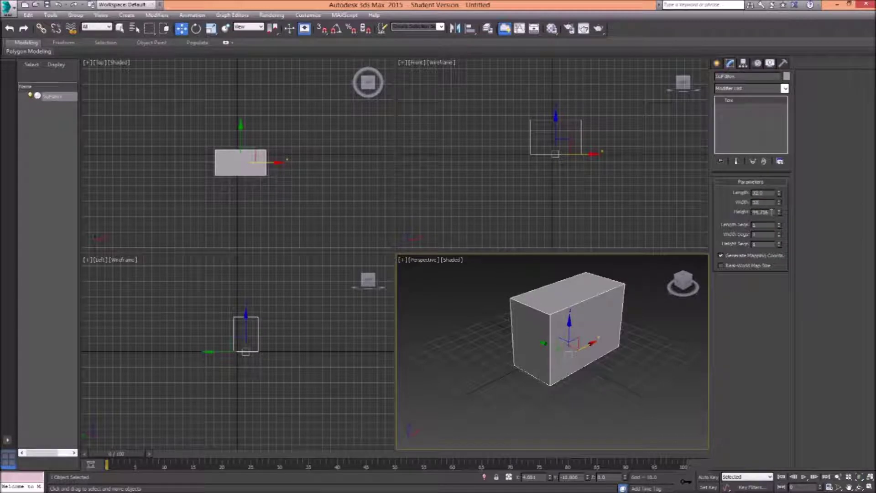
pyautogui.press('Tab')
pyautogui.write('32')
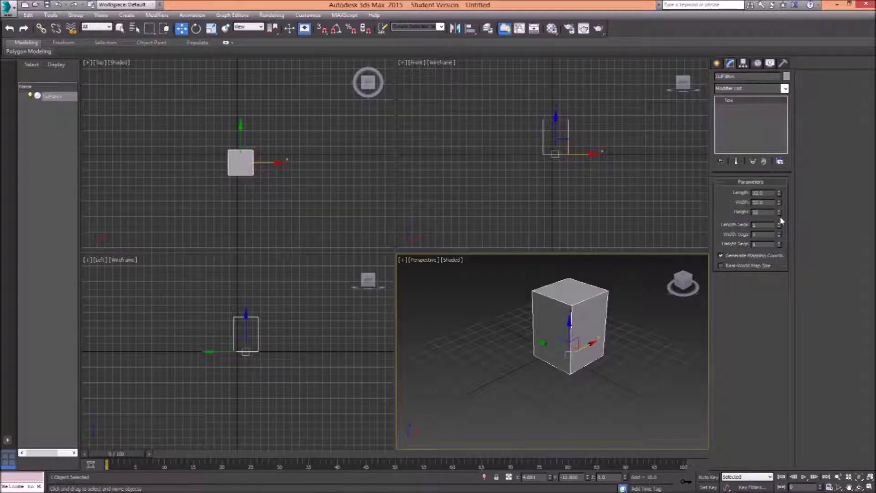
pyautogui.press('Return')
pyautogui.write('4')
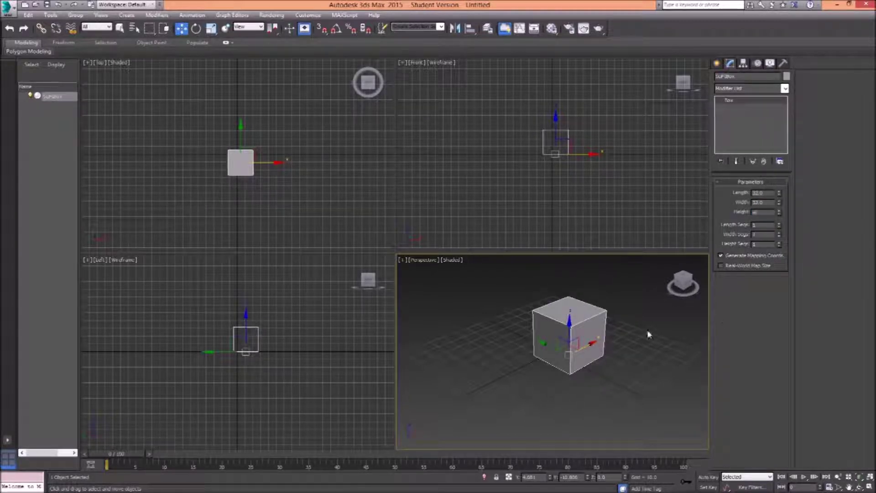
pyautogui.write('0')
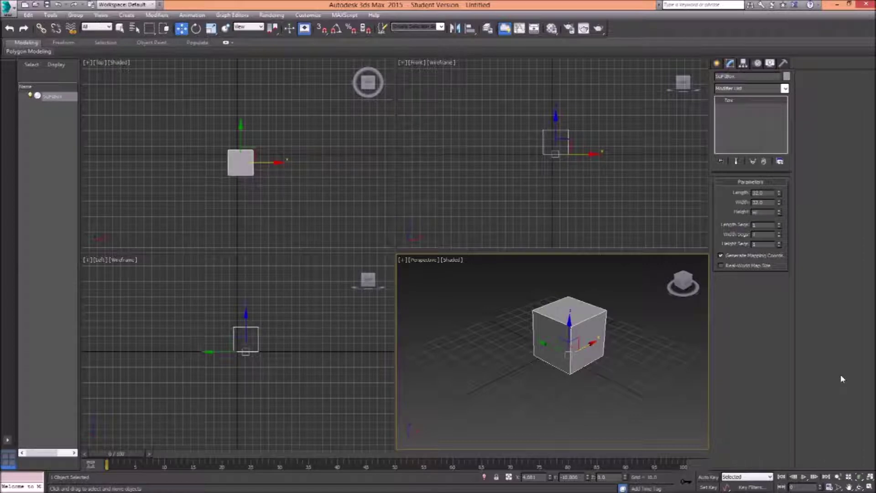
# Step: Position the box at X 0 and Y 0 so it is centered on the world origin
pyautogui.click(868, 480)
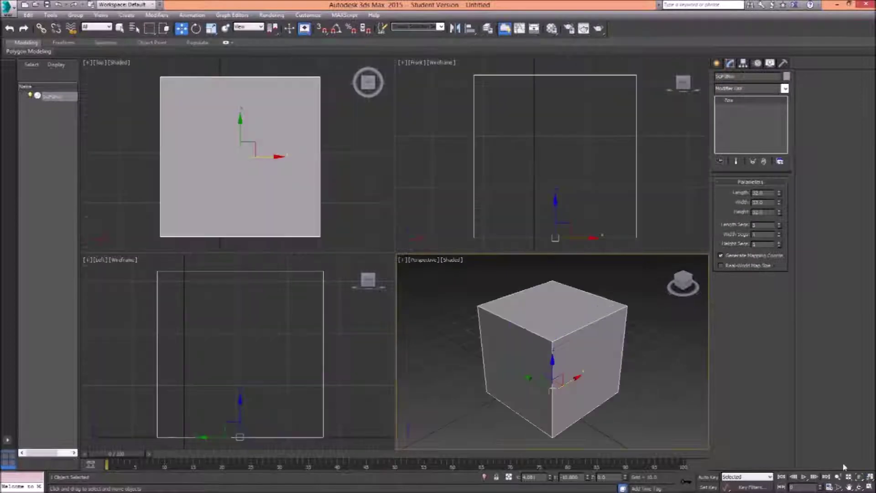
pyautogui.moveTo(520, 300); pyautogui.dragTo(518, 318)
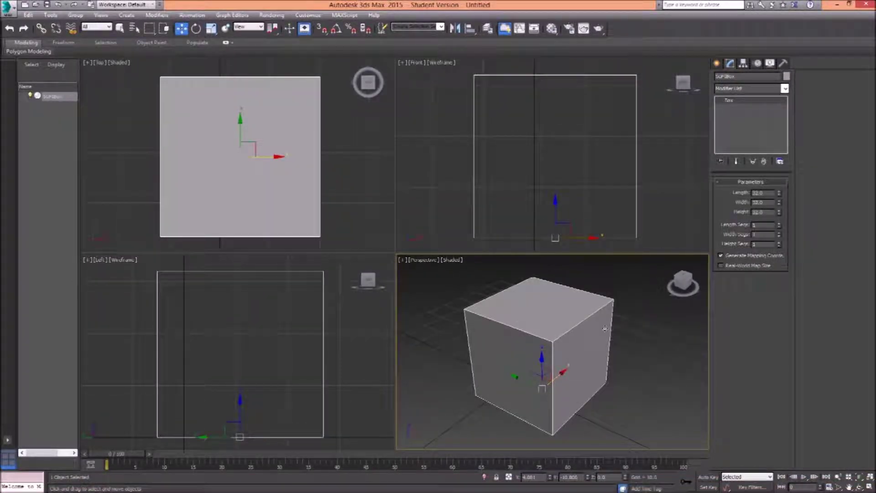
pyautogui.moveTo(605, 329); pyautogui.dragTo(599, 315)
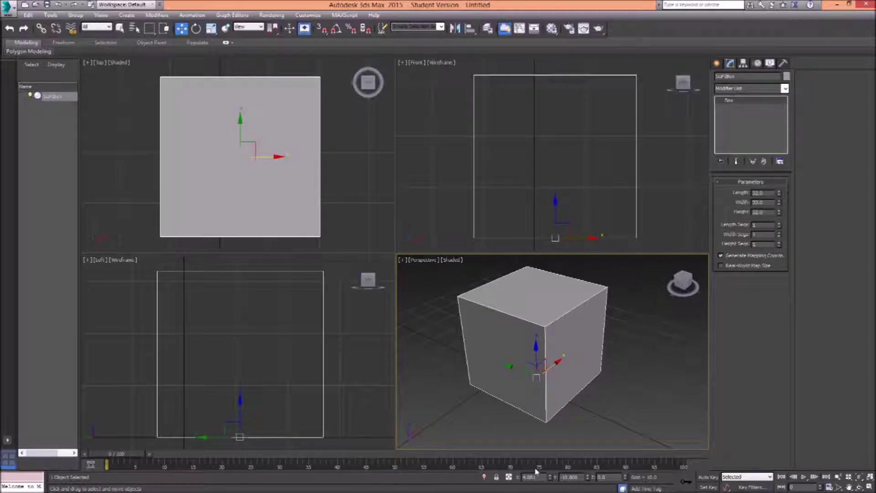
pyautogui.write('0')
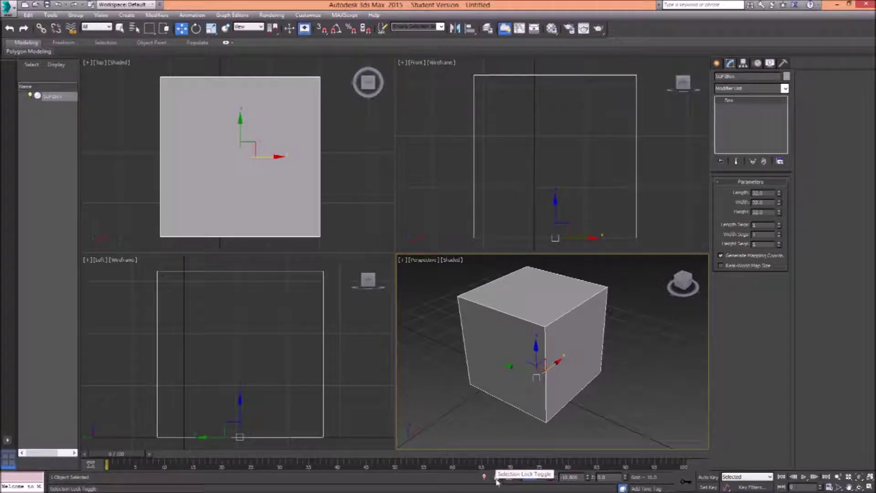
pyautogui.press('Tab')
pyautogui.write('0')
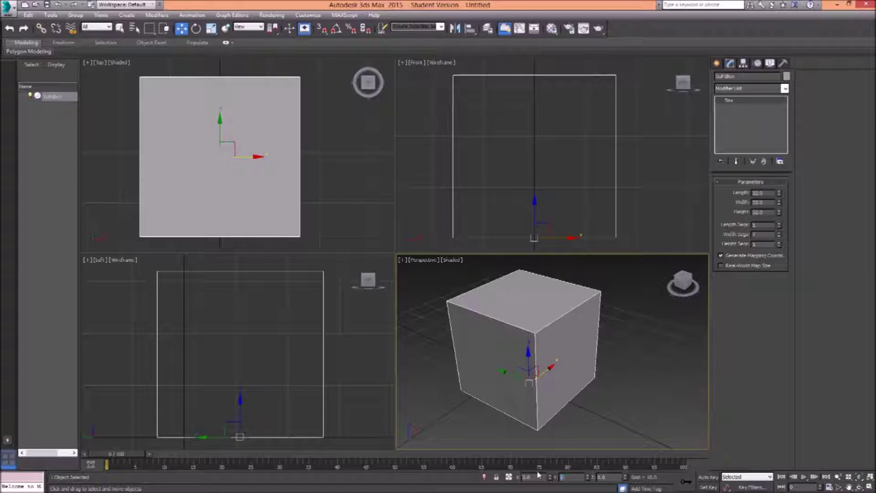
pyautogui.press('Return')
pyautogui.click(866, 482)
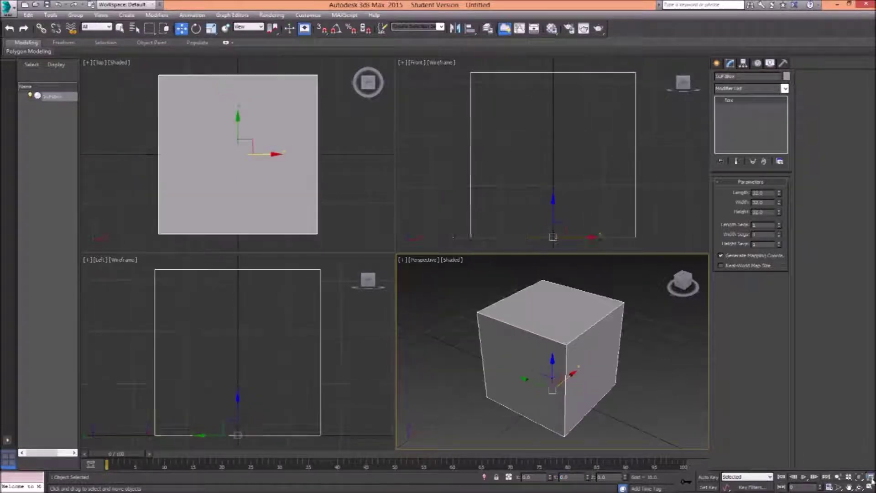
pyautogui.moveTo(627, 358)
pyautogui.mouseDown()
pyautogui.moveTo(627, 338)
pyautogui.moveTo(602, 303)
pyautogui.moveTo(552, 329)
pyautogui.moveTo(506, 329)
pyautogui.moveTo(587, 293)
pyautogui.moveTo(575, 329)
pyautogui.moveTo(567, 330)
pyautogui.moveTo(583, 333)
pyautogui.mouseUp()
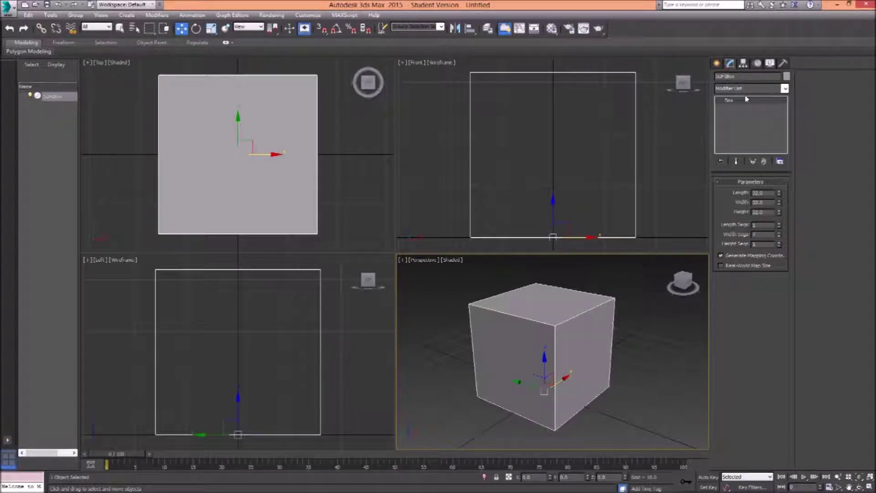
# Step: Try converting the box to an Editable Poly and undo the conversion
pyautogui.rightClick(730, 100)
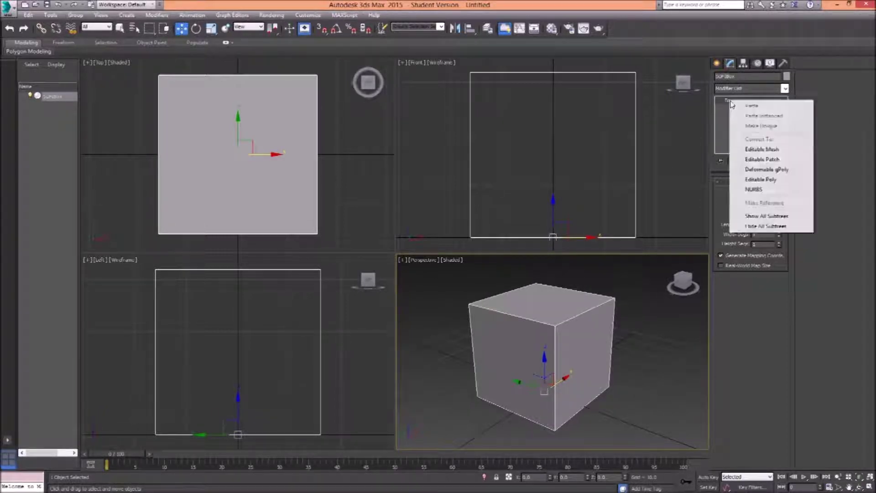
pyautogui.click(772, 183)
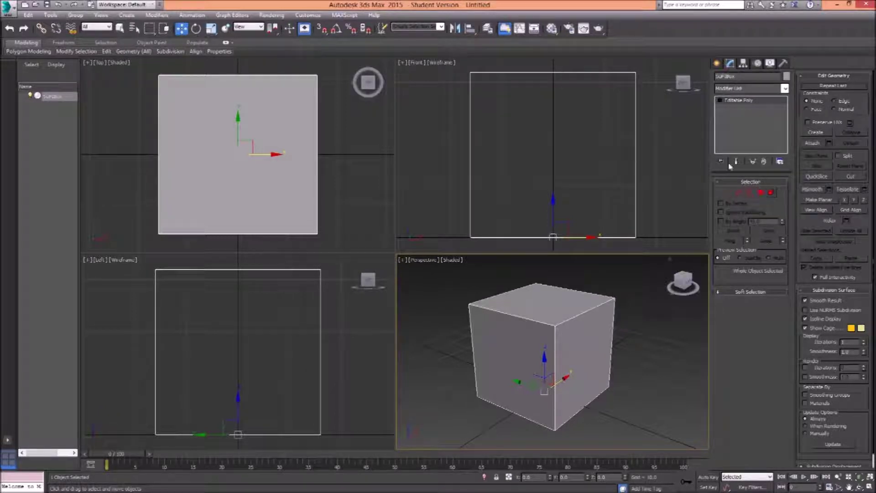
pyautogui.click(704, 163)
# Step: Add an Edit Poly modifier to the box, check the base Box parameters beneath it, and return to the Edit Poly level
pyautogui.click(743, 89)
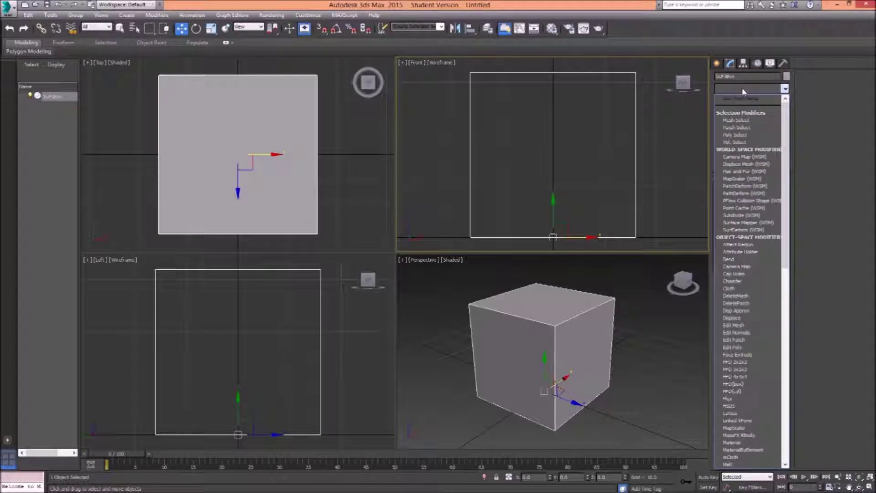
pyautogui.click(744, 89)
pyautogui.click(773, 89)
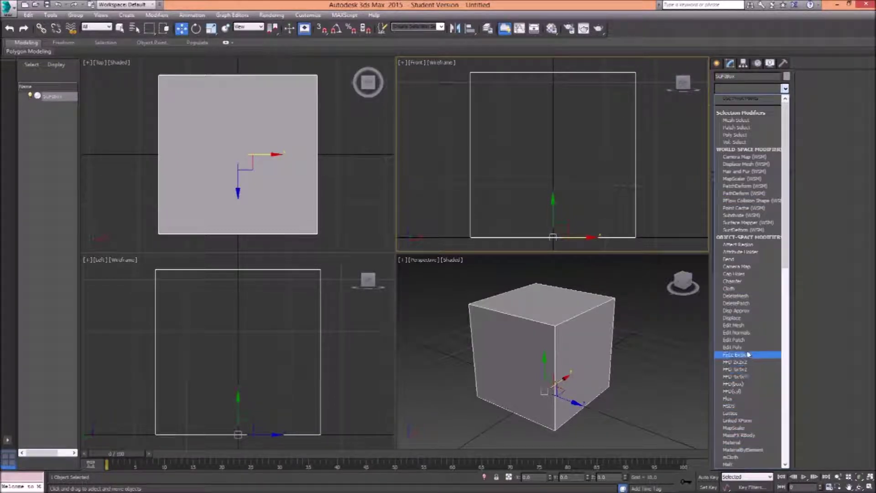
pyautogui.click(734, 347)
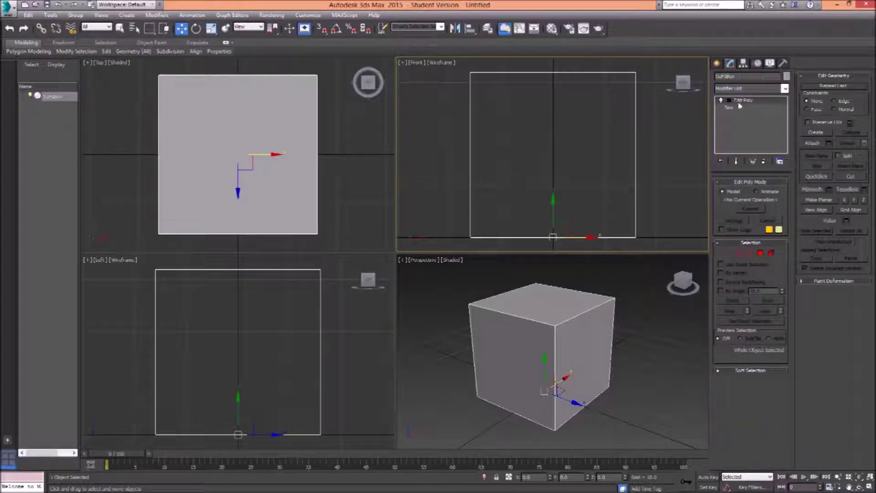
pyautogui.click(731, 108)
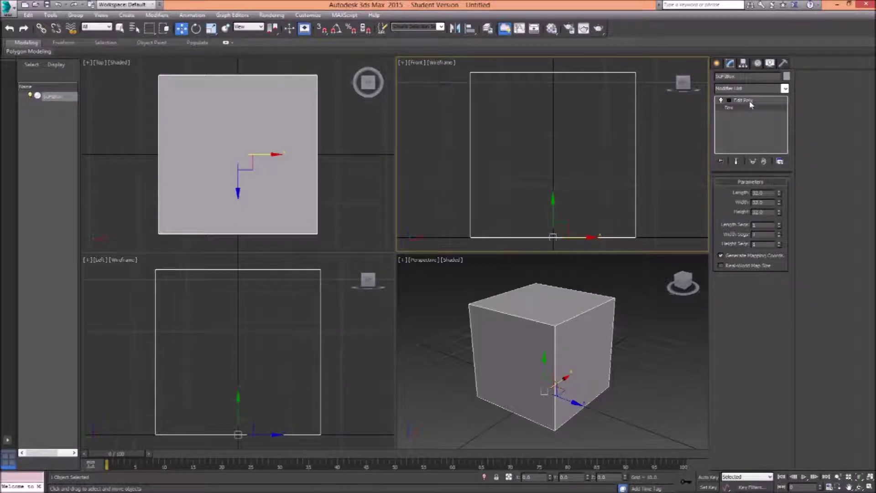
pyautogui.click(747, 100)
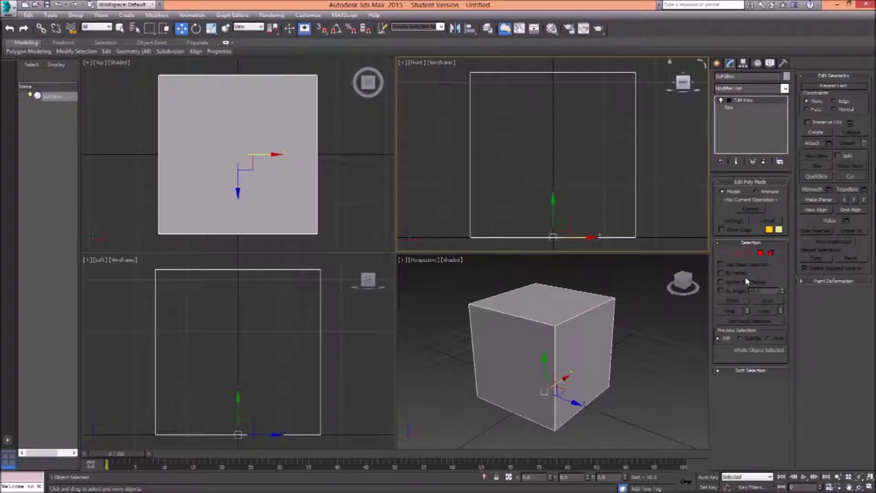
# Step: Try moving an upper corner vertex of the box at Vertex level and cancel the move
pyautogui.click(731, 254)
pyautogui.click(615, 299)
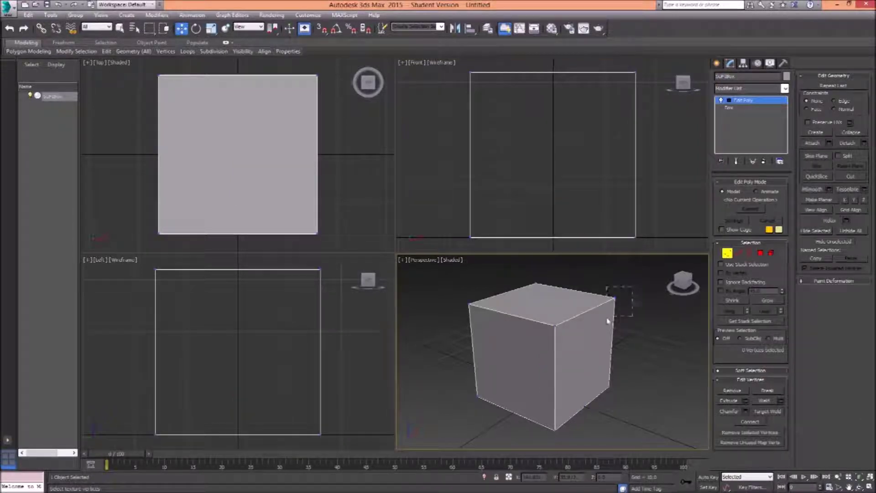
pyautogui.moveTo(636, 289); pyautogui.dragTo(624, 297)
pyautogui.rightClick(624, 297)
# Step: Try moving the top edge of the box's front face at Edge level and undo the move
pyautogui.click(739, 253)
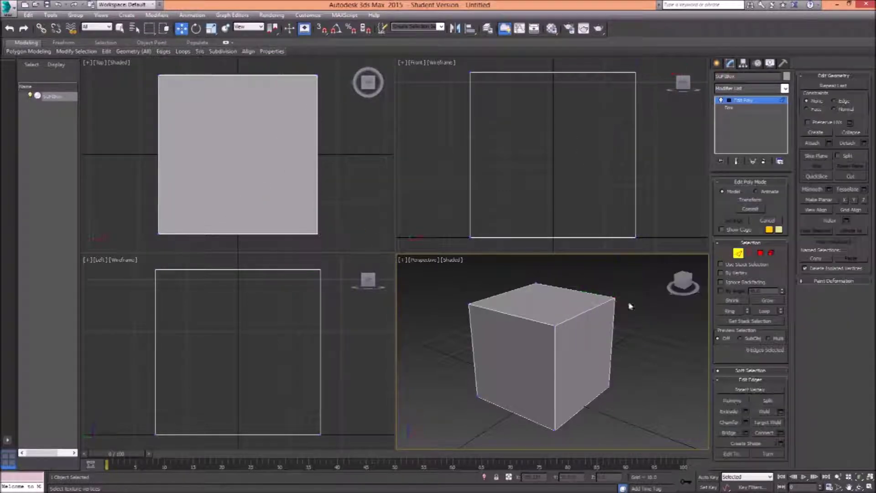
pyautogui.click(592, 307)
pyautogui.moveTo(590, 284); pyautogui.dragTo(591, 319)
pyautogui.hotkey('ctrl', 'z')
# Step: Select the box's front face at Polygon level, try moving it, exit Polygon level and deselect the box
pyautogui.click(761, 254)
pyautogui.click(583, 363)
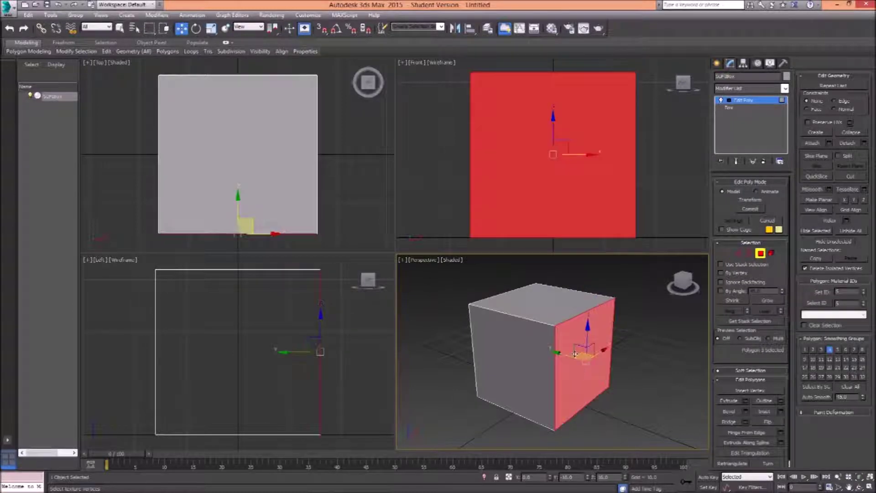
pyautogui.moveTo(570, 357); pyautogui.dragTo(585, 363)
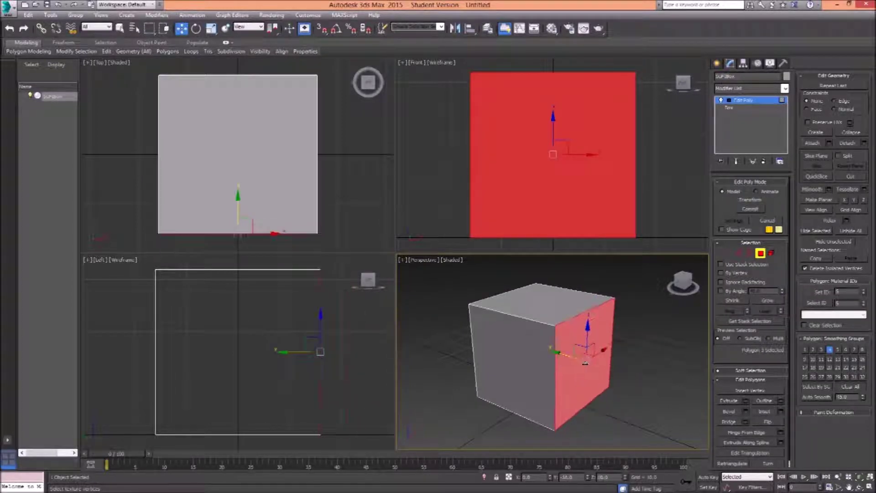
pyautogui.click(671, 324)
pyautogui.click(760, 254)
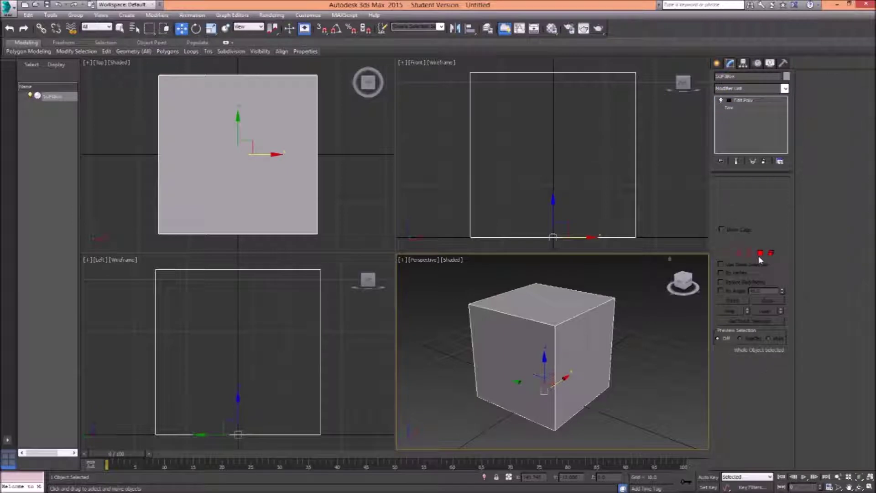
pyautogui.click(654, 343)
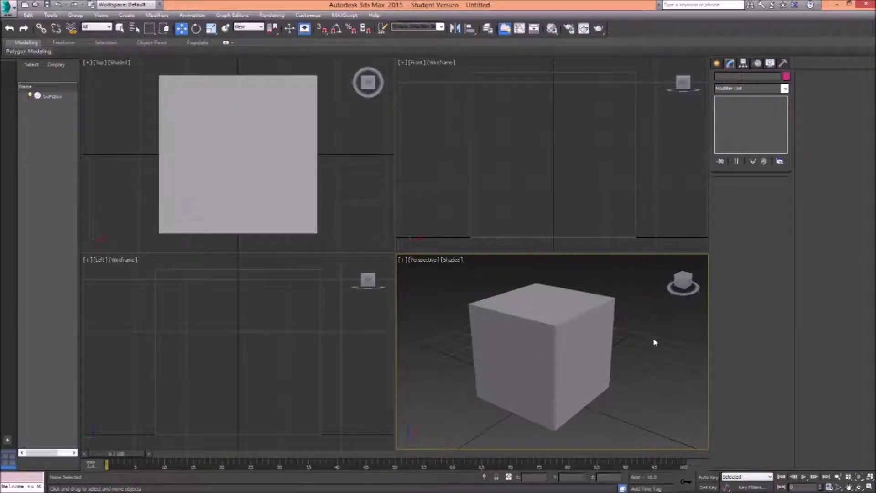
# Step: Select the box, add an Unwrap UVW modifier on top of Edit Poly, and open its UV editor
pyautogui.click(573, 343)
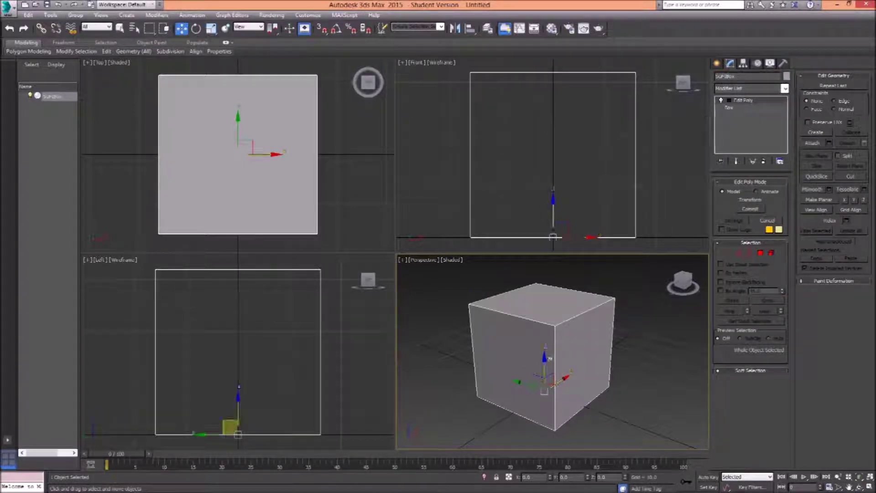
pyautogui.click(738, 91)
pyautogui.moveTo(786, 200); pyautogui.dragTo(785, 393)
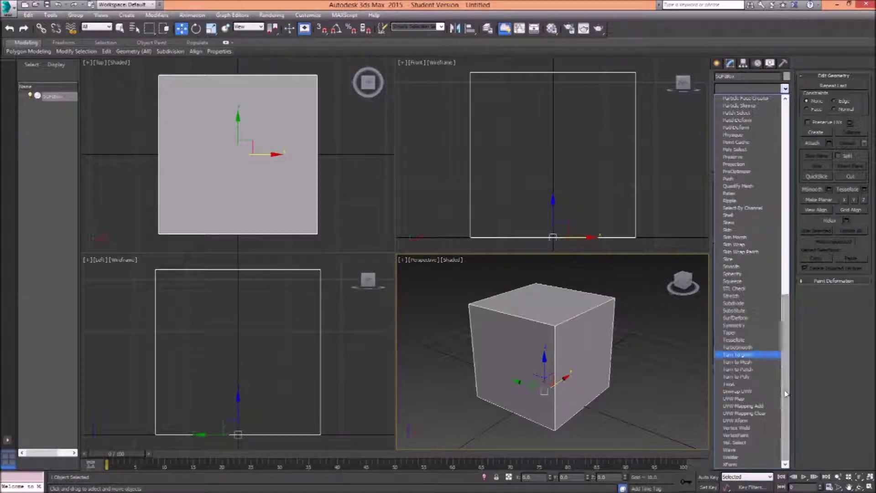
pyautogui.click(748, 392)
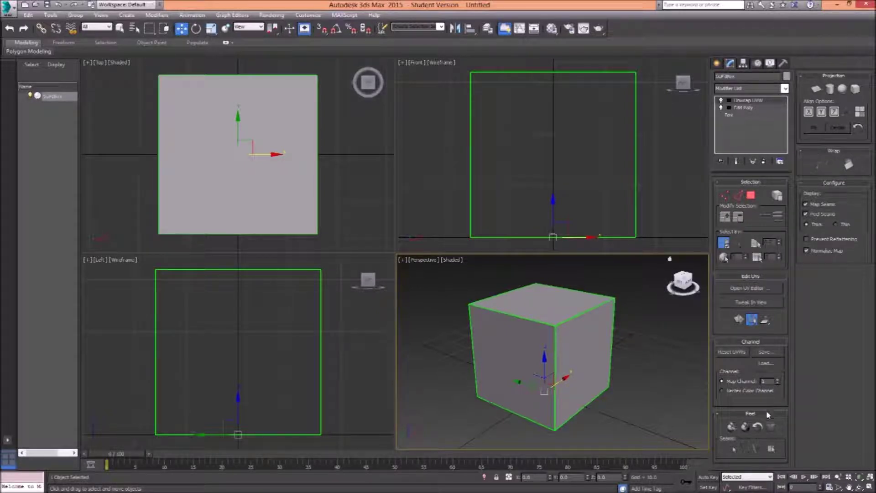
pyautogui.click(751, 289)
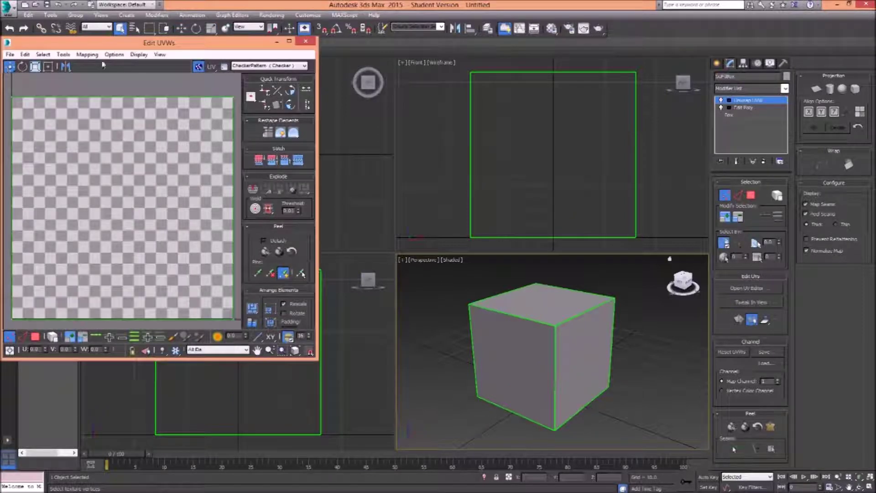
pyautogui.moveTo(112, 46); pyautogui.dragTo(168, 69)
pyautogui.scroll(-3, 194, 172)
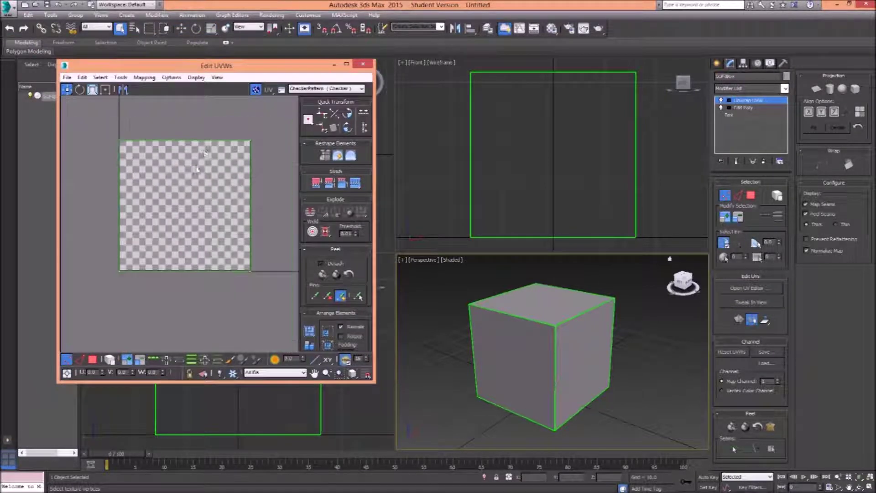
pyautogui.moveTo(206, 169); pyautogui.dragTo(207, 176)
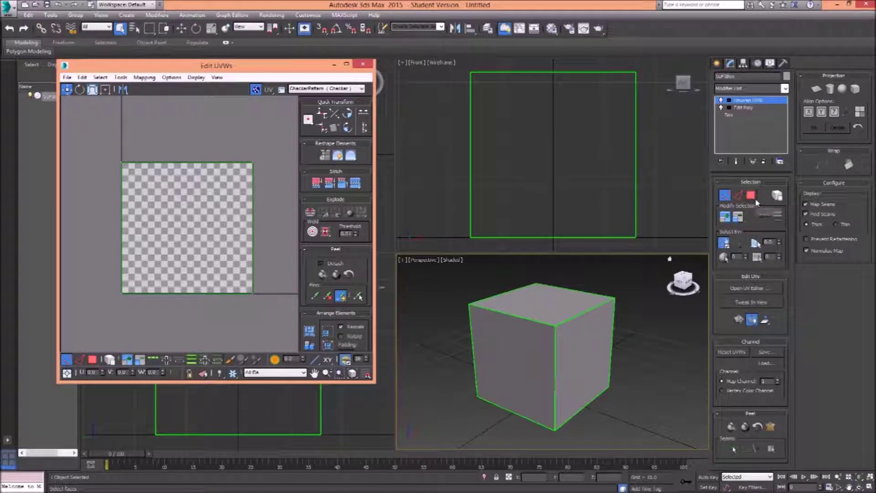
# Step: Select the box's top face at Polygon level and move its UV square out to the left of the checker tile
pyautogui.click(93, 360)
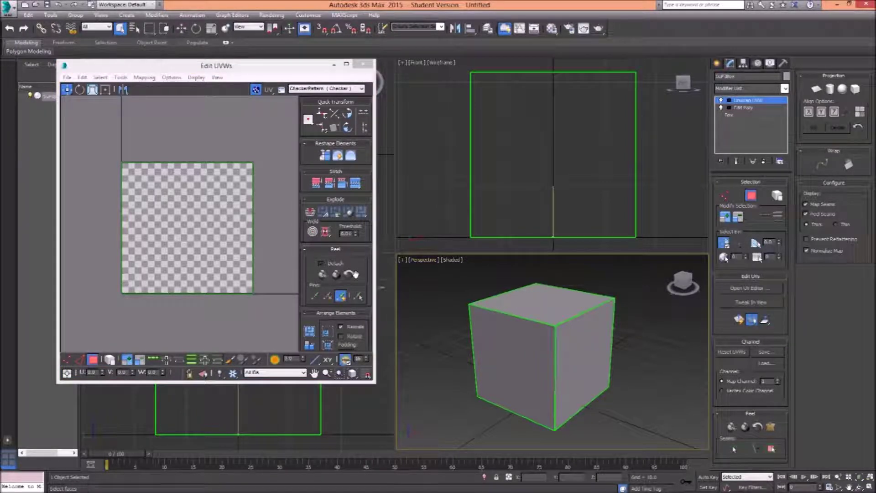
pyautogui.click(570, 312)
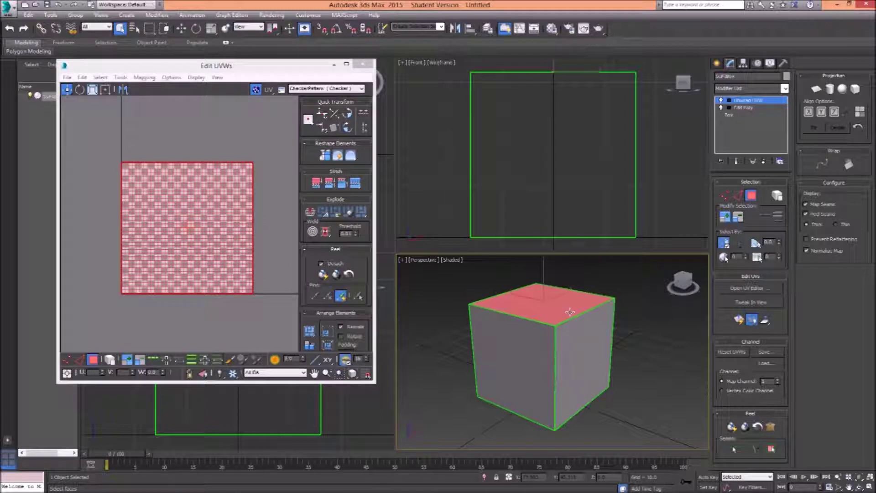
pyautogui.moveTo(586, 301); pyautogui.dragTo(550, 297)
pyautogui.moveTo(198, 231); pyautogui.dragTo(219, 242)
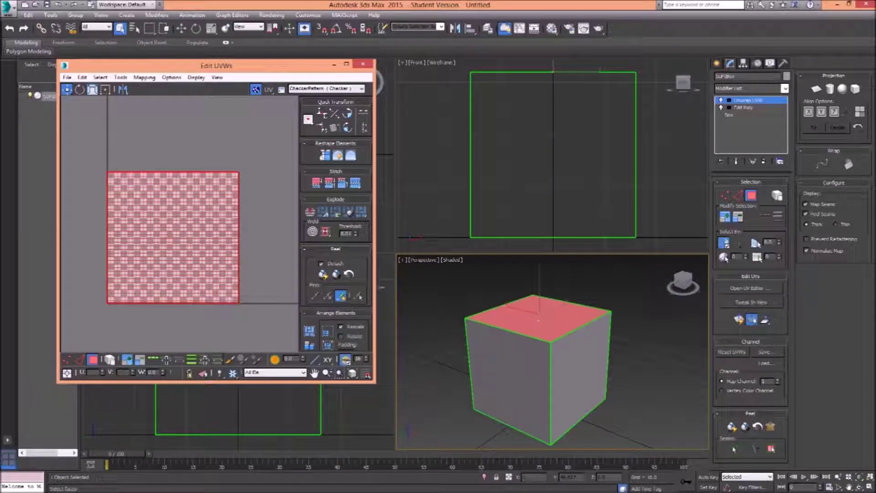
pyautogui.moveTo(570, 318); pyautogui.dragTo(581, 314)
pyautogui.middleClick(182, 222)
pyautogui.scroll(-1, 206, 226)
pyautogui.moveTo(194, 231); pyautogui.dragTo(200, 212)
pyautogui.moveTo(260, 194); pyautogui.dragTo(208, 230)
pyautogui.moveTo(182, 216); pyautogui.dragTo(230, 214)
pyautogui.moveTo(269, 242); pyautogui.dragTo(137, 238)
pyautogui.scroll(-3, 216, 207)
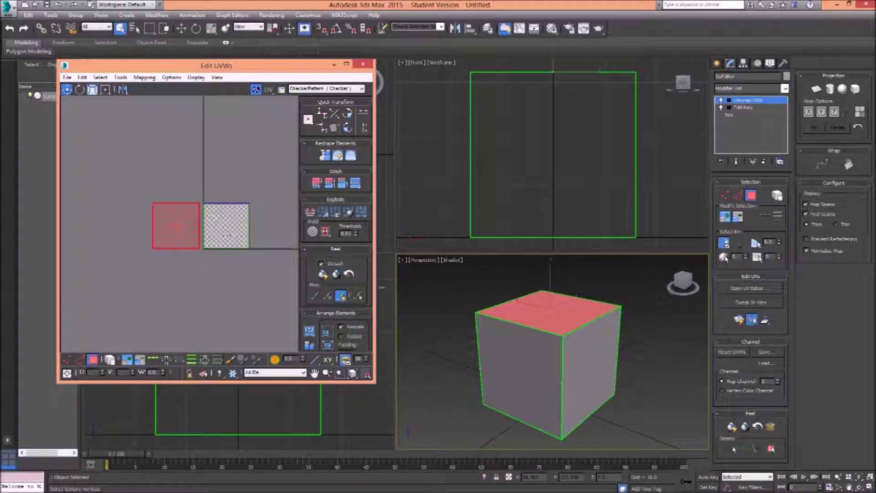
# Step: Select the box's bottom face, move its UV square off the checker tile, and place it beside the top face's square
pyautogui.scroll(2, 227, 211)
pyautogui.click(650, 381)
pyautogui.moveTo(642, 397); pyautogui.dragTo(600, 280)
pyautogui.click(569, 356)
pyautogui.moveTo(608, 362); pyautogui.dragTo(634, 412)
pyautogui.click(211, 233)
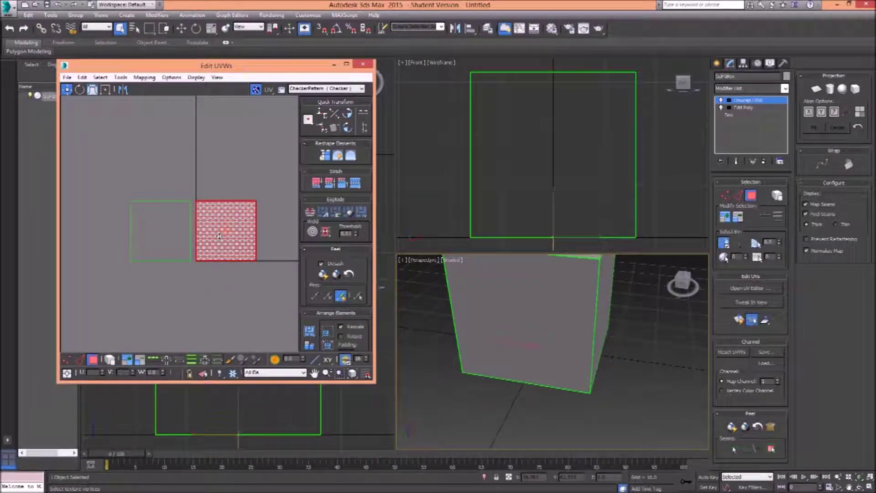
pyautogui.moveTo(208, 227); pyautogui.dragTo(75, 228)
pyautogui.moveTo(119, 200); pyautogui.dragTo(102, 248)
pyautogui.click(229, 245)
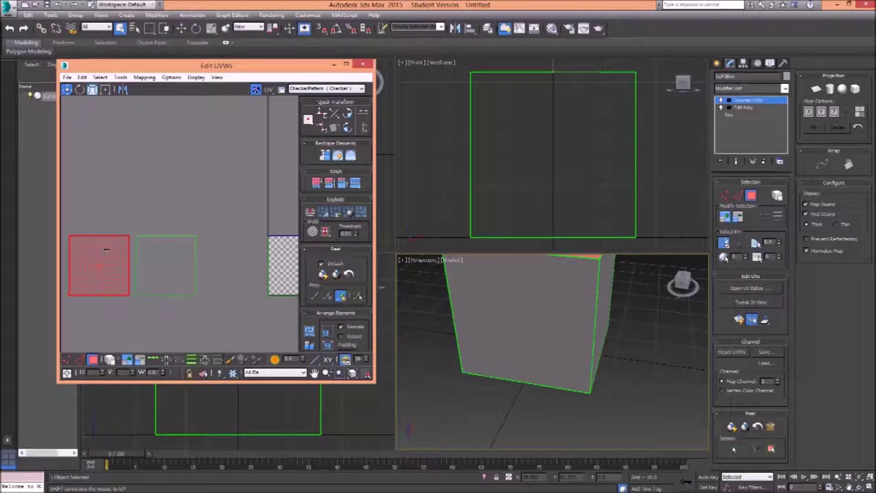
# Step: Align the bottom face's UV square flush against the top face's square and deselect it
pyautogui.scroll(2, 102, 248)
pyautogui.moveTo(202, 229); pyautogui.dragTo(236, 180)
pyautogui.click(231, 219)
pyautogui.moveTo(557, 311); pyautogui.dragTo(589, 315)
pyautogui.click(221, 254)
pyautogui.scroll(2, 214, 201)
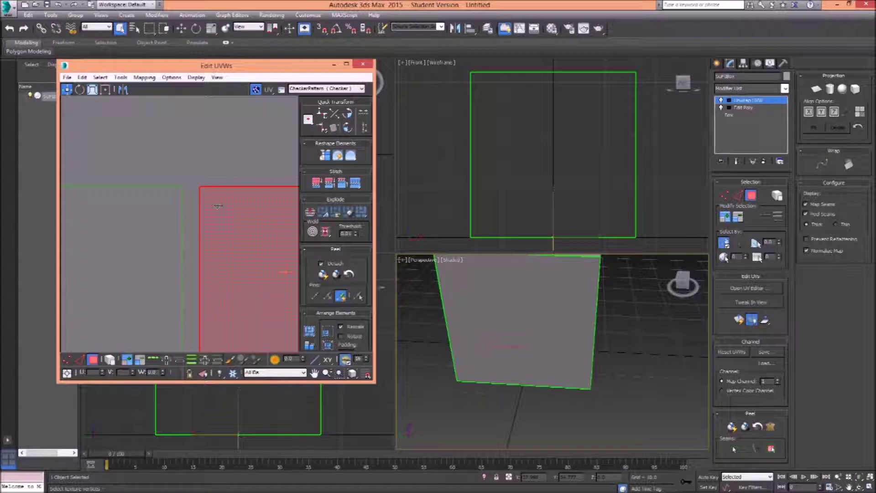
pyautogui.moveTo(214, 201); pyautogui.dragTo(202, 203)
pyautogui.click(196, 167)
pyautogui.scroll(-3, 197, 167)
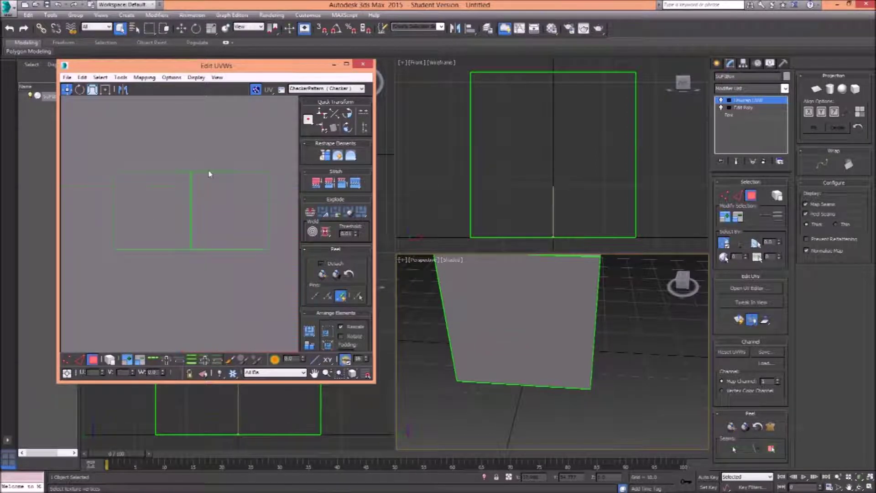
# Step: Select the face on the box's left side and move its UV square off the checker tile to below the joined pair
pyautogui.moveTo(235, 170); pyautogui.dragTo(174, 200)
pyautogui.moveTo(580, 301); pyautogui.dragTo(579, 332)
pyautogui.moveTo(641, 356); pyautogui.dragTo(588, 345)
pyautogui.scroll(-5, 616, 328)
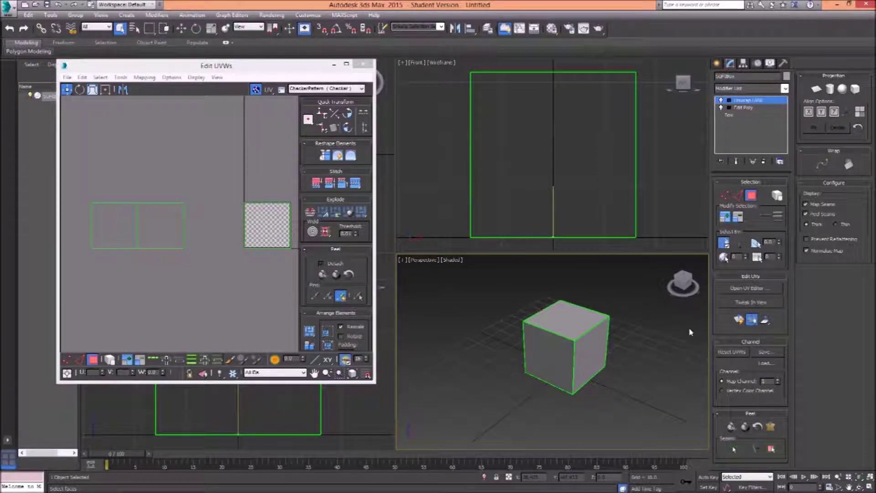
pyautogui.moveTo(207, 211); pyautogui.dragTo(225, 206)
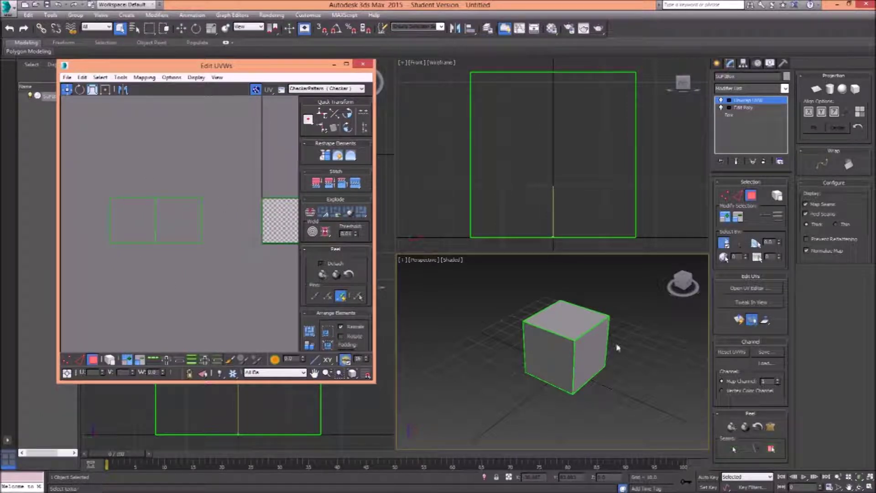
pyautogui.scroll(5, 618, 347)
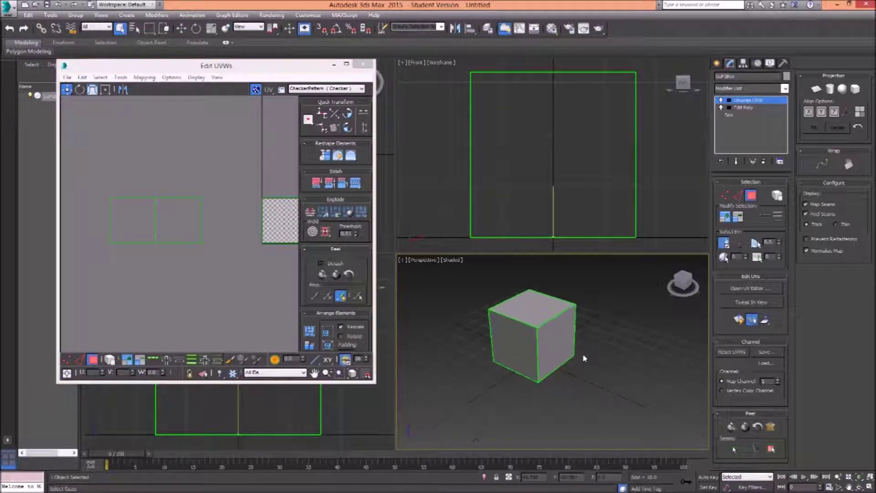
pyautogui.click(512, 370)
pyautogui.moveTo(637, 375); pyautogui.dragTo(560, 366)
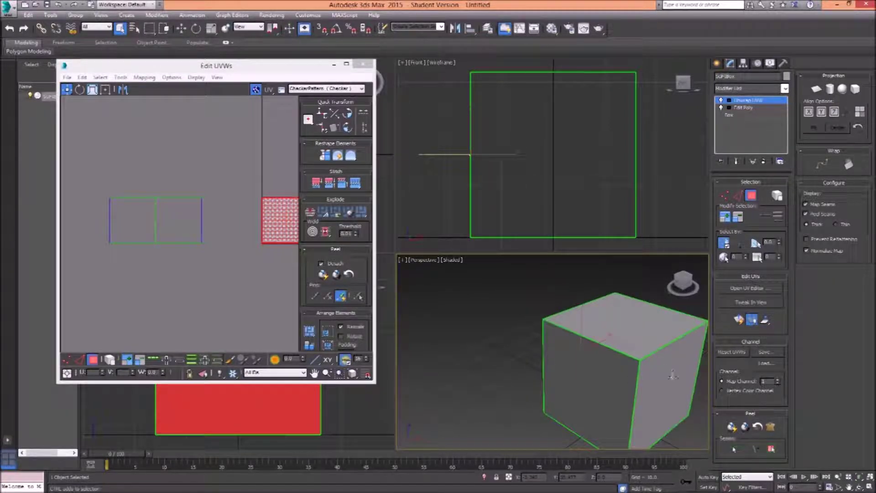
pyautogui.moveTo(673, 378); pyautogui.dragTo(641, 365)
pyautogui.moveTo(236, 266); pyautogui.dragTo(212, 274)
pyautogui.moveTo(254, 228); pyautogui.dragTo(105, 277)
# Step: Align the left-side face's UV square flush beneath the left square of the pair
pyautogui.moveTo(111, 276); pyautogui.dragTo(175, 222)
pyautogui.scroll(3, 281, 248)
pyautogui.scroll(3, 162, 251)
pyautogui.click(287, 234)
pyautogui.moveTo(279, 234); pyautogui.dragTo(229, 250)
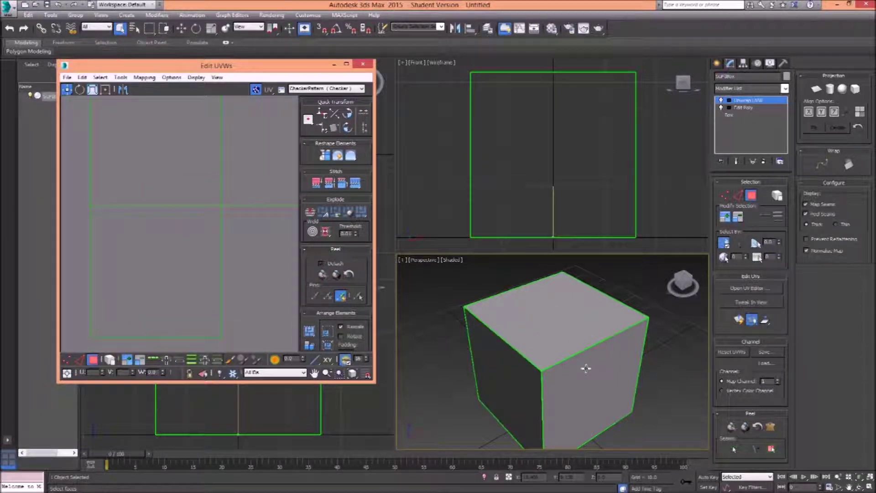
# Step: Select the box's front face and fit its UV square into the empty lower-right corner of the two-by-two block
pyautogui.moveTo(584, 368); pyautogui.dragTo(571, 364)
pyautogui.moveTo(284, 283); pyautogui.dragTo(176, 285)
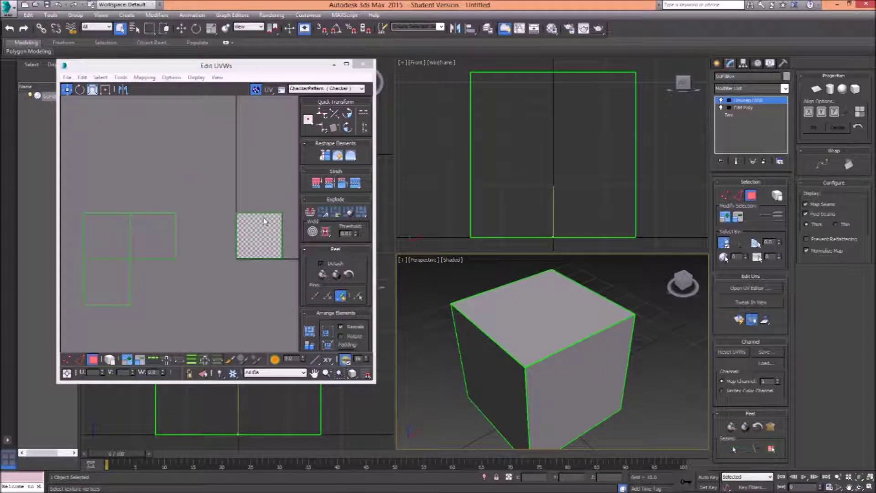
pyautogui.click(571, 365)
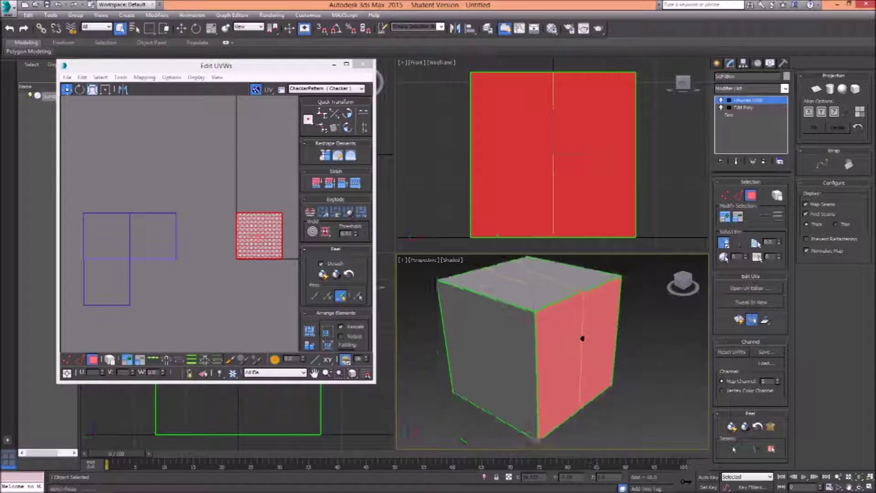
pyautogui.moveTo(256, 240); pyautogui.dragTo(262, 281)
pyautogui.scroll(5, 235, 263)
pyautogui.moveTo(228, 250); pyautogui.dragTo(171, 257)
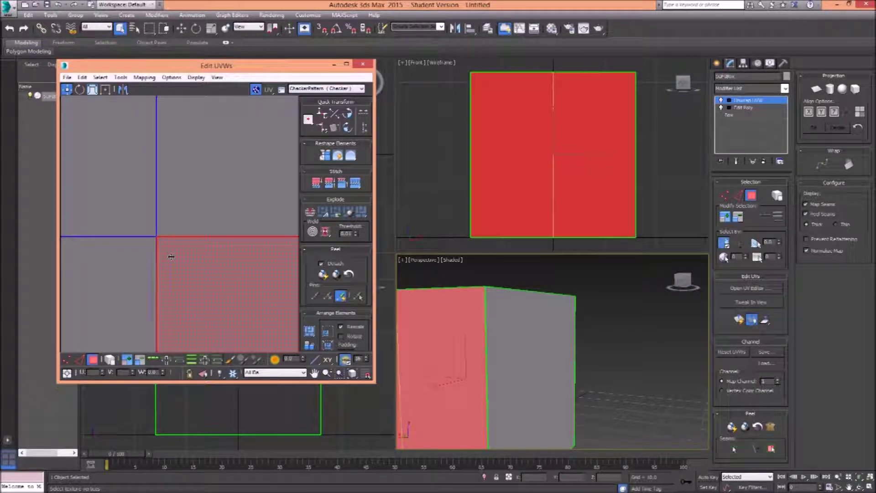
pyautogui.scroll(-4, 243, 146)
pyautogui.click(243, 145)
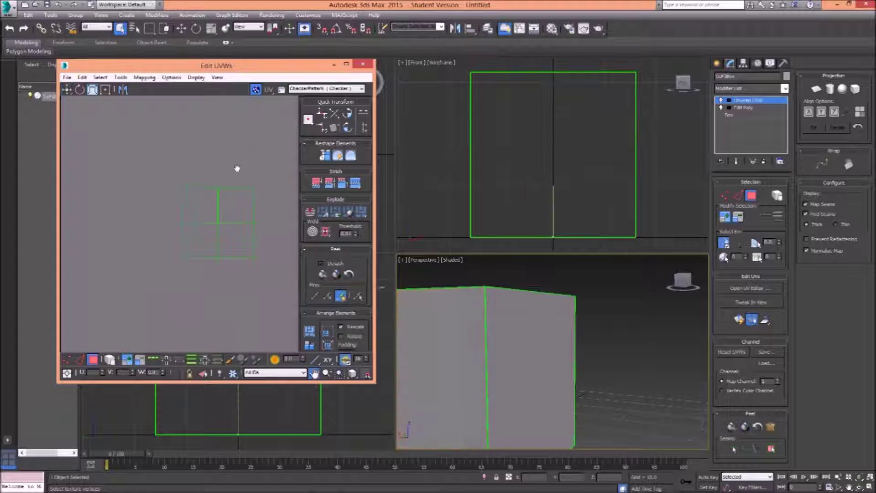
# Step: Maximize the UV editor, select the whole two-by-two UV block, and move it over the checker tile
pyautogui.scroll(2, 206, 228)
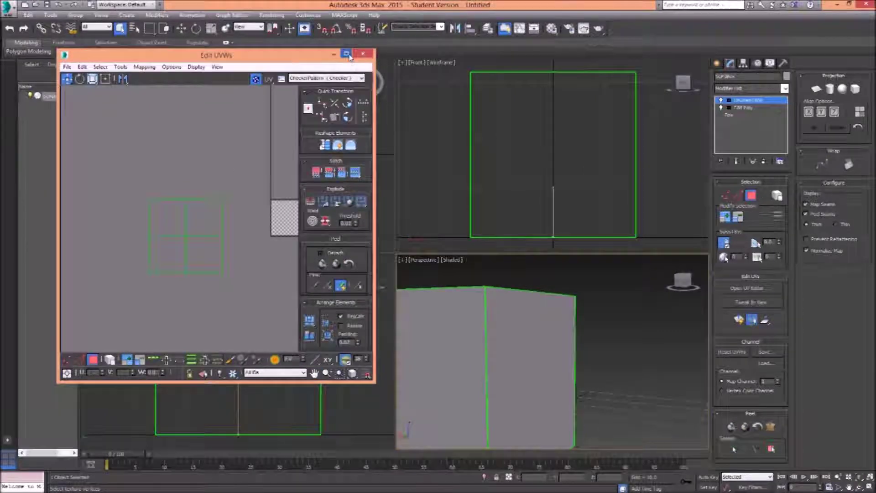
pyautogui.click(347, 64)
pyautogui.moveTo(330, 228); pyautogui.dragTo(394, 194)
pyautogui.scroll(2, 394, 193)
pyautogui.moveTo(563, 140); pyautogui.dragTo(271, 452)
pyautogui.moveTo(463, 274); pyautogui.dragTo(304, 259)
pyautogui.moveTo(244, 189); pyautogui.dragTo(501, 214)
pyautogui.moveTo(431, 160); pyautogui.dragTo(427, 156)
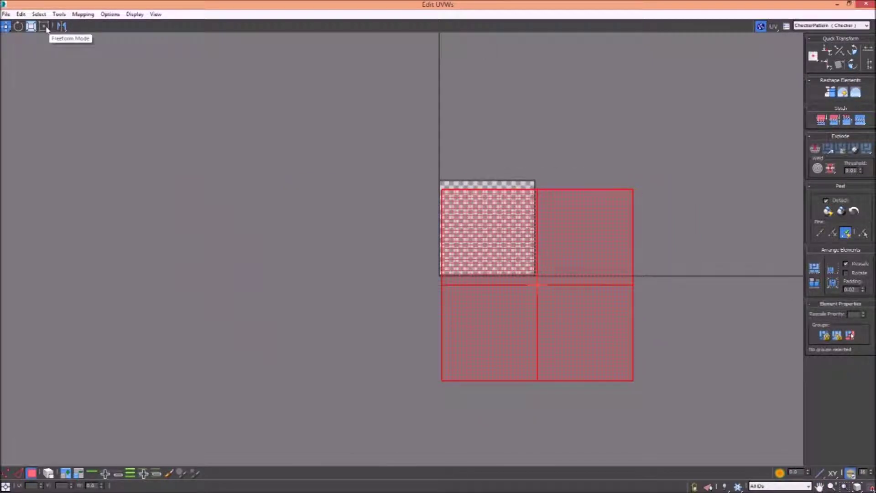
# Step: Scale the selected UV block down in Freeform mode to roughly the size of the checker tile
pyautogui.click(43, 26)
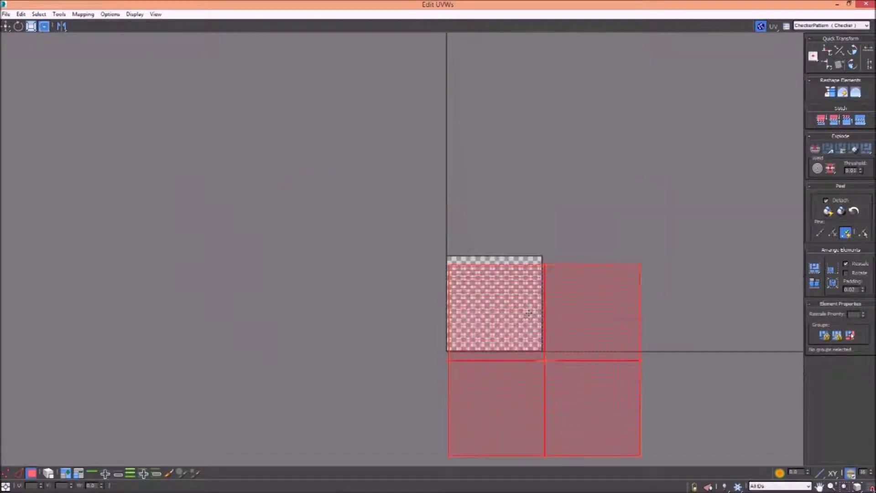
pyautogui.scroll(5, 491, 265)
pyautogui.moveTo(322, 288); pyautogui.dragTo(304, 70)
pyautogui.scroll(-5, 306, 239)
pyautogui.moveTo(543, 314); pyautogui.dragTo(422, 199)
pyautogui.scroll(8, 475, 288)
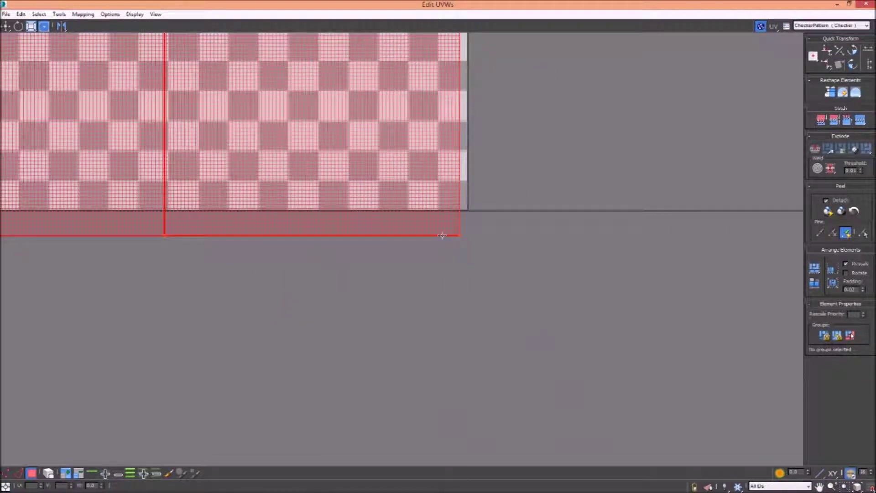
# Step: Fit the UV block's lower-right corner exactly onto the checker tile's lower-right corner
pyautogui.scroll(3, 442, 236)
pyautogui.moveTo(477, 337); pyautogui.dragTo(526, 292)
pyautogui.scroll(6, 487, 284)
pyautogui.scroll(-5, 516, 270)
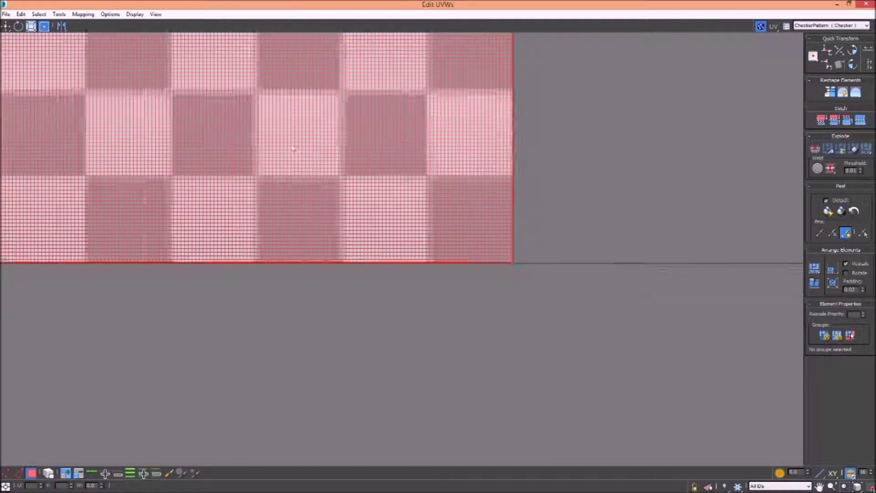
# Step: Fit the UV block's upper-left corner exactly onto the checker tile's upper-left corner and deselect the block
pyautogui.moveTo(286, 157); pyautogui.dragTo(603, 383)
pyautogui.moveTo(228, 136); pyautogui.dragTo(626, 459)
pyautogui.scroll(-5, 490, 215)
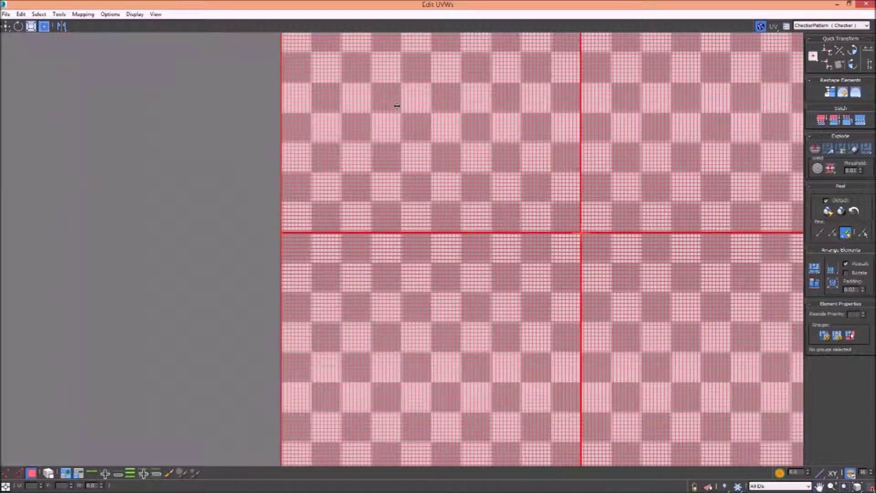
pyautogui.moveTo(397, 105); pyautogui.dragTo(477, 365)
pyautogui.scroll(8, 385, 241)
pyautogui.scroll(3, 332, 209)
pyautogui.moveTo(352, 118); pyautogui.dragTo(351, 213)
pyautogui.moveTo(430, 107); pyautogui.dragTo(353, 210)
pyautogui.click(485, 141)
# Step: Examine the UV block's upper edge where the two upper squares meet for a gap between them
pyautogui.scroll(-4, 511, 143)
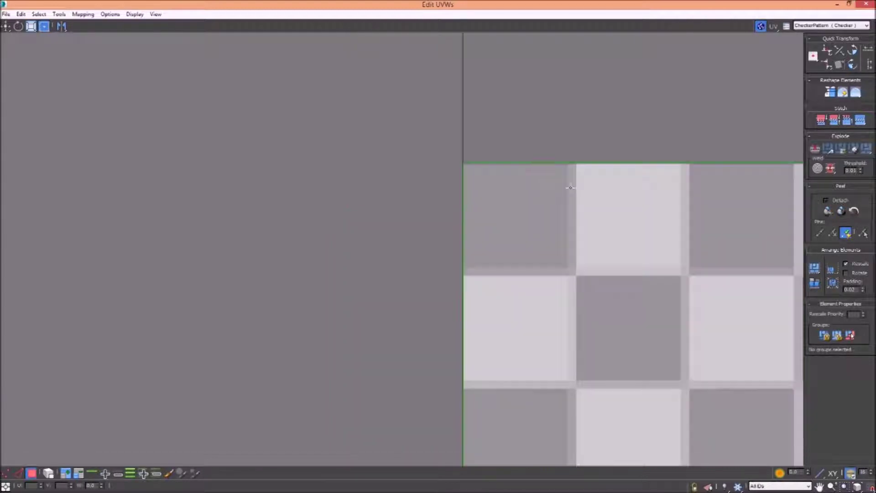
pyautogui.scroll(-3, 570, 185)
pyautogui.moveTo(570, 185); pyautogui.dragTo(415, 157)
pyautogui.scroll(-3, 415, 165)
pyautogui.moveTo(454, 91); pyautogui.dragTo(376, 167)
pyautogui.scroll(3, 376, 168)
pyautogui.scroll(3, 376, 167)
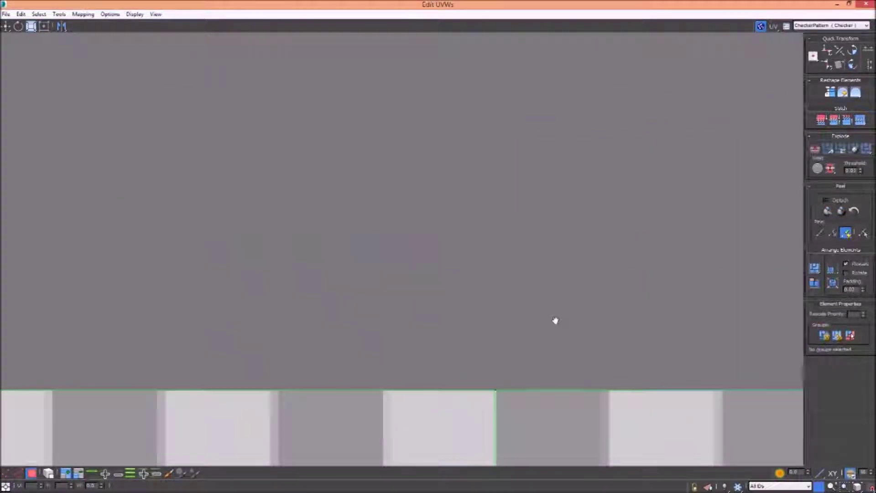
pyautogui.moveTo(555, 429); pyautogui.dragTo(372, 209)
pyautogui.scroll(3, 372, 209)
pyautogui.moveTo(252, 114); pyautogui.dragTo(477, 263)
pyautogui.scroll(5, 476, 262)
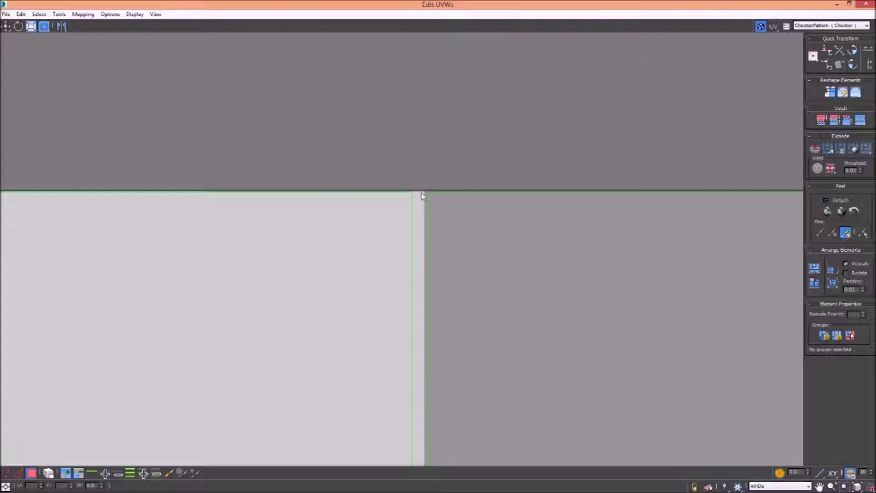
# Step: Switch to Vertex level, select the vertices at the upper end of the block's centre seam, and activate the Move tool
pyautogui.click(6, 474)
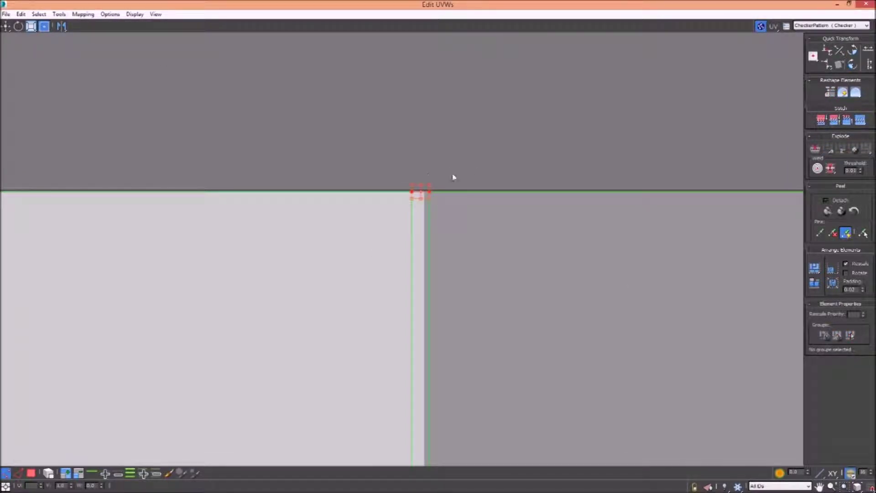
pyautogui.press('w')
pyautogui.scroll(-10, 502, 276)
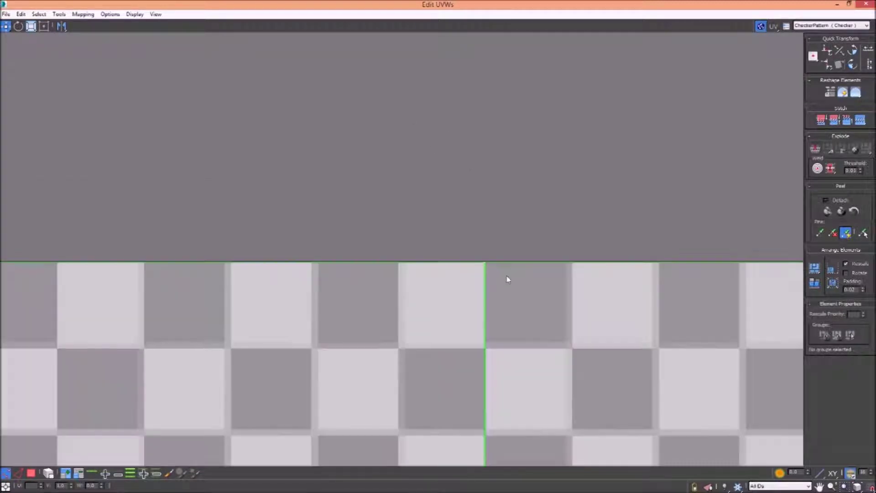
pyautogui.moveTo(505, 276); pyautogui.dragTo(401, 41)
pyautogui.scroll(-4, 421, 89)
pyautogui.scroll(3, 459, 137)
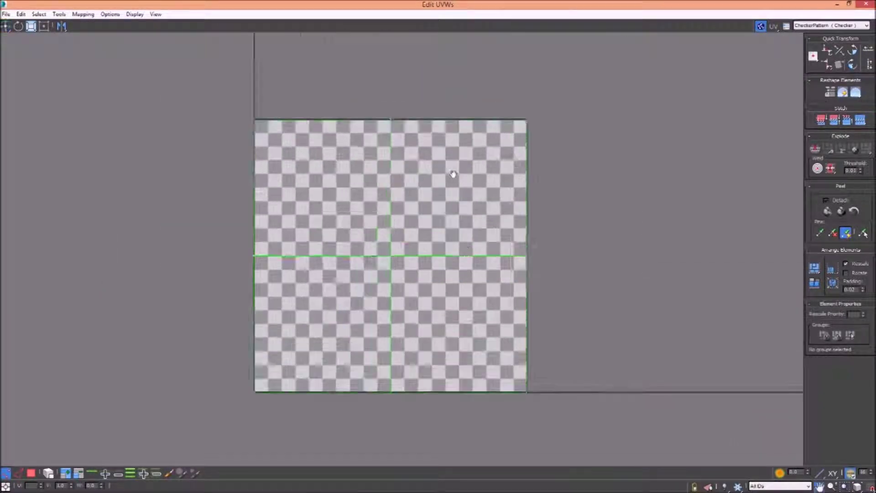
# Step: Select the vertices along the UV block's vertical centre seam and align them into a straight vertical line
pyautogui.moveTo(359, 443); pyautogui.dragTo(420, 89)
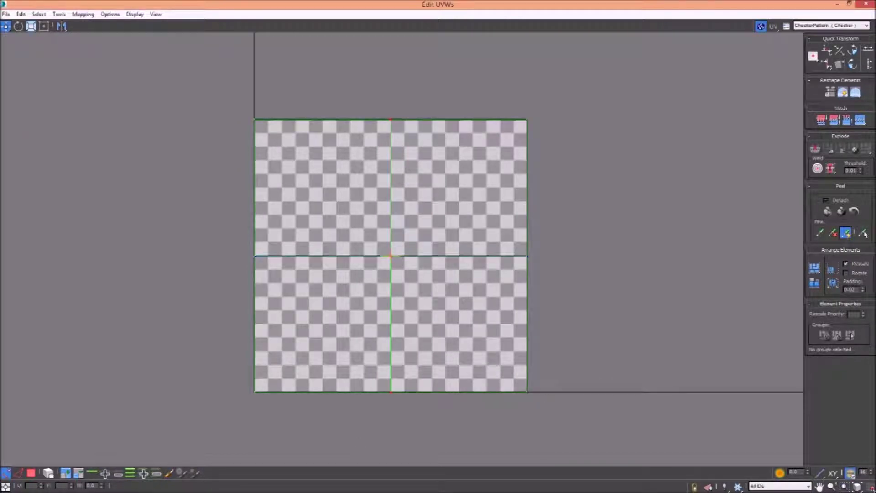
pyautogui.click(826, 65)
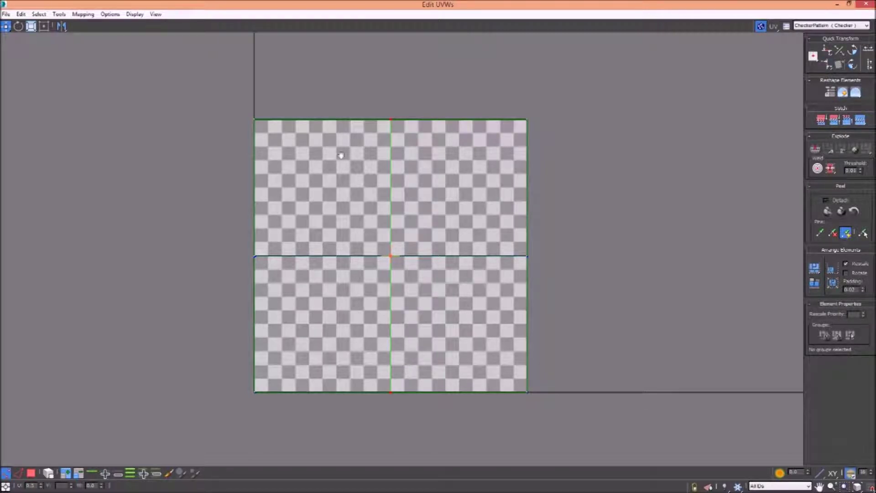
pyautogui.scroll(8, 387, 105)
pyautogui.moveTo(599, 201); pyautogui.dragTo(558, 192)
pyautogui.scroll(-7, 555, 175)
# Step: Select the vertices along the block's horizontal centre seam, align them into a straight horizontal line, and deselect them
pyautogui.moveTo(555, 139); pyautogui.dragTo(537, 192)
pyautogui.moveTo(415, 284); pyautogui.dragTo(203, 299)
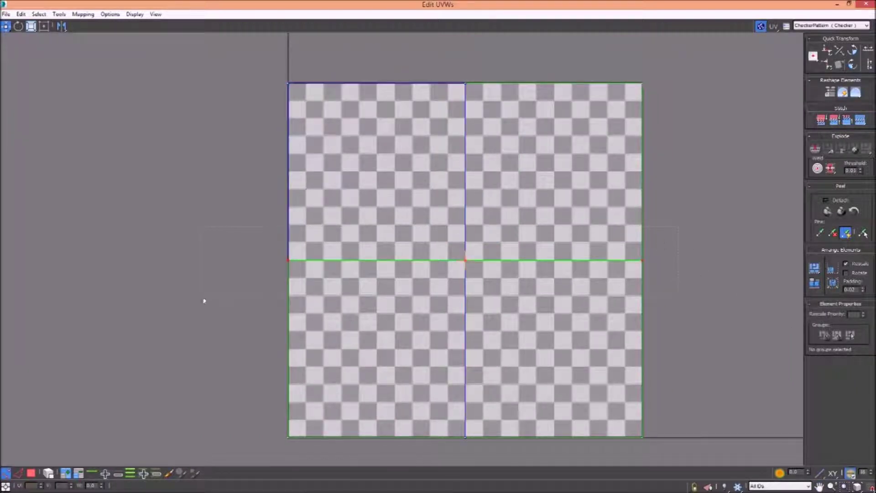
pyautogui.click(826, 51)
pyautogui.click(327, 328)
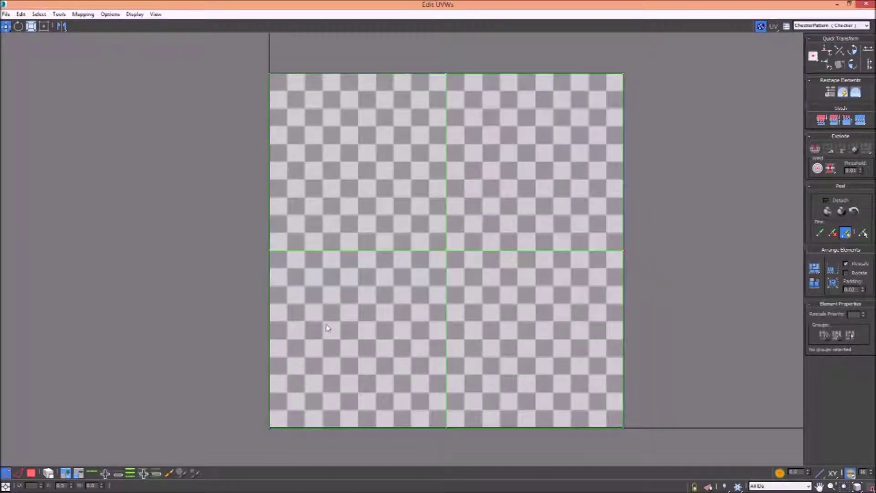
# Step: Select the overlapping vertices at the left end of the horizontal centre seam and align them vertically with each other
pyautogui.scroll(-1, 495, 211)
pyautogui.scroll(7, 481, 225)
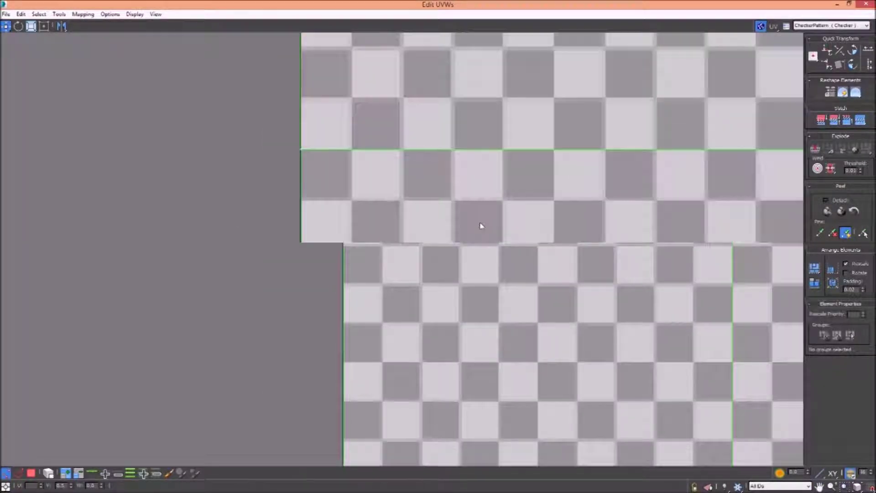
pyautogui.moveTo(268, 92); pyautogui.dragTo(365, 190)
pyautogui.scroll(2, 328, 164)
pyautogui.scroll(-10, 326, 162)
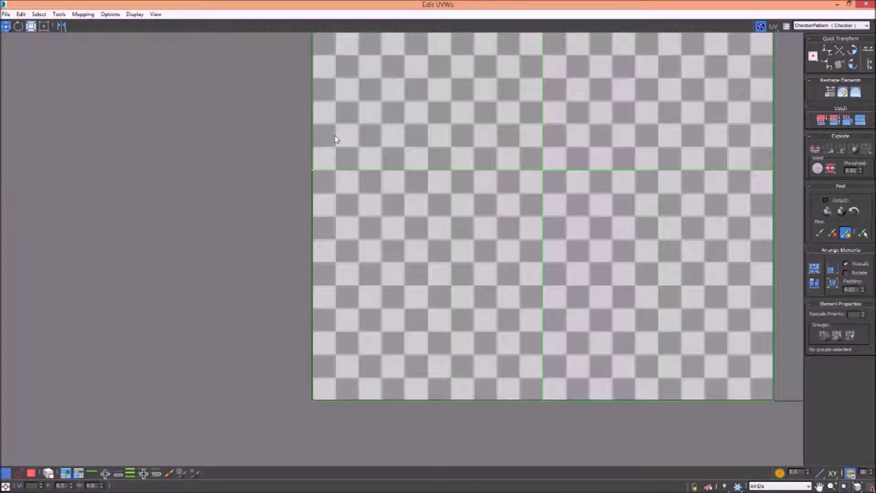
pyautogui.scroll(5, 323, 232)
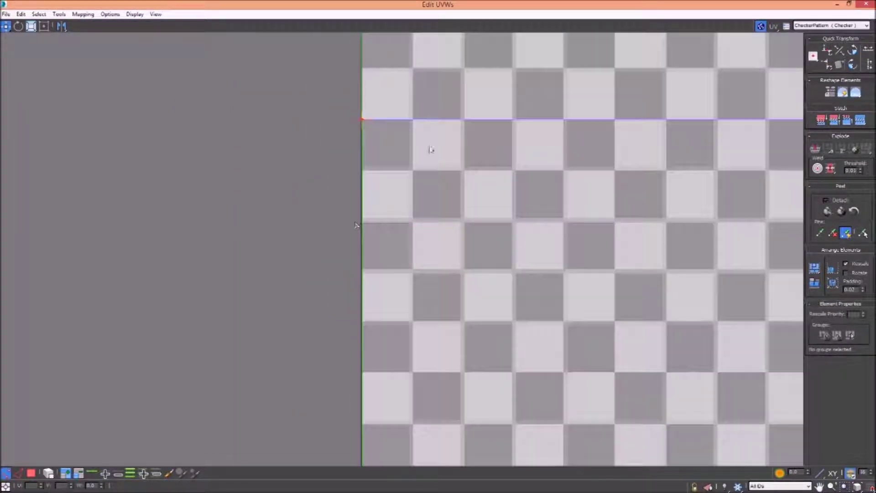
pyautogui.scroll(4, 336, 182)
pyautogui.scroll(2, 464, 288)
pyautogui.scroll(4, 421, 280)
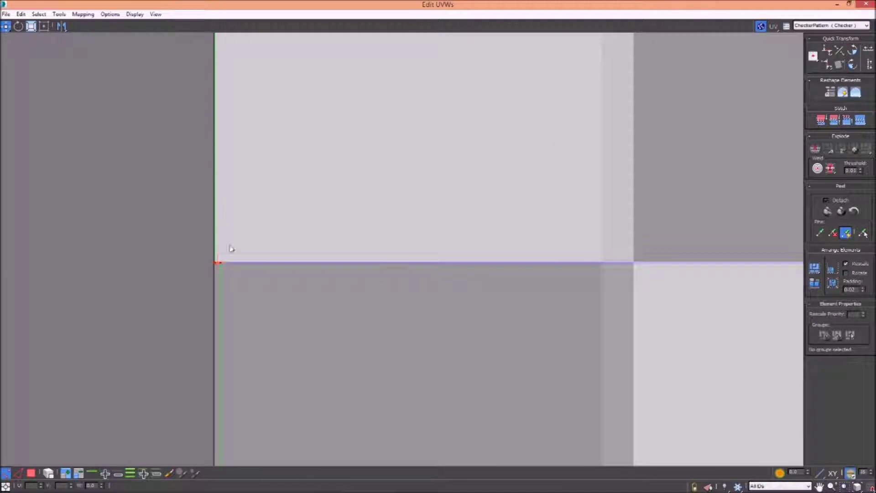
pyautogui.click(830, 68)
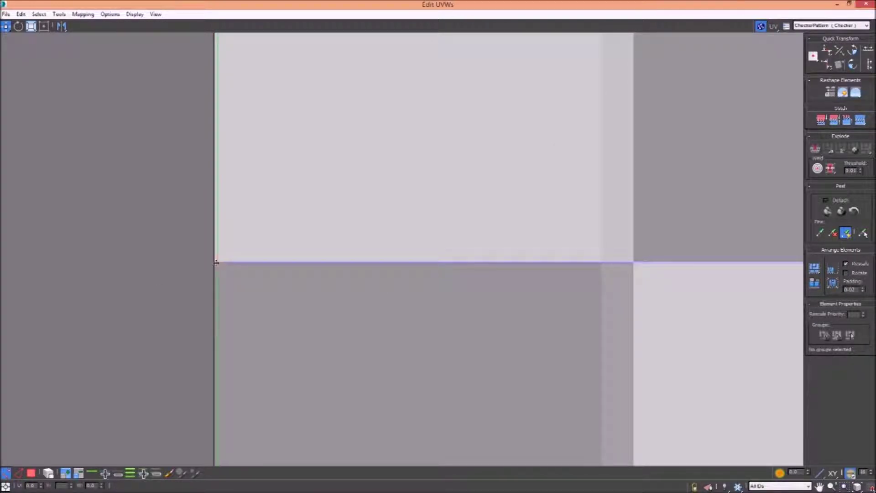
# Step: Move the vertices at the right end of the horizontal centre seam exactly onto the checker tile's right edge
pyautogui.scroll(-6, 287, 255)
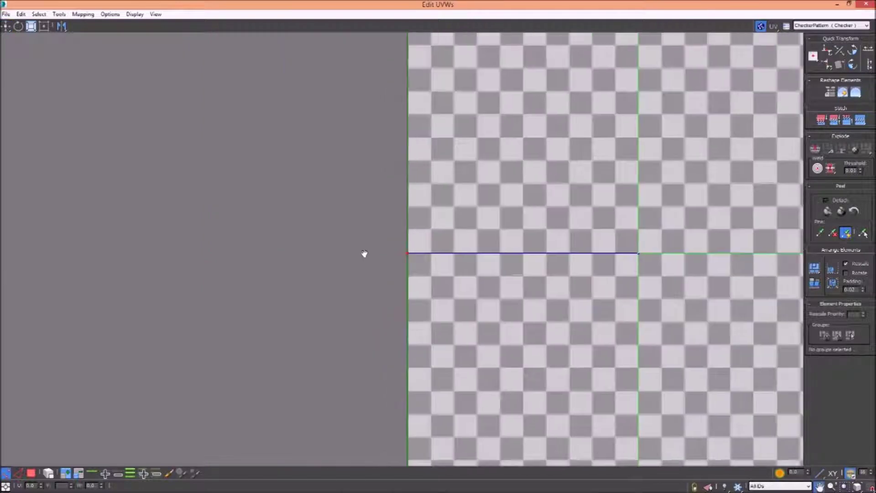
pyautogui.moveTo(364, 253); pyautogui.dragTo(142, 228)
pyautogui.scroll(-3, 429, 228)
pyautogui.moveTo(522, 215); pyautogui.dragTo(501, 241)
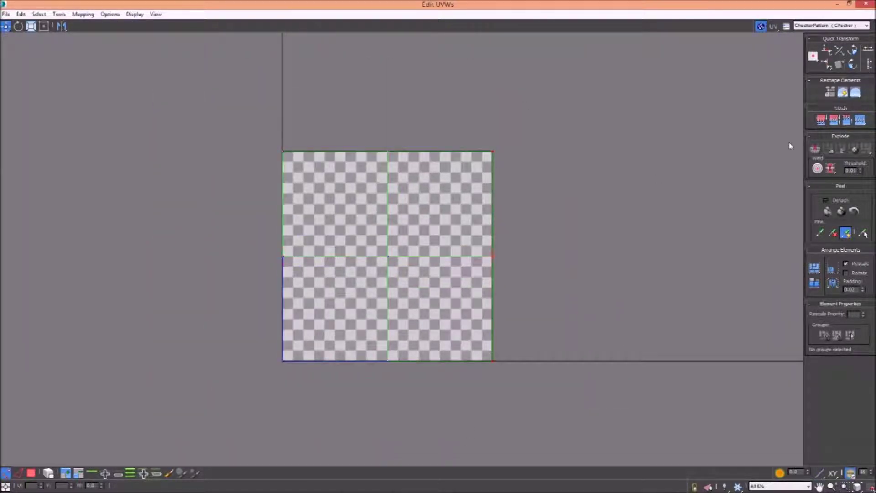
pyautogui.scroll(2, 597, 252)
pyautogui.scroll(6, 475, 253)
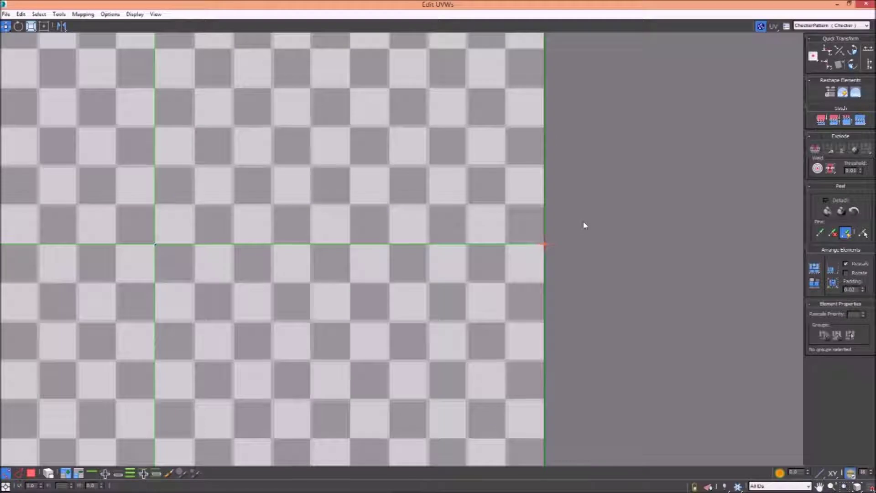
pyautogui.scroll(2, 445, 292)
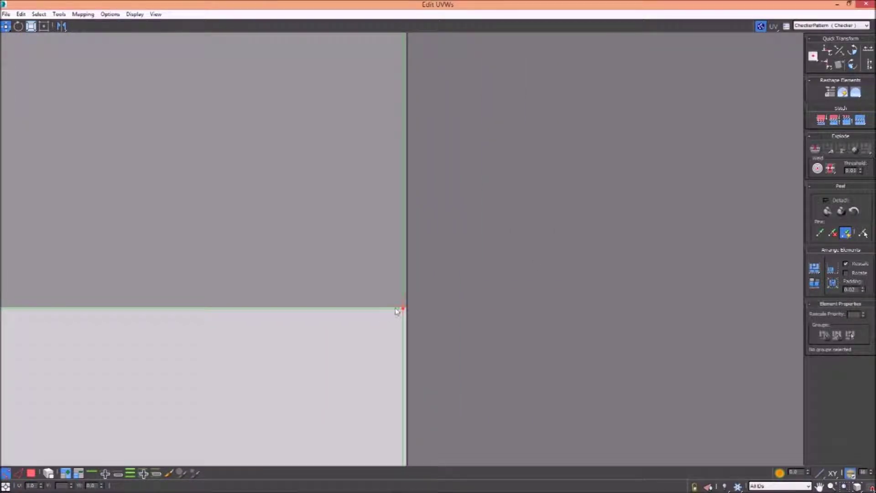
pyautogui.moveTo(401, 310); pyautogui.dragTo(403, 310)
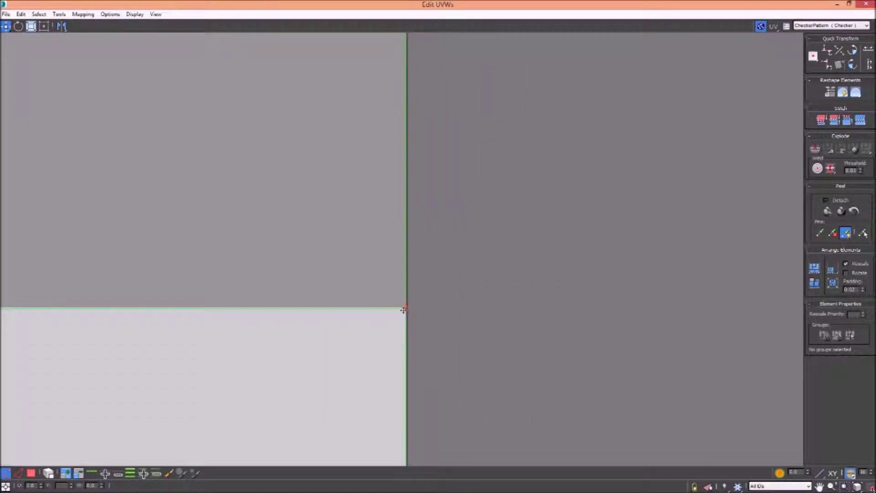
# Step: Align the vertices along the block's upper edge, and those along its lower edge, into straight horizontal rows
pyautogui.scroll(-4, 555, 188)
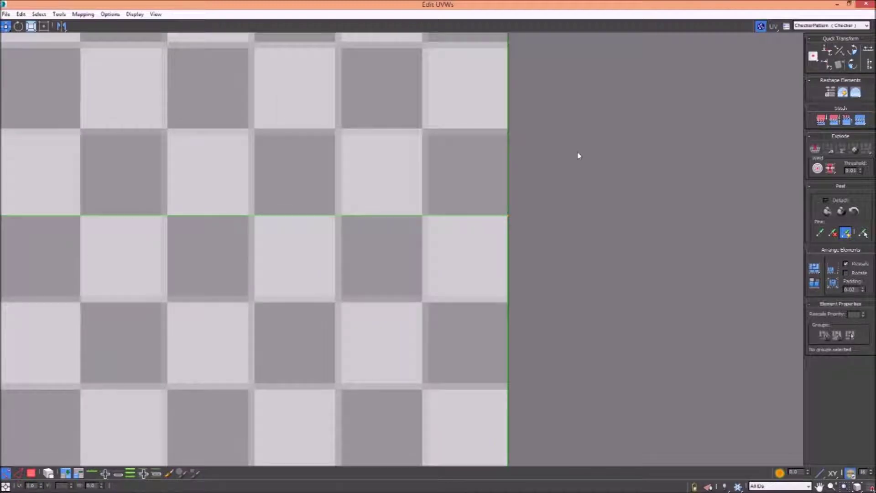
pyautogui.scroll(-4, 578, 156)
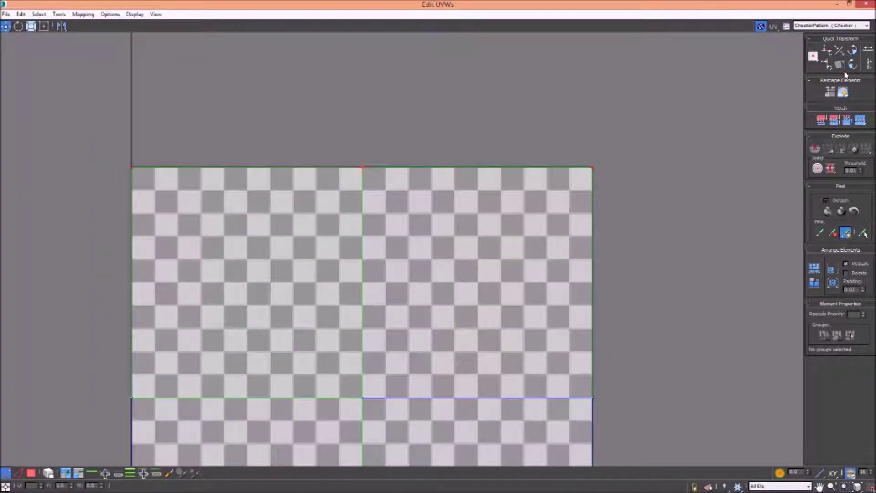
pyautogui.scroll(3, 286, 181)
pyautogui.scroll(6, 287, 181)
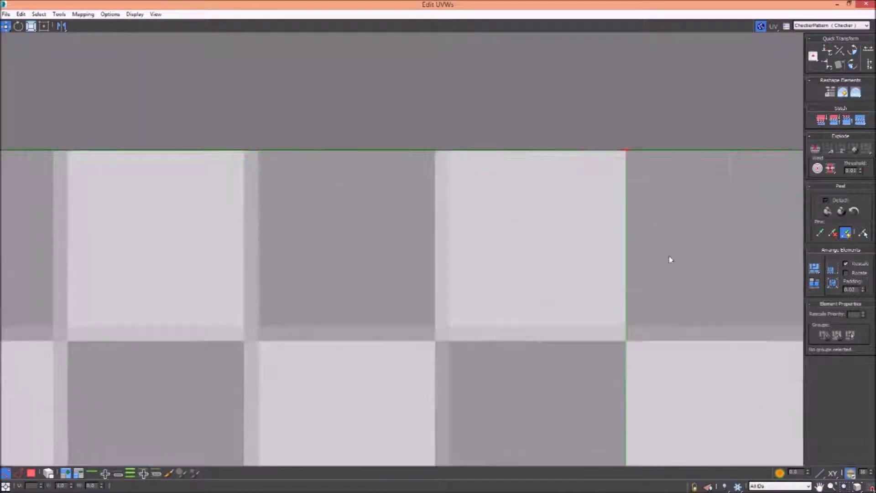
pyautogui.scroll(-10, 481, 211)
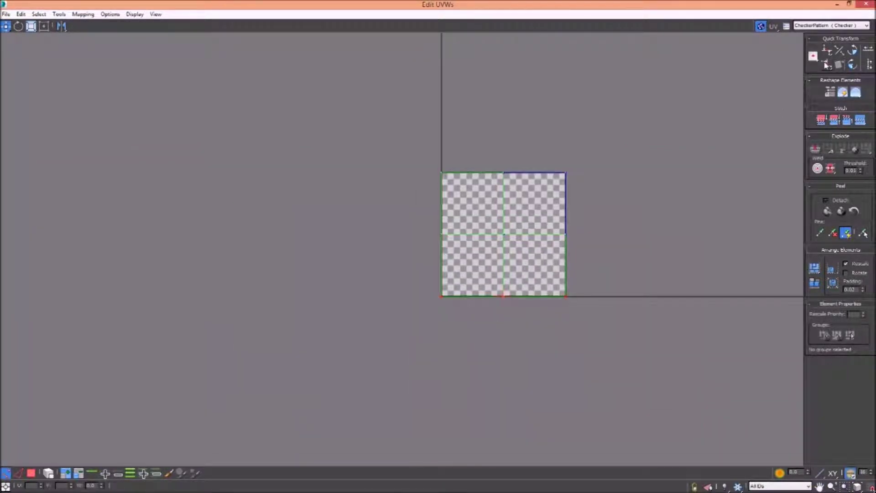
pyautogui.scroll(10, 639, 221)
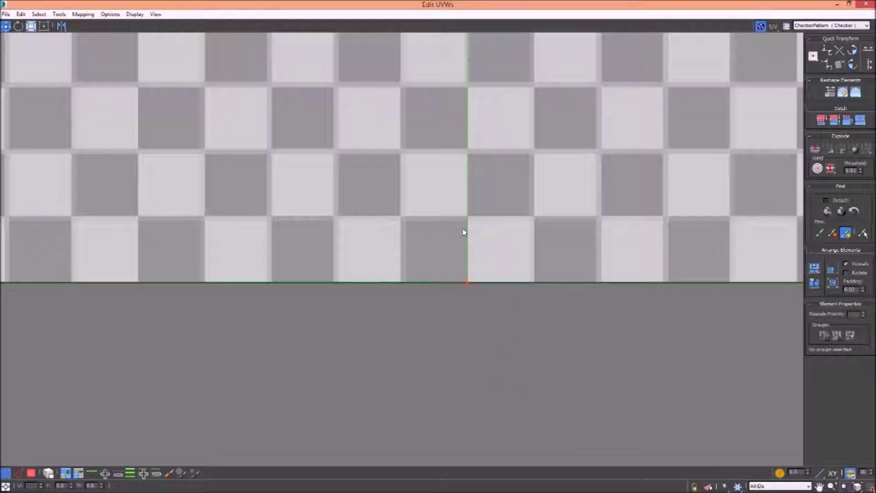
pyautogui.scroll(-8, 532, 337)
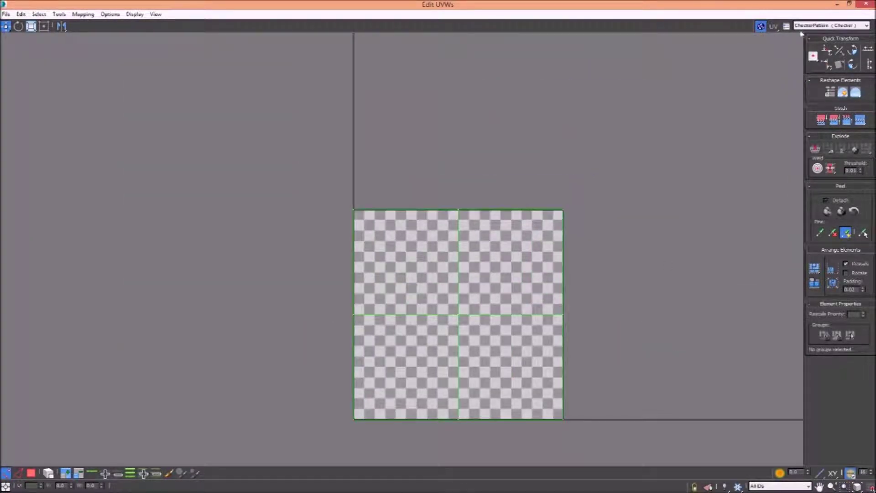
pyautogui.moveTo(490, 159); pyautogui.dragTo(461, 114)
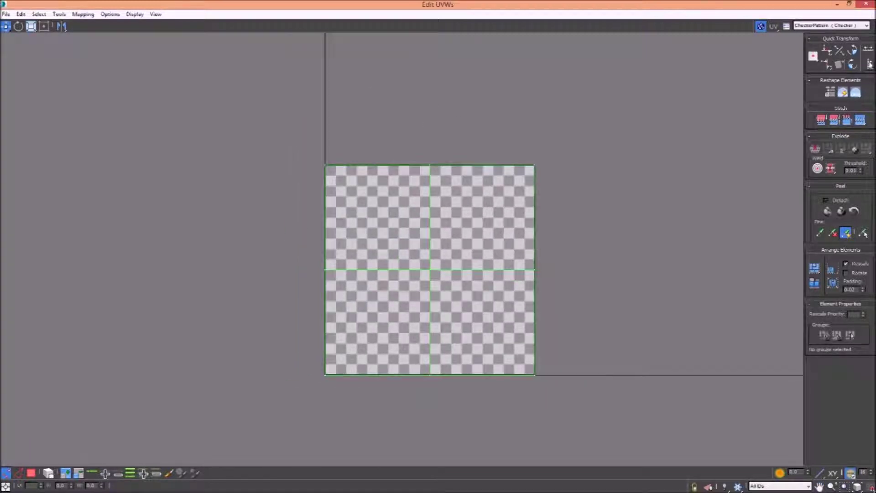
# Step: Open the Render UVW Template settings and place the dialog beside the UV layout
pyautogui.click(81, 14)
pyautogui.moveTo(63, 14)
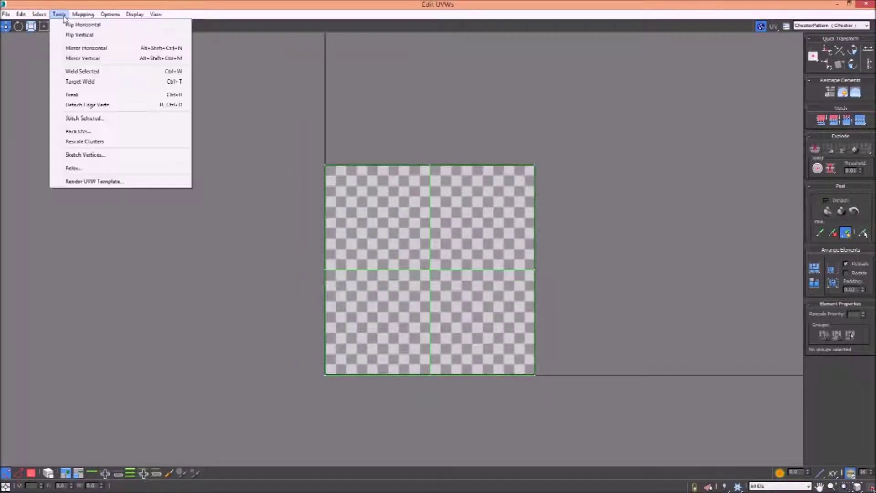
pyautogui.click(99, 182)
pyautogui.moveTo(26, 24); pyautogui.dragTo(238, 178)
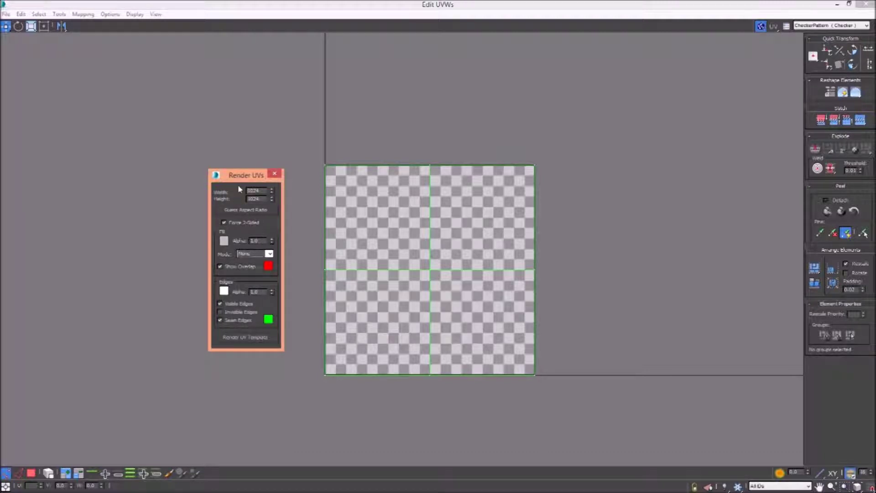
pyautogui.click(346, 472)
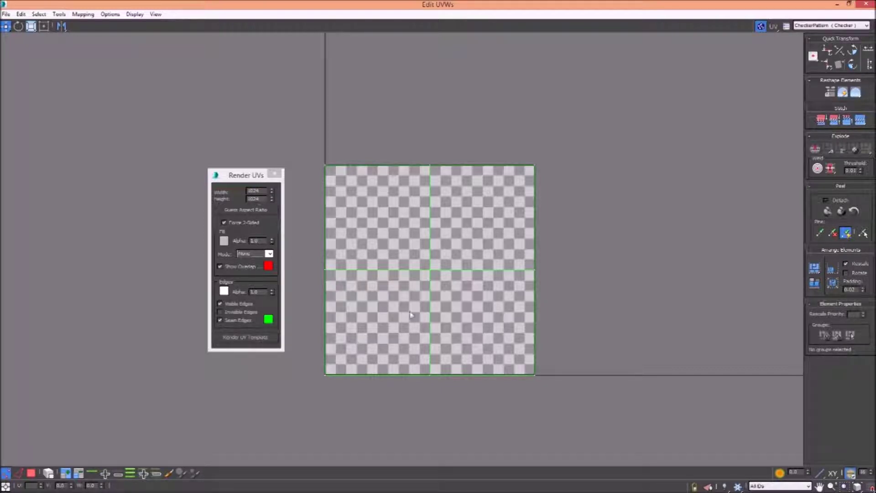
# Step: Set the template's fill colour to black, render the UV template, and place the rendered map beside the settings
pyautogui.click(224, 242)
pyautogui.moveTo(264, 80); pyautogui.dragTo(275, 60)
pyautogui.click(336, 136)
pyautogui.click(253, 343)
pyautogui.moveTo(461, 5); pyautogui.dragTo(543, 11)
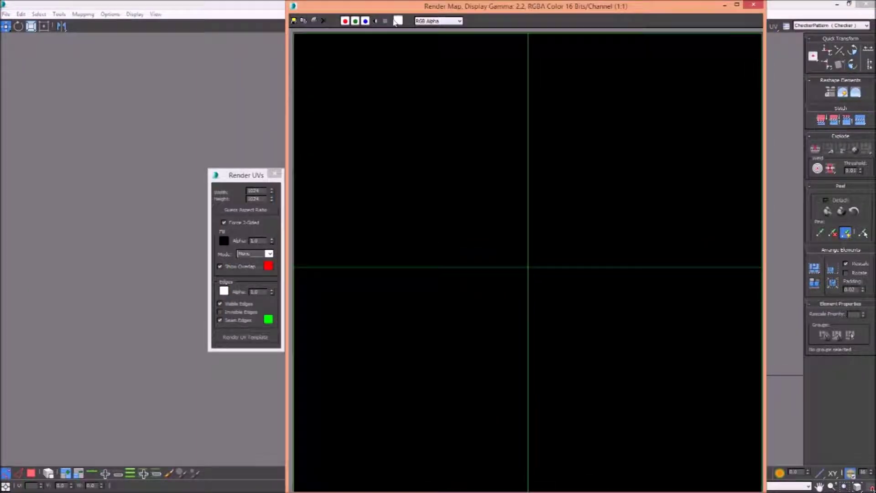
# Step: Save the rendered UV template in the Week03 folder as a Targa image named SciFiBox01_D, accepting the Targa options
pyautogui.click(294, 21)
pyautogui.scroll(-1, 602, 161)
pyautogui.scroll(2, 603, 160)
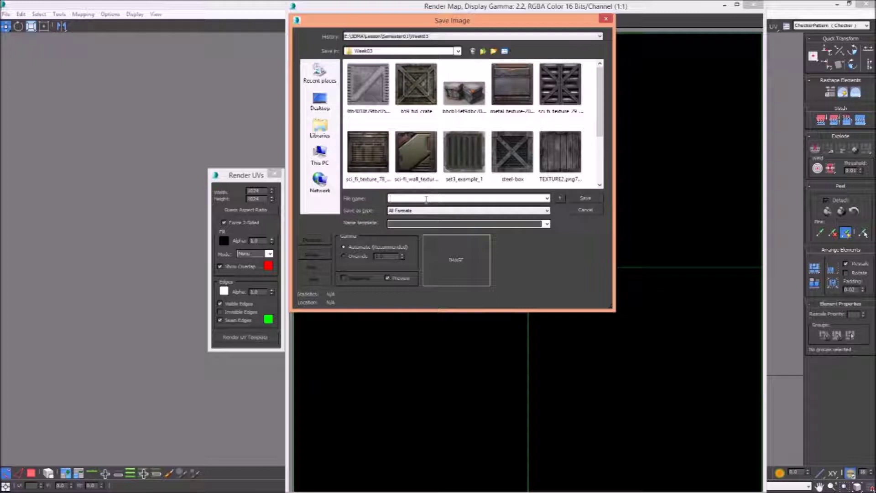
pyautogui.write('Sci')
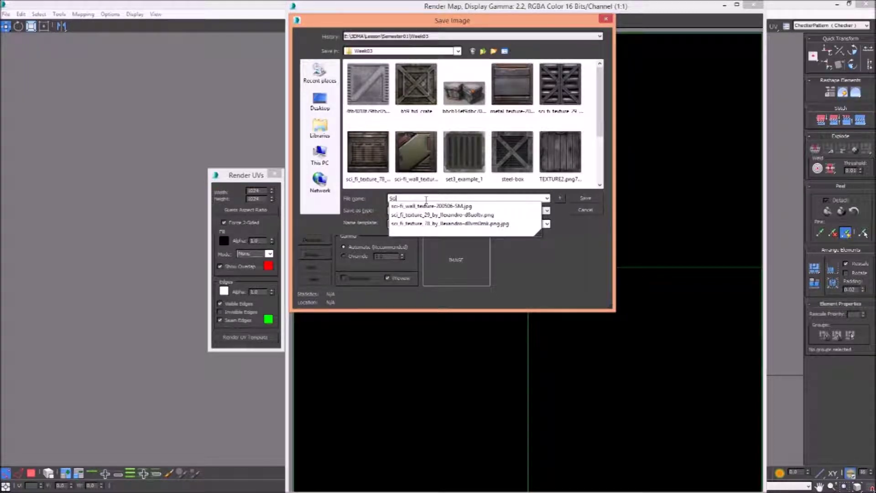
pyautogui.write('Fi')
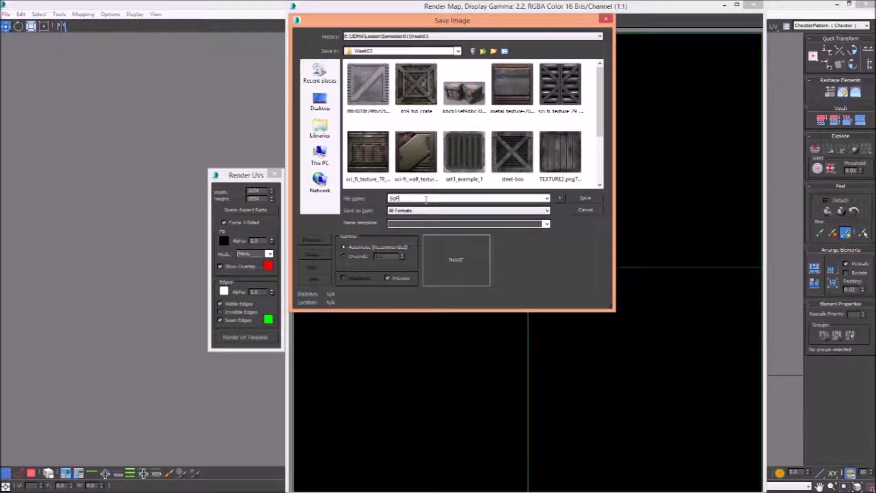
pyautogui.write('Box01_D')
pyautogui.click(433, 209)
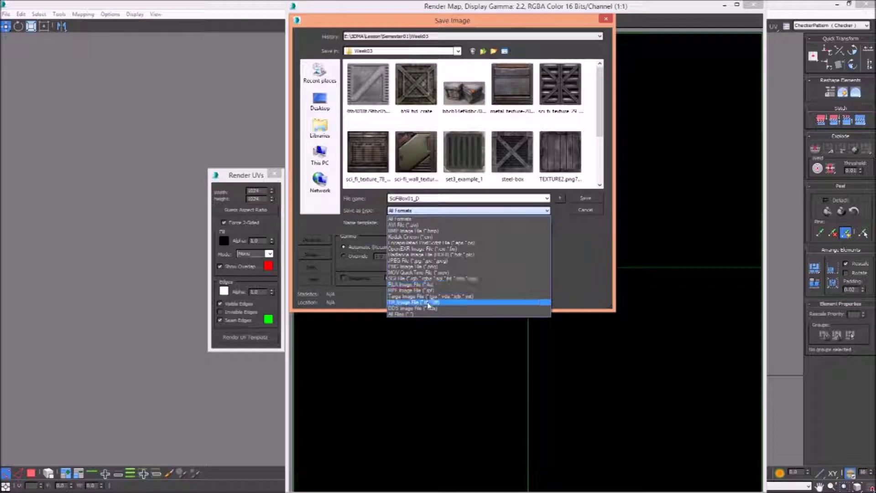
pyautogui.click(470, 296)
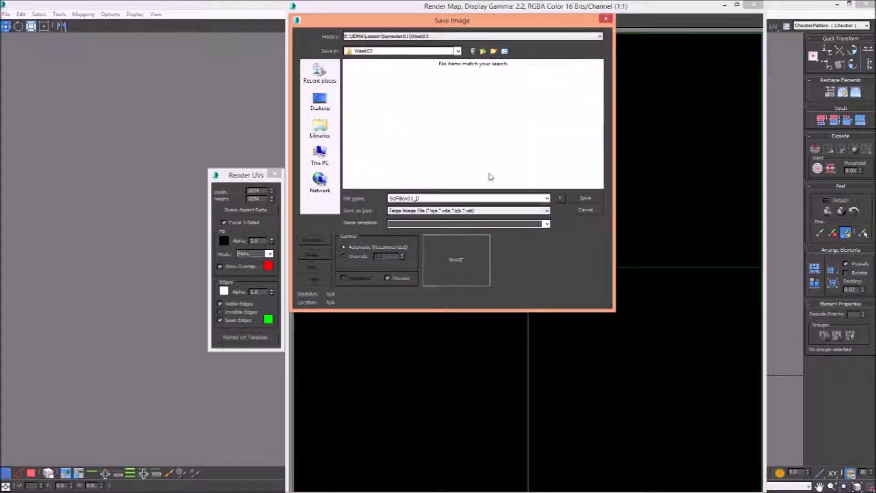
pyautogui.click(585, 198)
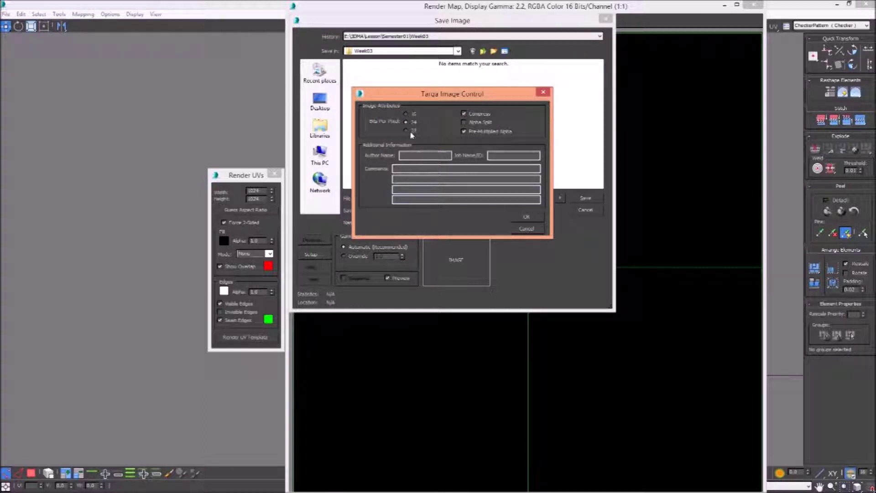
pyautogui.click(527, 218)
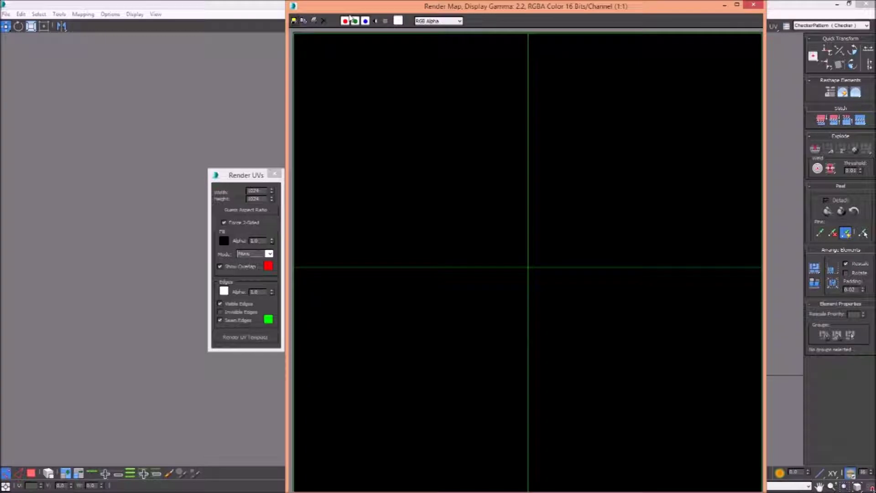
# Step: Close the rendered map and the template settings, and minimize the UV editor to return to the modelling viewports
pyautogui.click(754, 4)
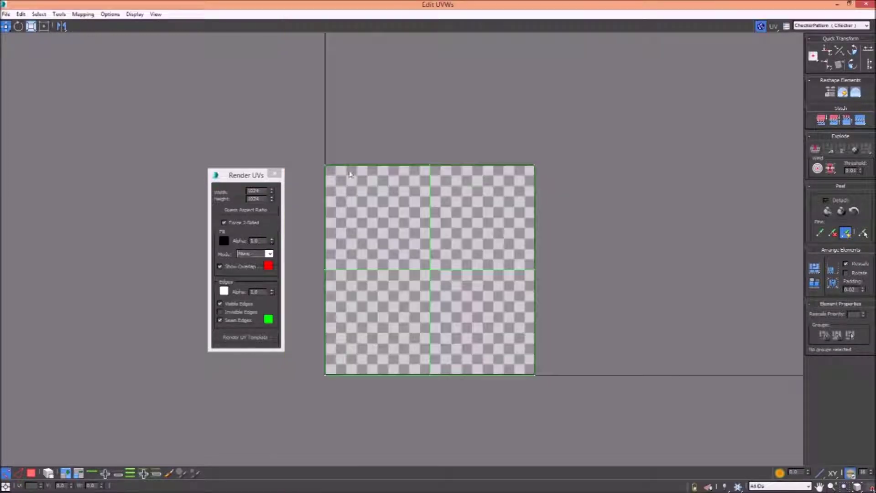
pyautogui.click(275, 174)
pyautogui.click(848, 4)
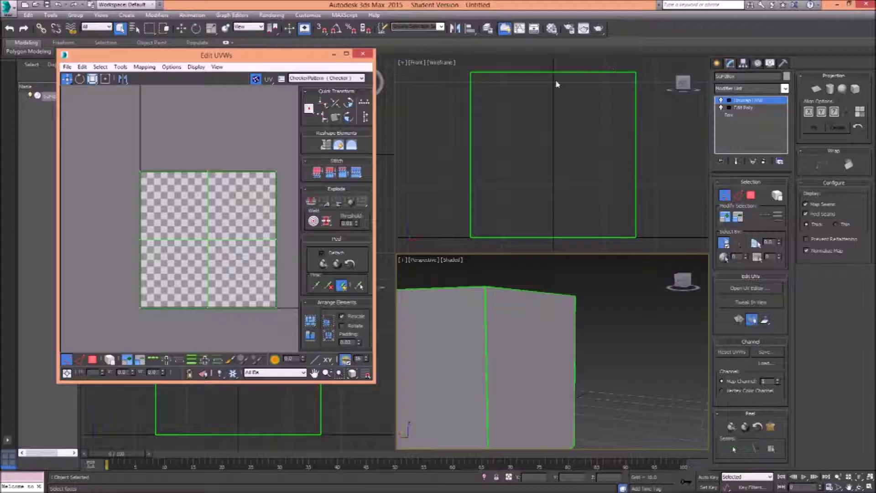
pyautogui.click(334, 55)
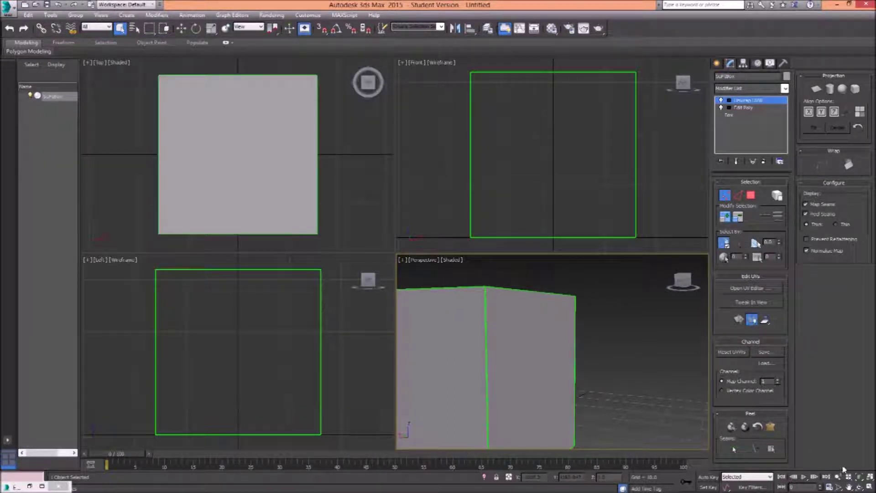
# Step: Show the whole box in the Perspective view and leave the Unwrap UVW sub-object level
pyautogui.moveTo(549, 321); pyautogui.dragTo(604, 325)
pyautogui.scroll(-2, 597, 332)
pyautogui.click(743, 100)
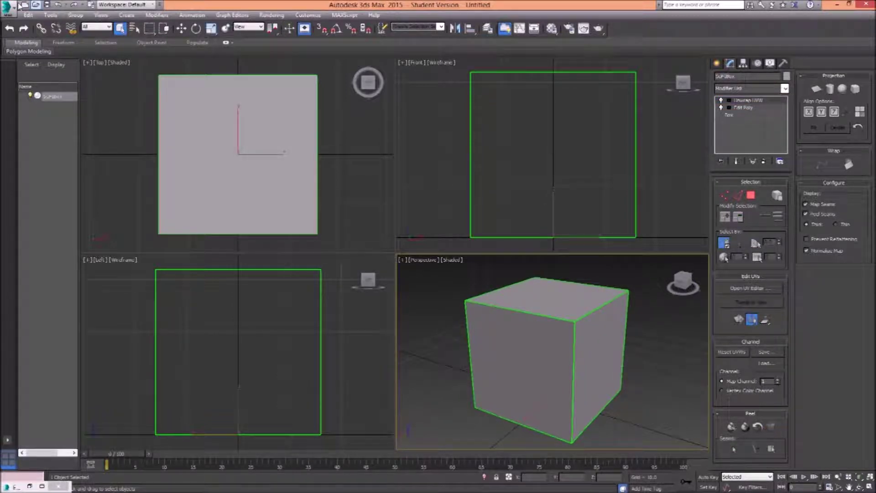
# Step: Start saving the scene under a new name and browse to E:\3DMA\Lesson\Semester01\Week03
pyautogui.click(47, 6)
pyautogui.click(32, 143)
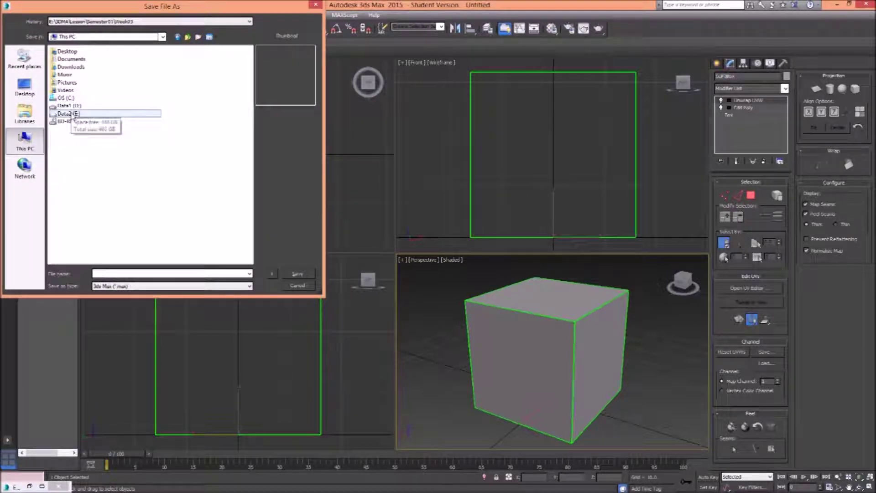
pyautogui.doubleClick(66, 113)
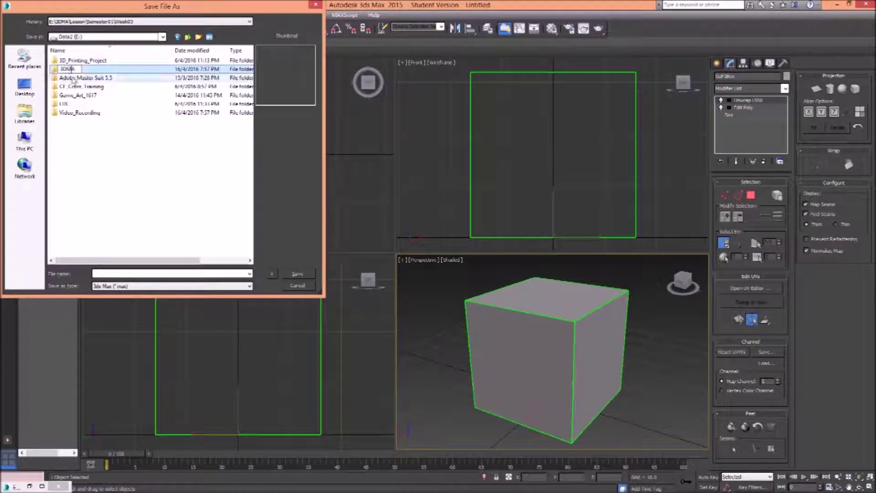
pyautogui.doubleClick(76, 71)
pyautogui.doubleClick(74, 70)
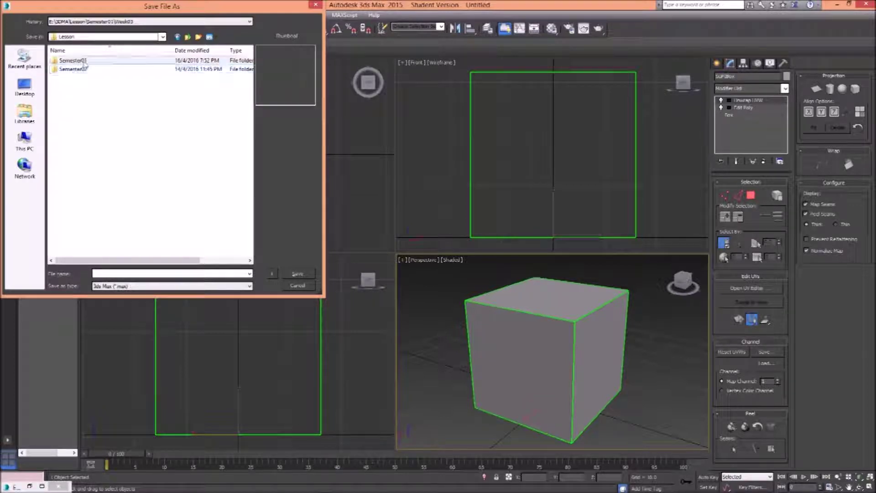
pyautogui.doubleClick(68, 61)
pyautogui.doubleClick(68, 78)
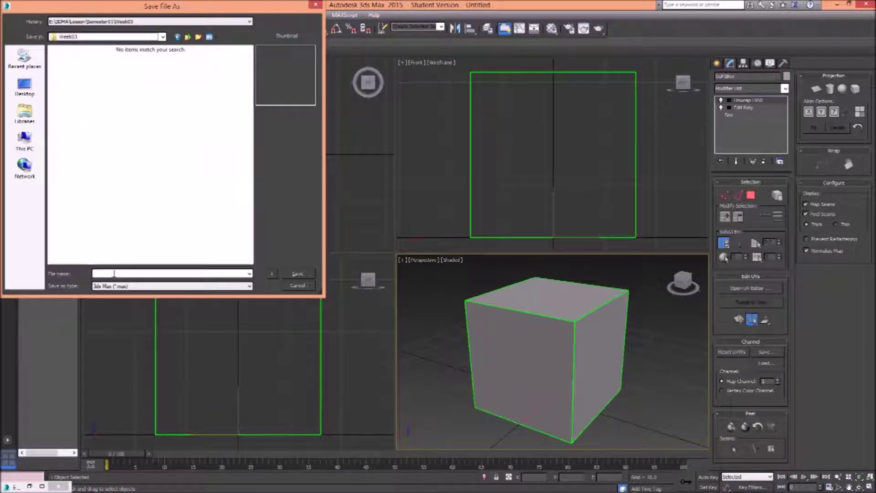
# Step: Name the scene file SciFiBox01 and save it as a 3ds Max file
pyautogui.write('Sci')
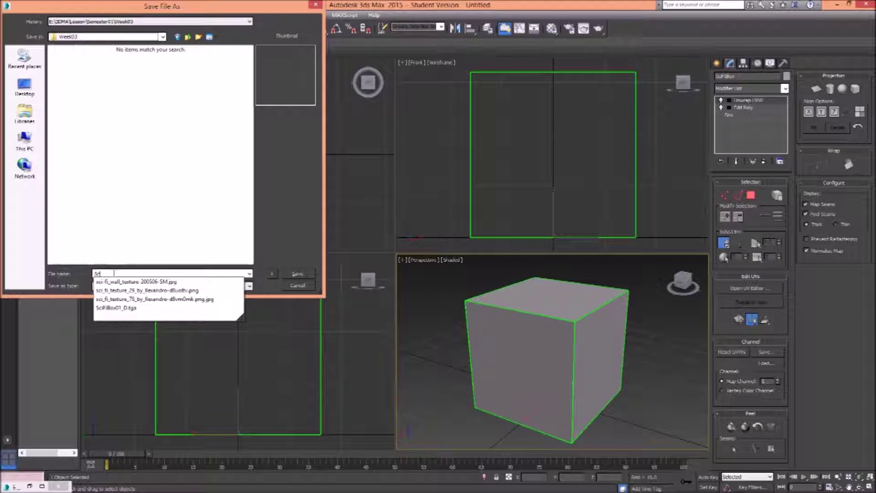
pyautogui.write('fiBox0')
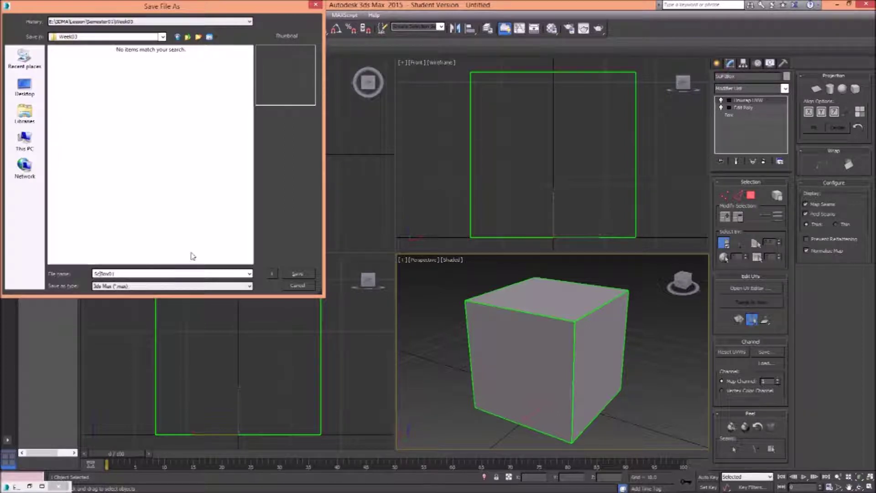
pyautogui.write('1')
pyautogui.press('BackSpace')
pyautogui.write('iF')
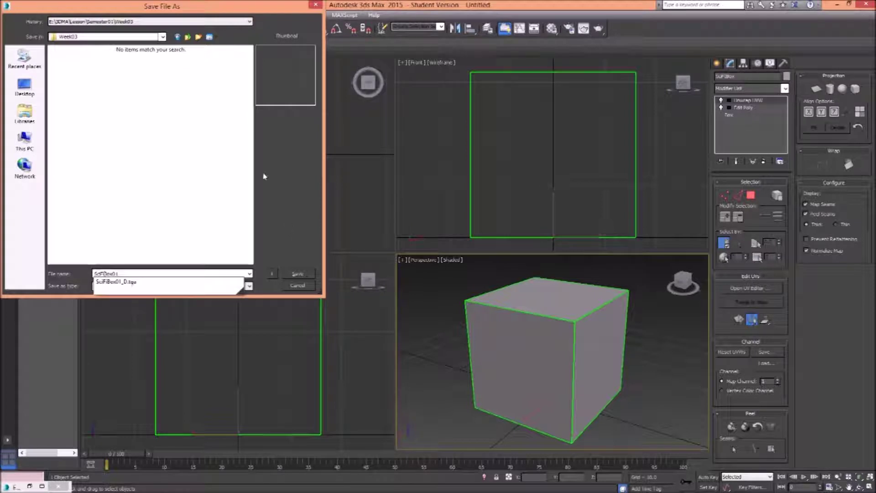
pyautogui.click(288, 275)
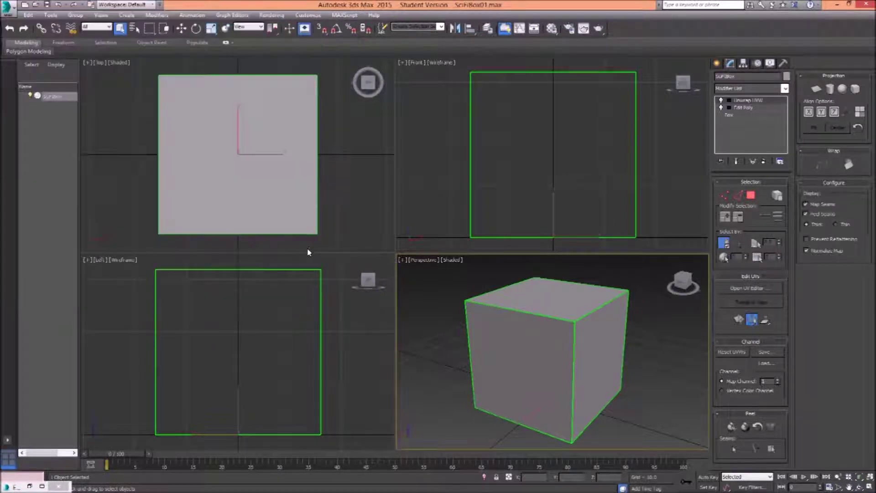
# Step: Switch to Photoshop and open the SciFiBox01_D Targa template from the Week03 folder
pyautogui.click(837, 5)
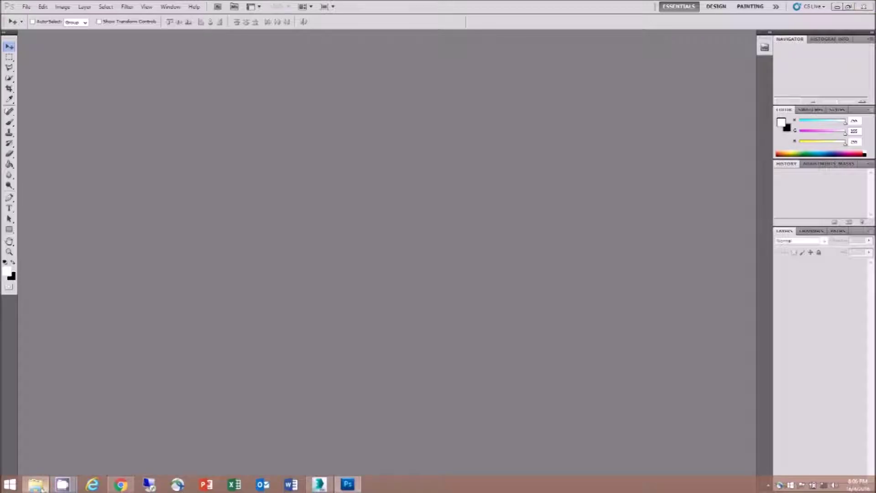
pyautogui.click(36, 488)
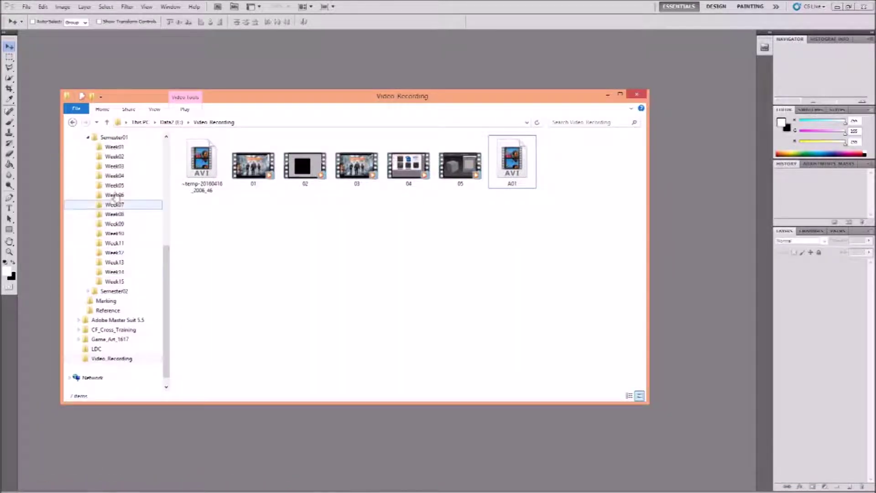
pyautogui.click(114, 167)
pyautogui.moveTo(643, 175); pyautogui.dragTo(636, 270)
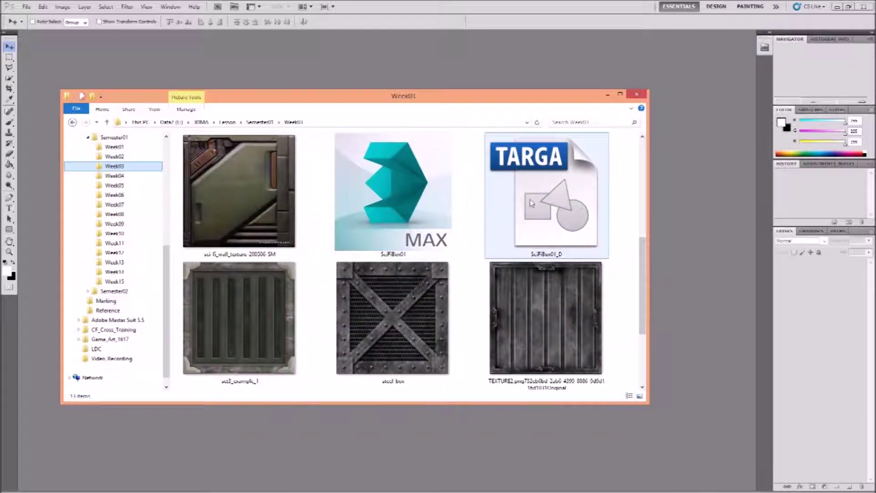
pyautogui.click(550, 202)
pyautogui.moveTo(550, 202); pyautogui.dragTo(671, 187)
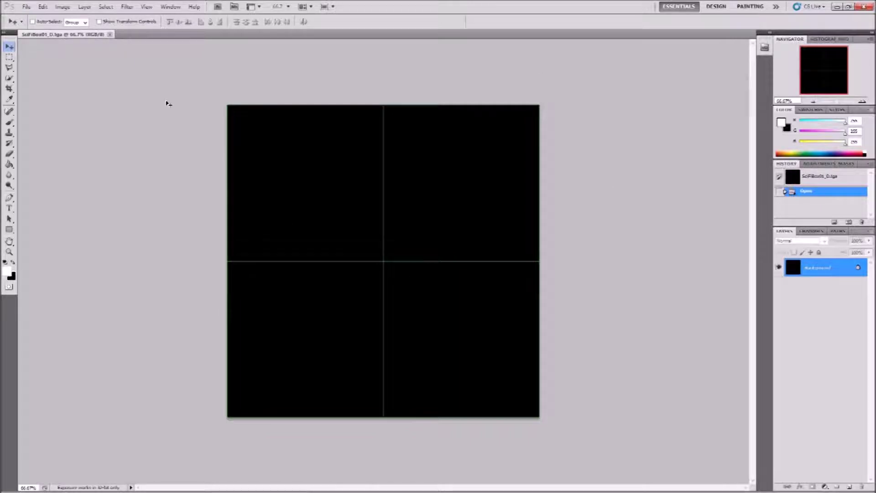
# Step: Check the template's pixel dimensions and resolution in the Image Size settings, accepting them as they are
pyautogui.click(62, 6)
pyautogui.click(78, 72)
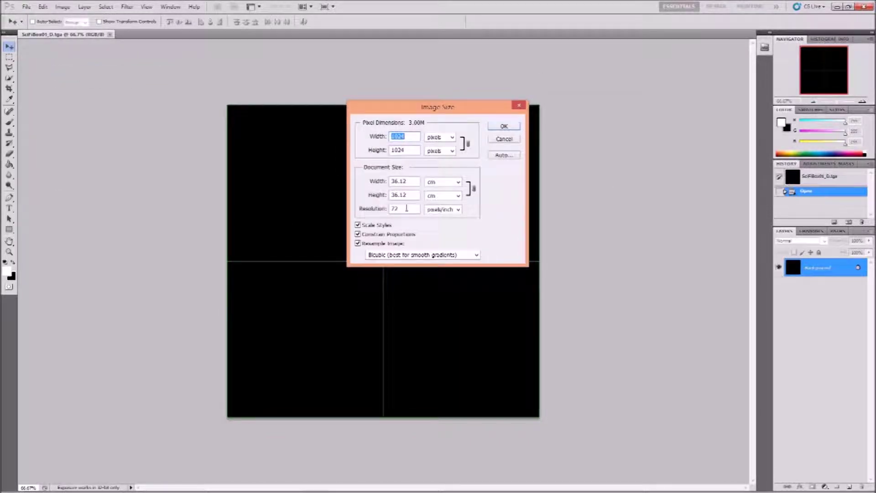
pyautogui.click(412, 152)
pyautogui.doubleClick(397, 209)
pyautogui.click(408, 209)
pyautogui.click(510, 128)
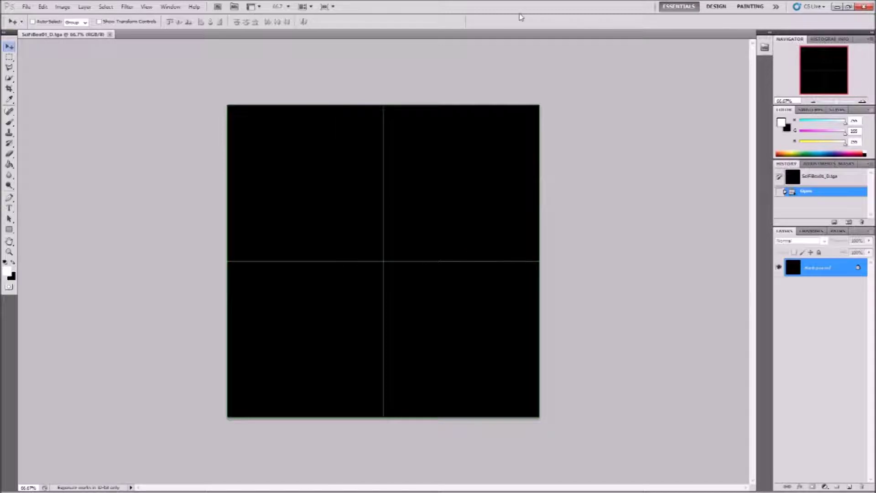
# Step: Convert the Background into an editable layer named Outline
pyautogui.doubleClick(840, 271)
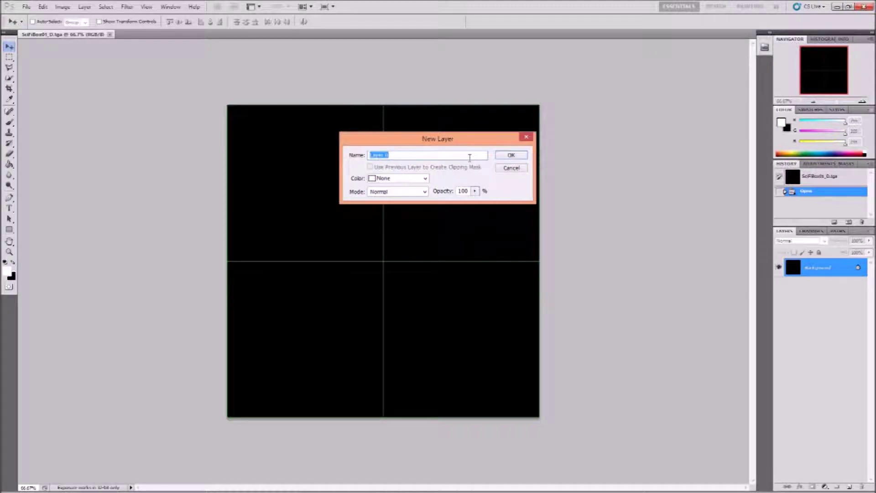
pyautogui.write('Outline')
pyautogui.press('Return')
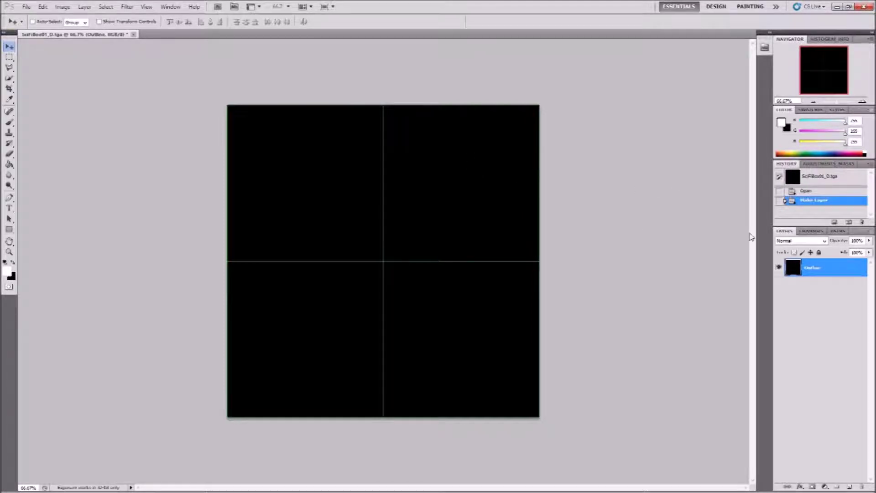
# Step: Add a new layer beneath Outline and name it BG
pyautogui.click(849, 487)
pyautogui.moveTo(818, 268); pyautogui.dragTo(822, 295)
pyautogui.doubleClick(813, 286)
pyautogui.write('BG')
pyautogui.press('Return')
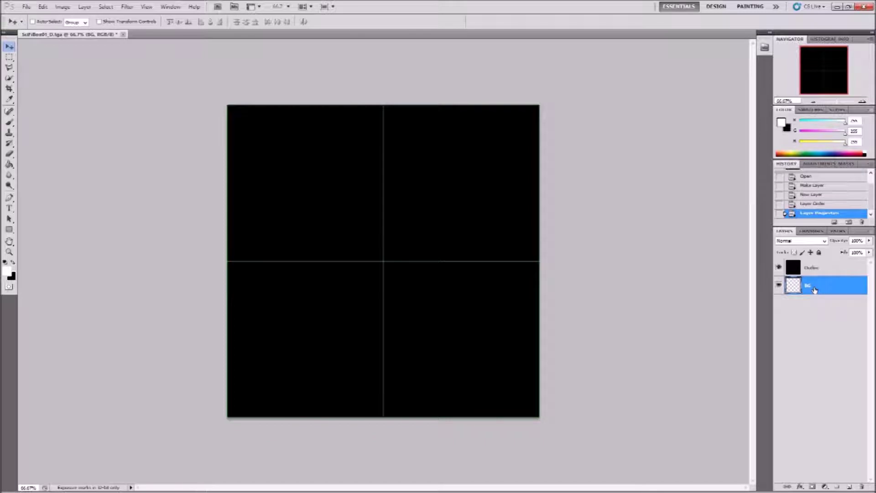
# Step: Fill the BG layer with white using the Paint Bucket, and toggle the Outline layer's visibility to check the fill
pyautogui.click(7, 272)
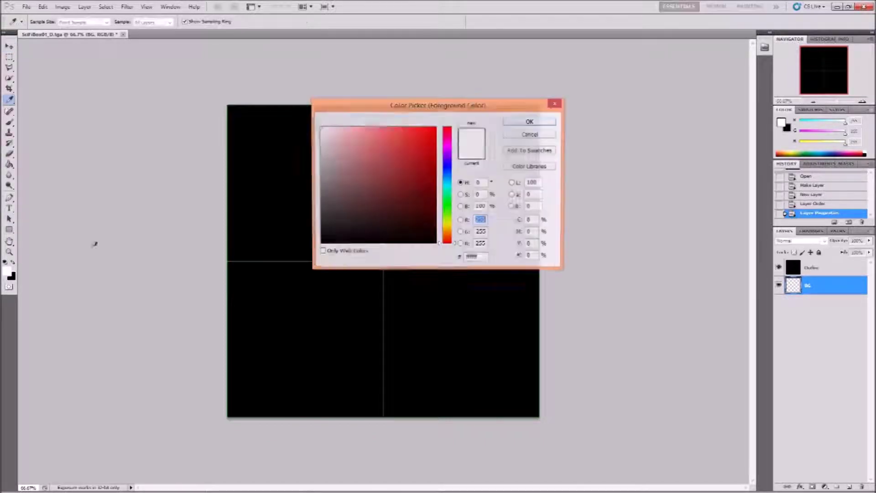
pyautogui.click(520, 122)
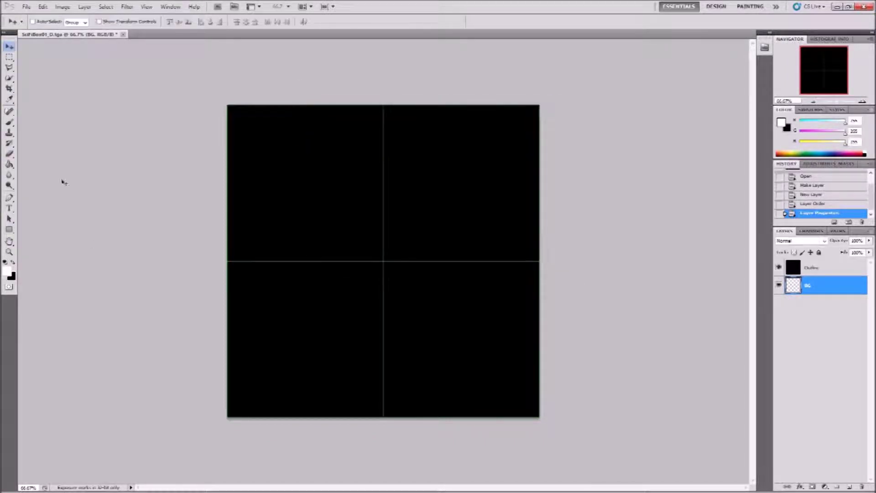
pyautogui.click(9, 165)
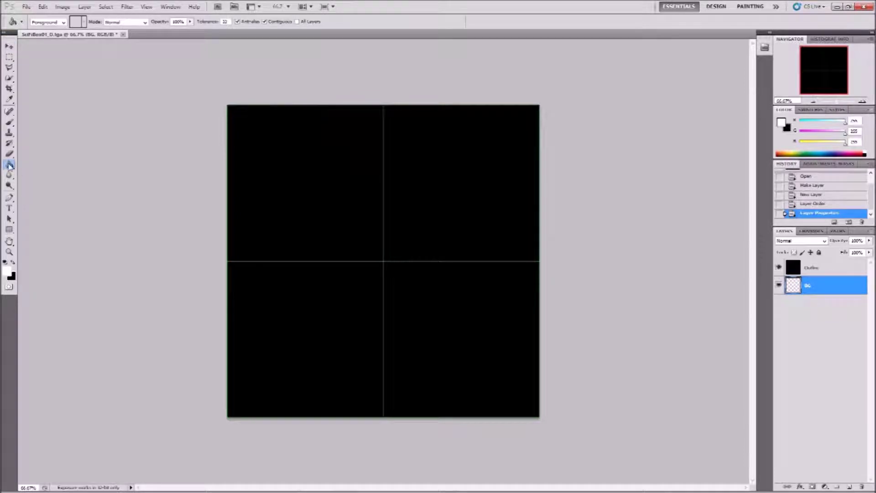
pyautogui.click(396, 216)
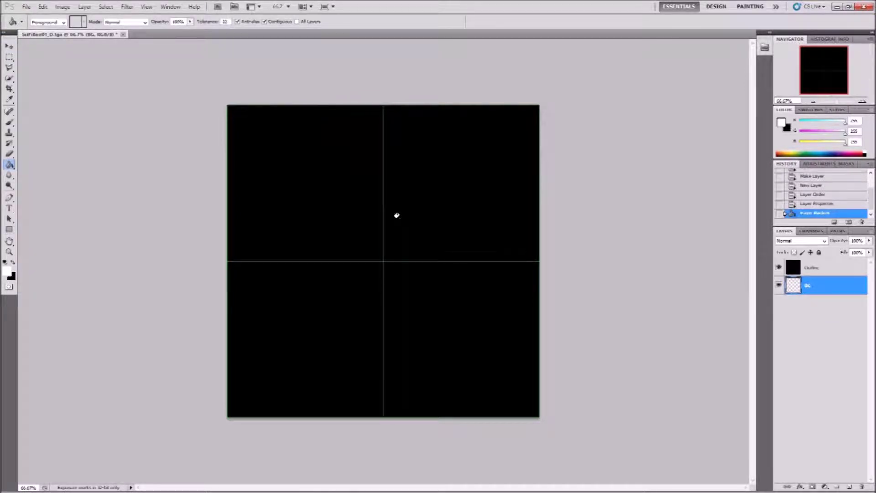
pyautogui.click(780, 267)
pyautogui.click(780, 268)
# Step: Set the Outline layer's blending mode to Multiply
pyautogui.click(817, 270)
pyautogui.click(7, 48)
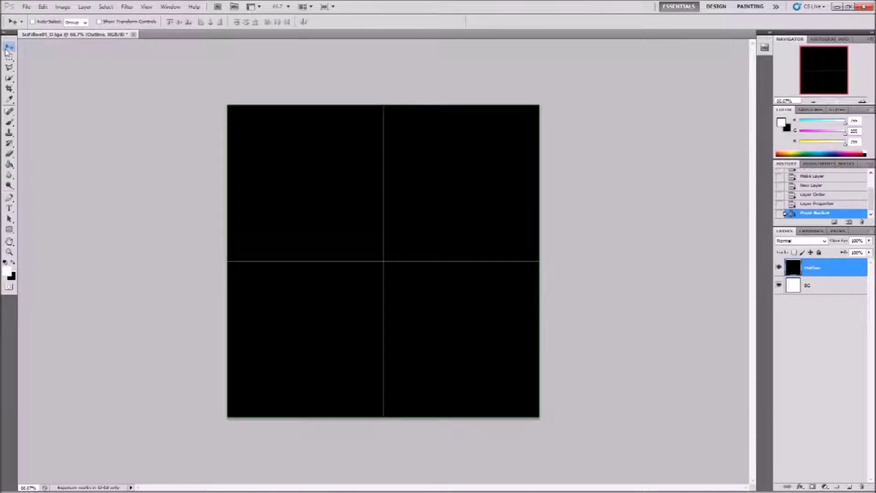
pyautogui.click(817, 242)
pyautogui.click(815, 280)
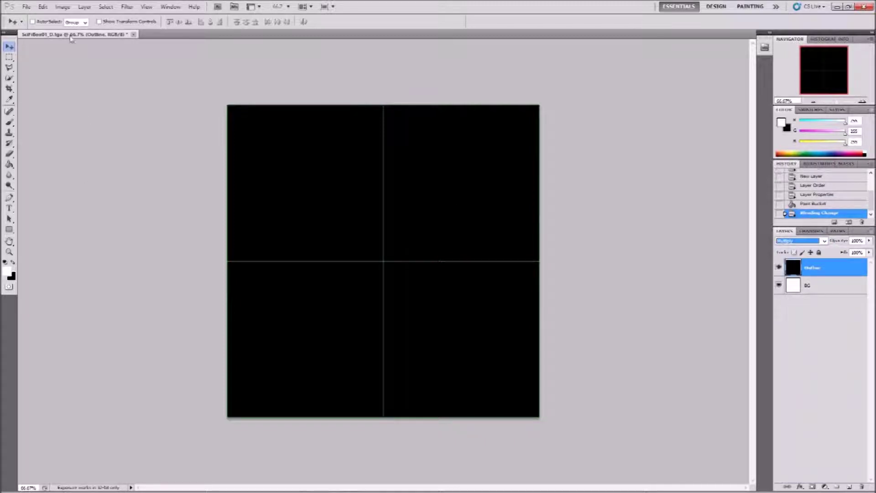
# Step: Invert the Outline layer's colours, check it by toggling its visibility, and lock the layer completely
pyautogui.click(62, 6)
pyautogui.moveTo(74, 34)
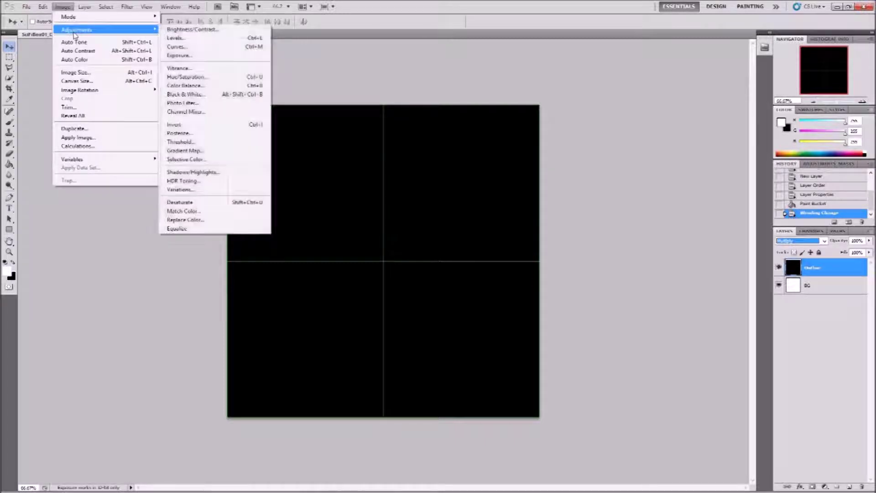
pyautogui.click(223, 127)
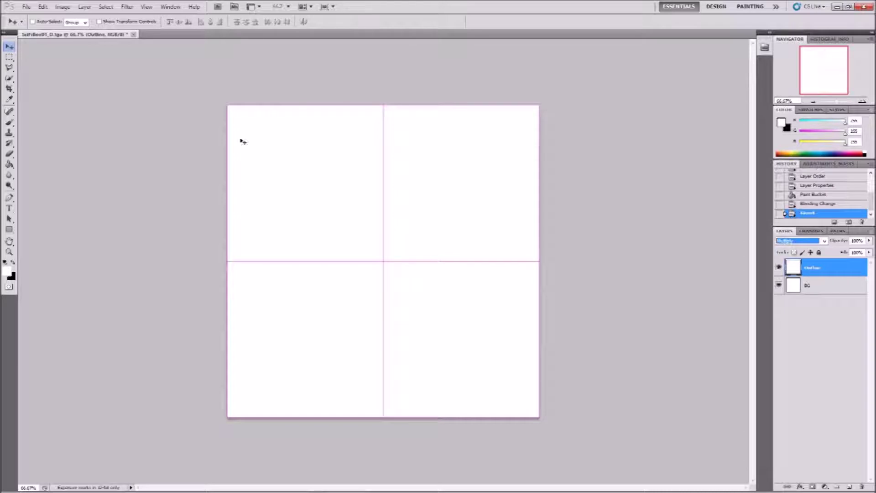
pyautogui.click(778, 268)
pyautogui.click(778, 268)
pyautogui.click(819, 253)
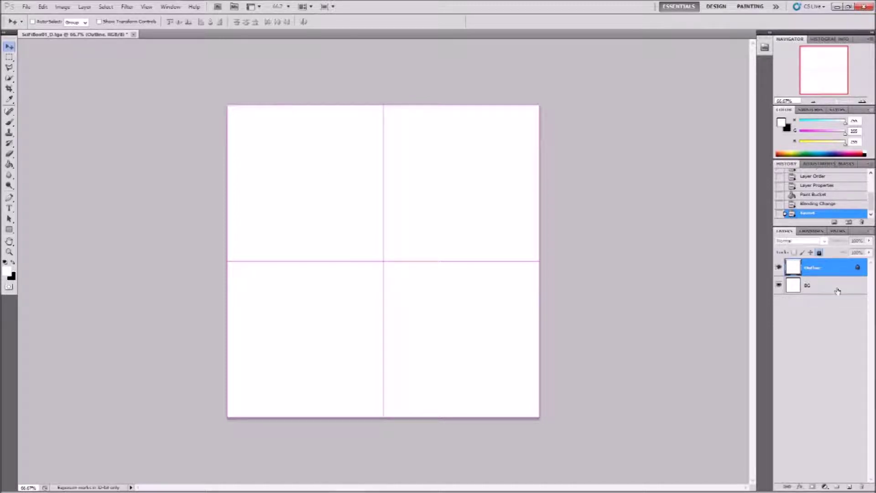
pyautogui.click(817, 289)
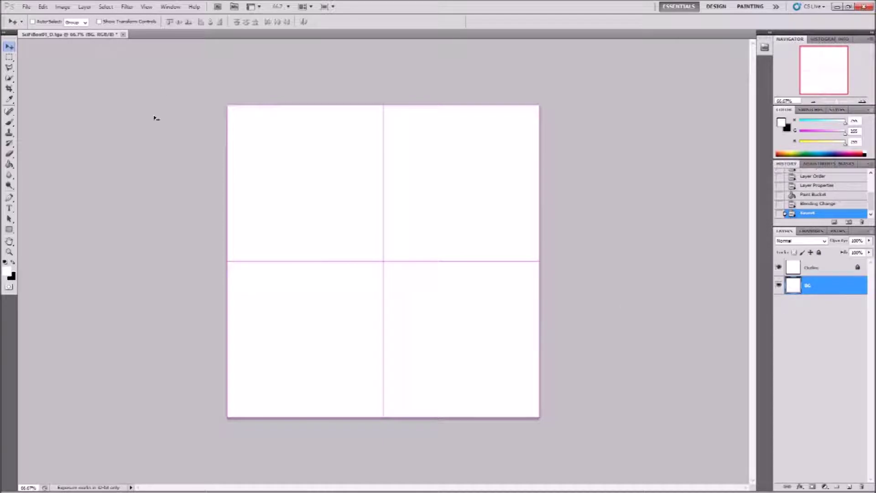
pyautogui.click(838, 486)
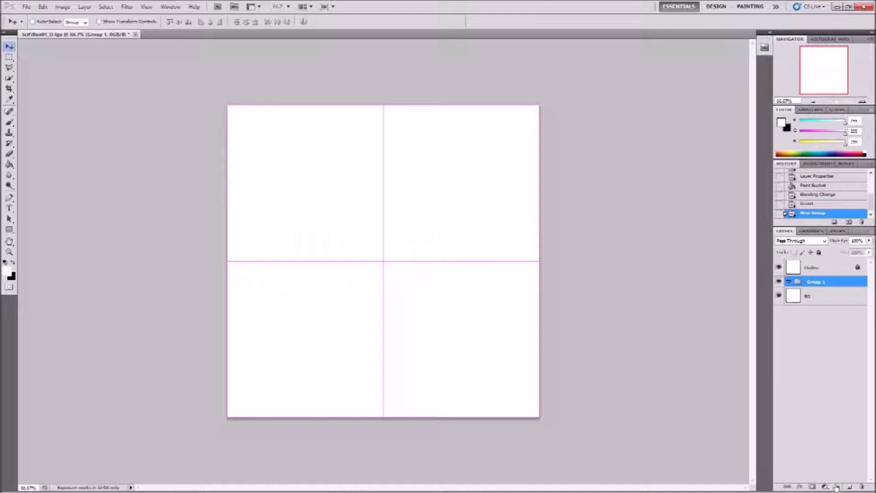
pyautogui.hotkey('ctrl', 'z')
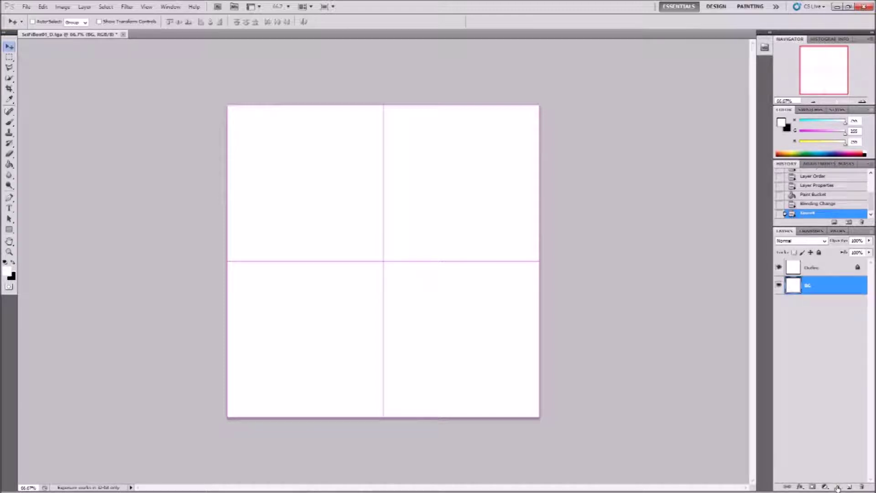
# Step: Create a layer group, place it between the Outline and BG layers, and rename it 01
pyautogui.click(838, 486)
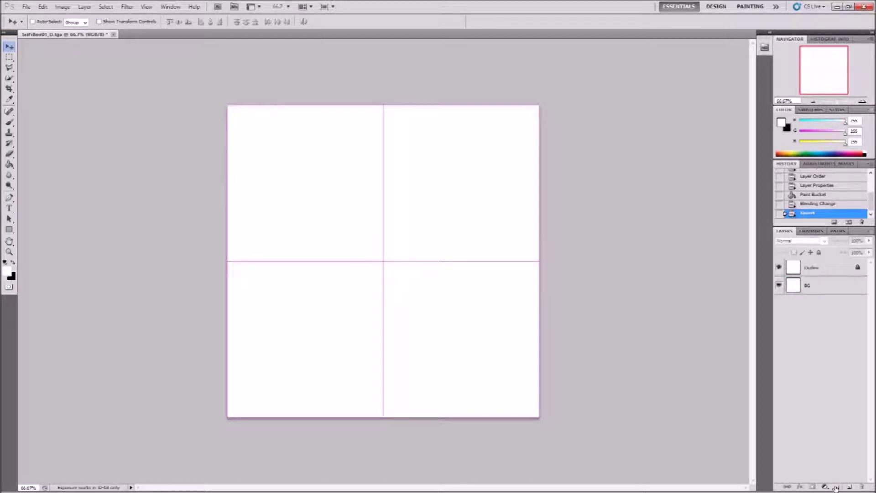
pyautogui.moveTo(816, 266); pyautogui.dragTo(823, 289)
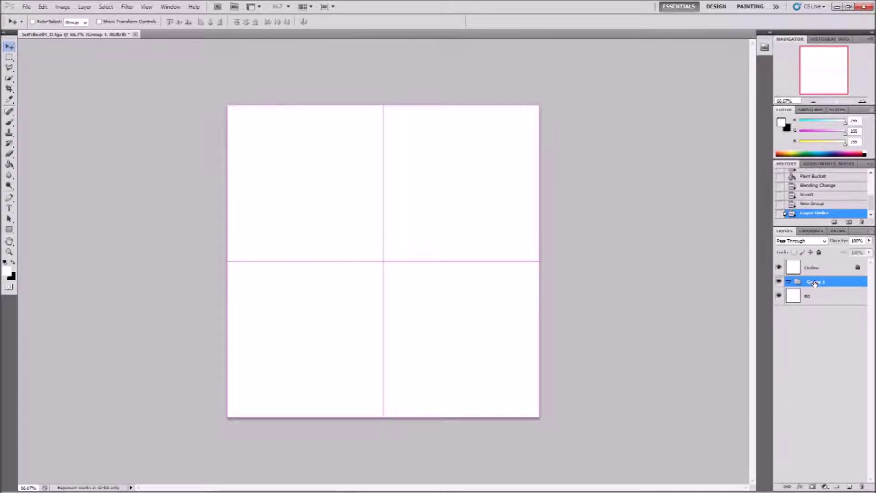
pyautogui.doubleClick(815, 282)
pyautogui.write('01')
pyautogui.press('Return')
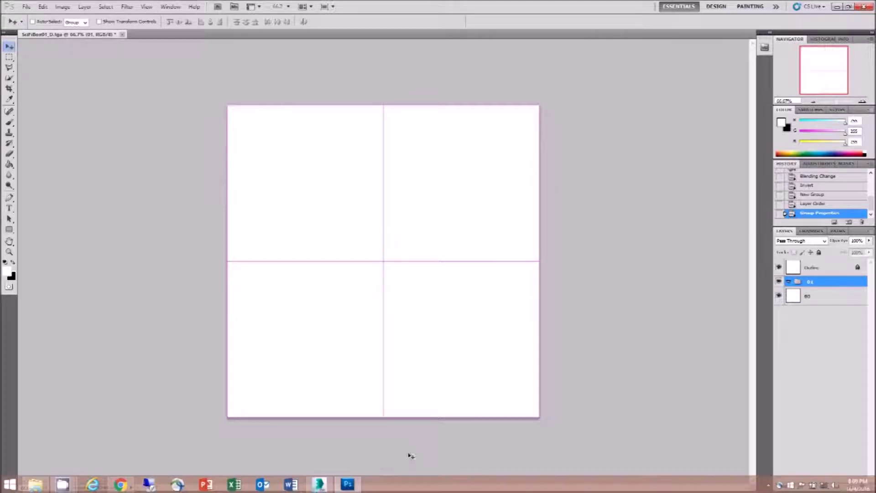
# Step: Browse the Week03 folder and select the sci_fi_texture_29 image
pyautogui.click(36, 484)
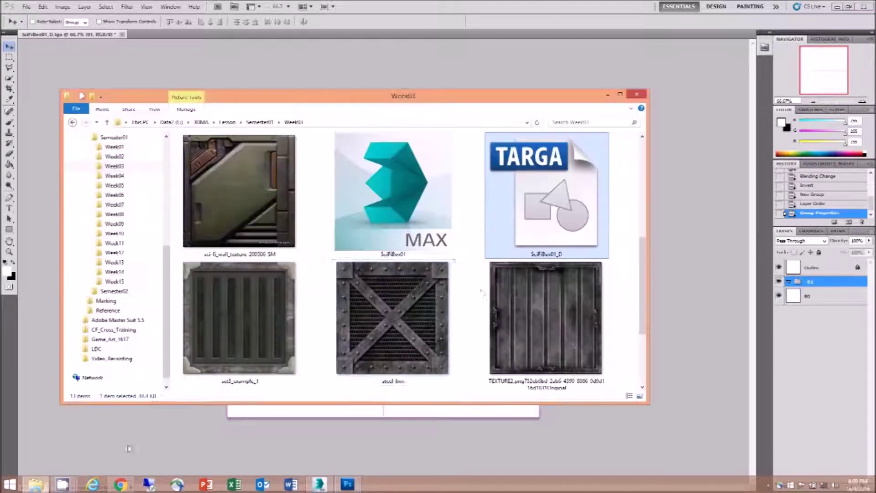
pyautogui.moveTo(642, 254); pyautogui.dragTo(647, 149)
pyautogui.click(408, 312)
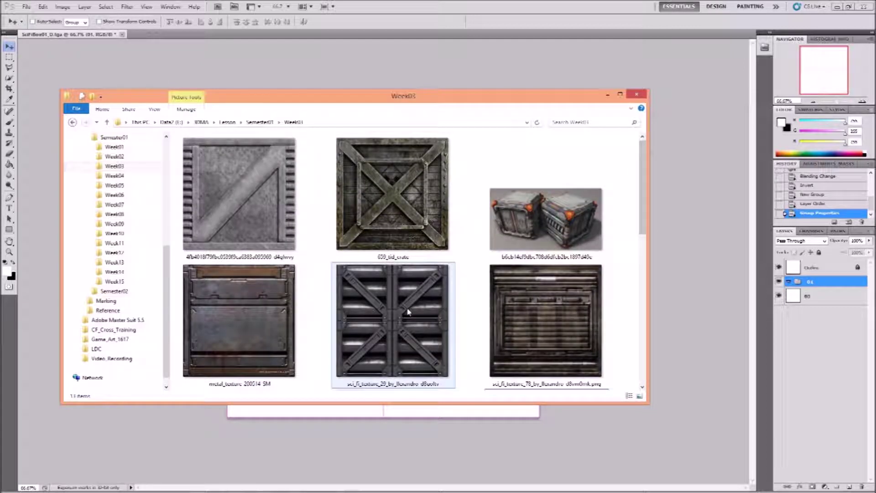
pyautogui.scroll(-1, 638, 222)
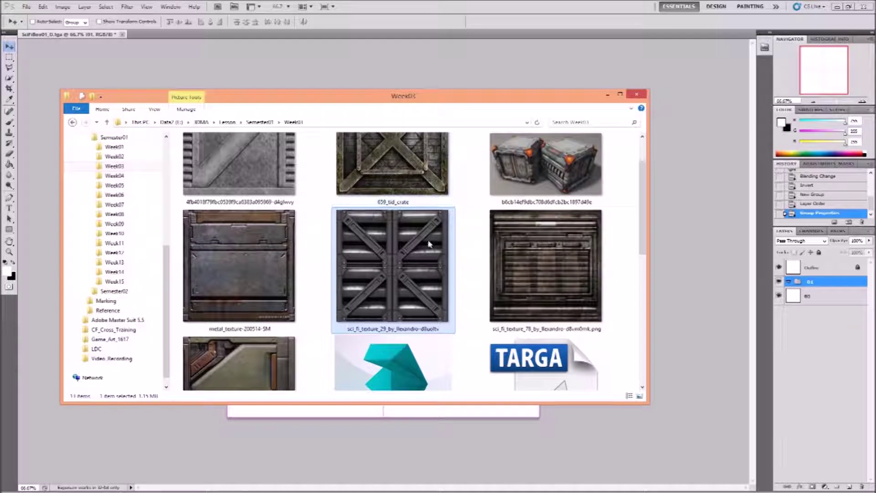
# Step: Switch to 3ds Max, close the UV editor, and inspect the box's top face in polygon selection mode
pyautogui.click(319, 485)
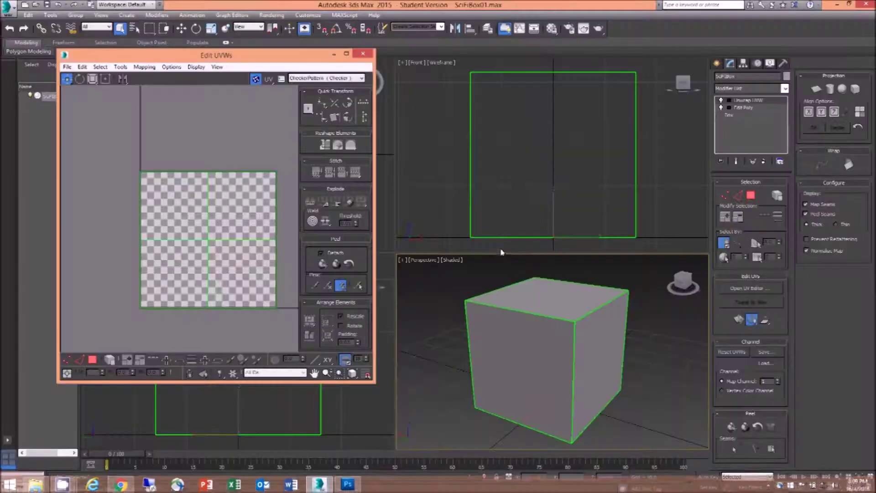
pyautogui.click(371, 57)
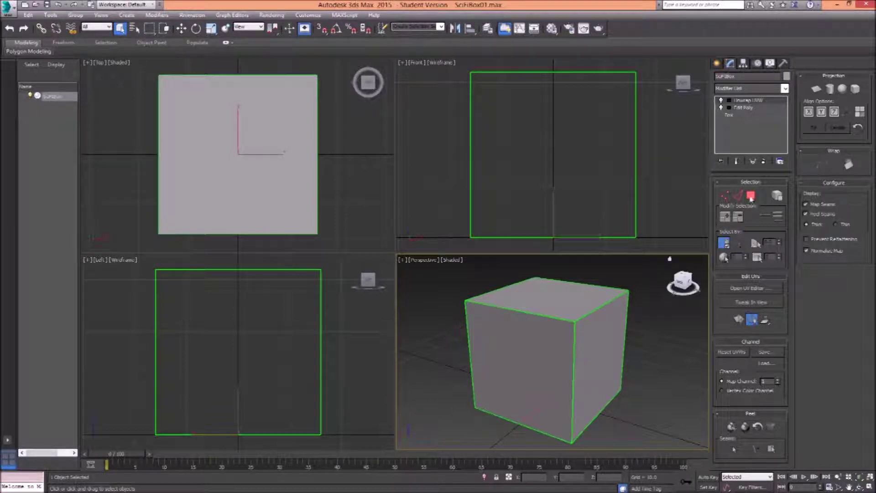
pyautogui.click(750, 195)
pyautogui.click(542, 304)
pyautogui.click(612, 276)
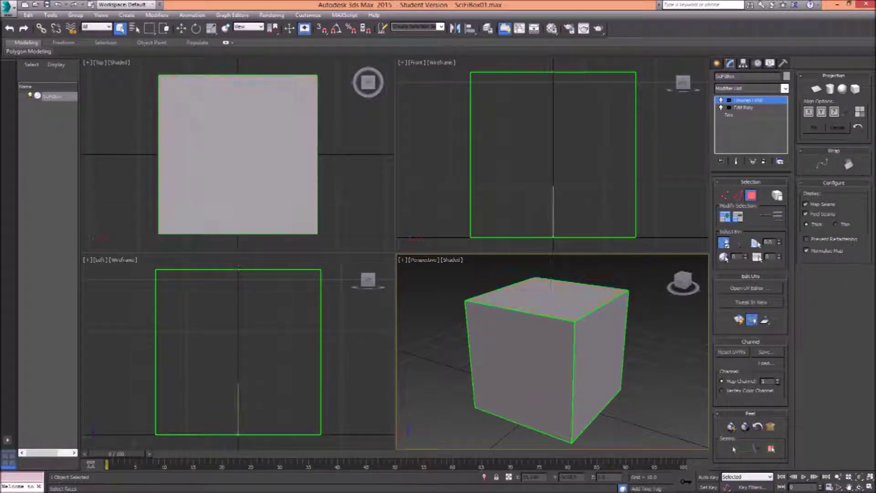
# Step: Switch back to Photoshop and place the sci_fi_texture_29 image from the Week03 folder into the texture document
pyautogui.click(348, 484)
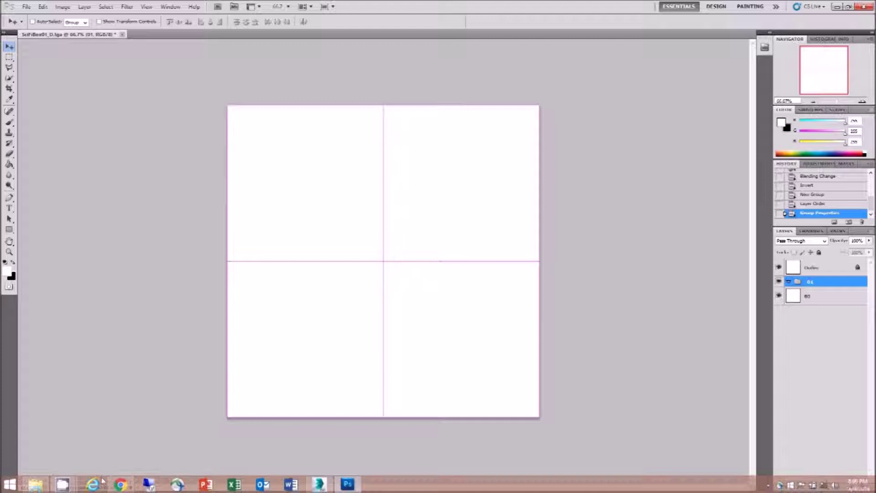
pyautogui.click(35, 485)
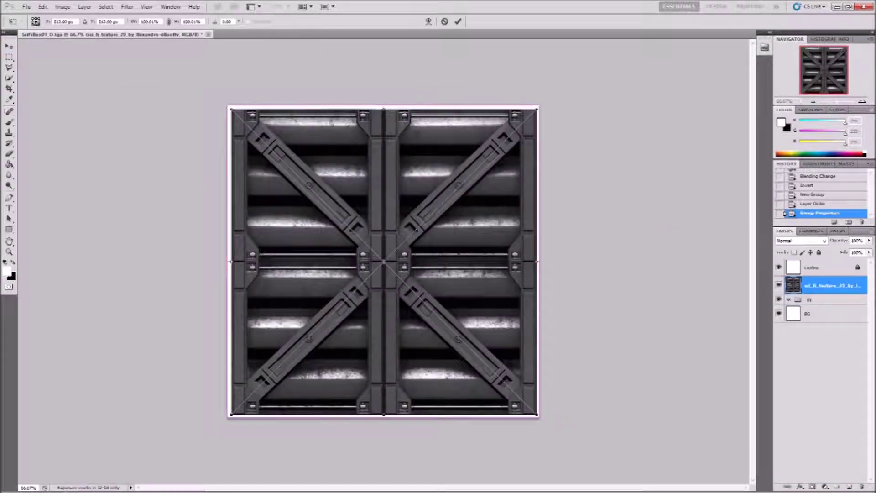
pyautogui.click(9, 47)
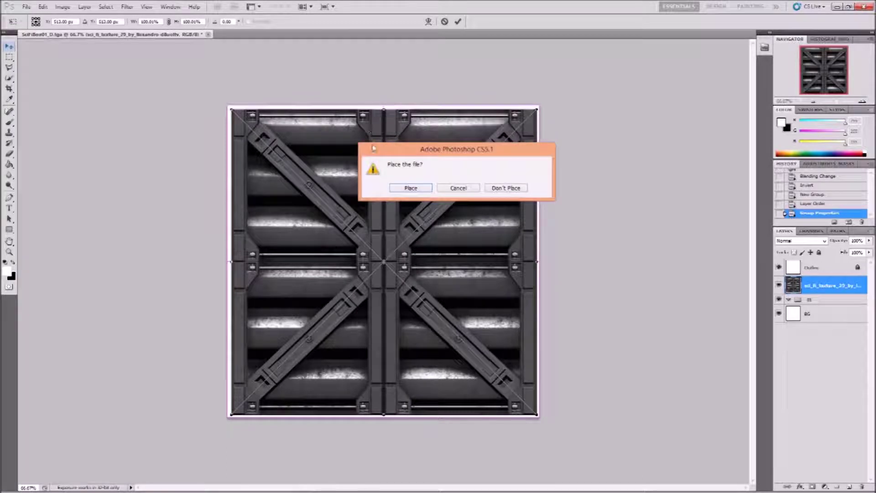
pyautogui.click(404, 190)
# Step: Move the placed sci_fi_texture_29 layer into group 01 and rasterize it
pyautogui.moveTo(819, 288); pyautogui.dragTo(816, 297)
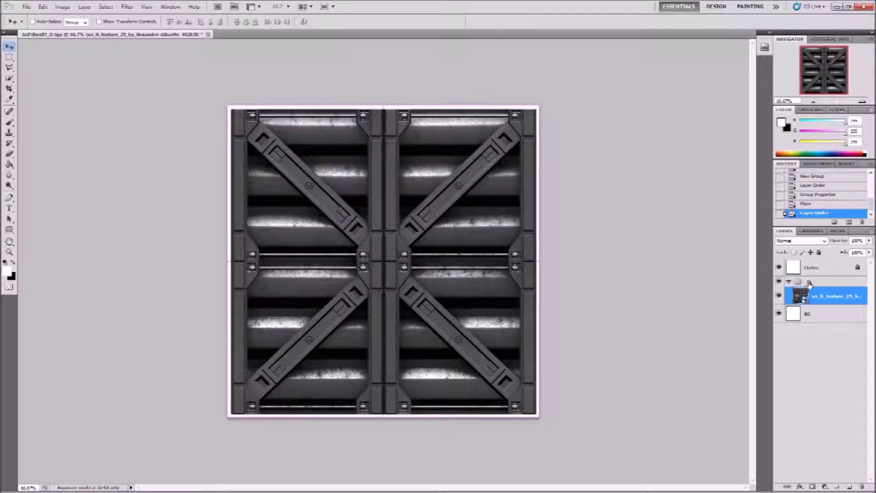
pyautogui.rightClick(825, 297)
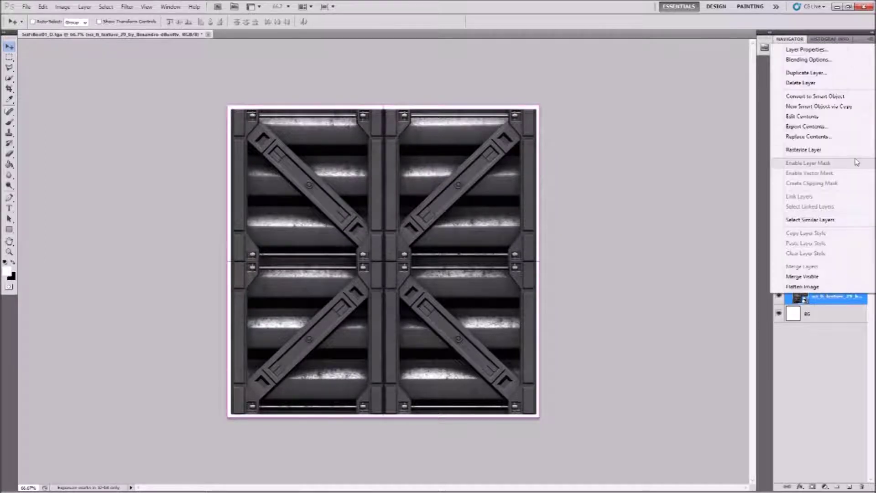
pyautogui.click(803, 149)
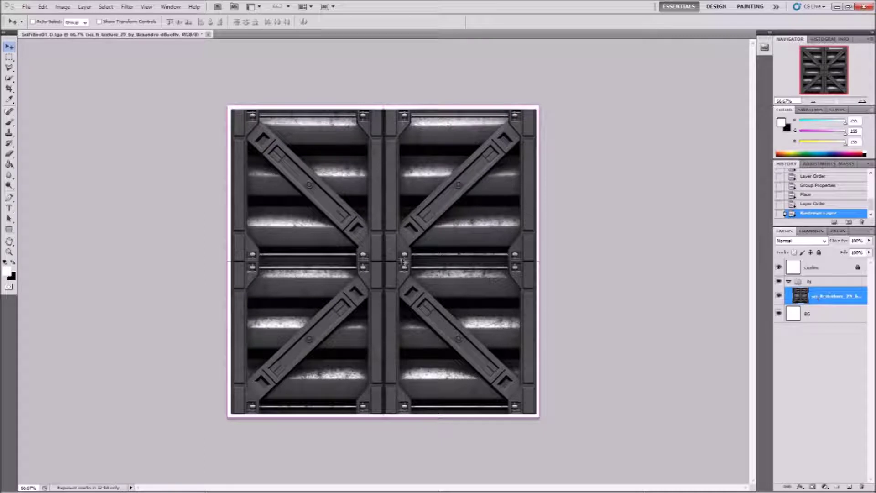
# Step: Align the texture with the canvas's upper-left corner and scale it to about 51.2% to fill the upper-left UV square
pyautogui.moveTo(310, 179)
pyautogui.mouseDown()
pyautogui.moveTo(320, 199)
pyautogui.moveTo(305, 174)
pyautogui.mouseUp()
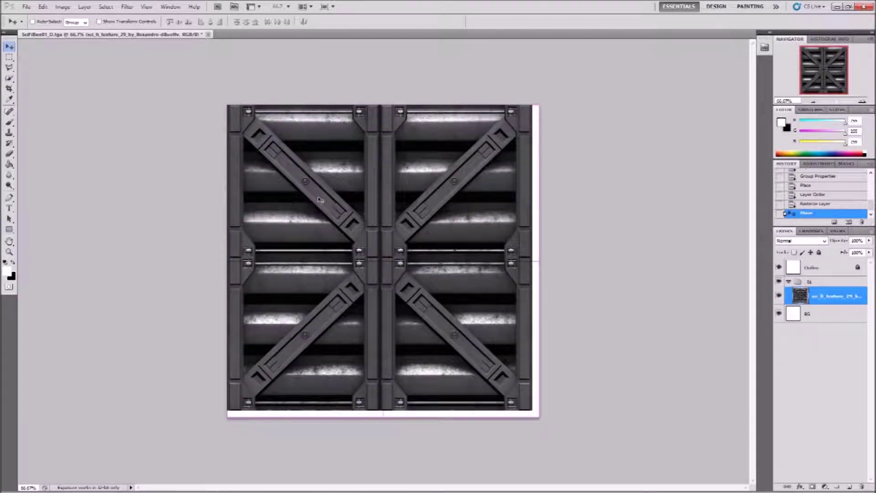
pyautogui.hotkey('ctrl', 't')
pyautogui.moveTo(532, 410); pyautogui.dragTo(391, 260)
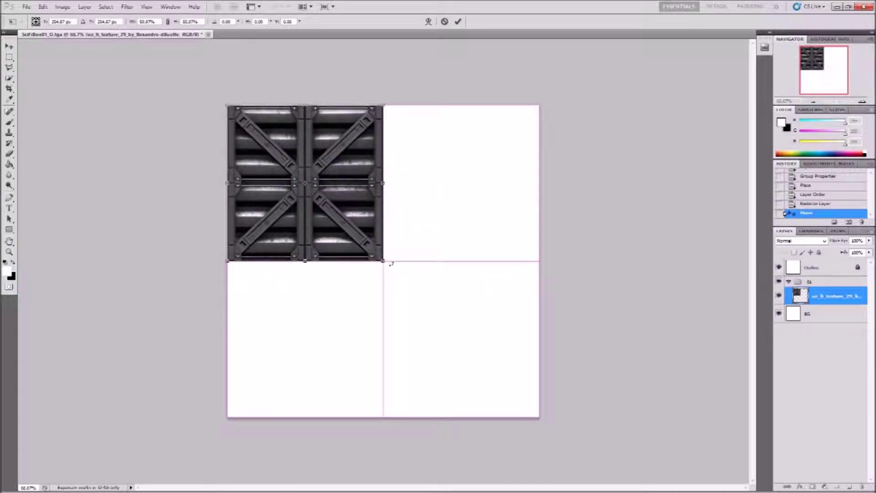
pyautogui.click(862, 103)
pyautogui.click(863, 103)
pyautogui.click(863, 102)
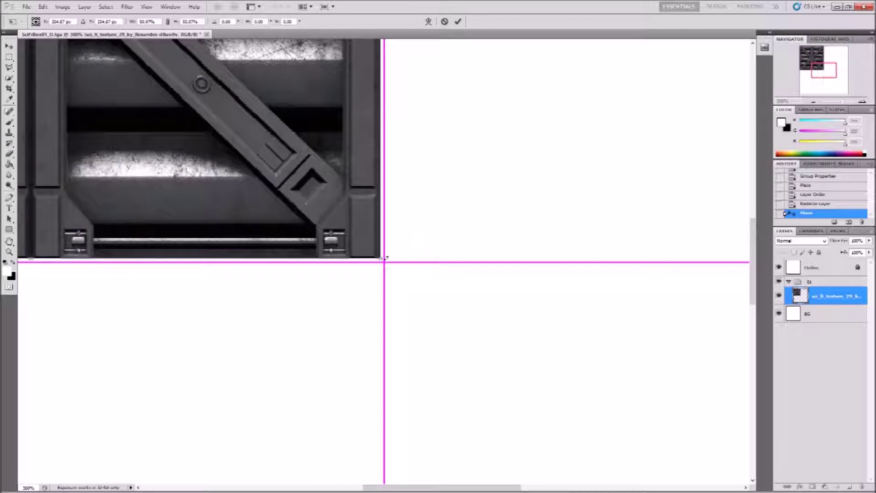
pyautogui.moveTo(386, 261); pyautogui.dragTo(387, 262)
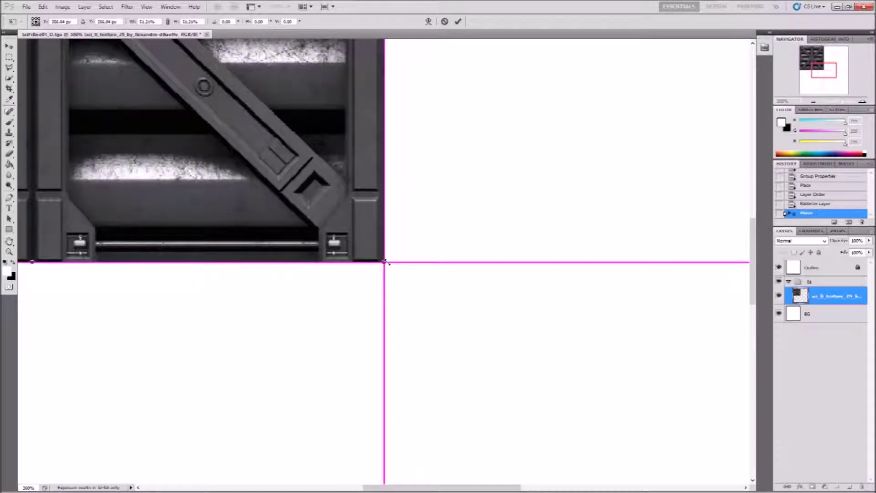
pyautogui.press('Return')
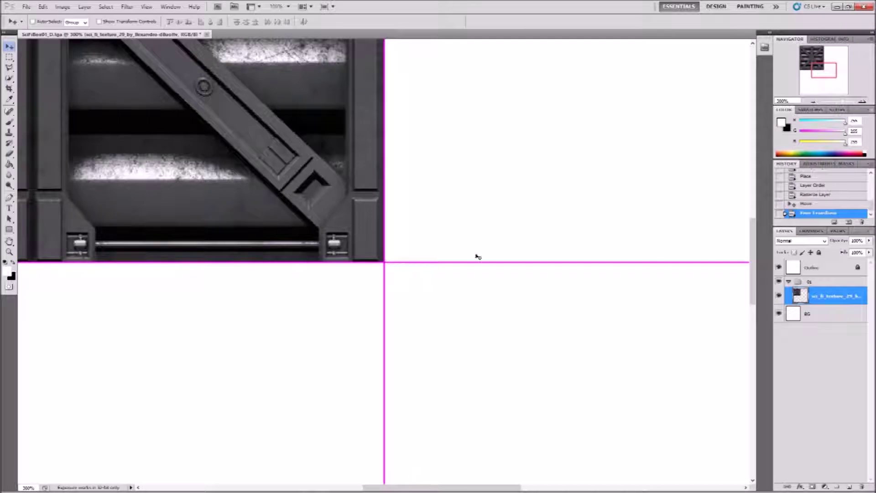
# Step: Browse the Week03 folder for another sci-fi texture and preview the Untitled-30 image
pyautogui.click(815, 101)
pyautogui.click(815, 101)
pyautogui.click(815, 101)
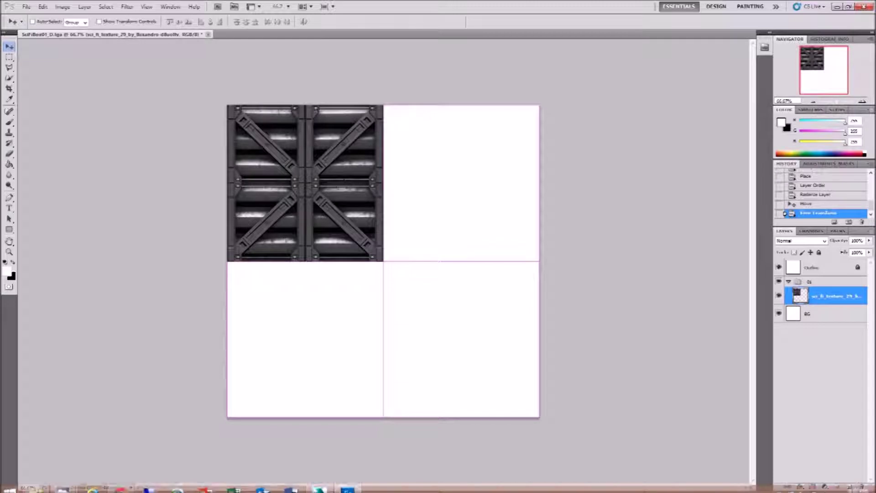
pyautogui.click(861, 103)
pyautogui.moveTo(442, 157); pyautogui.dragTo(469, 190)
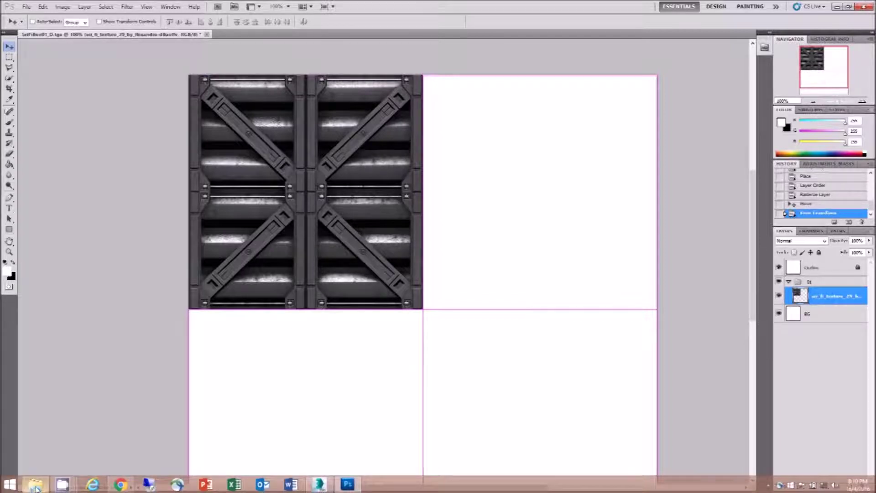
pyautogui.click(36, 487)
pyautogui.moveTo(640, 202); pyautogui.dragTo(665, 173)
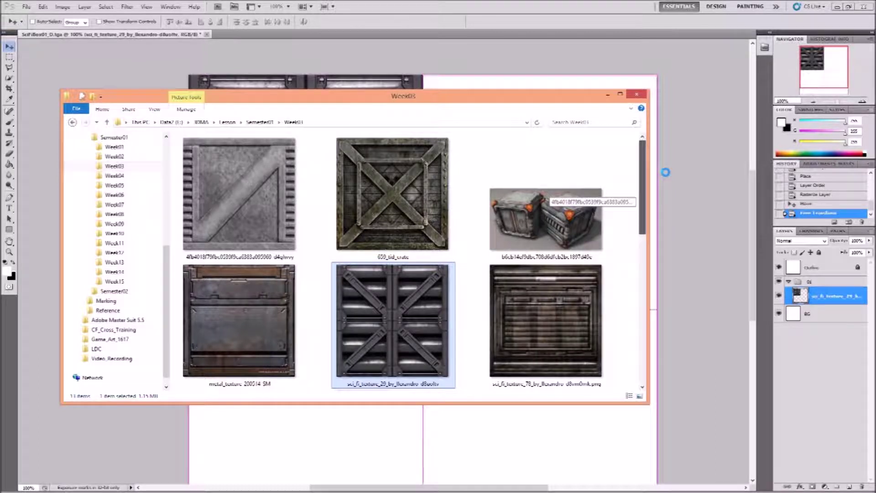
pyautogui.moveTo(665, 173); pyautogui.dragTo(666, 339)
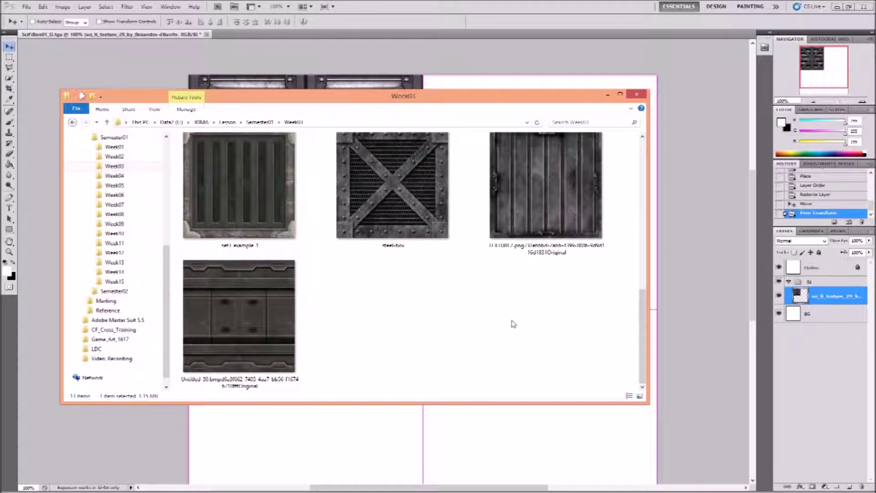
pyautogui.click(285, 331)
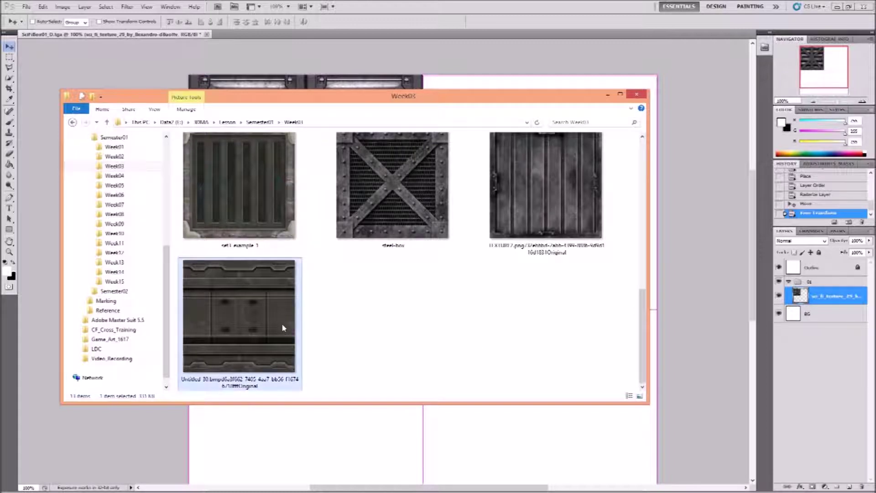
pyautogui.doubleClick(261, 315)
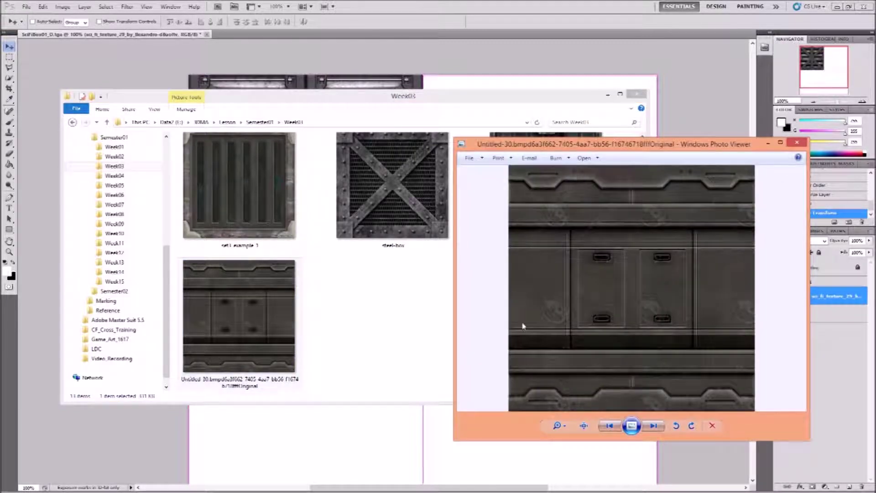
pyautogui.click(797, 143)
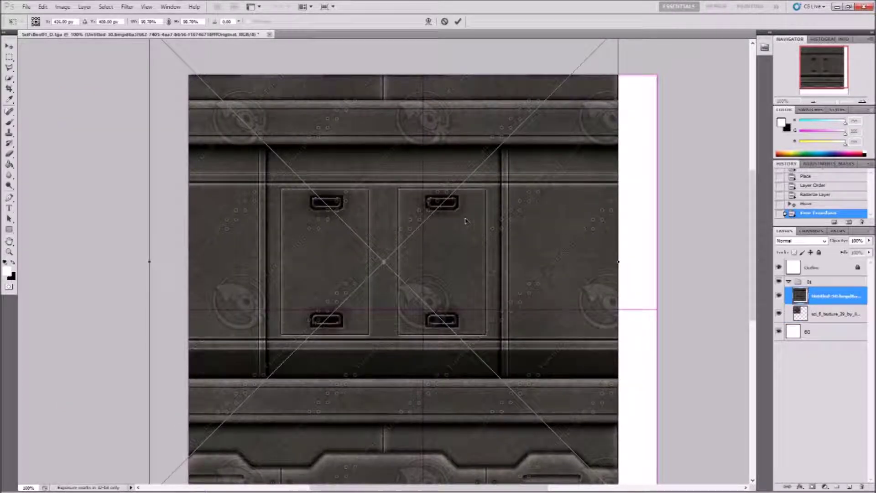
# Step: Place the Untitled-30 image in group 01, centred at 512 px, 512 px so it covers the canvas
pyautogui.moveTo(379, 152); pyautogui.dragTo(418, 199)
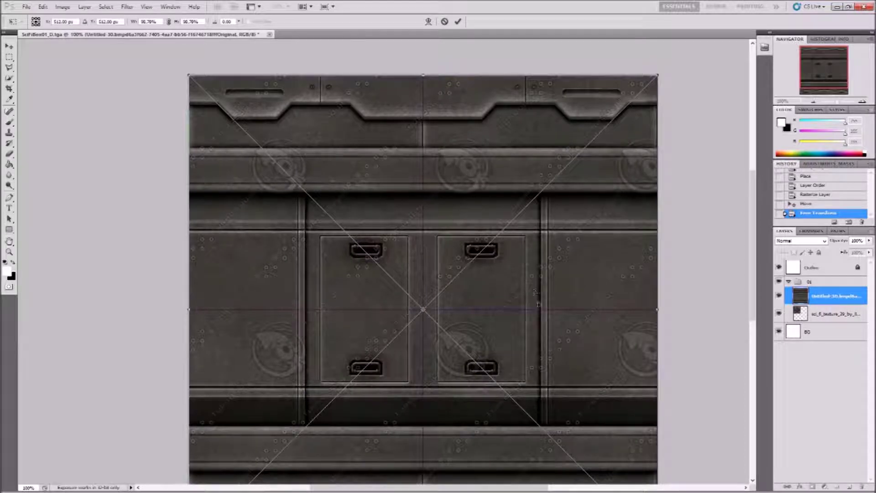
pyautogui.moveTo(829, 85); pyautogui.dragTo(829, 90)
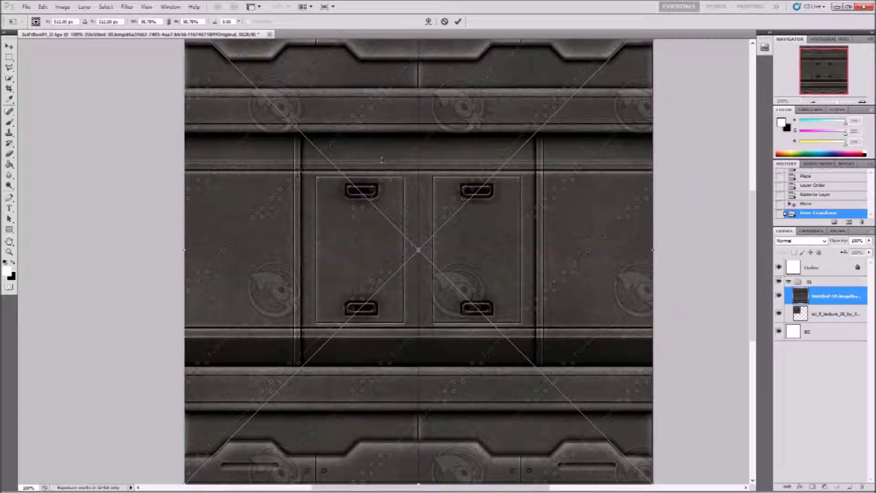
pyautogui.press('Return')
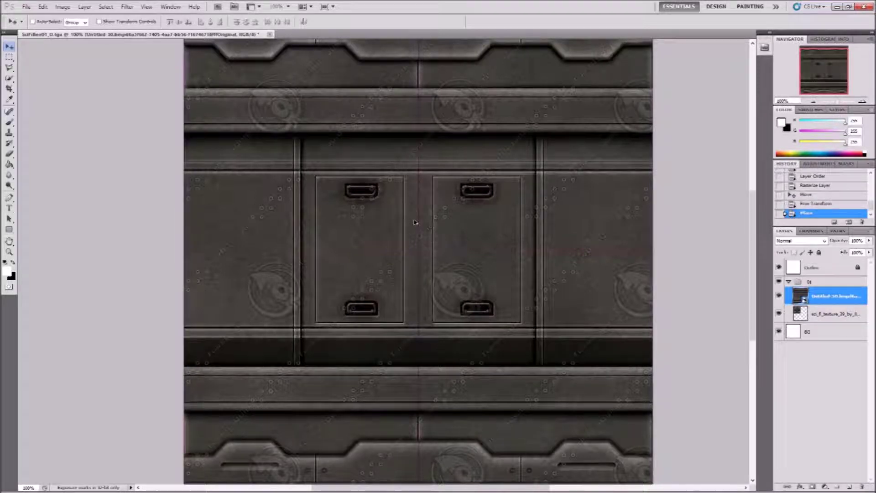
# Step: Select a full-width strip along the upper edge of the Untitled-30 texture with the Rectangular Marquee, and rasterize its layer
pyautogui.moveTo(825, 69); pyautogui.dragTo(823, 67)
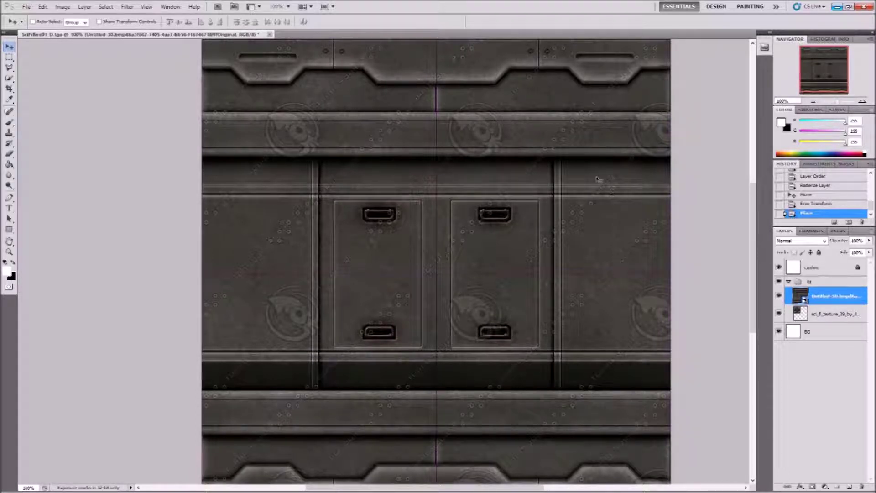
pyautogui.moveTo(518, 166); pyautogui.dragTo(524, 240)
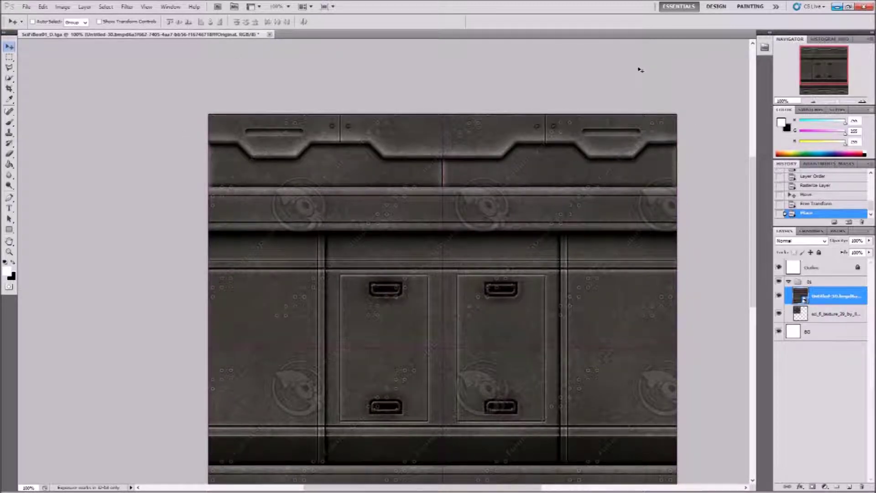
pyautogui.click(9, 57)
pyautogui.moveTo(221, 86); pyautogui.dragTo(685, 164)
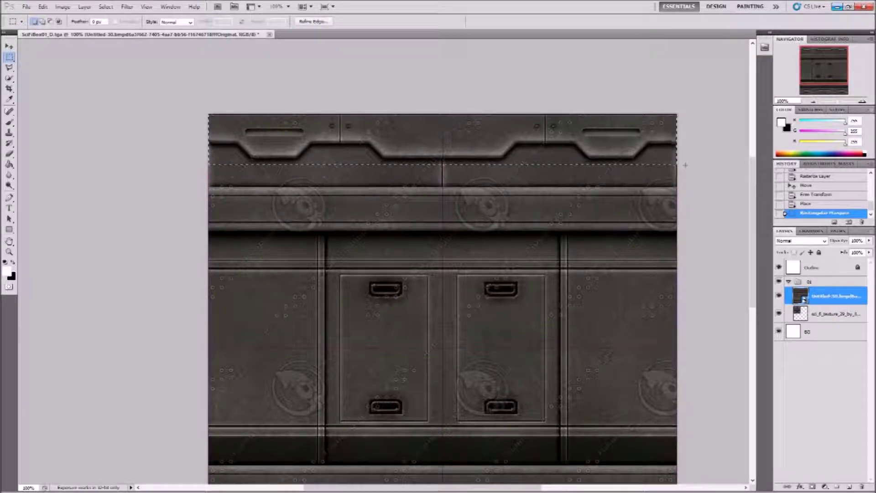
pyautogui.rightClick(831, 300)
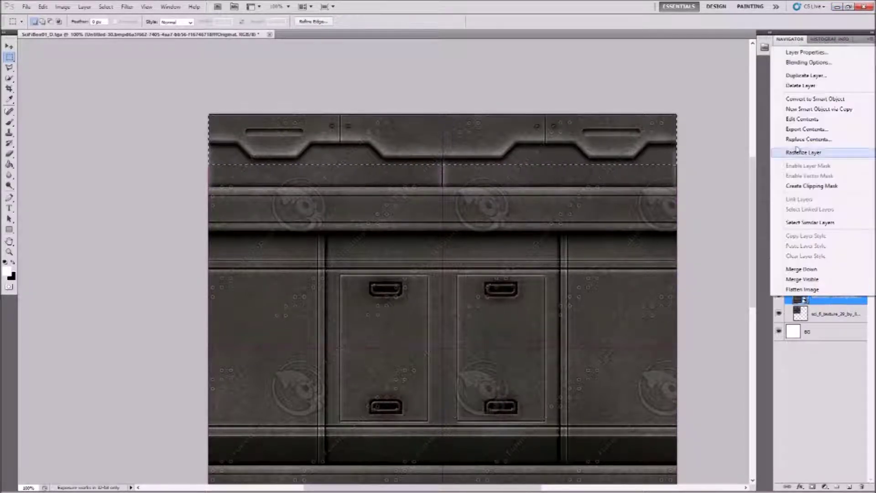
pyautogui.click(794, 154)
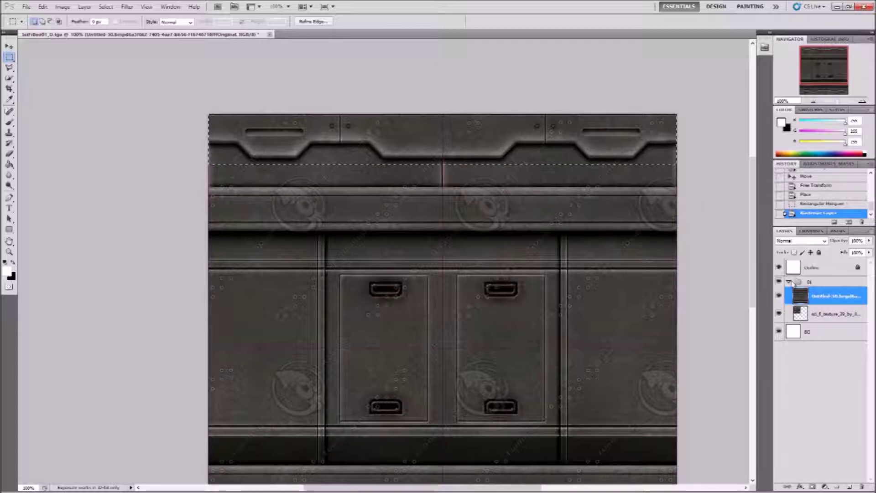
# Step: Copy the selected strip onto a new layer and delete the full Untitled-30 layer
pyautogui.hotkey('ctrl', 'c')
pyautogui.hotkey('ctrl', 'v')
pyautogui.click(842, 314)
pyautogui.moveTo(842, 314); pyautogui.dragTo(861, 486)
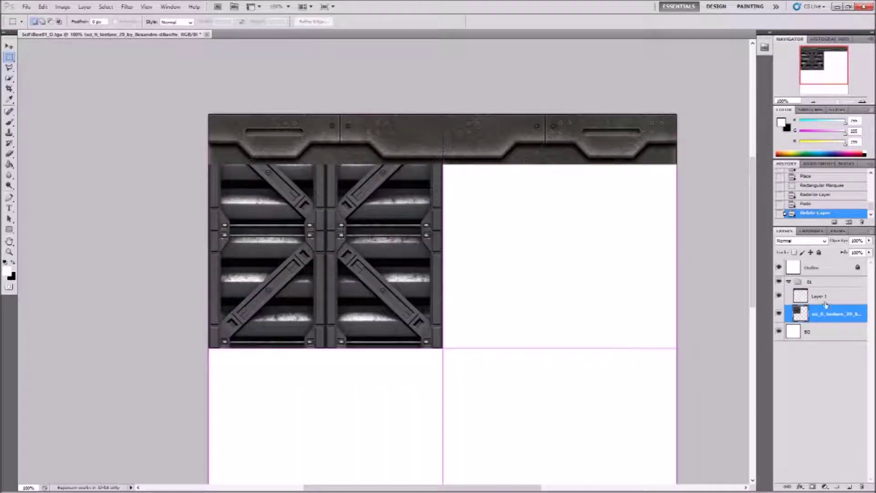
pyautogui.press('v')
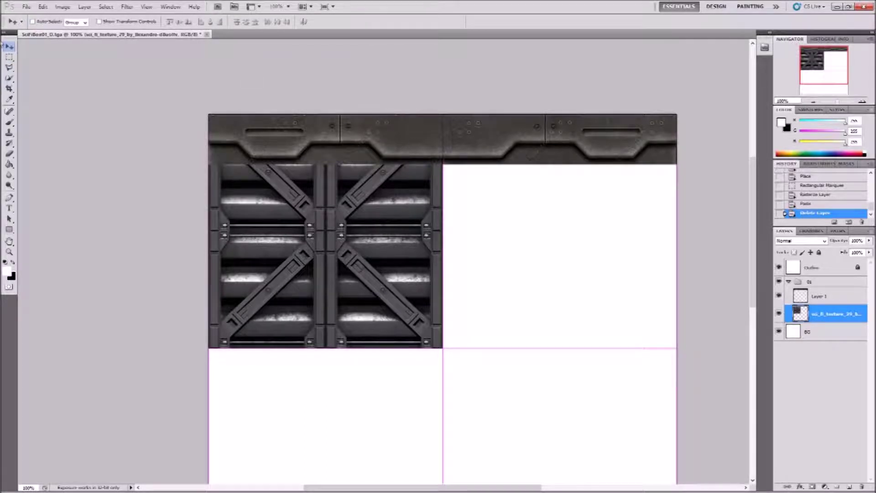
pyautogui.moveTo(438, 136); pyautogui.dragTo(468, 162)
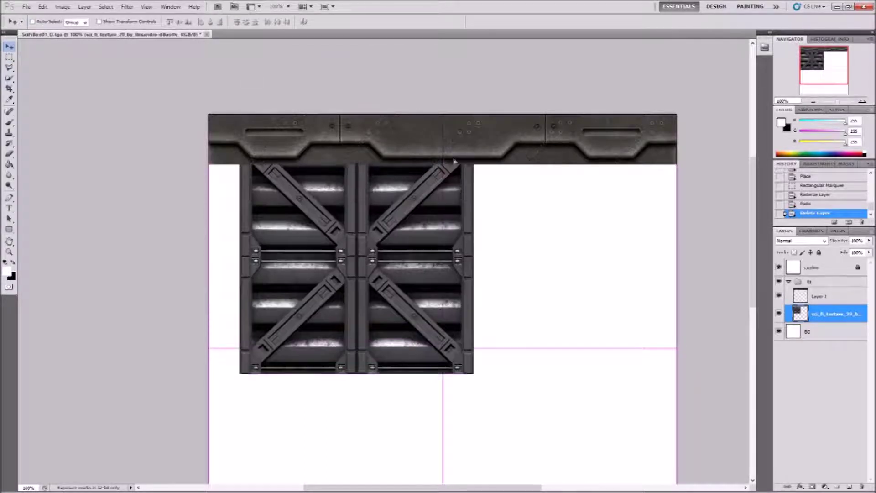
pyautogui.hotkey('ctrl', 'z')
# Step: Scale the Layer 1 strip to about 50% so it spans the upper edge of the crate panel texture
pyautogui.click(825, 298)
pyautogui.moveTo(386, 143)
pyautogui.mouseDown()
pyautogui.moveTo(404, 155)
pyautogui.moveTo(387, 144)
pyautogui.mouseUp()
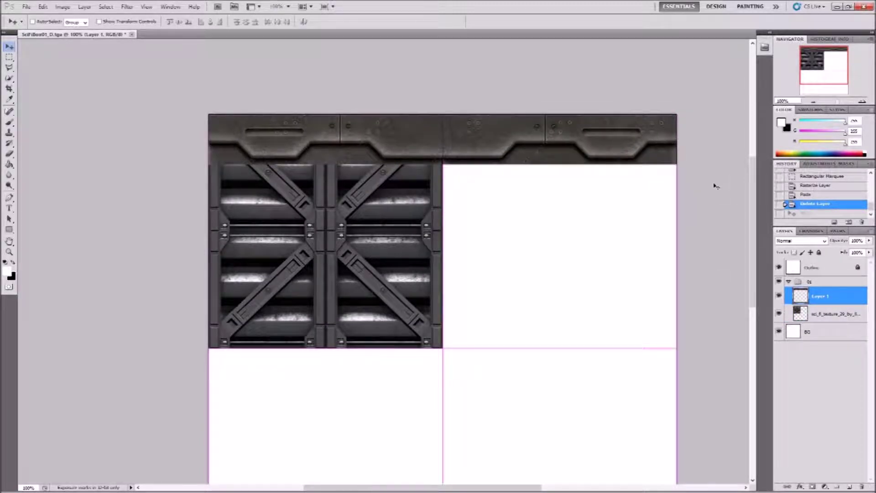
pyautogui.hotkey('ctrl', 't')
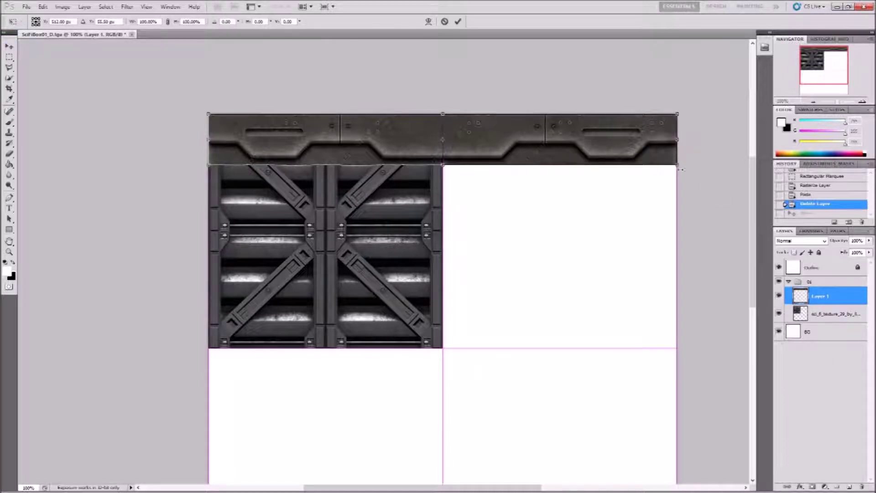
pyautogui.moveTo(677, 165); pyautogui.dragTo(442, 139)
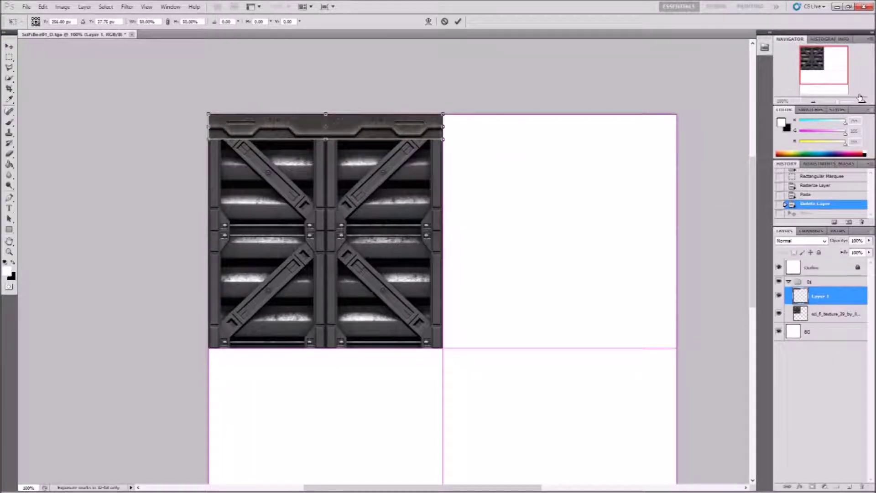
pyautogui.click(861, 100)
pyautogui.click(861, 100)
pyautogui.moveTo(539, 135); pyautogui.dragTo(487, 423)
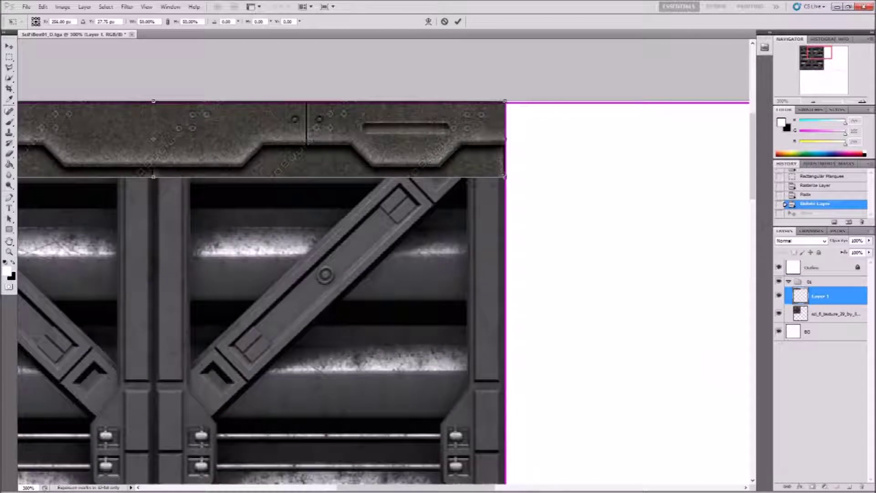
pyautogui.moveTo(505, 179); pyautogui.dragTo(504, 179)
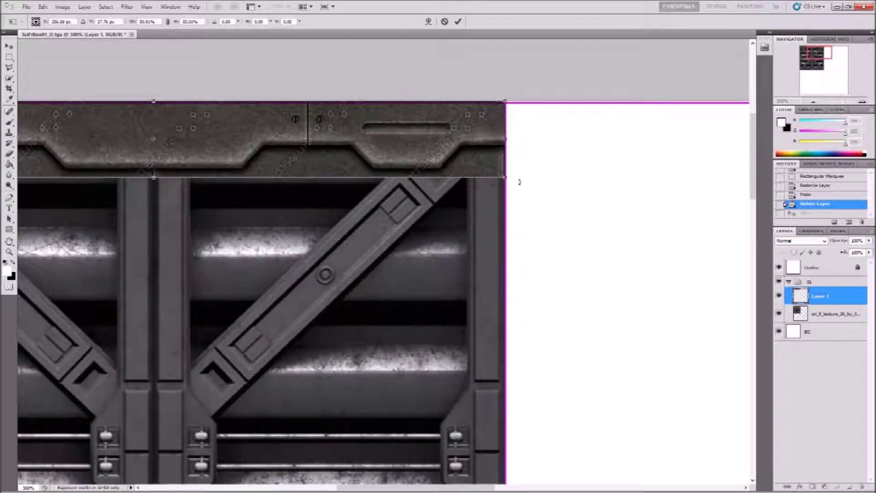
pyautogui.press('Return')
# Step: Start a Polygonal Lasso outline at the strip's left edge and trace its lower contour to the middle plate
pyautogui.moveTo(483, 175); pyautogui.dragTo(689, 175)
pyautogui.moveTo(292, 182); pyautogui.dragTo(574, 179)
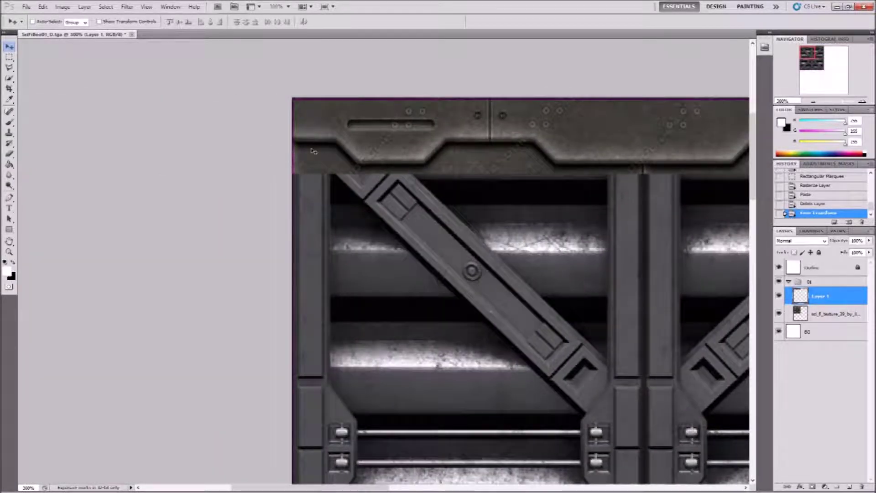
pyautogui.click(8, 68)
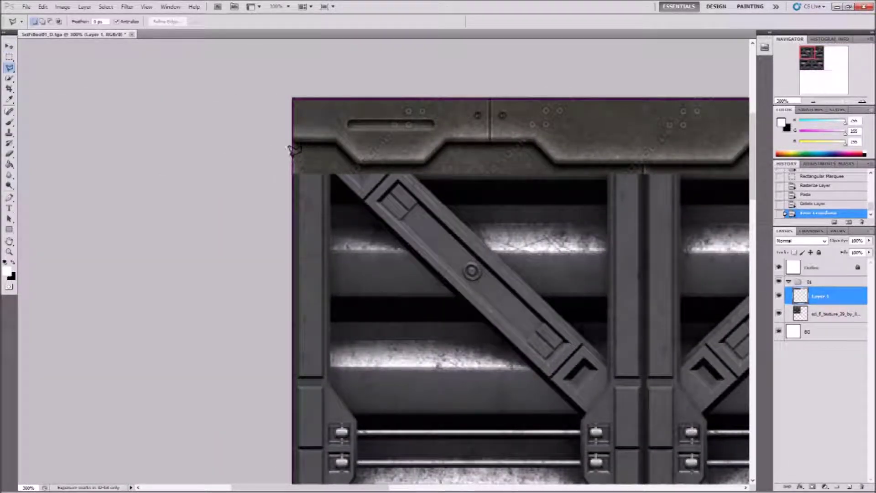
pyautogui.click(293, 149)
pyautogui.click(338, 148)
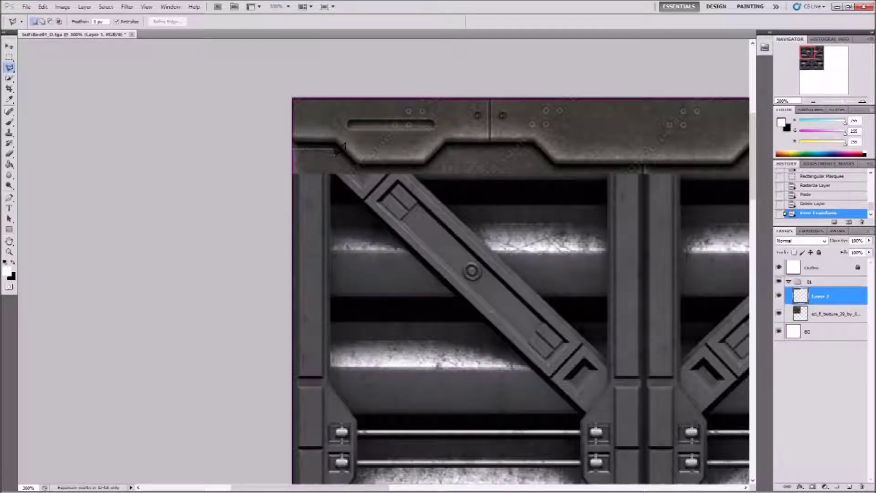
pyautogui.click(355, 166)
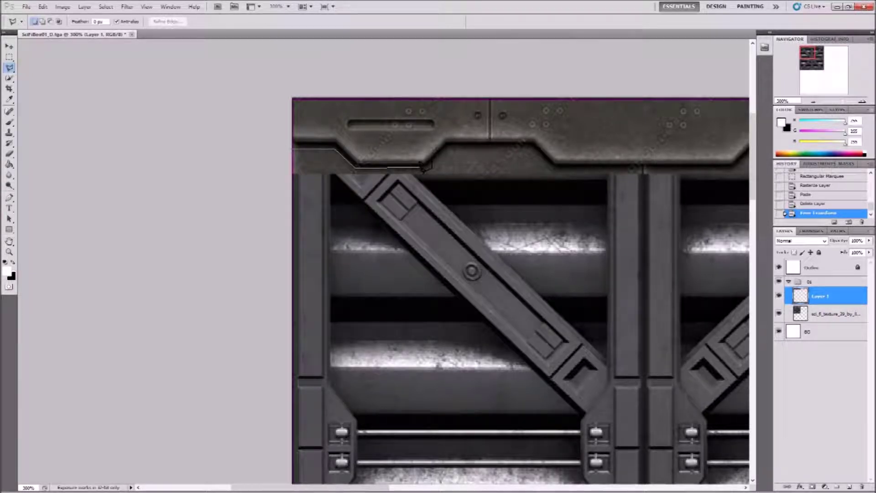
pyautogui.click(429, 167)
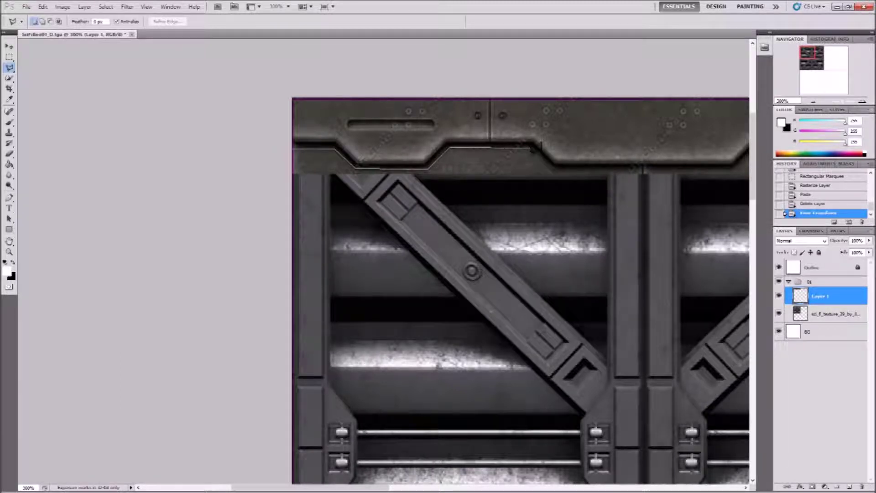
pyautogui.click(552, 170)
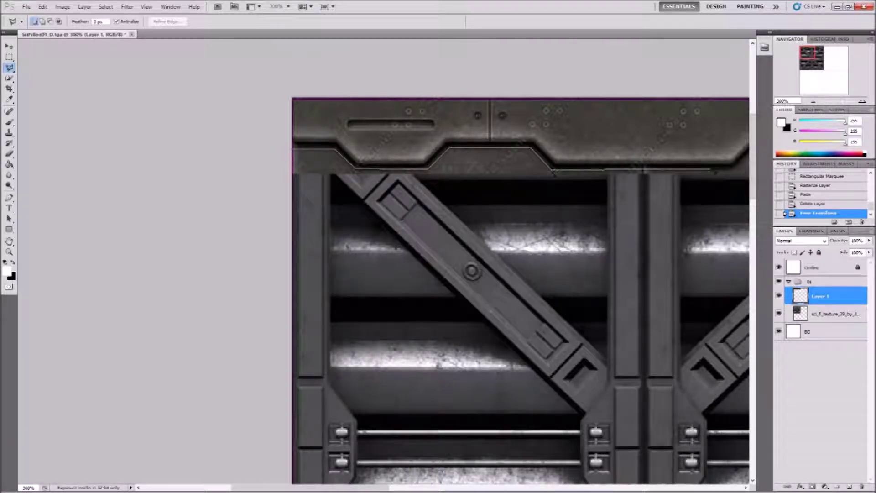
pyautogui.click(733, 170)
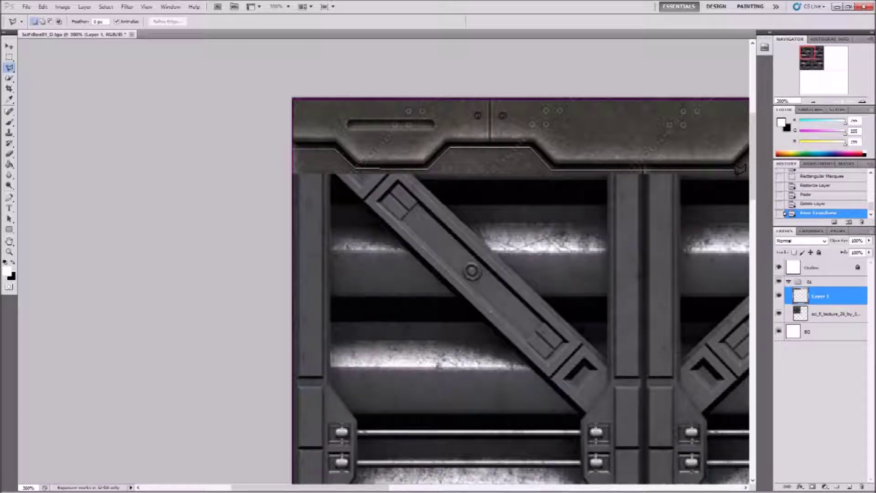
pyautogui.click(578, 194)
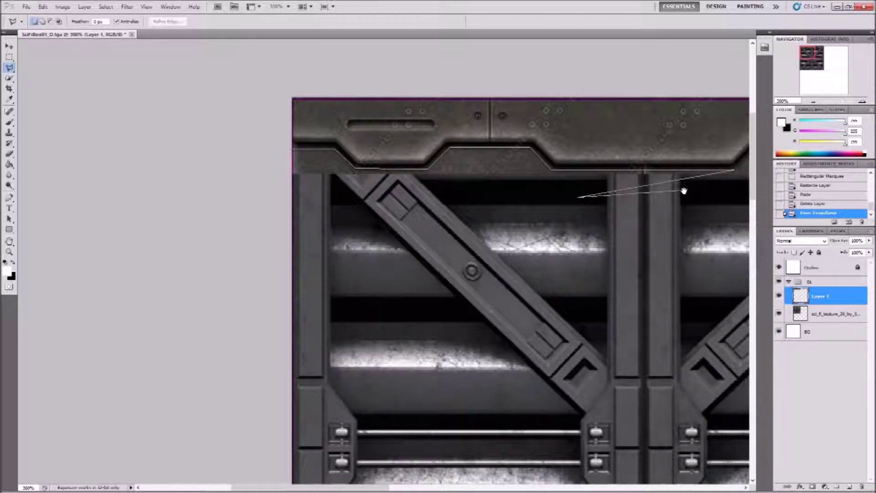
pyautogui.moveTo(684, 189); pyautogui.dragTo(512, 234)
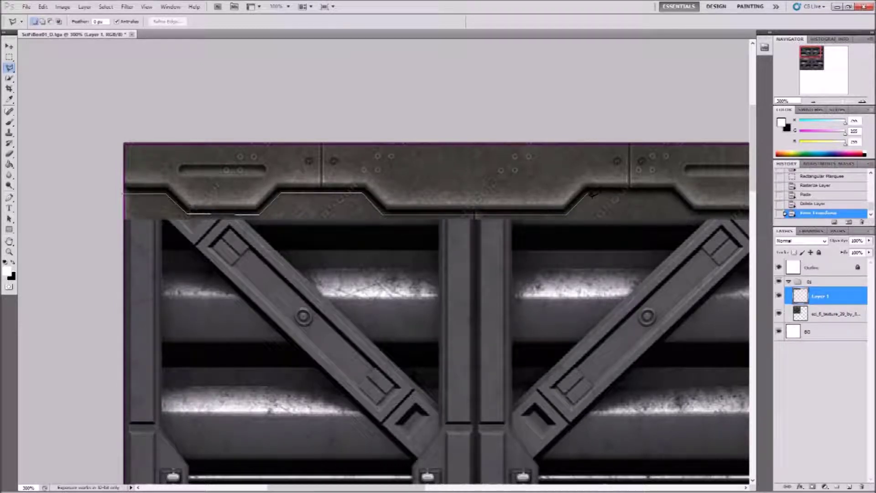
# Step: Continue the lasso outline along the strip's lower contour from the middle plate to just past its right edge
pyautogui.click(589, 190)
pyautogui.click(672, 190)
pyautogui.moveTo(637, 225); pyautogui.dragTo(399, 222)
pyautogui.click(525, 211)
pyautogui.click(526, 211)
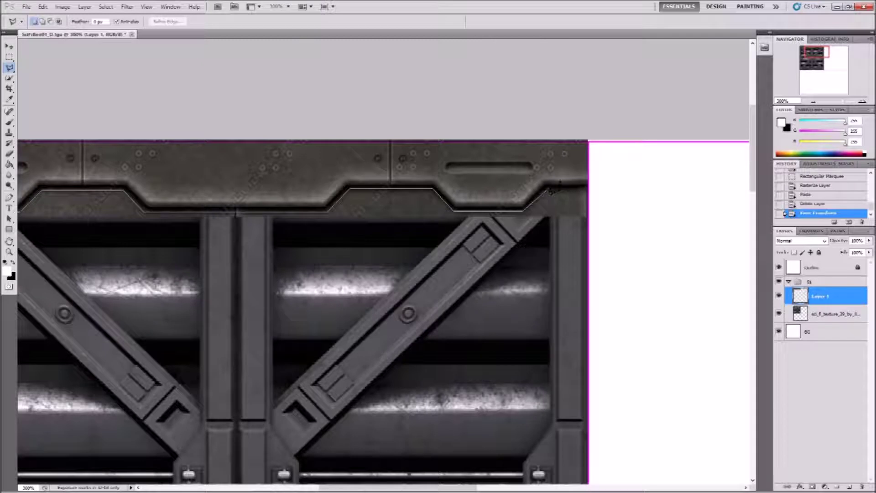
pyautogui.click(548, 187)
pyautogui.click(593, 187)
# Step: Close the lasso around the area below the contour, delete that part of the strip and deselect
pyautogui.click(603, 256)
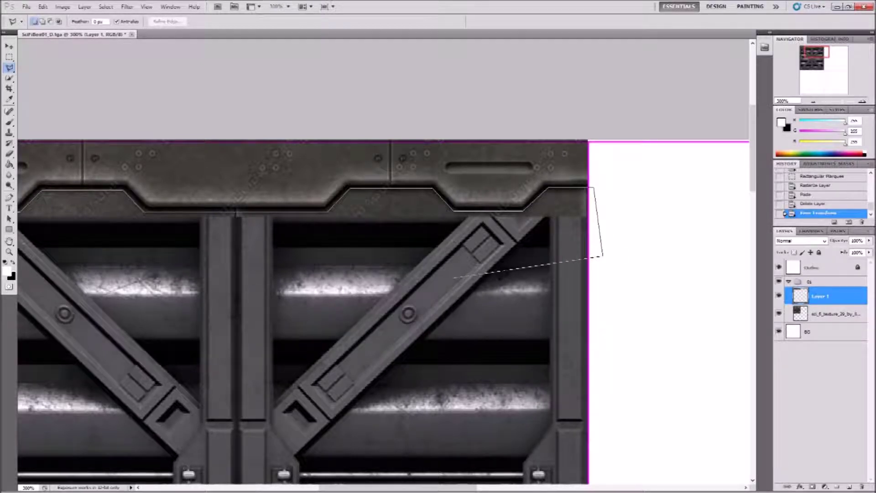
pyautogui.click(496, 274)
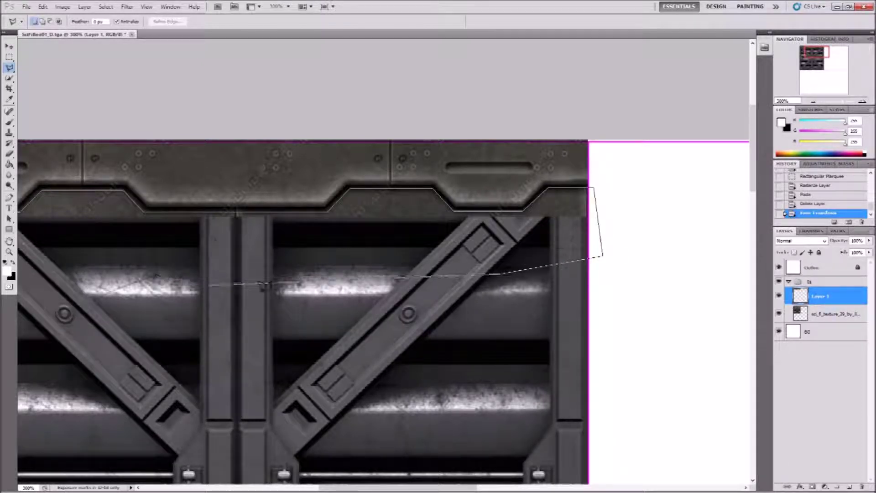
pyautogui.moveTo(86, 294); pyautogui.dragTo(553, 286)
pyautogui.click(313, 263)
pyautogui.click(338, 191)
pyautogui.press('Delete')
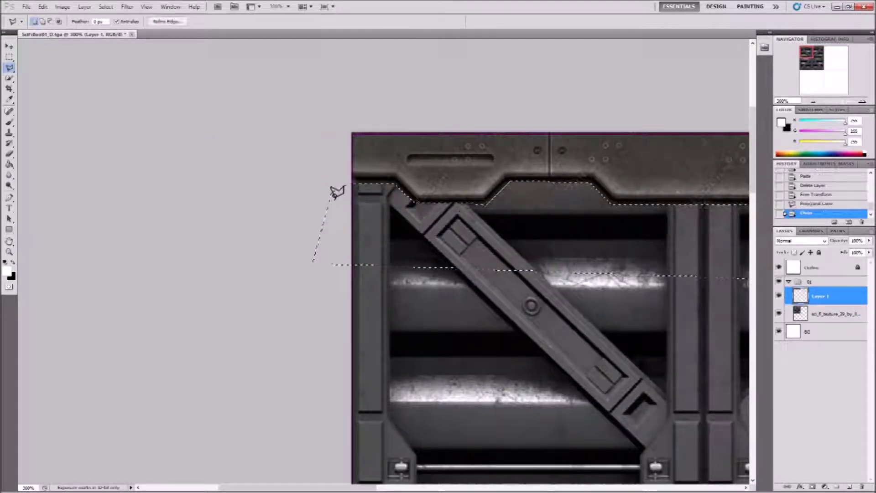
pyautogui.press('m')
pyautogui.hotkey('ctrl', 'd')
# Step: Hide the Outline layer to see the strip's upper edge without the guide lines
pyautogui.moveTo(610, 131); pyautogui.dragTo(507, 146)
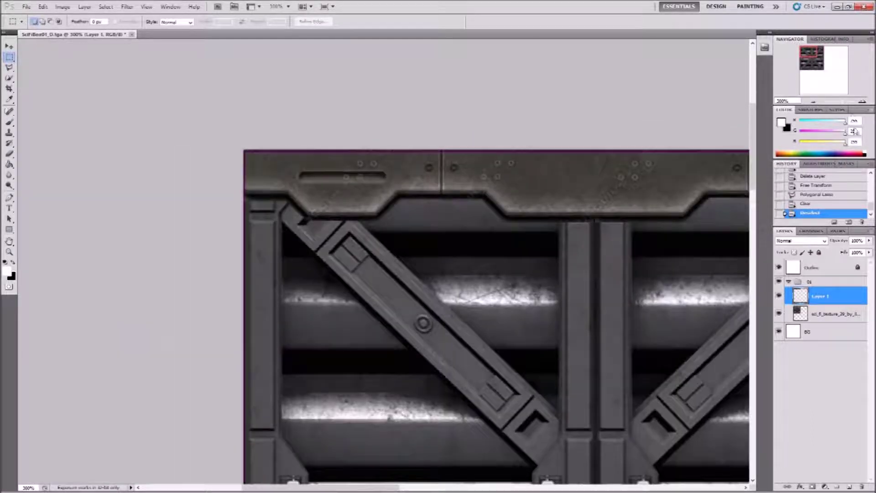
pyautogui.click(862, 102)
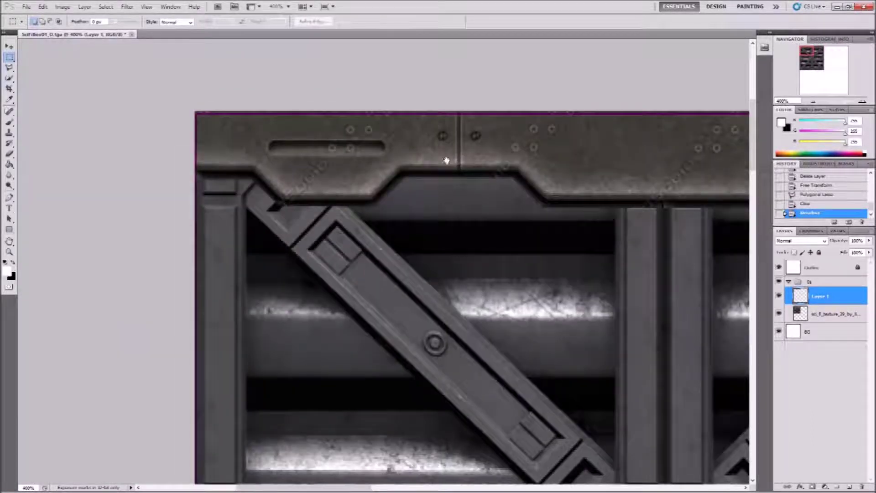
pyautogui.moveTo(449, 155); pyautogui.dragTo(456, 195)
pyautogui.moveTo(646, 247); pyautogui.dragTo(25, 268)
pyautogui.moveTo(419, 211); pyautogui.dragTo(805, 97)
pyautogui.moveTo(512, 232); pyautogui.dragTo(346, 209)
pyautogui.moveTo(624, 222); pyautogui.dragTo(474, 235)
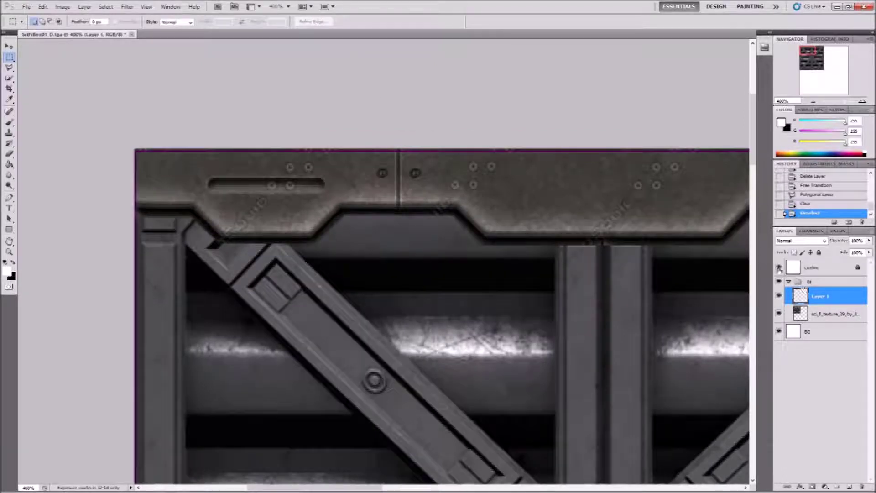
pyautogui.click(779, 268)
# Step: Clone clean metal over the small rivets on the strip's middle plate, just right of its left seam
pyautogui.press('j')
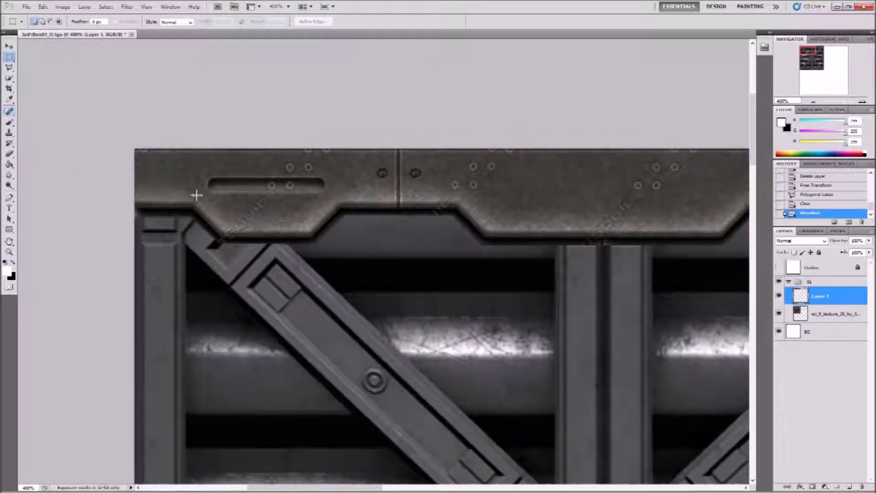
pyautogui.click(12, 134)
pyautogui.moveTo(299, 212); pyautogui.dragTo(369, 229)
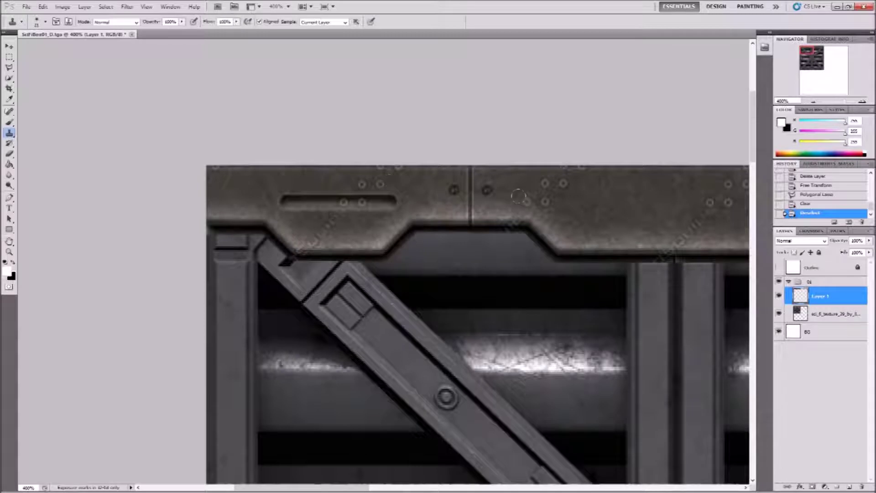
pyautogui.scroll(1, 559, 216)
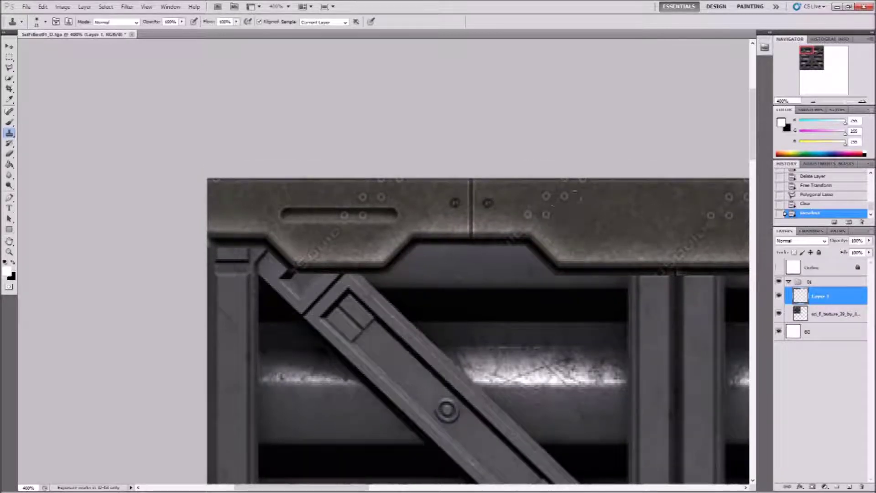
pyautogui.moveTo(606, 204); pyautogui.dragTo(583, 214)
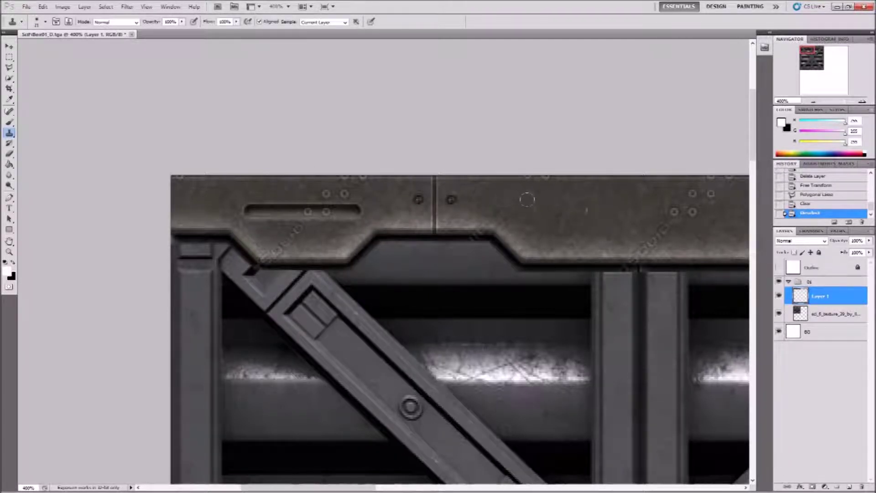
pyautogui.moveTo(486, 199)
pyautogui.mouseDown()
pyautogui.moveTo(547, 184)
pyautogui.moveTo(507, 172)
pyautogui.moveTo(564, 172)
pyautogui.mouseUp()
# Step: Clone the clean lower edge over the faint watermark between the left seam and the middle plate's slanted corner
pyautogui.keyDown('alt'); pyautogui.click(503, 234); pyautogui.keyUp('alt')
pyautogui.moveTo(445, 233); pyautogui.dragTo(432, 217)
pyautogui.hotkey('ctrl', 'z')
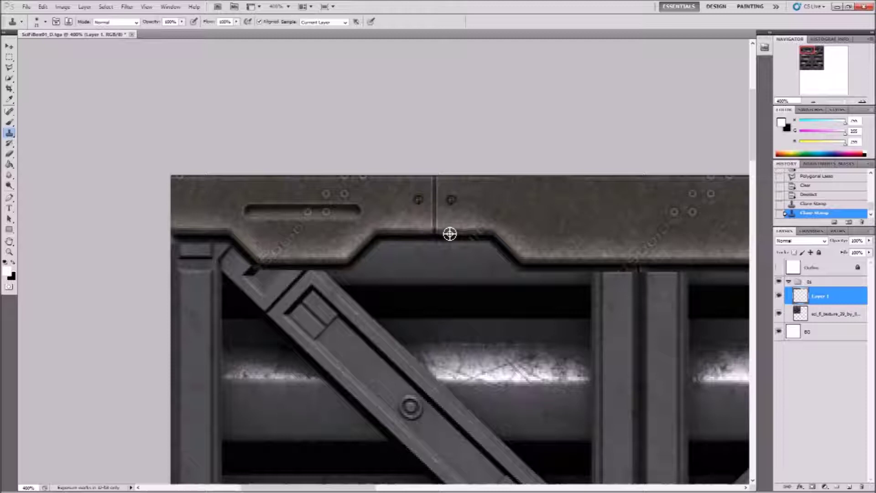
pyautogui.keyDown('alt'); pyautogui.click(450, 236); pyautogui.keyUp('alt')
pyautogui.moveTo(468, 236); pyautogui.dragTo(507, 236)
pyautogui.hotkey('ctrl', 'z')
pyautogui.keyDown('alt'); pyautogui.click(489, 235); pyautogui.keyUp('alt')
pyautogui.click(460, 223)
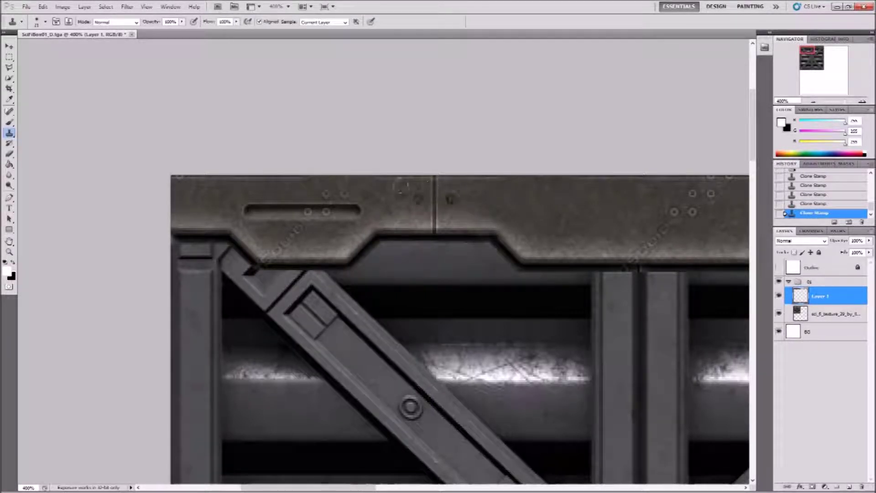
# Step: Undo the latest Clone Stamp strokes around the bolt left of the seam
pyautogui.hotkey('ctrl', 'alt', 'z')
pyautogui.hotkey('ctrl', 'alt', 'z')
pyautogui.hotkey('ctrl', 'alt', 'z')
pyautogui.hotkey('ctrl', 'alt', 'z')
pyautogui.hotkey('ctrl', 'alt', 'z')
pyautogui.hotkey('ctrl', 'alt', 'z')
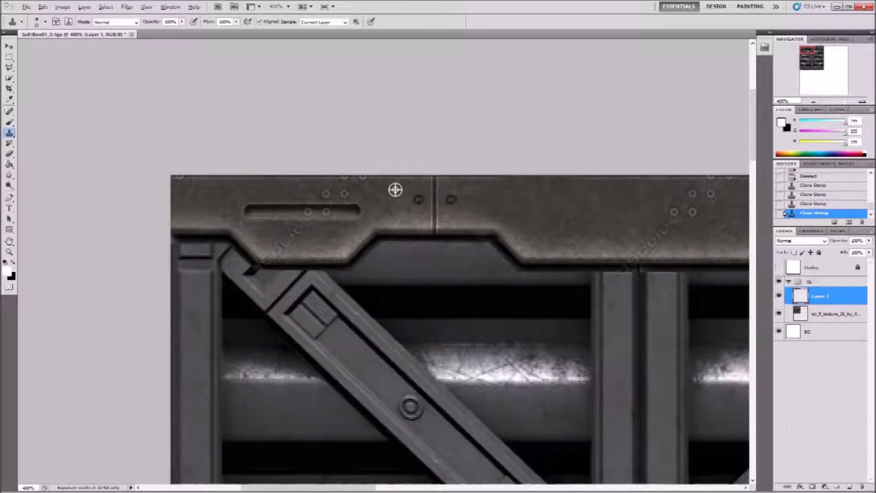
# Step: Clone clean metal over the rivets above the left plate's slot and the watermark below it
pyautogui.moveTo(349, 180); pyautogui.dragTo(323, 184)
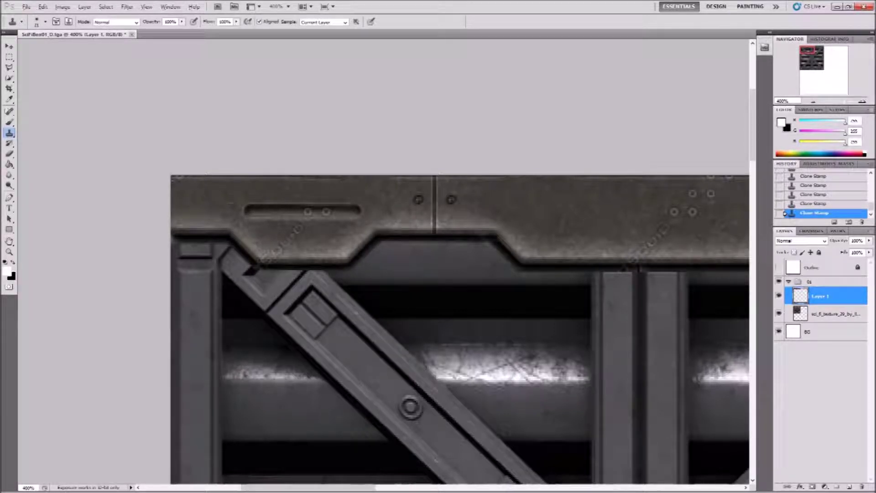
pyautogui.moveTo(257, 235); pyautogui.dragTo(347, 239)
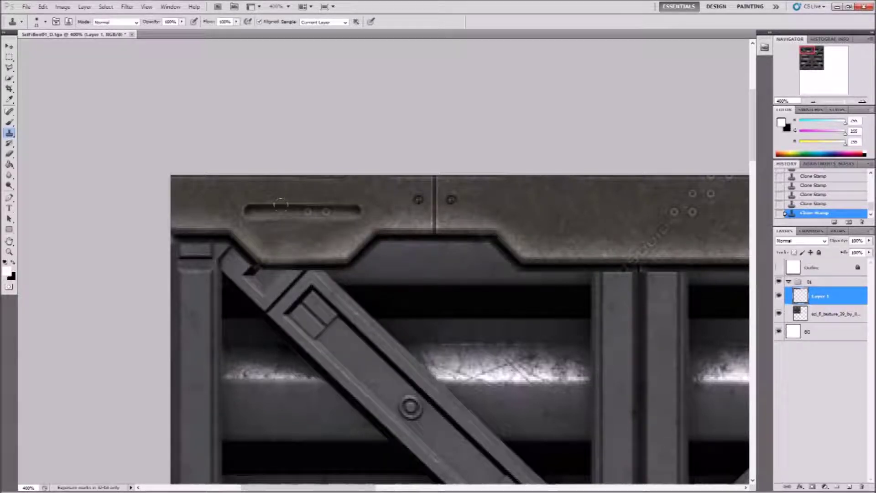
pyautogui.moveTo(536, 236); pyautogui.dragTo(484, 237)
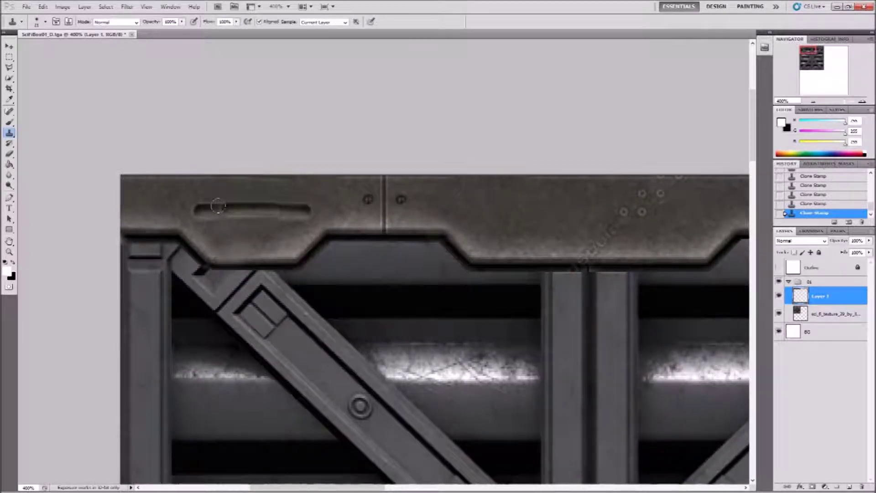
# Step: Undo the distorting stroke on the left plate's slot and clone over its two rivets from a new sample
pyautogui.hotkey('ctrl', 'z')
pyautogui.keyDown('alt'); pyautogui.click(228, 219); pyautogui.keyUp('alt')
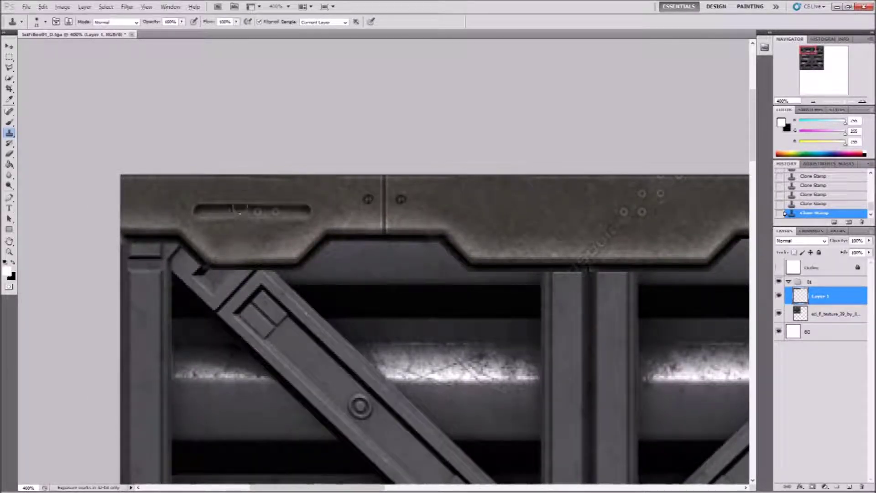
pyautogui.moveTo(260, 207); pyautogui.dragTo(267, 205)
pyautogui.moveTo(561, 227); pyautogui.dragTo(499, 228)
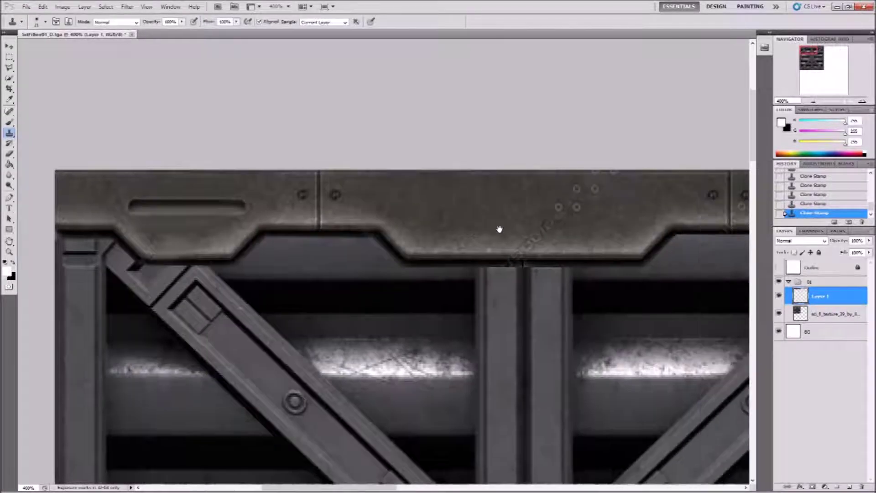
# Step: Clone clean metal over the remaining rivets and watermark on the middle plate's surface and along its lower edge
pyautogui.keyDown('alt'); pyautogui.click(496, 204); pyautogui.keyUp('alt')
pyautogui.click(556, 195)
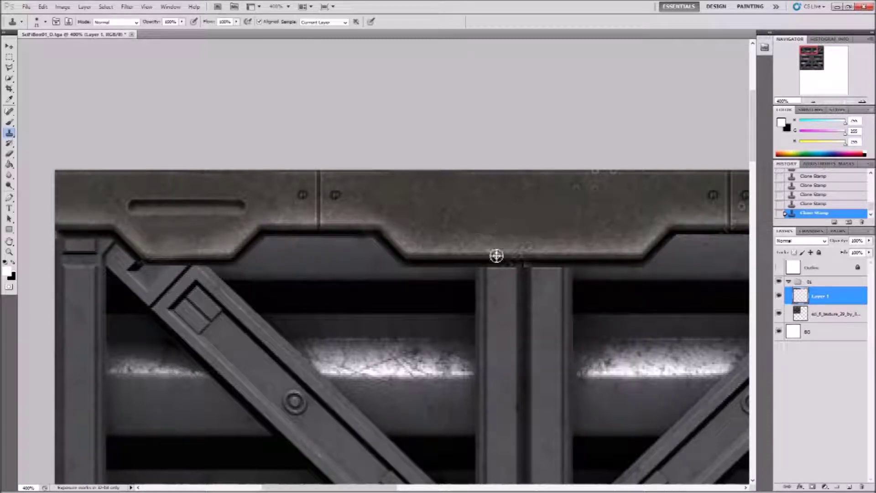
pyautogui.keyDown('alt'); pyautogui.click(480, 259); pyautogui.keyUp('alt')
pyautogui.moveTo(484, 255); pyautogui.dragTo(533, 257)
pyautogui.moveTo(624, 213); pyautogui.dragTo(582, 229)
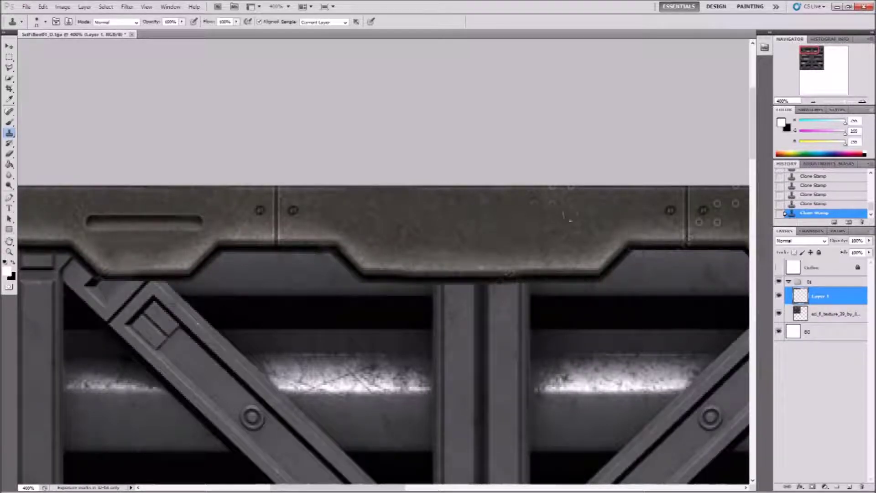
pyautogui.moveTo(578, 230); pyautogui.dragTo(550, 241)
pyautogui.moveTo(485, 288); pyautogui.dragTo(379, 287)
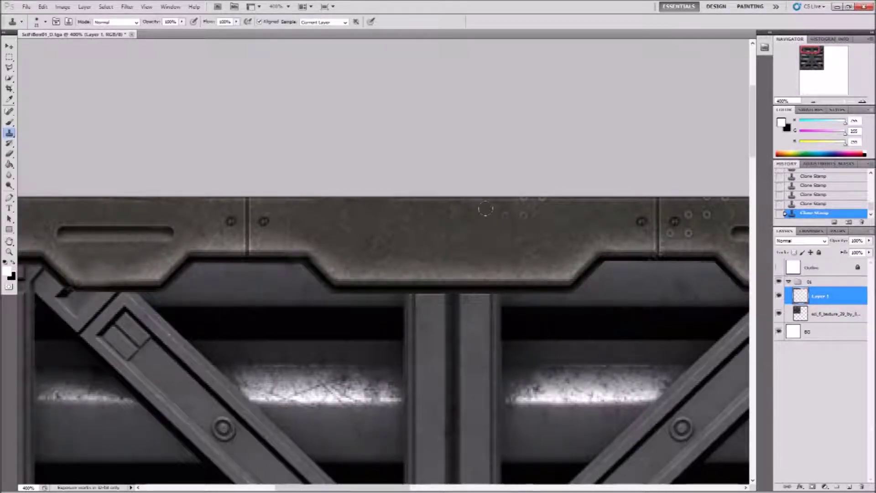
# Step: Select the cleaned left half of the metal trim strip up to the tile's centre and copy it onto a new layer
pyautogui.moveTo(584, 224); pyautogui.dragTo(368, 231)
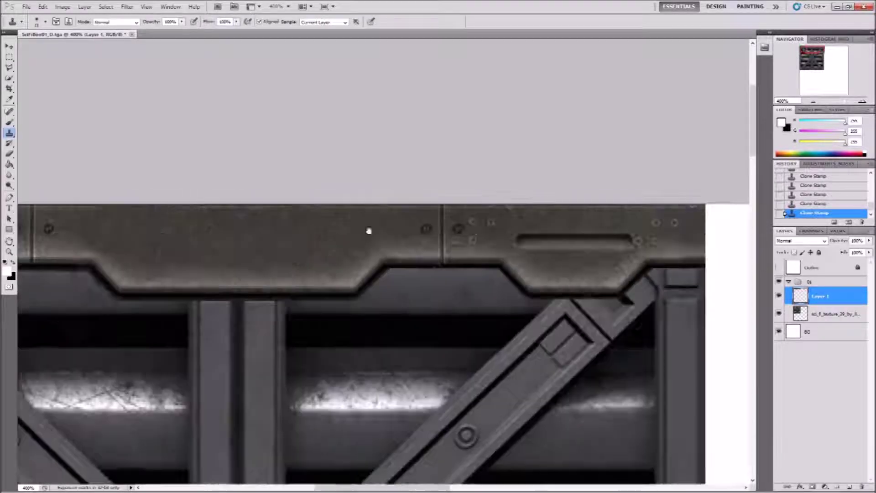
pyautogui.moveTo(475, 231); pyautogui.dragTo(651, 196)
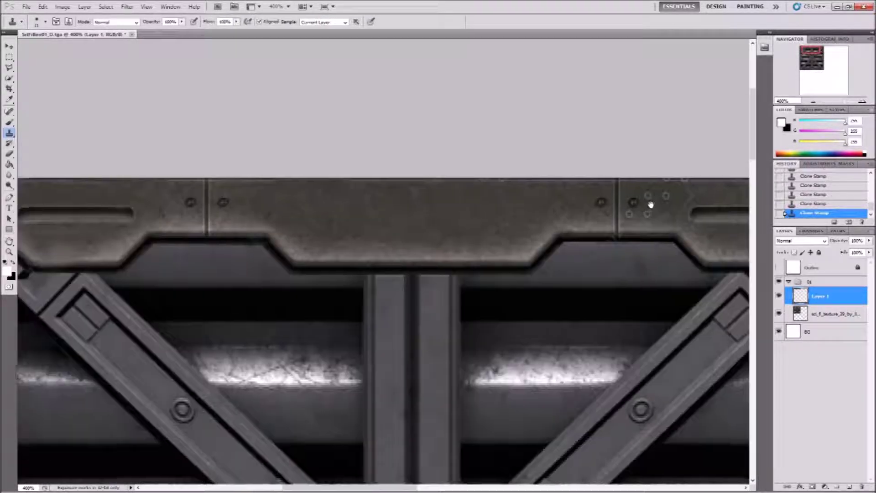
pyautogui.click(813, 103)
pyautogui.moveTo(424, 242); pyautogui.dragTo(450, 242)
pyautogui.press('m')
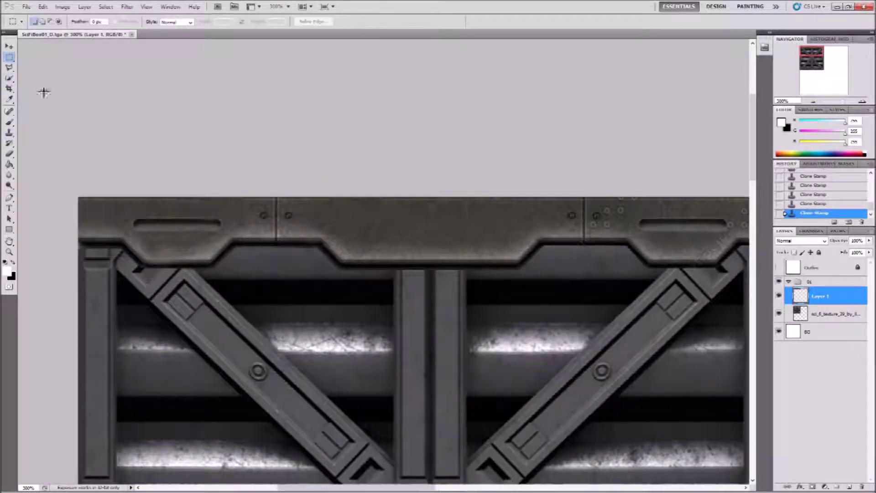
pyautogui.moveTo(57, 149)
pyautogui.mouseDown()
pyautogui.moveTo(372, 313)
pyautogui.moveTo(432, 305)
pyautogui.mouseUp()
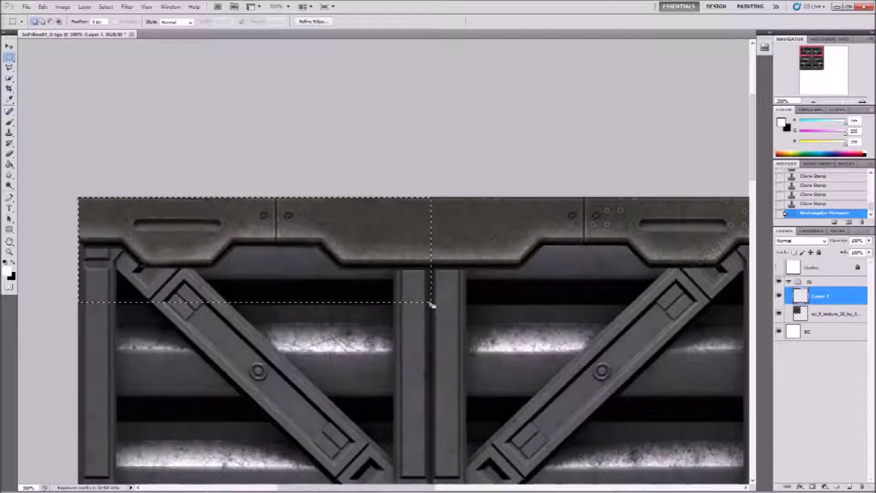
pyautogui.hotkey('ctrl', 'c')
pyautogui.hotkey('ctrl', 'v')
# Step: Move the pasted trim half over the strip's uncleaned right half and flip it horizontally
pyautogui.click(9, 46)
pyautogui.moveTo(329, 244); pyautogui.dragTo(653, 244)
pyautogui.moveTo(613, 244); pyautogui.dragTo(405, 259)
pyautogui.moveTo(453, 260); pyautogui.dragTo(478, 245)
pyautogui.click(41, 6)
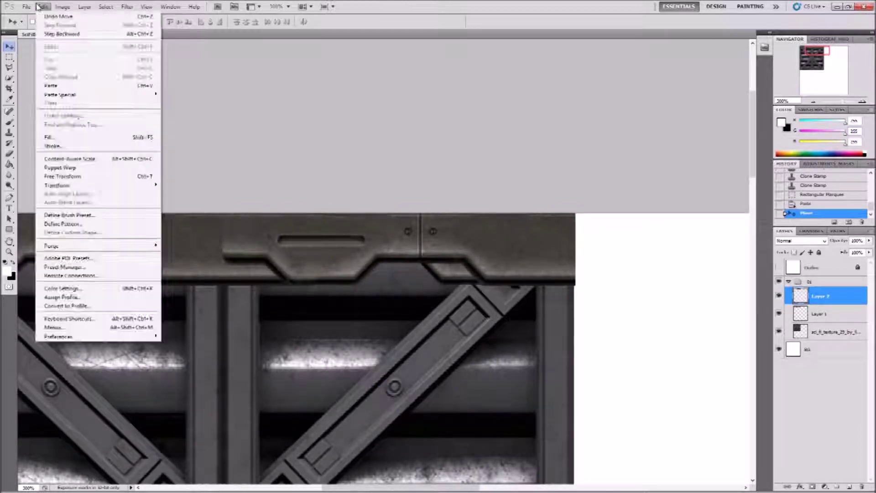
pyautogui.moveTo(104, 186)
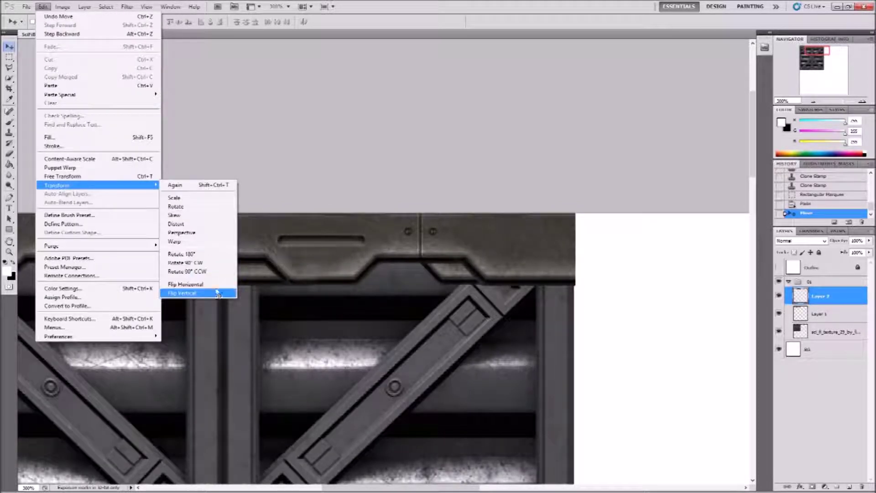
pyautogui.click(184, 284)
pyautogui.moveTo(269, 195); pyautogui.dragTo(421, 145)
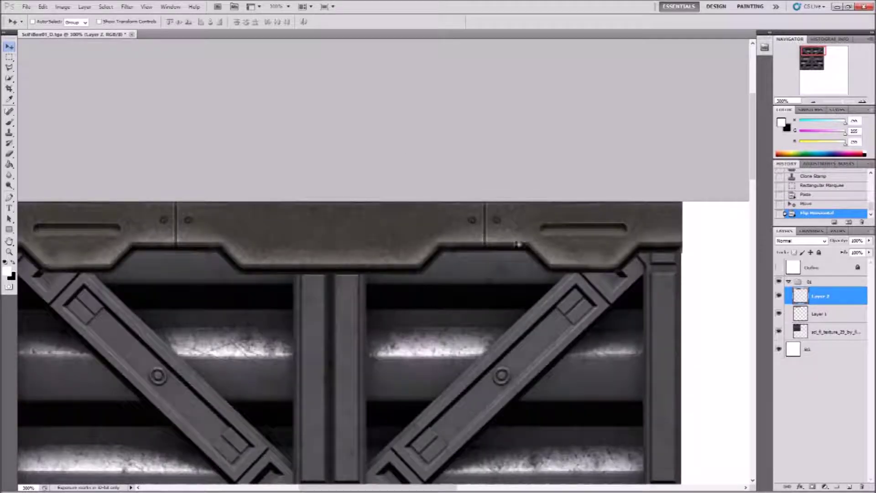
# Step: Toggle the mirrored half's visibility to check it, and merge Layer 2 with Layer 1
pyautogui.click(825, 315)
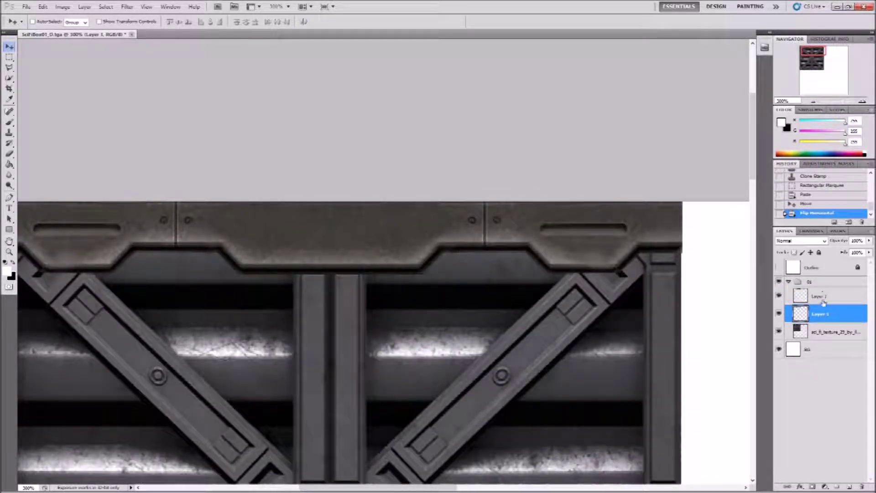
pyautogui.click(823, 302)
pyautogui.click(779, 298)
pyautogui.click(779, 297)
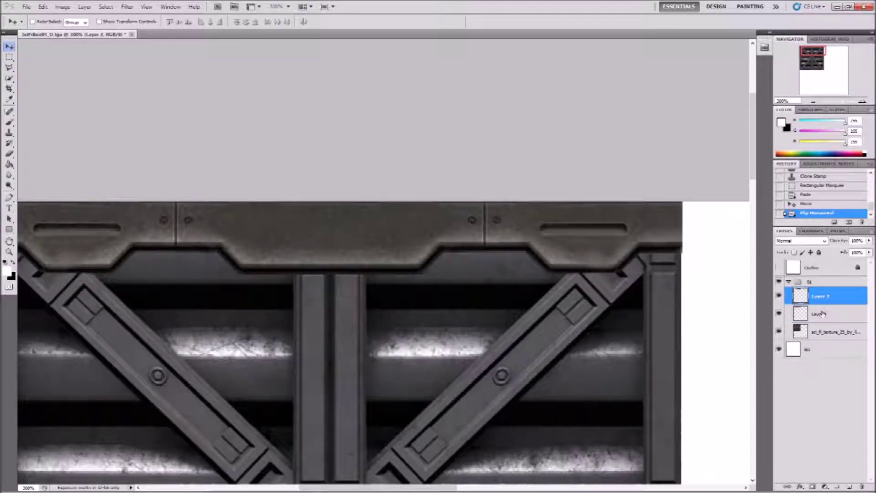
pyautogui.keyDown('shift'); pyautogui.click(820, 313); pyautogui.keyUp('shift')
pyautogui.click(872, 236)
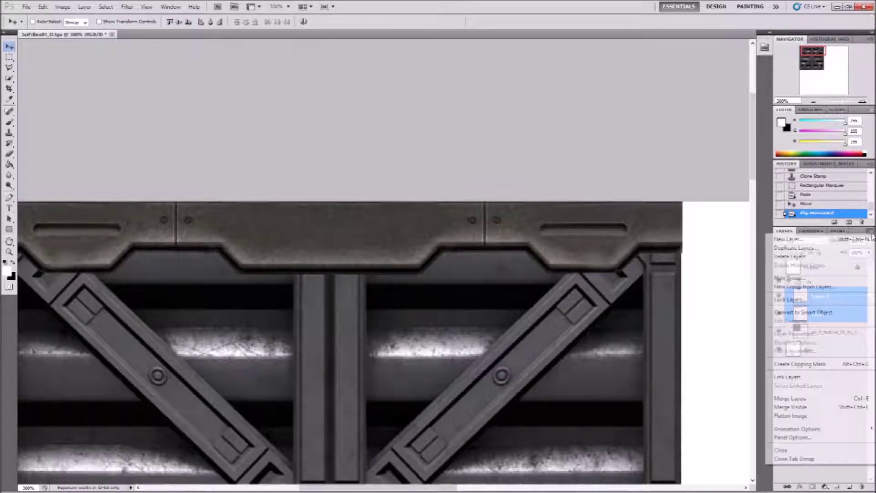
pyautogui.click(816, 400)
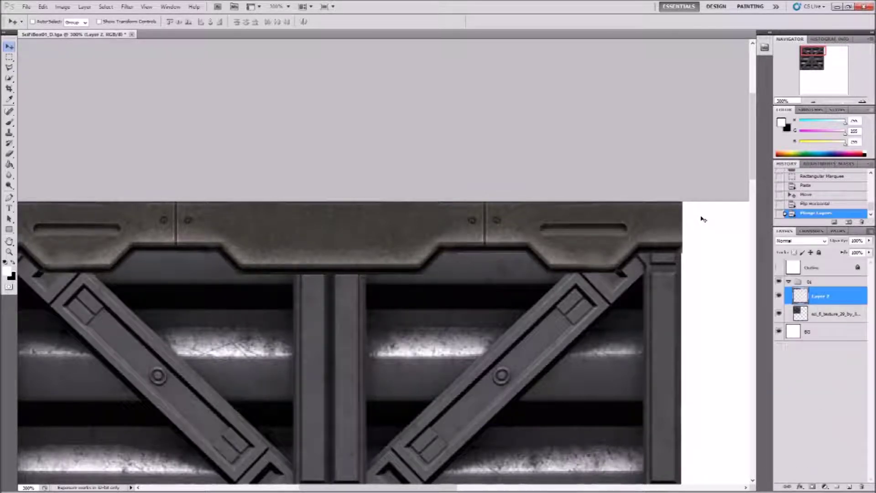
# Step: Show the Outline layer and view the whole tile to check the trim against the guide lines
pyautogui.moveTo(423, 272); pyautogui.dragTo(443, 247)
pyautogui.click(779, 268)
pyautogui.moveTo(462, 223); pyautogui.dragTo(477, 207)
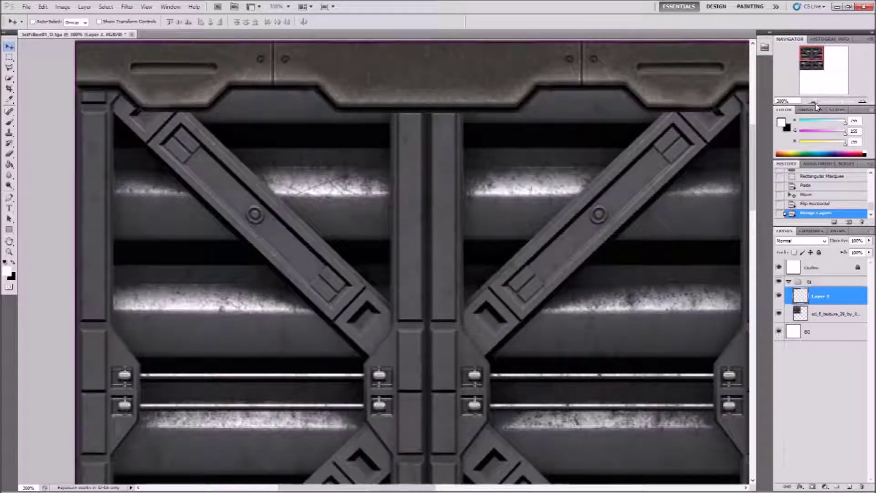
pyautogui.click(814, 102)
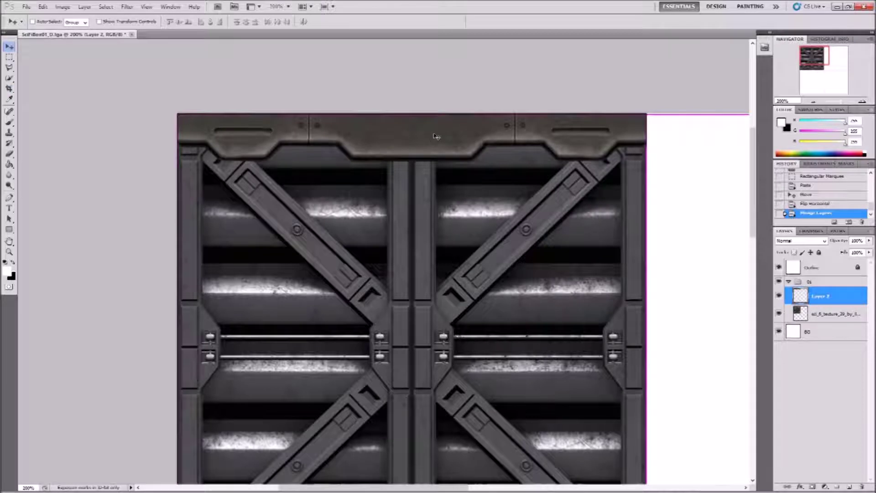
pyautogui.moveTo(498, 294); pyautogui.dragTo(478, 256)
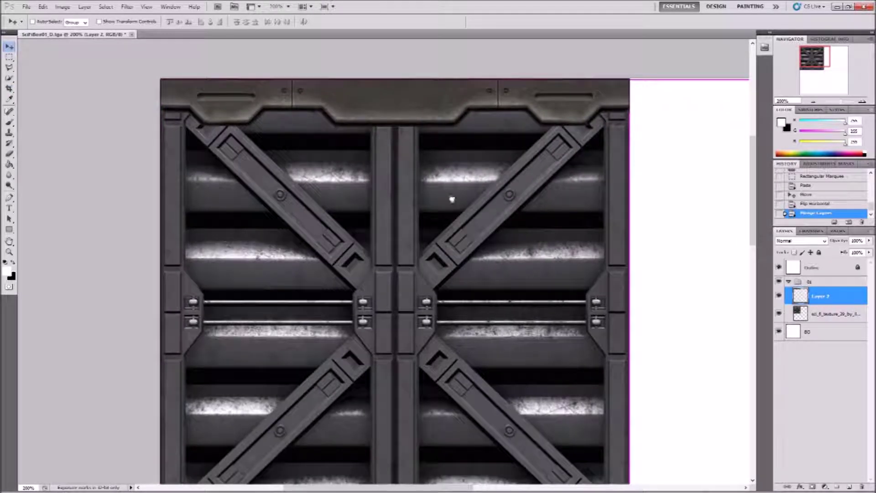
pyautogui.click(815, 103)
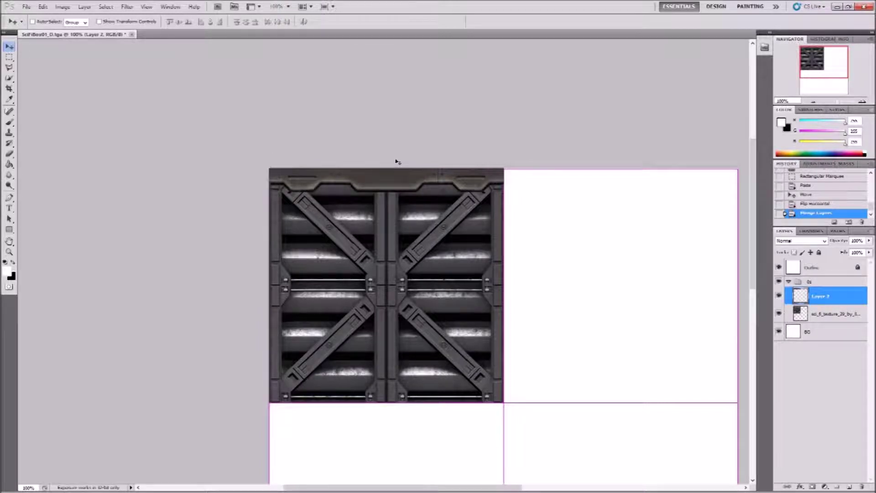
# Step: Duplicate the top trim strip further down the tile and rotate the copy 180° for the bottom edge
pyautogui.moveTo(453, 183); pyautogui.dragTo(453, 325)
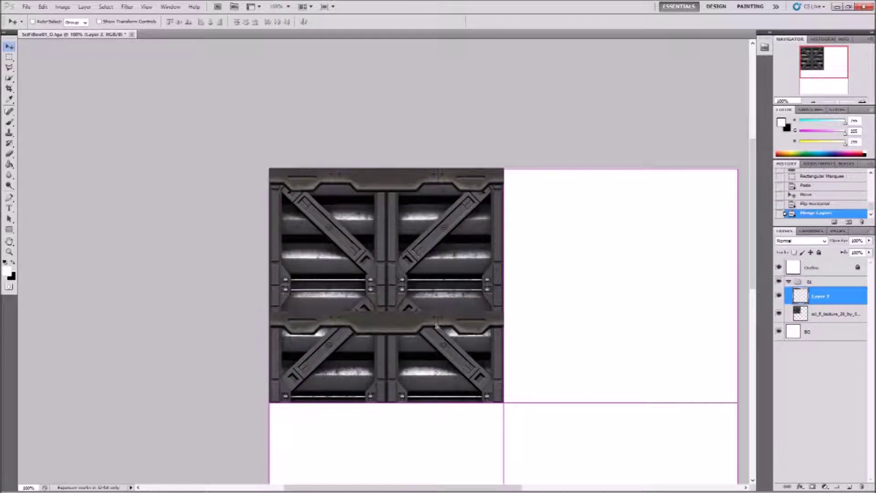
pyautogui.hotkey('ctrl', 't')
pyautogui.moveTo(565, 250); pyautogui.dragTo(304, 354)
pyautogui.press('Return')
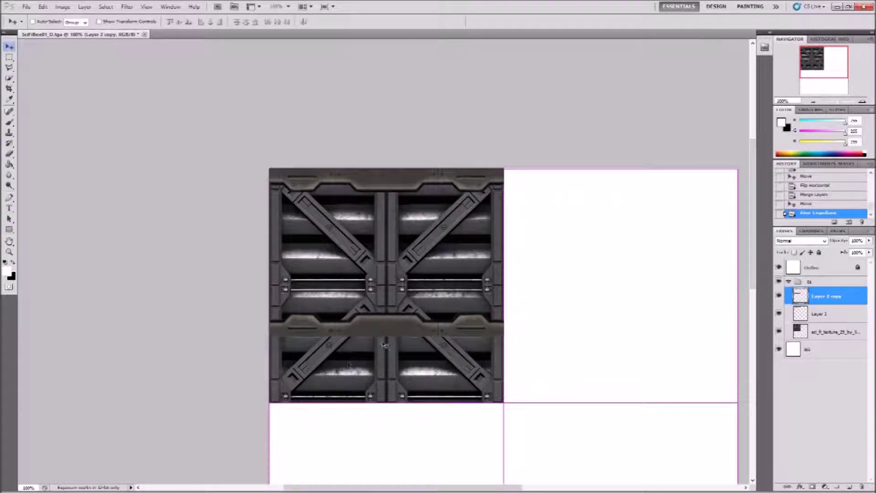
# Step: Duplicate the bottom trim strip into the middle of the tile and rotate the new copy 90° to stand vertically
pyautogui.moveTo(393, 333); pyautogui.dragTo(402, 290)
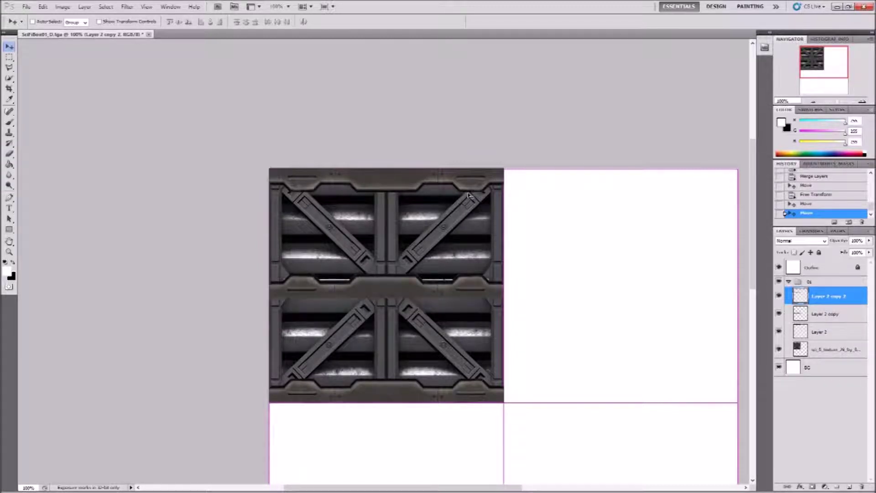
pyautogui.hotkey('ctrl', 't')
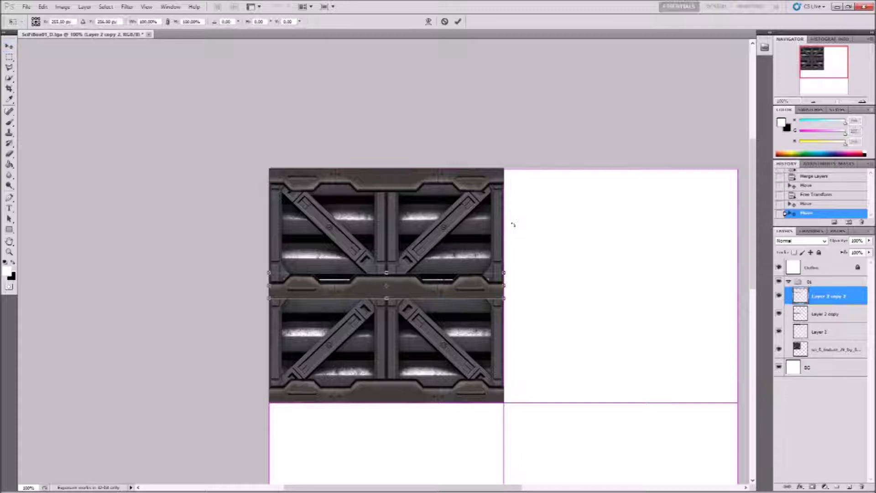
pyautogui.moveTo(529, 211); pyautogui.dragTo(422, 360)
pyautogui.press('Return')
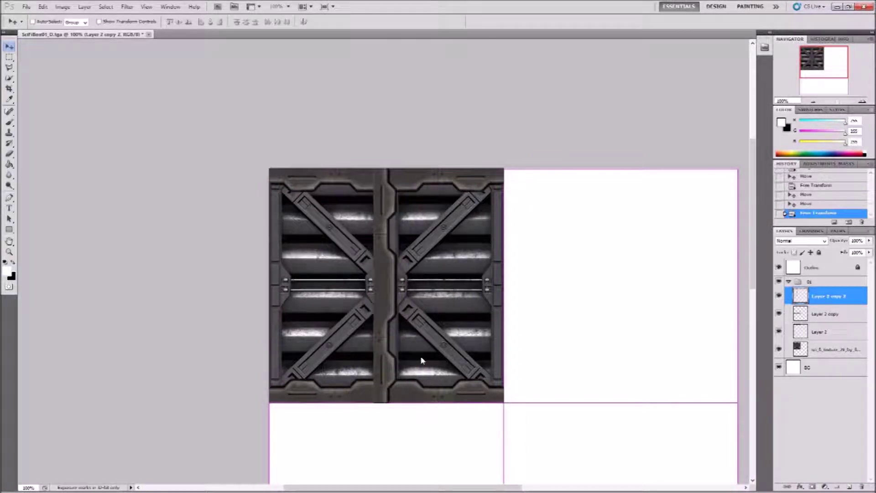
# Step: Duplicate the left vertical trim strip, rotate the copy 180° and align it with the tile's right edge
pyautogui.moveTo(387, 276); pyautogui.dragTo(483, 279)
pyautogui.hotkey('ctrl', 't')
pyautogui.moveTo(583, 223); pyautogui.dragTo(388, 341)
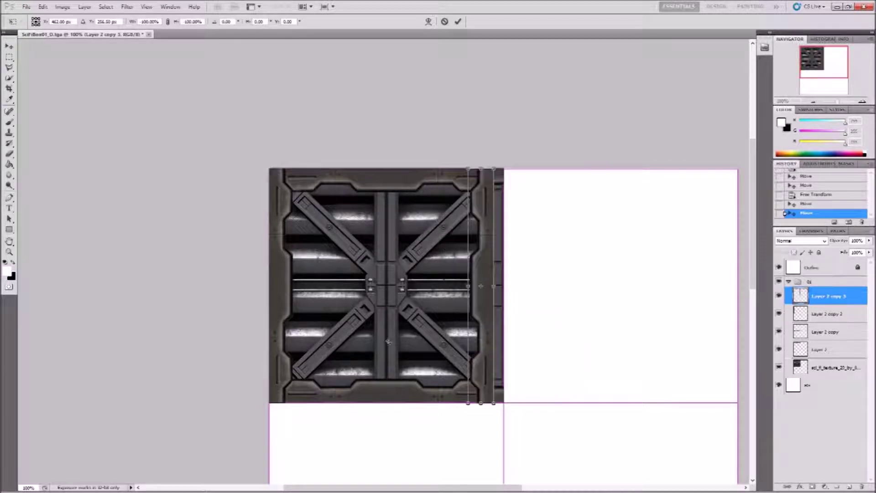
pyautogui.press('Return')
pyautogui.moveTo(485, 313); pyautogui.dragTo(495, 313)
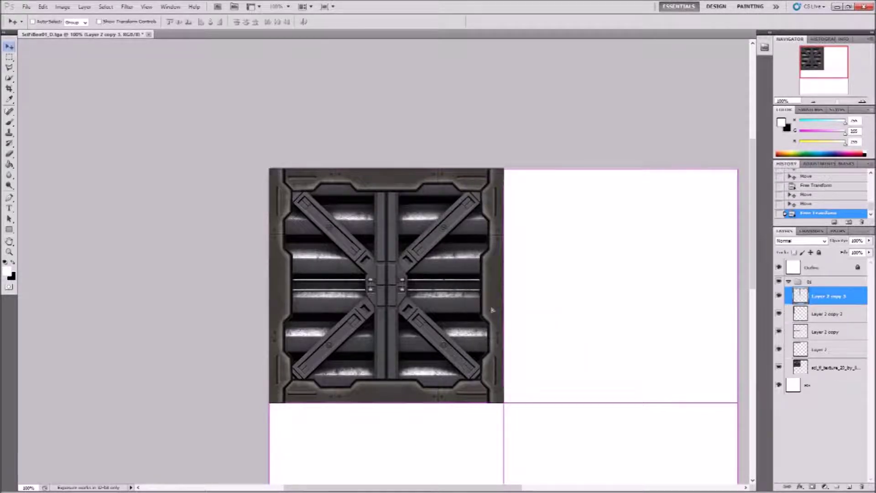
# Step: Merge the four trim strip layers, from Layer 2 to Layer 2 copy 3, into one frame layer
pyautogui.keyDown('shift'); pyautogui.click(824, 350); pyautogui.keyUp('shift')
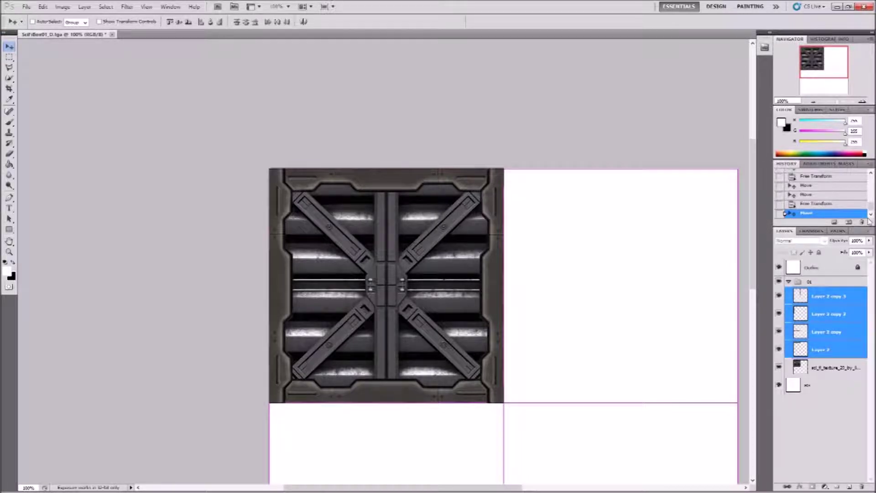
pyautogui.click(869, 232)
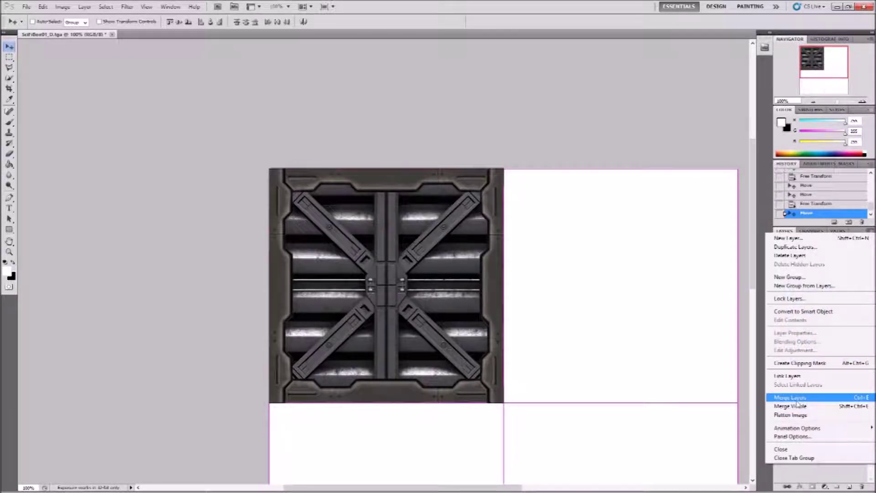
pyautogui.click(811, 400)
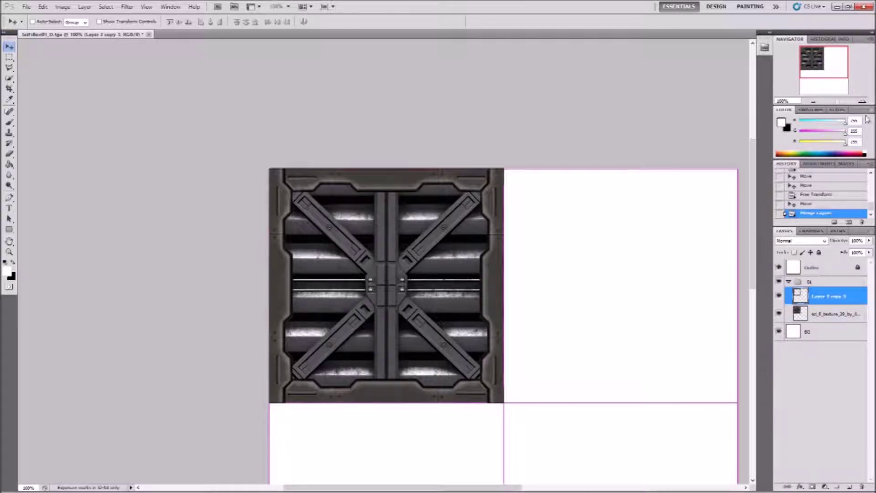
# Step: Toggle the merged frame layer's visibility repeatedly to compare the box texture with and without the frame
pyautogui.hotkey('ctrl', '+')
pyautogui.click(779, 295)
pyautogui.click(778, 295)
pyautogui.click(779, 295)
pyautogui.click(778, 296)
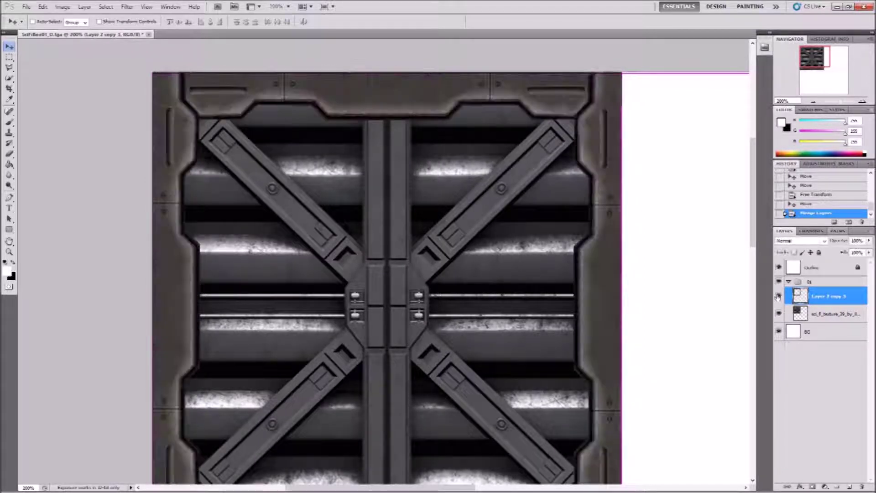
pyautogui.click(778, 296)
pyautogui.click(779, 297)
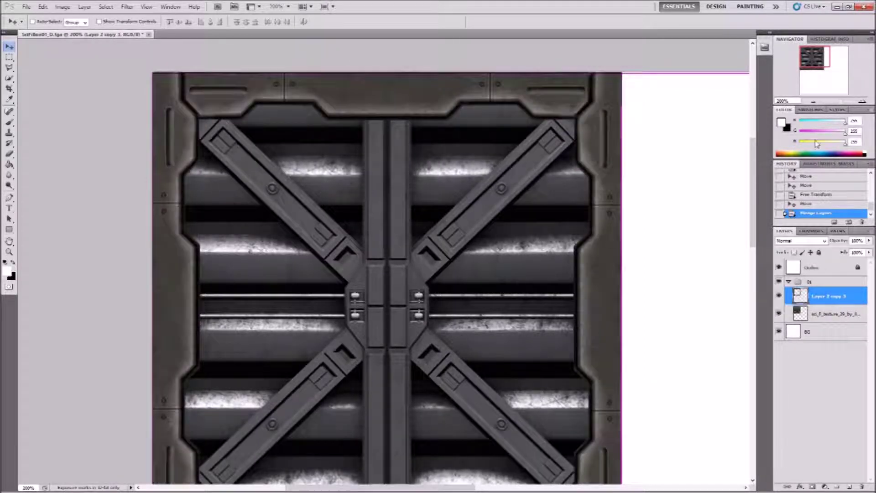
pyautogui.click(811, 103)
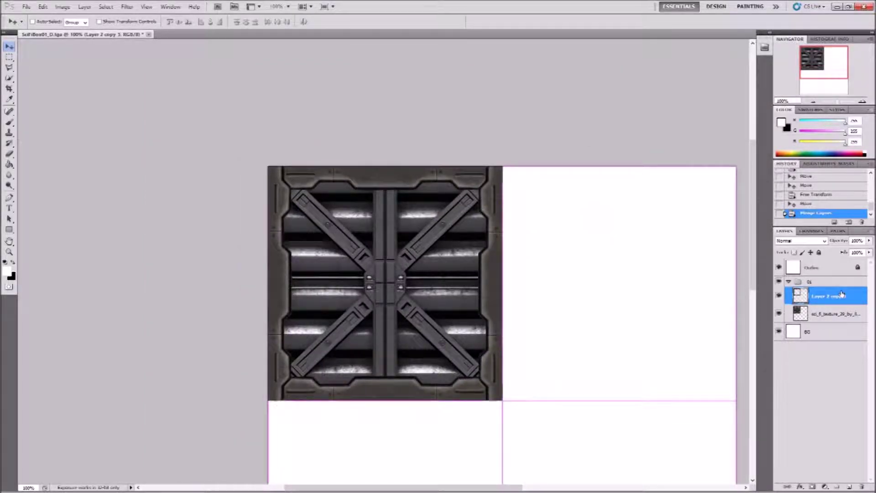
# Step: Scale the sci-fi texture layer beneath the frame proportionally about its centre to about 89%, so it fits inside the trim
pyautogui.click(804, 311)
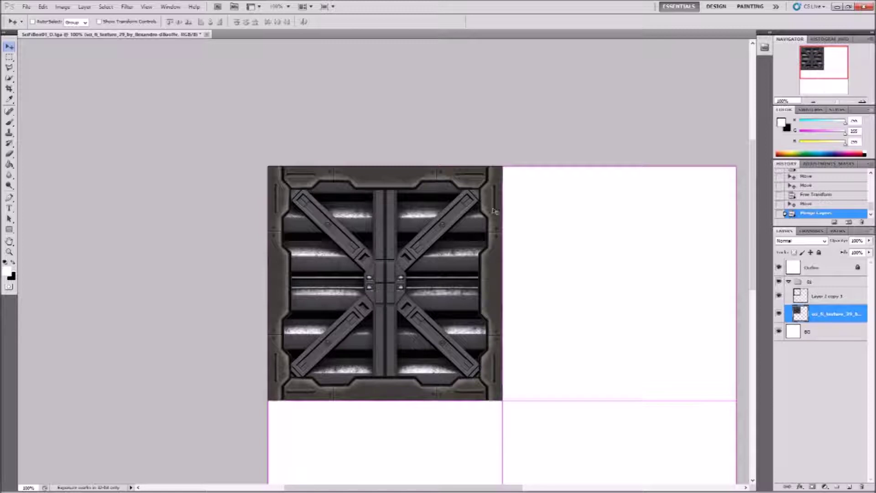
pyautogui.moveTo(435, 256); pyautogui.dragTo(466, 255)
pyautogui.hotkey('ctrl', 'z')
pyautogui.hotkey('ctrl', 't')
pyautogui.moveTo(502, 167); pyautogui.dragTo(489, 175)
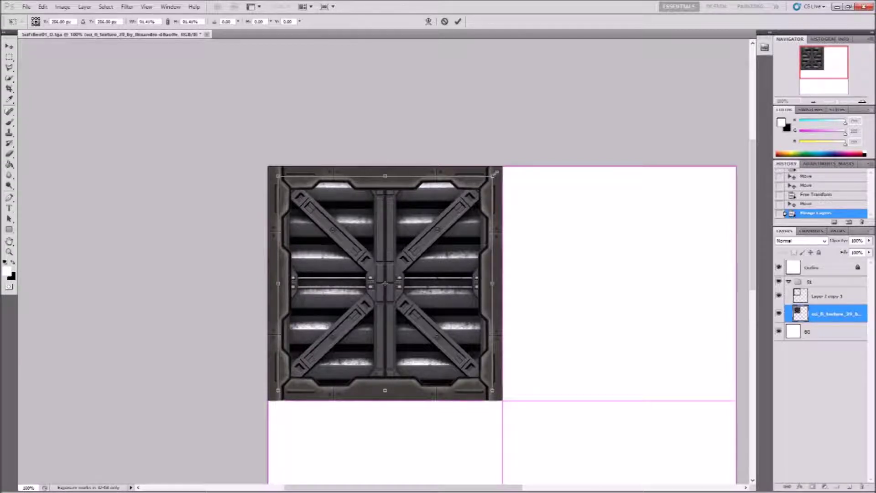
pyautogui.moveTo(496, 172)
pyautogui.mouseDown()
pyautogui.moveTo(482, 176)
pyautogui.moveTo(490, 172)
pyautogui.mouseUp()
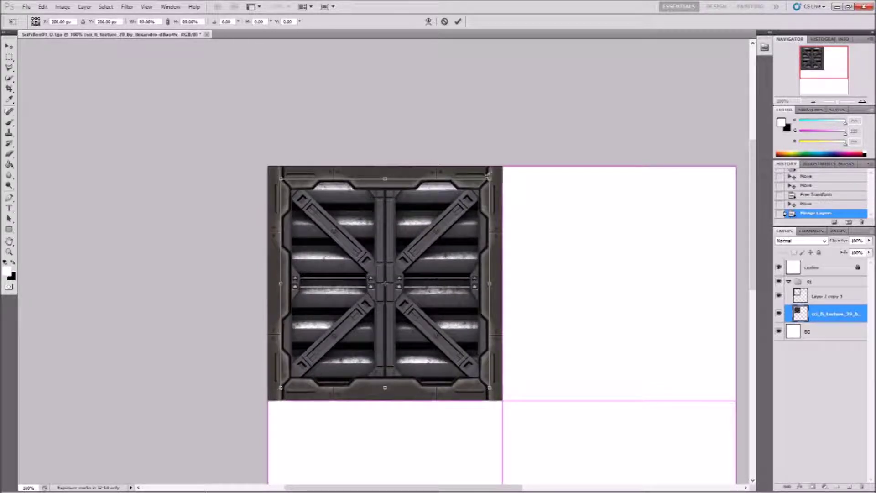
pyautogui.press('Return')
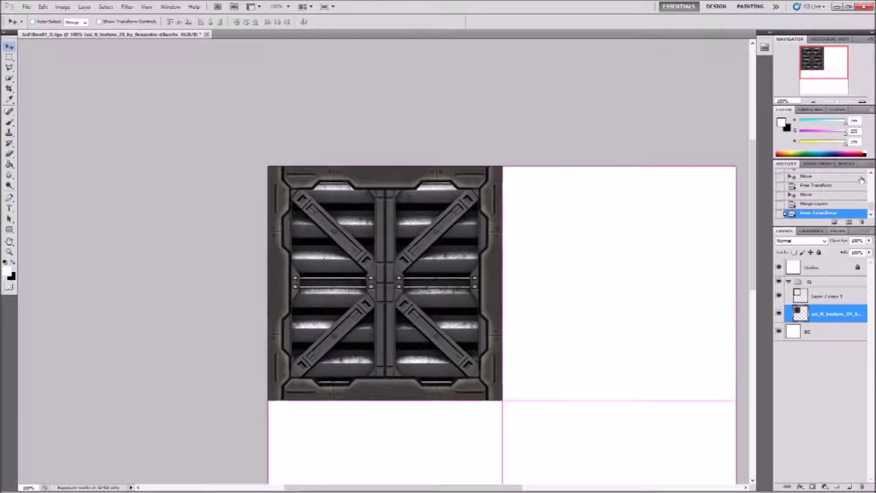
# Step: Save the document as the layered Photoshop file SciFiBox01_D in the Week03 folder, keeping Maximize Compatibility on
pyautogui.hotkey('ctrl', '+')
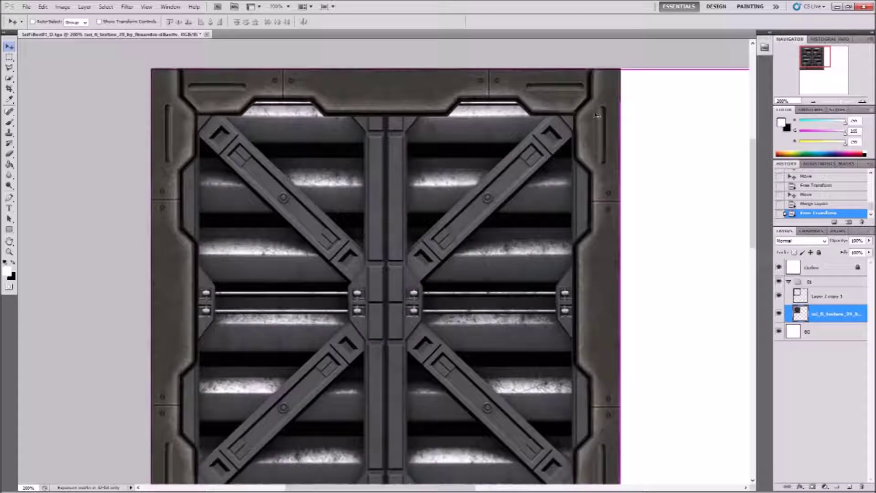
pyautogui.hotkey('ctrl', 'shift', 's')
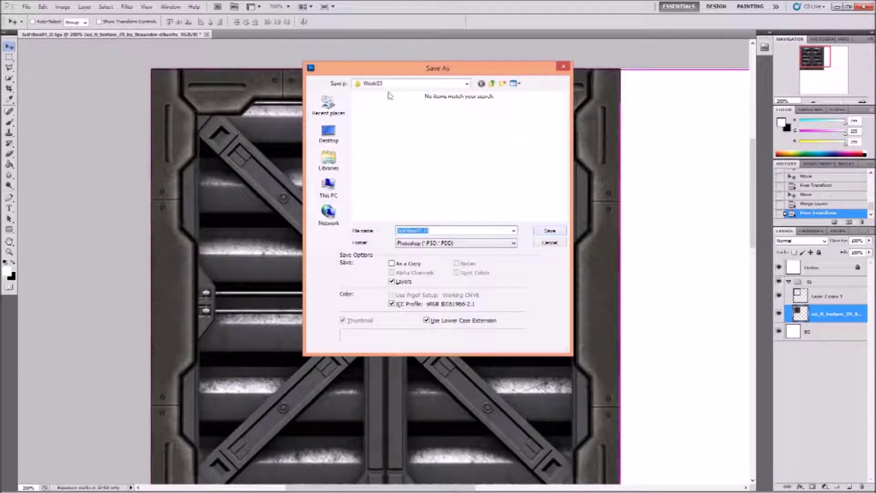
pyautogui.click(557, 231)
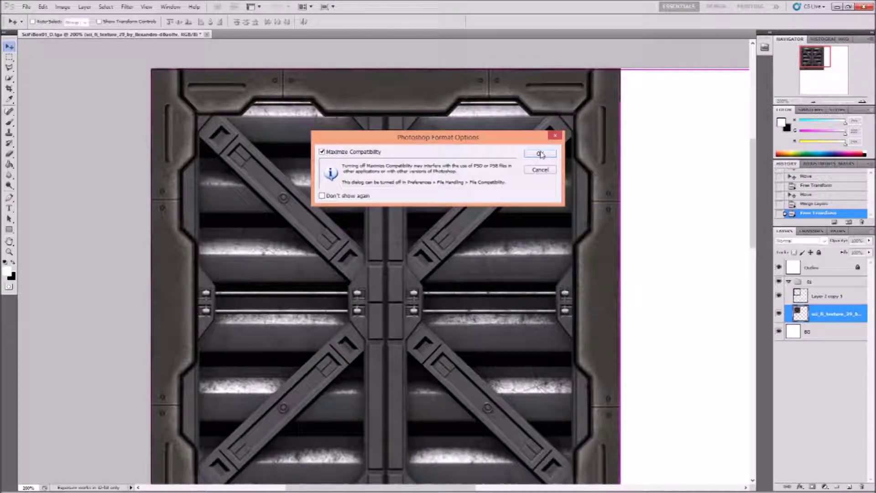
pyautogui.click(540, 154)
# Step: Desaturate the sci-fi texture layer that lies beneath the frame
pyautogui.moveTo(819, 58)
pyautogui.mouseDown()
pyautogui.moveTo(817, 72)
pyautogui.moveTo(806, 64)
pyautogui.moveTo(812, 71)
pyautogui.mouseUp()
pyautogui.click(813, 103)
pyautogui.hotkey('ctrl', '+')
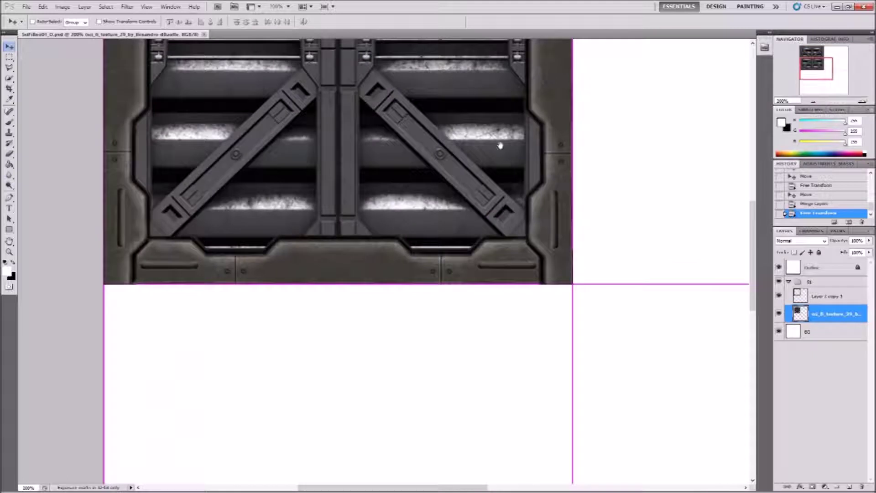
pyautogui.moveTo(491, 125); pyautogui.dragTo(551, 272)
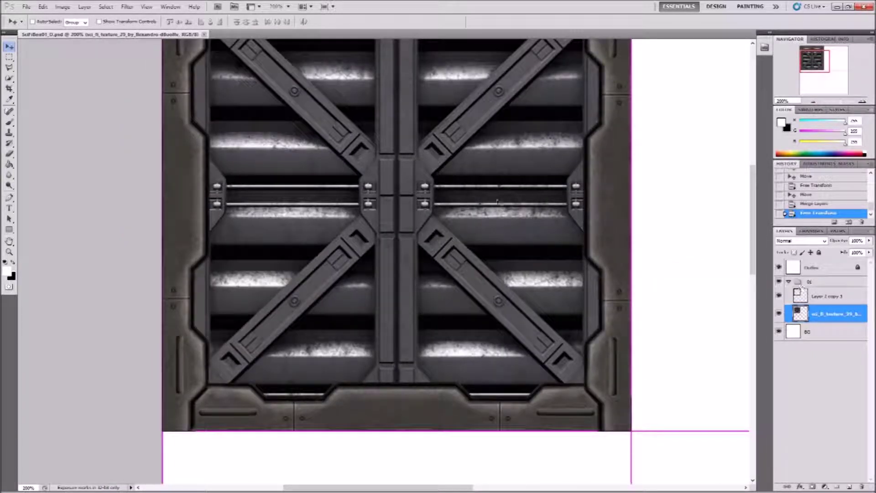
pyautogui.moveTo(455, 188); pyautogui.dragTo(457, 168)
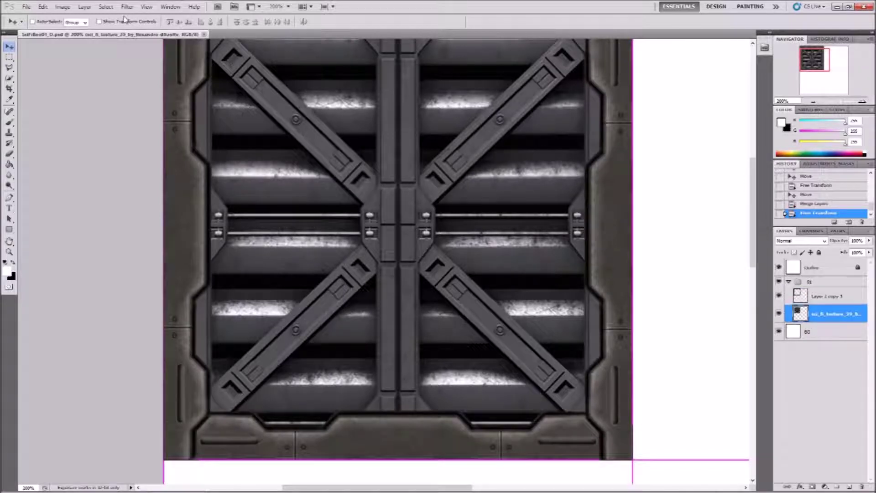
pyautogui.click(66, 8)
pyautogui.moveTo(76, 29)
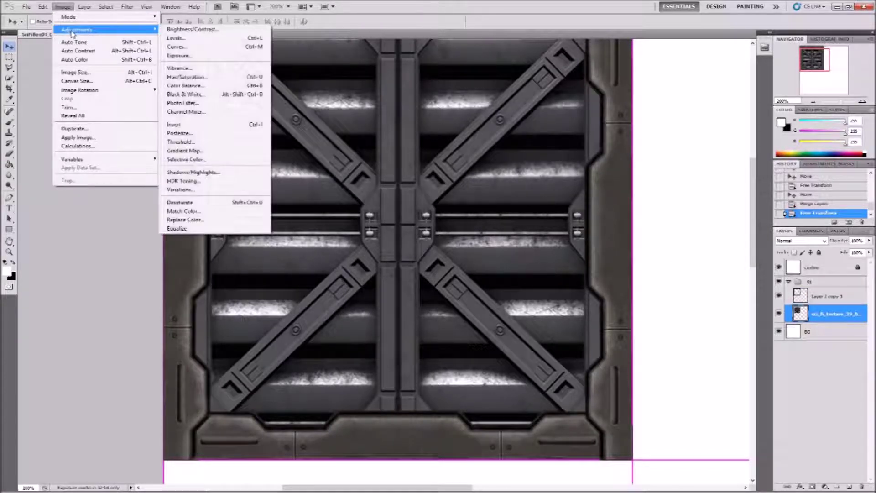
pyautogui.click(183, 202)
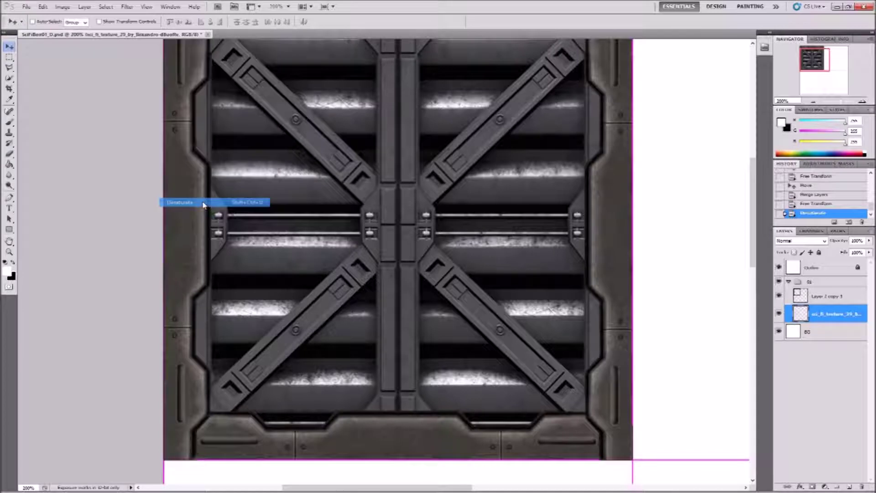
# Step: Desaturate the merged frame layer, Layer 2 copy 3
pyautogui.click(833, 296)
pyautogui.click(62, 7)
pyautogui.moveTo(75, 29)
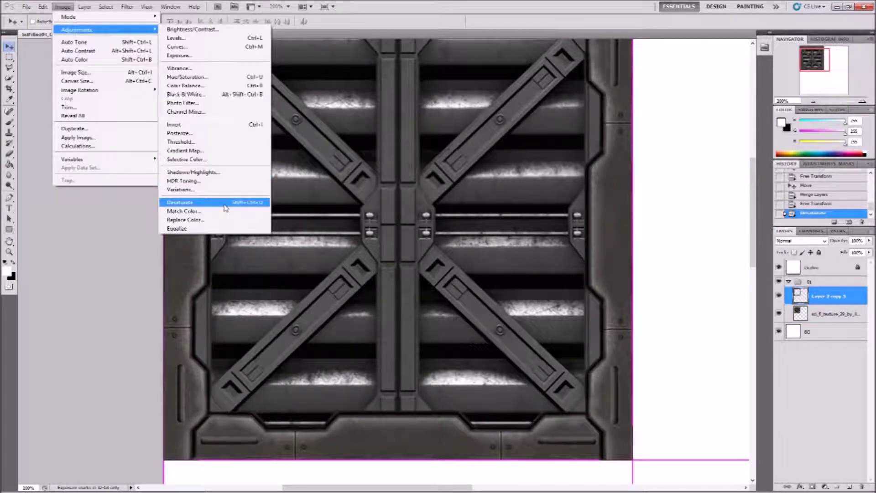
pyautogui.click(242, 202)
# Step: Switch to the Week03 folder in File Explorer and place the set3_example_1 image into the SciFiBox01_D document
pyautogui.click(813, 101)
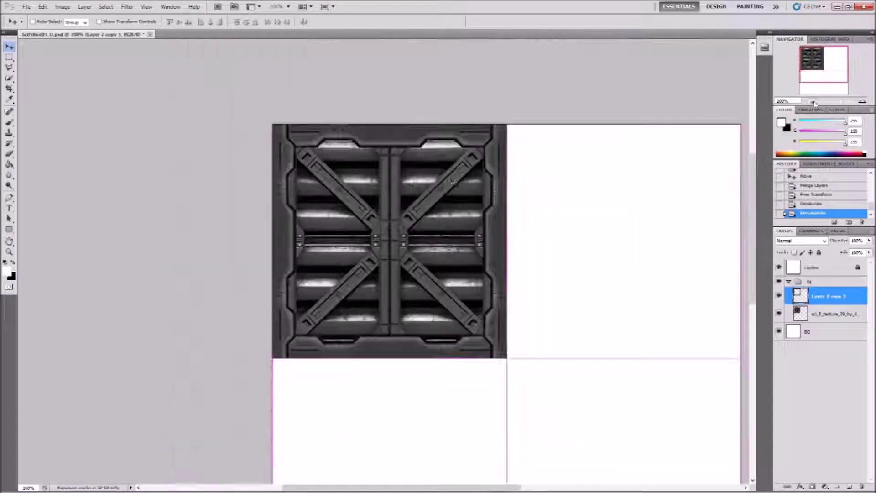
pyautogui.click(863, 102)
pyautogui.moveTo(523, 249); pyautogui.dragTo(476, 239)
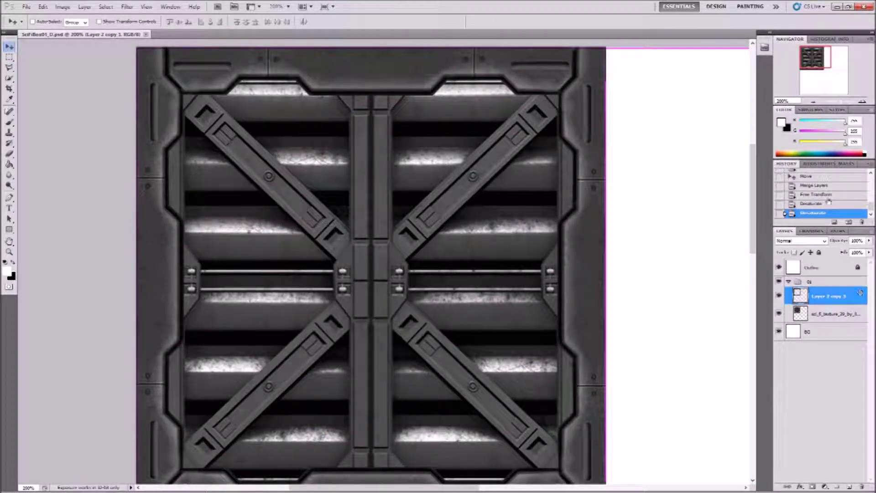
pyautogui.moveTo(673, 258); pyautogui.dragTo(449, 240)
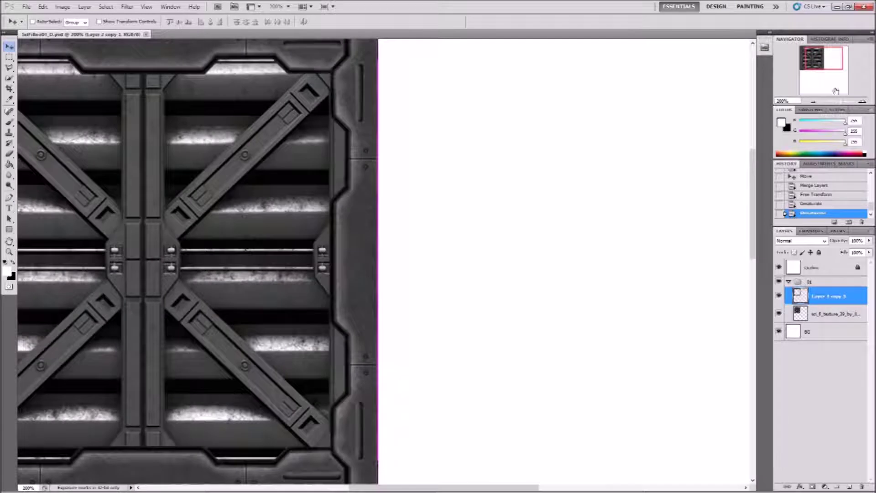
pyautogui.click(811, 103)
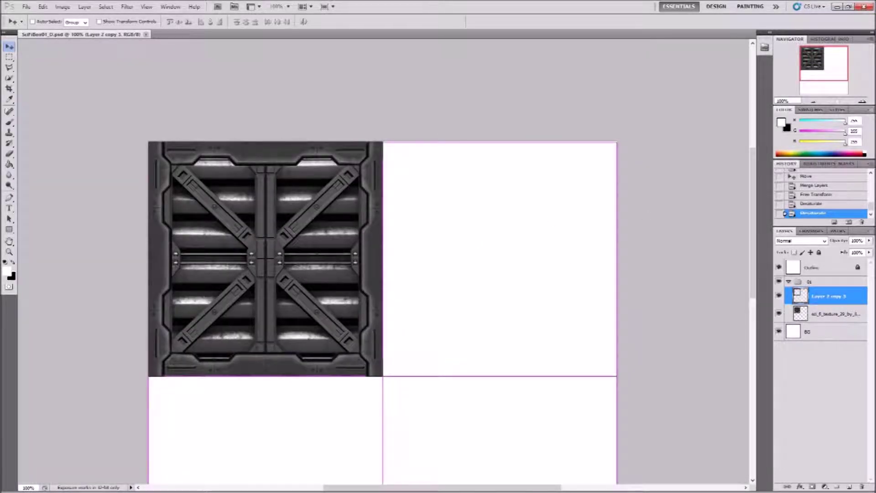
pyautogui.click(41, 484)
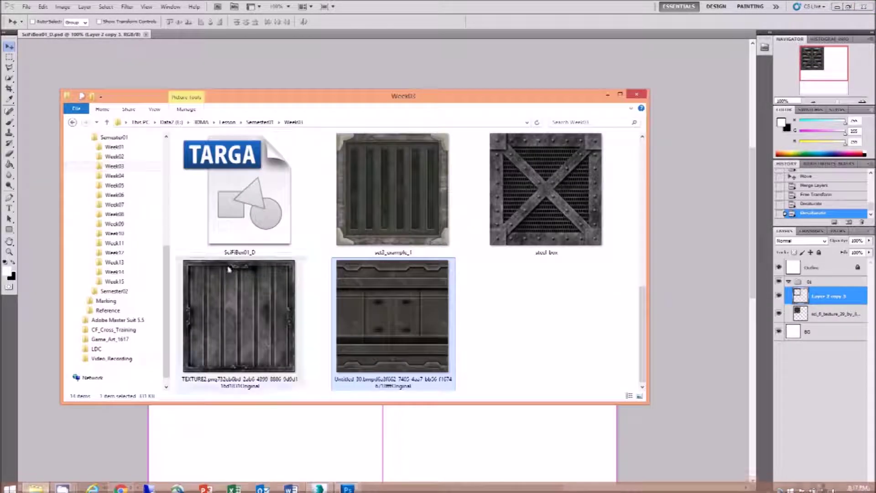
pyautogui.click(557, 318)
pyautogui.moveTo(644, 317); pyautogui.dragTo(657, 274)
pyautogui.click(374, 278)
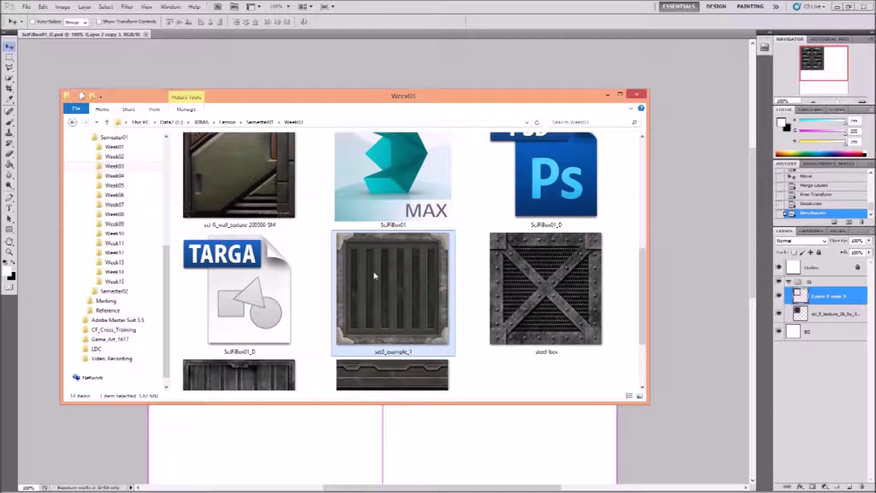
pyautogui.moveTo(367, 258); pyautogui.dragTo(683, 207)
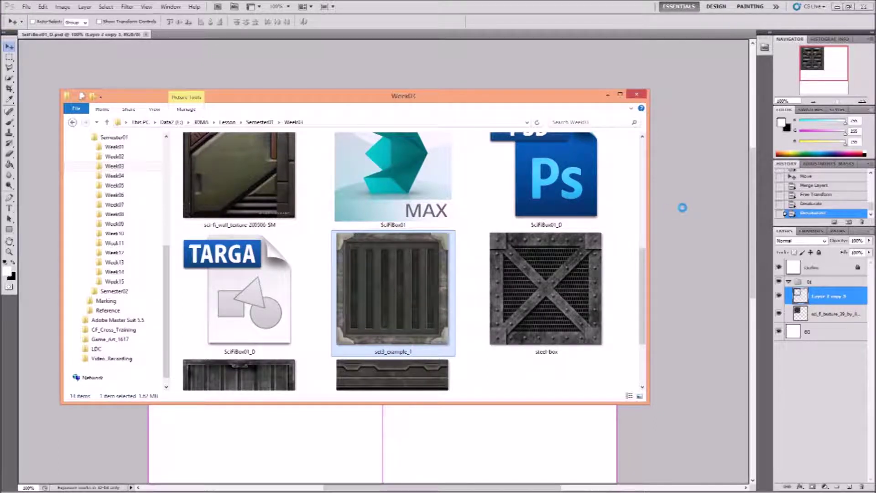
# Step: Scale the placed set3_example_1 image to about 51%, fit it within the upper-right tile and commit the placement
pyautogui.moveTo(474, 219); pyautogui.dragTo(516, 97)
pyautogui.moveTo(250, 420); pyautogui.dragTo(259, 346)
pyautogui.moveTo(188, 411); pyautogui.dragTo(432, 195)
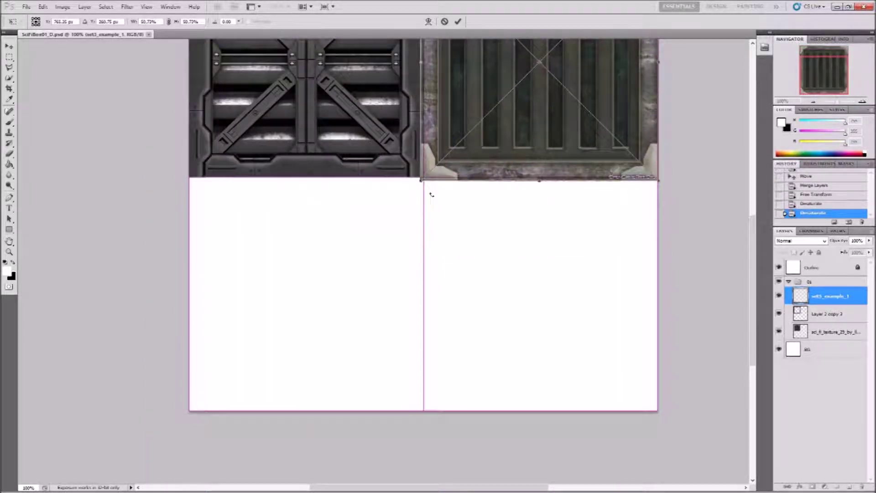
pyautogui.scroll(3, 434, 205)
pyautogui.moveTo(398, 260); pyautogui.dragTo(403, 256)
pyautogui.press('Return')
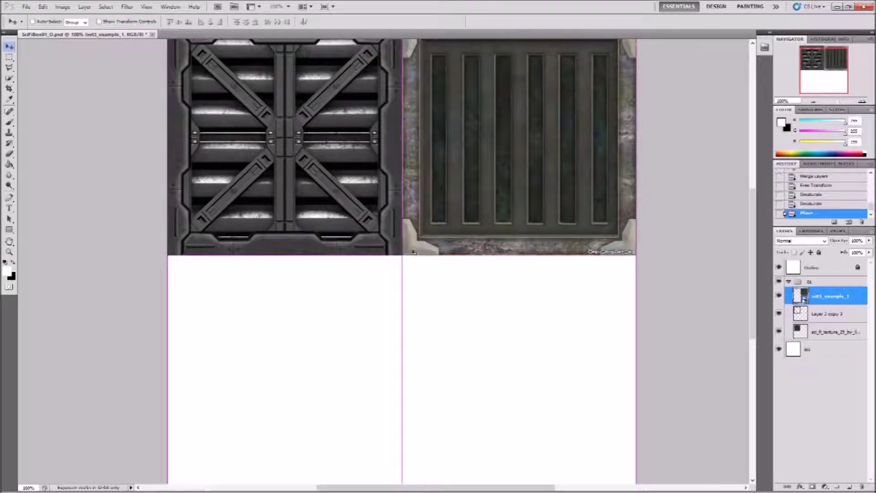
pyautogui.scroll(5, 540, 201)
pyautogui.moveTo(517, 314); pyautogui.dragTo(517, 322)
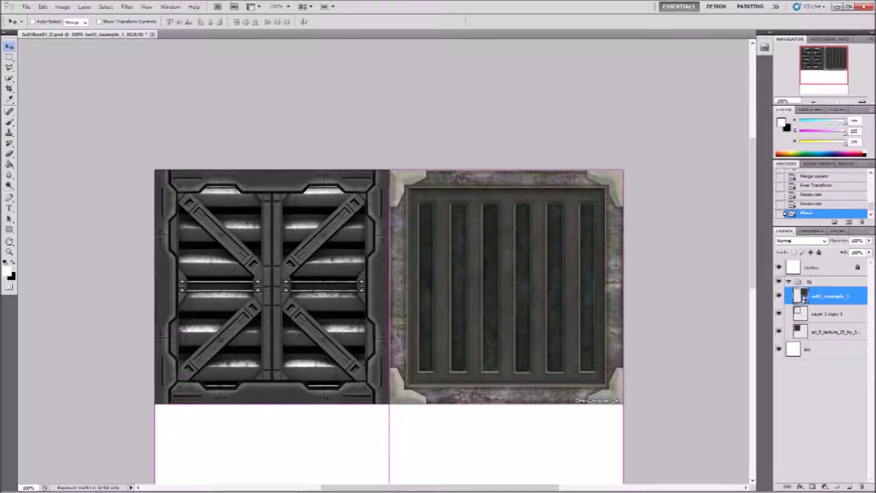
pyautogui.moveTo(228, 473)
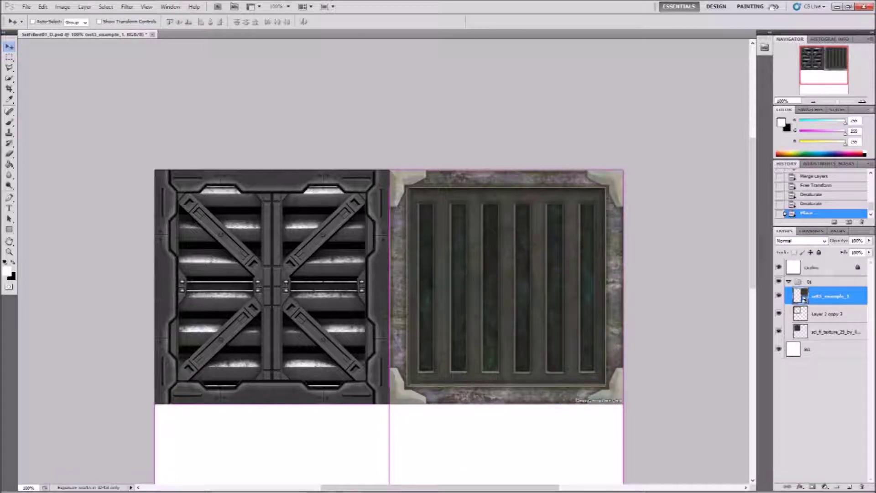
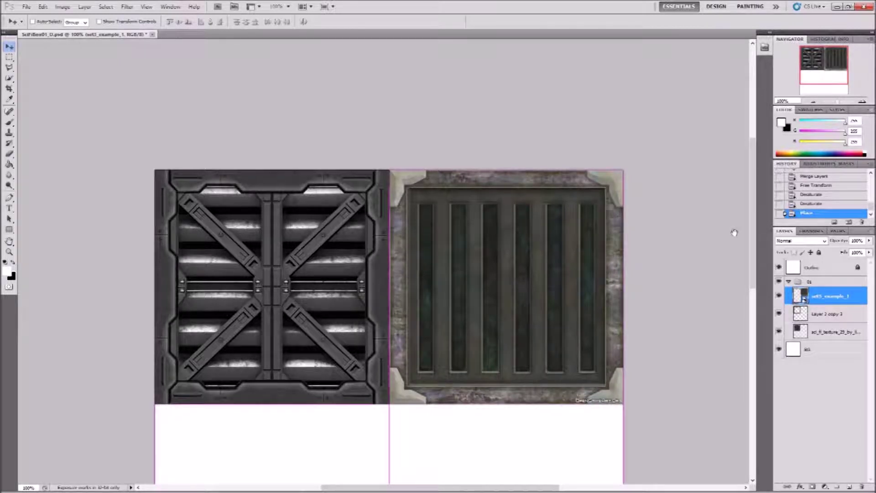
pyautogui.moveTo(53, 474)
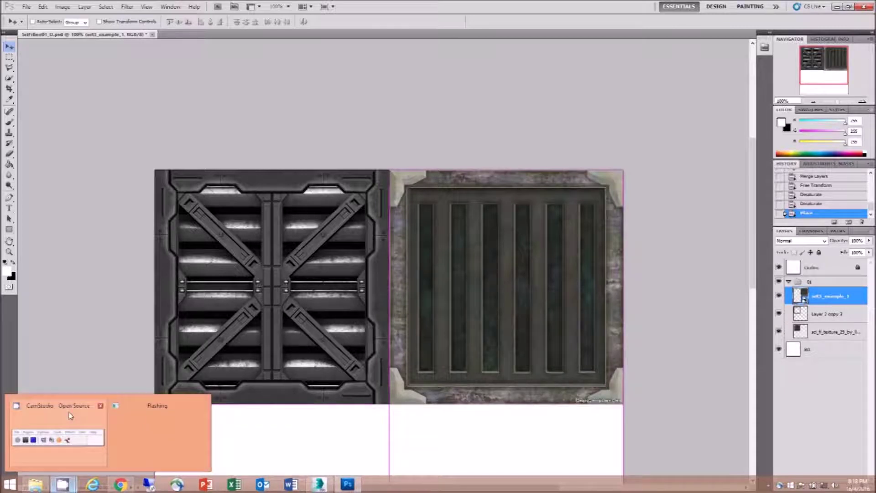
pyautogui.click(68, 411)
pyautogui.click(829, 5)
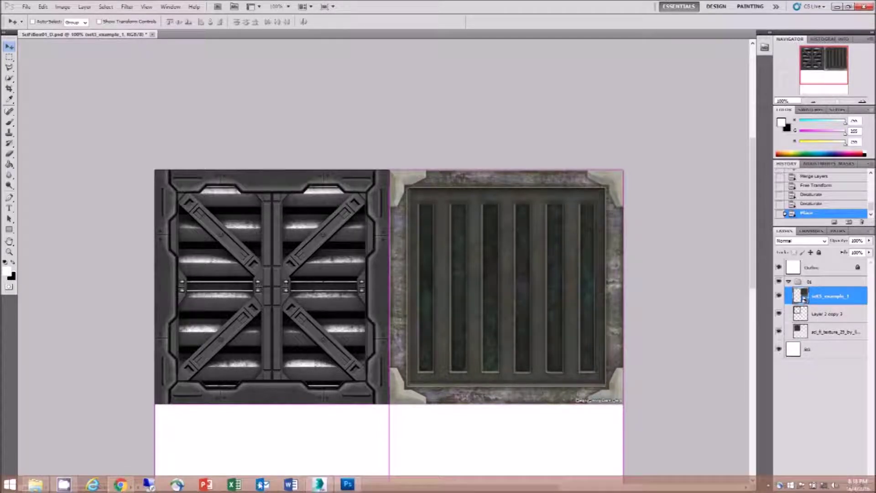
pyautogui.moveTo(319, 487)
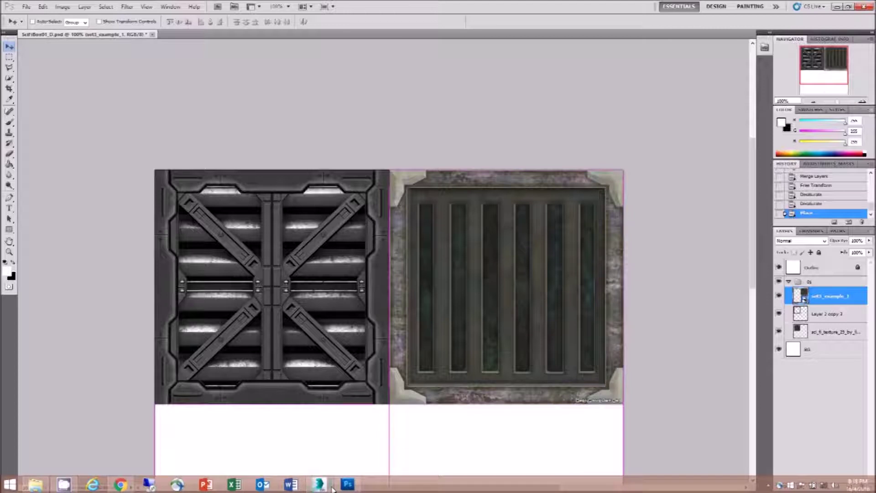
pyautogui.moveTo(348, 486)
pyautogui.click(320, 485)
pyautogui.click(837, 5)
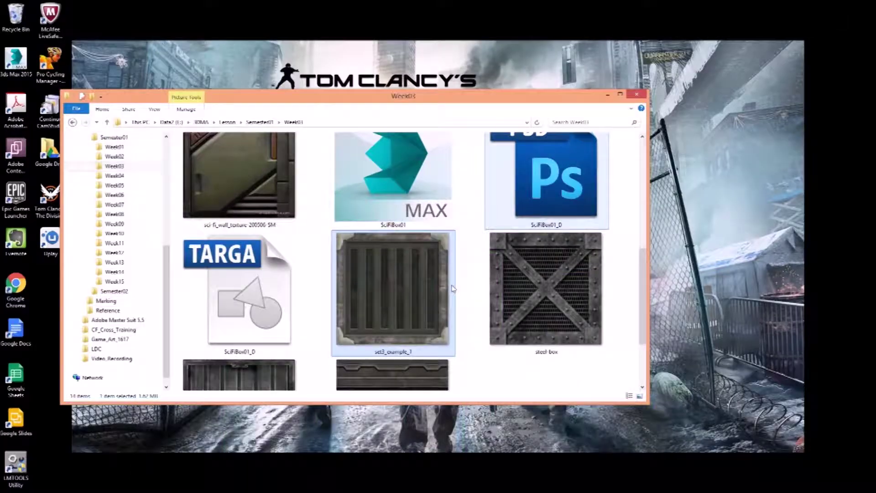
# Step: Switch back to Photoshop and save the SciFiBox01_D document
pyautogui.click(348, 485)
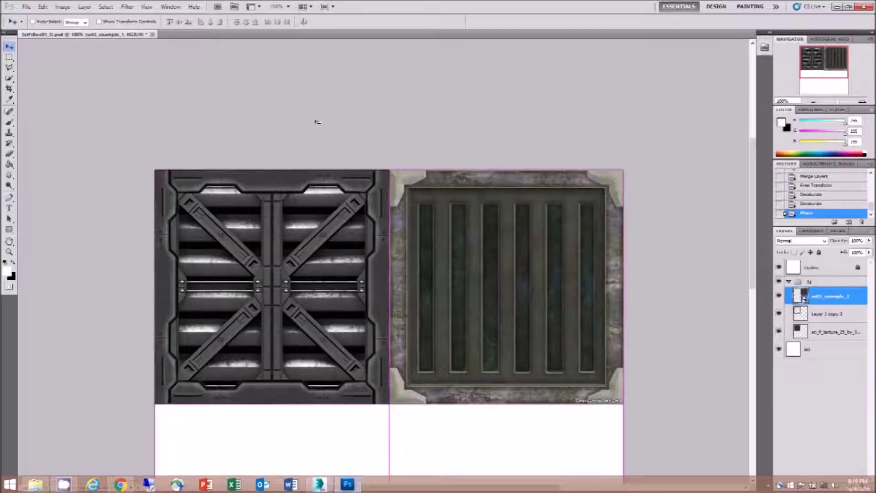
pyautogui.click(11, 58)
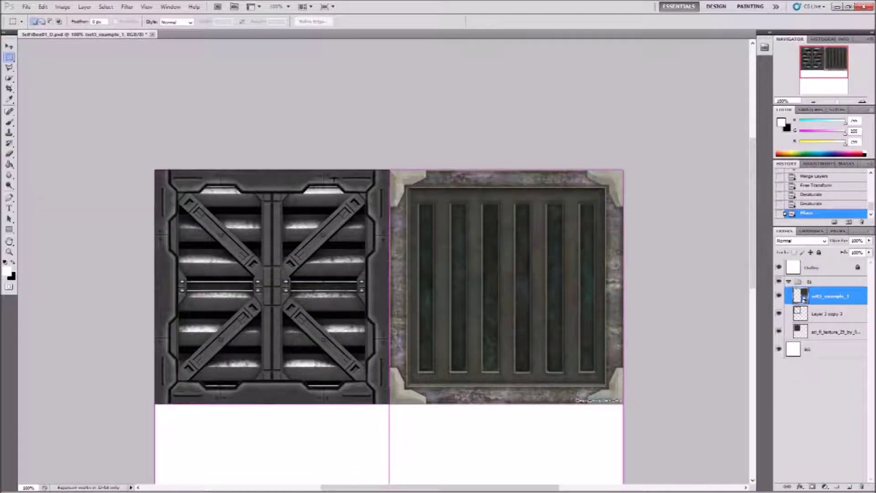
pyautogui.hotkey('ctrl', 's')
# Step: Rasterize the set3_example_1 layer and desaturate it
pyautogui.moveTo(825, 65); pyautogui.dragTo(824, 60)
pyautogui.rightClick(821, 297)
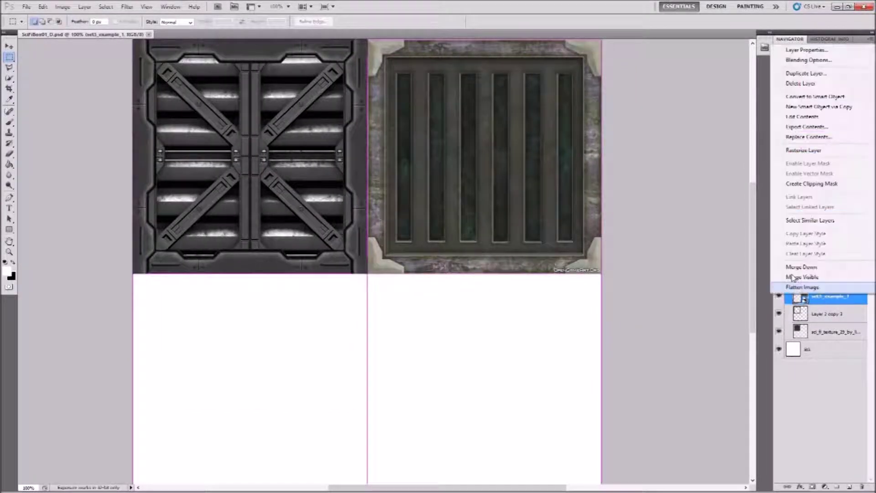
pyautogui.click(805, 150)
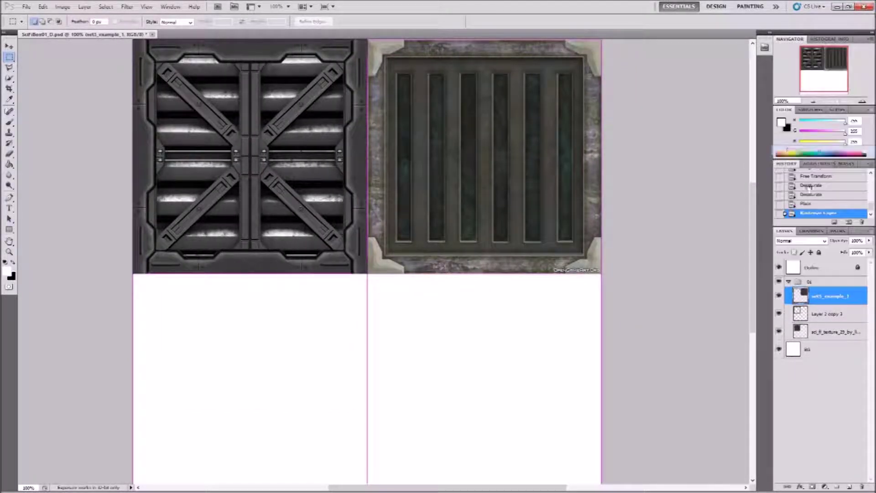
pyautogui.click(63, 7)
pyautogui.moveTo(98, 27)
pyautogui.click(228, 203)
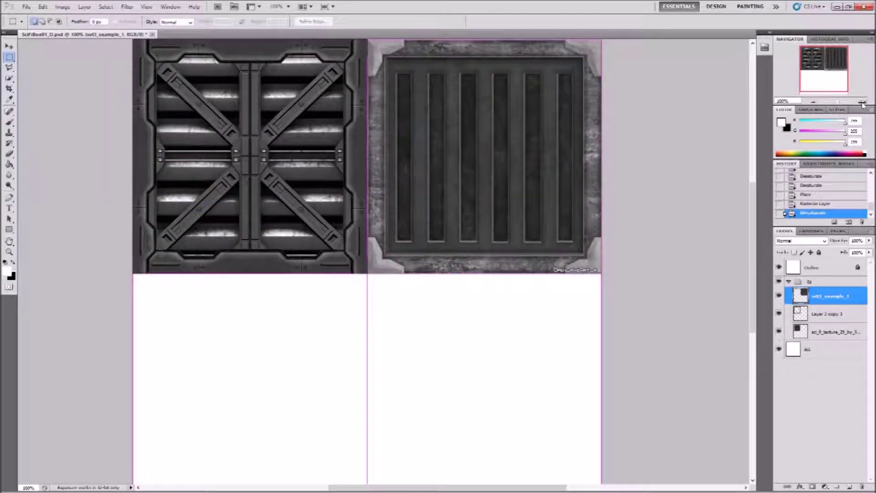
pyautogui.click(9, 46)
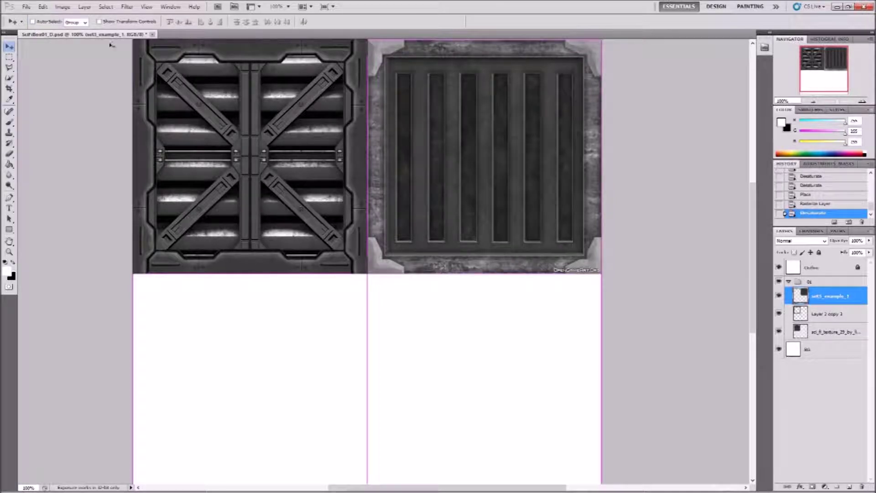
pyautogui.moveTo(421, 210); pyautogui.dragTo(434, 248)
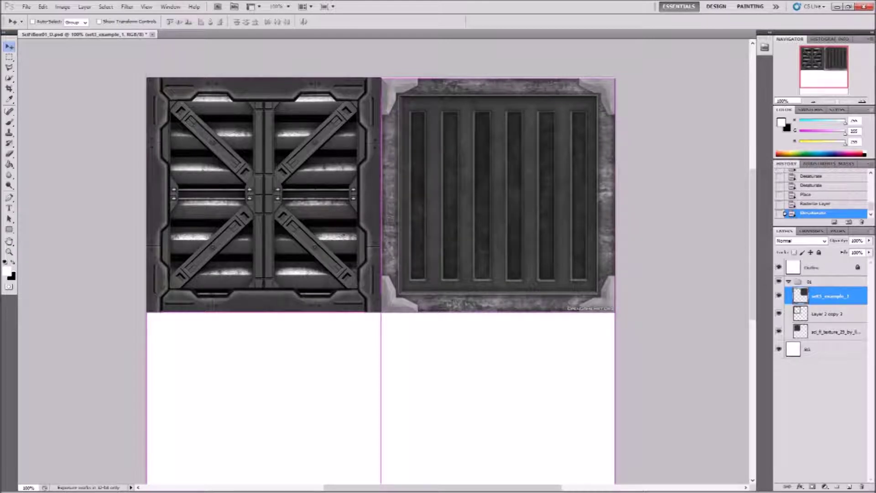
pyautogui.click(318, 484)
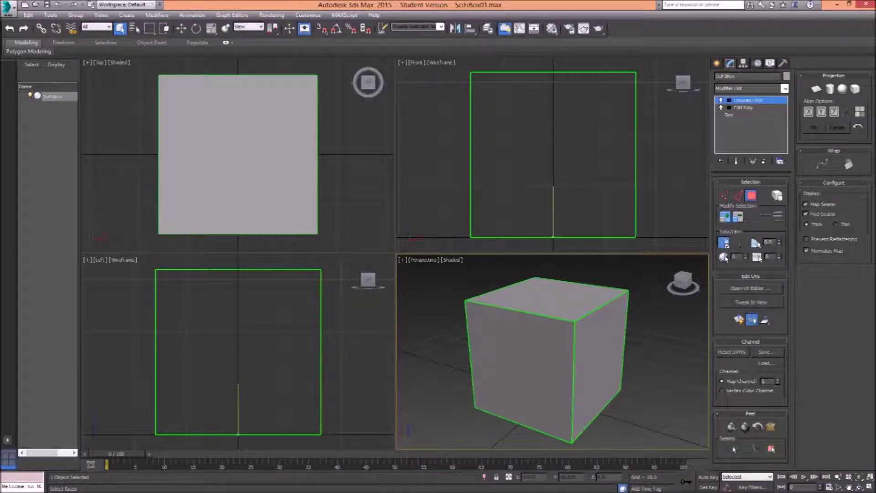
pyautogui.click(369, 483)
# Step: Rename the merged frame layer, Layer 2 copy 3, to Frame01
pyautogui.click(831, 314)
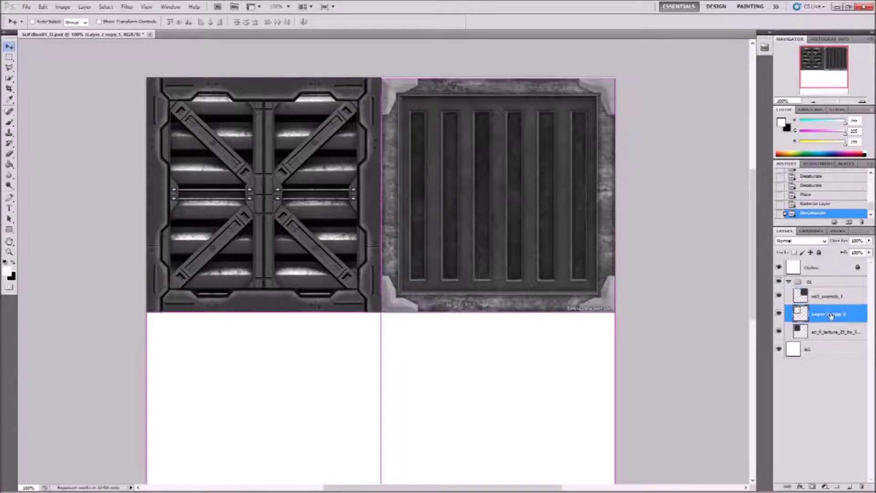
pyautogui.doubleClick(831, 314)
pyautogui.write('d')
pyautogui.write('rame01')
pyautogui.press('Return')
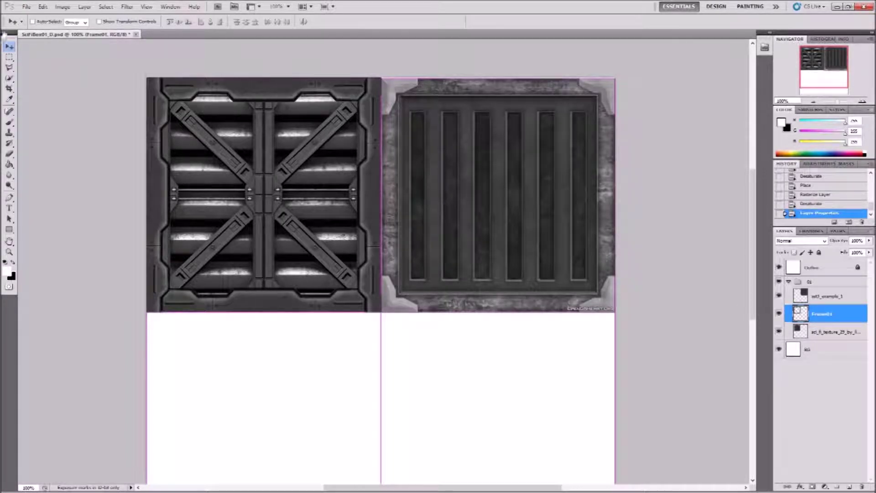
# Step: Copy Frame01 onto the upper-right tile, place the copy above the set3_example_1 layer and nudge it into alignment
pyautogui.moveTo(242, 168); pyautogui.dragTo(474, 167)
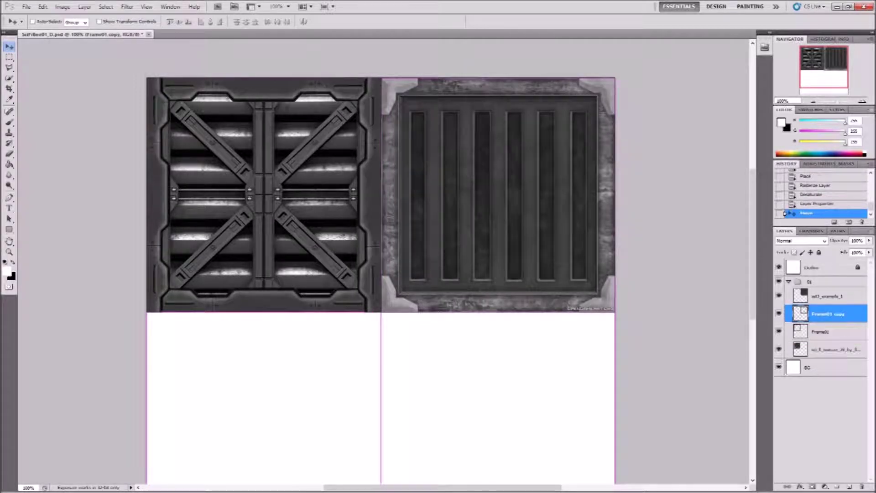
pyautogui.moveTo(828, 318); pyautogui.dragTo(841, 289)
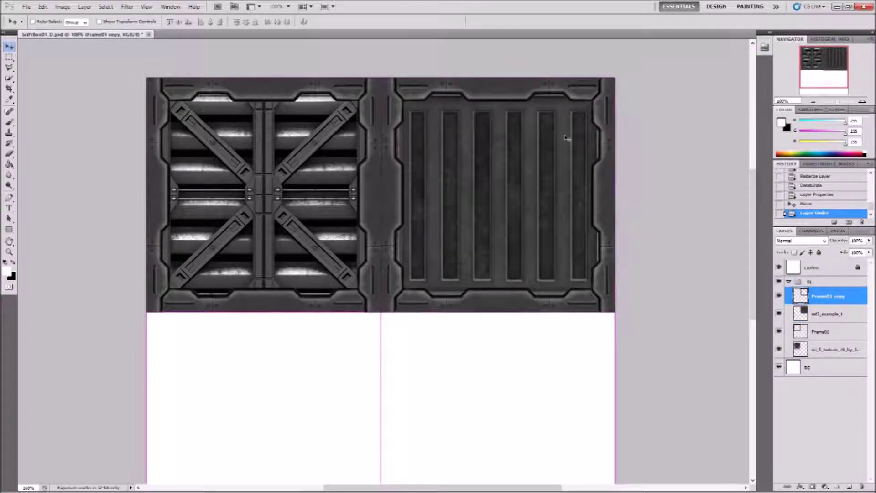
pyautogui.moveTo(569, 118)
pyautogui.mouseDown()
pyautogui.moveTo(559, 118)
pyautogui.moveTo(568, 119)
pyautogui.mouseUp()
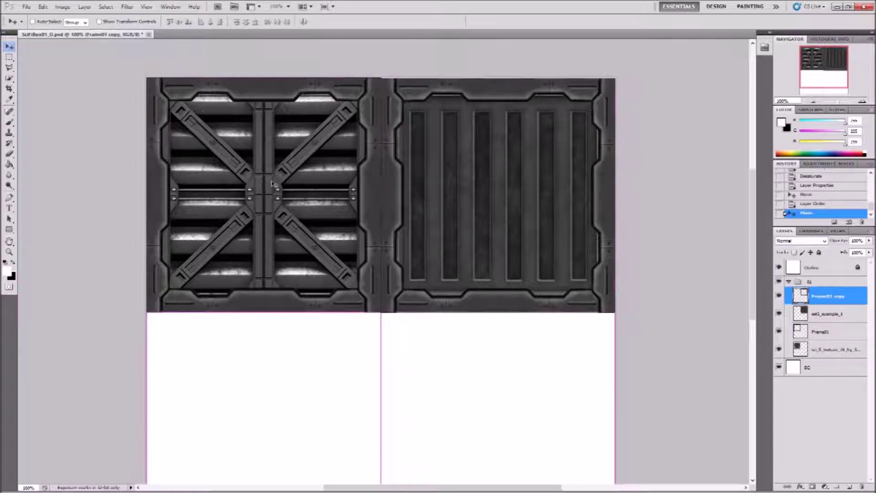
# Step: Identify the sci-fi texture layer beneath Frame01 by toggling its visibility, and rename it to Top
pyautogui.click(790, 353)
pyautogui.click(779, 351)
pyautogui.click(778, 351)
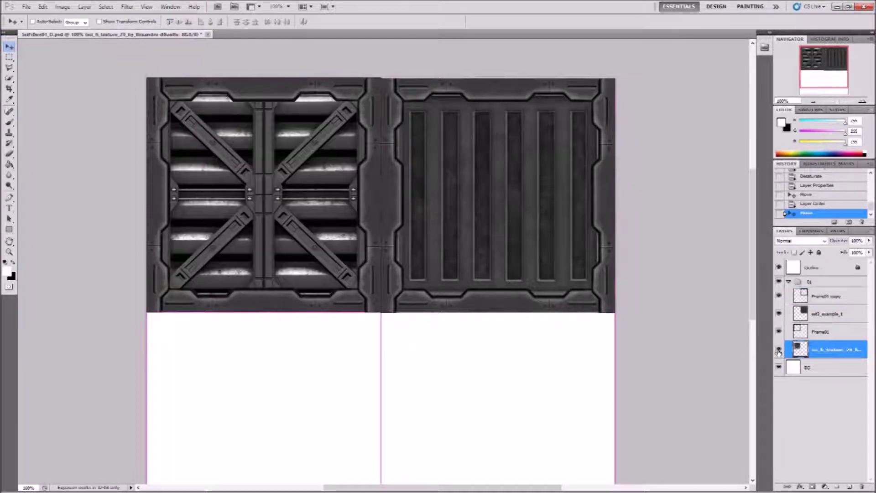
pyautogui.doubleClick(823, 352)
pyautogui.write('Top')
pyautogui.press('Return')
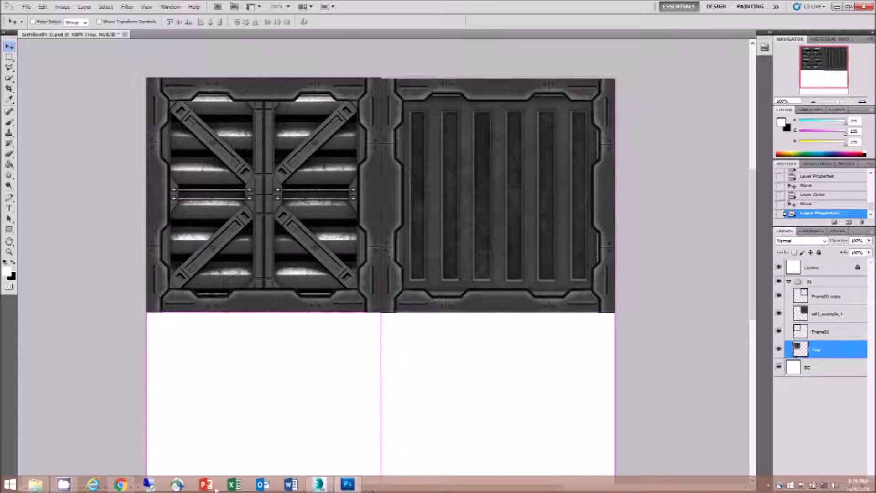
# Step: Switch to 3ds Max and examine the box by selecting its top face and orbiting to a side face
pyautogui.click(320, 485)
pyautogui.click(522, 305)
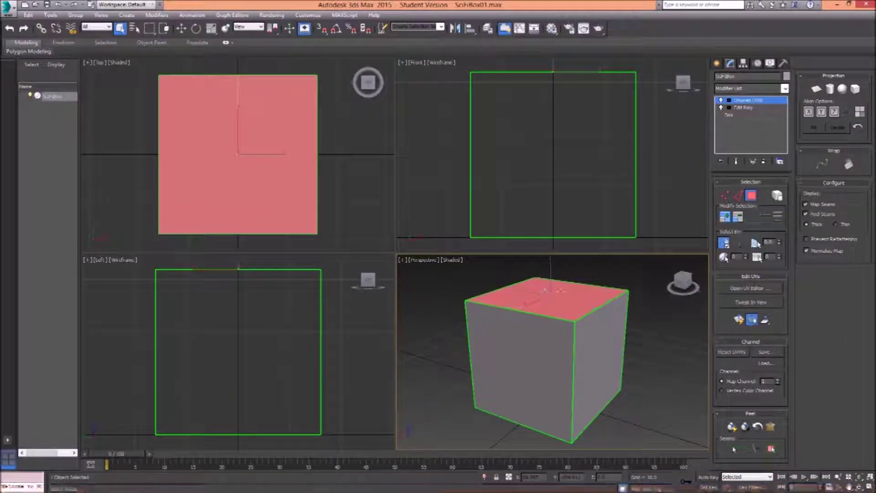
pyautogui.moveTo(584, 385)
pyautogui.mouseDown()
pyautogui.moveTo(575, 325)
pyautogui.moveTo(581, 385)
pyautogui.mouseUp()
pyautogui.click(546, 393)
# Step: Switch back to Photoshop and rename the set3_example_1 layer to Bottom
pyautogui.click(351, 484)
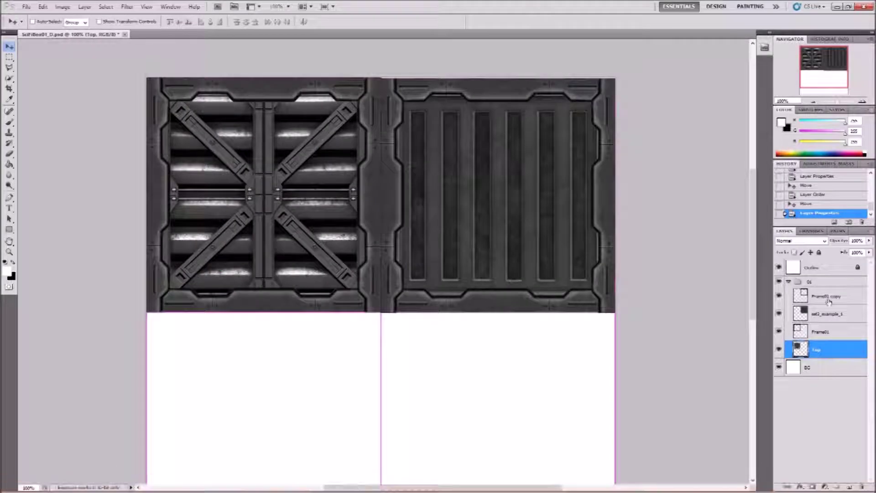
pyautogui.doubleClick(825, 314)
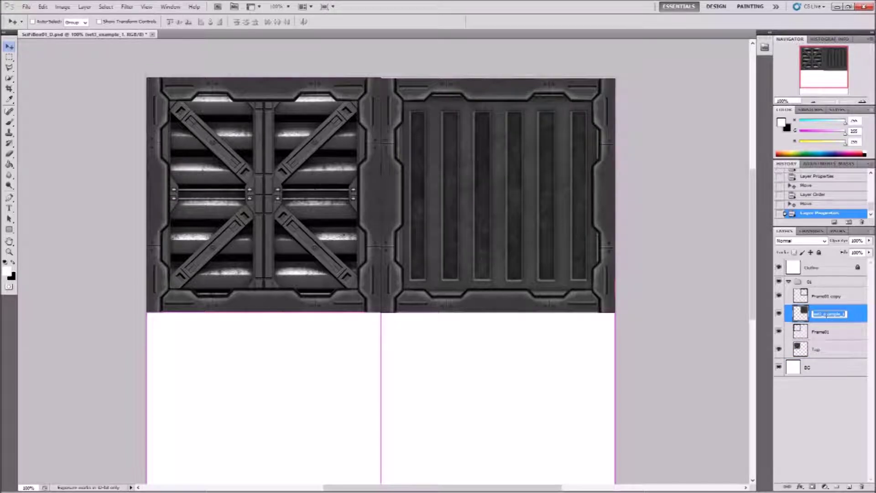
pyautogui.write('S')
pyautogui.press('Return')
# Step: Rename the Frame01 copy layer to Frame02
pyautogui.doubleClick(840, 296)
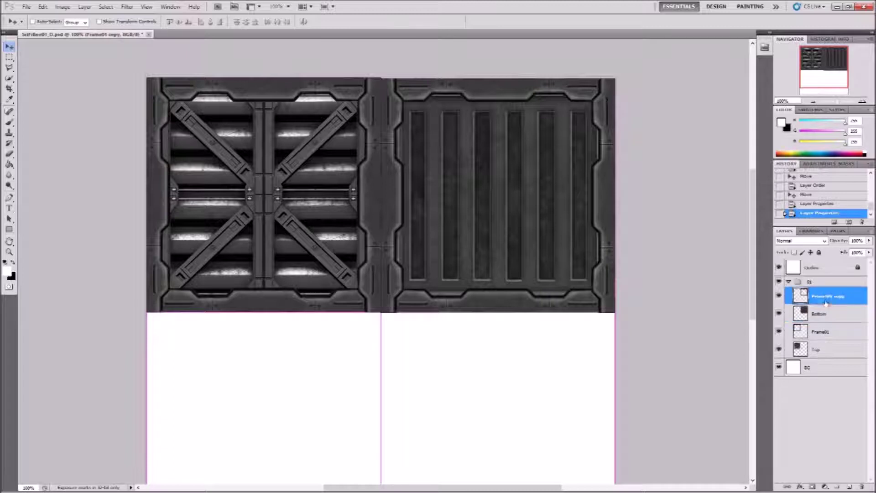
pyautogui.click(561, 122)
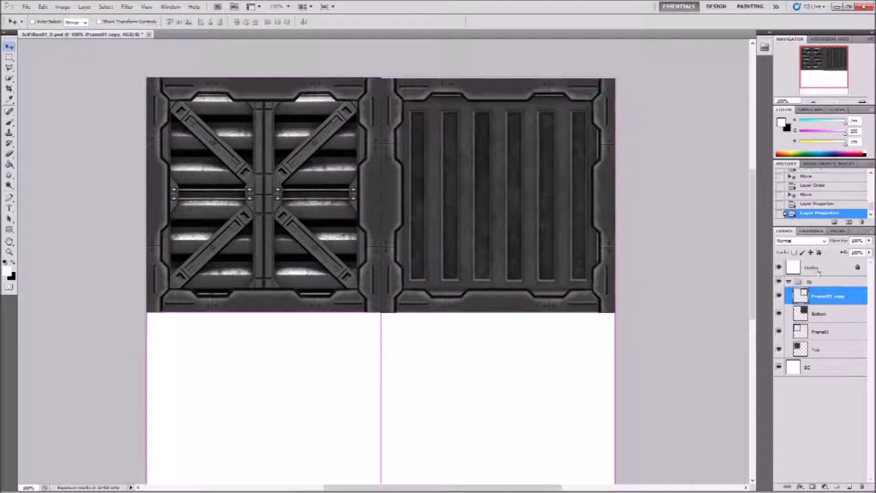
pyautogui.doubleClick(830, 300)
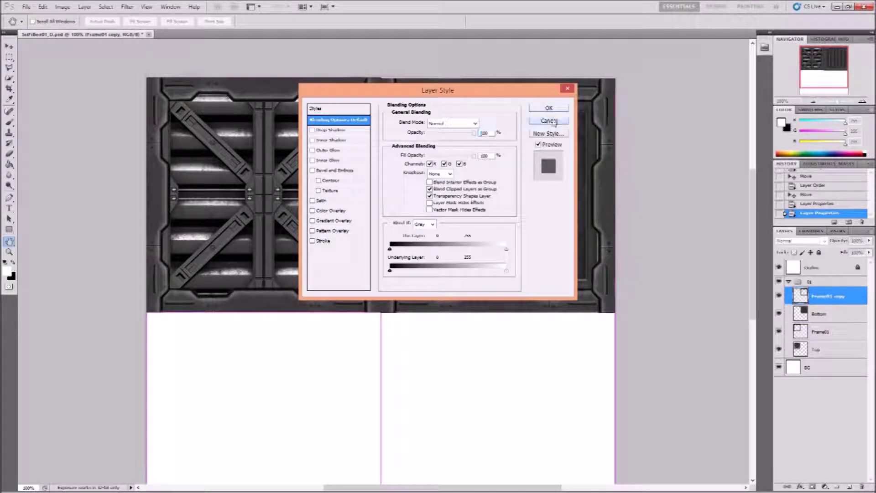
pyautogui.click(560, 121)
pyautogui.doubleClick(820, 298)
pyautogui.write('Frame02')
pyautogui.press('Return')
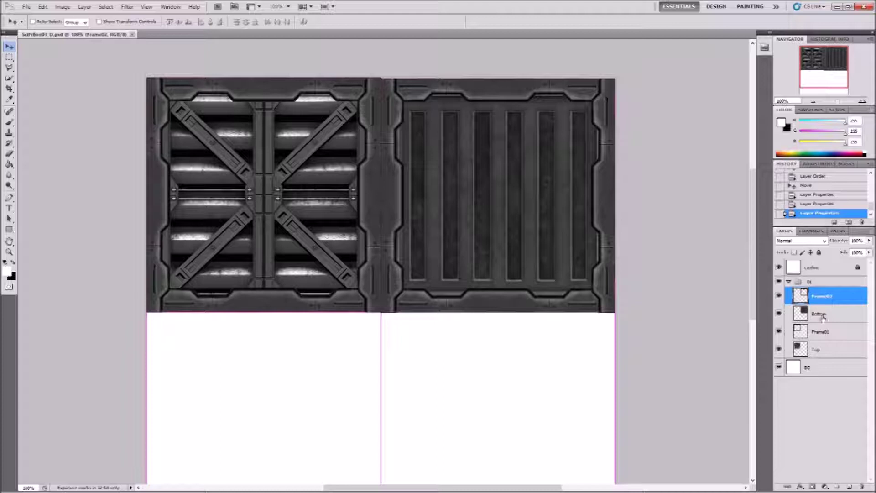
# Step: Nudge the Frame02 layer so the frame aligns with the edges of the upper-right tile
pyautogui.click(822, 334)
pyautogui.click(832, 302)
pyautogui.click(830, 315)
pyautogui.click(825, 297)
pyautogui.moveTo(511, 128)
pyautogui.mouseDown()
pyautogui.moveTo(517, 132)
pyautogui.moveTo(512, 126)
pyautogui.mouseUp()
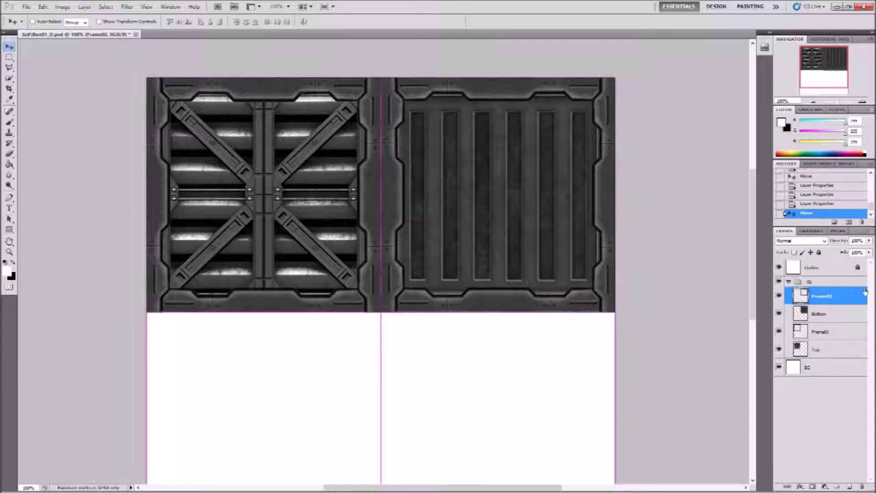
# Step: Scale the Bottom layer to about 94.73% around its center so it fits inside the frame, and save the document
pyautogui.click(827, 315)
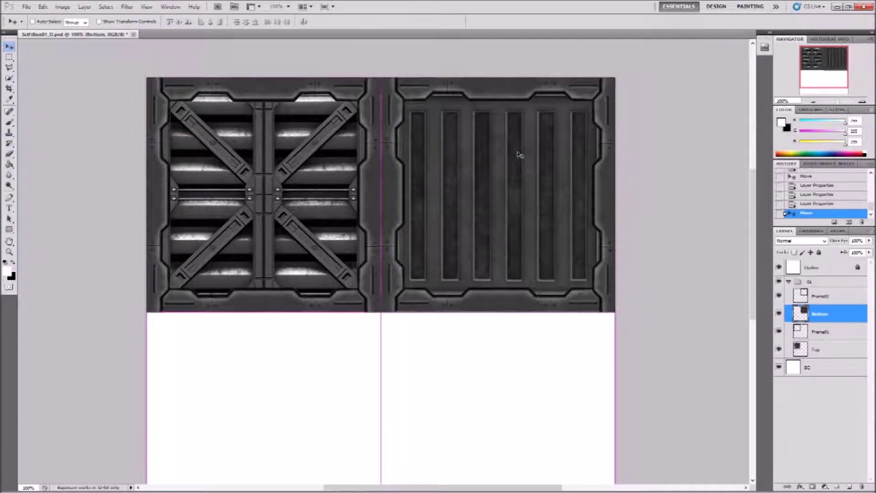
pyautogui.hotkey('ctrl', 't')
pyautogui.moveTo(616, 76); pyautogui.dragTo(606, 75)
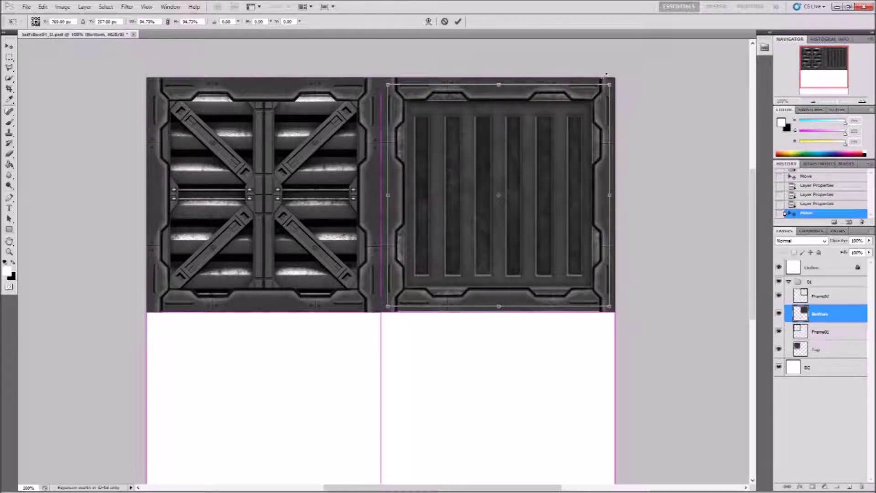
pyautogui.press('Return')
pyautogui.hotkey('ctrl', 's')
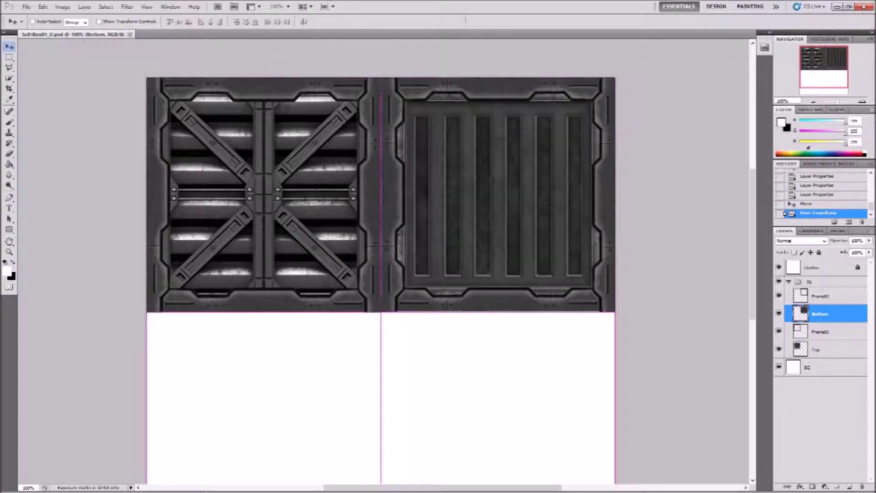
# Step: Switch to 3ds Max and examine the side faces of the box by selecting them and orbiting around it
pyautogui.moveTo(549, 401); pyautogui.dragTo(564, 310)
pyautogui.click(319, 484)
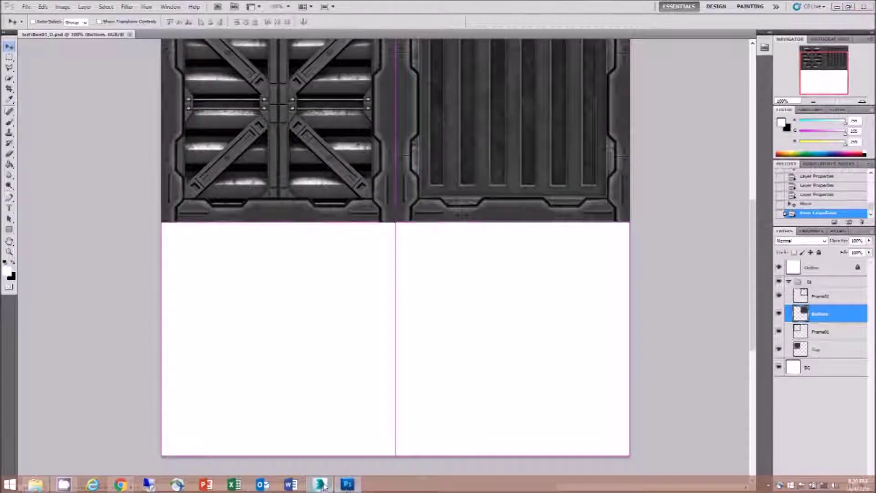
pyautogui.click(527, 372)
pyautogui.moveTo(591, 385)
pyautogui.mouseDown()
pyautogui.moveTo(586, 369)
pyautogui.moveTo(608, 380)
pyautogui.mouseUp()
pyautogui.click(594, 363)
pyautogui.scroll(-5, 610, 326)
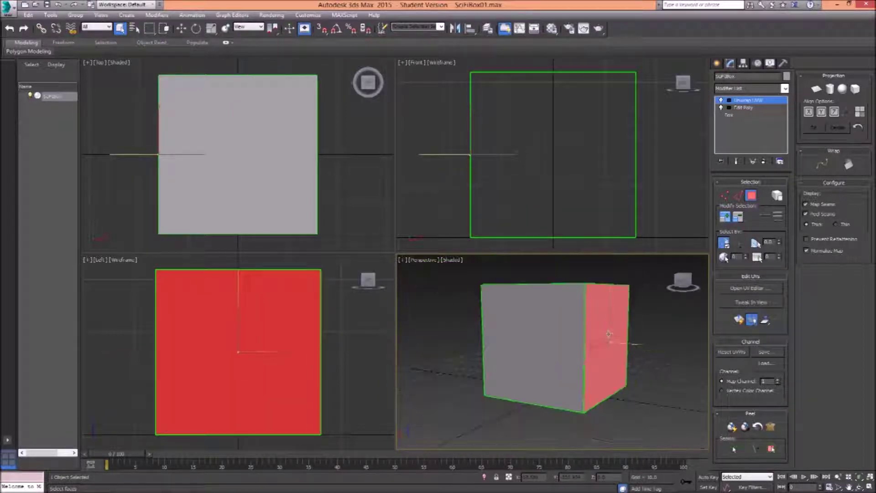
# Step: Switch to Photoshop and place the sci_fi_texture_78 PNG from the Week03 folder into the SciFiBox01_D document
pyautogui.click(345, 484)
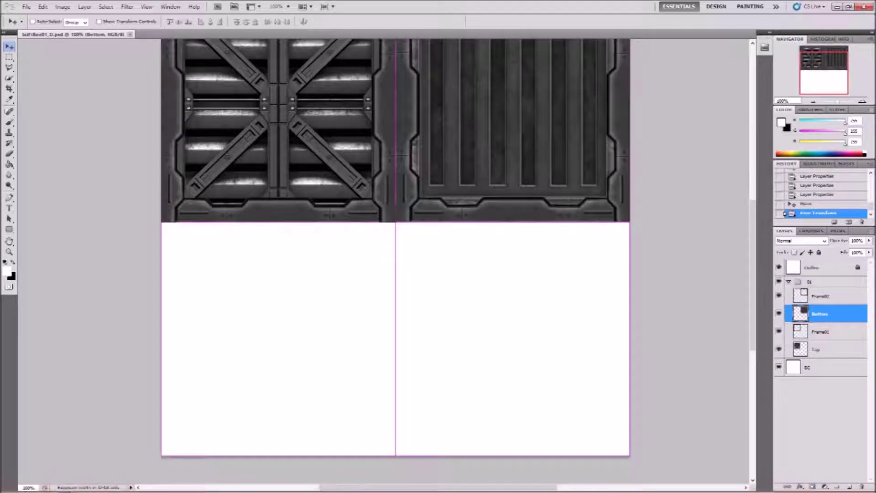
pyautogui.click(40, 485)
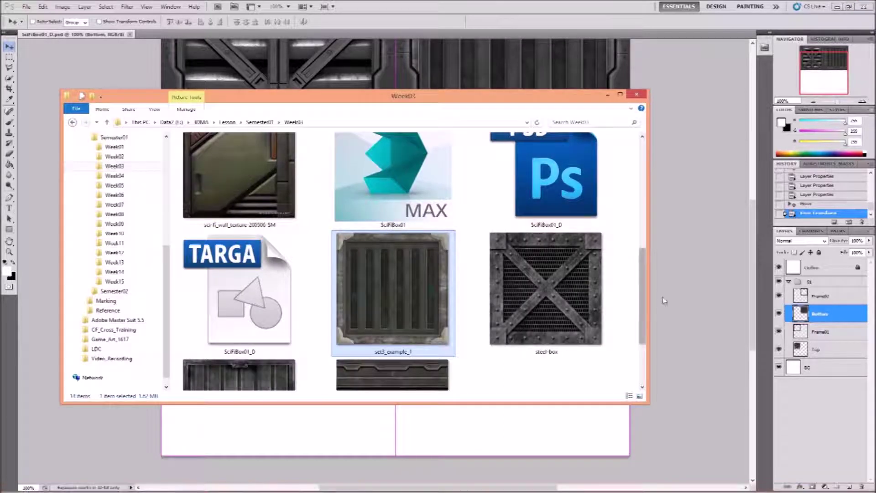
pyautogui.moveTo(641, 300); pyautogui.dragTo(683, 187)
pyautogui.click(543, 296)
pyautogui.moveTo(546, 269); pyautogui.dragTo(661, 279)
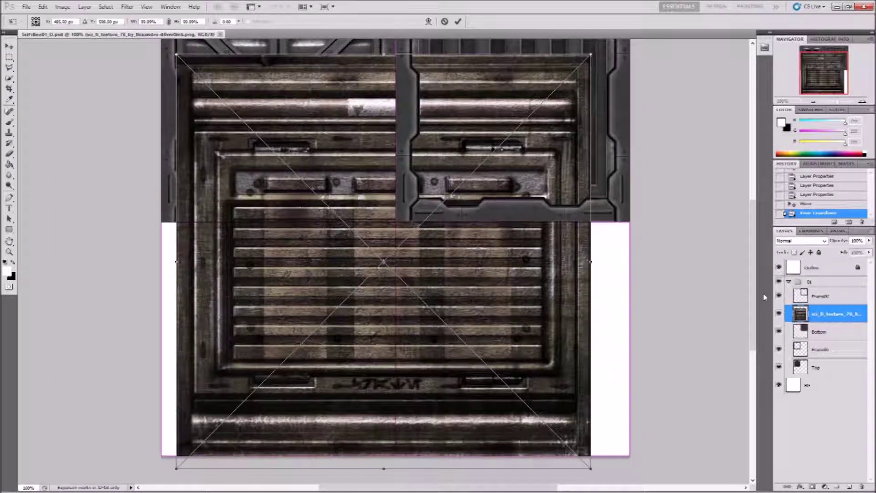
pyautogui.press('Return')
# Step: Move the placed texture layer above Frame02, rename it Side01, and save the document
pyautogui.moveTo(835, 315); pyautogui.dragTo(829, 296)
pyautogui.doubleClick(828, 298)
pyautogui.write('S')
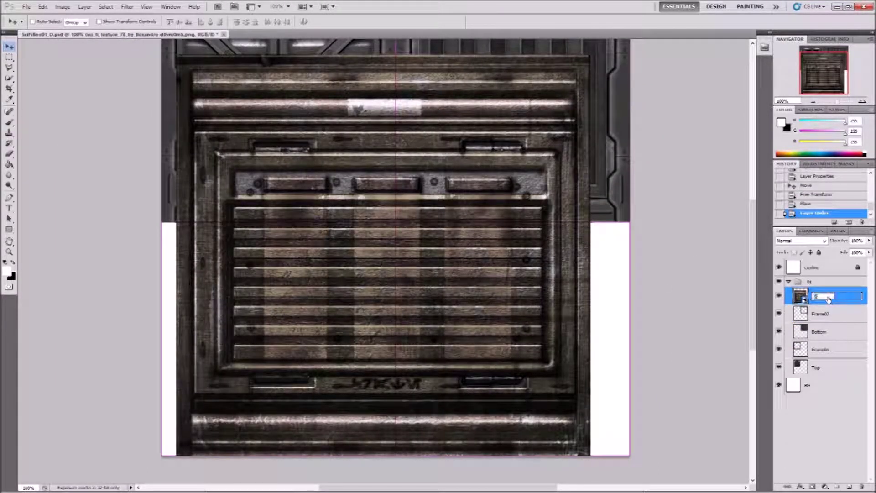
pyautogui.press('Return')
pyautogui.hotkey('ctrl', 's')
# Step: Rasterize the Side01 layer and desaturate it to grayscale
pyautogui.rightClick(828, 296)
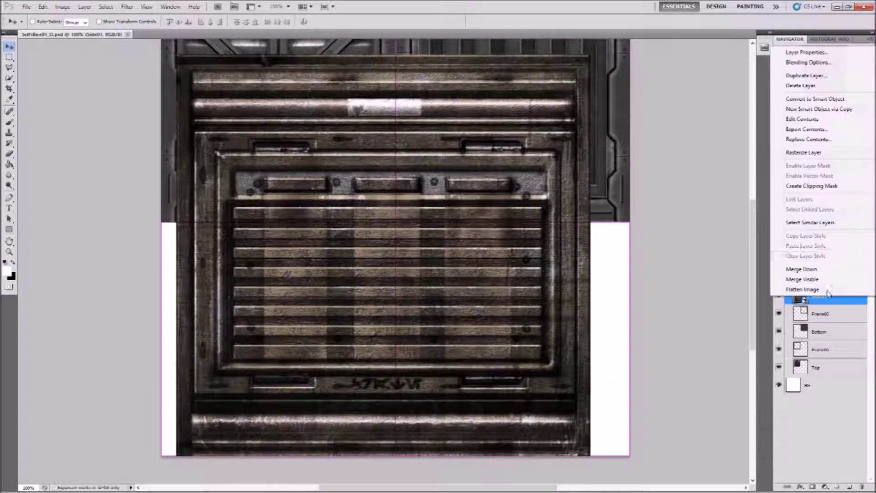
pyautogui.click(804, 152)
pyautogui.click(67, 8)
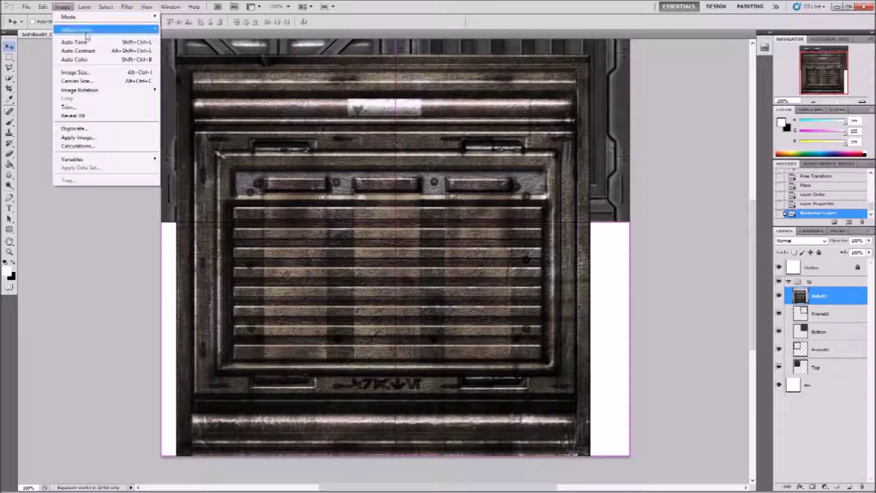
pyautogui.moveTo(78, 30)
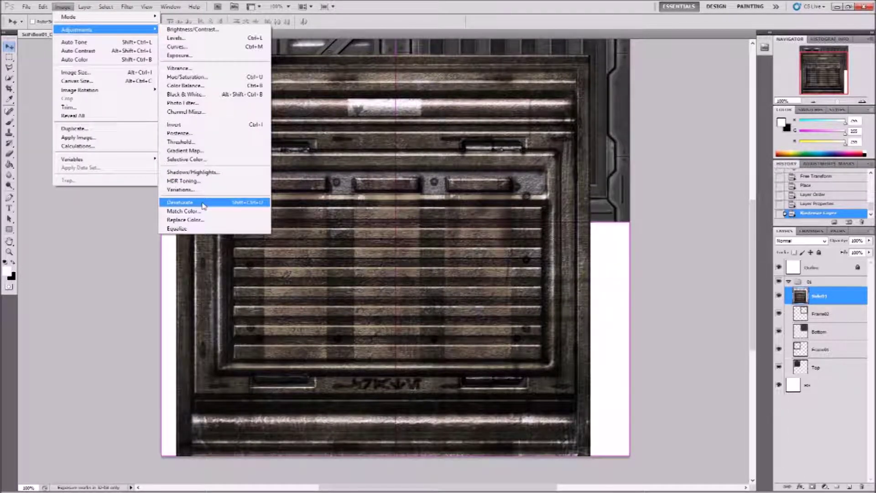
pyautogui.click(202, 203)
# Step: Align the Side01 texture to the canvas's lower-left corner and scale it down to fill the lower-left quadrant
pyautogui.moveTo(347, 219); pyautogui.dragTo(332, 206)
pyautogui.hotkey('ctrl', 't')
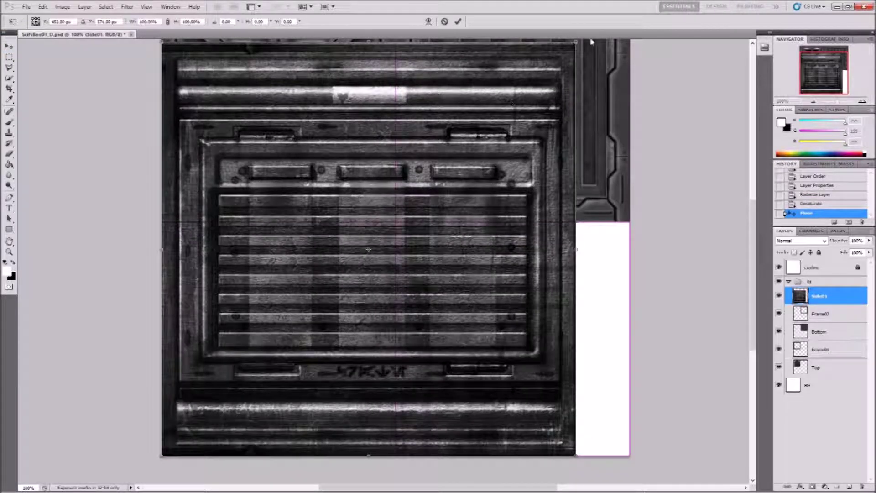
pyautogui.moveTo(576, 42); pyautogui.dragTo(396, 220)
pyautogui.press('Return')
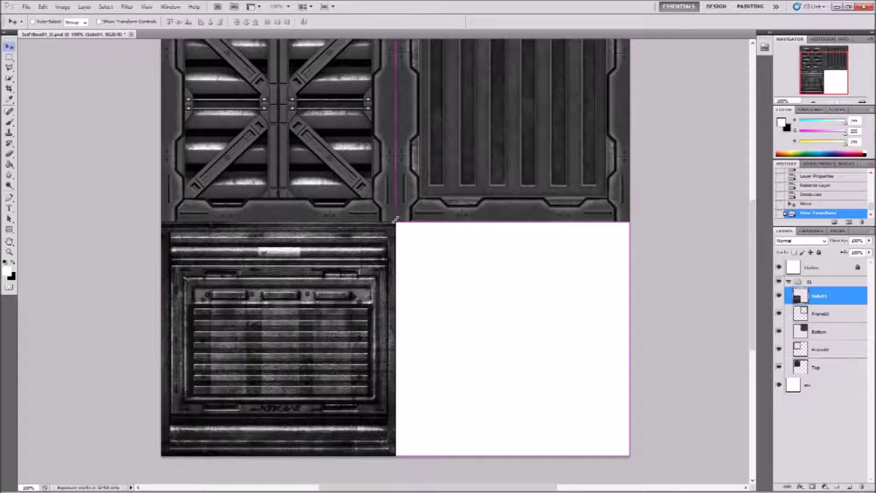
# Step: Duplicate the Frame02 layer and rename the copy Frame03
pyautogui.click(827, 315)
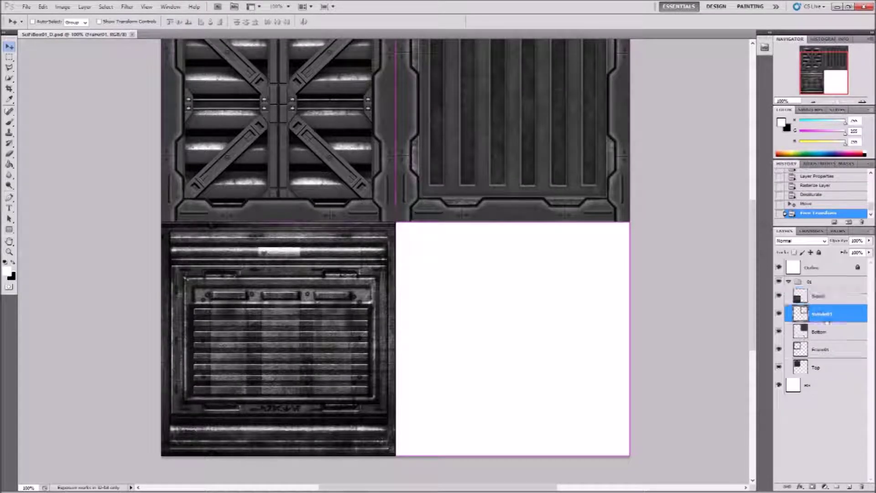
pyautogui.moveTo(825, 318); pyautogui.dragTo(849, 487)
pyautogui.doubleClick(827, 315)
pyautogui.write('Frame03')
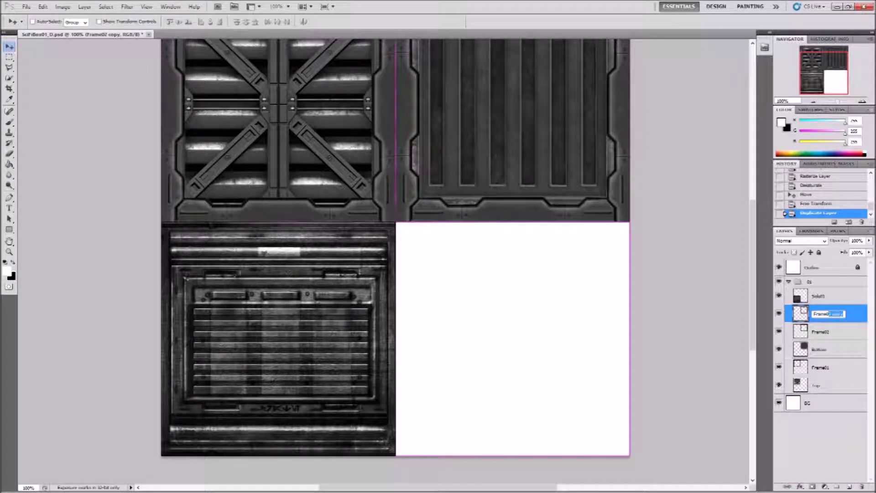
pyautogui.press('Return')
# Step: Move Frame03 above Side01 in the layer order and position the frame over the lower-left quadrant
pyautogui.moveTo(849, 314); pyautogui.dragTo(825, 306)
pyautogui.moveTo(445, 143); pyautogui.dragTo(211, 376)
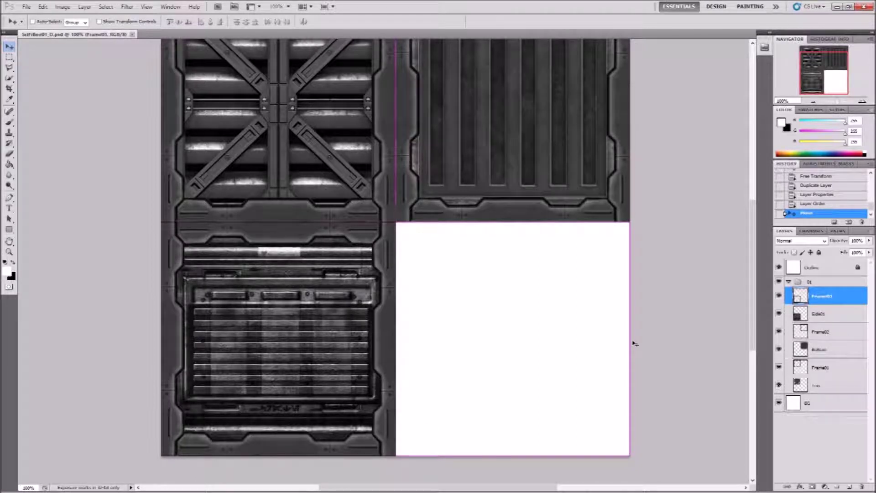
# Step: Scale the Side01 texture about its centre to about 88% so it sits inside the frame
pyautogui.click(829, 315)
pyautogui.hotkey('ctrl', 't')
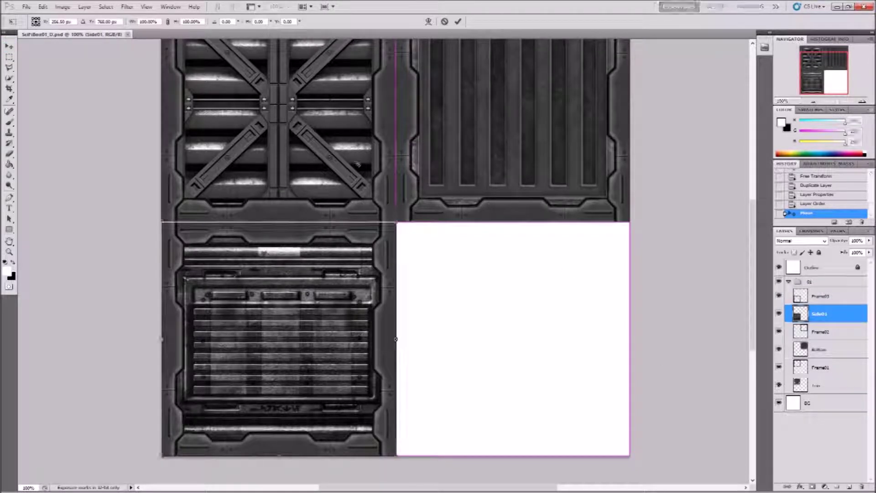
pyautogui.moveTo(395, 222); pyautogui.dragTo(379, 229)
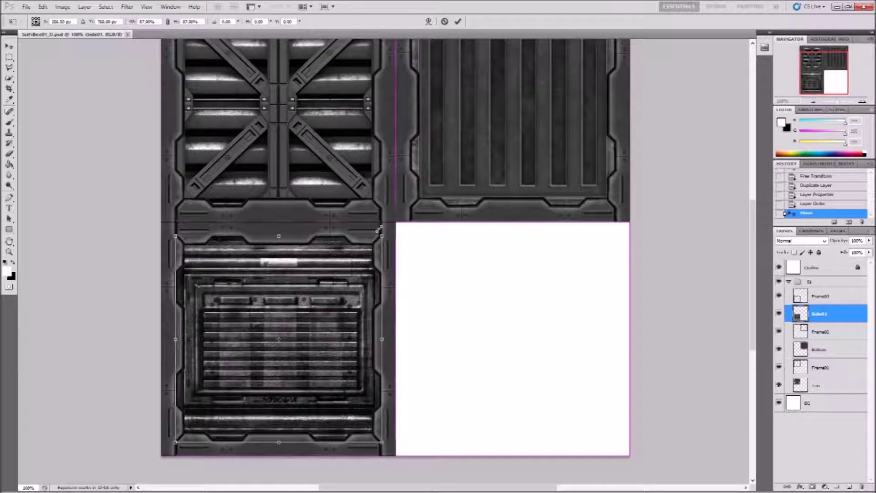
pyautogui.press('Return')
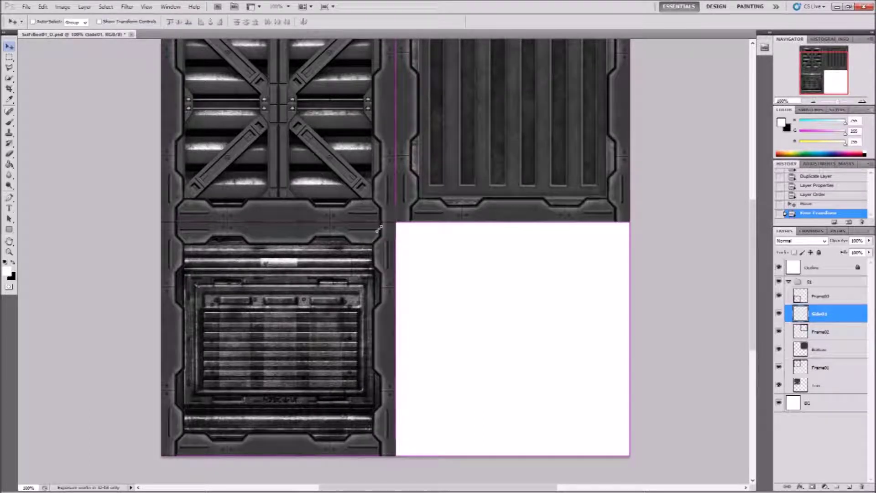
# Step: Copy the Frame03 frame onto the empty lower-right quadrant and rename the new layer Frame04
pyautogui.click(832, 300)
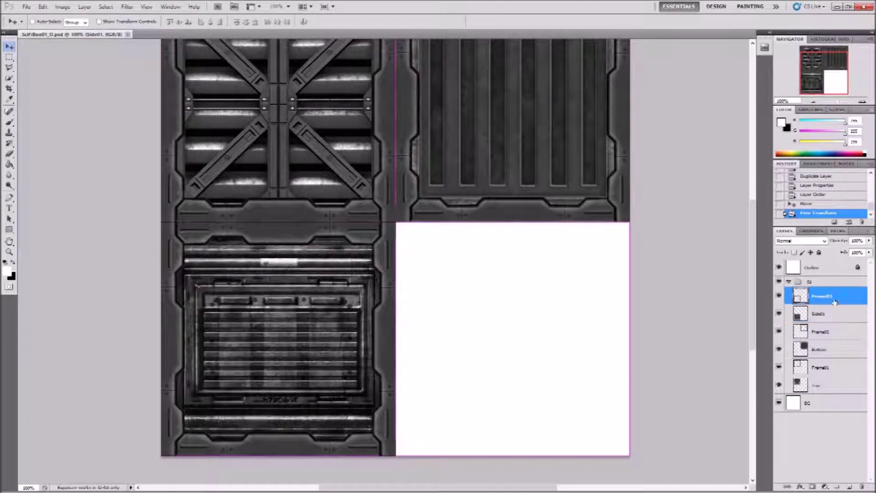
pyautogui.moveTo(313, 255); pyautogui.dragTo(572, 254)
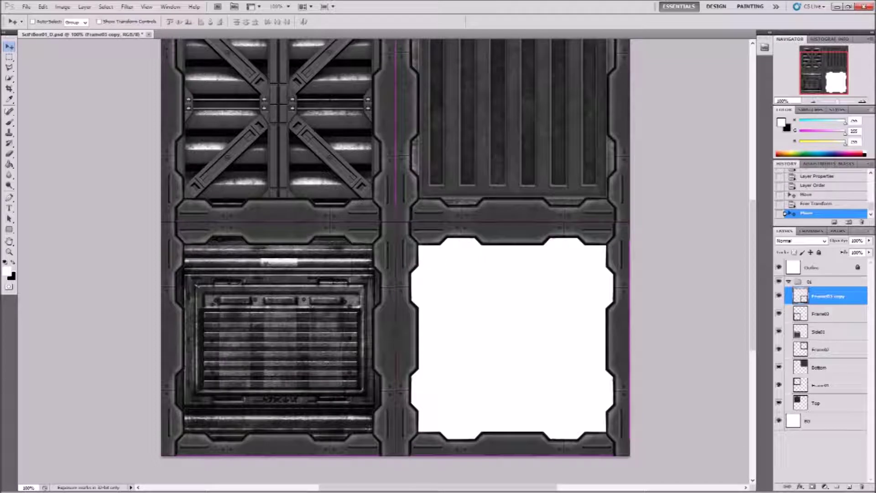
pyautogui.doubleClick(828, 297)
pyautogui.write('4')
pyautogui.press('Return')
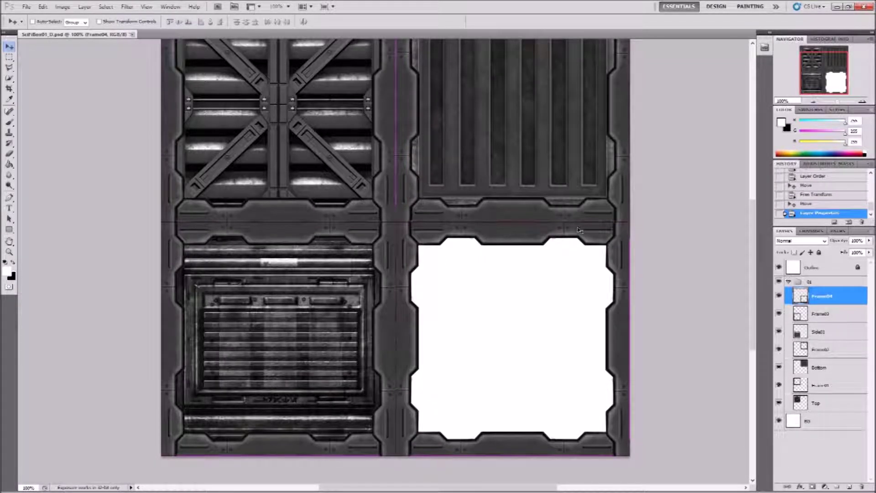
# Step: Place the metal_texture-200514-SM image from the Week03 folder into the document
pyautogui.click(45, 486)
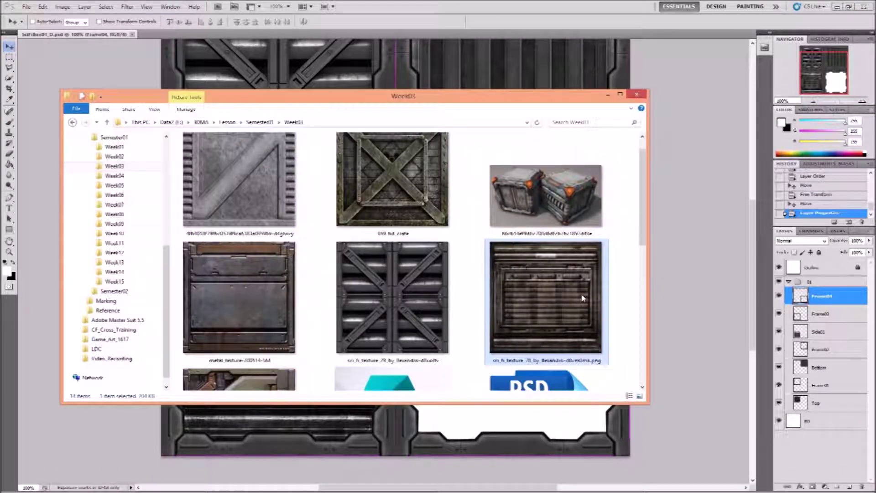
pyautogui.click(258, 296)
pyautogui.moveTo(234, 286); pyautogui.dragTo(686, 288)
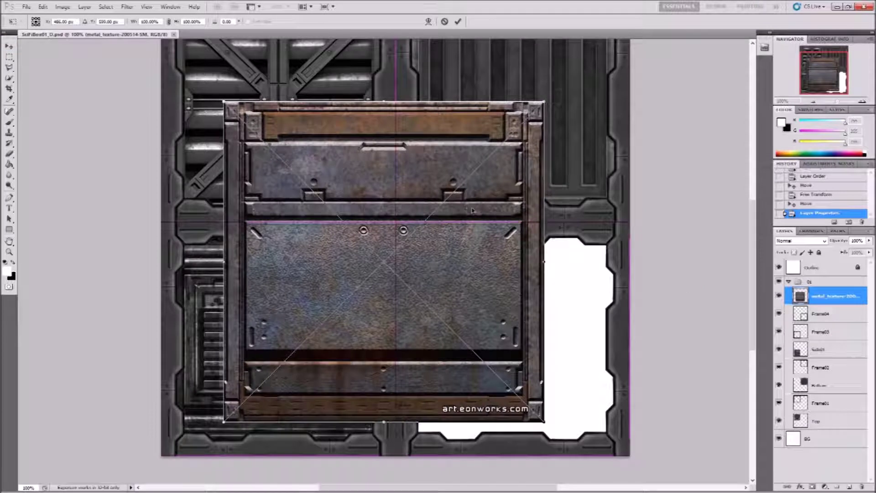
# Step: Scale the placed metal texture to fill the lower-right quadrant and move its layer below Frame04
pyautogui.moveTo(450, 214); pyautogui.dragTo(535, 246)
pyautogui.moveTo(313, 141); pyautogui.dragTo(396, 223)
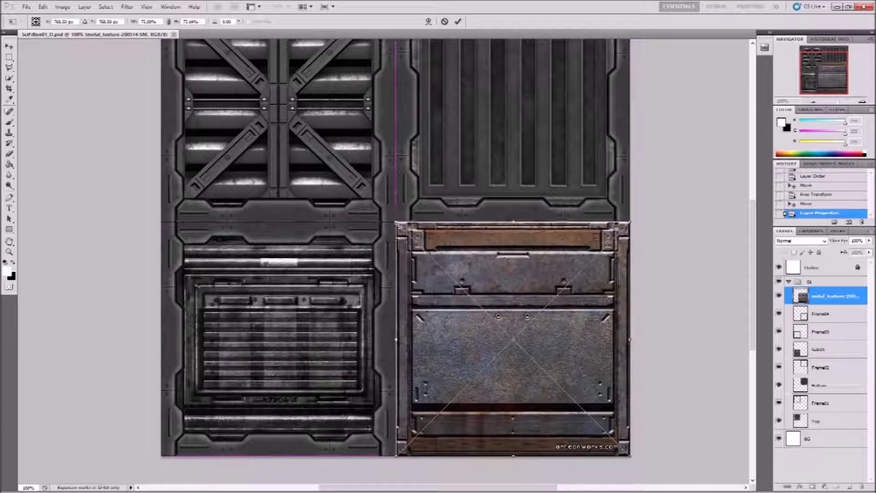
pyautogui.press('Return')
pyautogui.moveTo(828, 296); pyautogui.dragTo(828, 323)
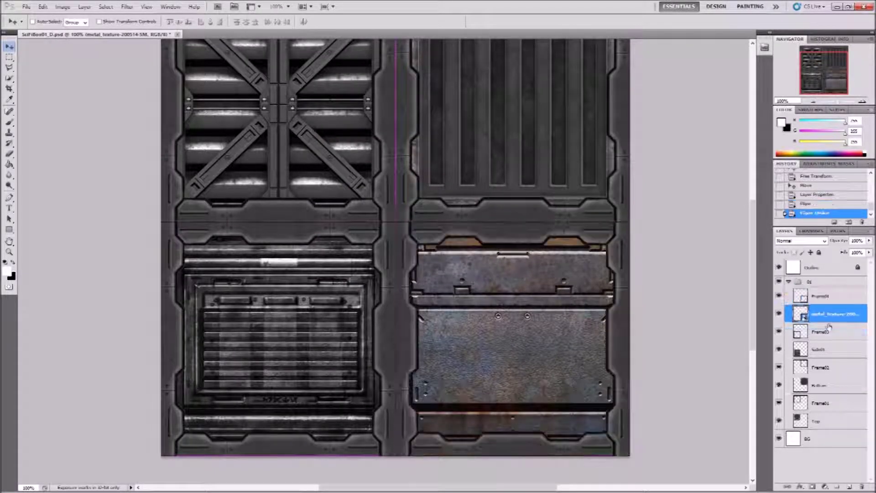
# Step: Rasterize the metal texture layer and desaturate it to grayscale
pyautogui.rightClick(826, 312)
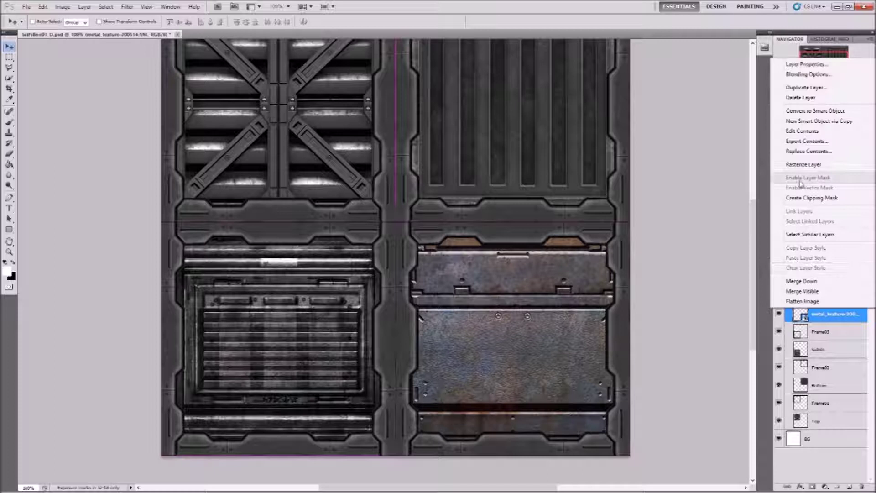
pyautogui.click(803, 178)
pyautogui.click(62, 6)
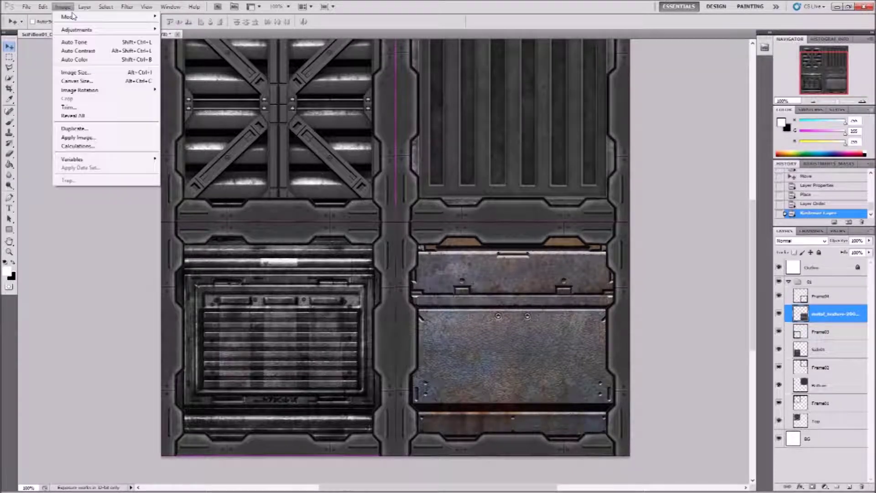
pyautogui.moveTo(78, 29)
pyautogui.click(220, 204)
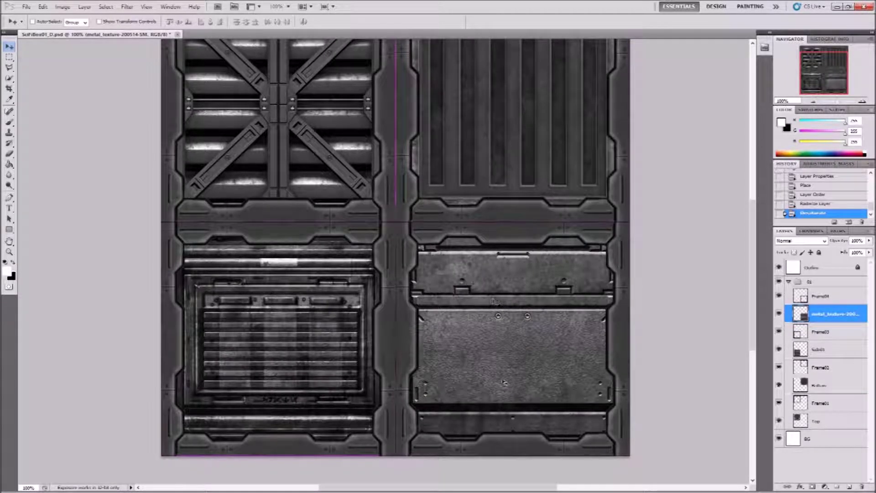
# Step: Scale the metal texture about its centre to about 93% so it fits inside the lower-right frame
pyautogui.hotkey('ctrl', 't')
pyautogui.moveTo(630, 222); pyautogui.dragTo(614, 224)
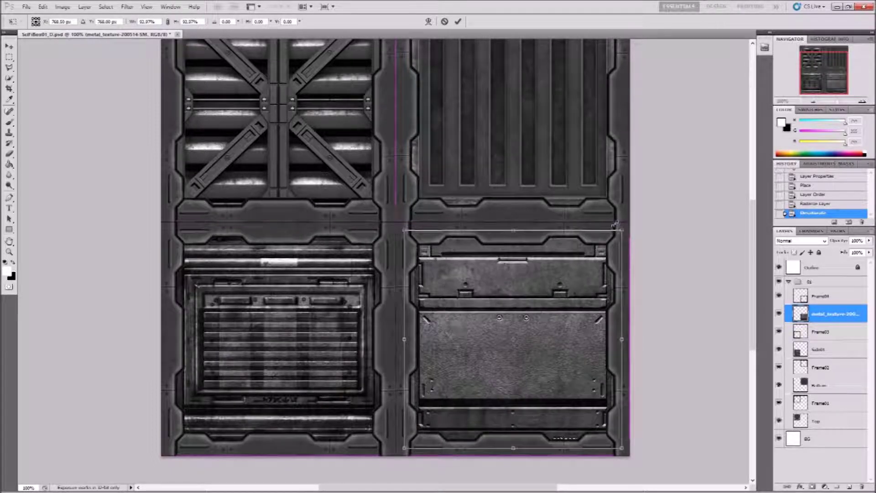
pyautogui.press('Return')
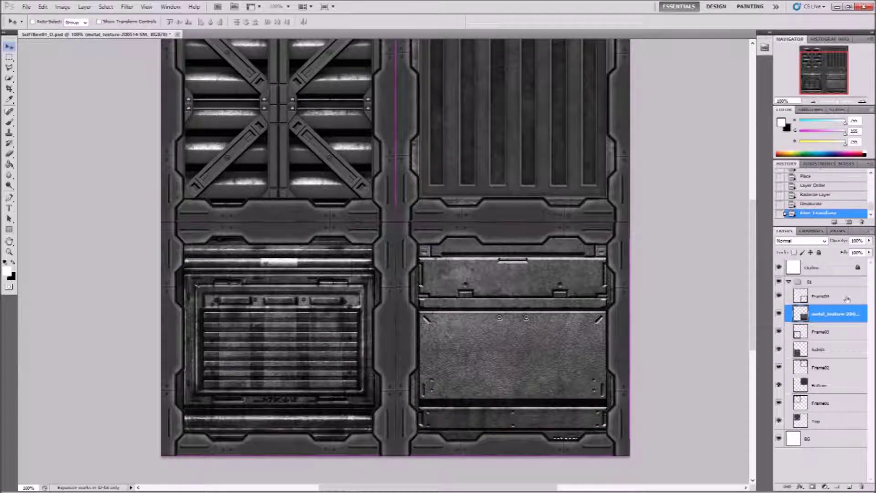
# Step: Hide the Frame04 layer to expose the website watermark on the metal texture's bottom strip
pyautogui.click(779, 295)
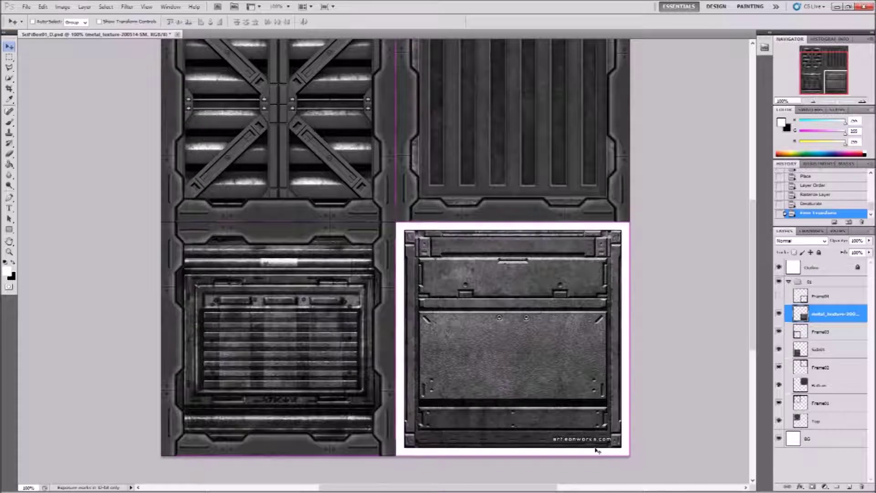
pyautogui.doubleClick(861, 101)
pyautogui.moveTo(680, 370); pyautogui.dragTo(479, 114)
pyautogui.moveTo(684, 447); pyautogui.dragTo(575, 252)
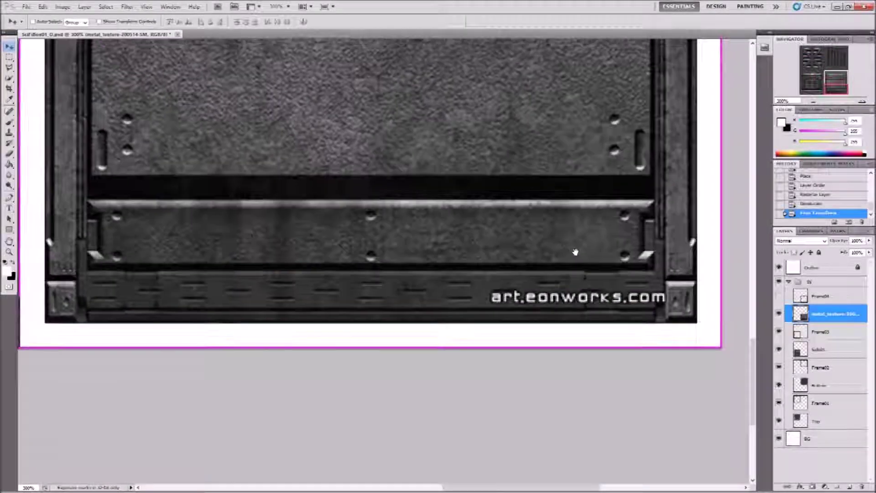
pyautogui.moveTo(520, 182); pyautogui.dragTo(520, 194)
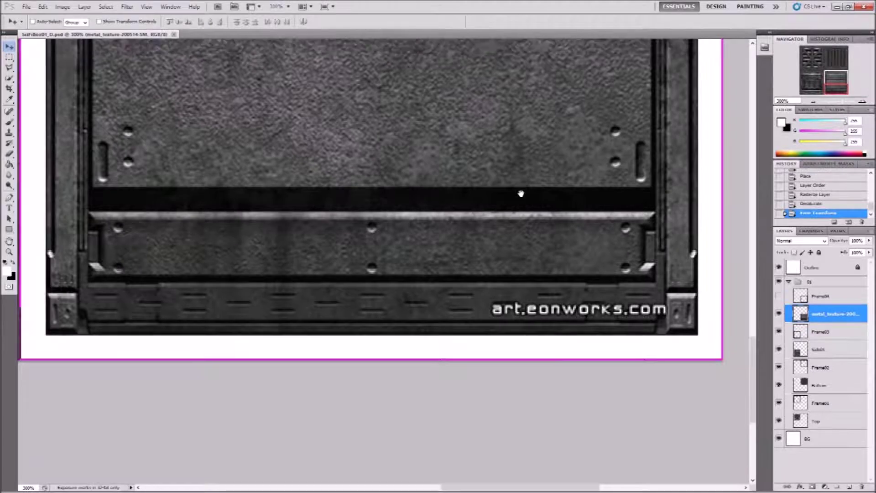
# Step: Copy the left part of the metal texture's bottom strip to a new layer and position it over the watermark
pyautogui.click(9, 58)
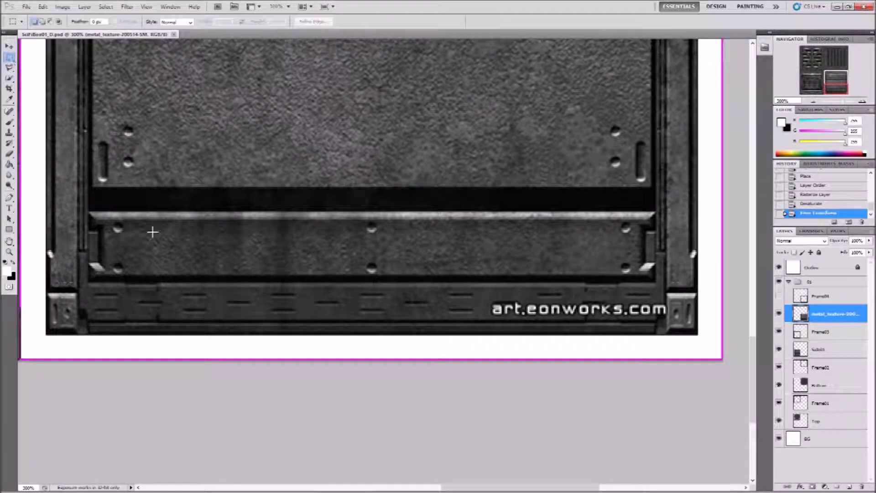
pyautogui.click(9, 133)
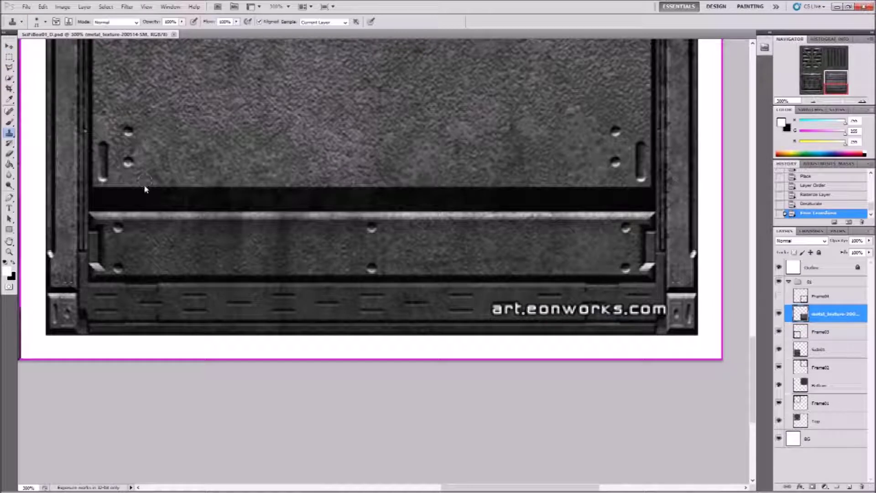
pyautogui.click(9, 58)
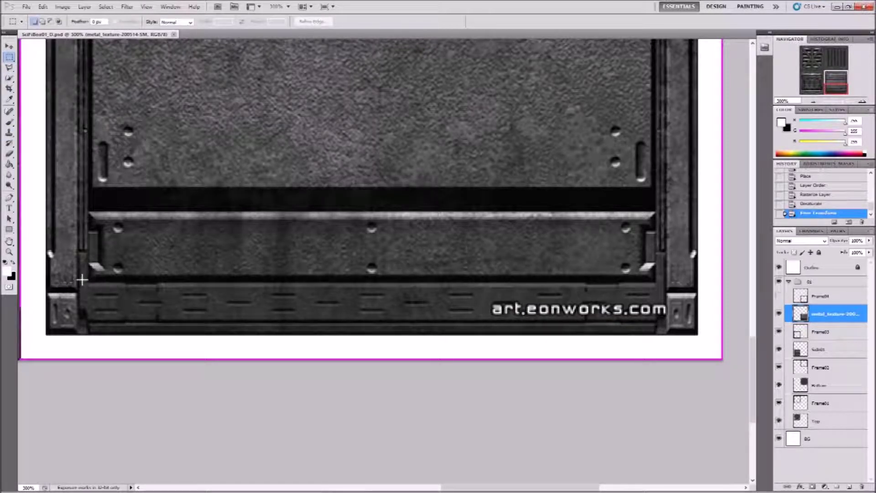
pyautogui.moveTo(79, 277); pyautogui.dragTo(306, 334)
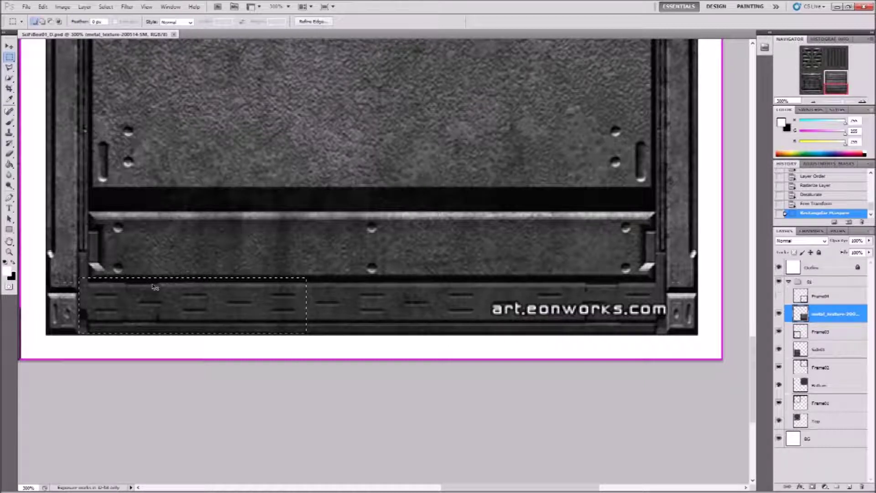
pyautogui.hotkey('ctrl', 'c')
pyautogui.hotkey('ctrl', 'v')
pyautogui.press('v')
pyautogui.moveTo(162, 300); pyautogui.dragTo(521, 302)
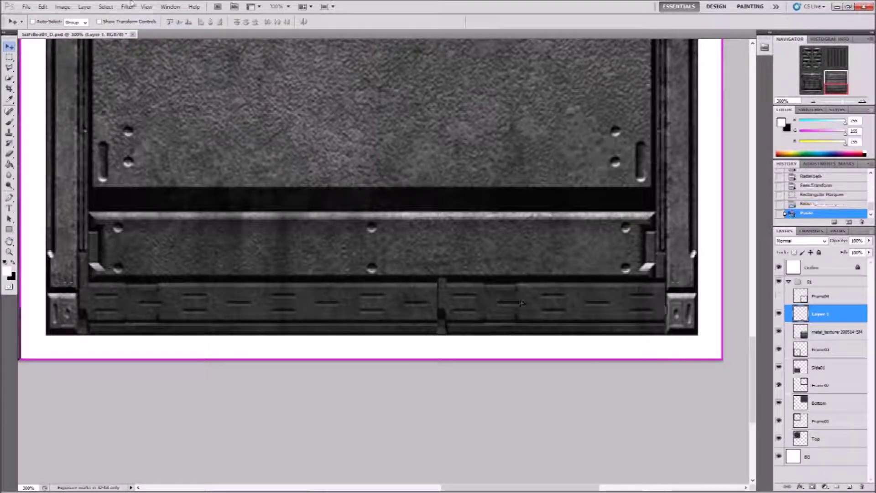
# Step: Flip the copied strip horizontally, align it with the far end of the metal texture's bottom strip and merge it into the texture layer
pyautogui.click(42, 7)
pyautogui.moveTo(110, 185)
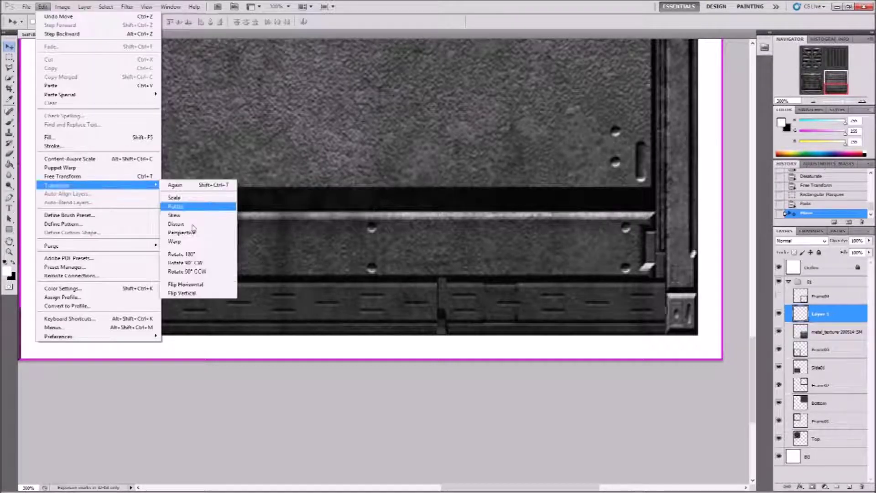
pyautogui.click(196, 284)
pyautogui.moveTo(636, 303); pyautogui.dragTo(641, 293)
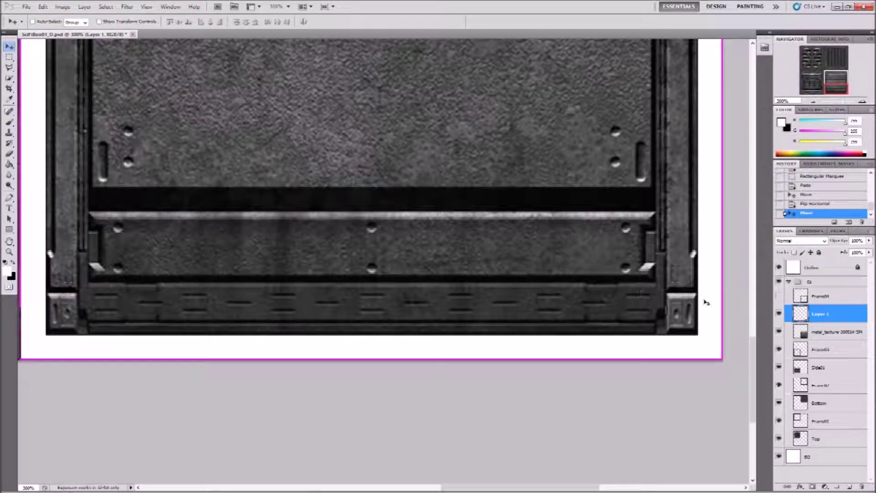
pyautogui.hotkey('ctrl', 'e')
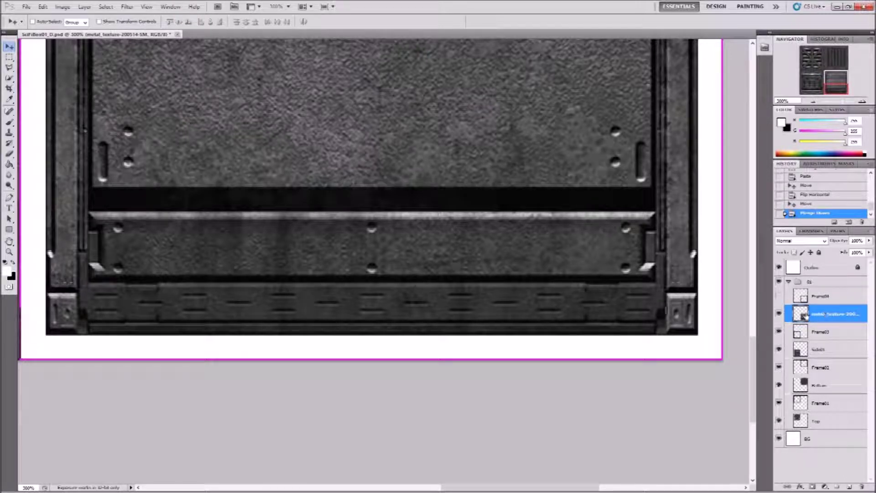
# Step: Rename the merged metal texture layer as Side02
pyautogui.moveTo(572, 277); pyautogui.dragTo(576, 318)
pyautogui.doubleClick(824, 314)
pyautogui.write('S')
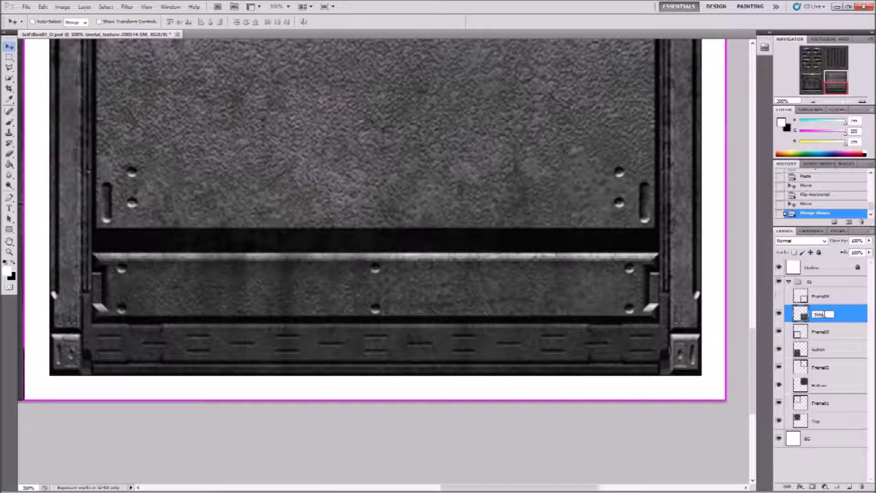
pyautogui.write('ide02')
pyautogui.press('Return')
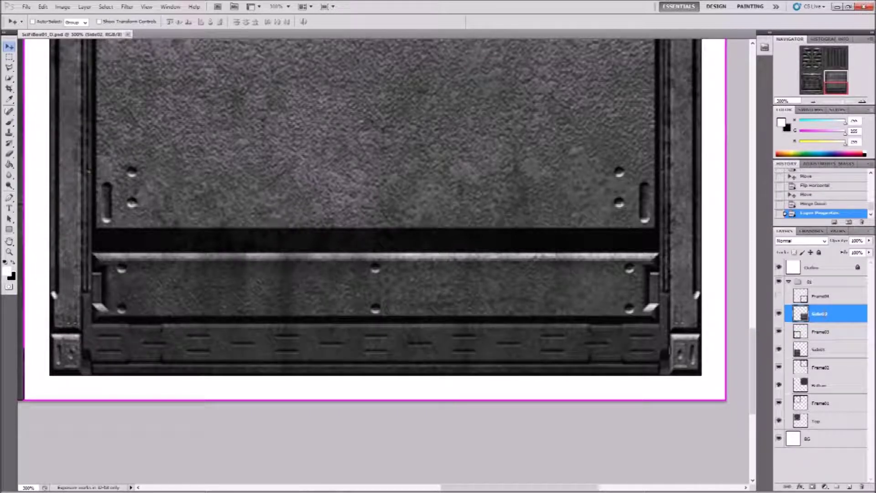
# Step: Show the Frame04 layer again, save the document and make Frame04 the active layer
pyautogui.click(779, 296)
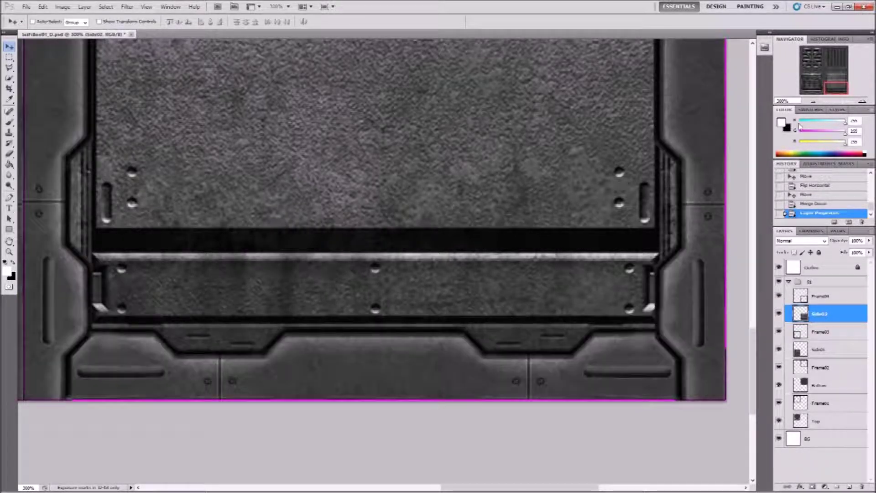
pyautogui.click(812, 101)
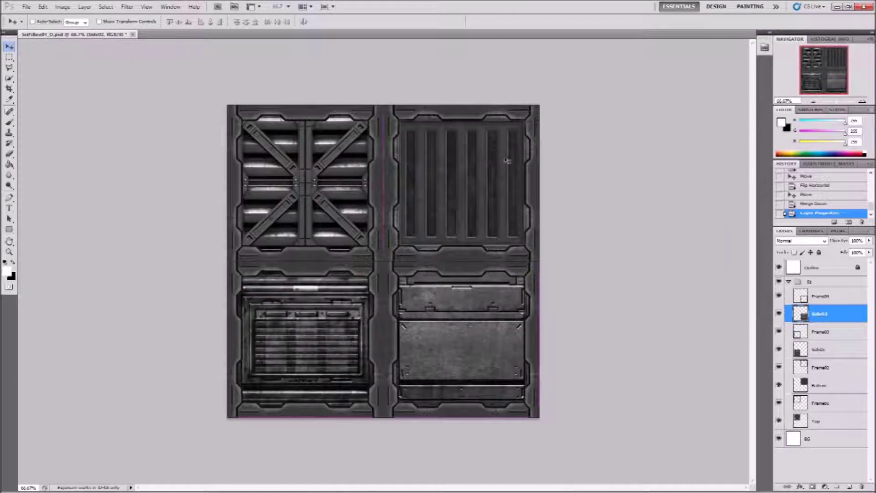
pyautogui.hotkey('ctrl', 's')
pyautogui.click(823, 298)
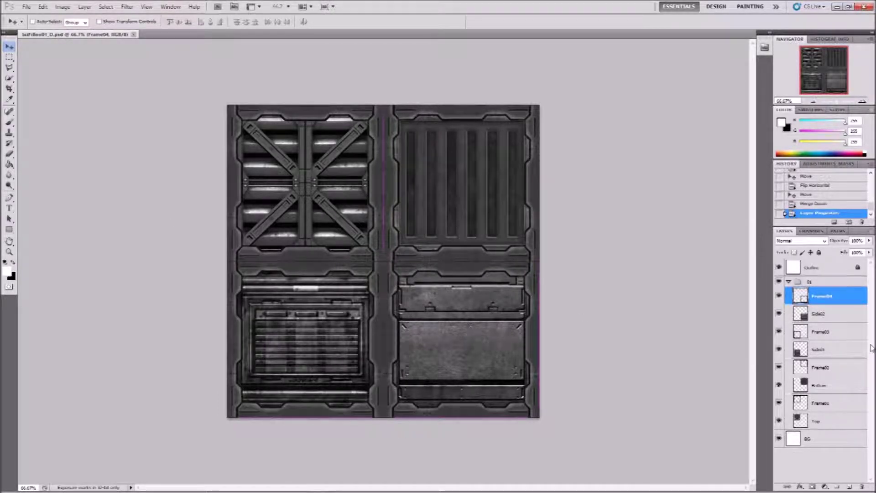
# Step: Toggle the Outline layer's visibility to compare the seams where the four frames meet with and without the guide lines
pyautogui.click(863, 101)
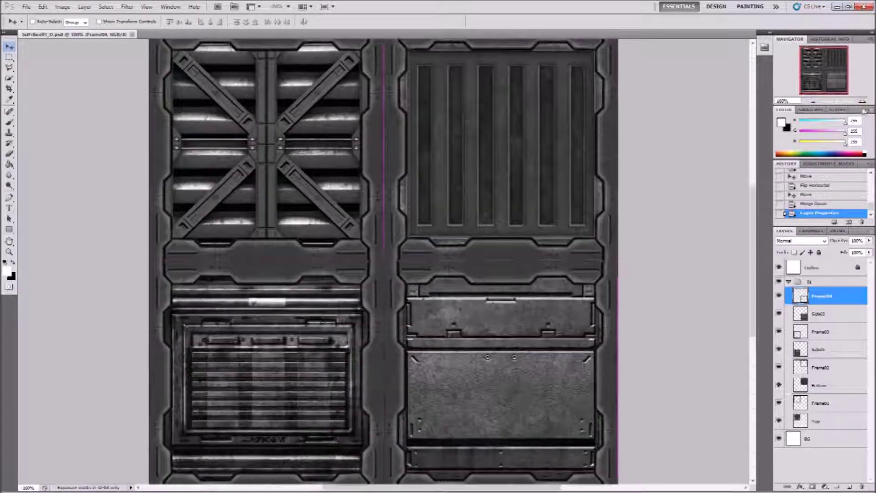
pyautogui.click(778, 269)
pyautogui.click(778, 268)
pyautogui.click(778, 269)
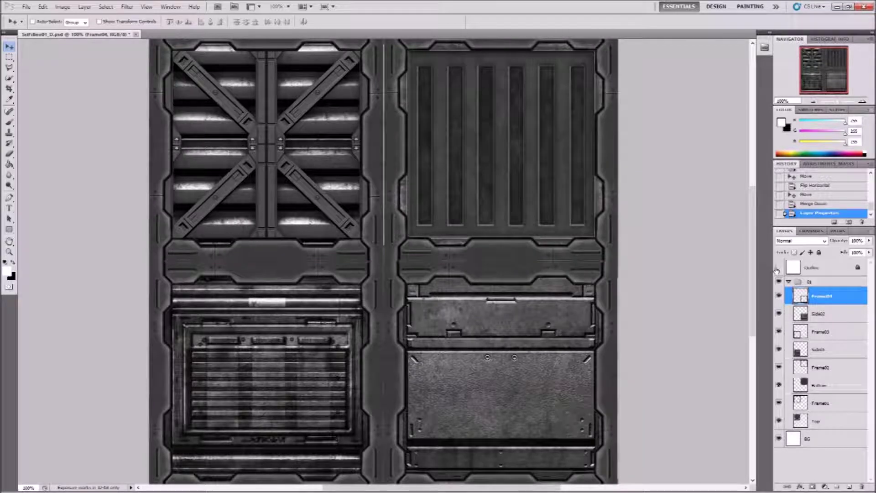
pyautogui.click(778, 269)
pyautogui.click(779, 268)
pyautogui.click(779, 269)
pyautogui.click(780, 270)
pyautogui.click(864, 102)
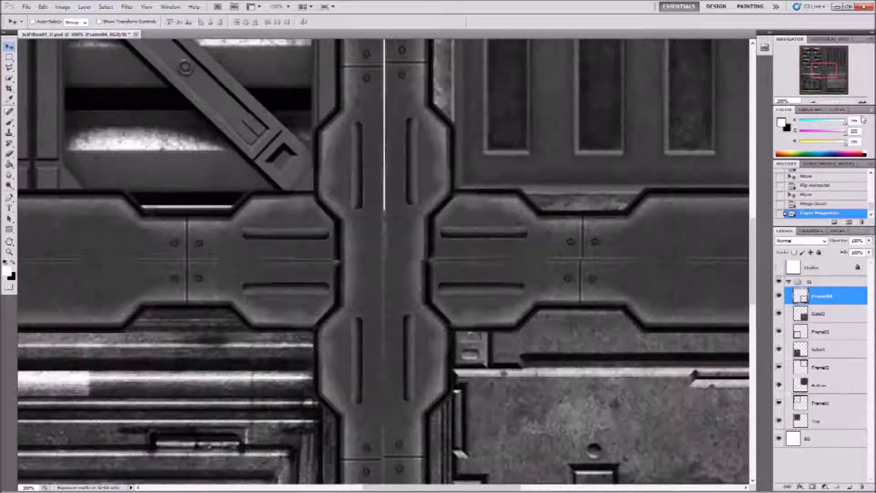
pyautogui.click(779, 268)
pyautogui.click(779, 268)
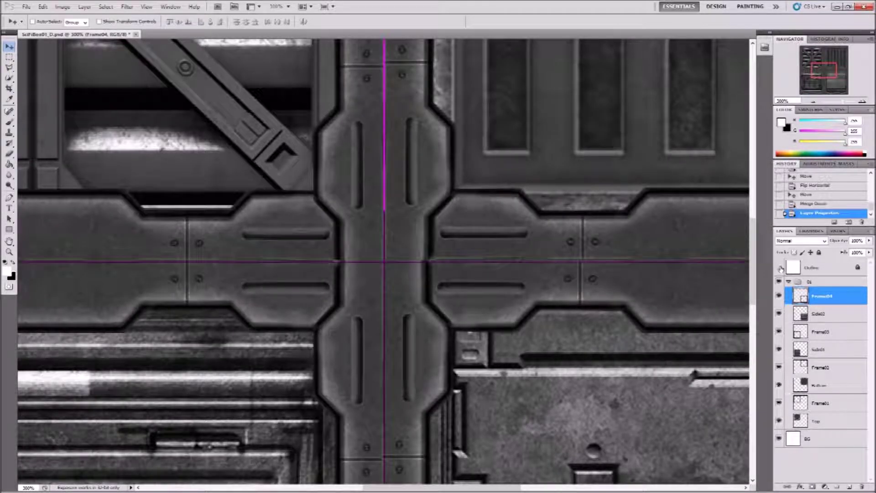
# Step: With the Outline layer hidden, move Frame02 slightly toward Frame01 to close the white gap between the two upper panels
pyautogui.moveTo(490, 179); pyautogui.dragTo(689, 187)
pyautogui.click(826, 403)
pyautogui.moveTo(483, 202); pyautogui.dragTo(467, 193)
pyautogui.moveTo(630, 211); pyautogui.dragTo(508, 200)
pyautogui.hscroll(3, 508, 199)
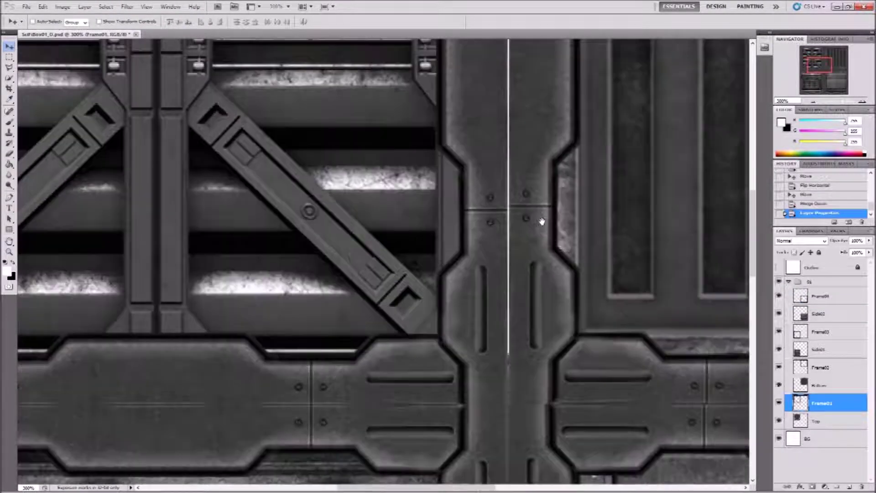
pyautogui.rightClick(544, 130)
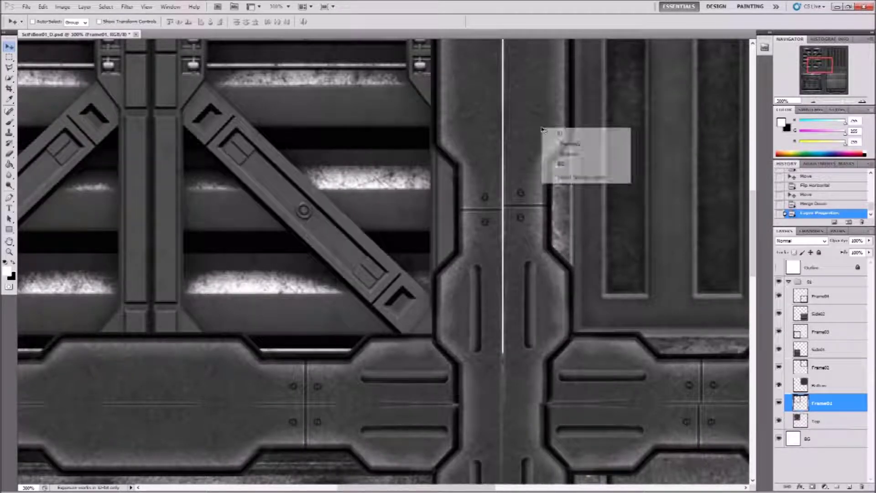
pyautogui.click(566, 142)
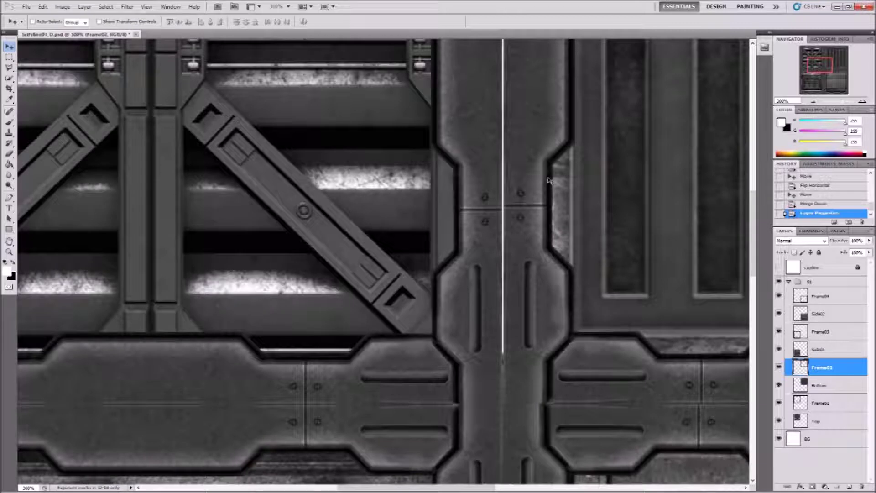
pyautogui.moveTo(548, 178); pyautogui.dragTo(543, 179)
# Step: Turn off snapping and stretch Frame02's outer side edge to about 100.1% width so it reaches the canvas edge
pyautogui.moveTo(625, 227); pyautogui.dragTo(546, 156)
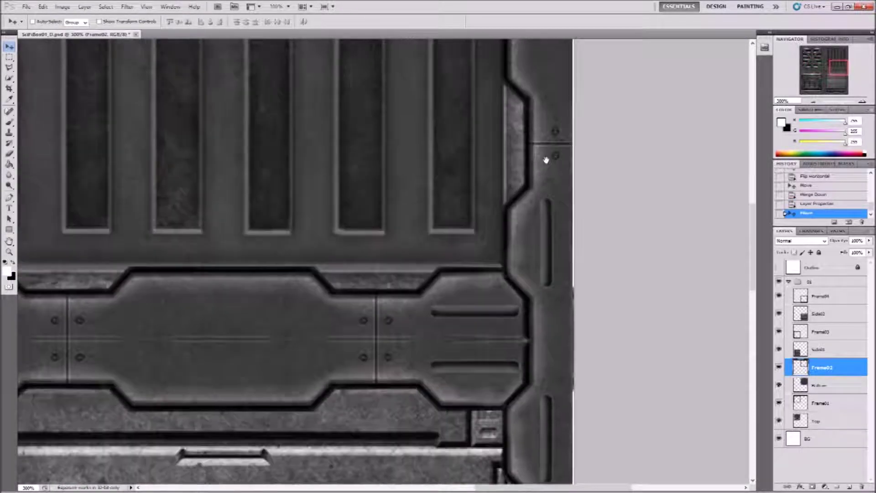
pyautogui.hotkey('ctrl', 't')
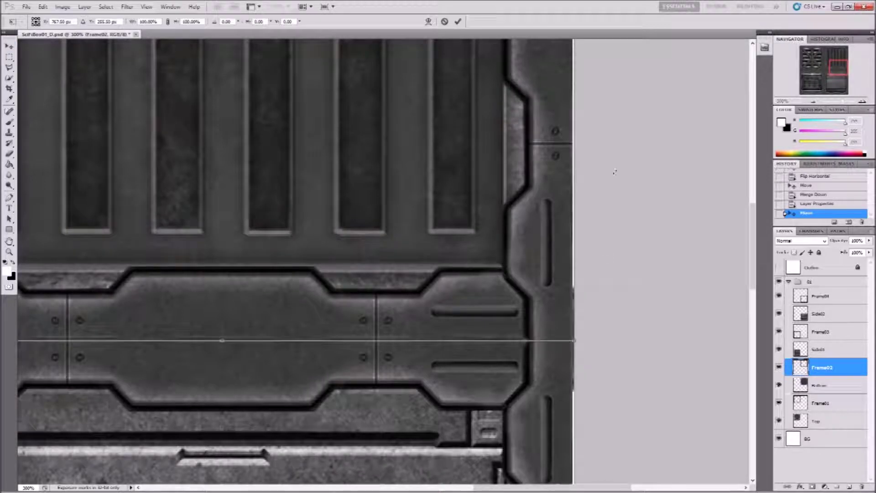
pyautogui.scroll(5, 616, 258)
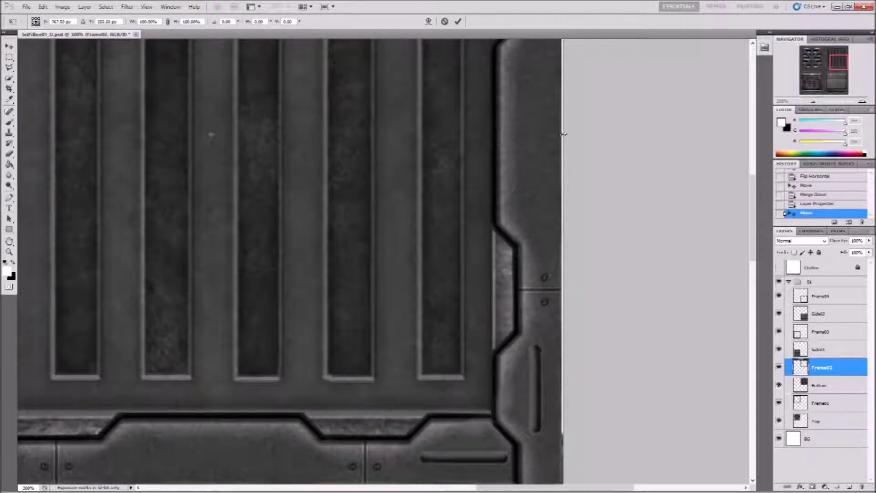
pyautogui.moveTo(564, 135); pyautogui.dragTo(562, 135)
pyautogui.moveTo(565, 134); pyautogui.dragTo(569, 135)
pyautogui.moveTo(569, 323); pyautogui.dragTo(629, 92)
pyautogui.moveTo(643, 390); pyautogui.dragTo(657, 283)
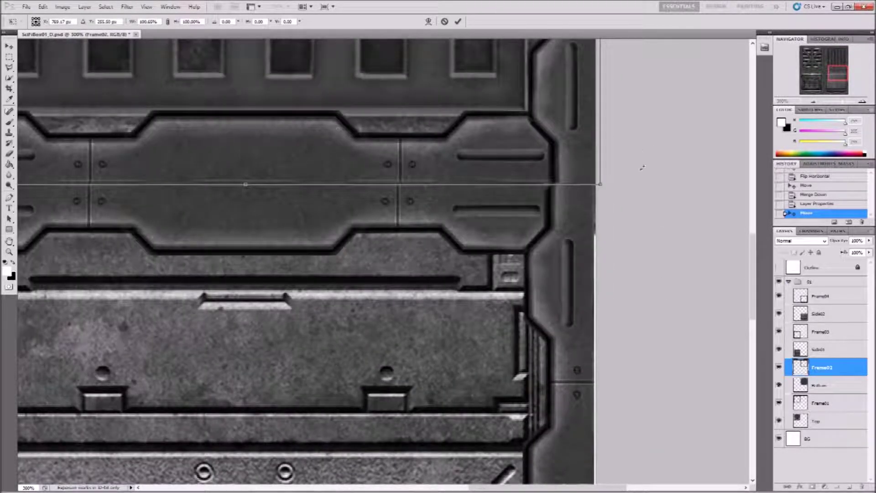
pyautogui.click(154, 7)
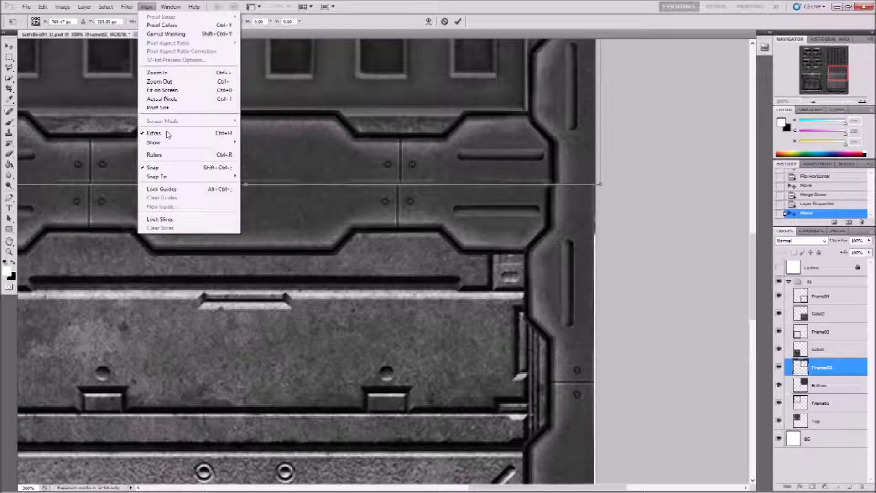
pyautogui.click(183, 169)
pyautogui.moveTo(655, 107); pyautogui.dragTo(633, 421)
pyautogui.moveTo(578, 147); pyautogui.dragTo(574, 147)
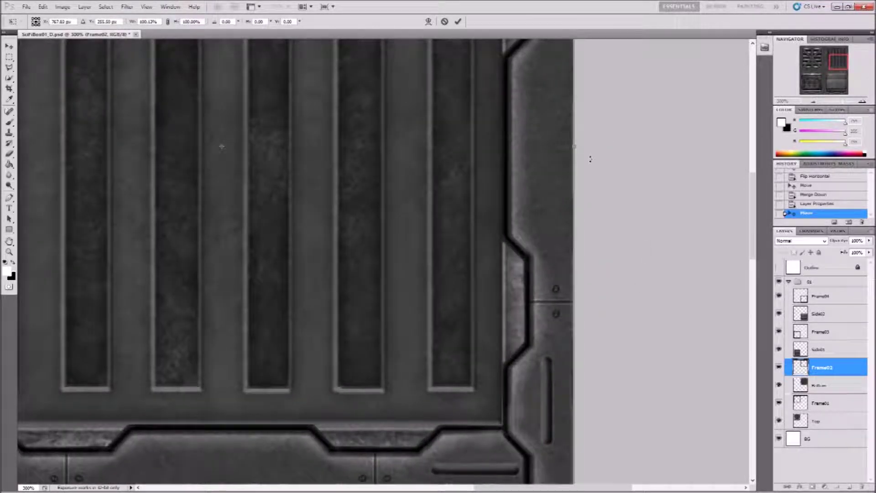
pyautogui.press('Return')
# Step: Stretch Frame04's outer side edge to about 100.1% width to cover the white line at the canvas edge
pyautogui.scroll(-5, 567, 262)
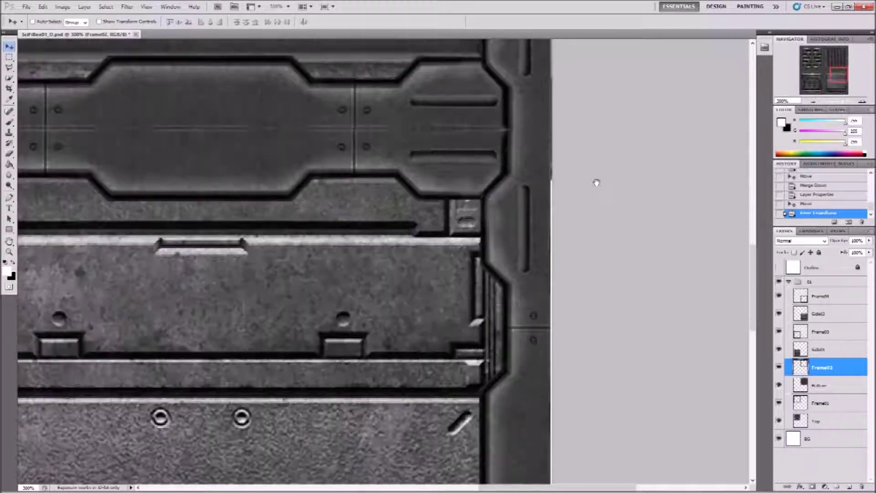
pyautogui.rightClick(538, 207)
pyautogui.click(582, 220)
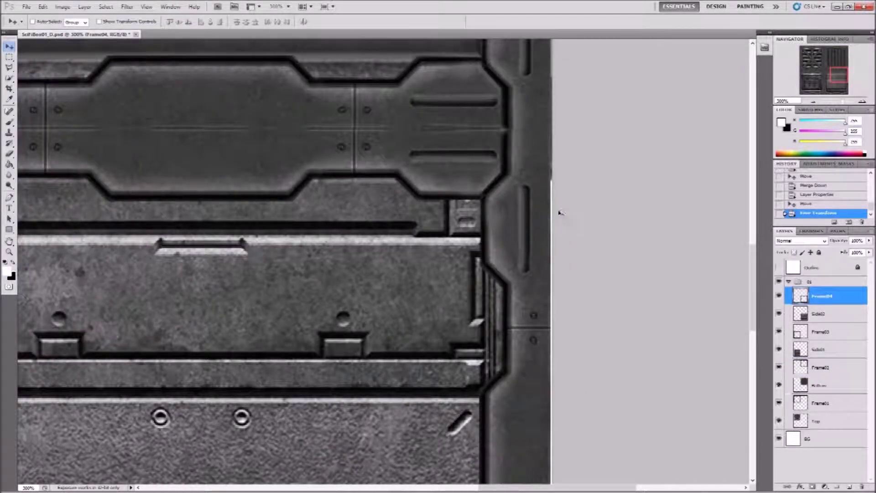
pyautogui.scroll(-2, 516, 292)
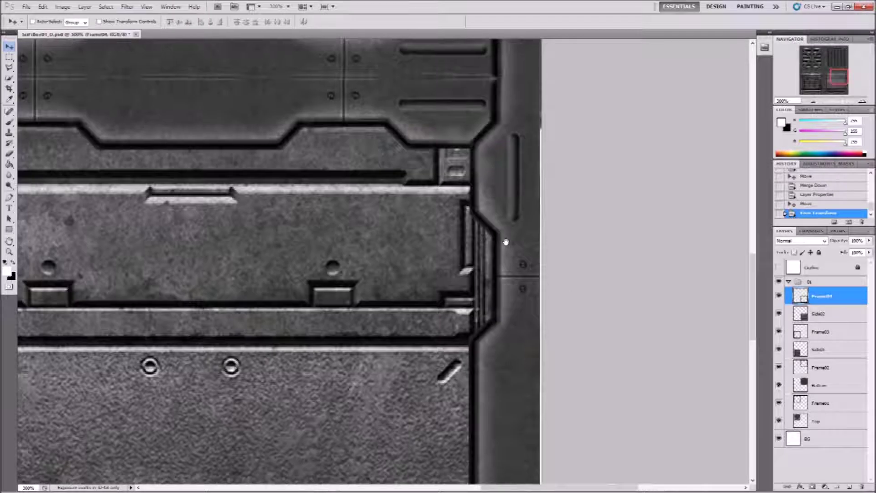
pyautogui.hotkey('ctrl', 't')
pyautogui.moveTo(582, 404); pyautogui.dragTo(549, 210)
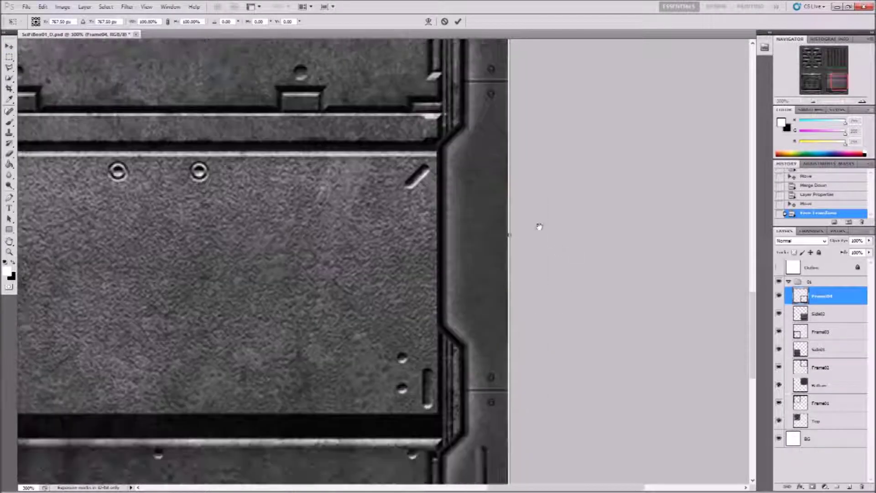
pyautogui.moveTo(510, 235); pyautogui.dragTo(511, 235)
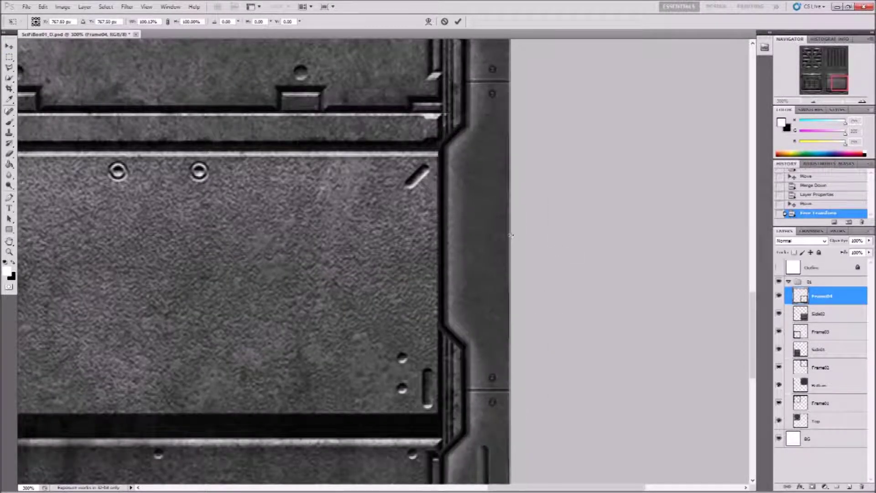
pyautogui.press('Return')
# Step: Examine the remaining seams and outer edges of the frames for white gaps
pyautogui.moveTo(65, 257); pyautogui.dragTo(625, 249)
pyautogui.moveTo(183, 127); pyautogui.dragTo(501, 201)
pyautogui.moveTo(183, 132); pyautogui.dragTo(506, 292)
pyautogui.moveTo(450, 135); pyautogui.dragTo(365, 447)
pyautogui.moveTo(539, 137); pyautogui.dragTo(451, 479)
pyautogui.moveTo(500, 317); pyautogui.dragTo(475, 59)
pyautogui.moveTo(440, 457); pyautogui.dragTo(434, 82)
pyautogui.moveTo(438, 448); pyautogui.dragTo(467, 216)
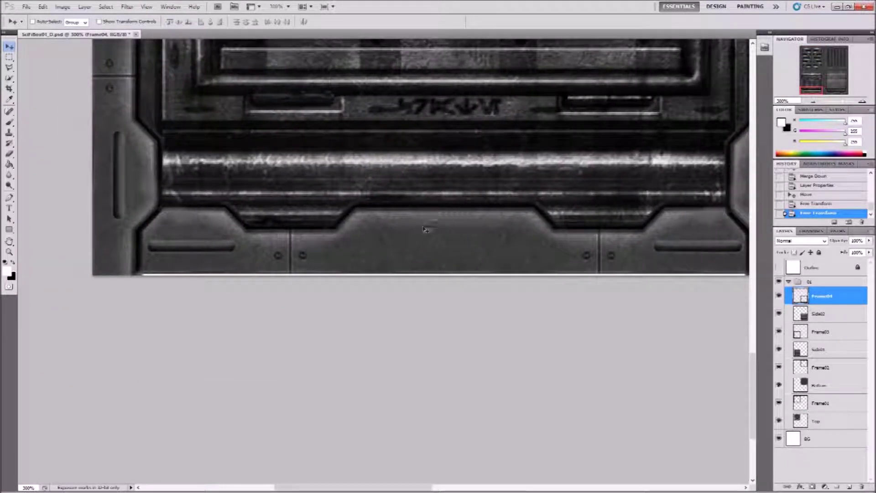
# Step: Stretch Frame03's lower edge down slightly to cover the white line along the canvas bottom
pyautogui.rightClick(423, 228)
pyautogui.click(460, 243)
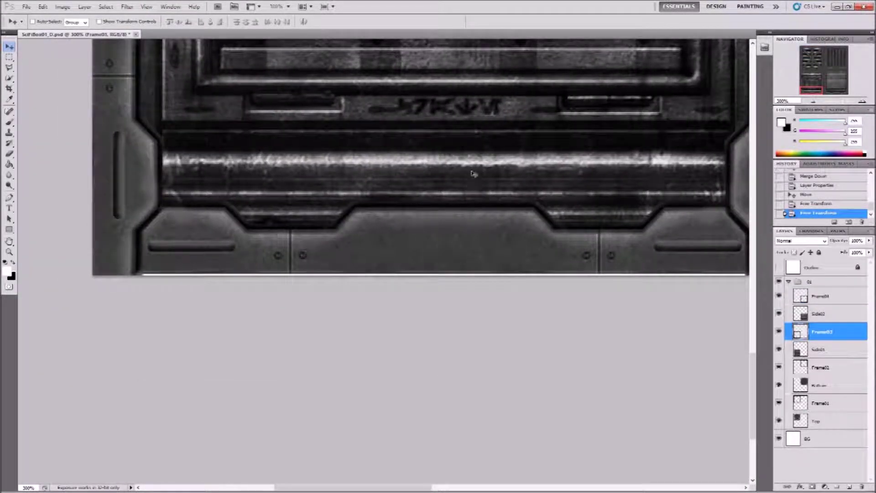
pyautogui.hotkey('ctrl', 't')
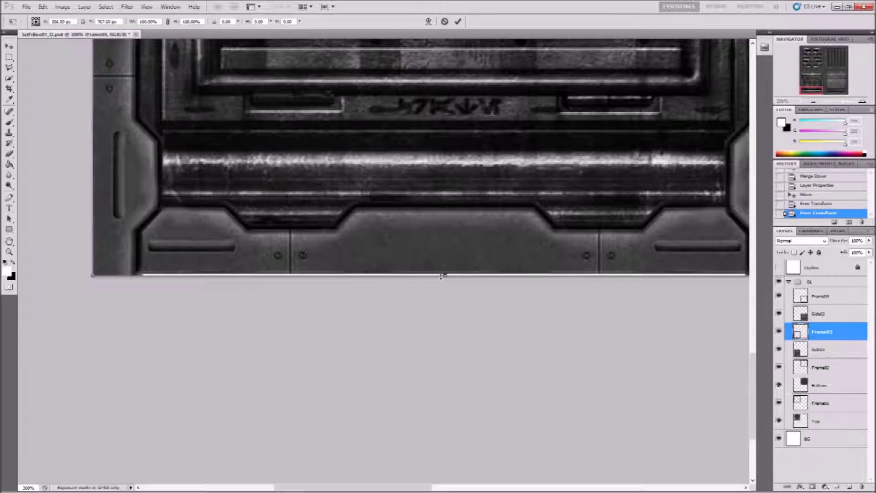
pyautogui.moveTo(441, 276); pyautogui.dragTo(439, 278)
pyautogui.press('Return')
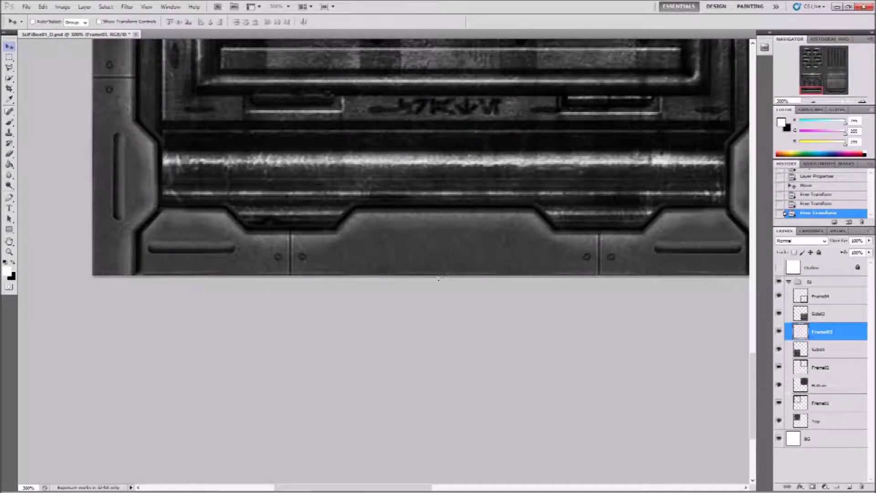
# Step: Stretch Frame04's lower edge down slightly to cover the white line along the canvas bottom
pyautogui.moveTo(535, 261); pyautogui.dragTo(140, 285)
pyautogui.moveTo(563, 248); pyautogui.dragTo(352, 256)
pyautogui.rightClick(466, 278)
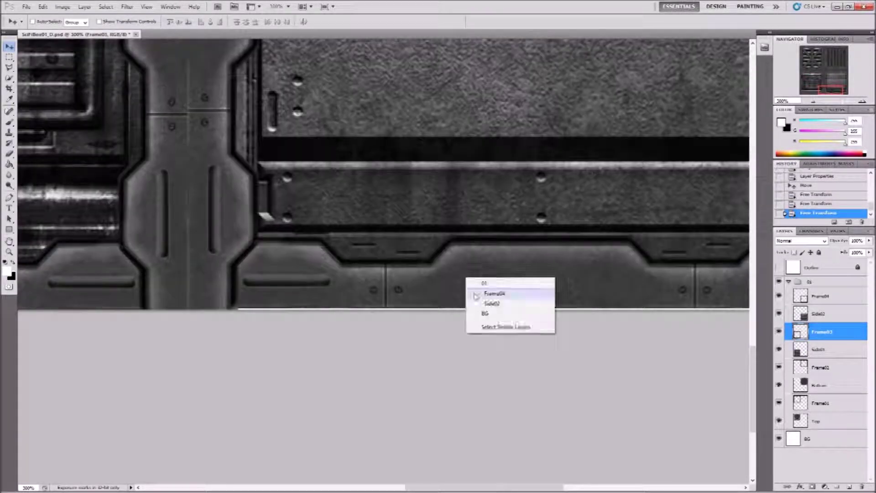
pyautogui.click(483, 292)
pyautogui.hscroll(4, 456, 278)
pyautogui.hotkey('ctrl', 't')
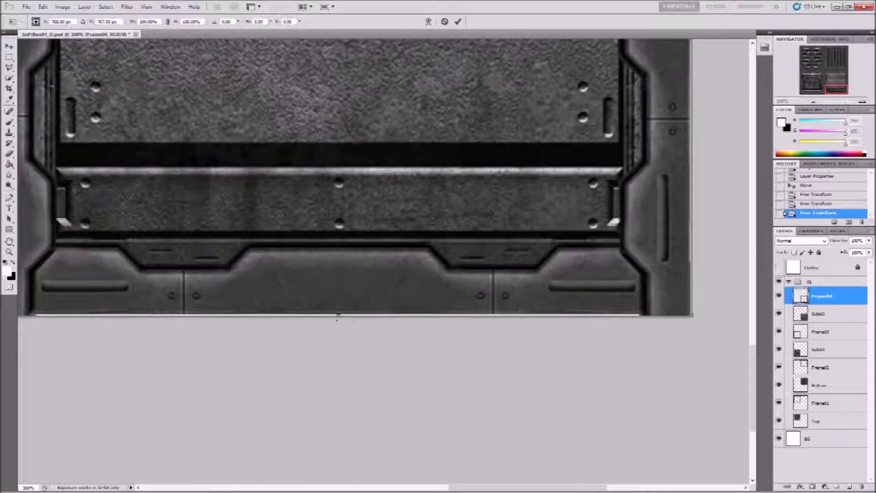
pyautogui.moveTo(338, 315); pyautogui.dragTo(337, 317)
pyautogui.press('Return')
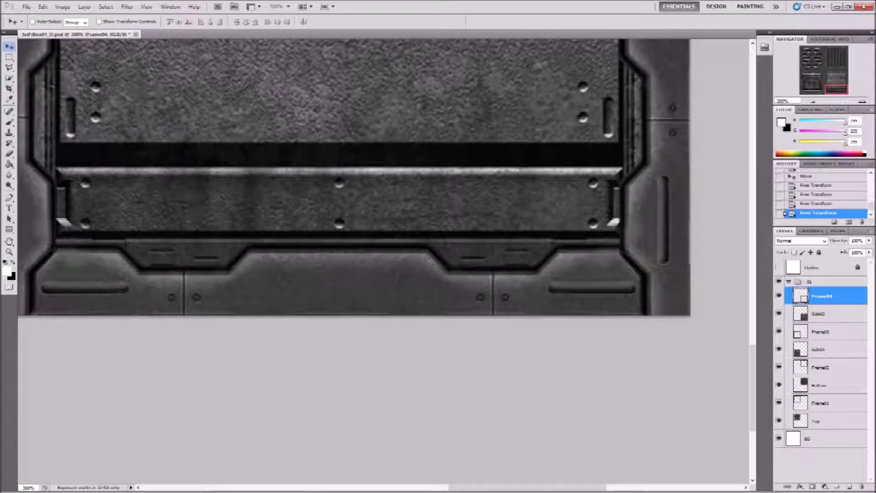
# Step: Save a Targa copy of the finished texture as SciFiBox01_D.tga in the Week03 folder, replacing the existing file
pyautogui.click(813, 101)
pyautogui.click(813, 101)
pyautogui.click(814, 101)
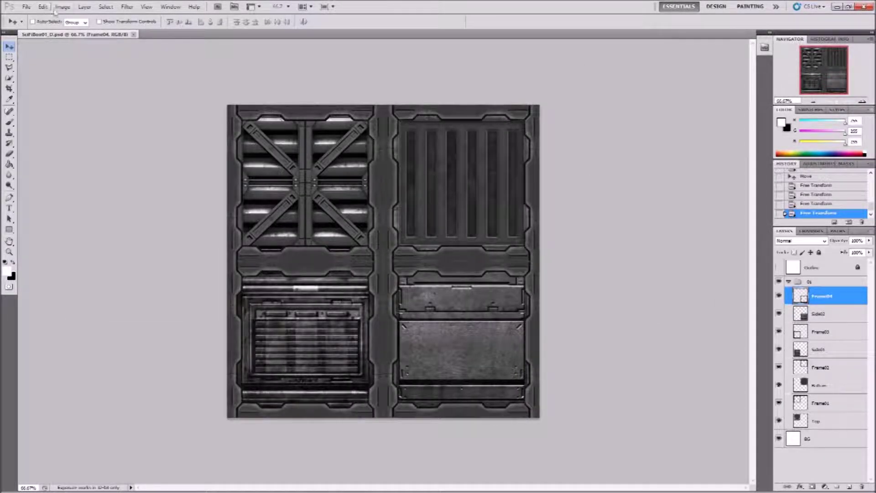
pyautogui.click(26, 6)
pyautogui.click(64, 146)
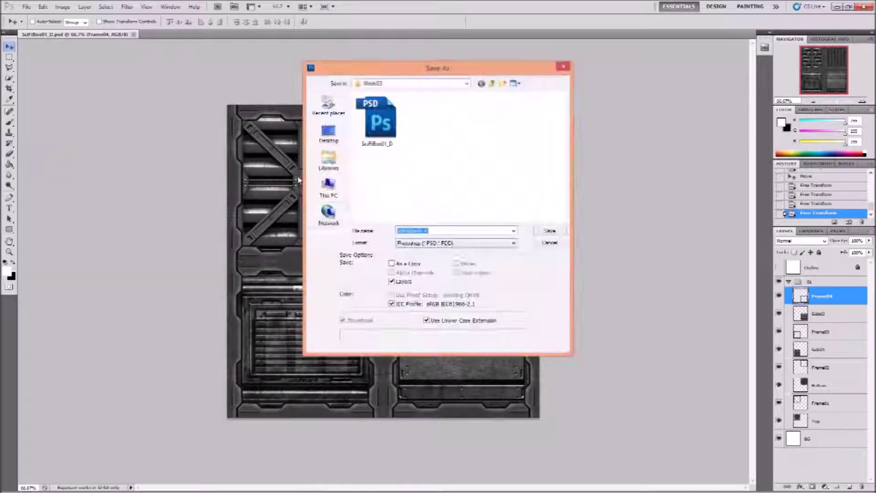
pyautogui.click(456, 243)
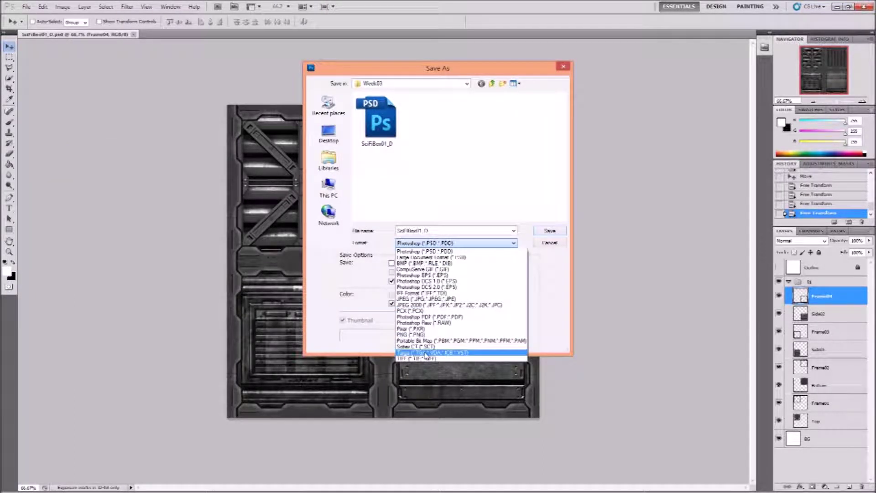
pyautogui.click(438, 352)
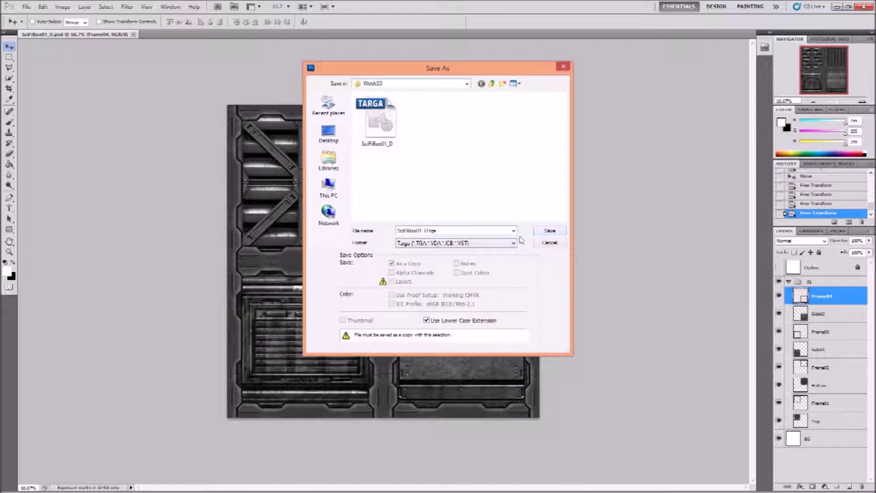
pyautogui.click(549, 231)
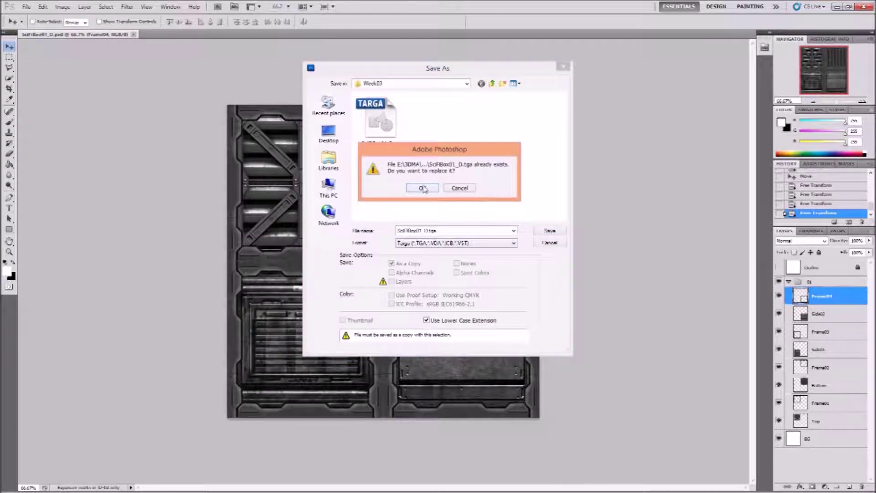
pyautogui.click(459, 187)
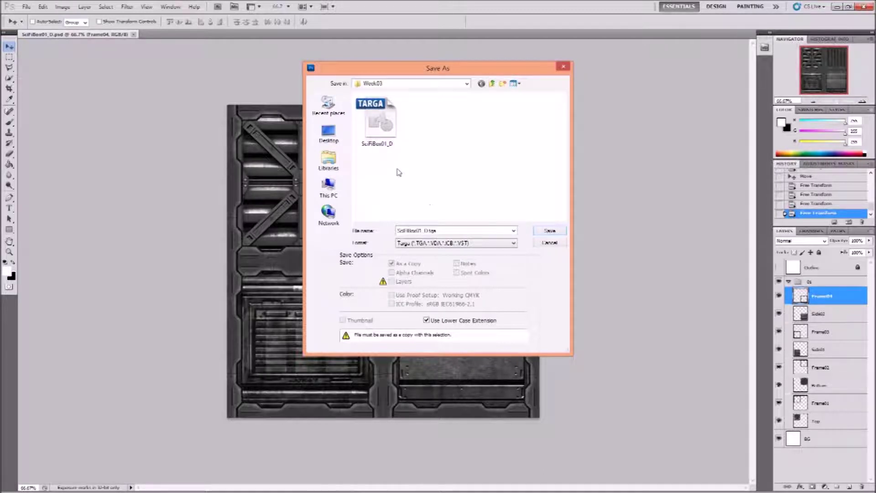
pyautogui.click(552, 230)
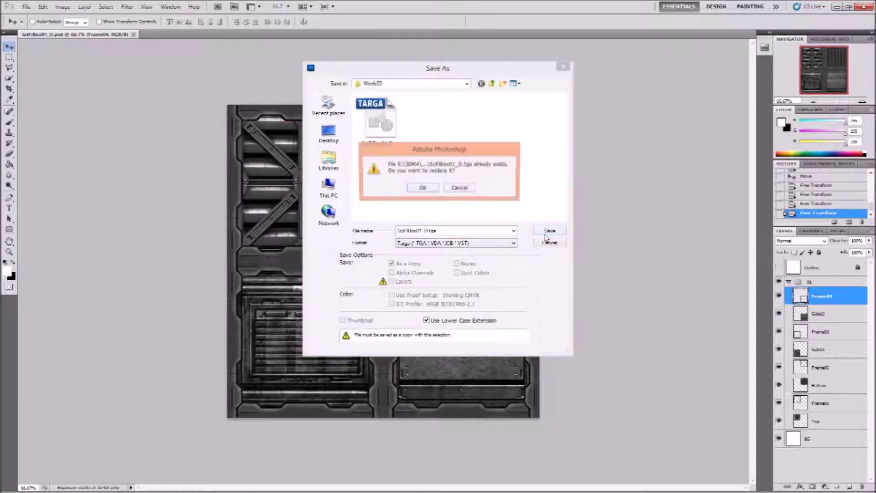
pyautogui.click(426, 190)
pyautogui.click(461, 166)
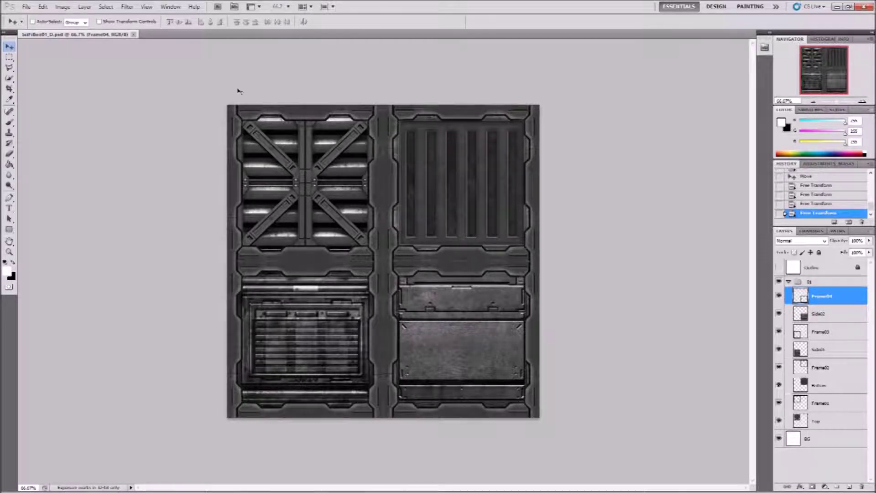
# Step: Switch to 3ds Max and leave the polygon selection level of the box's Unwrap UVW modifier
pyautogui.click(319, 484)
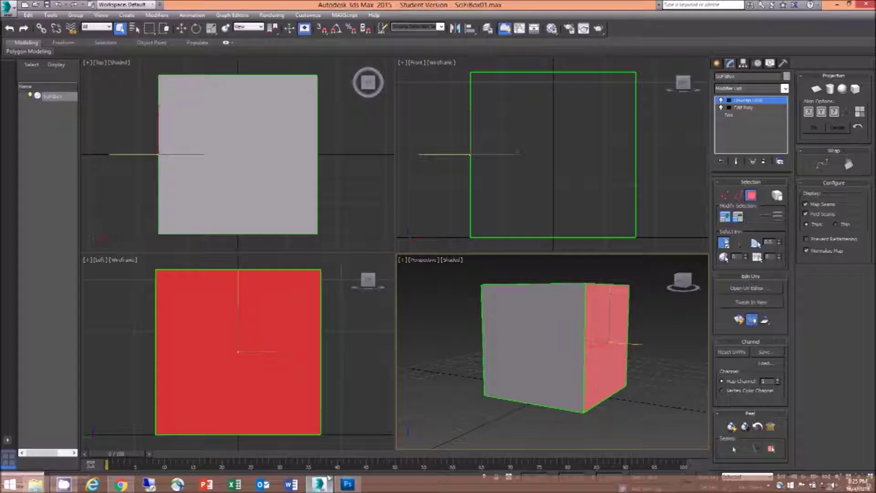
pyautogui.moveTo(525, 326); pyautogui.dragTo(572, 332)
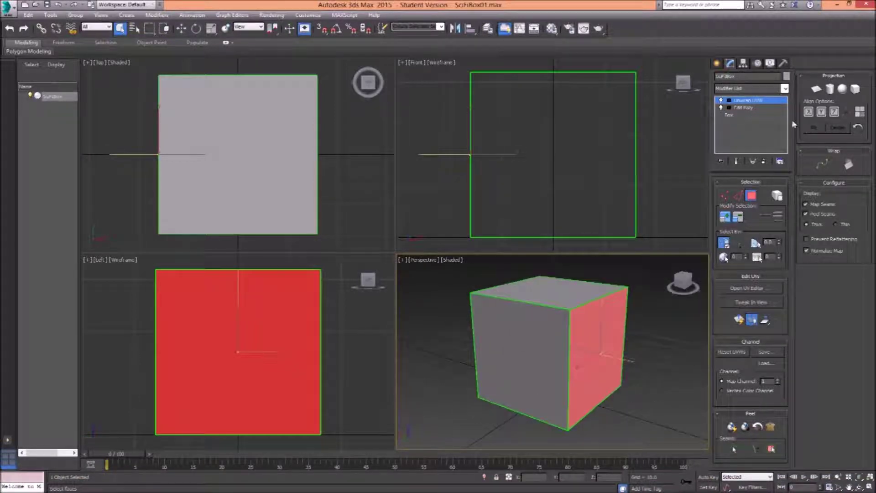
pyautogui.click(751, 101)
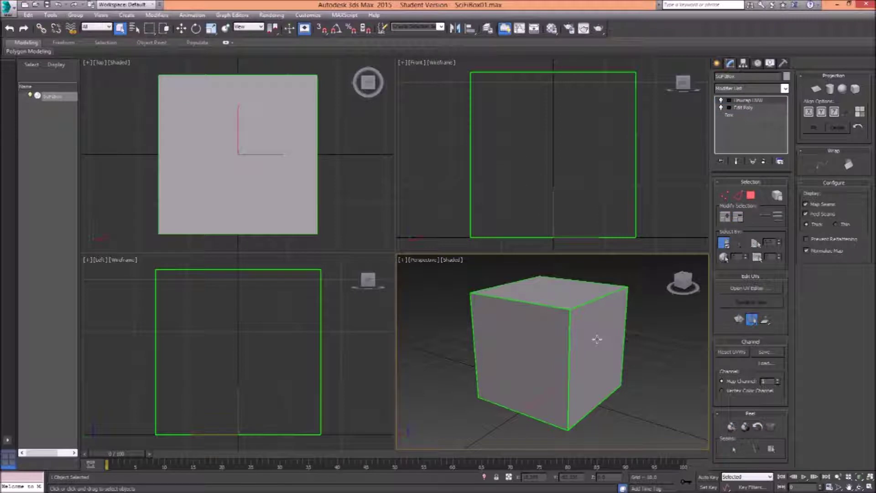
pyautogui.moveTo(592, 310); pyautogui.dragTo(587, 316)
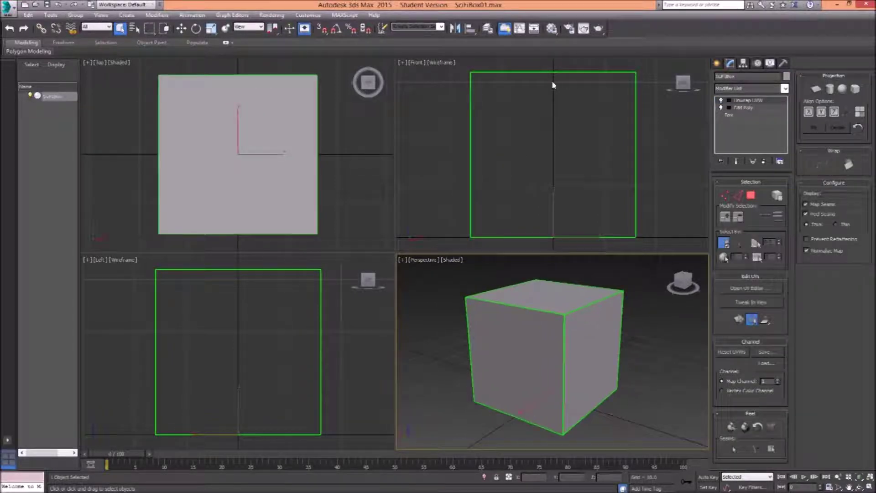
# Step: Open the Material Editor and replace the textured material in the first slot with a copy of the blank 02 - Default material
pyautogui.click(552, 30)
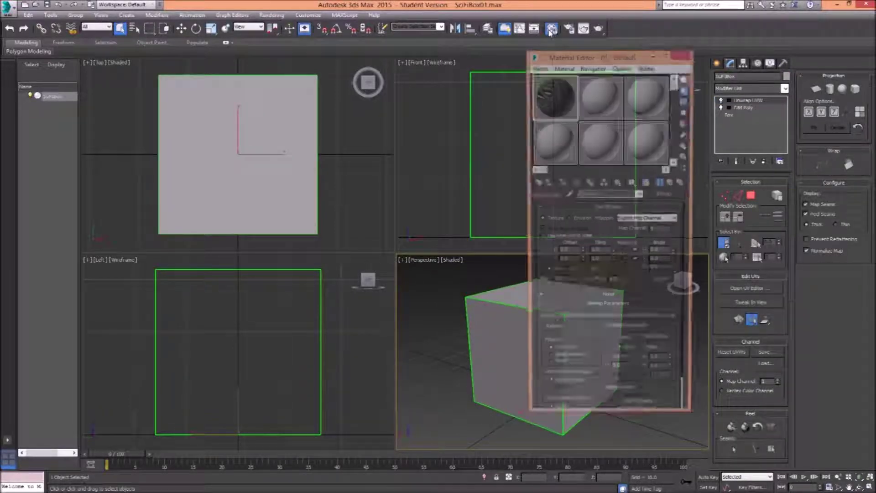
pyautogui.click(596, 90)
pyautogui.click(565, 97)
pyautogui.click(600, 96)
pyautogui.click(574, 96)
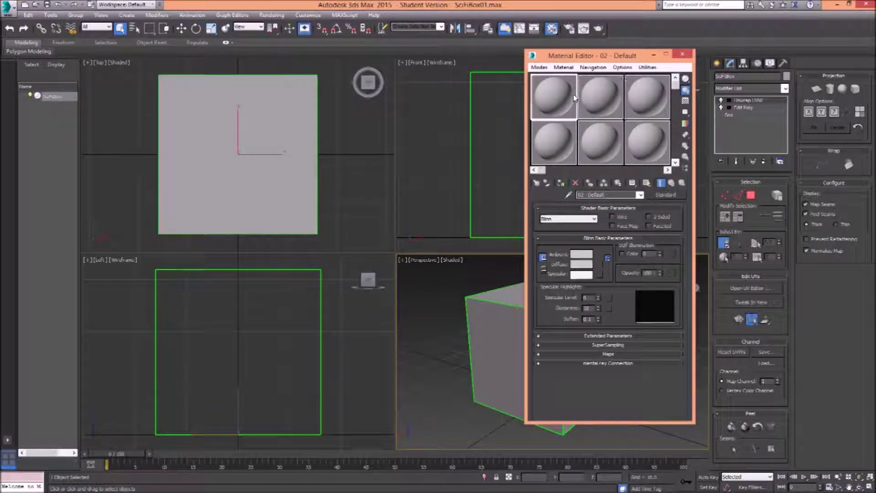
# Step: Load the SciFiBox01_D Targa file as the material's diffuse bitmap and preview the image
pyautogui.click(602, 265)
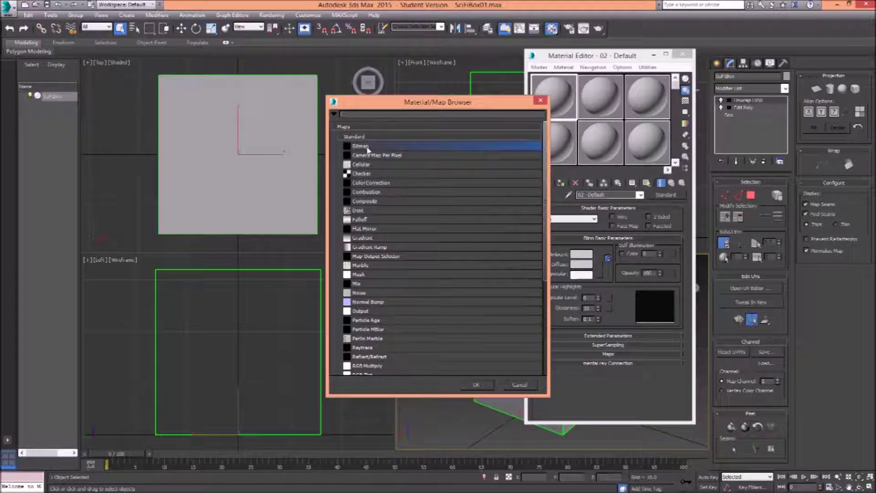
pyautogui.click(477, 385)
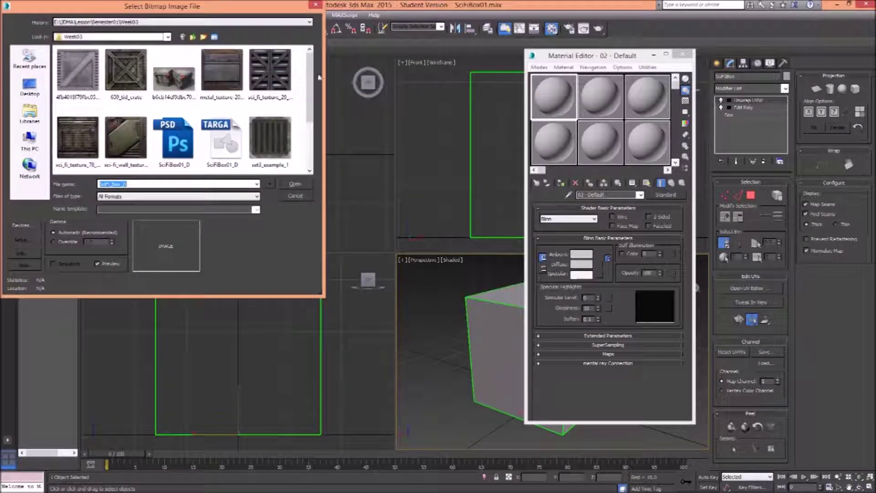
pyautogui.scroll(-1, 310, 87)
pyautogui.click(219, 116)
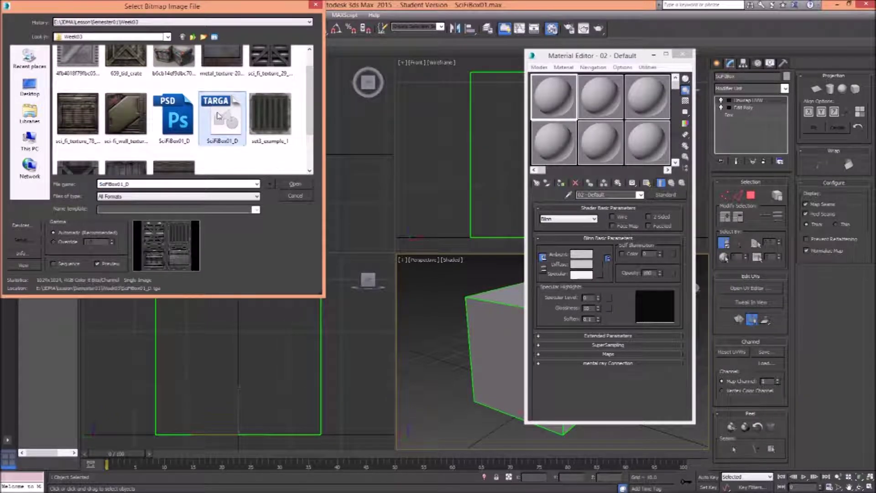
pyautogui.click(296, 184)
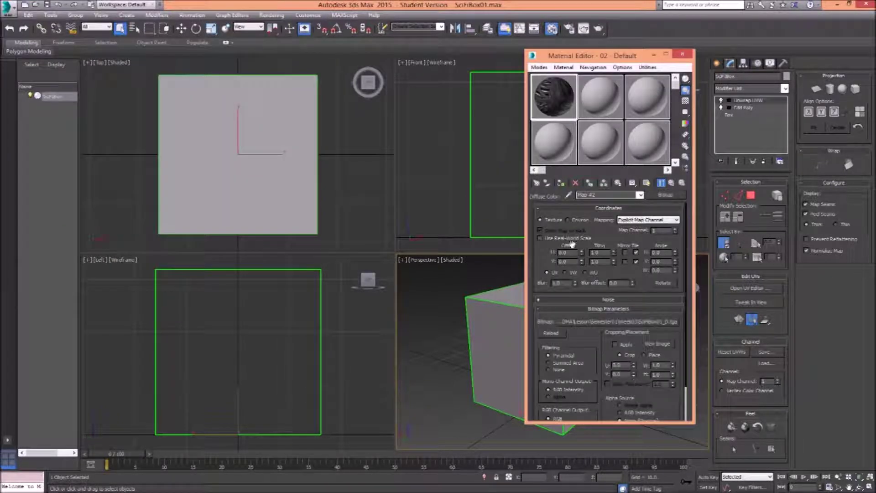
pyautogui.click(660, 345)
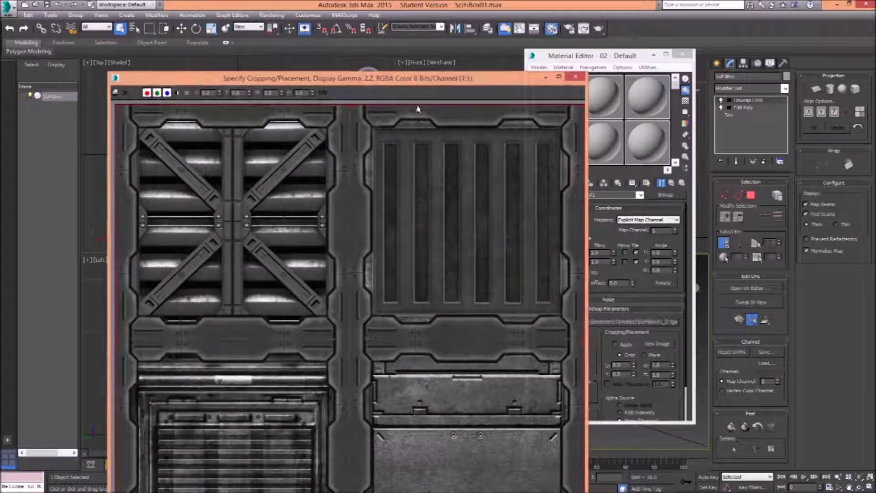
pyautogui.moveTo(419, 81); pyautogui.dragTo(403, 40)
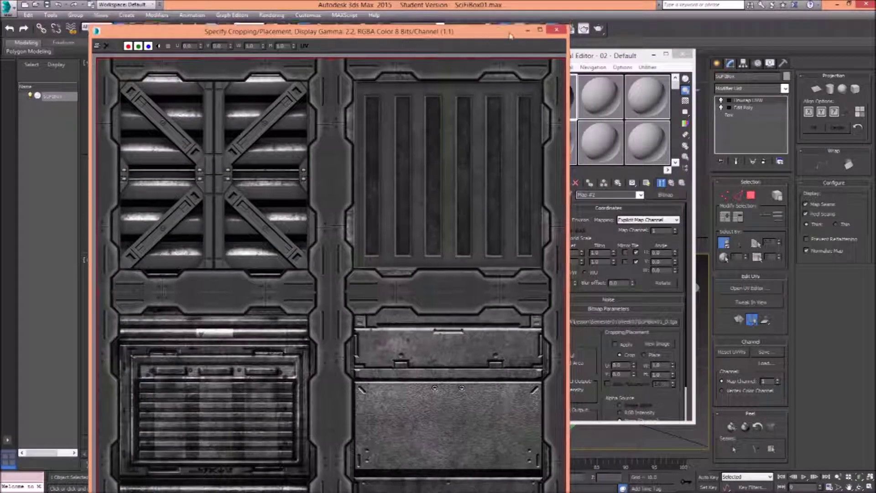
pyautogui.click(557, 30)
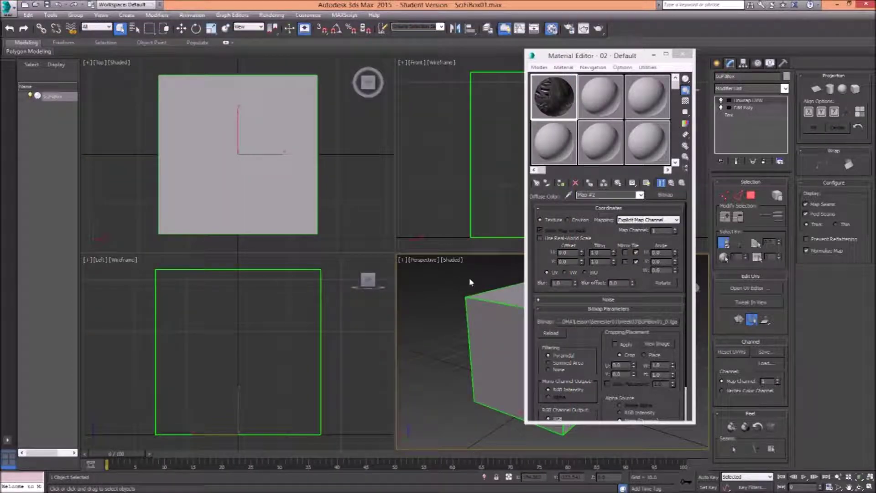
# Step: Assign the textured material to the box and show its map in the maximized shaded Perspective viewport
pyautogui.moveTo(463, 282); pyautogui.dragTo(454, 280)
pyautogui.hotkey('alt', 'w')
pyautogui.moveTo(383, 211); pyautogui.dragTo(380, 221)
pyautogui.moveTo(434, 129); pyautogui.dragTo(404, 159)
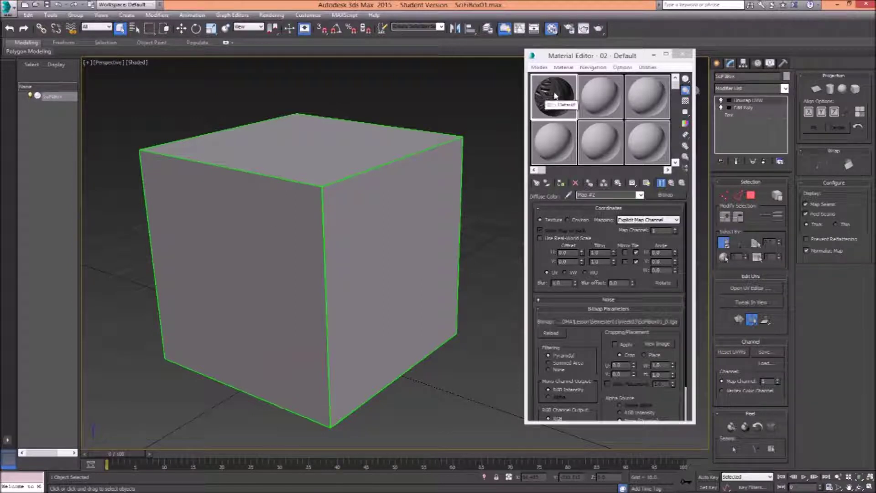
pyautogui.click(561, 184)
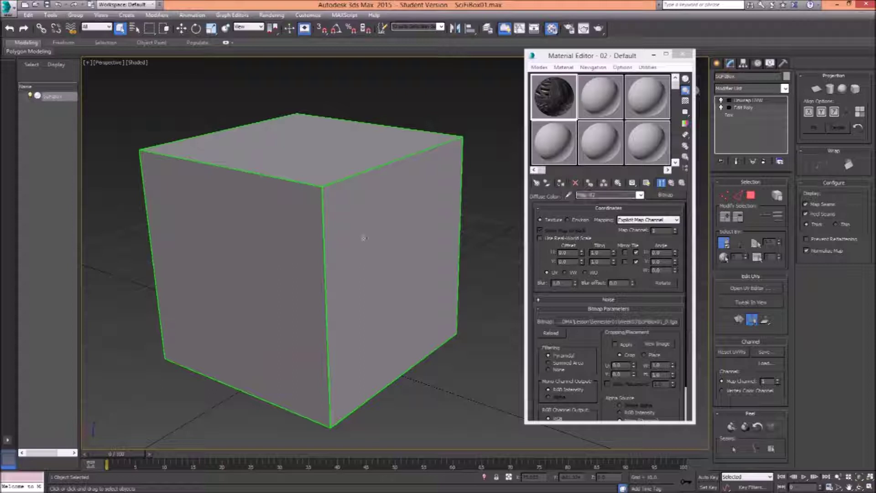
pyautogui.click(564, 104)
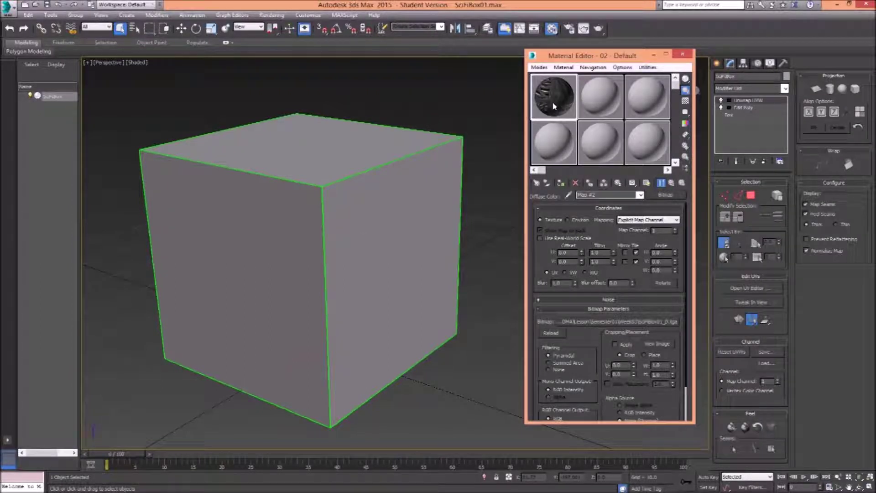
pyautogui.click(561, 183)
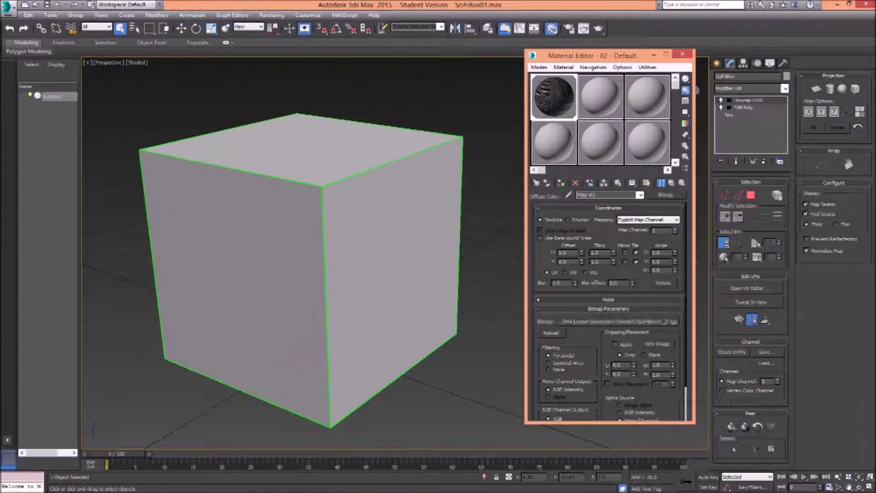
pyautogui.click(647, 183)
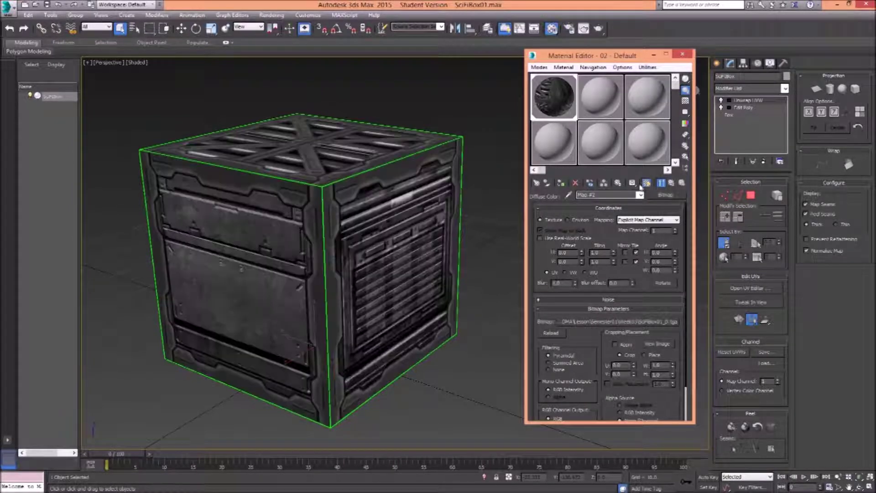
# Step: Deselect the box, close the Material Editor, and examine the textured box in the Perspective view
pyautogui.click(508, 140)
pyautogui.moveTo(384, 220); pyautogui.dragTo(372, 198)
pyautogui.moveTo(429, 179); pyautogui.dragTo(420, 176)
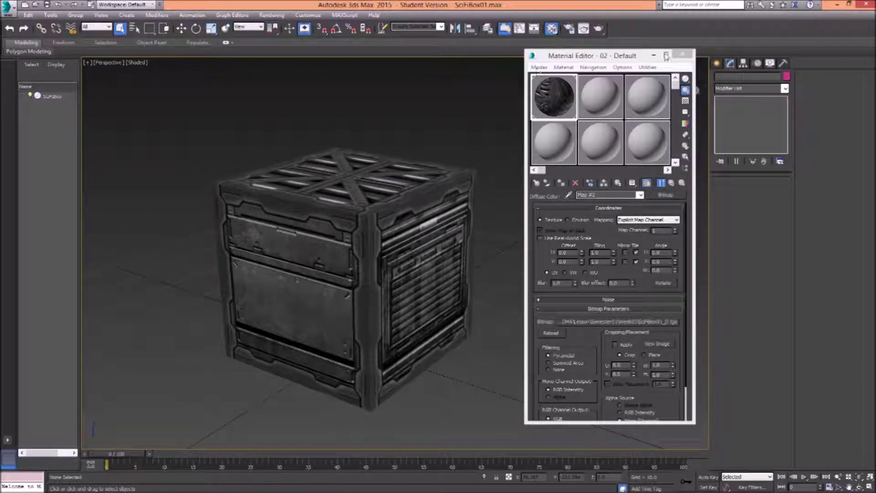
pyautogui.click(682, 55)
pyautogui.moveTo(528, 166); pyautogui.dragTo(431, 217)
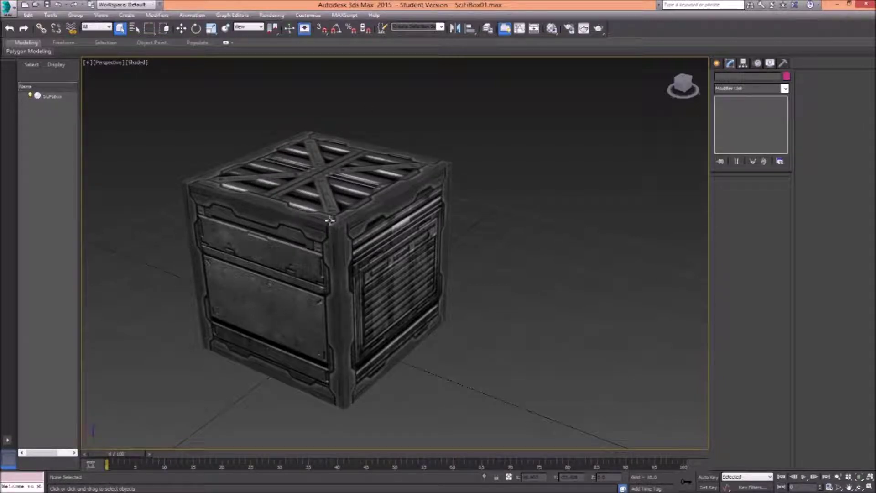
pyautogui.moveTo(590, 192); pyautogui.dragTo(655, 183)
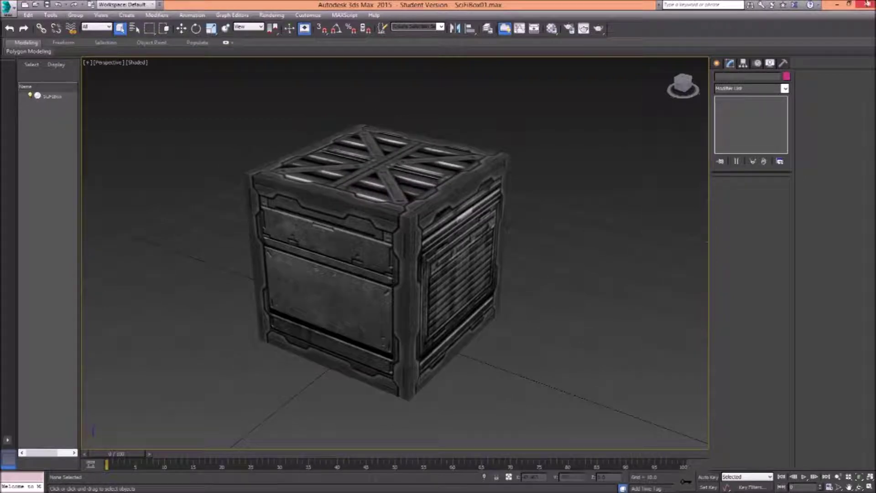
# Step: Examine the box's textured faces and frame edges up close from several angles in 3ds Max
pyautogui.click(836, 4)
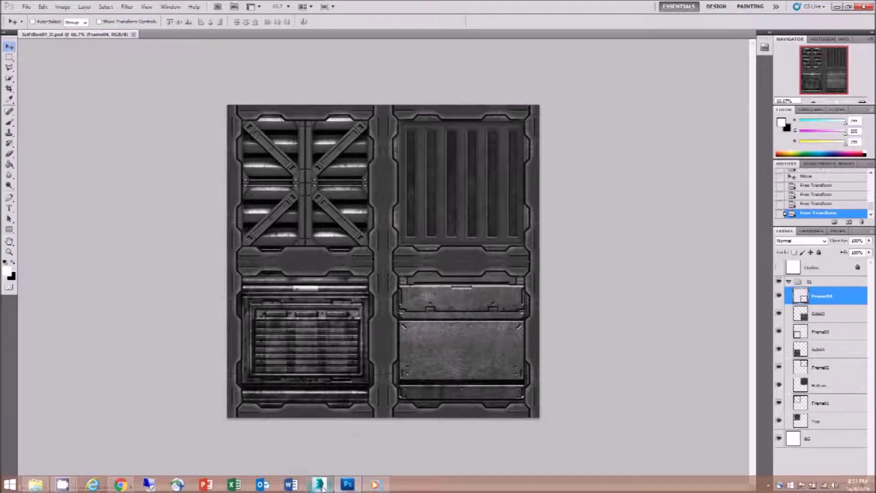
pyautogui.click(322, 484)
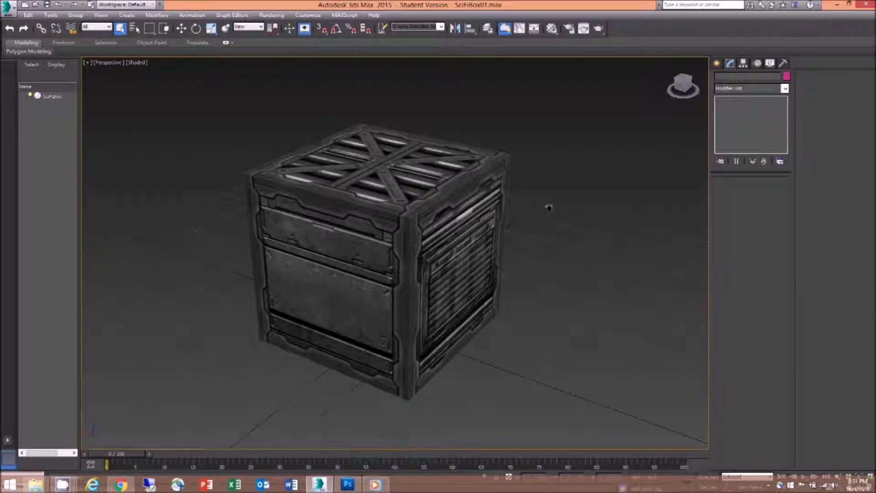
pyautogui.scroll(-2, 549, 207)
pyautogui.scroll(6, 461, 264)
pyautogui.moveTo(461, 264); pyautogui.dragTo(333, 276)
pyautogui.moveTo(465, 274); pyautogui.dragTo(463, 205)
pyautogui.scroll(-5, 423, 239)
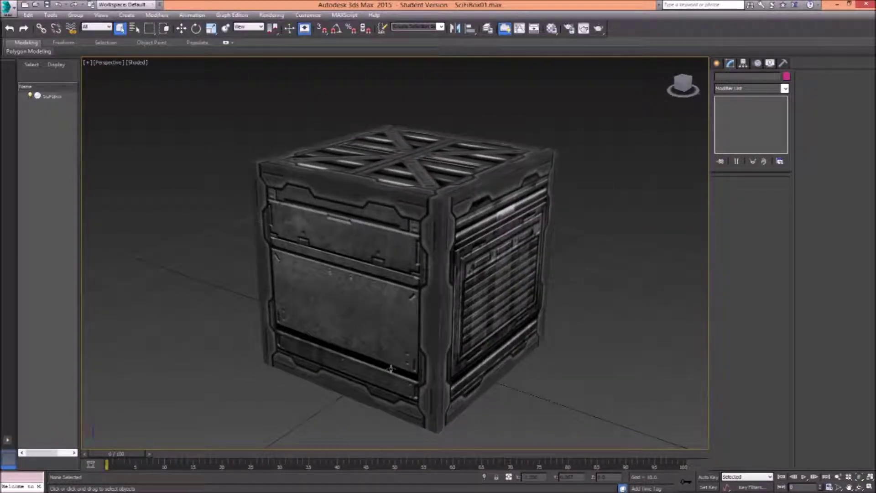
# Step: Switch to Photoshop and examine the texture's panels and frames up close, comparing them with the textured box in 3ds Max
pyautogui.moveTo(324, 486)
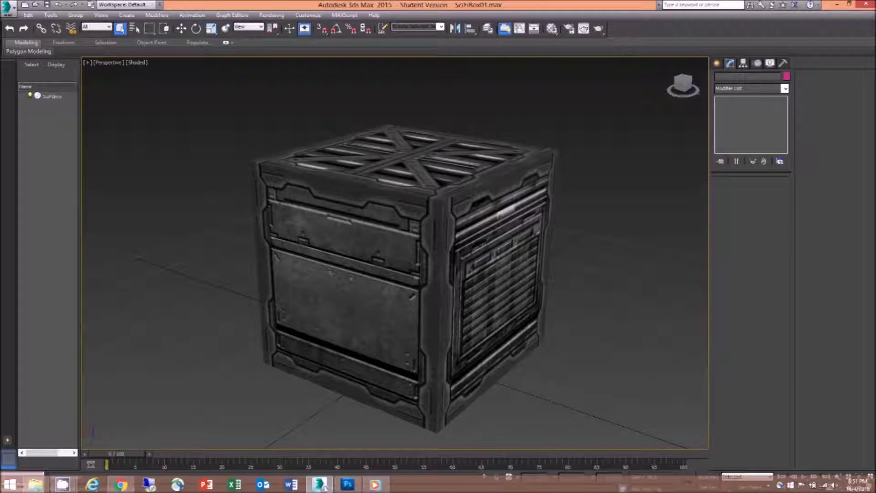
pyautogui.click(349, 486)
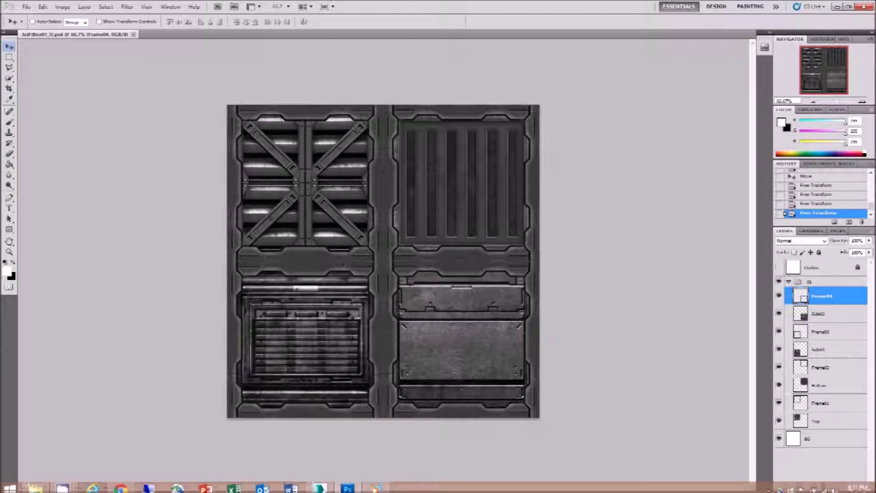
pyautogui.hotkey('ctrl', '+')
pyautogui.hotkey('ctrl', '+')
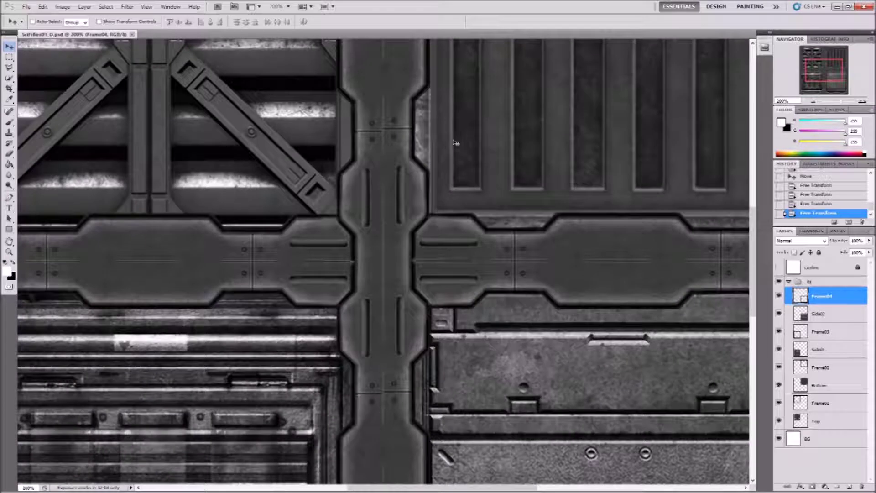
pyautogui.moveTo(455, 142); pyautogui.dragTo(604, 330)
pyautogui.moveTo(414, 149); pyautogui.dragTo(520, 281)
pyautogui.moveTo(453, 292); pyautogui.dragTo(452, 228)
pyautogui.moveTo(511, 283); pyautogui.dragTo(477, 233)
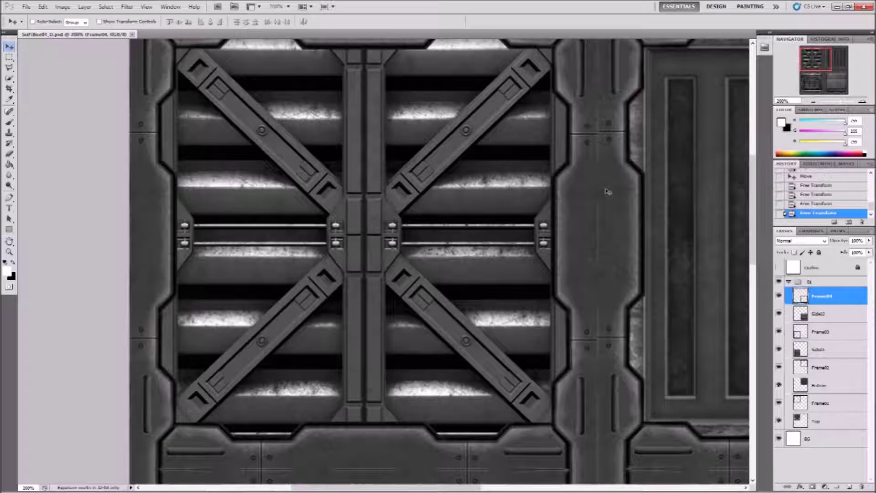
pyautogui.moveTo(574, 170); pyautogui.dragTo(576, 199)
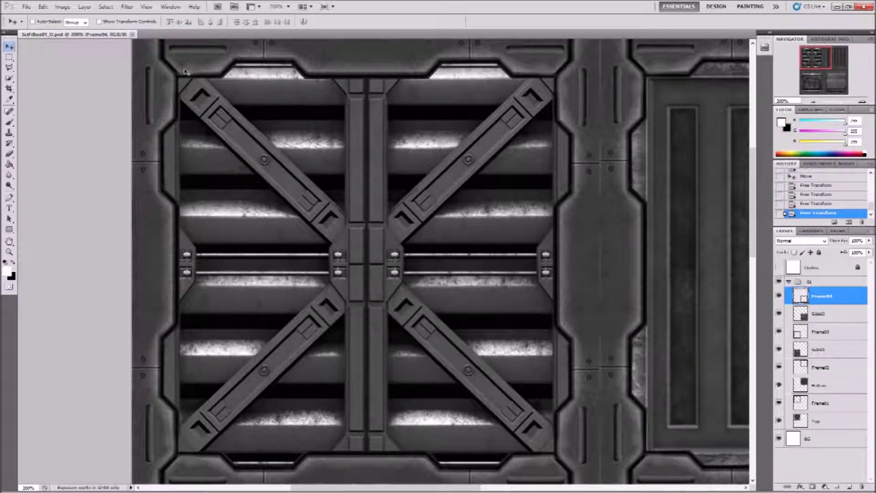
pyautogui.moveTo(403, 318); pyautogui.dragTo(382, 128)
pyautogui.moveTo(491, 329); pyautogui.dragTo(450, 230)
pyautogui.moveTo(438, 329)
pyautogui.mouseDown()
pyautogui.moveTo(434, 251)
pyautogui.moveTo(477, 199)
pyautogui.mouseUp()
pyautogui.moveTo(298, 328); pyautogui.dragTo(370, 225)
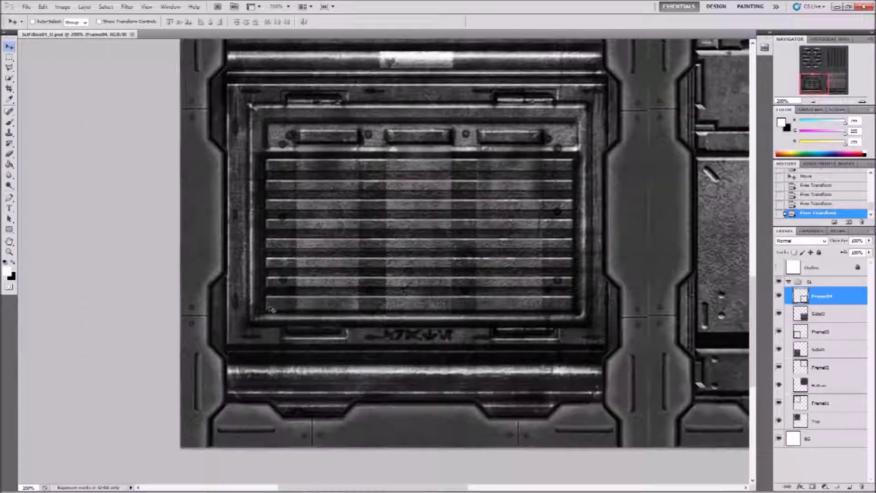
pyautogui.moveTo(324, 126); pyautogui.dragTo(333, 149)
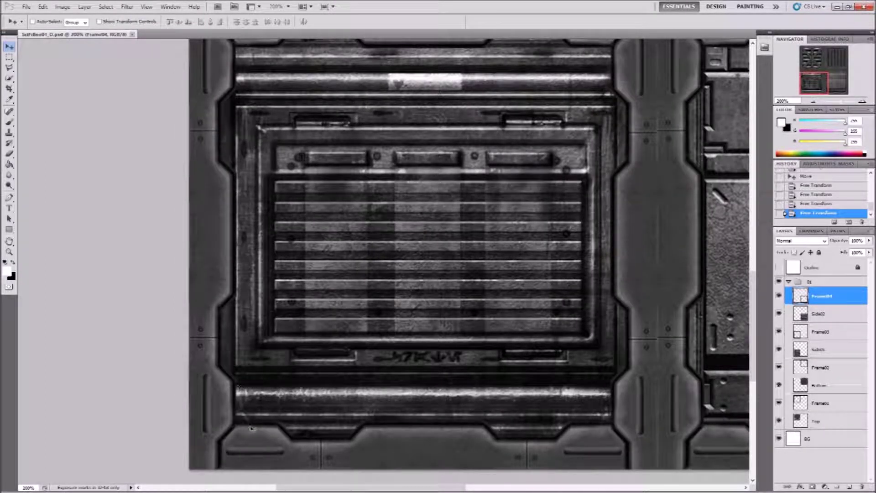
pyautogui.scroll(4, 632, 274)
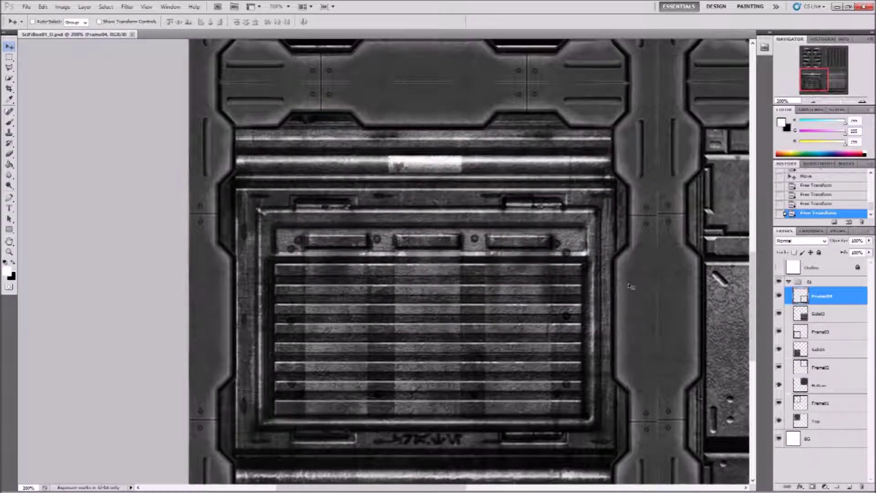
pyautogui.click(319, 485)
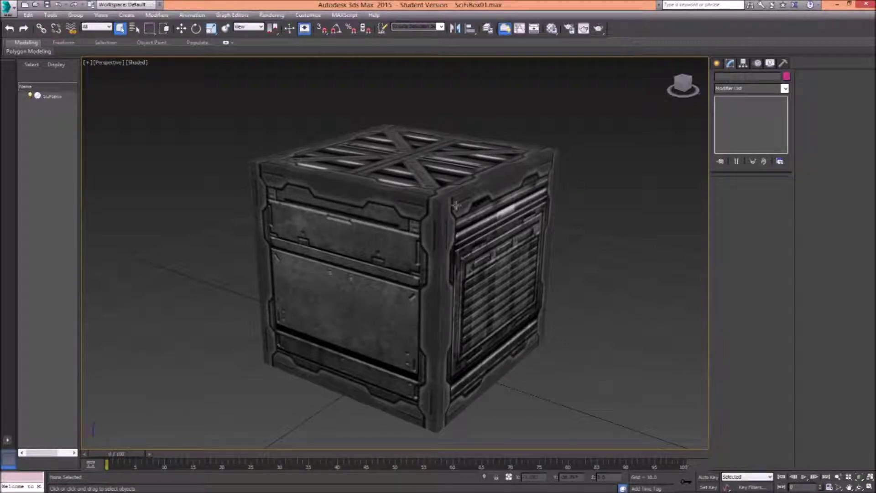
pyautogui.click(370, 486)
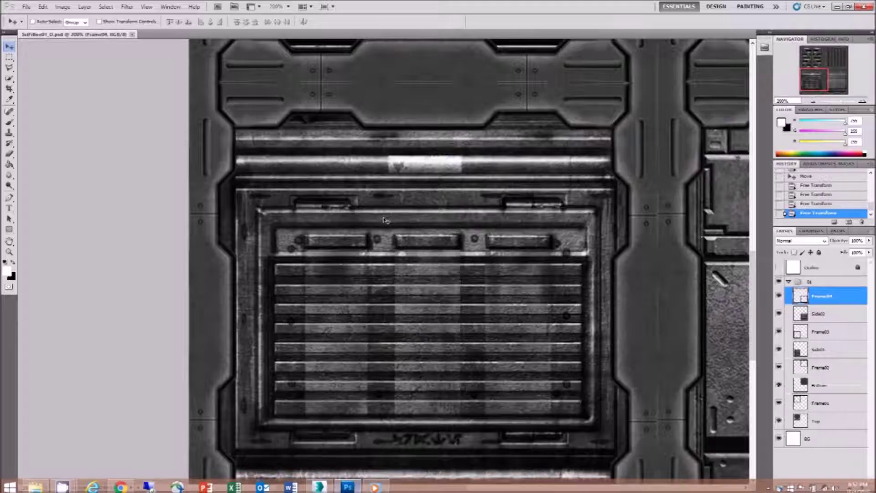
# Step: Add a new layer above Frame04 and name it Shadow01
pyautogui.moveTo(803, 87); pyautogui.dragTo(815, 86)
pyautogui.moveTo(820, 86); pyautogui.dragTo(820, 58)
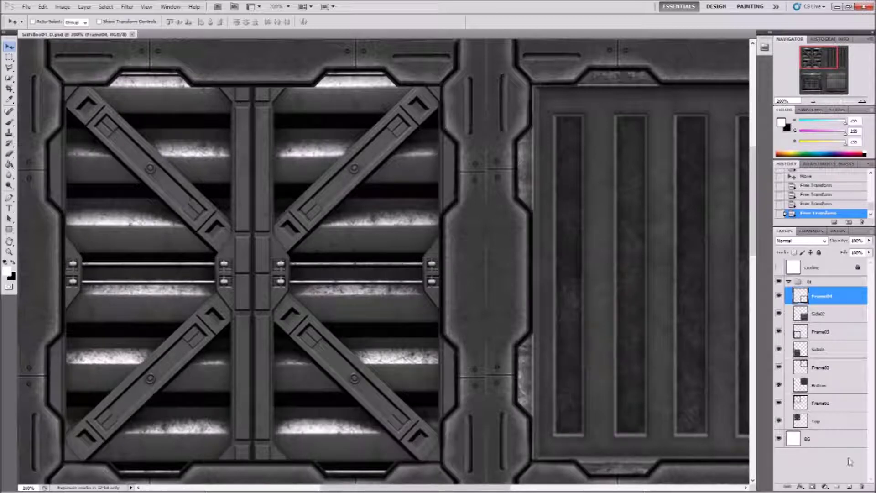
pyautogui.click(848, 488)
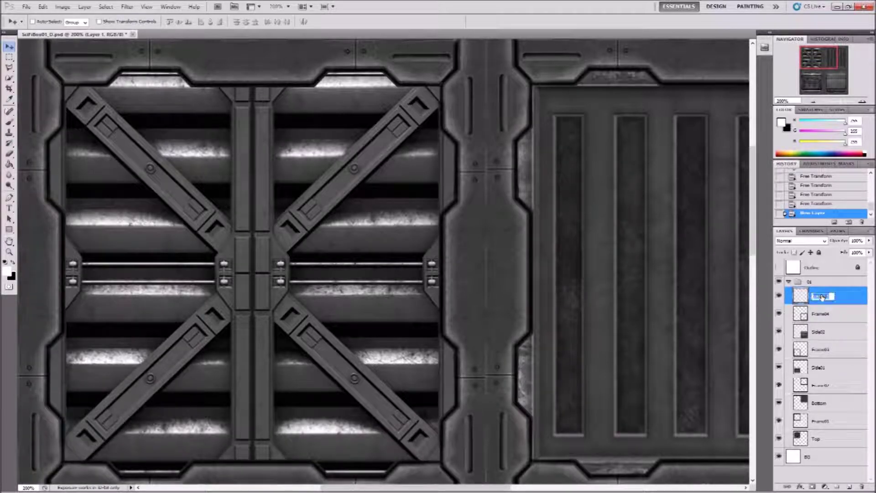
pyautogui.write('T')
pyautogui.write('hadow01')
pyautogui.press('Return')
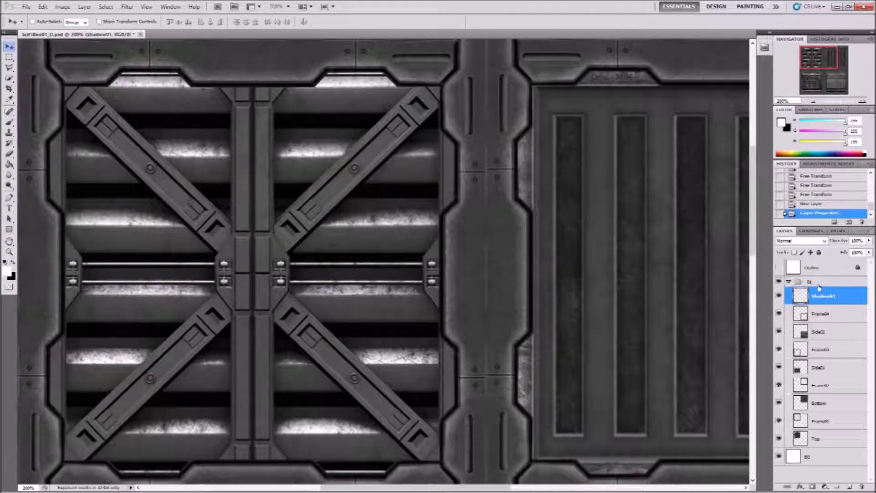
# Step: Set the Shadow01 layer's blending mode to Multiply and lower its opacity
pyautogui.click(807, 242)
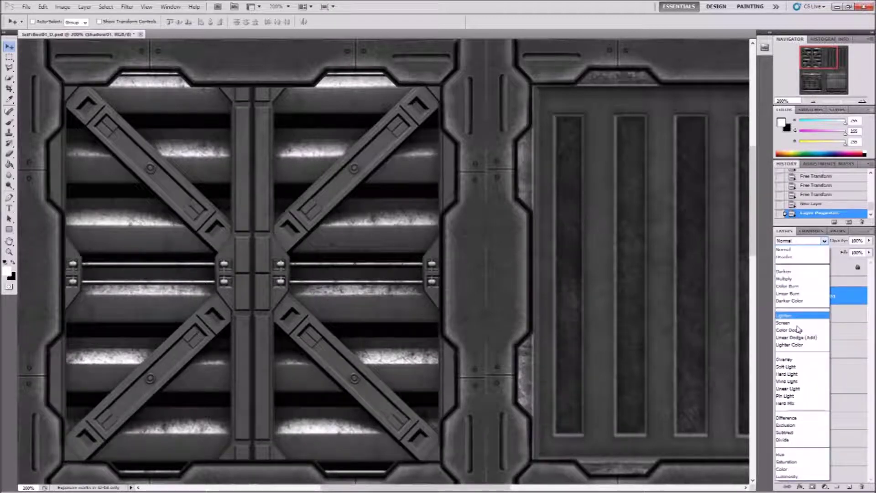
pyautogui.click(796, 279)
pyautogui.click(869, 241)
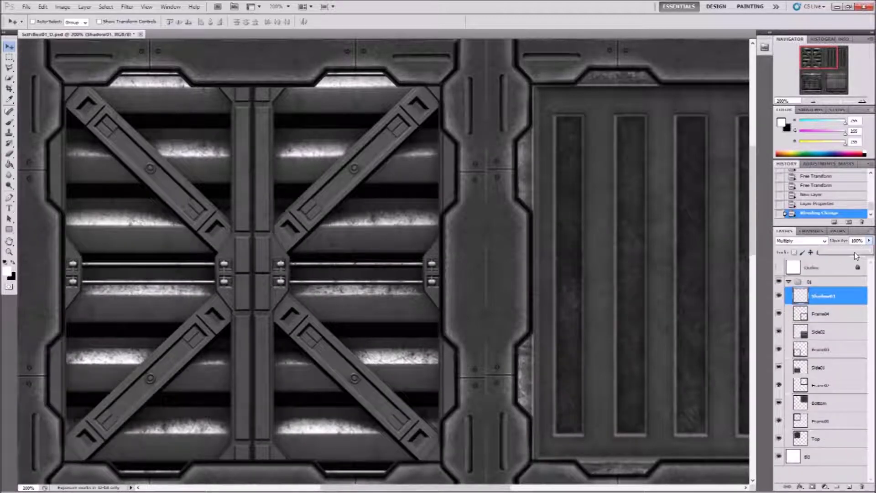
pyautogui.moveTo(851, 255); pyautogui.dragTo(851, 254)
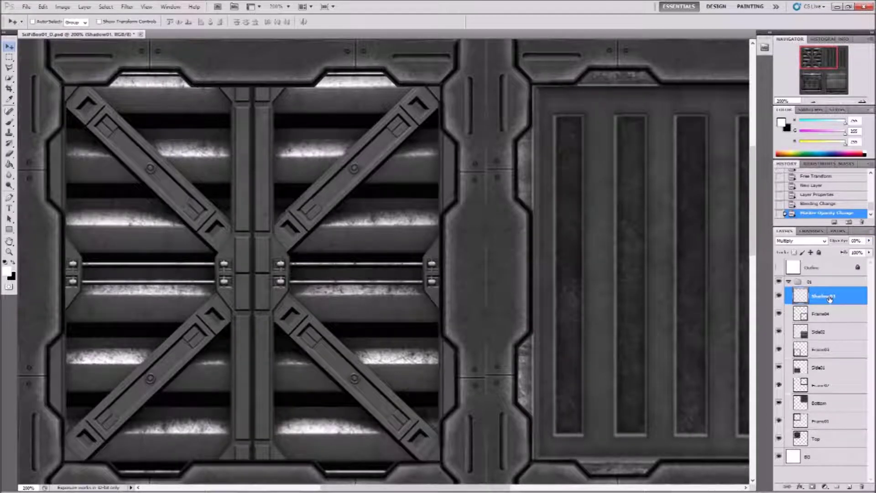
# Step: Choose the Brush tool with a soft round tip and enlarge the brush size
pyautogui.click(9, 122)
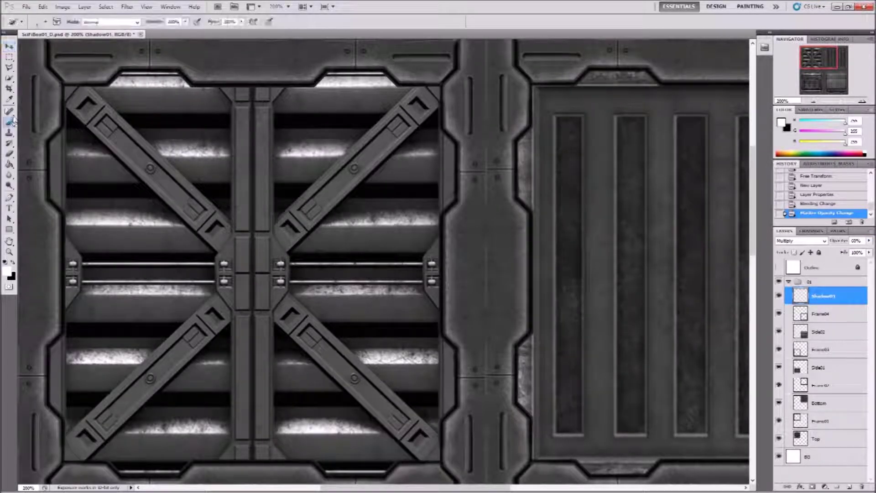
pyautogui.click(45, 23)
pyautogui.click(49, 85)
pyautogui.click(187, 22)
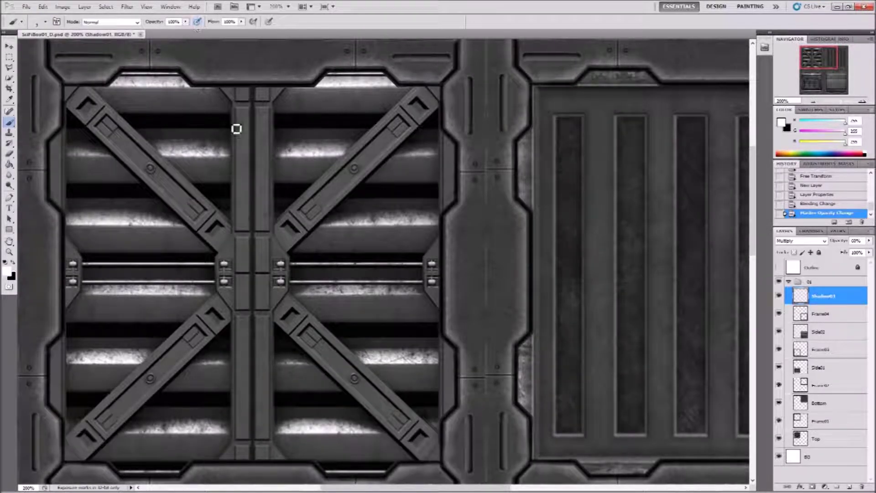
pyautogui.moveTo(234, 129); pyautogui.dragTo(406, 177)
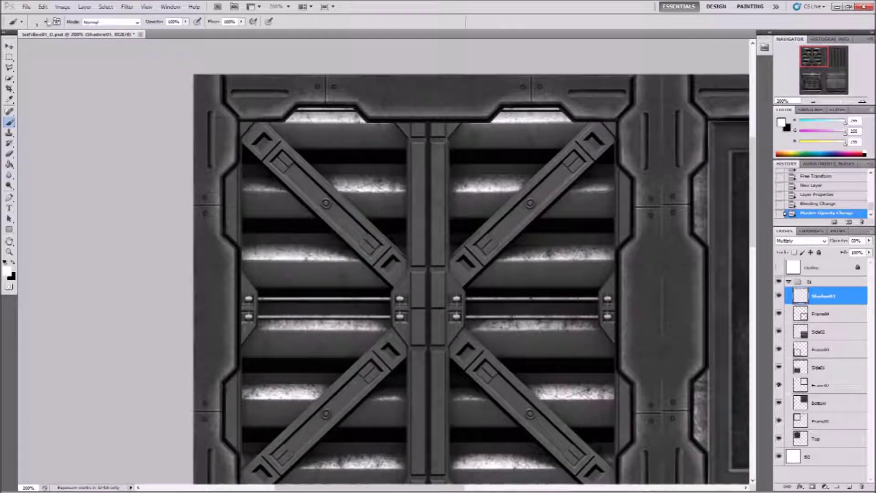
pyautogui.click(46, 22)
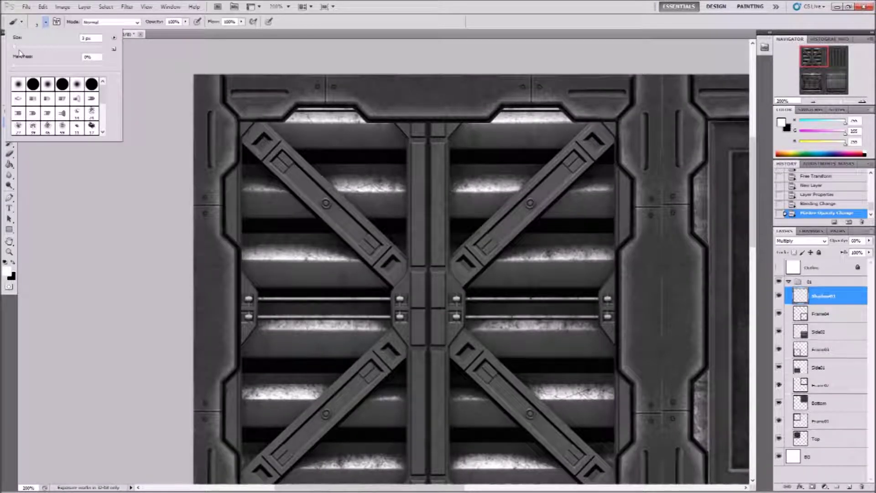
pyautogui.moveTo(15, 50); pyautogui.dragTo(27, 50)
pyautogui.press('Return')
pyautogui.moveTo(352, 146); pyautogui.dragTo(335, 208)
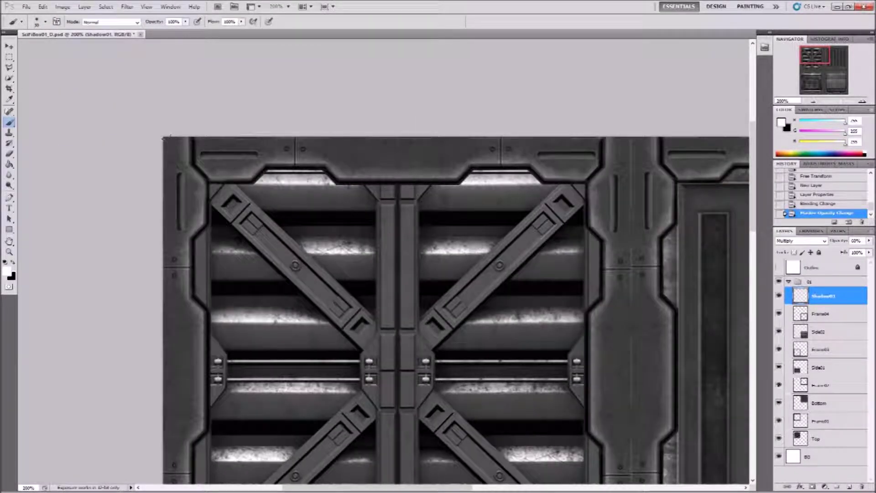
pyautogui.moveTo(340, 153); pyautogui.dragTo(309, 149)
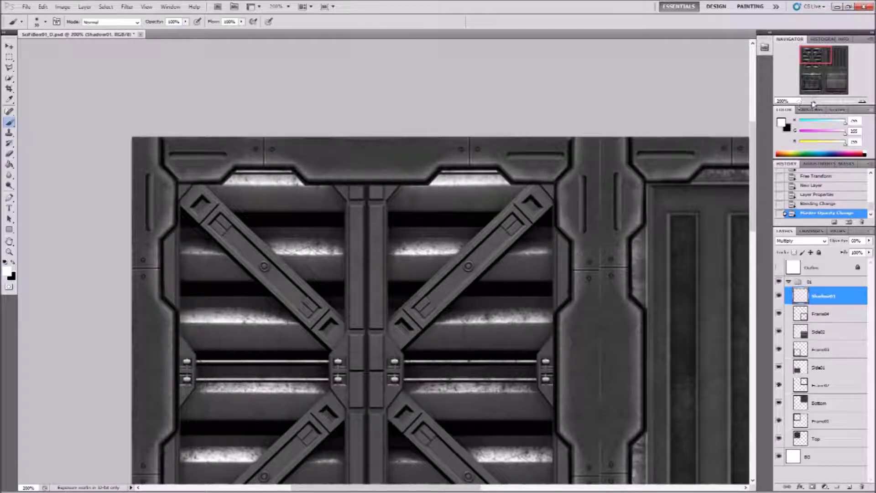
pyautogui.click(813, 102)
pyautogui.moveTo(579, 248)
pyautogui.mouseDown()
pyautogui.moveTo(563, 203)
pyautogui.moveTo(497, 172)
pyautogui.mouseUp()
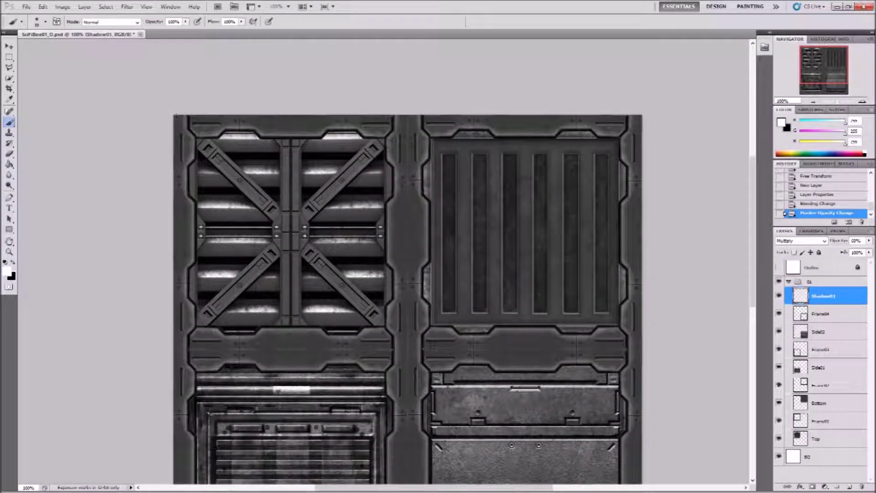
pyautogui.moveTo(177, 115); pyautogui.dragTo(537, 111)
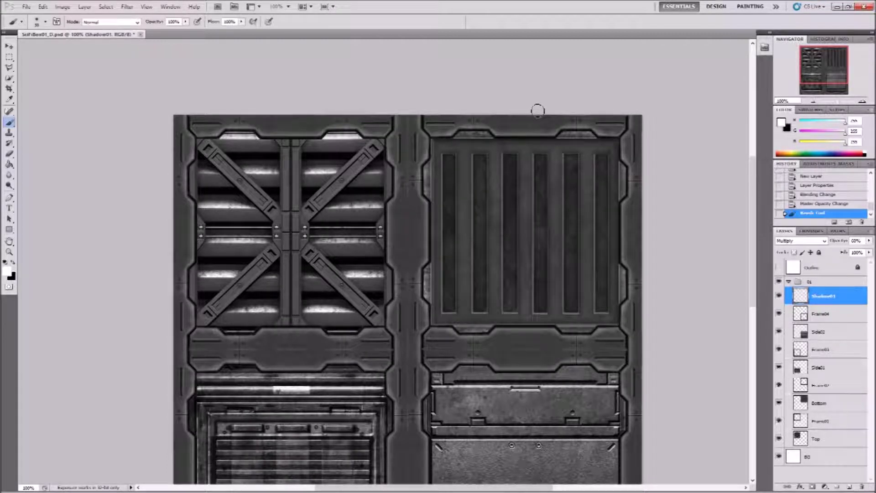
pyautogui.click(828, 206)
# Step: Make black the foreground colour and paint straight shadow strokes along the texture's top and right outer edges
pyautogui.click(13, 263)
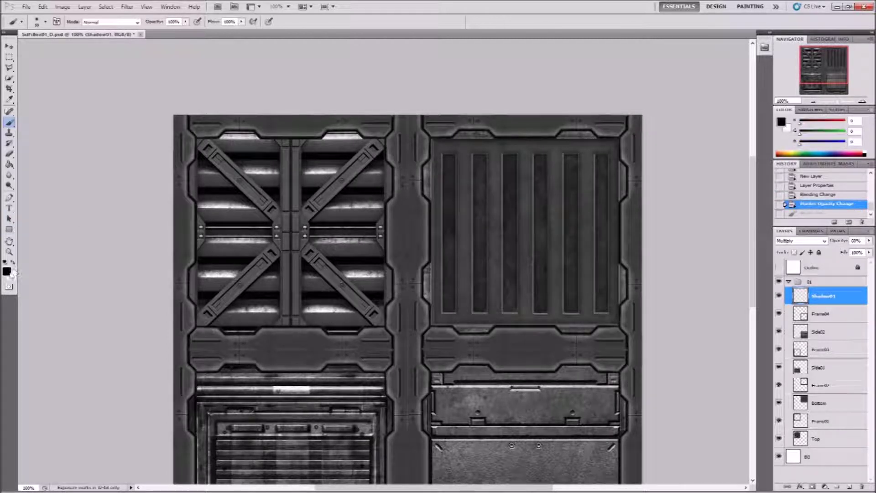
pyautogui.moveTo(178, 119); pyautogui.dragTo(641, 117)
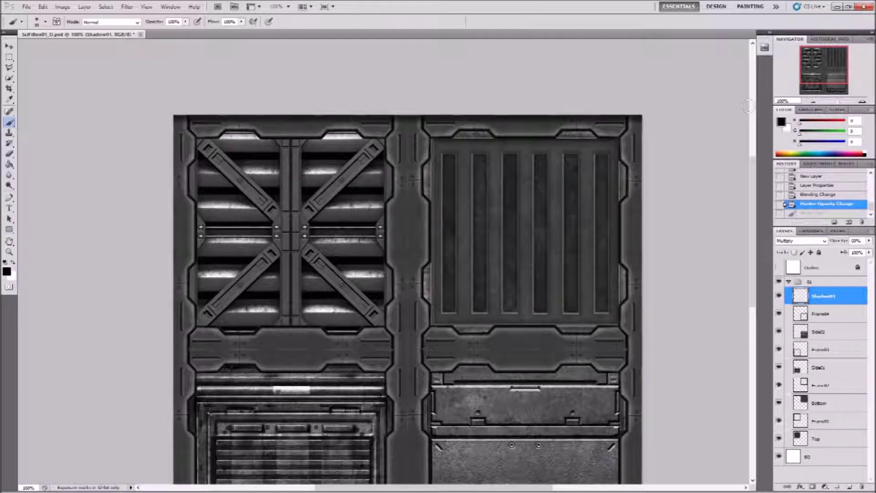
pyautogui.moveTo(527, 123); pyautogui.dragTo(290, 122)
pyautogui.moveTo(288, 175); pyautogui.dragTo(315, 173)
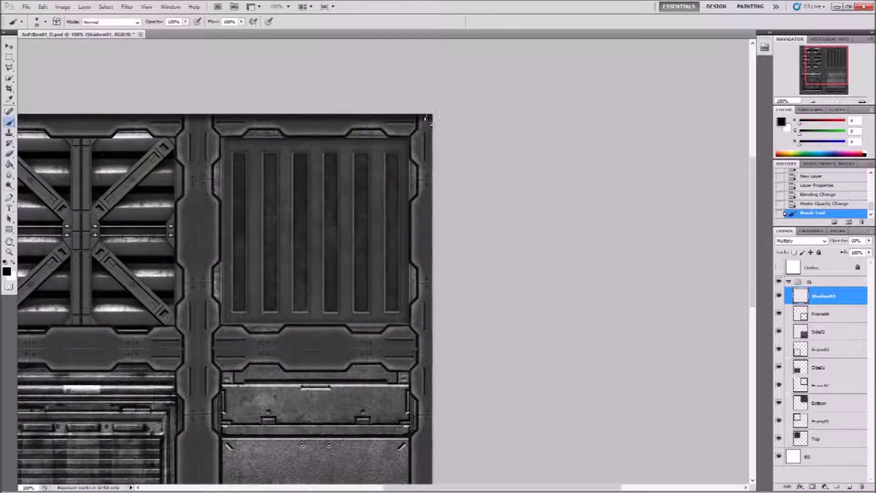
pyautogui.click(431, 120)
pyautogui.moveTo(471, 289); pyautogui.dragTo(509, 134)
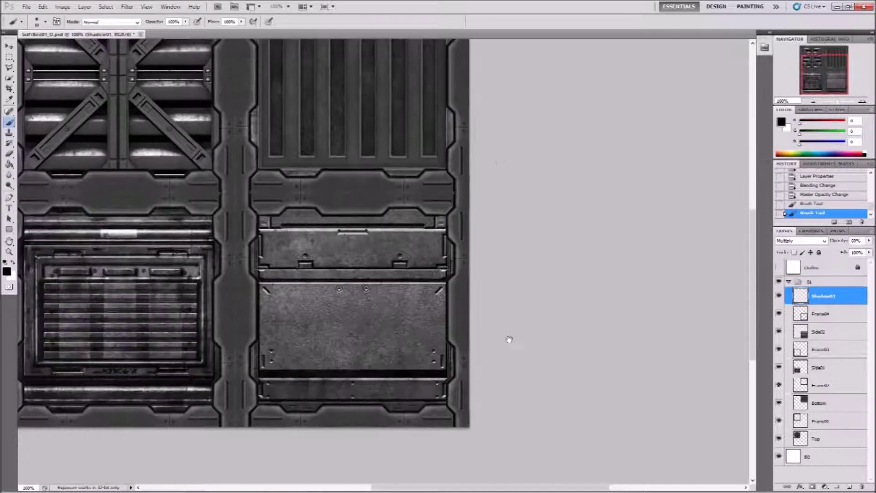
pyautogui.keyDown('shift'); pyautogui.click(472, 431); pyautogui.keyUp('shift')
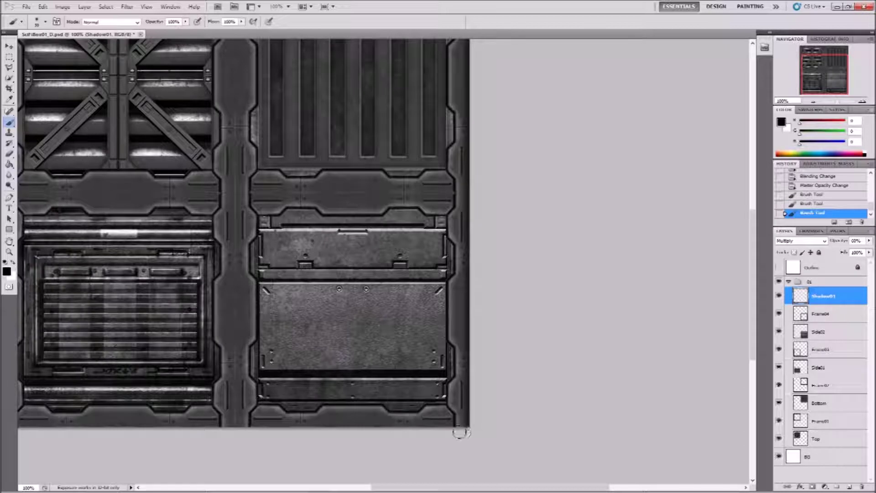
# Step: Paint straight black shadow strokes along the texture's bottom and left outer edges on the Shadow01 layer
pyautogui.click(470, 432)
pyautogui.moveTo(280, 411); pyautogui.dragTo(473, 386)
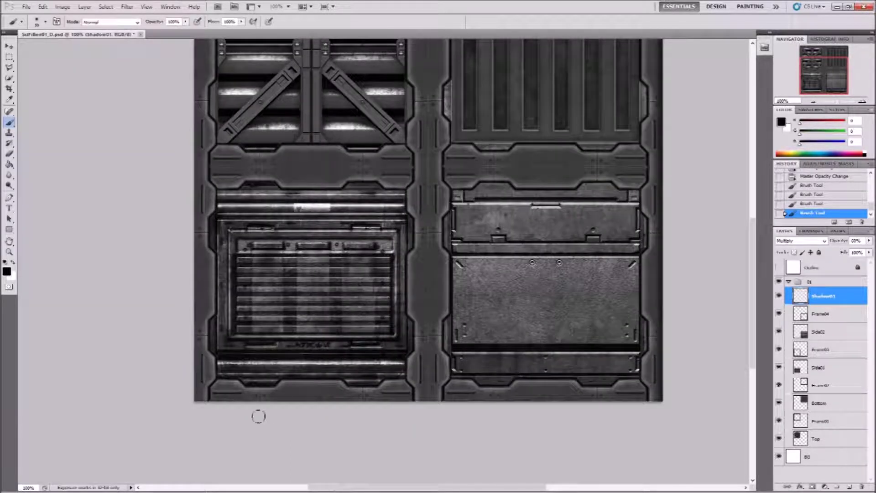
pyautogui.keyDown('shift'); pyautogui.click(197, 404); pyautogui.keyUp('shift')
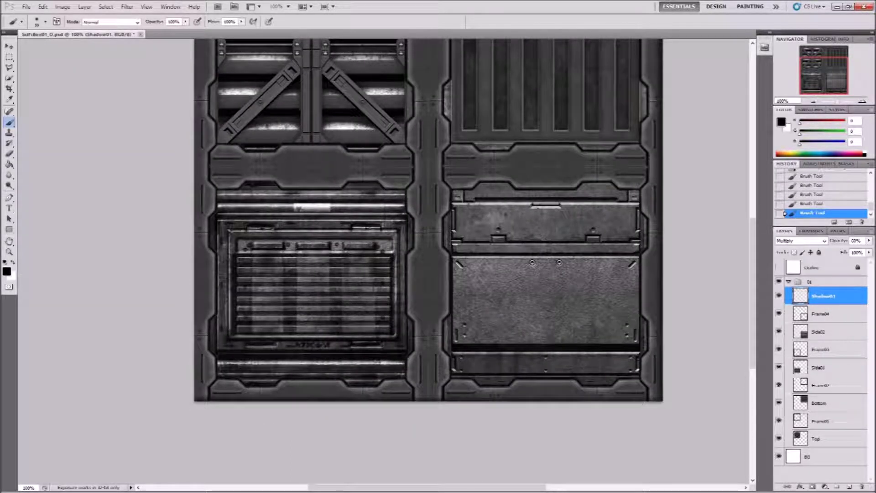
pyautogui.moveTo(681, 261); pyautogui.dragTo(665, 369)
pyautogui.moveTo(660, 108); pyautogui.dragTo(658, 150)
pyautogui.keyDown('shift'); pyautogui.click(650, 88); pyautogui.keyUp('shift')
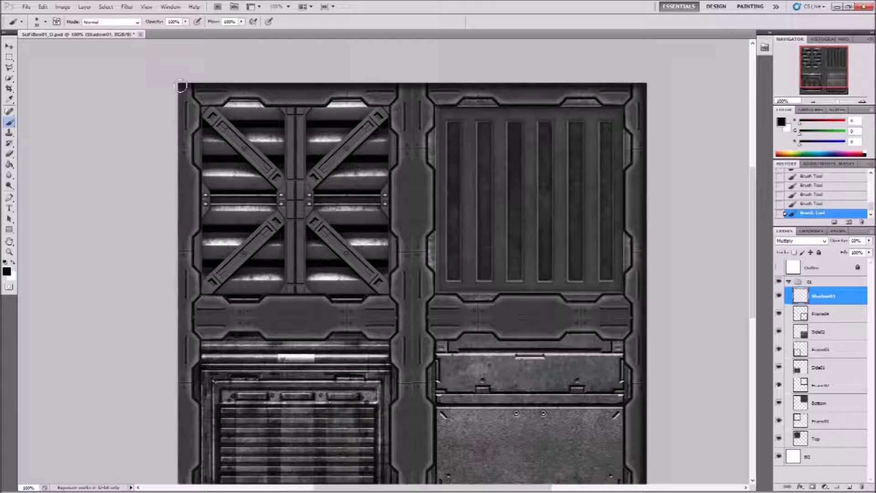
pyautogui.scroll(-3, 185, 228)
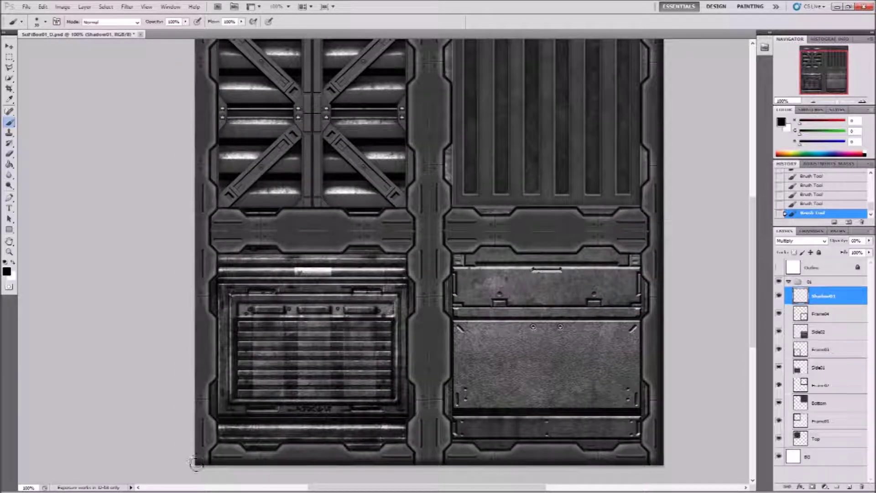
pyautogui.keyDown('shift'); pyautogui.click(197, 464); pyautogui.keyUp('shift')
pyautogui.scroll(10, 249, 272)
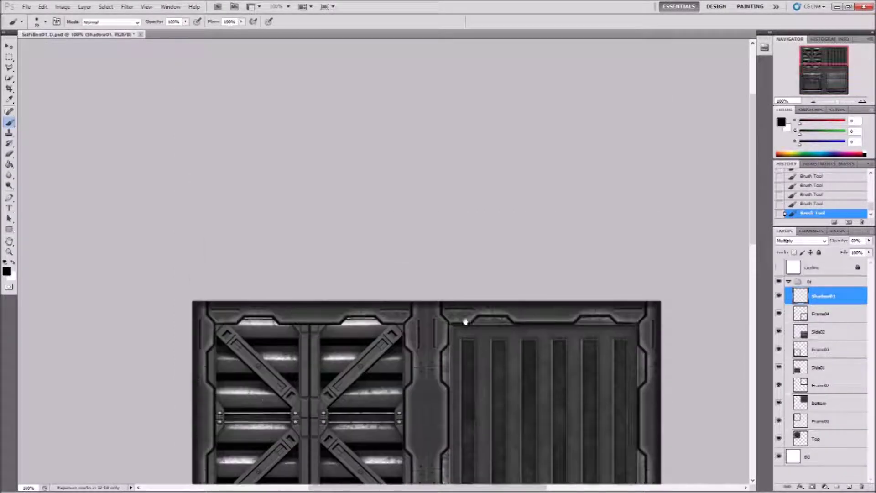
pyautogui.moveTo(465, 321); pyautogui.dragTo(436, 116)
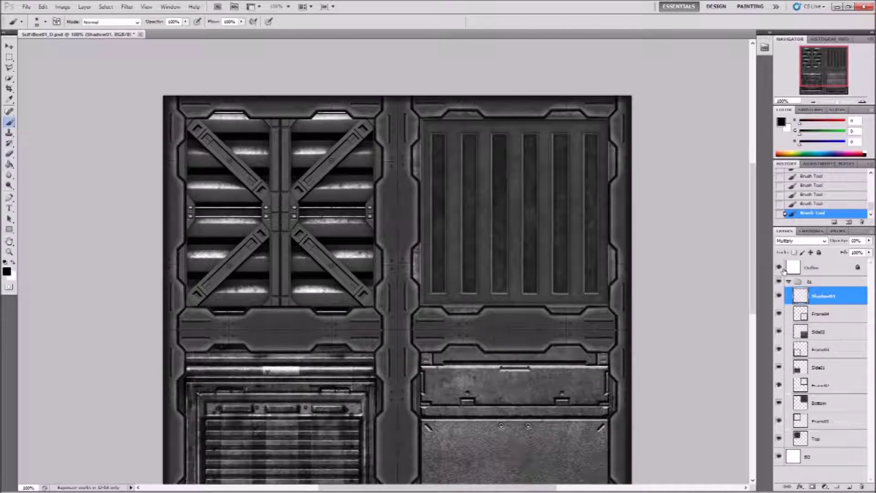
# Step: Check the panel divisions on the Outline layer alone, and paint straight black shadow strokes along both centre seams on Shadow01
pyautogui.keyDown('alt'); pyautogui.click(779, 268); pyautogui.keyUp('alt')
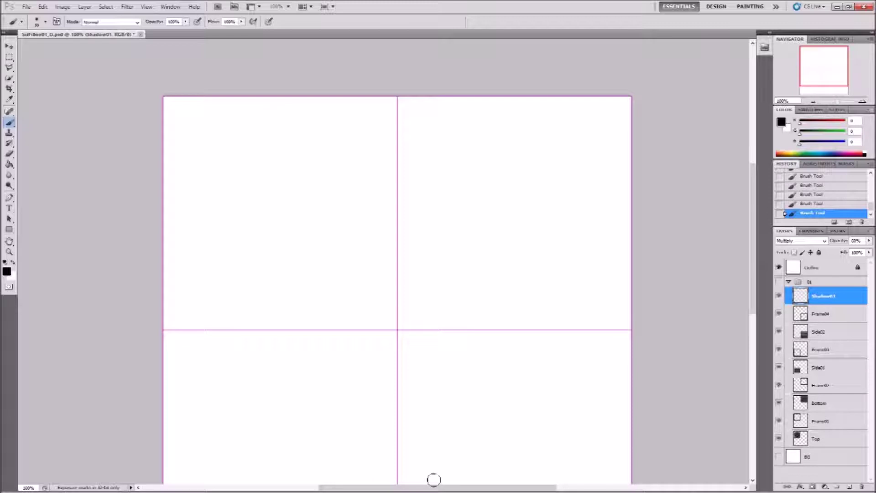
pyautogui.moveTo(512, 306); pyautogui.dragTo(504, 250)
pyautogui.moveTo(573, 201); pyautogui.dragTo(577, 275)
pyautogui.keyDown('alt'); pyautogui.click(778, 267); pyautogui.keyUp('alt')
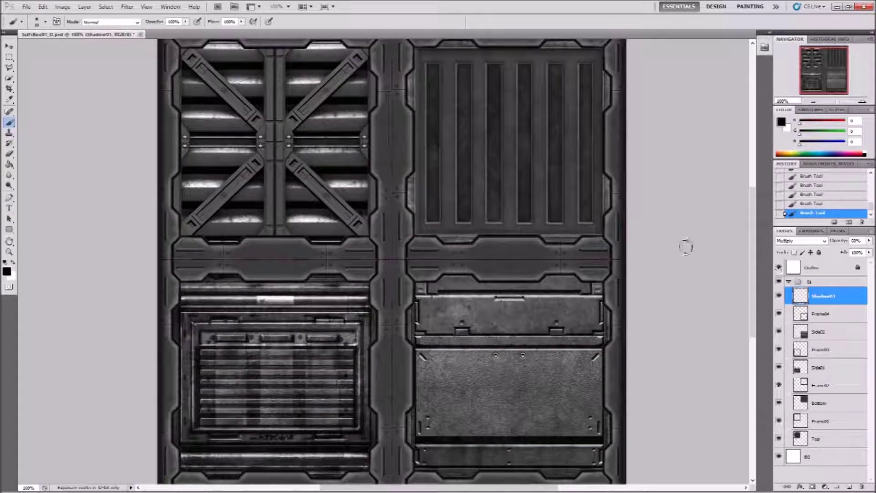
pyautogui.moveTo(165, 260); pyautogui.dragTo(619, 252)
pyautogui.scroll(3, 544, 248)
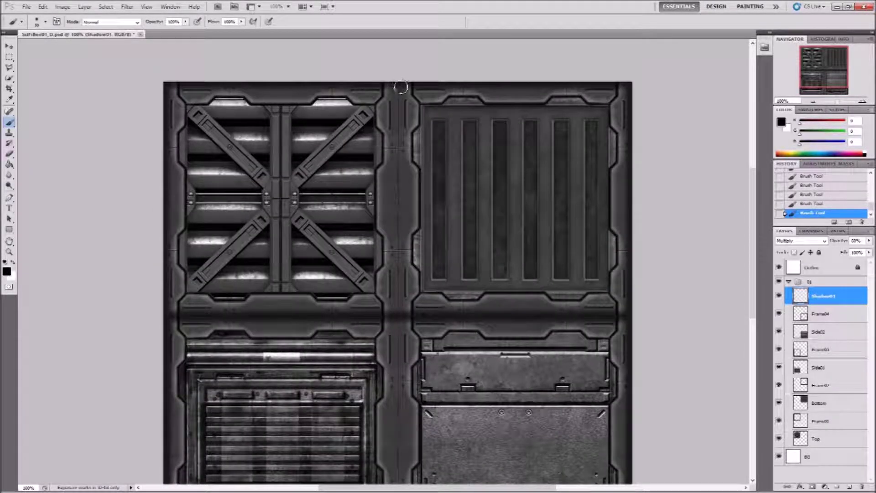
pyautogui.scroll(-5, 437, 369)
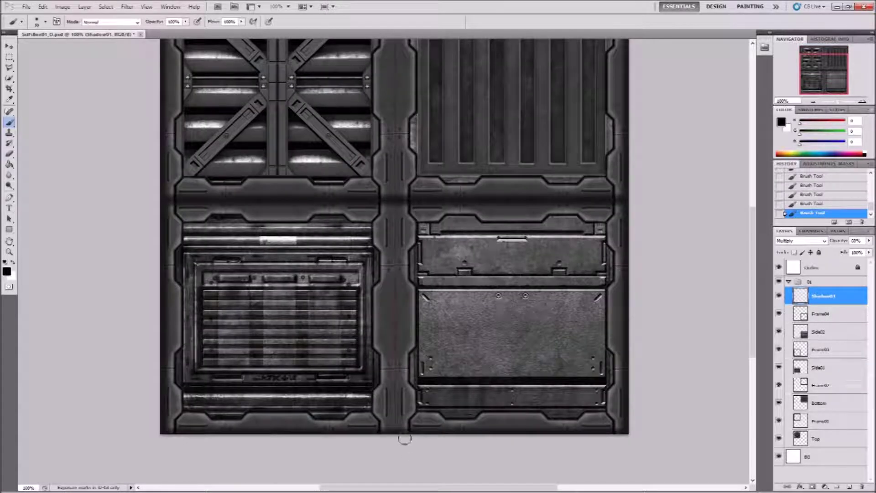
pyautogui.keyDown('shift'); pyautogui.click(397, 431); pyautogui.keyUp('shift')
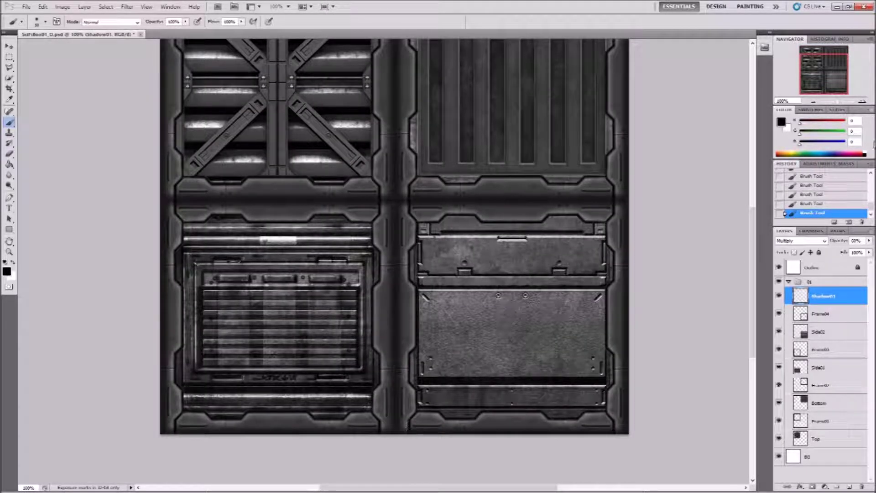
# Step: Inspect the centre seam shadows up close and set the Shadow01 layer's opacity to 50%
pyautogui.click(862, 102)
pyautogui.click(861, 103)
pyautogui.moveTo(495, 109); pyautogui.dragTo(510, 246)
pyautogui.moveTo(460, 105); pyautogui.dragTo(503, 270)
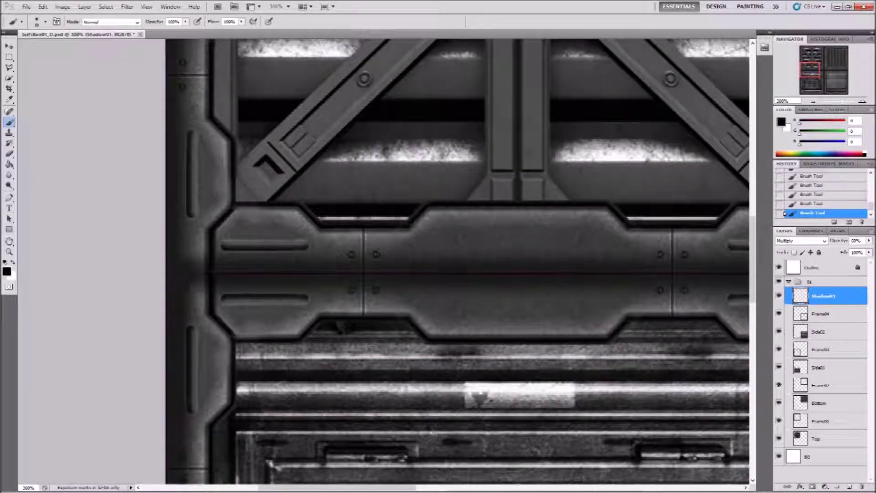
pyautogui.moveTo(408, 282); pyautogui.dragTo(340, 282)
pyautogui.click(870, 241)
pyautogui.moveTo(848, 252); pyautogui.dragTo(846, 252)
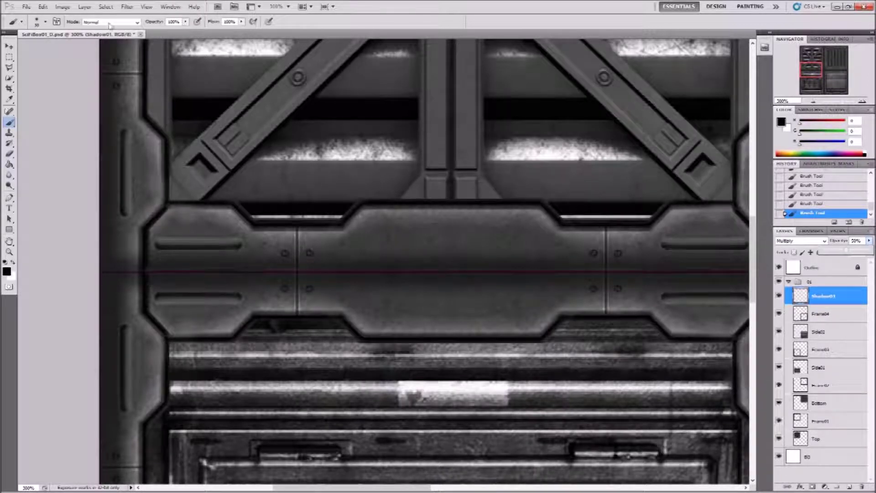
# Step: Bring up the Week03 reference folder, close the media player, and return to the texture in Photoshop
pyautogui.moveTo(64, 484)
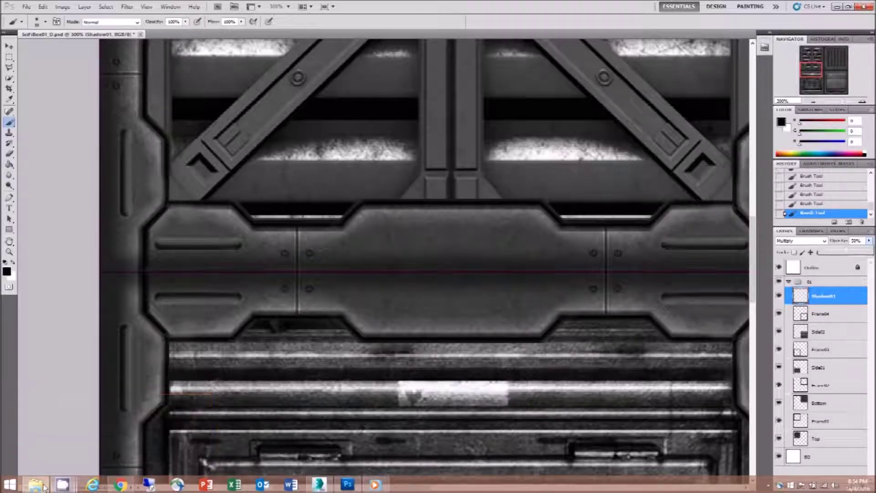
pyautogui.click(43, 486)
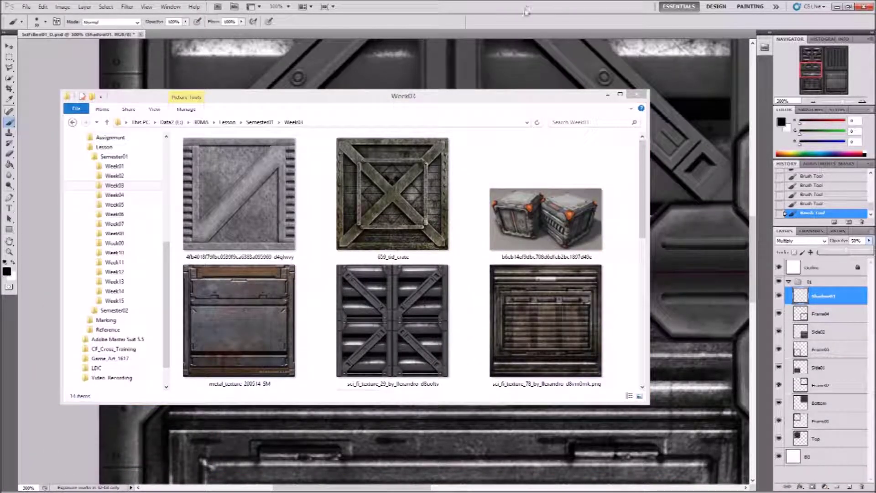
pyautogui.click(376, 485)
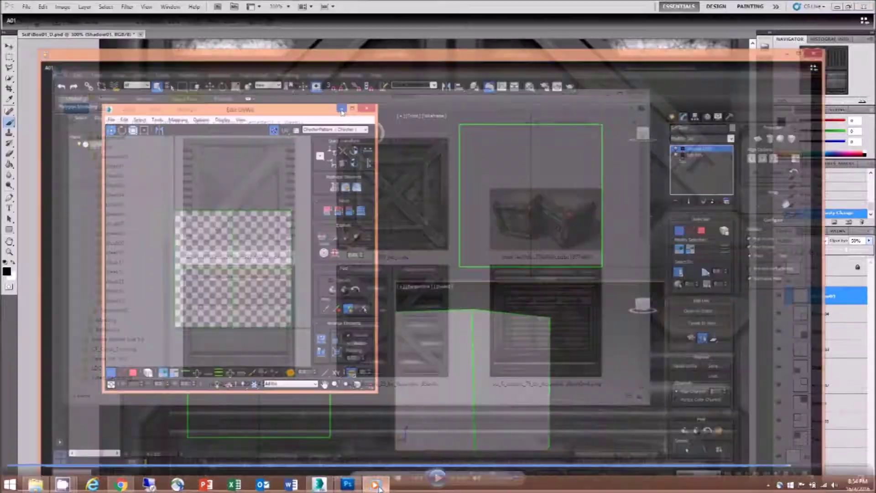
pyautogui.click(868, 5)
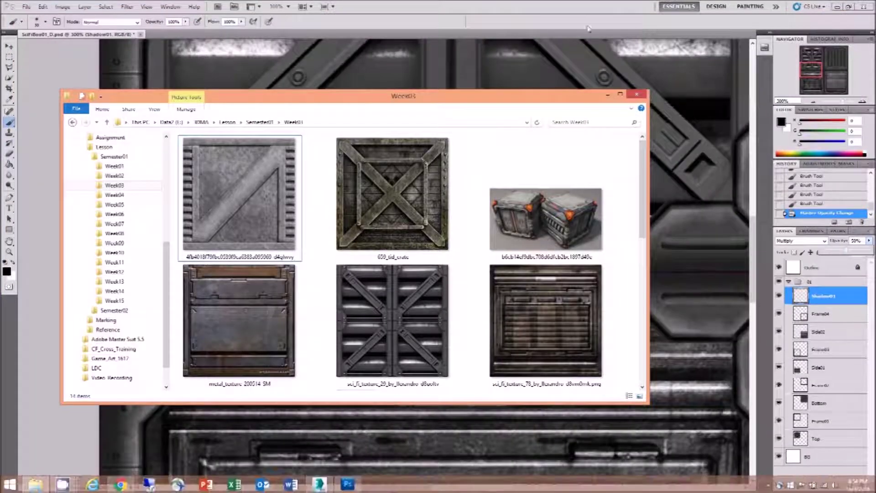
pyautogui.click(589, 9)
# Step: Switch to the Move tool and save the texture document
pyautogui.click(9, 46)
pyautogui.click(27, 7)
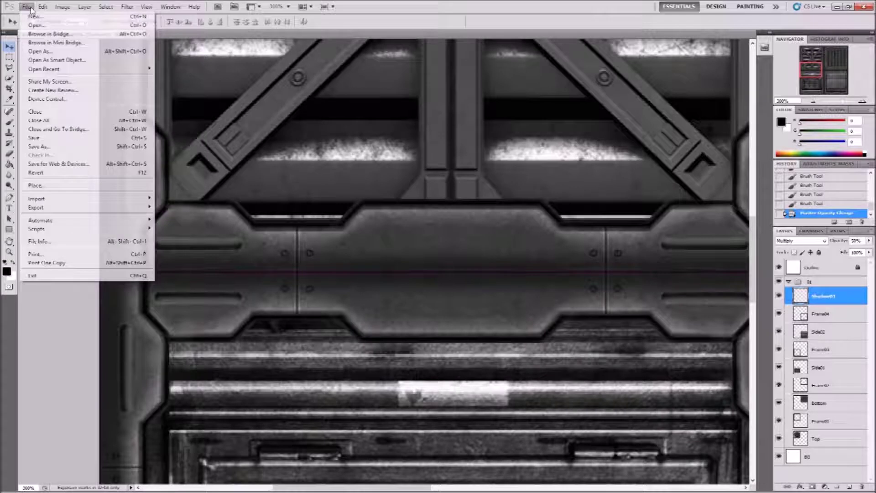
pyautogui.click(76, 137)
# Step: Paint additional black brush strokes to deepen the shadows along the centre seams between the panels
pyautogui.moveTo(391, 269); pyautogui.dragTo(367, 232)
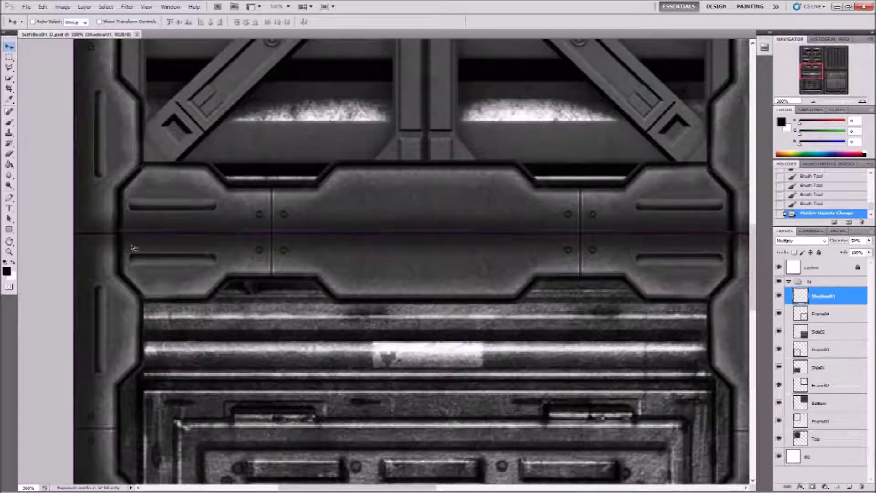
pyautogui.click(9, 122)
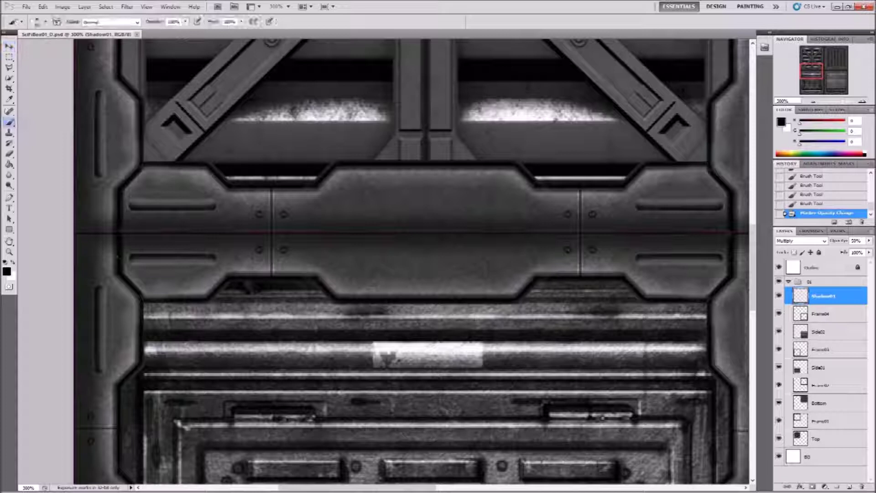
pyautogui.click(661, 239)
pyautogui.moveTo(662, 239); pyautogui.dragTo(365, 251)
pyautogui.moveTo(709, 255)
pyautogui.mouseDown()
pyautogui.moveTo(516, 247)
pyautogui.moveTo(143, 251)
pyautogui.moveTo(513, 233)
pyautogui.mouseUp()
pyautogui.keyDown('shift'); pyautogui.click(512, 239); pyautogui.keyUp('shift')
pyautogui.click(480, 214)
pyautogui.moveTo(360, 180)
pyautogui.mouseDown()
pyautogui.moveTo(374, 179)
pyautogui.moveTo(427, 297)
pyautogui.mouseUp()
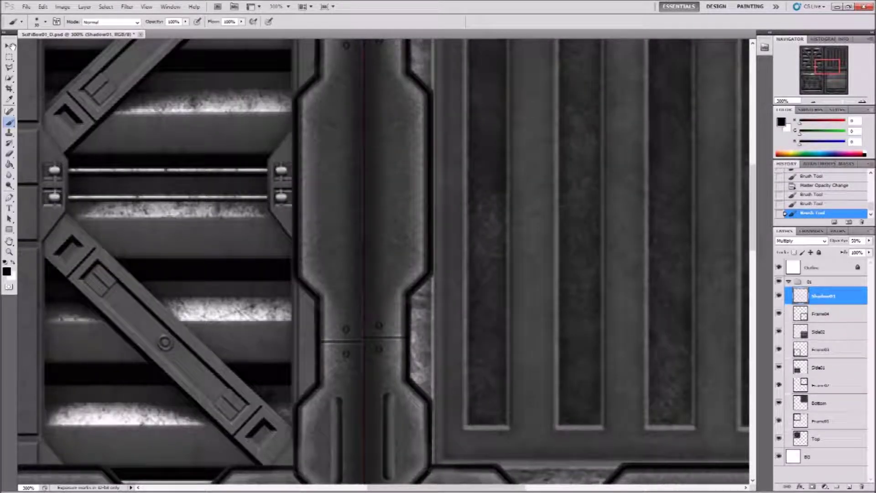
# Step: Switch to 3ds Max to view the textured box, and return to Photoshop
pyautogui.moveTo(108, 484)
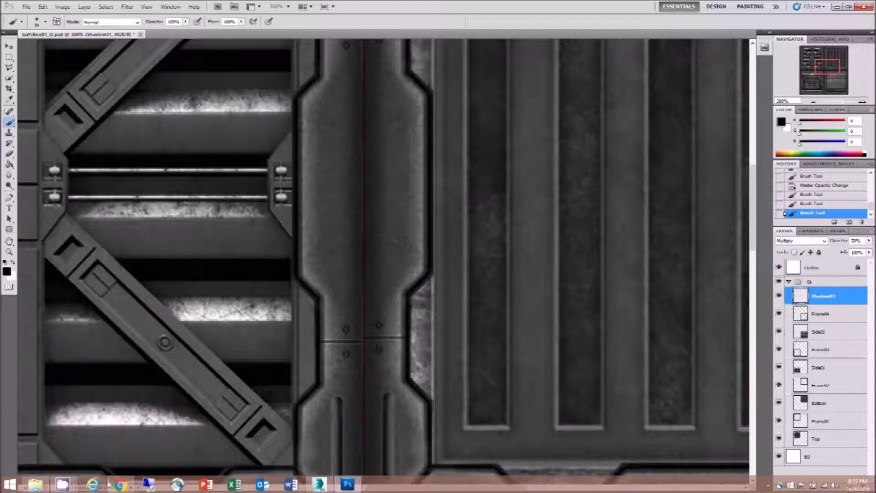
pyautogui.click(321, 485)
pyautogui.moveTo(69, 486)
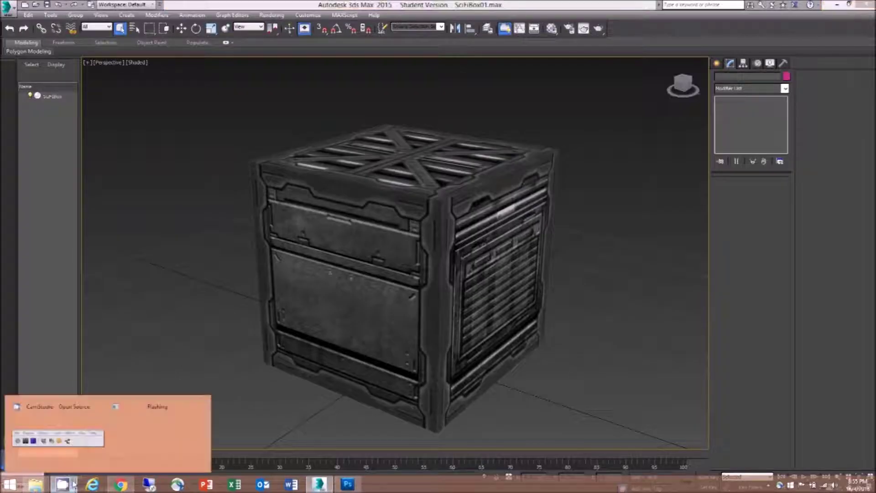
pyautogui.click(100, 406)
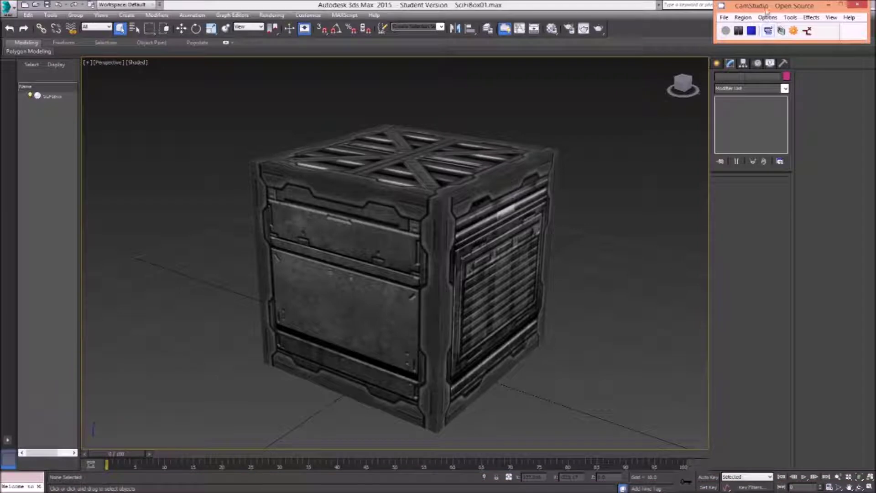
pyautogui.click(435, 3)
pyautogui.moveTo(320, 483)
pyautogui.click(348, 483)
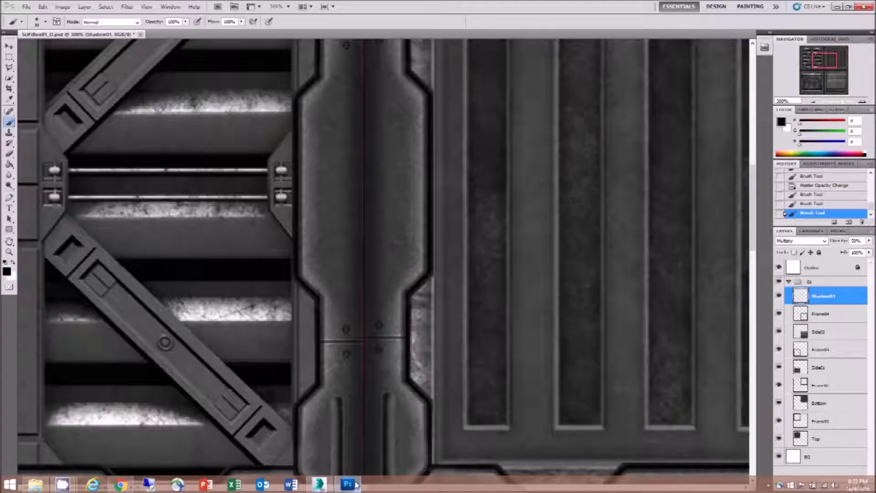
# Step: Examine the shadows along the panel frames and the texture's right edge, glancing briefly at the box in 3ds Max
pyautogui.moveTo(356, 241); pyautogui.dragTo(532, 143)
pyautogui.click(10, 122)
pyautogui.moveTo(365, 318)
pyautogui.mouseDown()
pyautogui.moveTo(479, 195)
pyautogui.moveTo(470, 248)
pyautogui.moveTo(221, 255)
pyautogui.moveTo(80, 237)
pyautogui.moveTo(479, 276)
pyautogui.moveTo(194, 212)
pyautogui.mouseUp()
pyautogui.moveTo(525, 365); pyautogui.dragTo(223, 142)
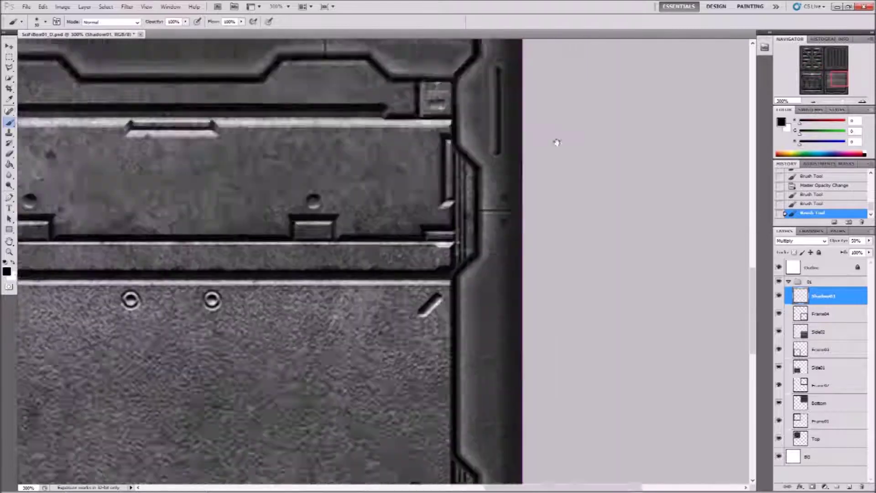
pyautogui.moveTo(484, 366); pyautogui.dragTo(533, 245)
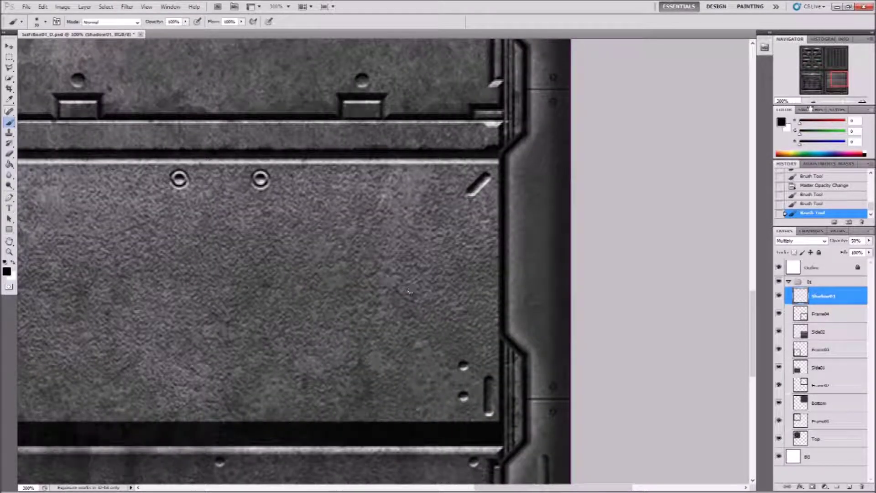
pyautogui.moveTo(374, 474)
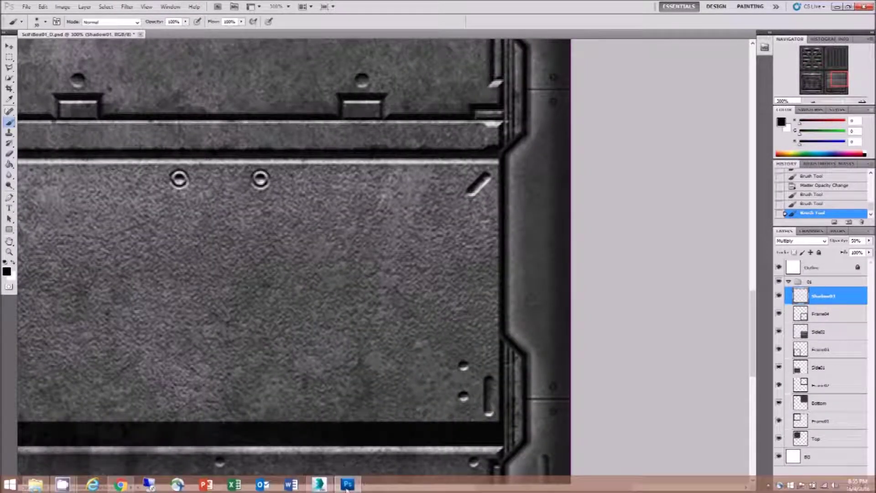
pyautogui.click(320, 484)
pyautogui.click(837, 5)
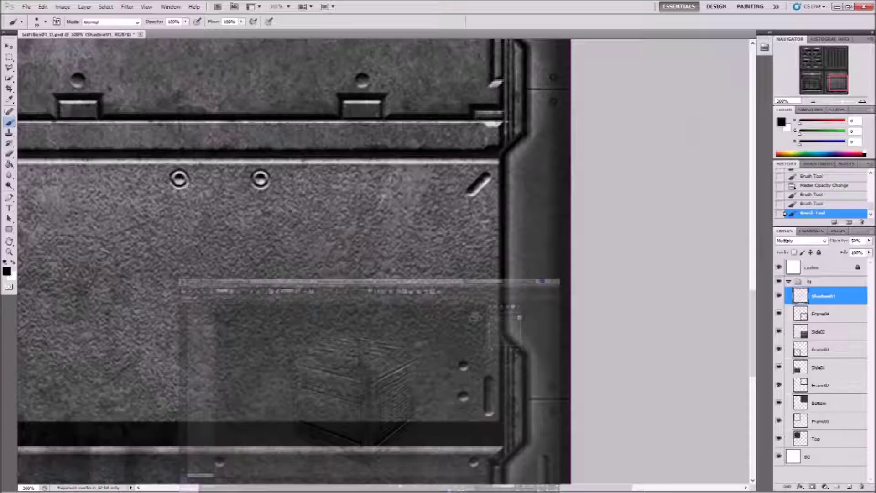
# Step: Review the whole texture at 100% zoom with the Move tool and save the document
pyautogui.press('v')
pyautogui.moveTo(244, 220); pyautogui.dragTo(482, 247)
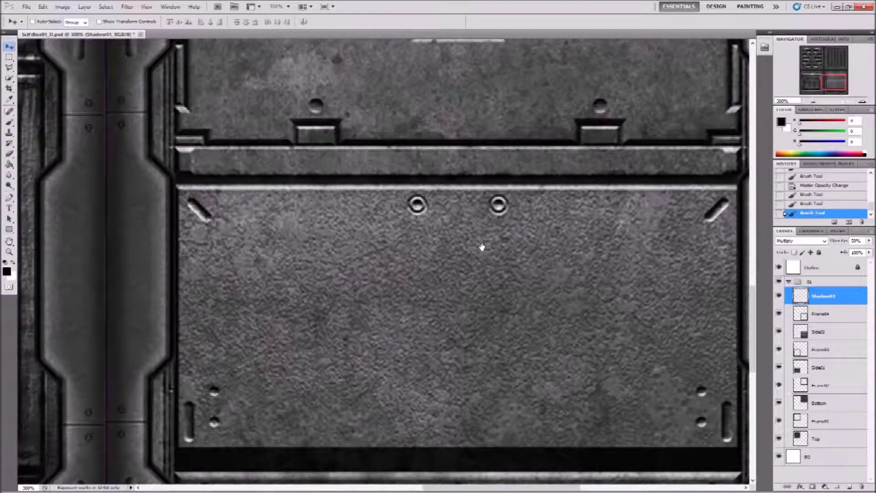
pyautogui.moveTo(326, 245); pyautogui.dragTo(525, 213)
pyautogui.click(808, 102)
pyautogui.click(809, 102)
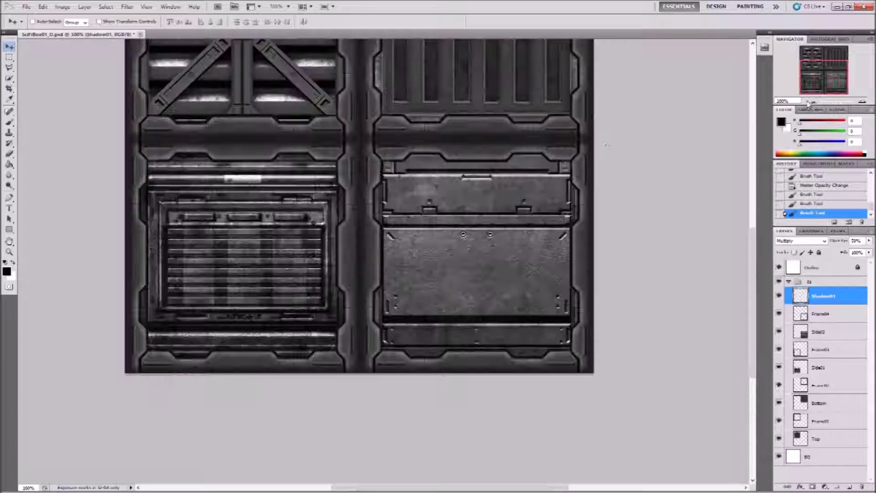
pyautogui.moveTo(365, 154); pyautogui.dragTo(419, 224)
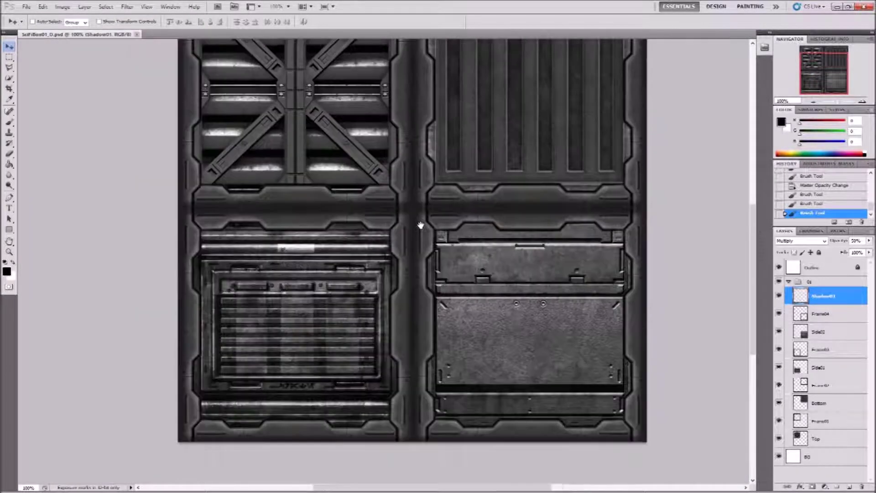
pyautogui.moveTo(434, 157); pyautogui.dragTo(462, 193)
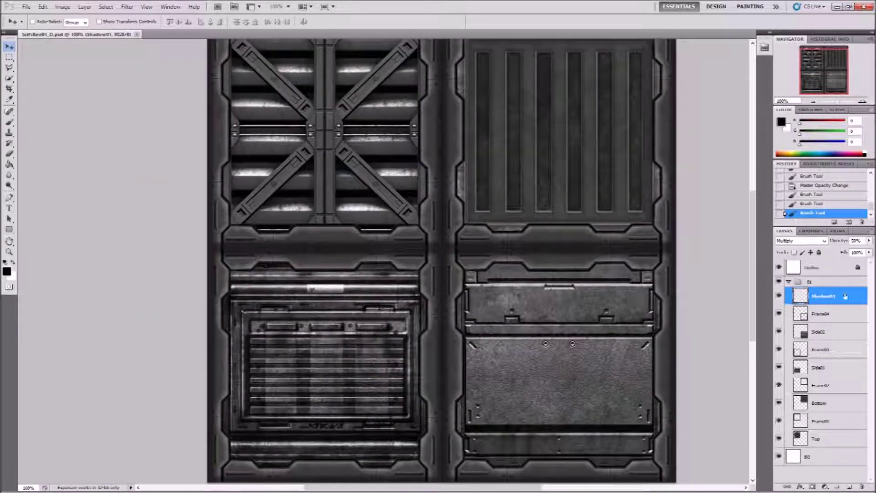
# Step: Create a new layer named Highlight above Shadow01 and set its blending mode to Soft Light
pyautogui.moveTo(470, 227); pyautogui.dragTo(482, 311)
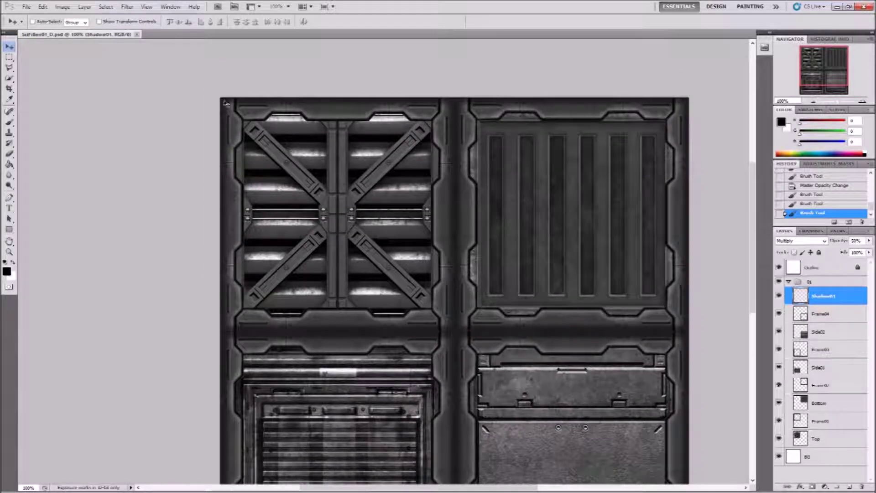
pyautogui.click(852, 487)
pyautogui.doubleClick(820, 297)
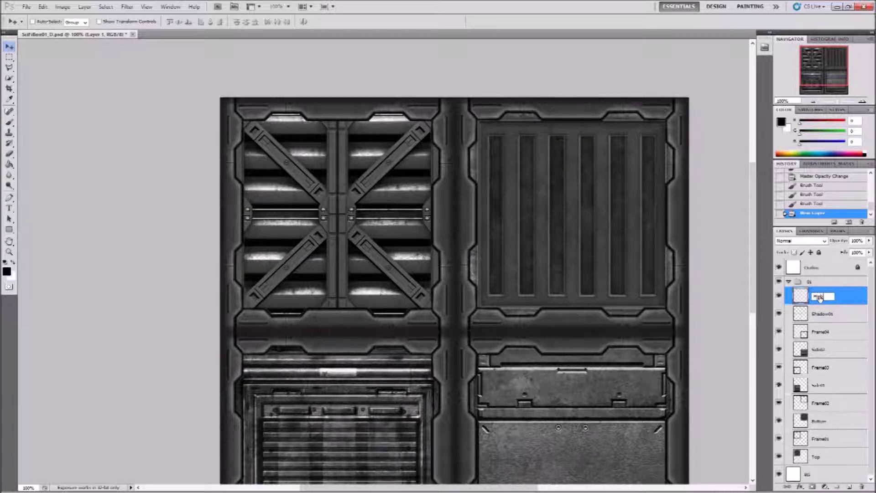
pyautogui.press('Return')
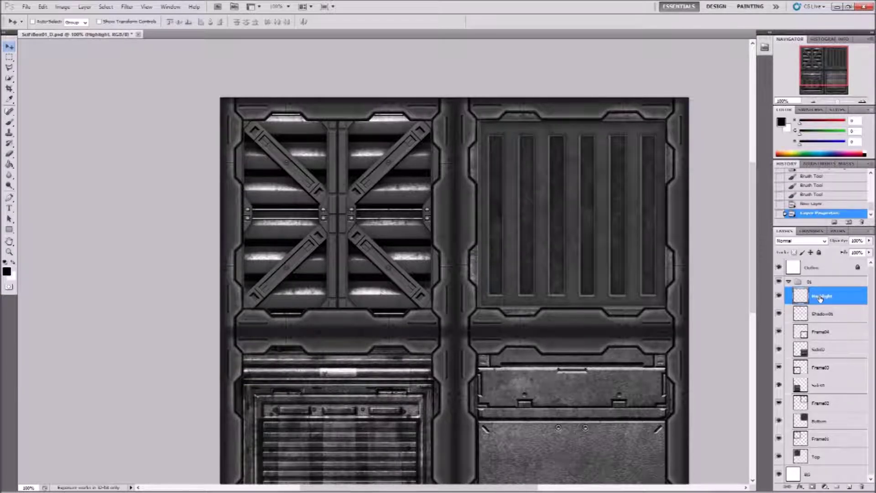
pyautogui.click(803, 243)
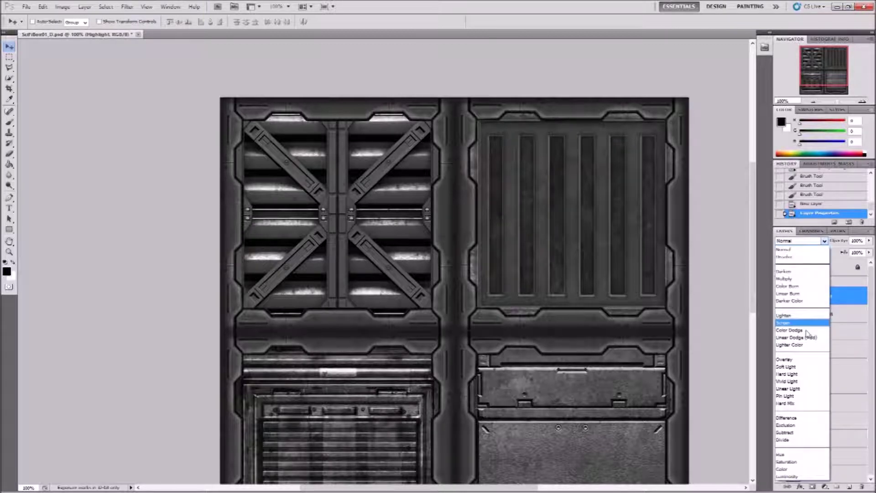
pyautogui.click(804, 368)
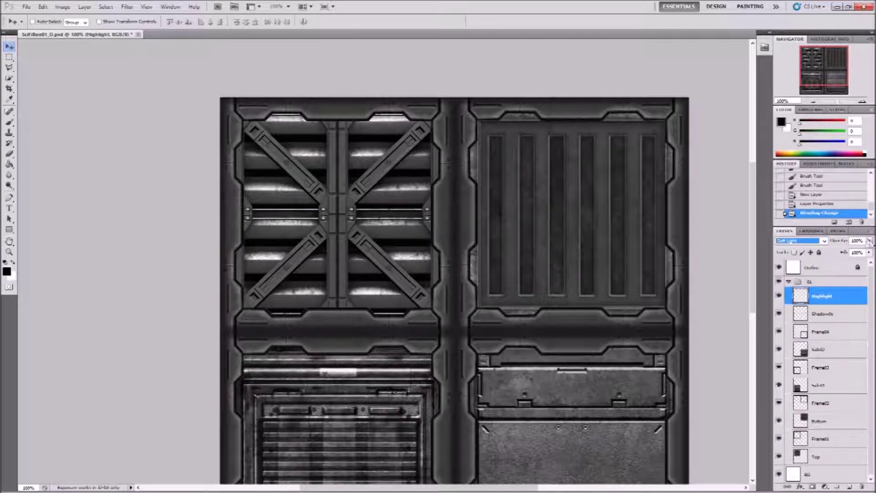
# Step: Make white the foreground colour and choose the Brush tool with a hard round tip at 100% hardness
pyautogui.click(14, 263)
pyautogui.click(9, 122)
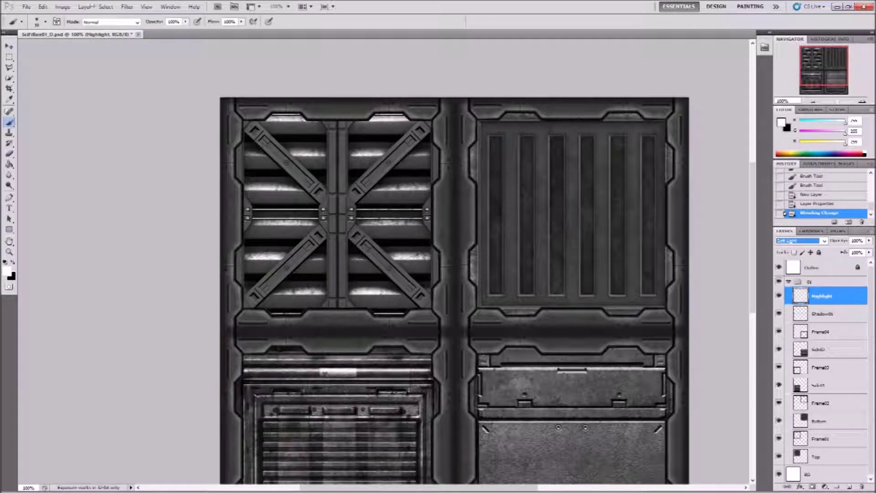
pyautogui.click(46, 22)
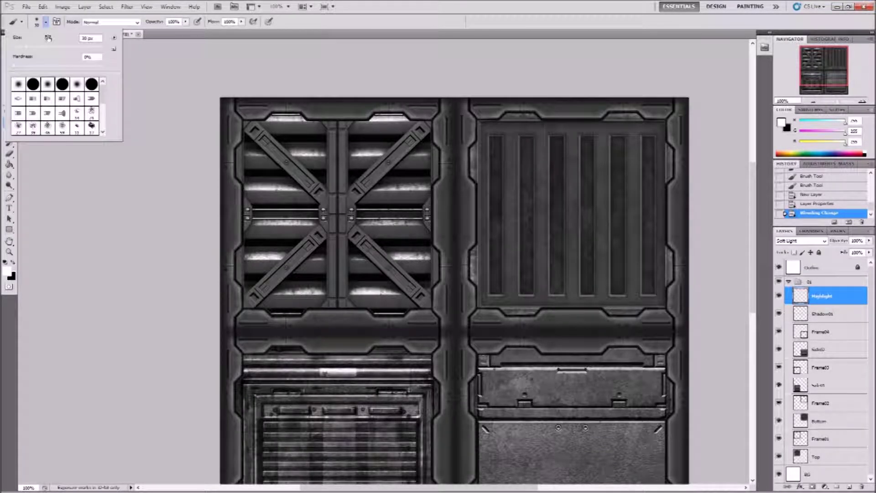
pyautogui.click(36, 84)
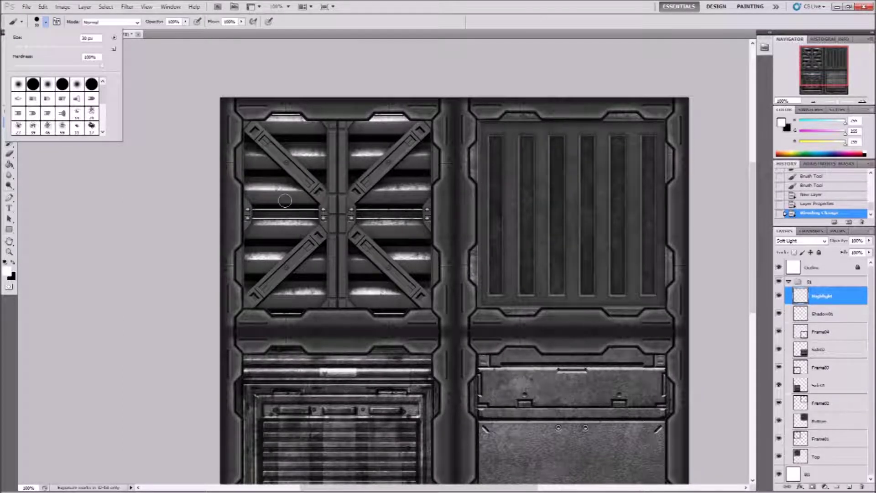
# Step: Reduce the hard round brush to a much smaller tip for thin edge highlights
pyautogui.click(431, 4)
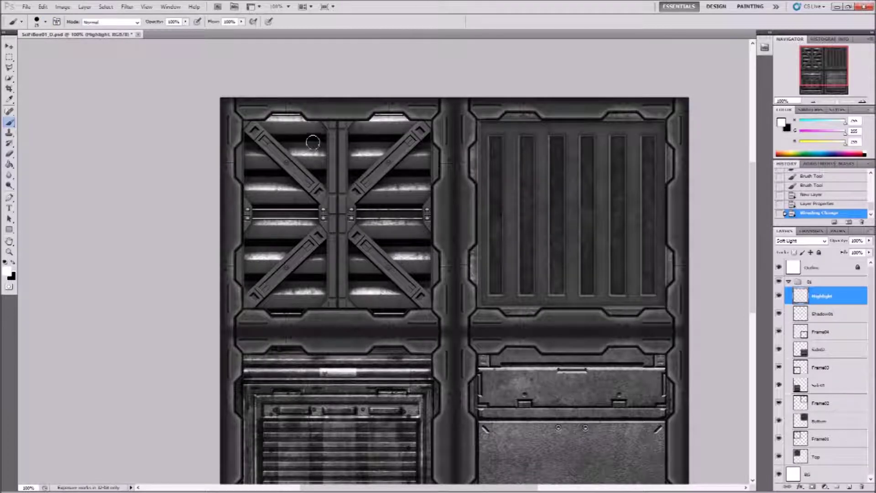
pyautogui.press('[')
pyautogui.press('[')
pyautogui.press('[')
pyautogui.press('[')
pyautogui.press('[')
pyautogui.press('[')
pyautogui.press('[')
pyautogui.press('[')
# Step: Paint a straight white highlight along the texture's top edge from the left corner to the right corner
pyautogui.click(860, 102)
pyautogui.click(860, 102)
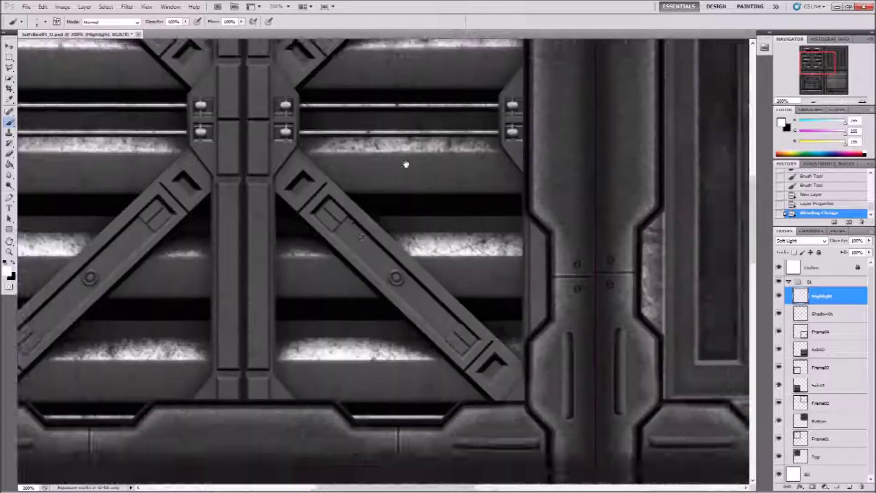
pyautogui.moveTo(405, 164); pyautogui.dragTo(441, 256)
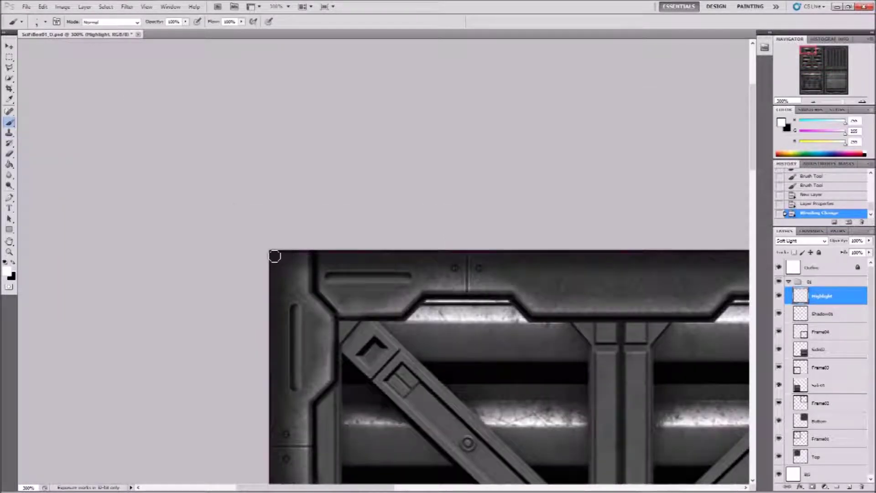
pyautogui.click(275, 255)
pyautogui.moveTo(503, 250); pyautogui.dragTo(93, 241)
pyautogui.moveTo(657, 252); pyautogui.dragTo(228, 233)
pyautogui.moveTo(698, 263); pyautogui.dragTo(374, 232)
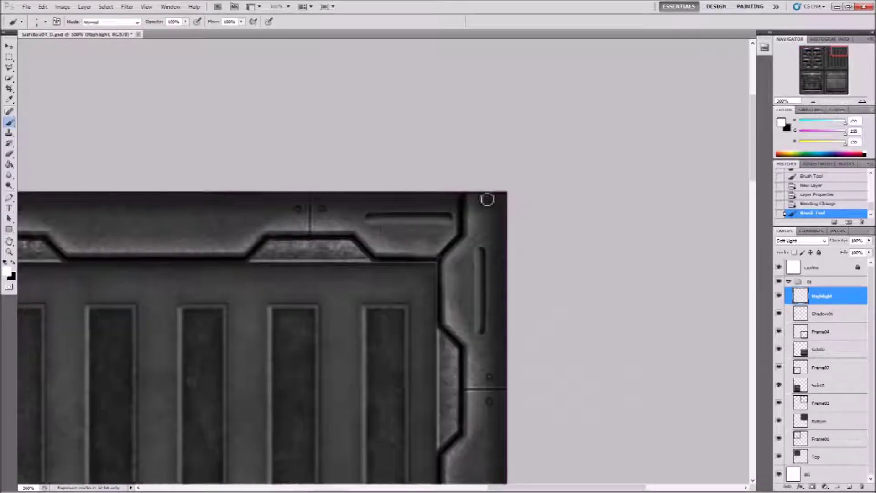
pyautogui.keyDown('shift'); pyautogui.click(506, 193); pyautogui.keyUp('shift')
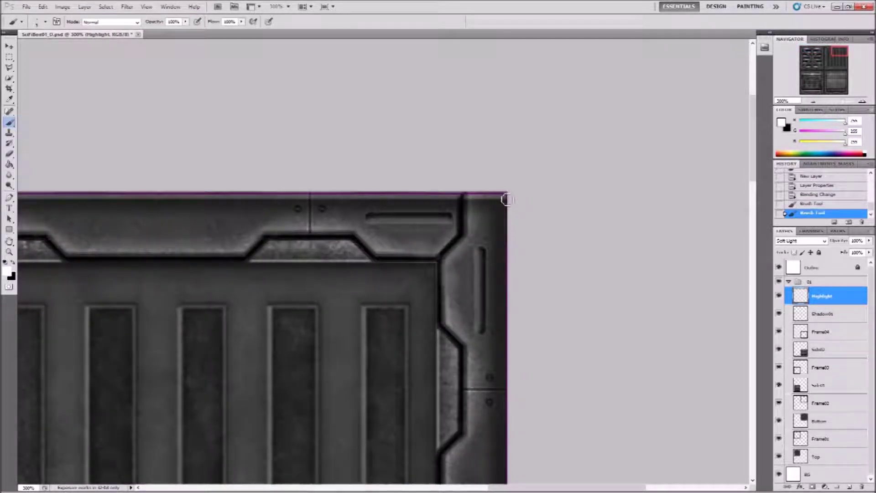
pyautogui.click(508, 200)
pyautogui.moveTo(523, 426); pyautogui.dragTo(532, 197)
pyautogui.moveTo(514, 410); pyautogui.dragTo(539, 171)
pyautogui.moveTo(543, 400); pyautogui.dragTo(512, 121)
pyautogui.moveTo(534, 276); pyautogui.dragTo(517, 128)
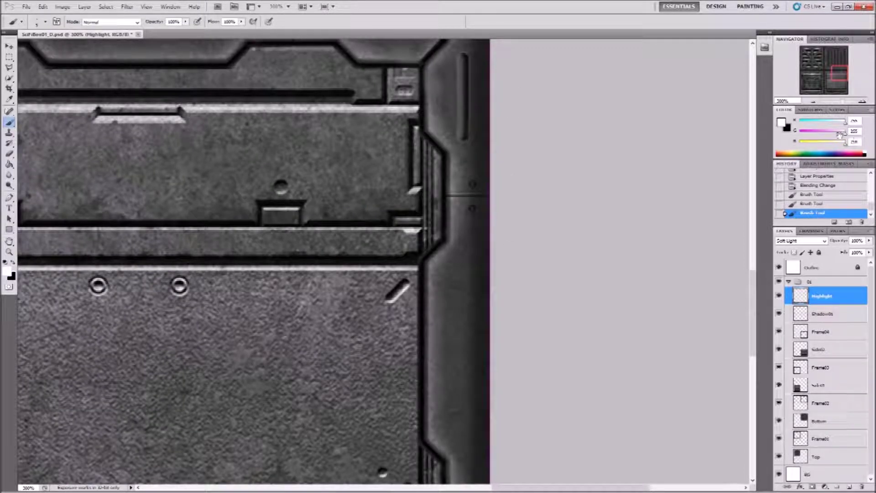
pyautogui.click(330, 487)
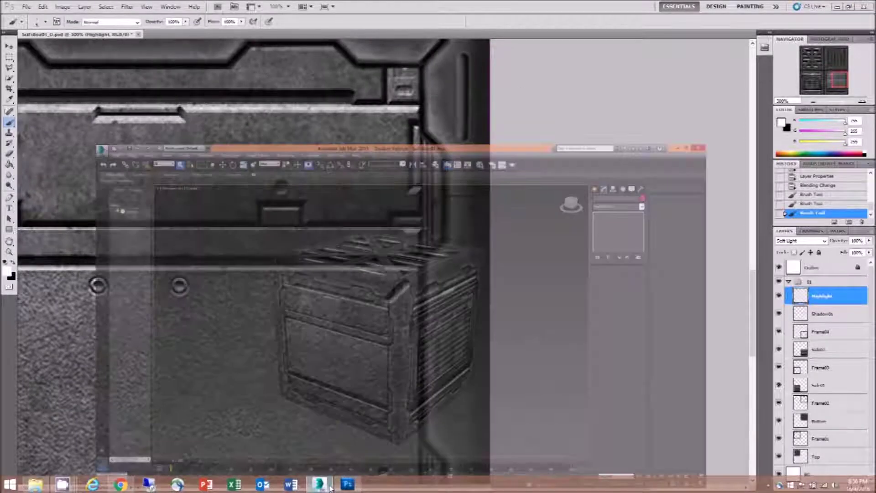
pyautogui.click(346, 486)
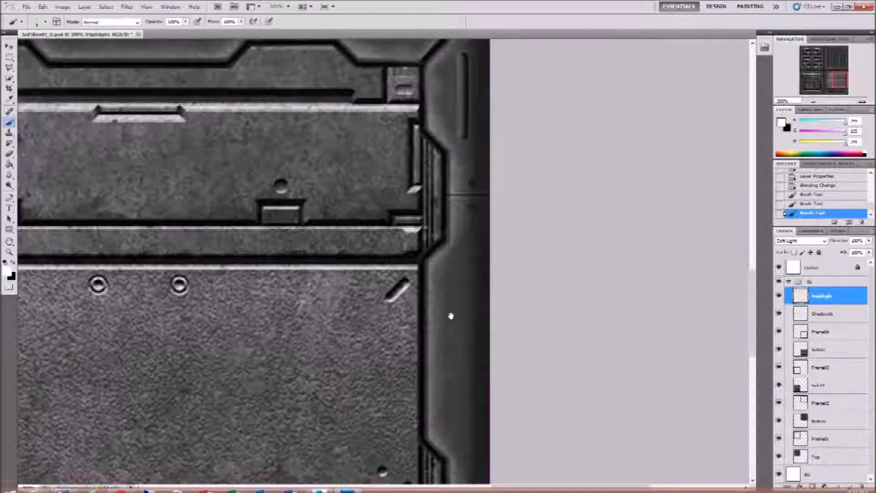
pyautogui.click(813, 101)
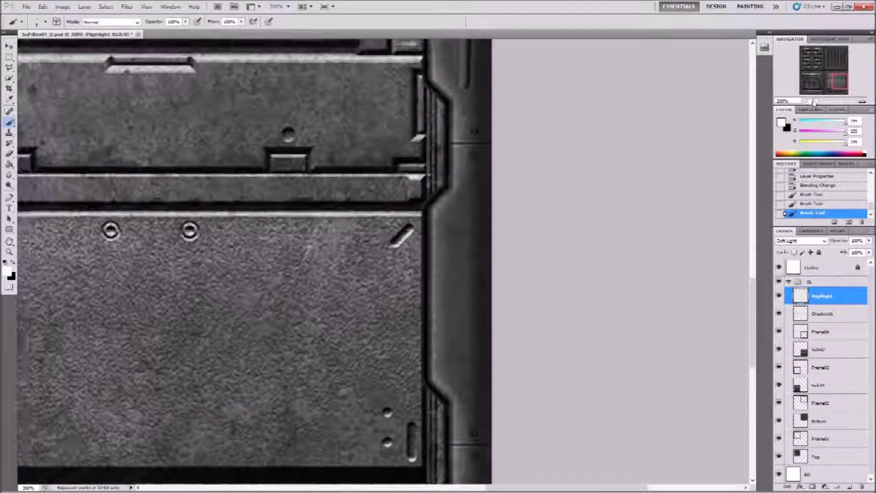
pyautogui.moveTo(521, 175); pyautogui.dragTo(531, 424)
pyautogui.moveTo(580, 133); pyautogui.dragTo(549, 418)
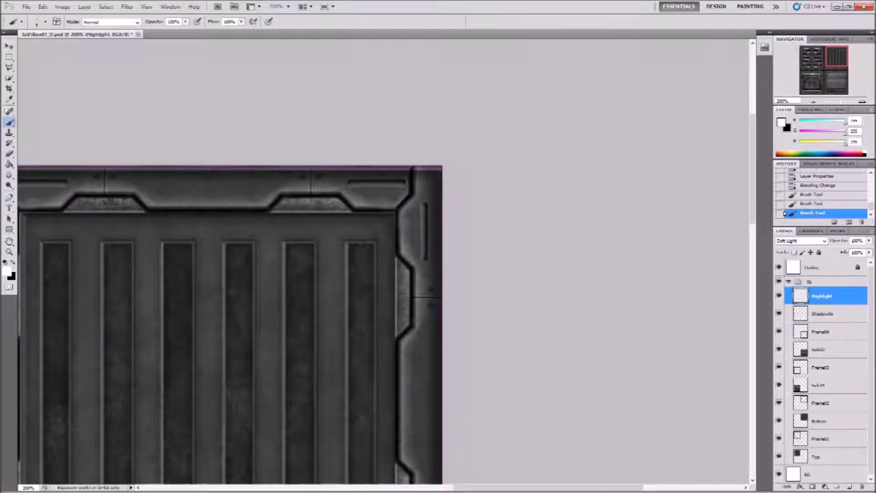
pyautogui.click(321, 487)
pyautogui.click(346, 486)
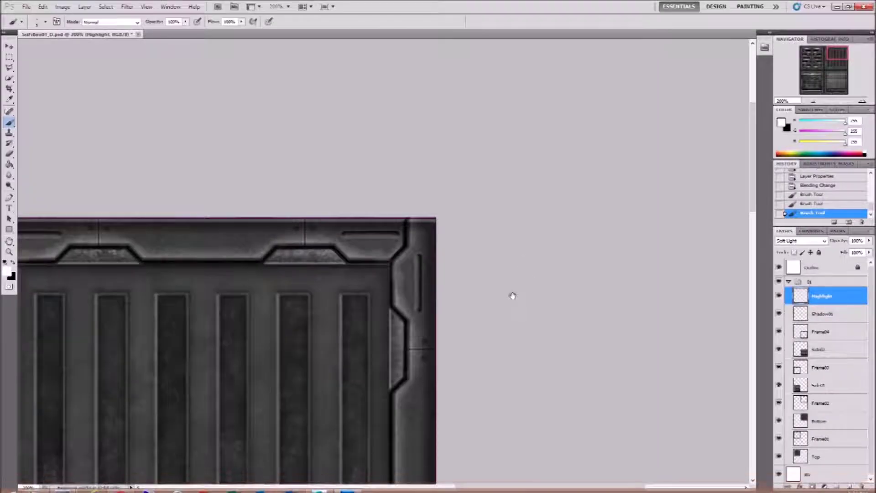
# Step: Paint a straight white highlight down the texture's right edge from the top corner to the bottom corner
pyautogui.moveTo(512, 295); pyautogui.dragTo(516, 217)
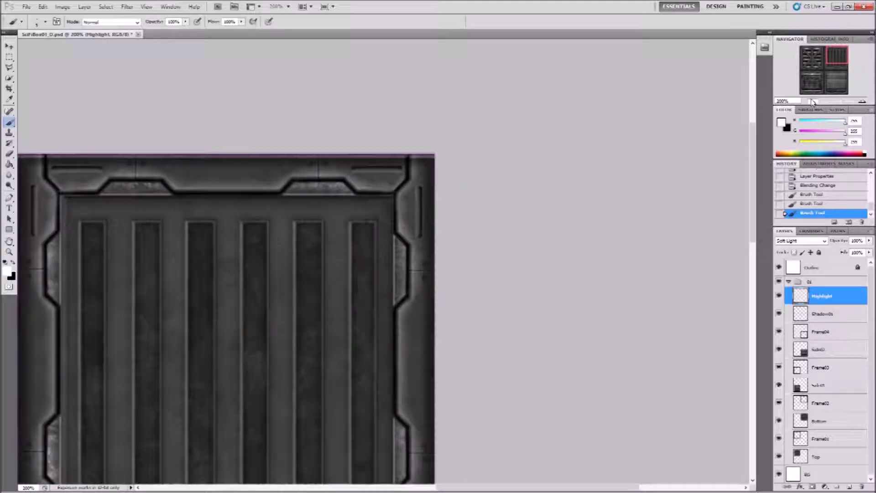
pyautogui.click(813, 102)
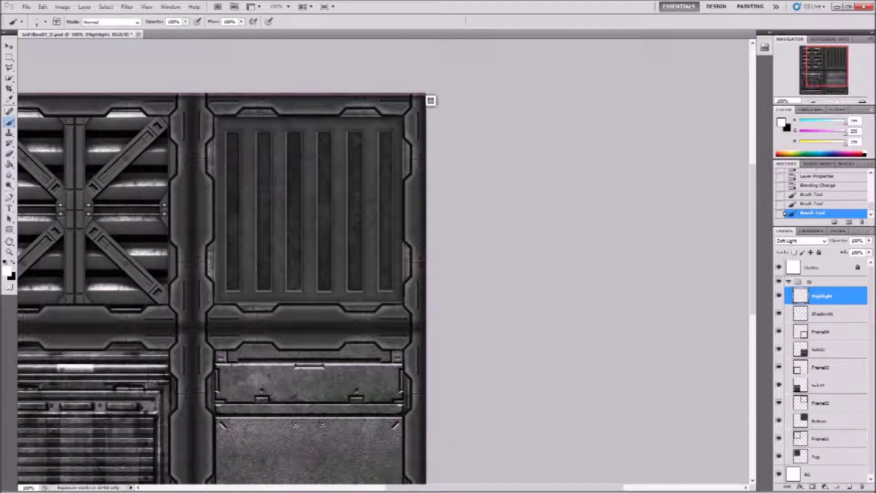
pyautogui.scroll(-5, 475, 397)
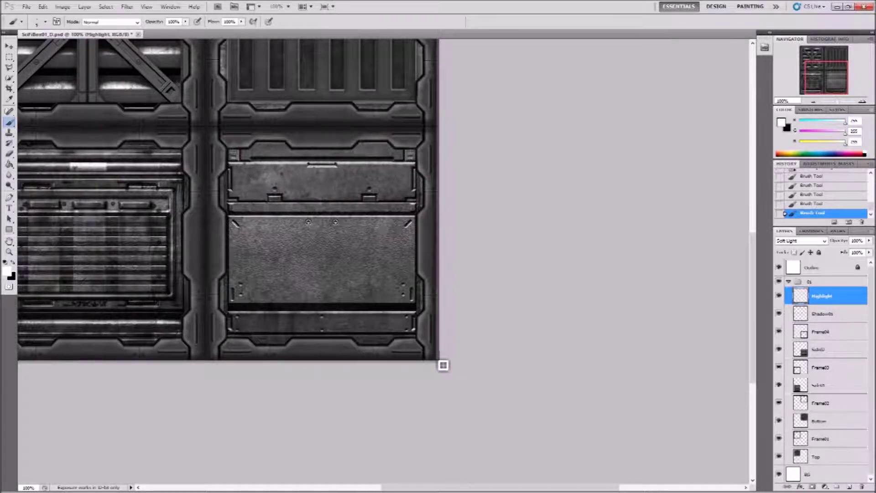
# Step: Paint a straight highlight along the texture's bottom edge and toggle the Outline layer's visibility to check the borders
pyautogui.hscroll(-5, 352, 364)
pyautogui.keyDown('shift'); pyautogui.click(257, 347); pyautogui.keyUp('shift')
pyautogui.moveTo(283, 258); pyautogui.dragTo(307, 412)
pyautogui.moveTo(303, 148); pyautogui.dragTo(323, 289)
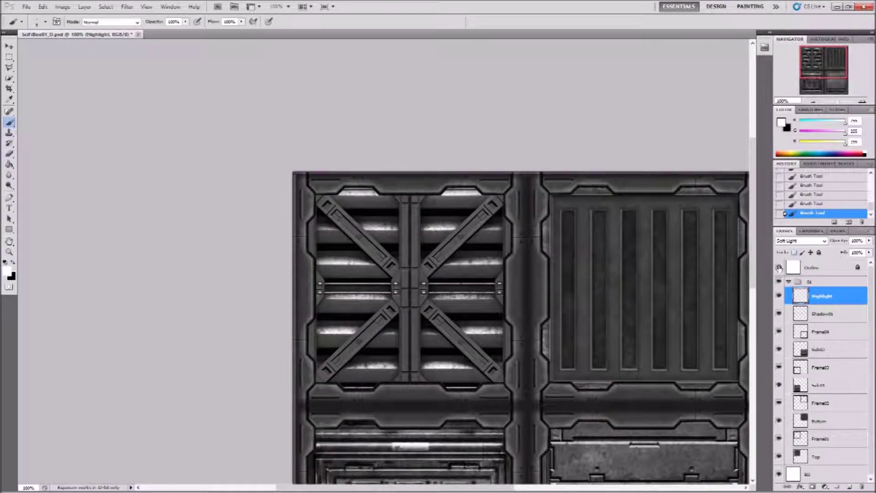
pyautogui.click(779, 268)
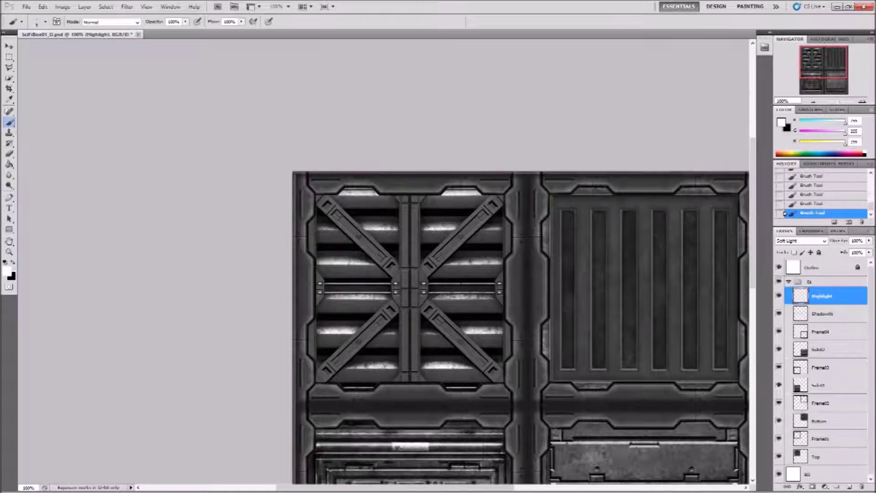
# Step: Paint a straight white highlight across the horizontal seam between the upper and lower panels
pyautogui.click(863, 102)
pyautogui.moveTo(522, 373); pyautogui.dragTo(493, 151)
pyautogui.moveTo(449, 216); pyautogui.dragTo(389, 205)
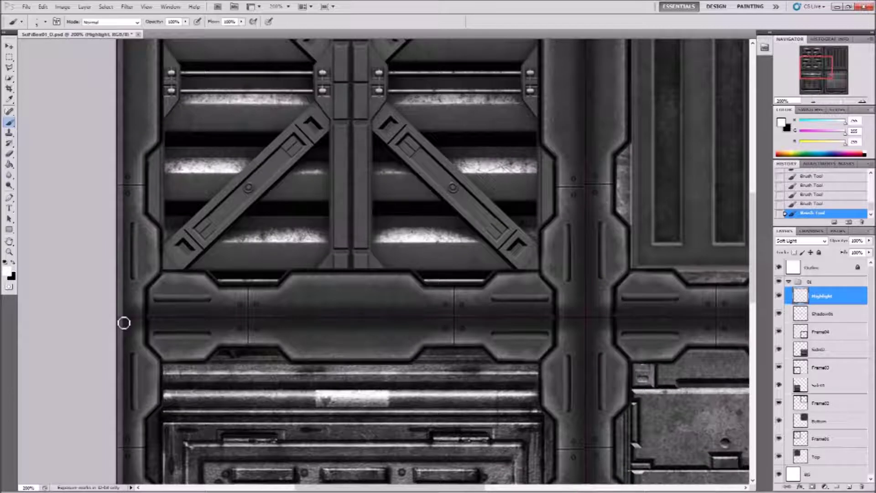
pyautogui.moveTo(374, 334); pyautogui.dragTo(206, 319)
pyautogui.moveTo(527, 324); pyautogui.dragTo(283, 301)
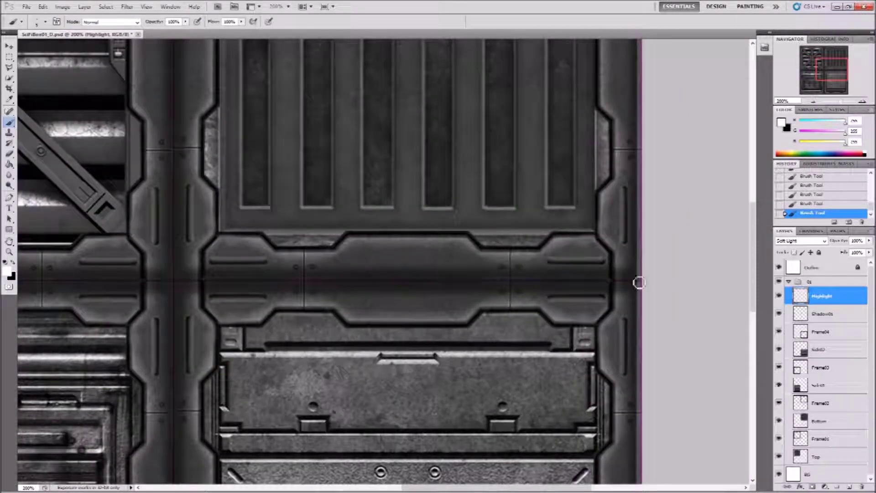
pyautogui.keyDown('shift'); pyautogui.click(644, 283); pyautogui.keyUp('shift')
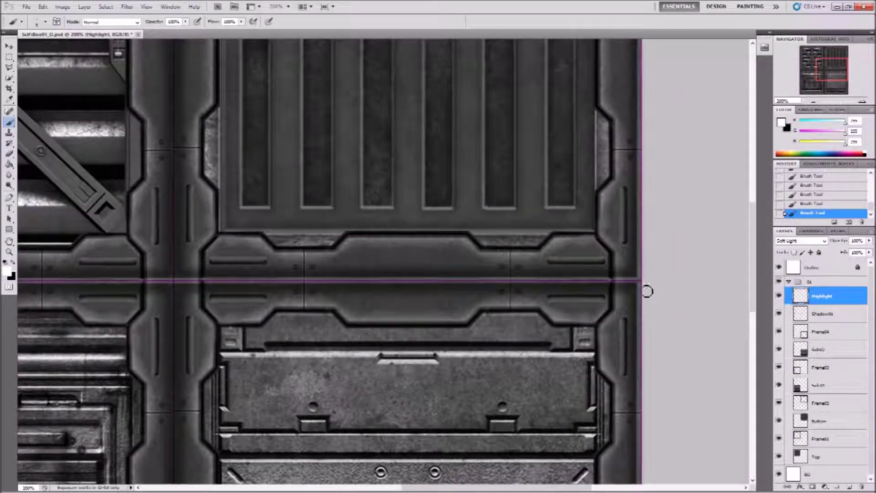
# Step: Add a second straight highlight beside the first one along the full width of the horizontal seam
pyautogui.moveTo(180, 272); pyautogui.dragTo(409, 263)
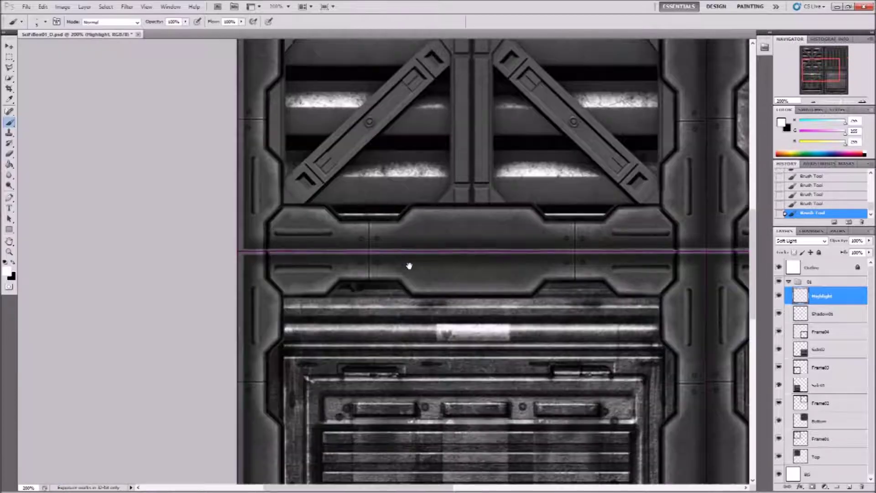
pyautogui.keyDown('shift'); pyautogui.click(243, 255); pyautogui.keyUp('shift')
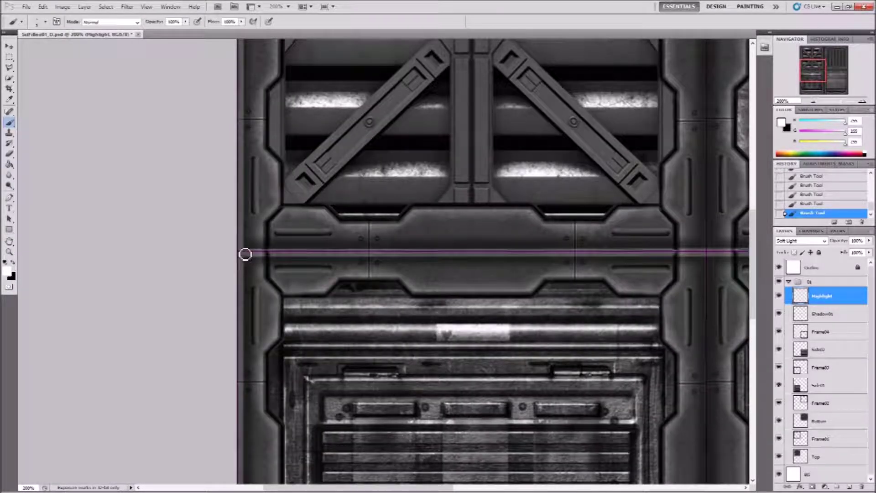
pyautogui.hscroll(10, 365, 262)
pyautogui.keyDown('shift'); pyautogui.click(660, 263); pyautogui.keyUp('shift')
# Step: Paint a straight white highlight down the central vertical seam from the texture's top edge to its bottom edge
pyautogui.moveTo(168, 267); pyautogui.dragTo(515, 287)
pyautogui.moveTo(557, 269); pyautogui.dragTo(525, 388)
pyautogui.moveTo(557, 292); pyautogui.dragTo(557, 424)
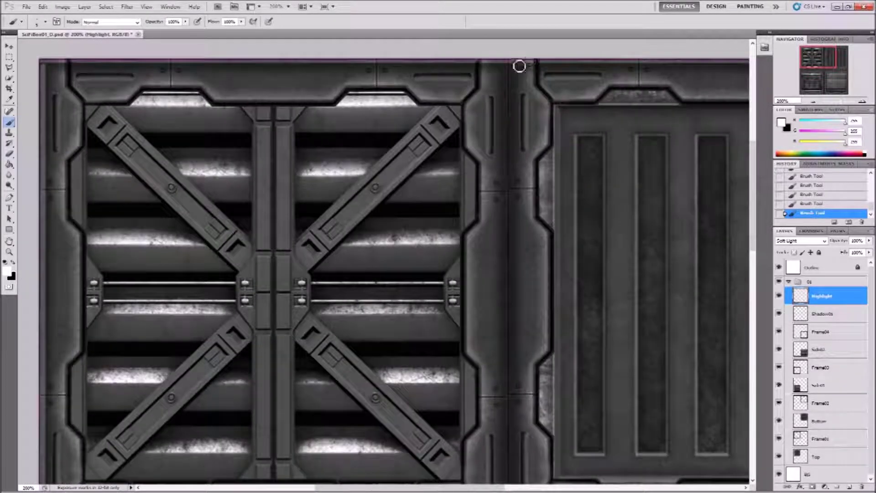
pyautogui.scroll(-10, 510, 66)
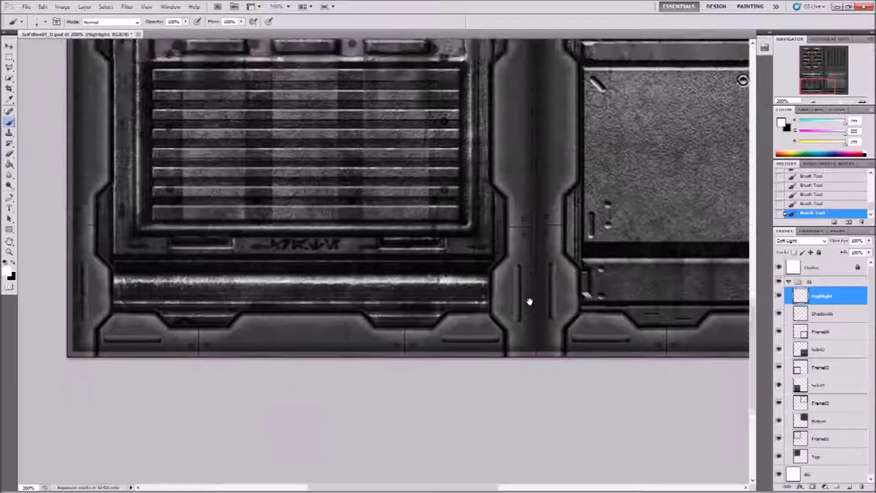
pyautogui.keyDown('shift'); pyautogui.click(532, 329); pyautogui.keyUp('shift')
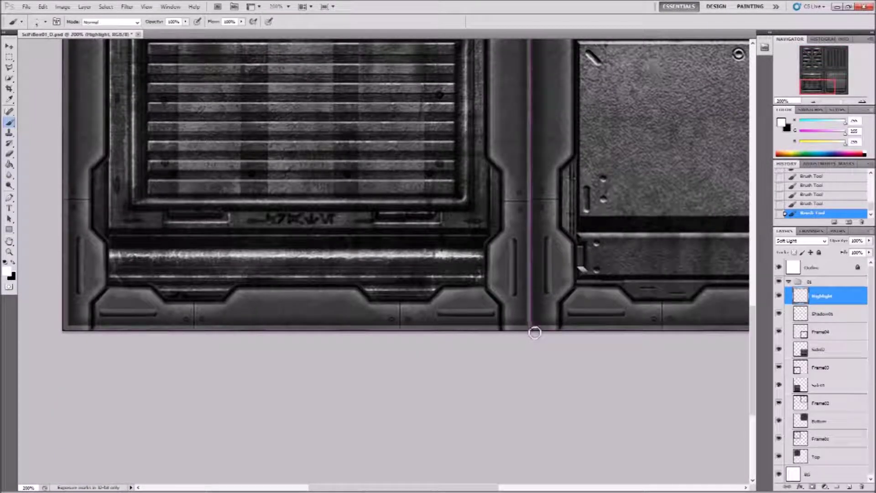
# Step: Add a second straight highlight beside the first one down the full height of the central vertical seam
pyautogui.scroll(8, 554, 198)
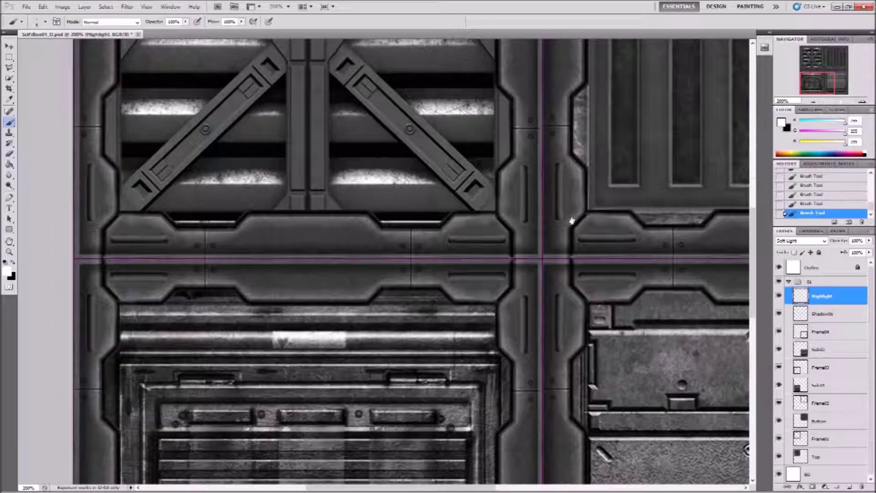
pyautogui.click(319, 484)
pyautogui.click(348, 484)
pyautogui.scroll(4, 519, 236)
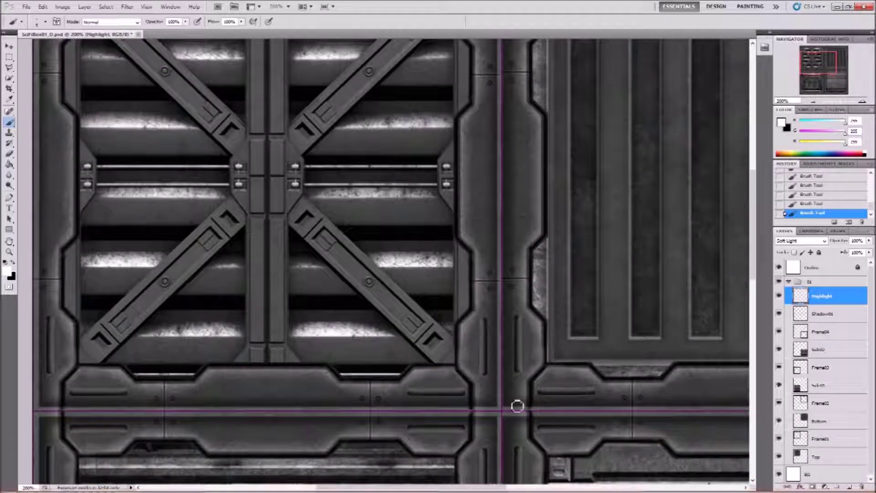
pyautogui.scroll(5, 519, 405)
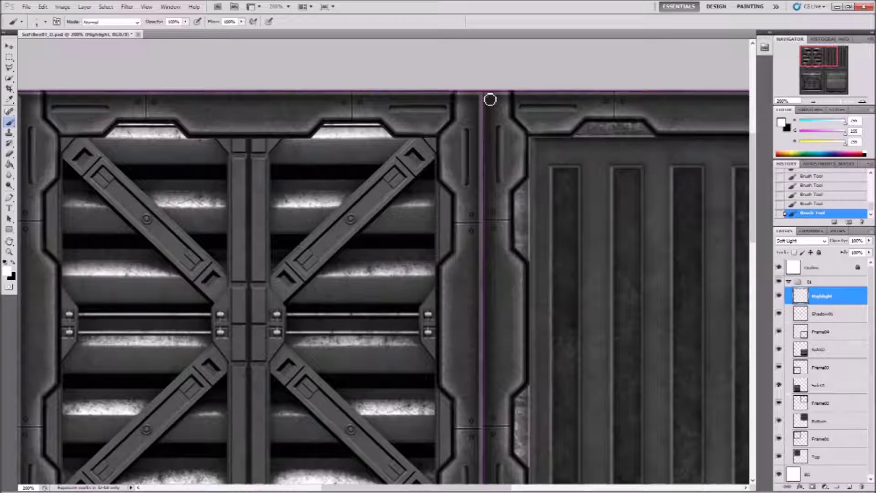
pyautogui.scroll(-20, 493, 182)
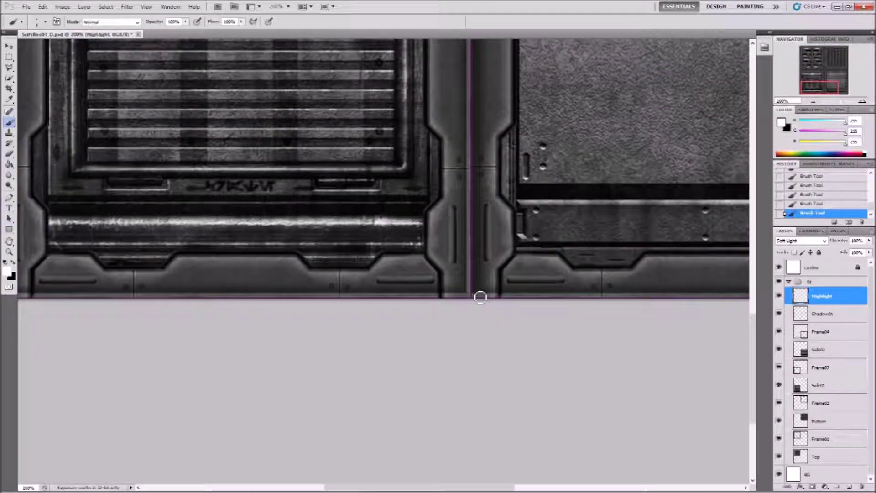
# Step: Paint a straight white highlight along the texture's left edge between the bottom and top corners
pyautogui.scroll(10, 501, 301)
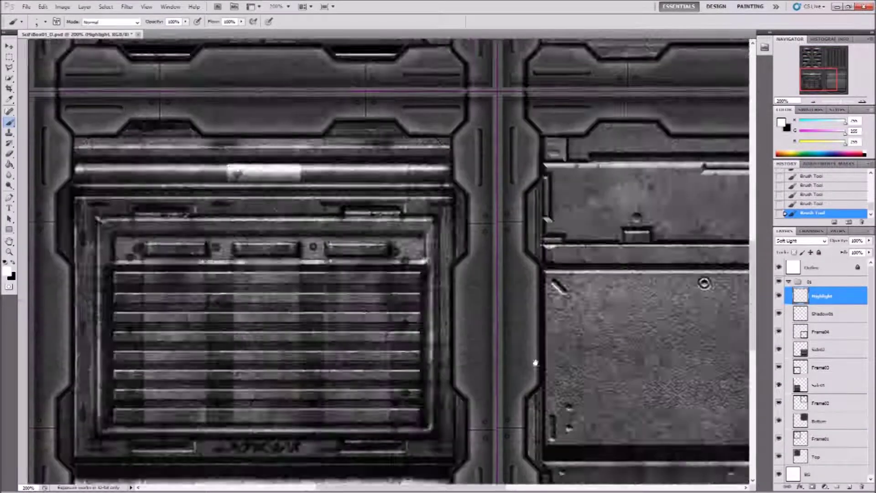
pyautogui.scroll(3, 540, 315)
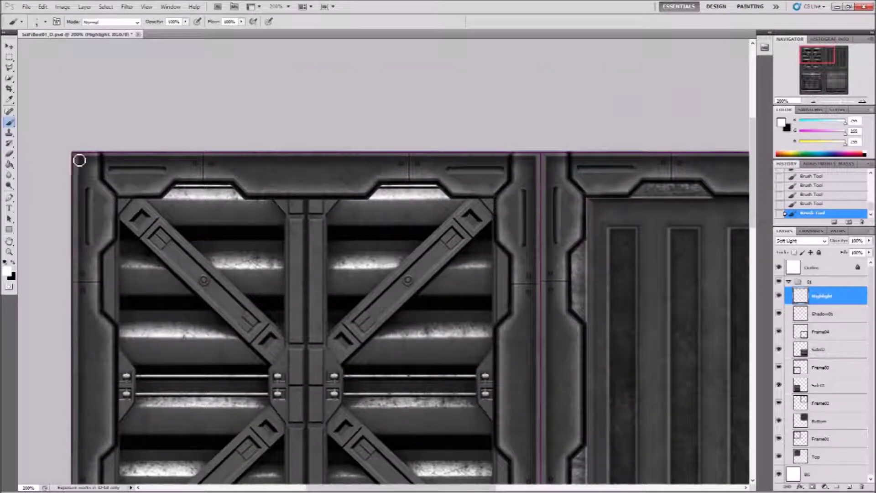
pyautogui.moveTo(90, 266); pyautogui.dragTo(222, 49)
pyautogui.moveTo(251, 219); pyautogui.dragTo(301, 41)
pyautogui.moveTo(232, 253); pyautogui.dragTo(238, 208)
pyautogui.scroll(-4, 242, 274)
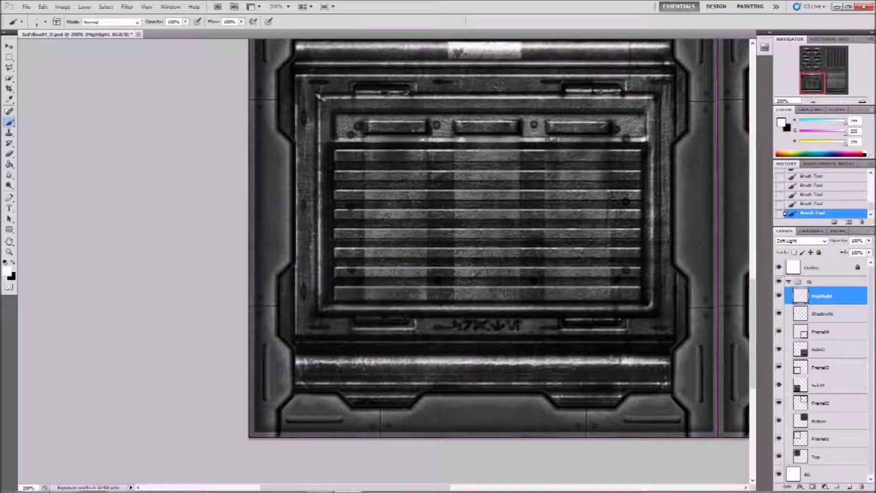
pyautogui.click(322, 485)
pyautogui.click(327, 488)
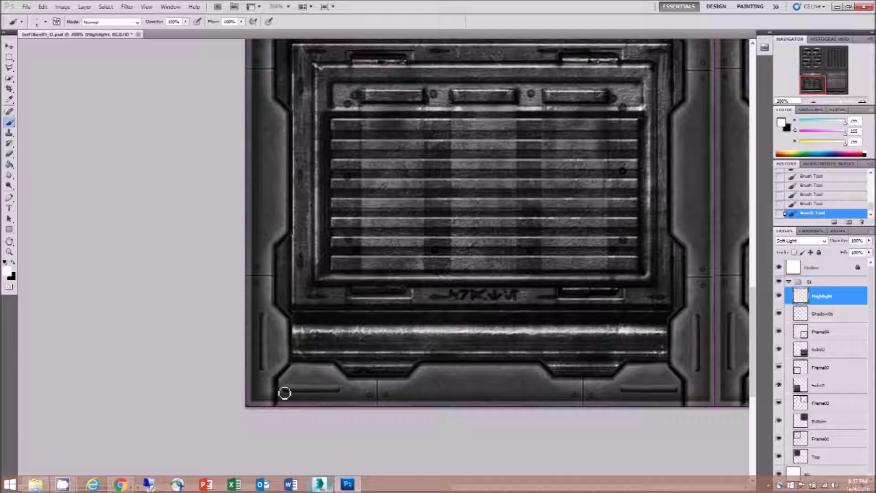
pyautogui.moveTo(278, 197); pyautogui.dragTo(286, 377)
pyautogui.scroll(10, 287, 376)
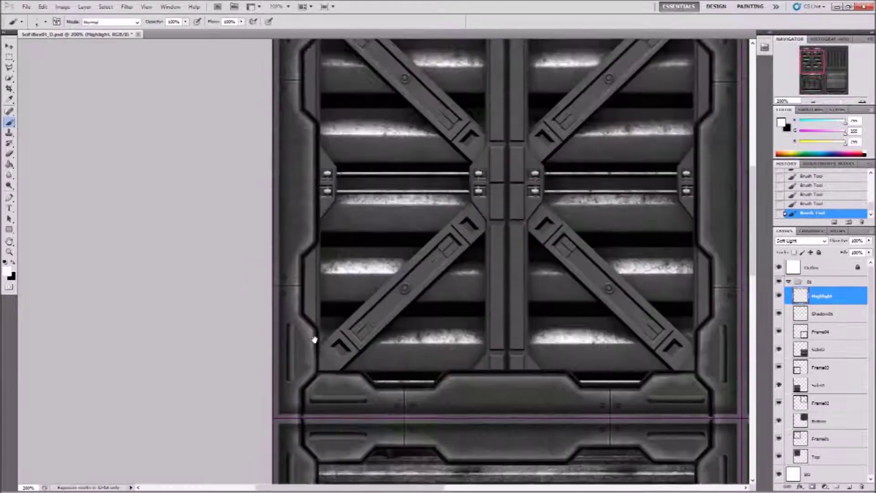
pyautogui.keyDown('shift'); pyautogui.click(284, 122); pyautogui.keyUp('shift')
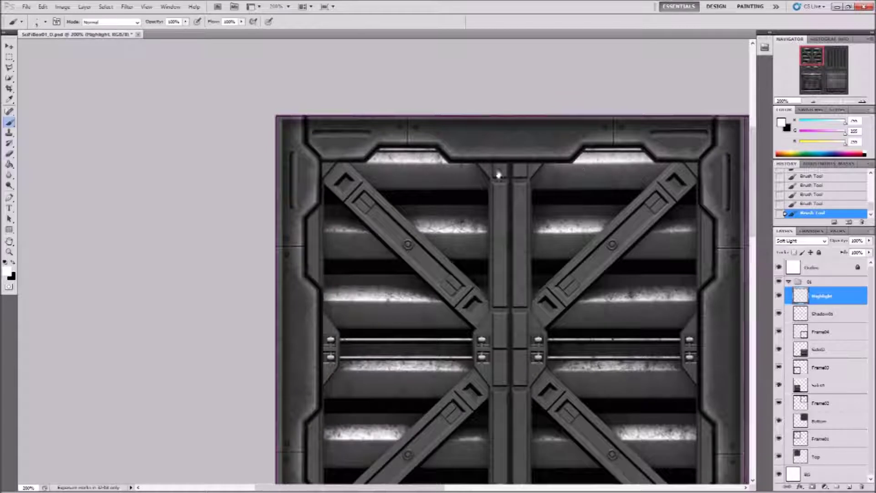
pyautogui.moveTo(499, 172); pyautogui.dragTo(382, 176)
pyautogui.moveTo(332, 143); pyautogui.dragTo(393, 141)
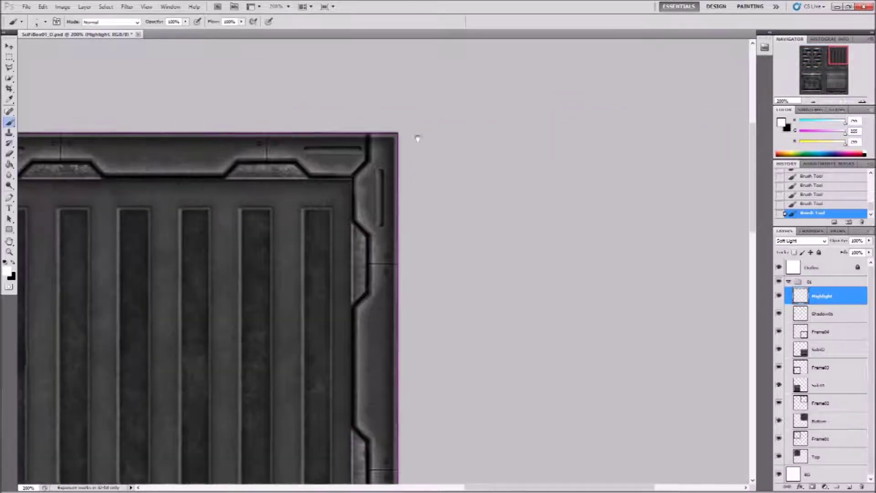
# Step: Complete the straight white highlight along the texture's top edge at the far right corner and hide the Outline layer
pyautogui.keyDown('shift'); pyautogui.click(397, 141); pyautogui.keyUp('shift')
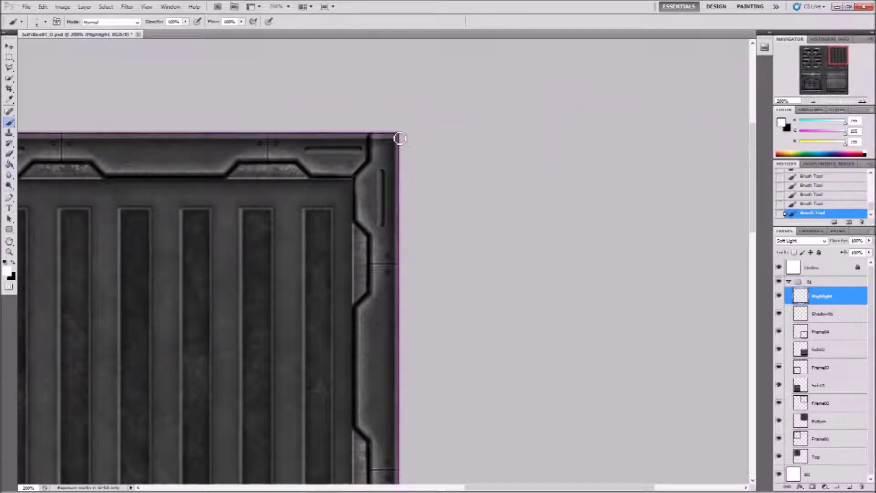
pyautogui.click(778, 266)
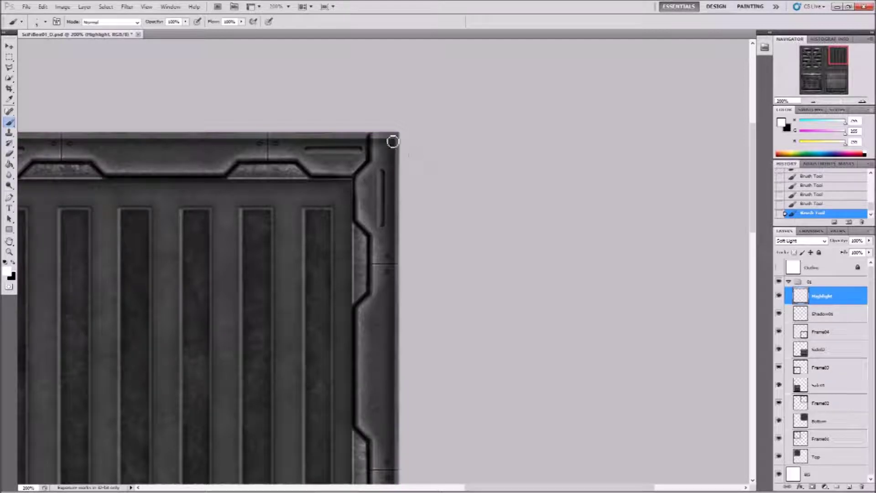
# Step: Paint a straight white highlight along the texture's right edge between the bottom and top corners
pyautogui.moveTo(422, 334); pyautogui.dragTo(470, 172)
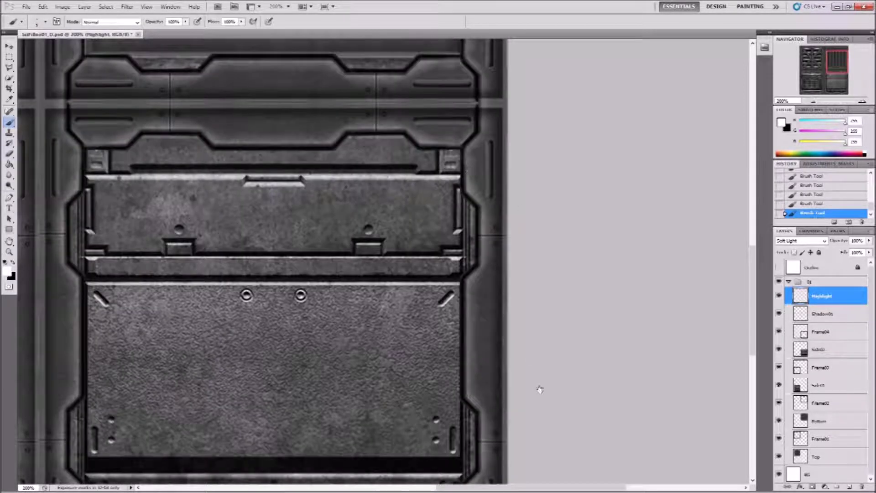
pyautogui.moveTo(388, 484)
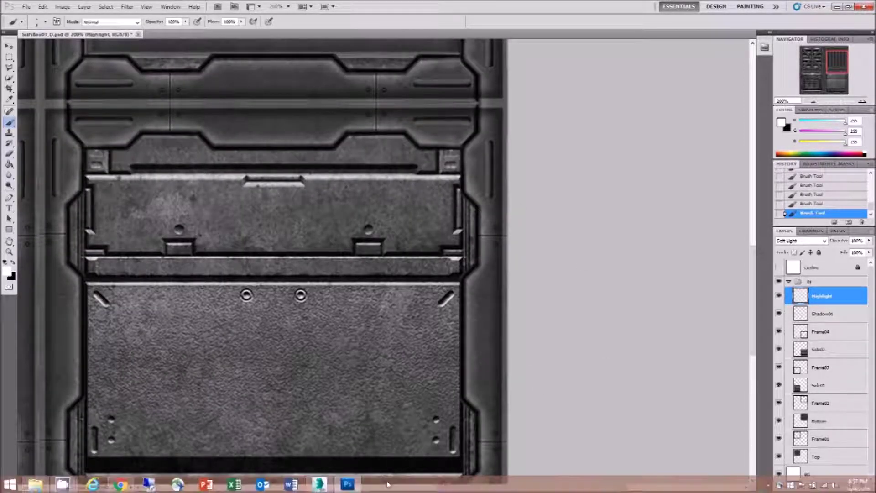
pyautogui.click(319, 484)
pyautogui.click(348, 484)
pyautogui.moveTo(471, 324); pyautogui.dragTo(451, 214)
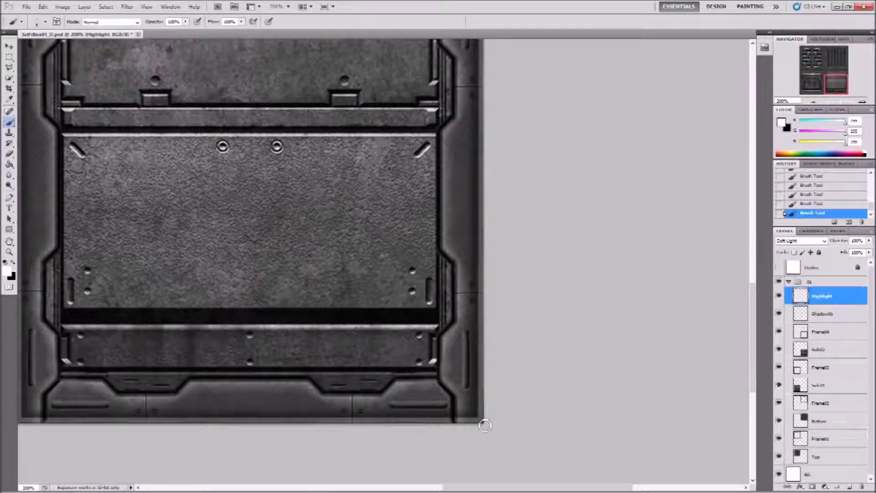
pyautogui.scroll(10, 565, 301)
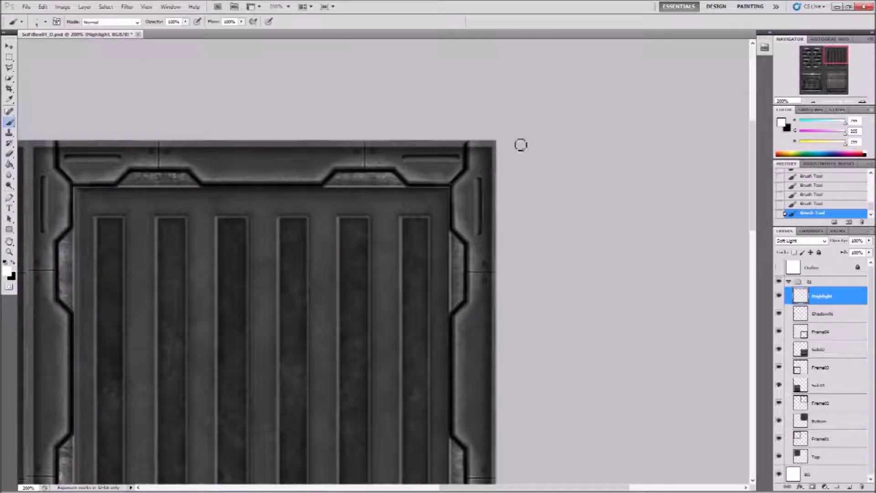
pyautogui.keyDown('shift'); pyautogui.click(496, 147); pyautogui.keyUp('shift')
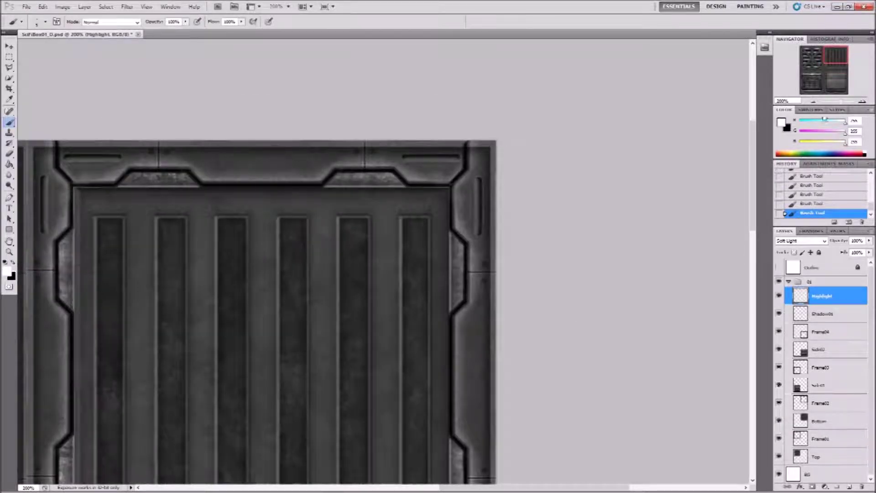
# Step: Save the texture document and toggle the Highlight layer's visibility to compare the whole texture with and without it
pyautogui.click(812, 102)
pyautogui.click(813, 102)
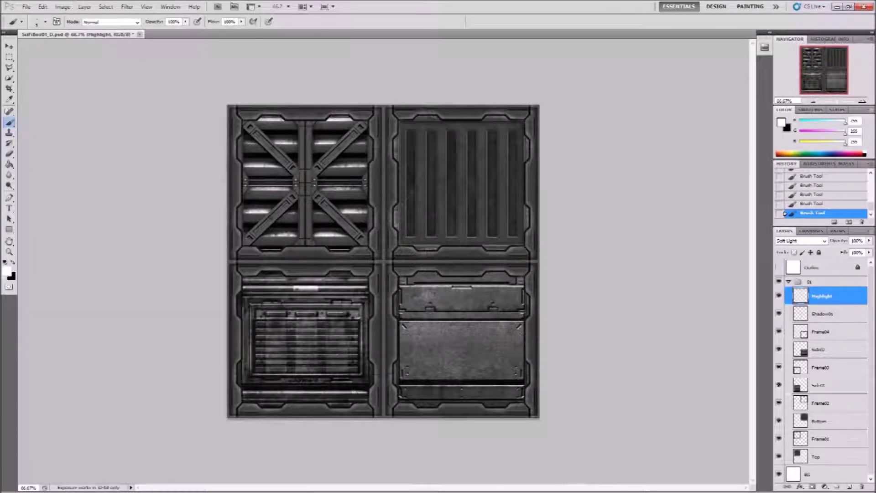
pyautogui.click(34, 9)
pyautogui.click(70, 138)
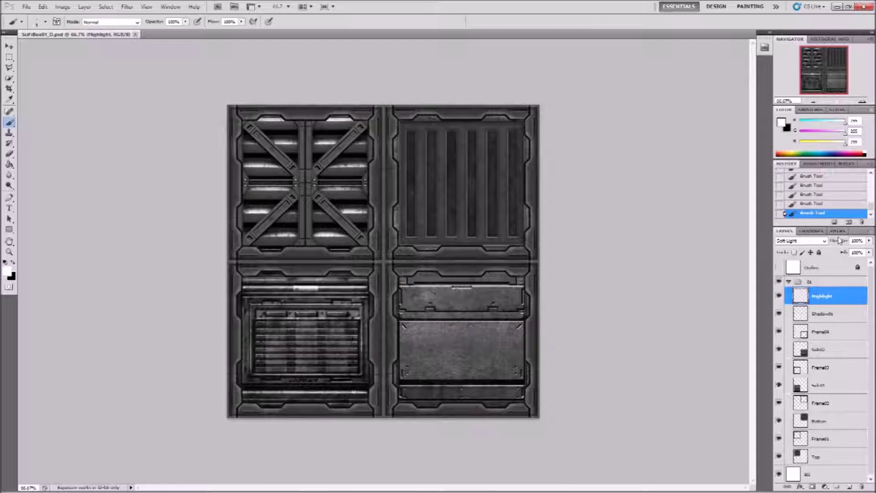
pyautogui.moveTo(779, 296)
pyautogui.mouseDown()
pyautogui.moveTo(781, 317)
pyautogui.moveTo(782, 302)
pyautogui.mouseUp()
pyautogui.press('v')
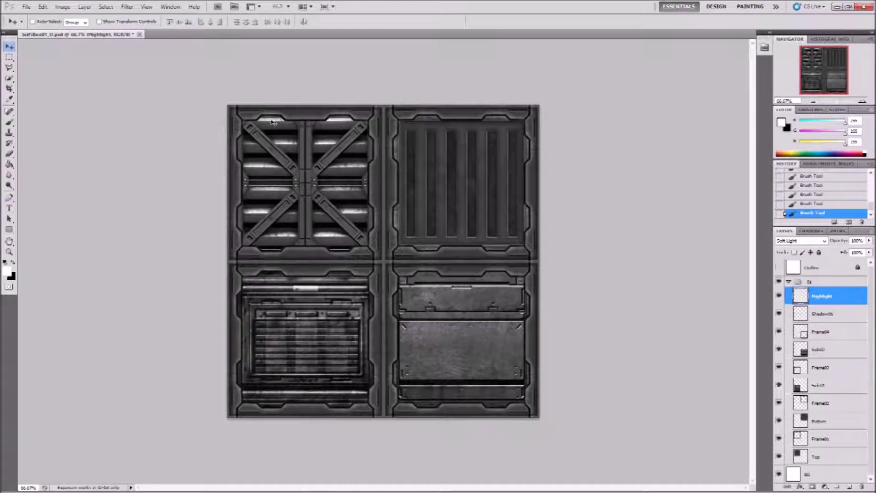
# Step: Switch to 3ds Max and reload the SciFiBox01_D.tga bitmap in the diffuse map of the box's material
pyautogui.click(319, 485)
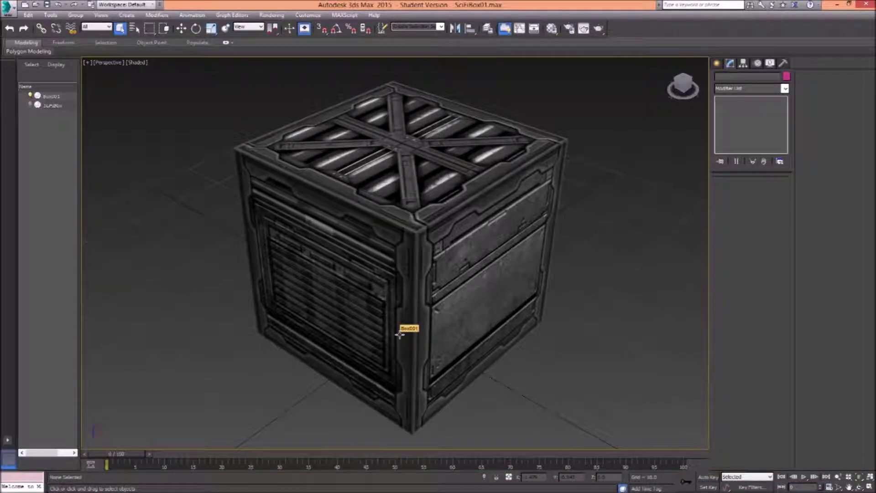
pyautogui.moveTo(497, 195); pyautogui.dragTo(503, 231)
pyautogui.press('w')
pyautogui.moveTo(559, 217); pyautogui.dragTo(315, 223)
pyautogui.scroll(4, 348, 229)
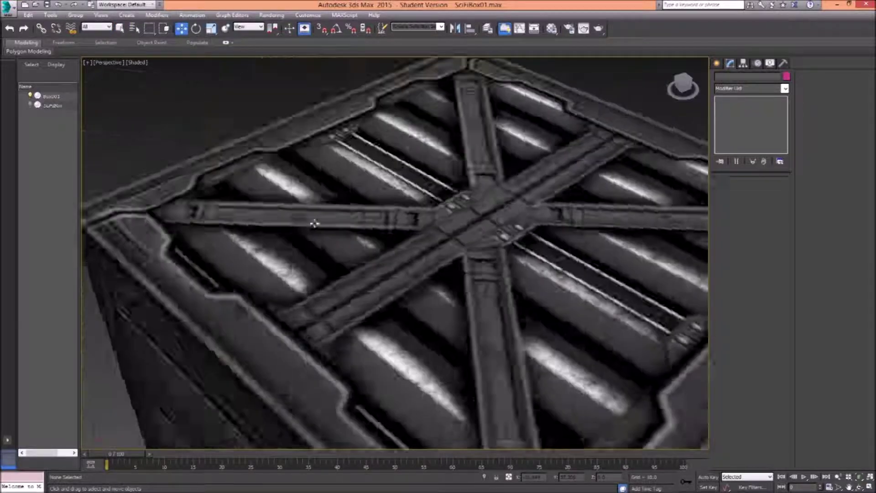
pyautogui.scroll(-2, 320, 223)
pyautogui.click(551, 29)
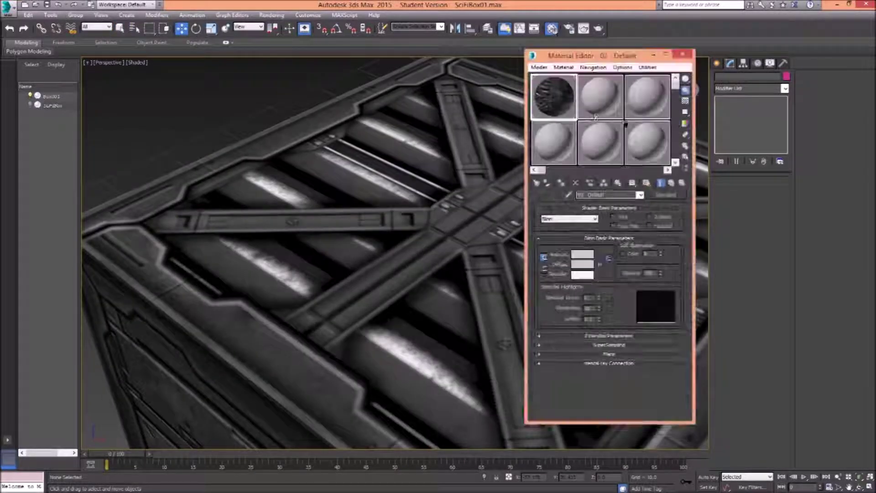
pyautogui.click(600, 266)
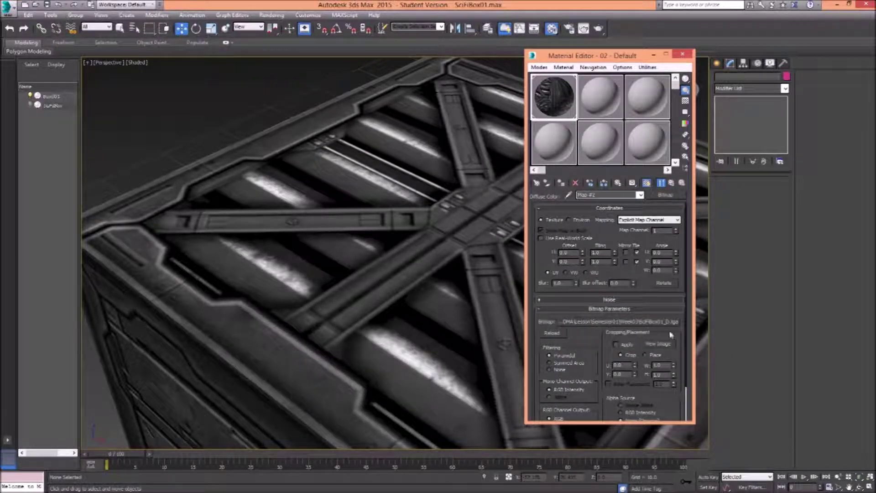
pyautogui.click(560, 337)
# Step: Inspect the reloaded texture up close on the box's top face and close the Material Editor
pyautogui.moveTo(232, 116); pyautogui.dragTo(270, 137)
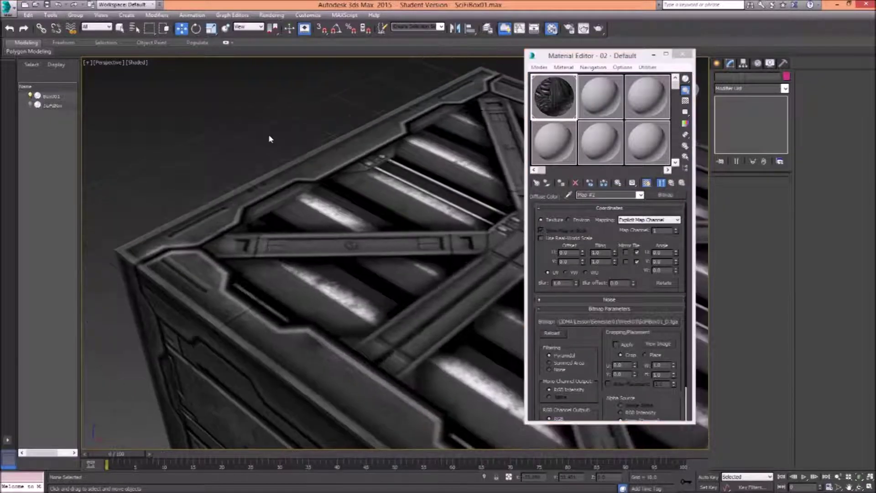
pyautogui.moveTo(213, 204); pyautogui.dragTo(243, 201)
pyautogui.scroll(4, 242, 202)
pyautogui.moveTo(426, 192); pyautogui.dragTo(209, 277)
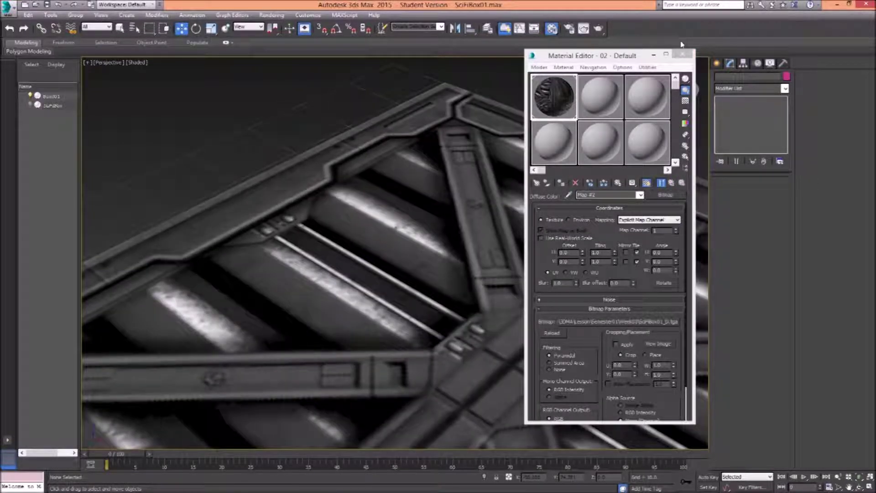
pyautogui.click(682, 54)
pyautogui.moveTo(502, 136); pyautogui.dragTo(418, 170)
pyautogui.scroll(-5, 418, 170)
pyautogui.moveTo(458, 194); pyautogui.dragTo(437, 168)
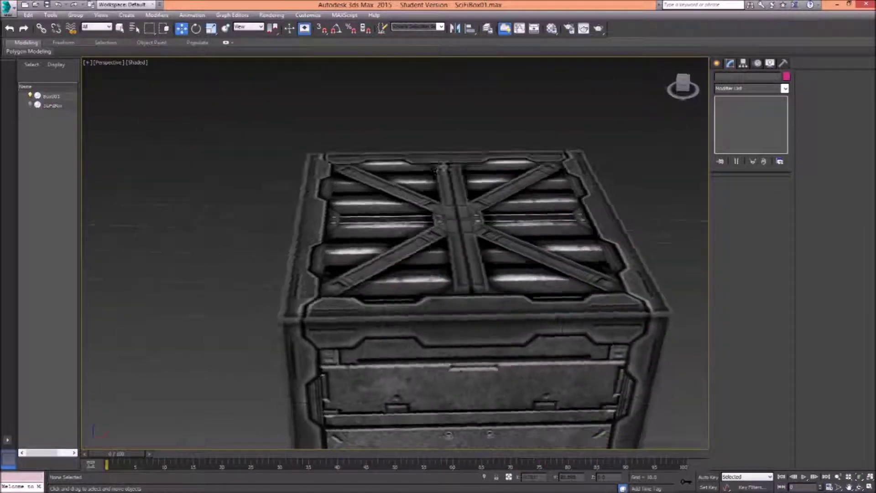
# Step: Examine the box's top face, edge highlights and corner seams from several angles and distances
pyautogui.moveTo(583, 168); pyautogui.dragTo(434, 250)
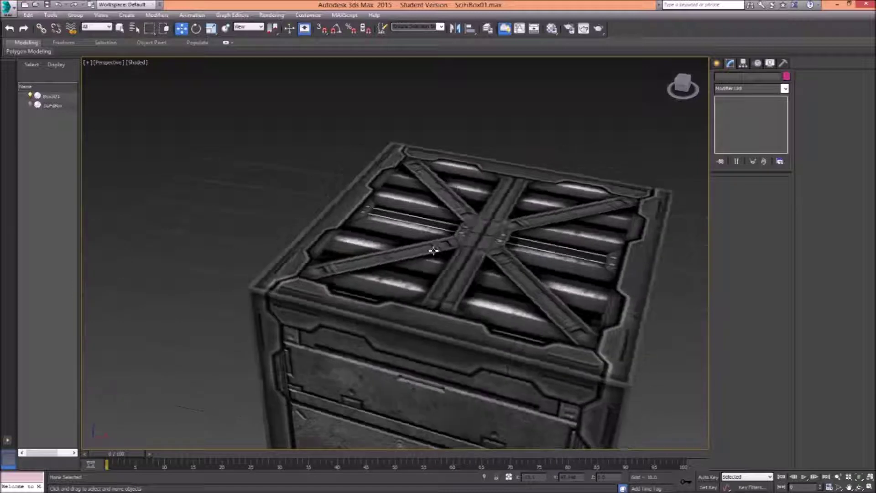
pyautogui.moveTo(505, 241); pyautogui.dragTo(422, 214)
pyautogui.click(427, 209)
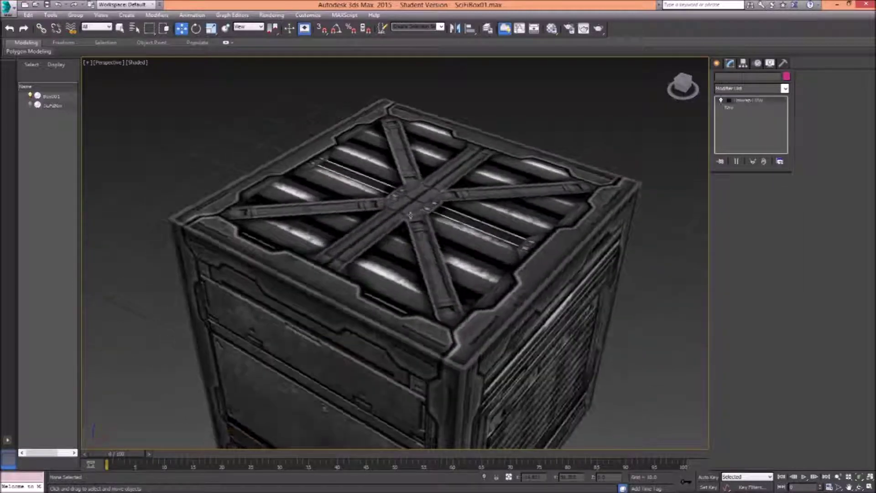
pyautogui.click(539, 136)
pyautogui.moveTo(582, 208); pyautogui.dragTo(383, 249)
pyautogui.moveTo(341, 274); pyautogui.dragTo(347, 184)
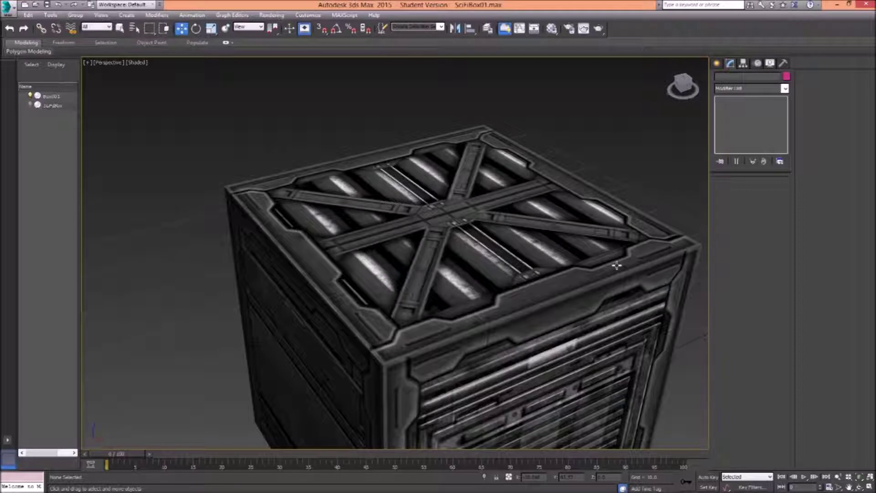
pyautogui.moveTo(617, 266); pyautogui.dragTo(449, 237)
pyautogui.scroll(4, 541, 271)
pyautogui.scroll(-2, 542, 270)
pyautogui.scroll(-3, 541, 270)
pyautogui.scroll(2, 462, 273)
pyautogui.scroll(-4, 494, 277)
pyautogui.scroll(2, 450, 238)
pyautogui.moveTo(488, 289); pyautogui.dragTo(460, 270)
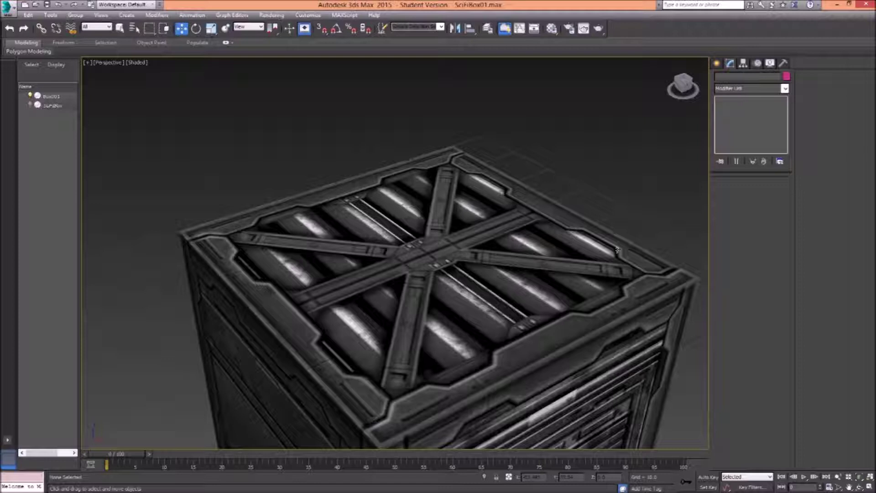
pyautogui.moveTo(580, 257); pyautogui.dragTo(293, 201)
pyautogui.moveTo(586, 213); pyautogui.dragTo(653, 236)
pyautogui.moveTo(612, 247); pyautogui.dragTo(577, 233)
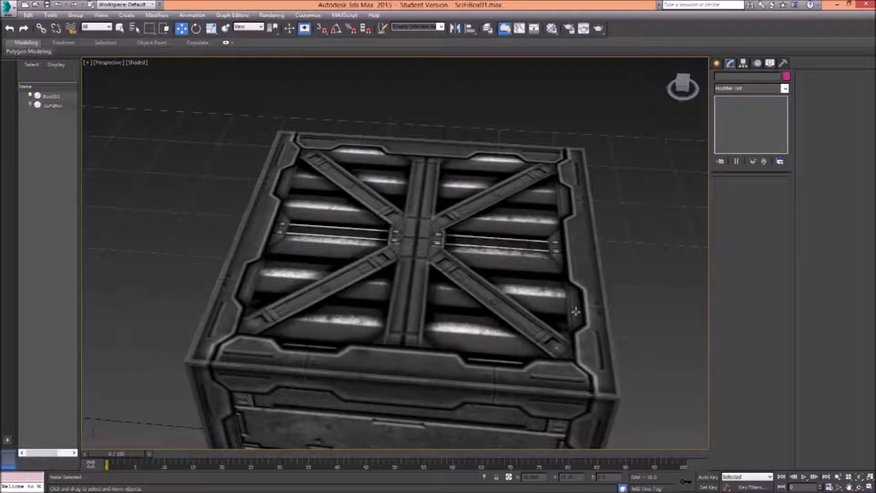
pyautogui.moveTo(452, 240); pyautogui.dragTo(327, 363)
pyautogui.scroll(-5, 434, 239)
pyautogui.scroll(6, 434, 239)
# Step: Select the textured box and collapse its whole modifier stack, including the Unwrap UVW modifier
pyautogui.click(434, 240)
pyautogui.moveTo(520, 233); pyautogui.dragTo(485, 179)
pyautogui.moveTo(491, 242); pyautogui.dragTo(528, 230)
pyautogui.scroll(-6, 499, 237)
pyautogui.scroll(5, 437, 303)
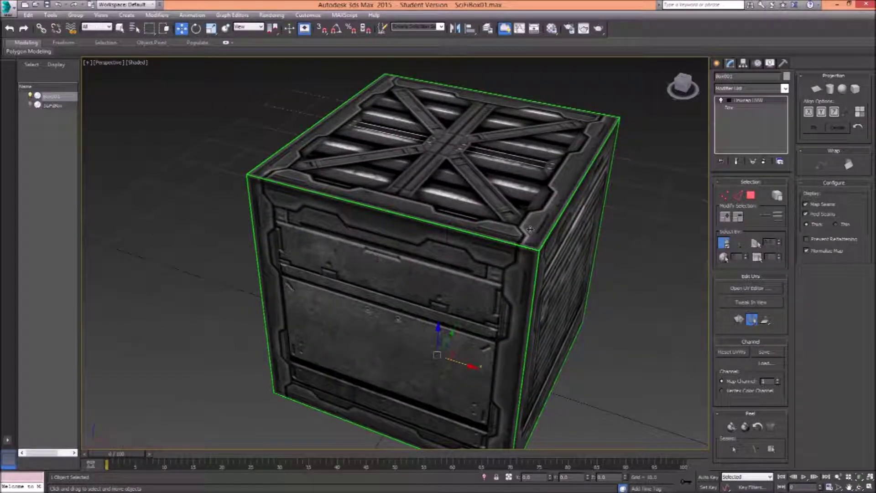
pyautogui.rightClick(750, 104)
pyautogui.click(776, 194)
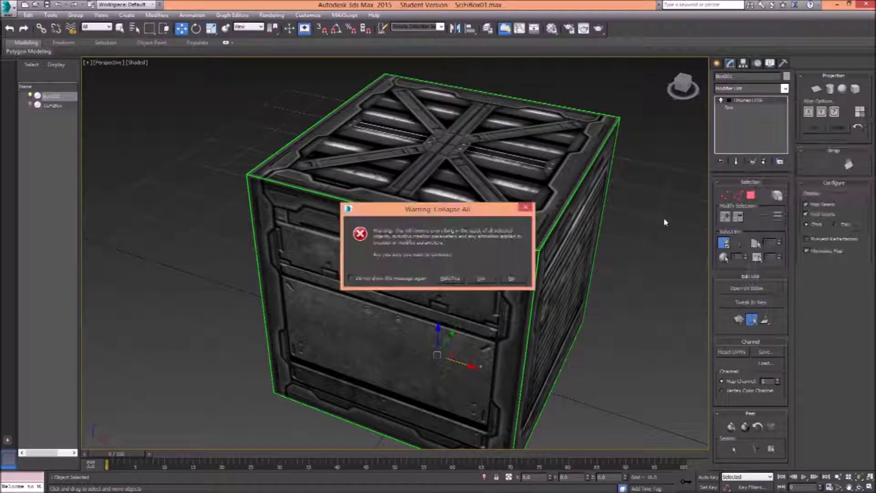
pyautogui.click(481, 279)
# Step: Convert the collapsed box to an Editable Poly
pyautogui.moveTo(683, 183); pyautogui.dragTo(680, 154)
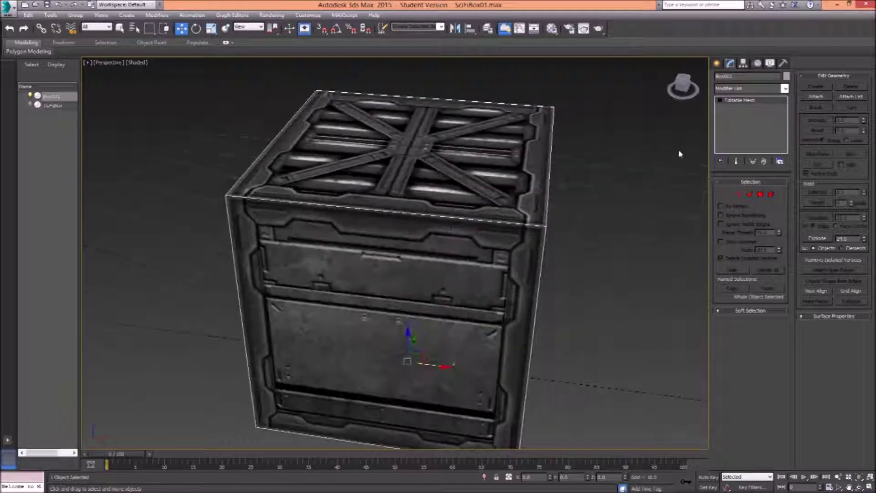
pyautogui.rightClick(752, 103)
pyautogui.click(766, 174)
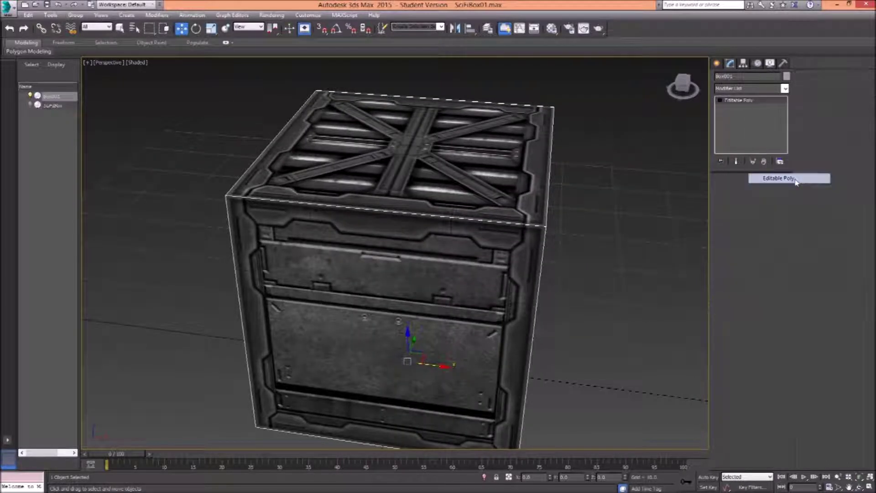
# Step: Enter edge editing and select the front and back edges of the box's top face
pyautogui.moveTo(530, 209); pyautogui.dragTo(498, 198)
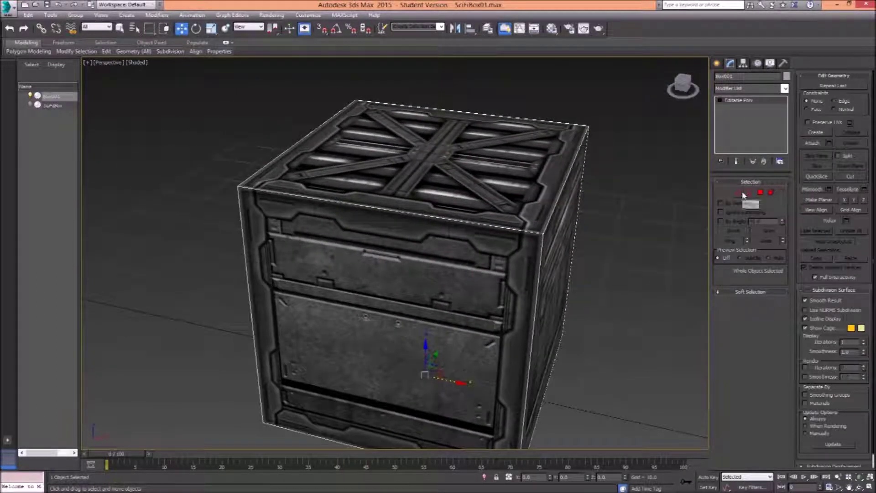
pyautogui.click(742, 194)
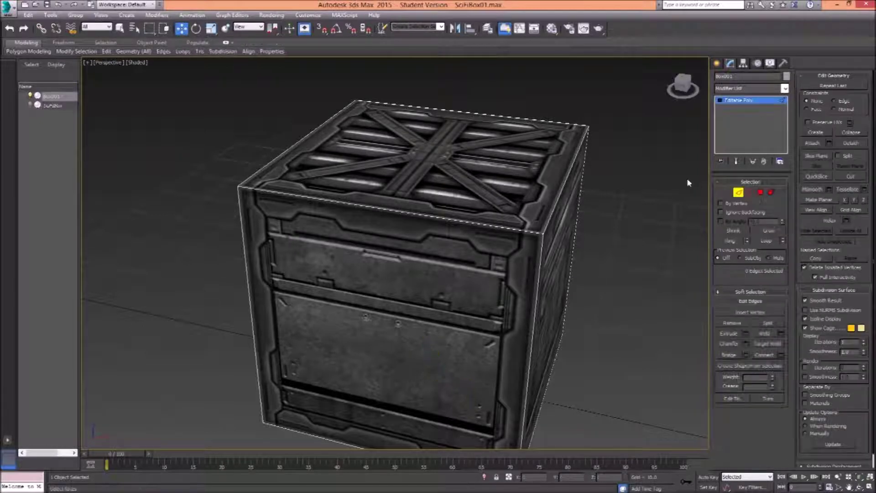
pyautogui.moveTo(528, 185); pyautogui.dragTo(466, 181)
pyautogui.click(413, 213)
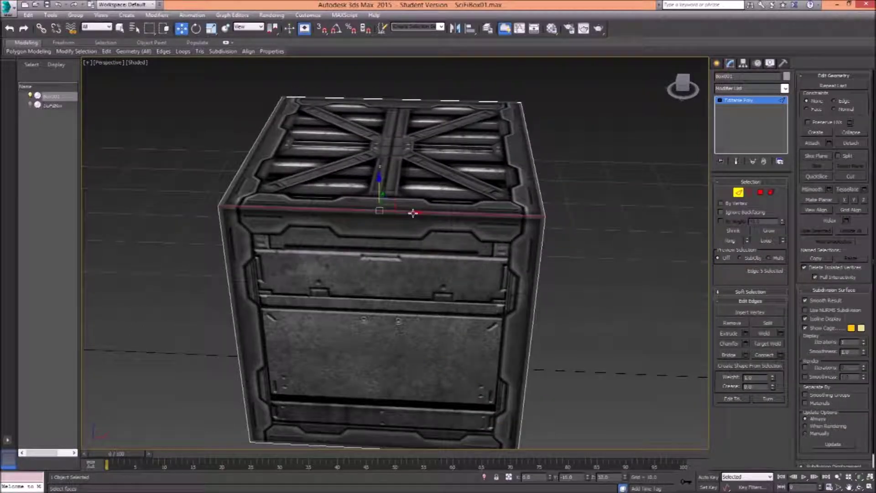
pyautogui.keyDown('ctrl'); pyautogui.click(434, 99); pyautogui.keyUp('ctrl')
# Step: Preview a connection between the two selected top edges with 2 segments and a pinch of 75
pyautogui.moveTo(483, 165); pyautogui.dragTo(498, 212)
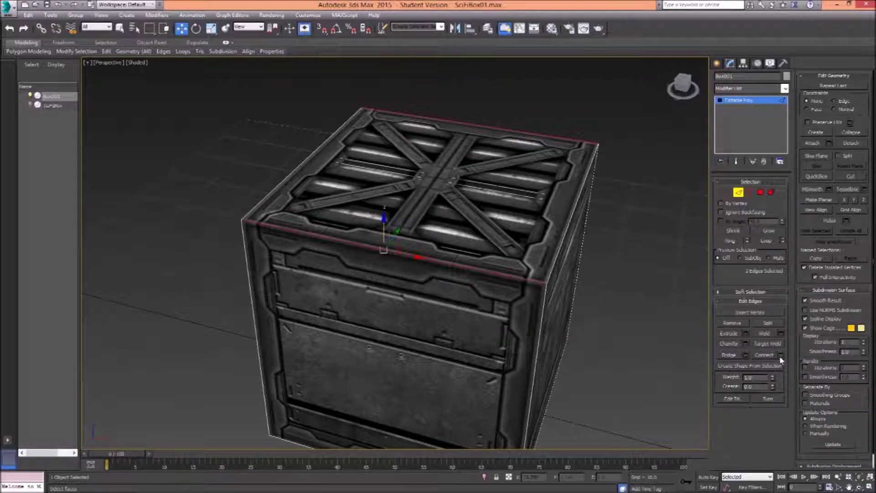
pyautogui.click(781, 356)
pyautogui.moveTo(411, 249); pyautogui.dragTo(421, 254)
pyautogui.scroll(5, 410, 251)
pyautogui.scroll(-5, 483, 240)
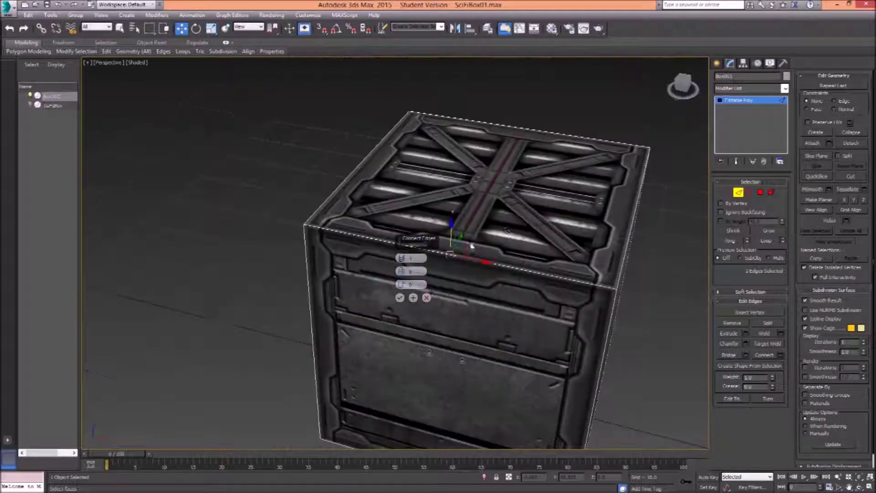
pyautogui.moveTo(506, 231); pyautogui.dragTo(466, 252)
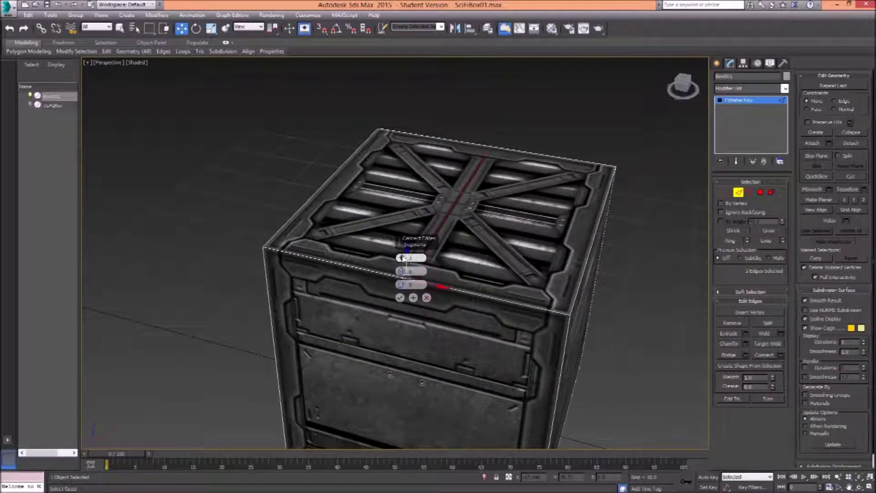
pyautogui.moveTo(487, 210); pyautogui.dragTo(446, 250)
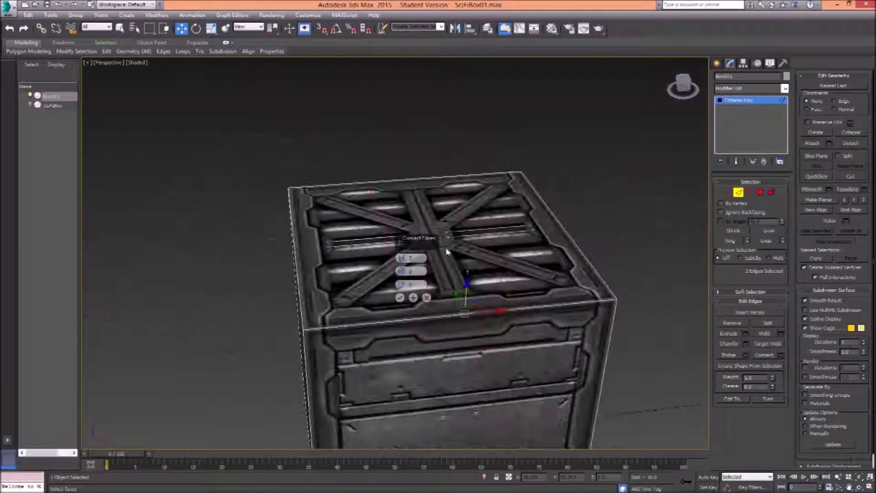
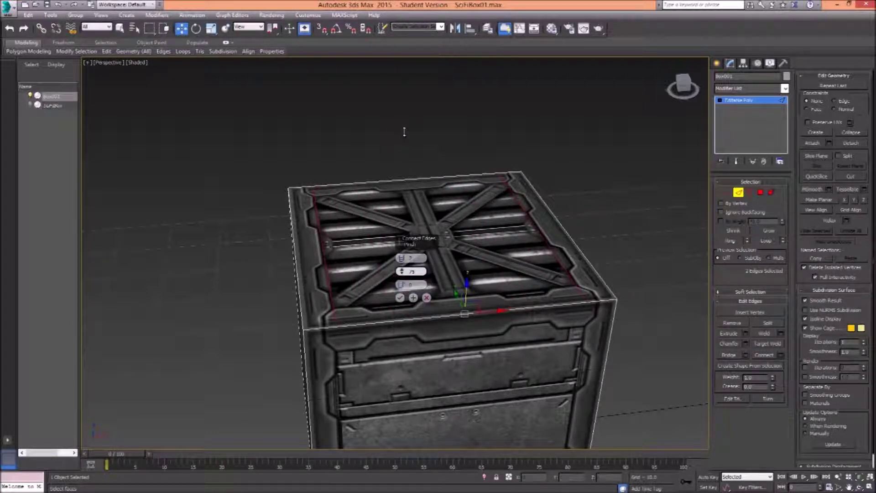
pyautogui.moveTo(611, 314); pyautogui.dragTo(581, 315)
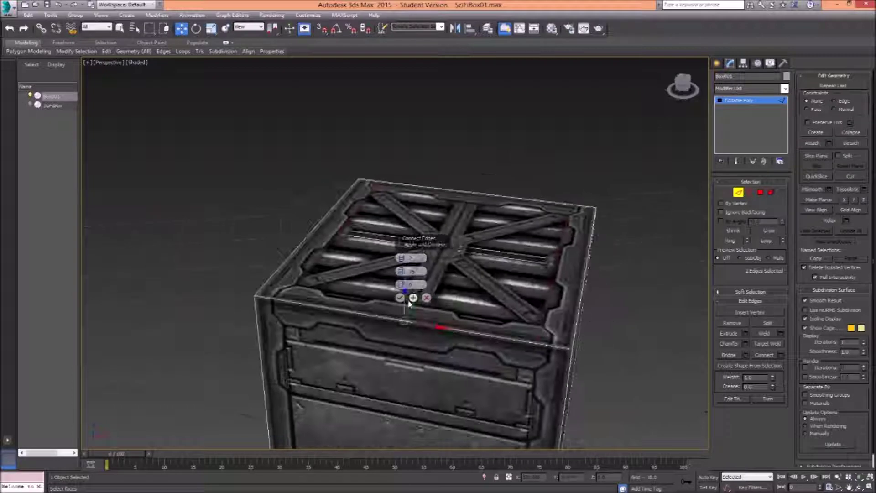
# Step: Extend the pending connection down the front face by adding the front bottom edge to the selection
pyautogui.moveTo(493, 320); pyautogui.dragTo(544, 259)
pyautogui.moveTo(551, 397); pyautogui.dragTo(535, 305)
pyautogui.scroll(-5, 547, 388)
pyautogui.moveTo(580, 354); pyautogui.dragTo(486, 263)
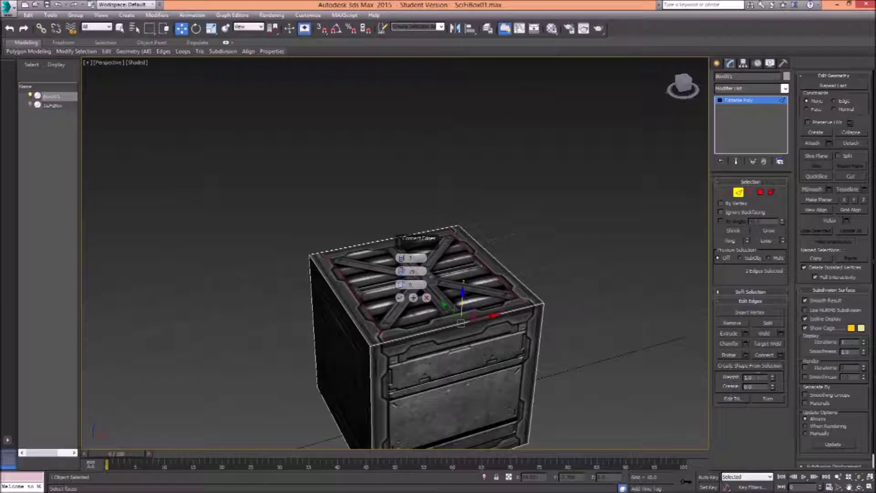
pyautogui.click(862, 477)
pyautogui.moveTo(579, 318); pyautogui.dragTo(571, 259)
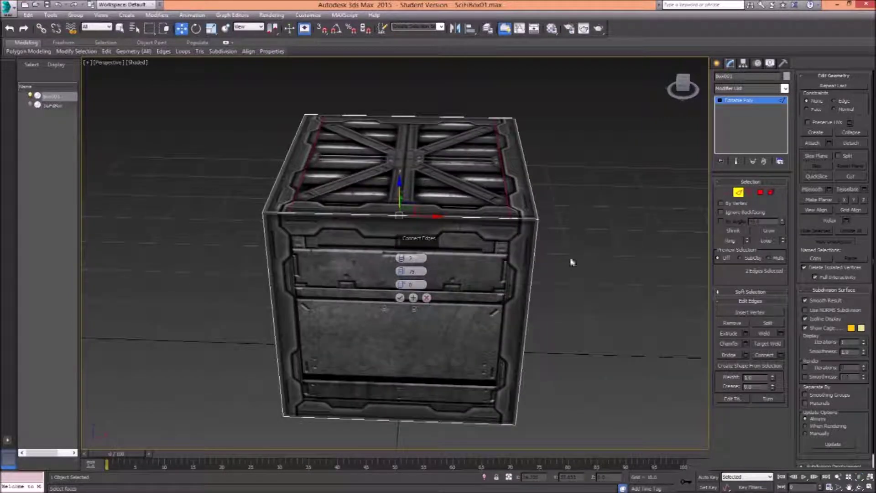
pyautogui.click(408, 423)
pyautogui.moveTo(559, 391); pyautogui.dragTo(496, 340)
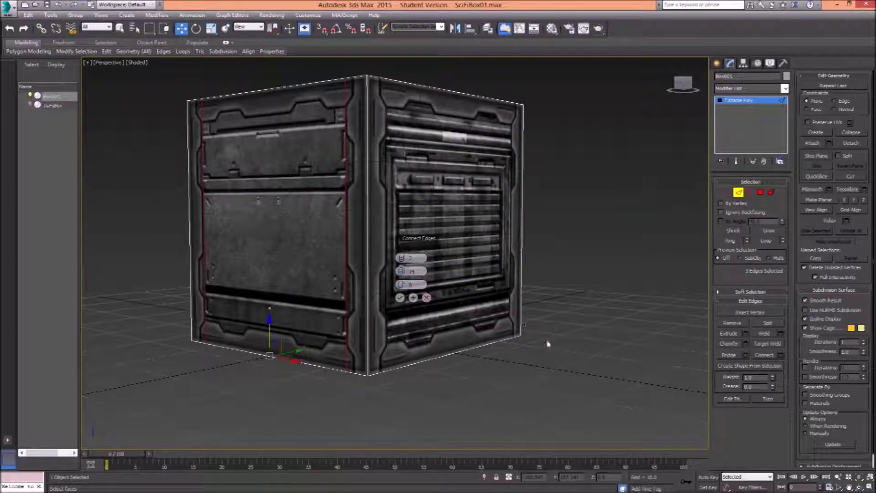
pyautogui.moveTo(340, 483)
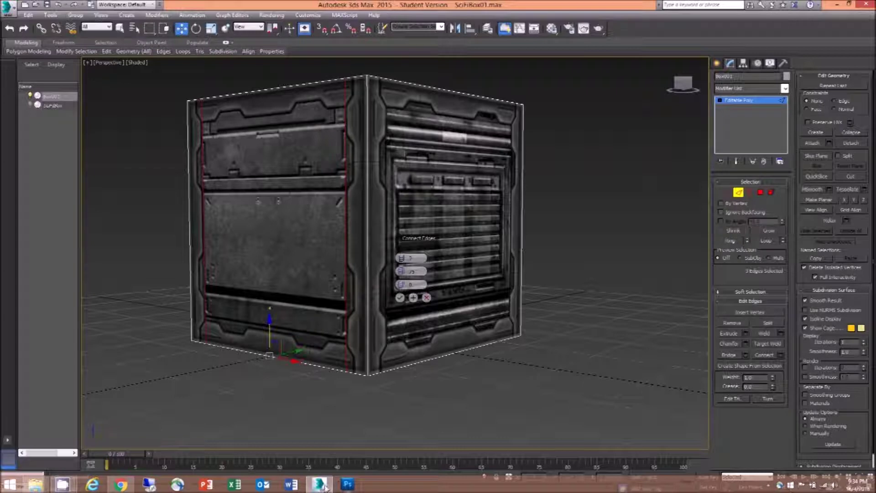
pyautogui.click(322, 484)
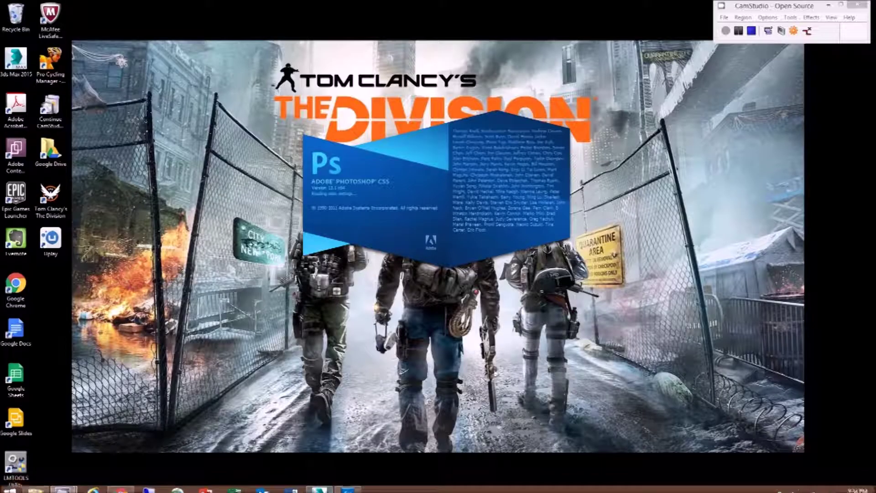
pyautogui.click(319, 484)
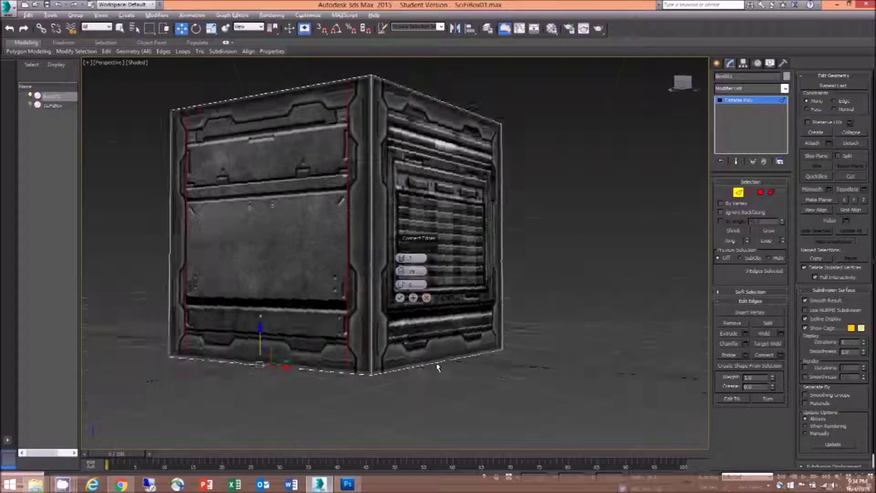
# Step: Add the back bottom edge to the selection and apply the connection so both loops run around the whole box
pyautogui.moveTo(438, 367)
pyautogui.mouseDown()
pyautogui.moveTo(448, 359)
pyautogui.moveTo(406, 362)
pyautogui.moveTo(454, 364)
pyautogui.moveTo(496, 271)
pyautogui.moveTo(501, 332)
pyautogui.mouseUp()
pyautogui.press('F3')
pyautogui.press('F3')
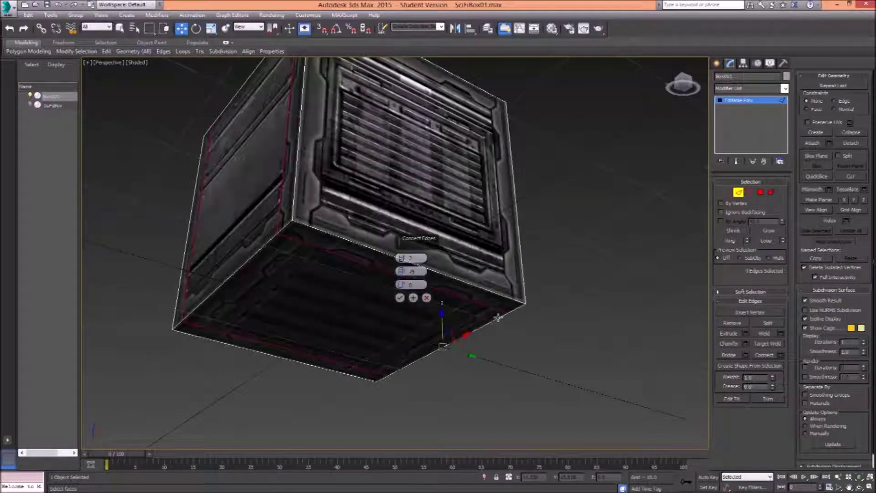
pyautogui.moveTo(545, 312)
pyautogui.mouseDown()
pyautogui.moveTo(495, 309)
pyautogui.moveTo(579, 250)
pyautogui.moveTo(470, 322)
pyautogui.moveTo(576, 231)
pyautogui.moveTo(548, 209)
pyautogui.moveTo(555, 320)
pyautogui.mouseUp()
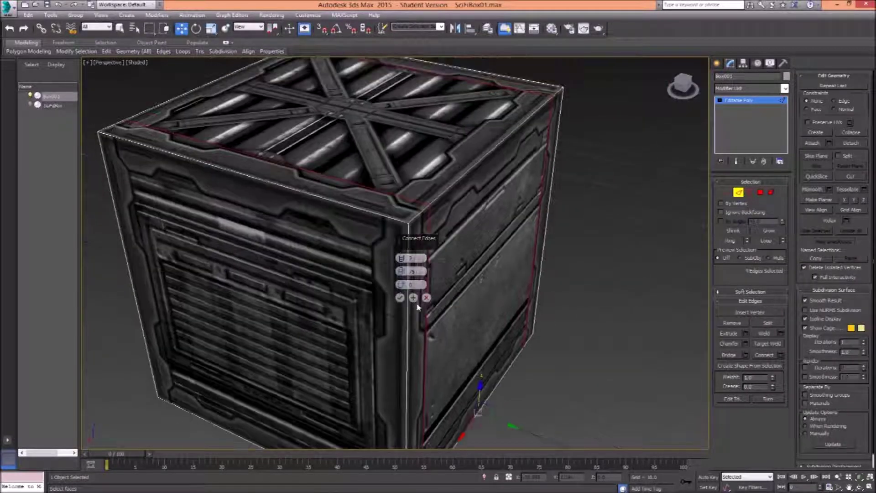
pyautogui.click(400, 298)
# Step: Clear the selection and examine how the new edge loops line up with the texture's frame on the top face
pyautogui.moveTo(385, 285); pyautogui.dragTo(639, 213)
pyautogui.scroll(-1, 624, 235)
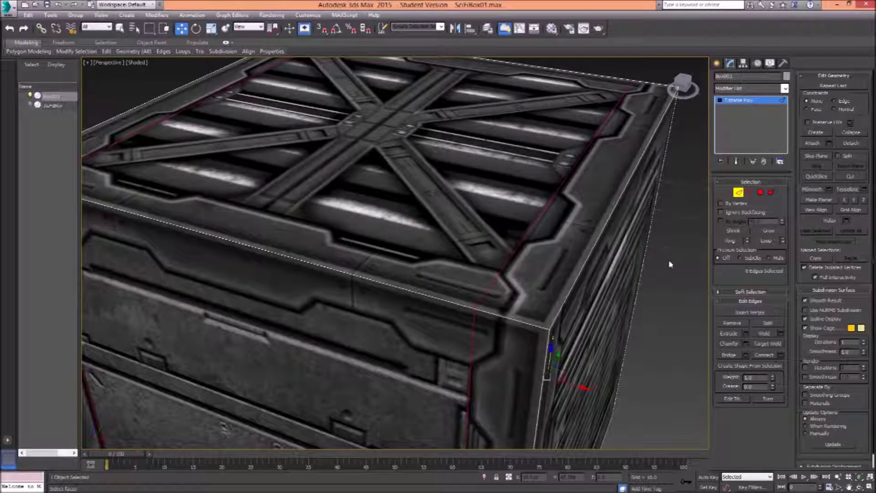
pyautogui.click(669, 263)
pyautogui.scroll(-5, 668, 263)
pyautogui.moveTo(578, 261); pyautogui.dragTo(519, 241)
pyautogui.scroll(2, 520, 263)
pyautogui.scroll(5, 590, 245)
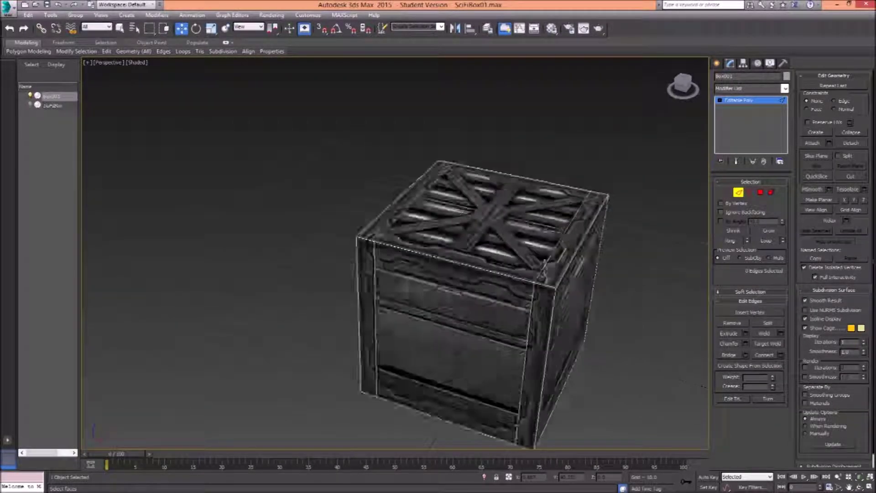
pyautogui.moveTo(594, 207); pyautogui.dragTo(595, 174)
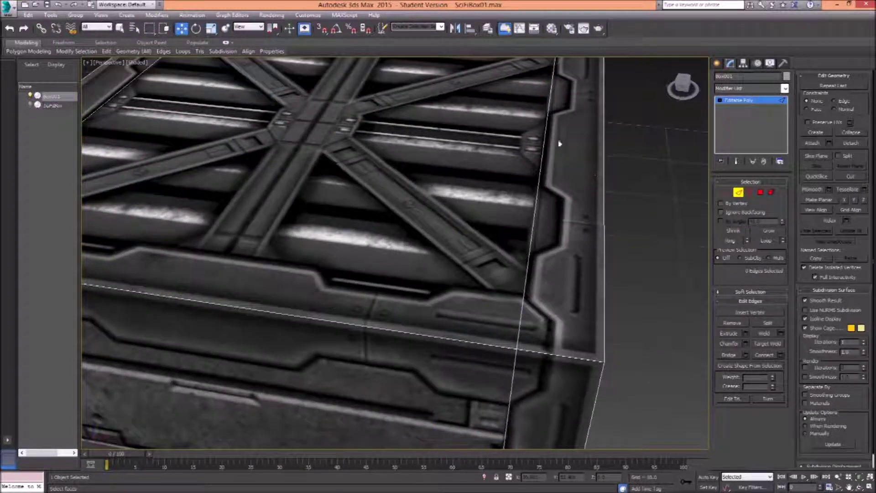
pyautogui.scroll(-6, 525, 240)
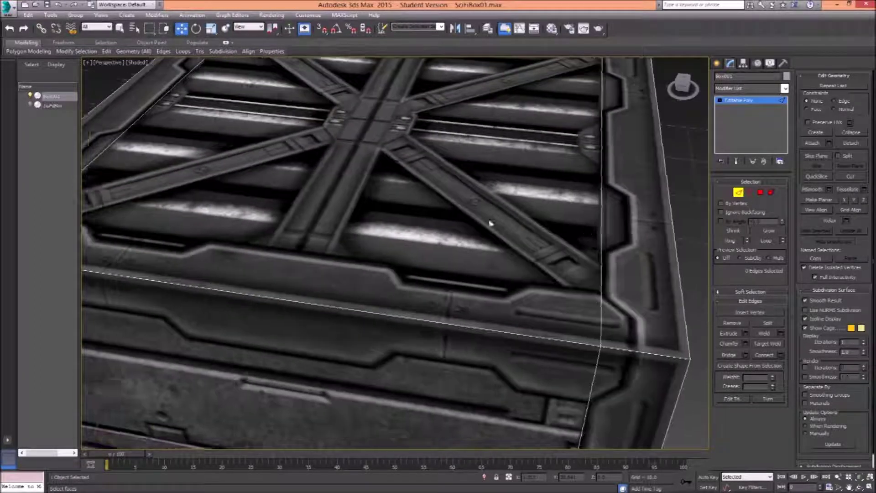
pyautogui.moveTo(441, 260); pyautogui.dragTo(543, 245)
pyautogui.moveTo(642, 223); pyautogui.dragTo(669, 186)
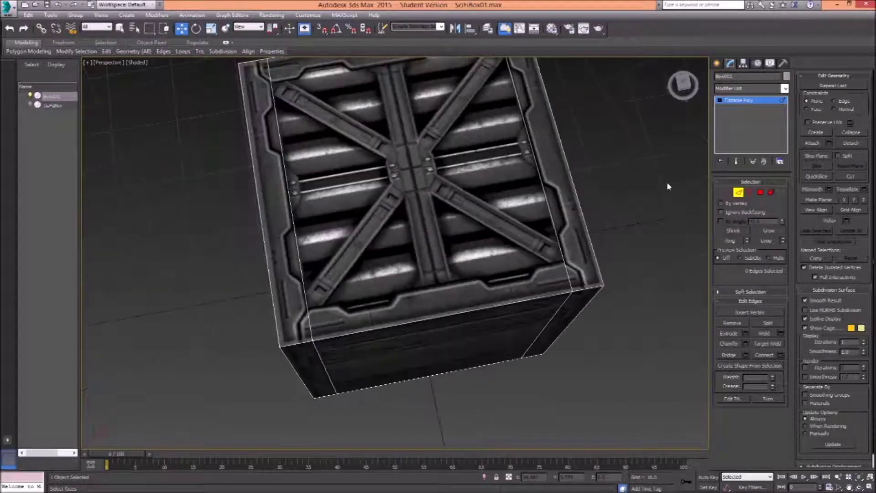
# Step: Select the ring of edges parallel to a new loop on the top face and connect it with the same settings
pyautogui.moveTo(550, 189); pyautogui.dragTo(593, 168)
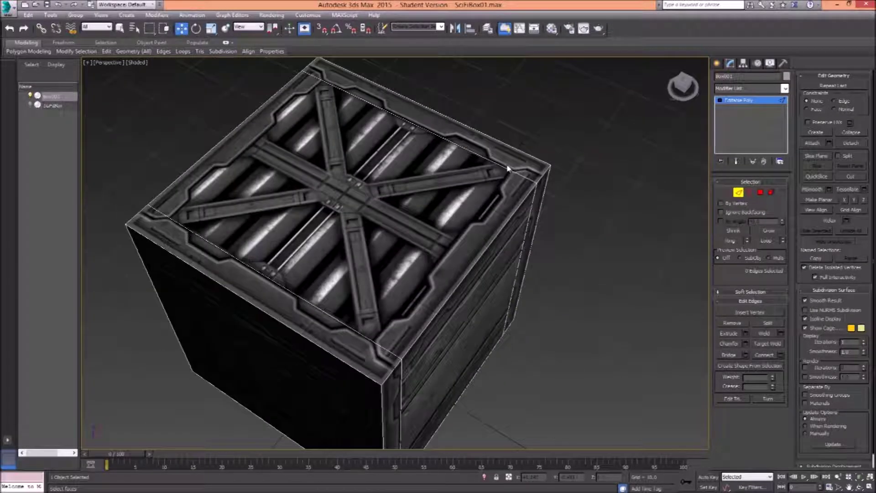
pyautogui.click(486, 158)
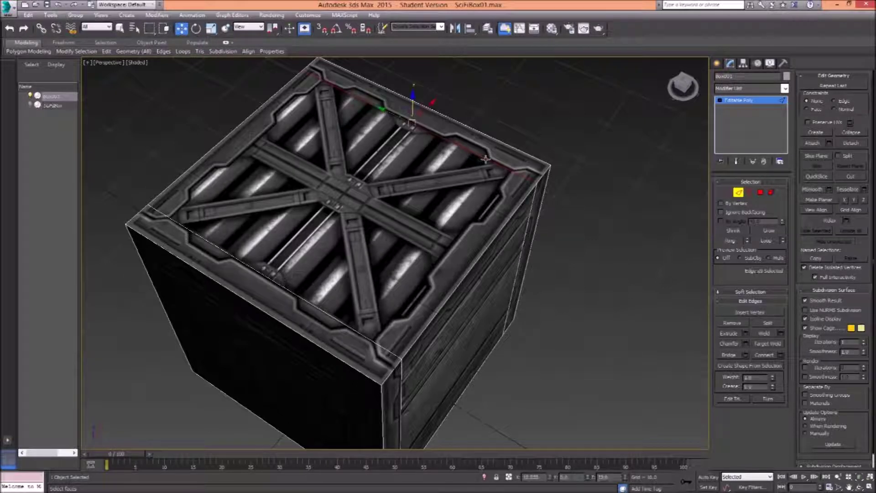
pyautogui.click(730, 241)
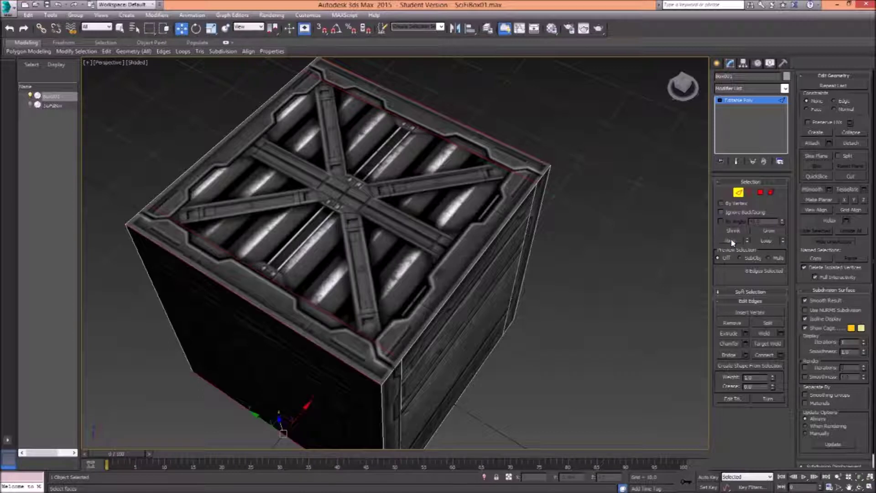
pyautogui.moveTo(437, 278); pyautogui.dragTo(537, 259)
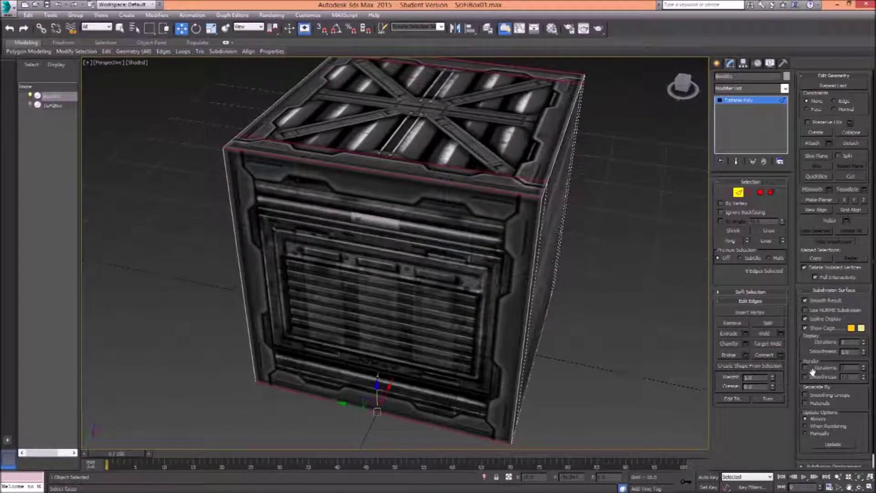
pyautogui.click(767, 357)
pyautogui.moveTo(670, 307); pyautogui.dragTo(678, 332)
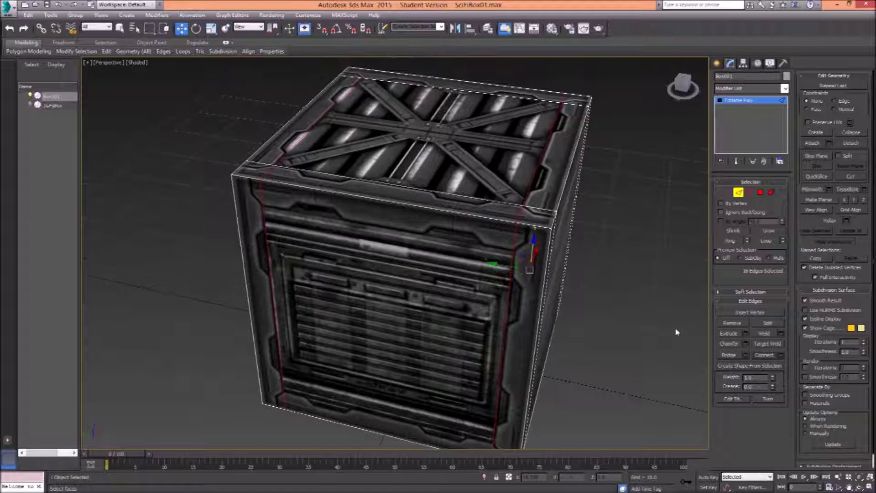
pyautogui.moveTo(605, 235); pyautogui.dragTo(754, 332)
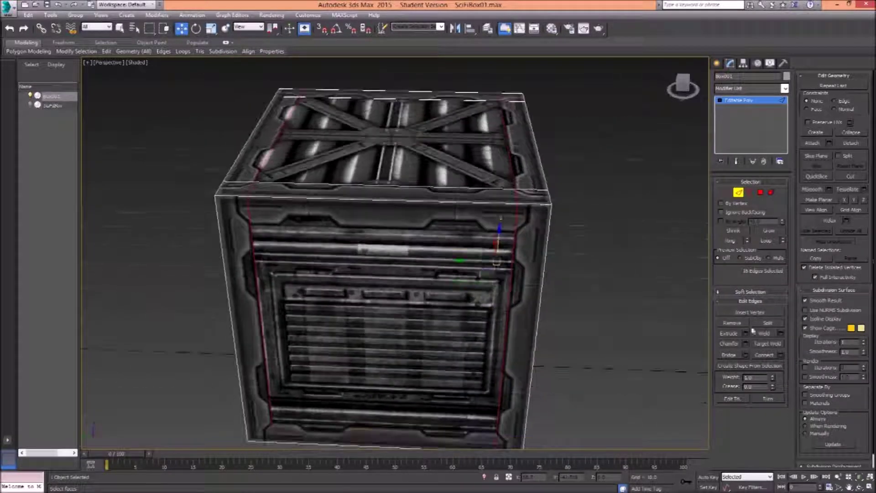
pyautogui.click(781, 355)
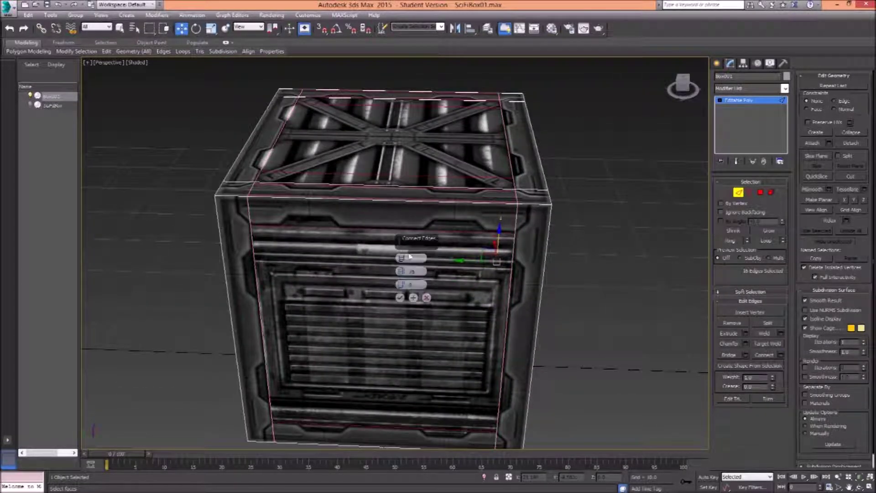
pyautogui.click(427, 298)
# Step: Select the ring of vertical edges around the box and connect it with the same settings to add horizontal loops
pyautogui.moveTo(569, 264); pyautogui.dragTo(587, 238)
pyautogui.click(588, 243)
pyautogui.moveTo(315, 204); pyautogui.dragTo(369, 257)
pyautogui.scroll(-5, 492, 222)
pyautogui.scroll(3, 452, 257)
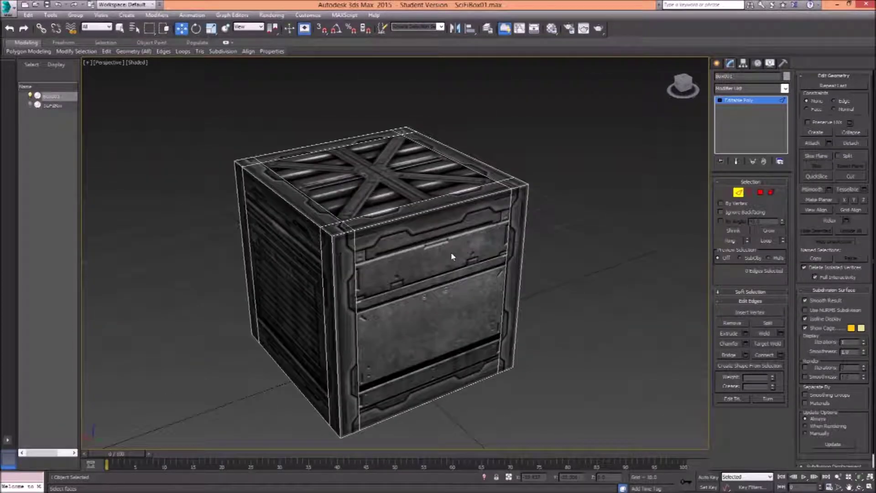
pyautogui.click(355, 248)
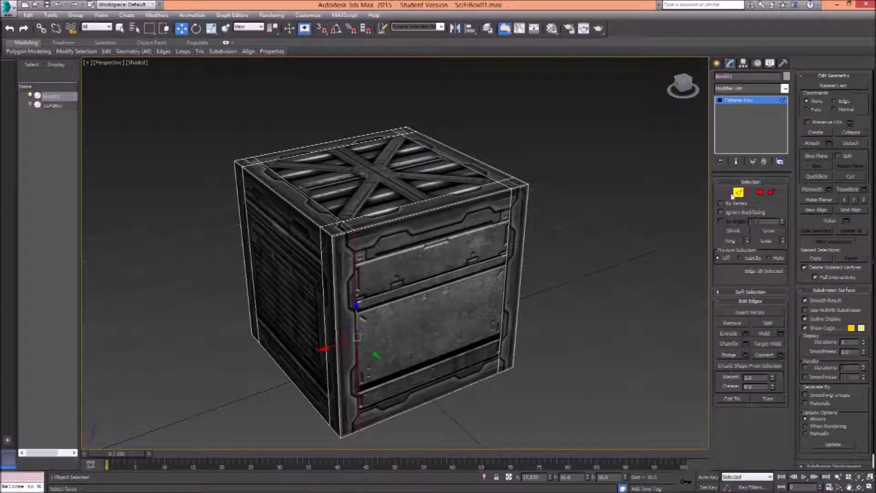
pyautogui.click(732, 241)
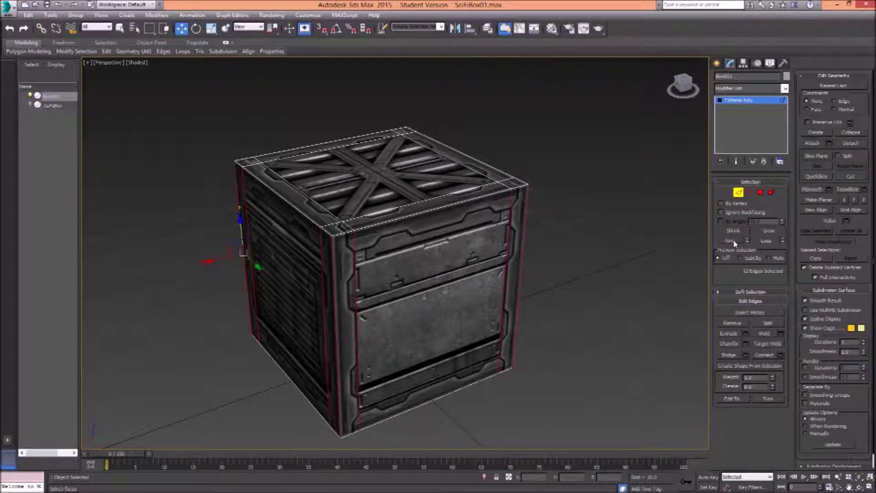
pyautogui.click(765, 355)
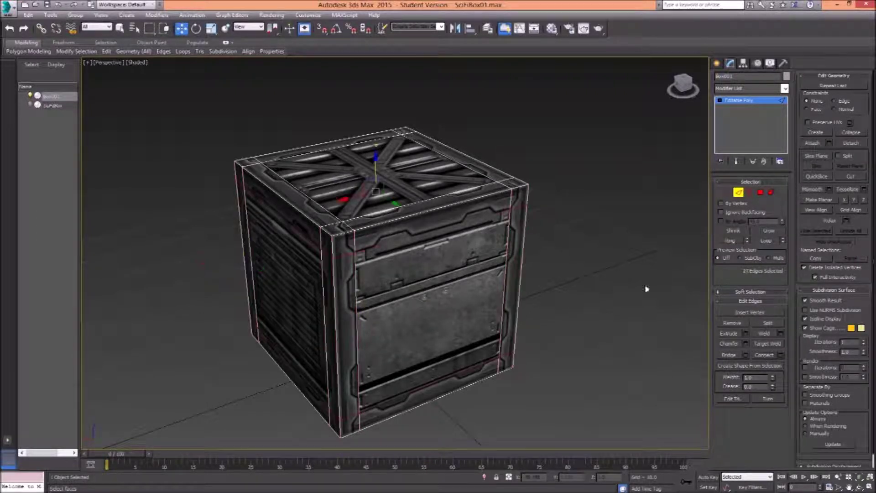
pyautogui.click(741, 192)
pyautogui.click(571, 228)
# Step: Switch to polygon editing and select the inner panel of the box's top face
pyautogui.moveTo(552, 254); pyautogui.dragTo(488, 257)
pyautogui.click(489, 244)
pyautogui.moveTo(425, 179); pyautogui.dragTo(433, 185)
pyautogui.click(760, 193)
pyautogui.click(356, 159)
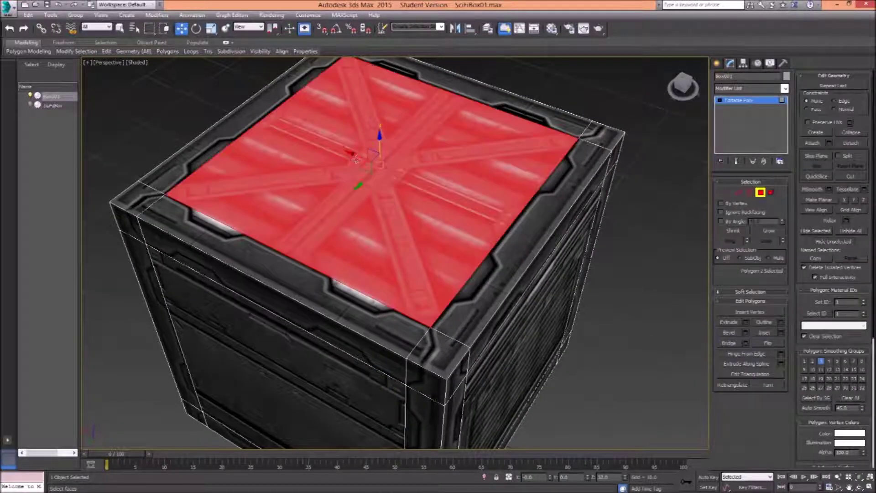
pyautogui.scroll(-3, 512, 207)
# Step: Add the inner panels of the four sides and the bottom face to the polygon selection
pyautogui.press('q')
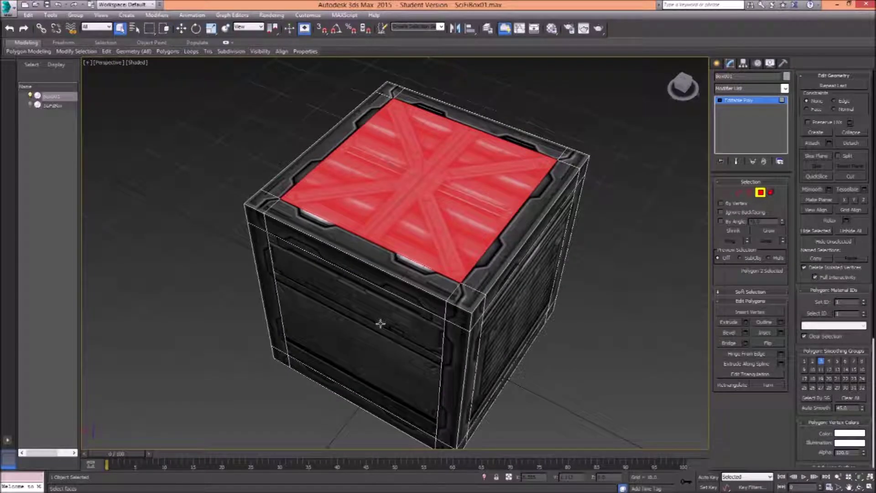
pyautogui.keyDown('ctrl'); pyautogui.click(381, 324); pyautogui.keyUp('ctrl')
pyautogui.keyDown('ctrl'); pyautogui.click(508, 325); pyautogui.keyUp('ctrl')
pyautogui.moveTo(509, 324); pyautogui.dragTo(443, 272)
pyautogui.keyDown('ctrl'); pyautogui.click(444, 272); pyautogui.keyUp('ctrl')
pyautogui.moveTo(374, 278); pyautogui.dragTo(492, 247)
pyautogui.keyDown('ctrl'); pyautogui.click(158, 355); pyautogui.keyUp('ctrl')
pyautogui.moveTo(375, 335); pyautogui.dragTo(405, 265)
pyautogui.keyDown('ctrl'); pyautogui.click(505, 320); pyautogui.keyUp('ctrl')
pyautogui.moveTo(504, 320); pyautogui.dragTo(743, 305)
# Step: Extrude the six selected inner panels inward with a negative height so they sit recessed within the box's frame
pyautogui.moveTo(538, 237); pyautogui.dragTo(792, 316)
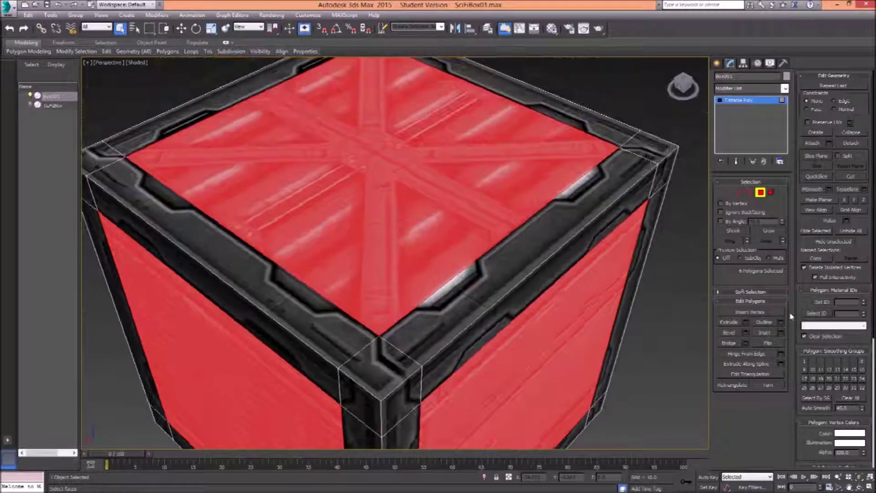
pyautogui.click(747, 323)
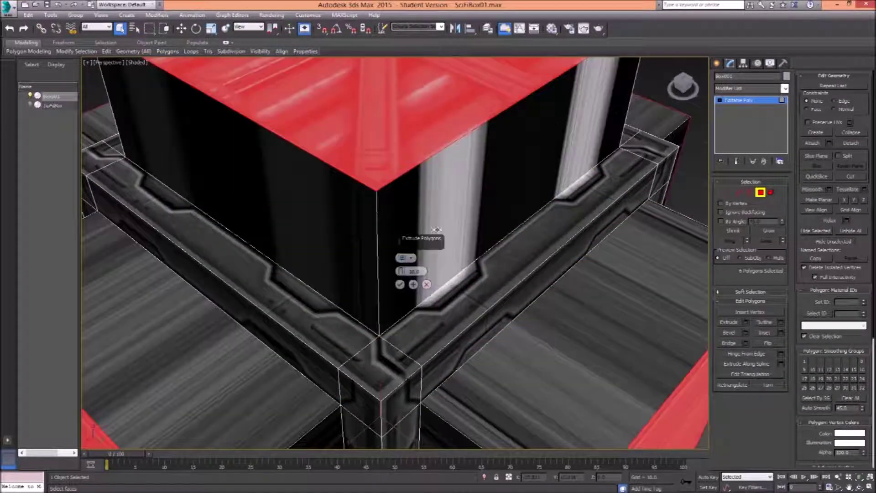
pyautogui.scroll(-8, 436, 229)
pyautogui.scroll(4, 406, 243)
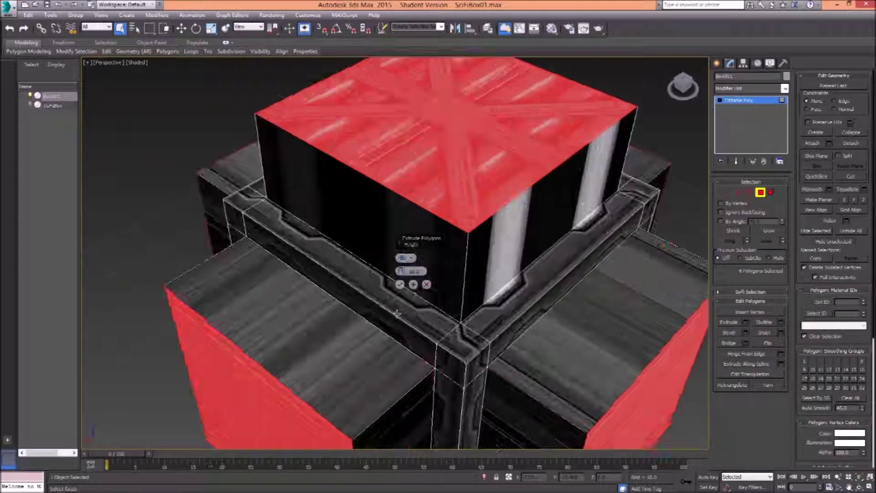
pyautogui.moveTo(405, 276); pyautogui.dragTo(400, 317)
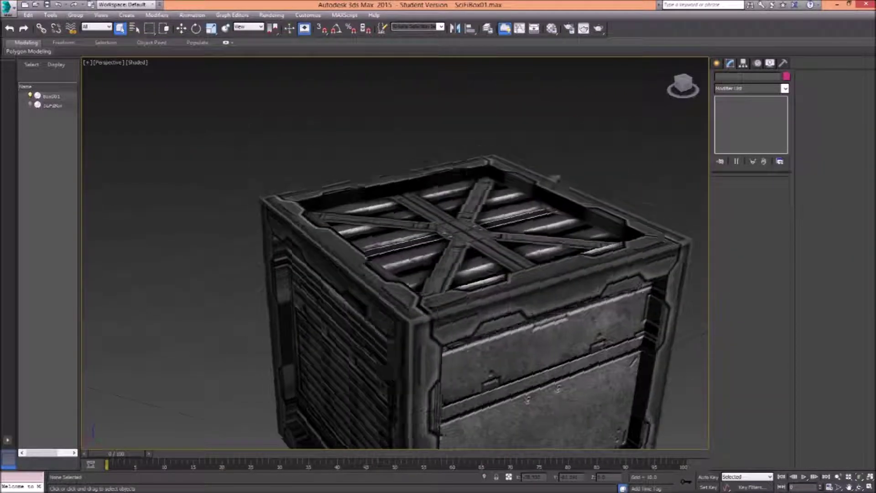
# Step: Examine the texture on the inner walls around the box's recessed top panel
pyautogui.scroll(5, 554, 178)
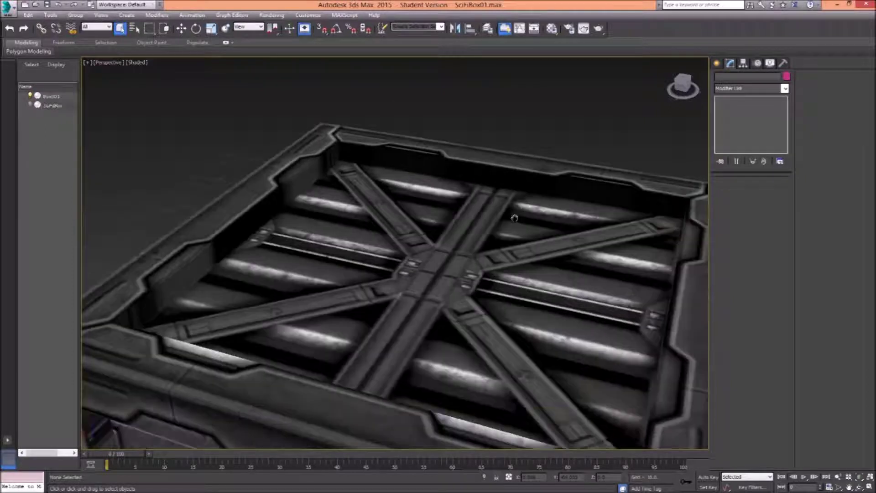
pyautogui.moveTo(515, 218); pyautogui.dragTo(454, 253)
pyautogui.scroll(5, 520, 255)
pyautogui.moveTo(477, 243); pyautogui.dragTo(432, 220)
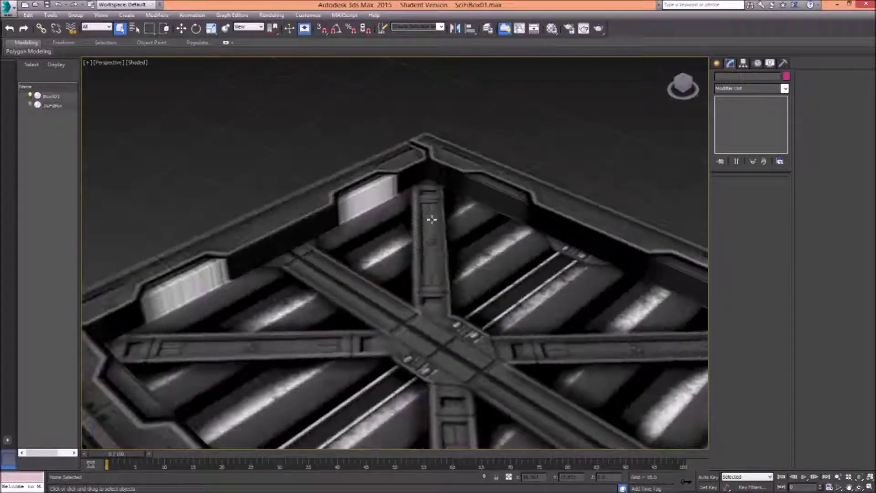
pyautogui.click(448, 198)
pyautogui.moveTo(484, 228); pyautogui.dragTo(456, 201)
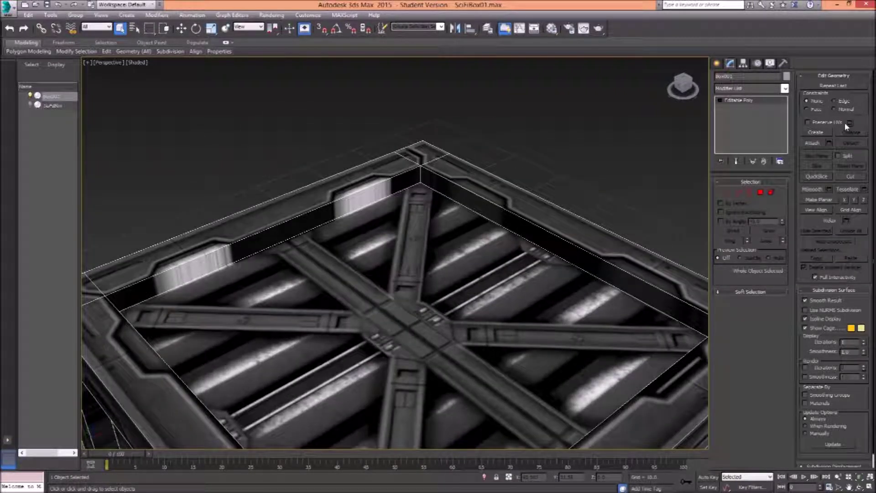
pyautogui.click(760, 192)
pyautogui.click(284, 227)
pyautogui.moveTo(312, 245); pyautogui.dragTo(487, 201)
pyautogui.keyDown('ctrl'); pyautogui.click(564, 165); pyautogui.keyUp('ctrl')
pyautogui.moveTo(582, 224); pyautogui.dragTo(402, 230)
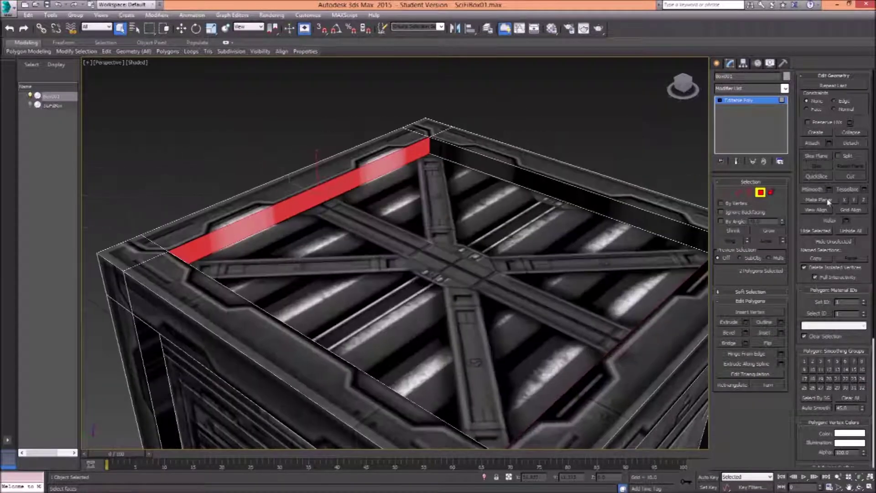
pyautogui.click(764, 194)
pyautogui.click(589, 151)
pyautogui.moveTo(481, 250); pyautogui.dragTo(435, 250)
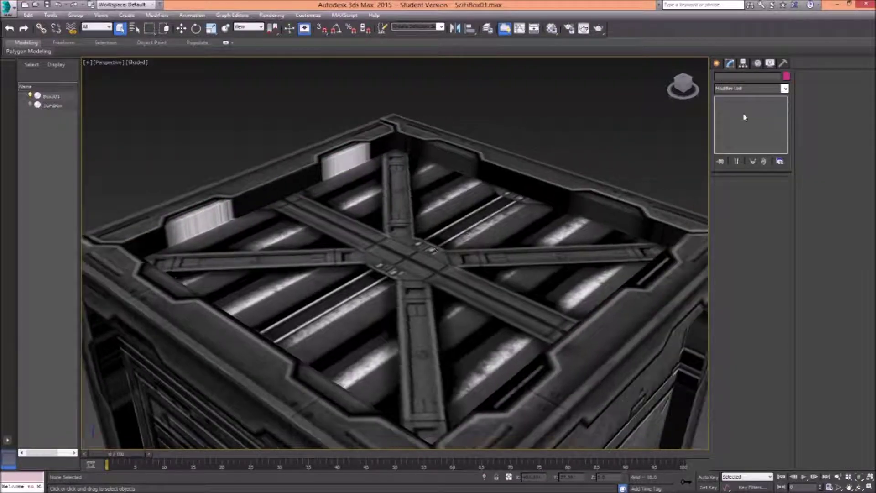
# Step: Select the box and add an Unwrap UVW modifier on top of its Editable Poly
pyautogui.click(751, 88)
pyautogui.click(455, 215)
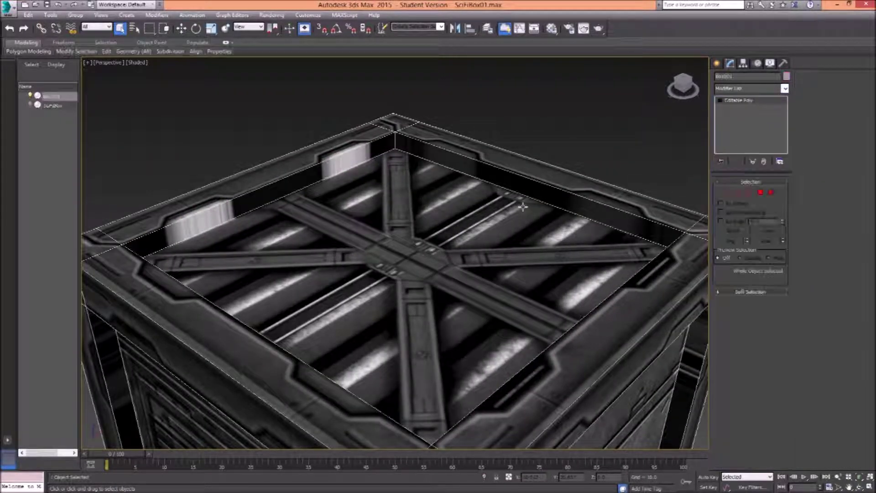
pyautogui.click(752, 88)
pyautogui.scroll(-5, 753, 274)
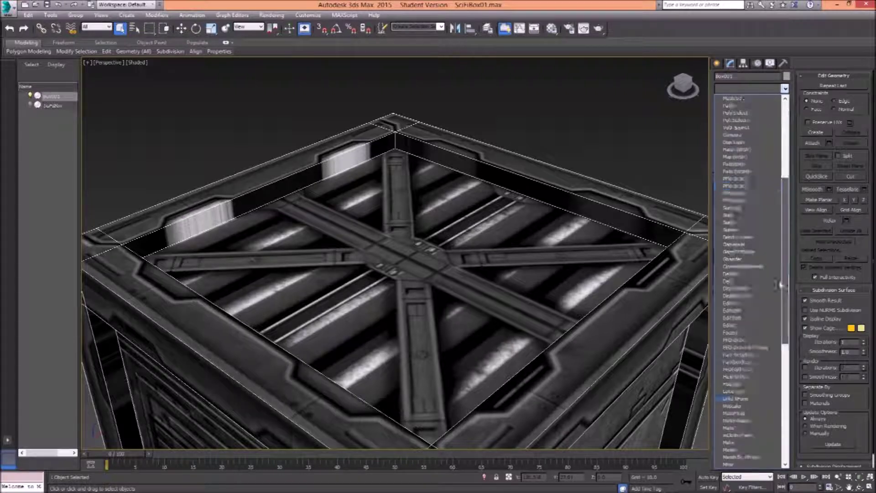
pyautogui.scroll(-2, 771, 402)
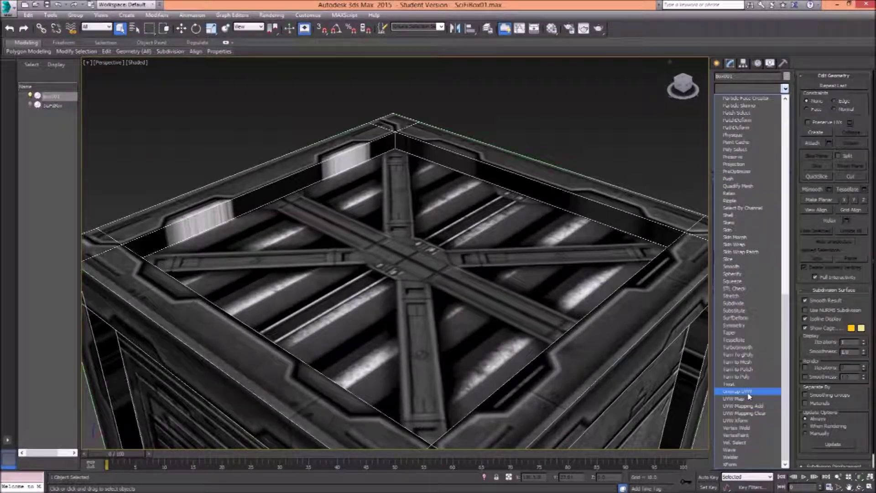
pyautogui.click(749, 392)
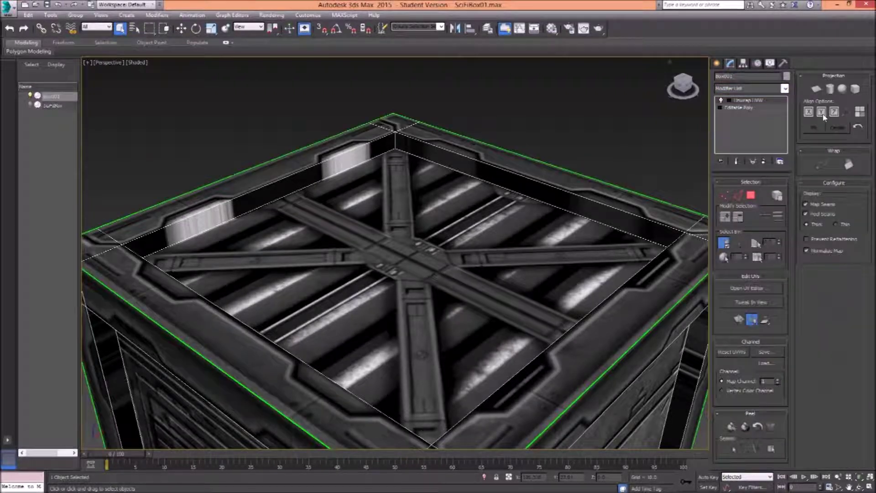
# Step: Switch the Unwrap UVW modifier to polygon selection and select two opposite inner walls of the top recess
pyautogui.click(751, 197)
pyautogui.moveTo(318, 194); pyautogui.dragTo(503, 149)
pyautogui.click(499, 177)
pyautogui.moveTo(570, 222); pyautogui.dragTo(389, 288)
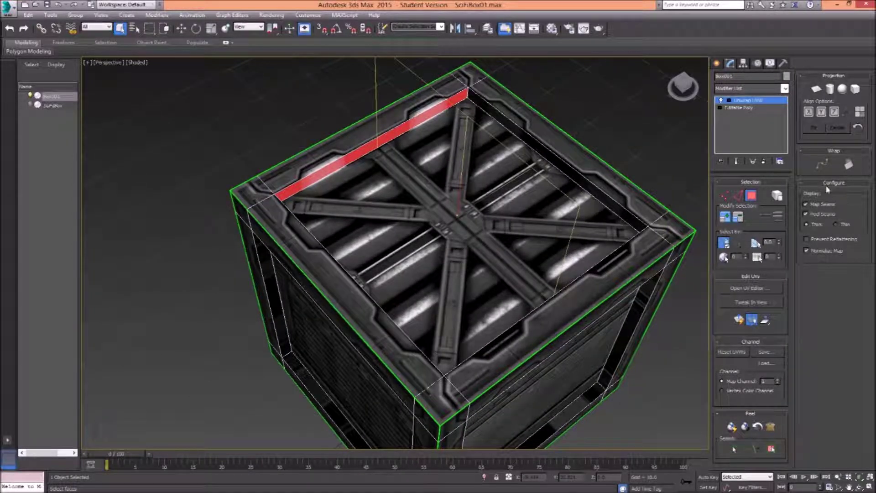
# Step: Apply planar mapping to the selected recess walls, aligned to the Y axis
pyautogui.click(815, 90)
pyautogui.click(821, 112)
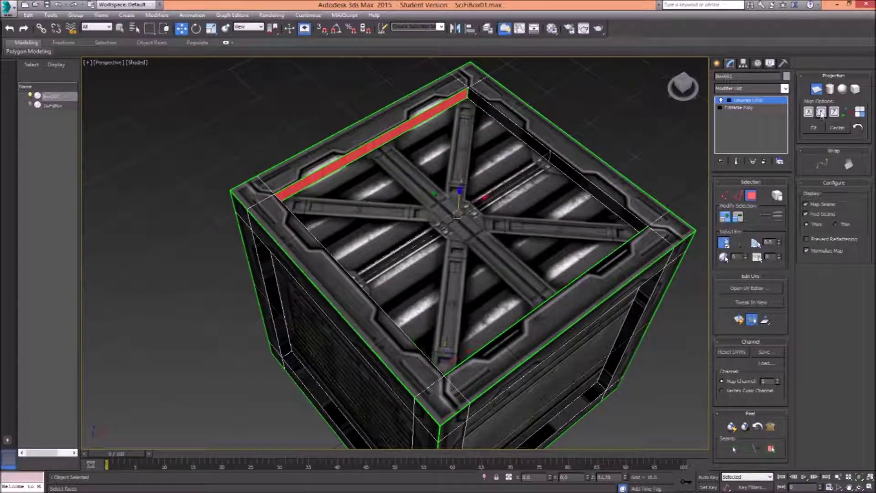
pyautogui.moveTo(579, 218); pyautogui.dragTo(592, 192)
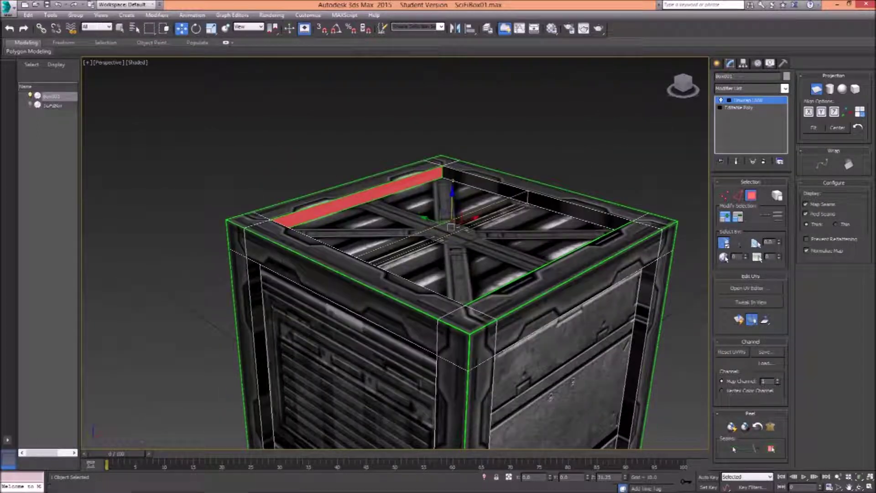
# Step: Open the UV editor beside the box and show the SciFiBox01_D.tga map as its background
pyautogui.click(766, 288)
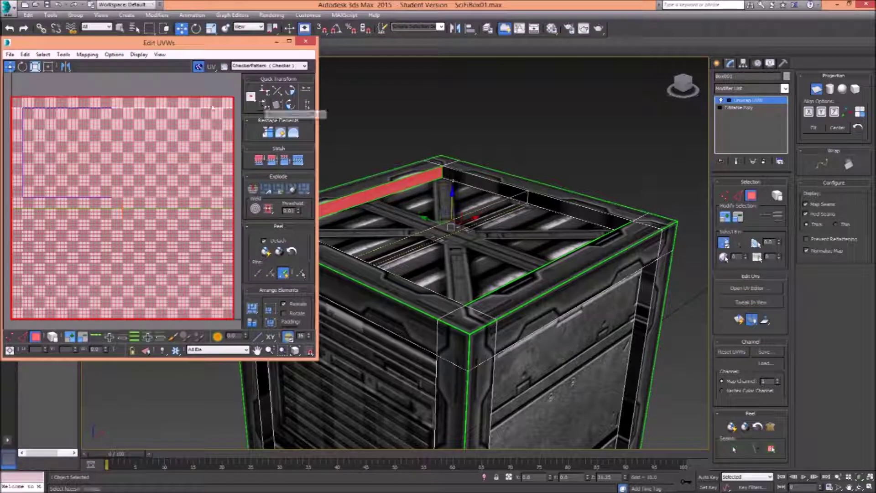
pyautogui.moveTo(234, 44); pyautogui.dragTo(781, 61)
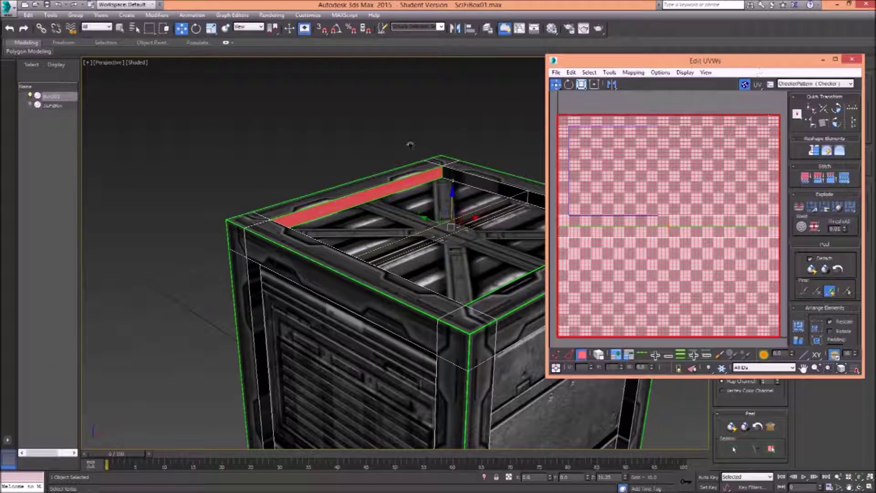
pyautogui.moveTo(383, 120); pyautogui.dragTo(363, 122)
pyautogui.click(703, 135)
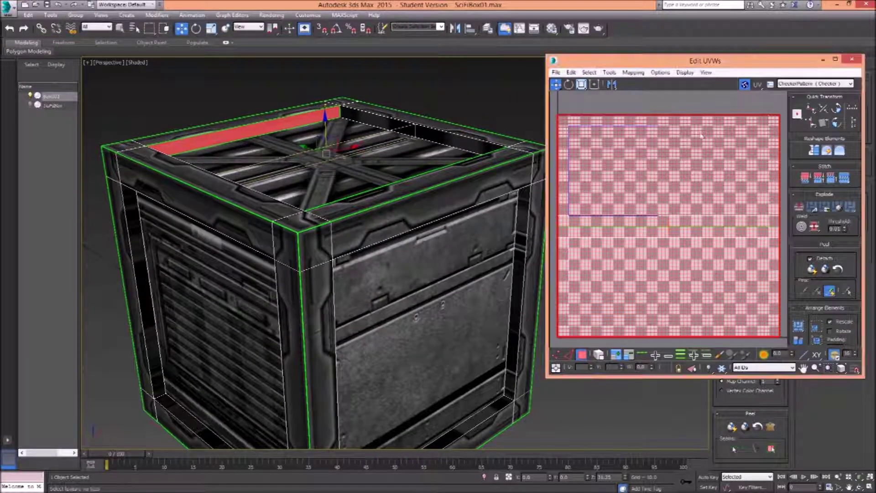
pyautogui.moveTo(683, 132); pyautogui.dragTo(654, 142)
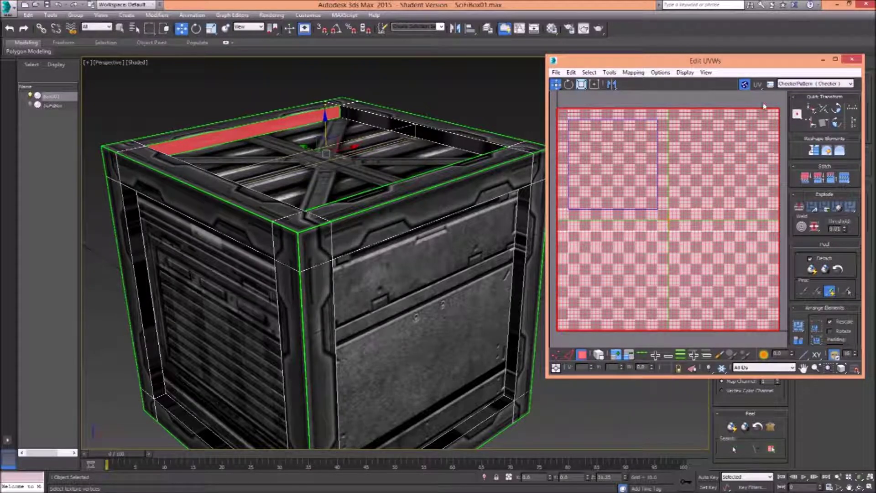
pyautogui.click(795, 85)
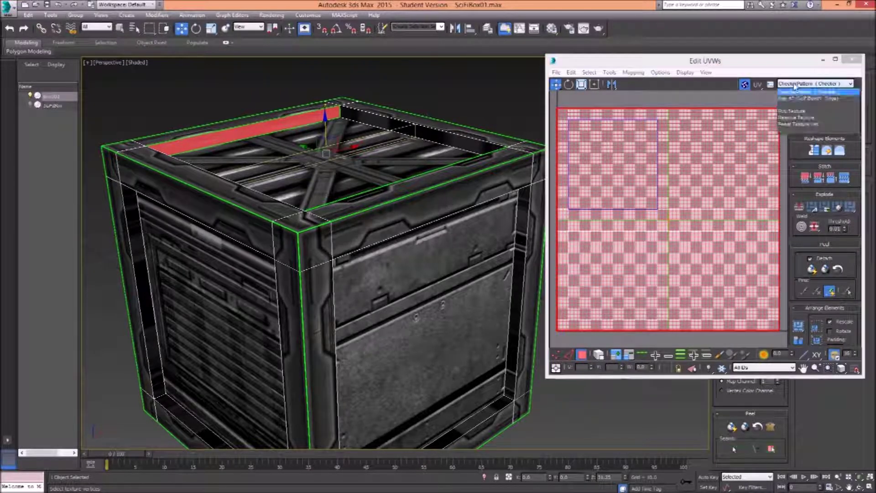
pyautogui.click(812, 99)
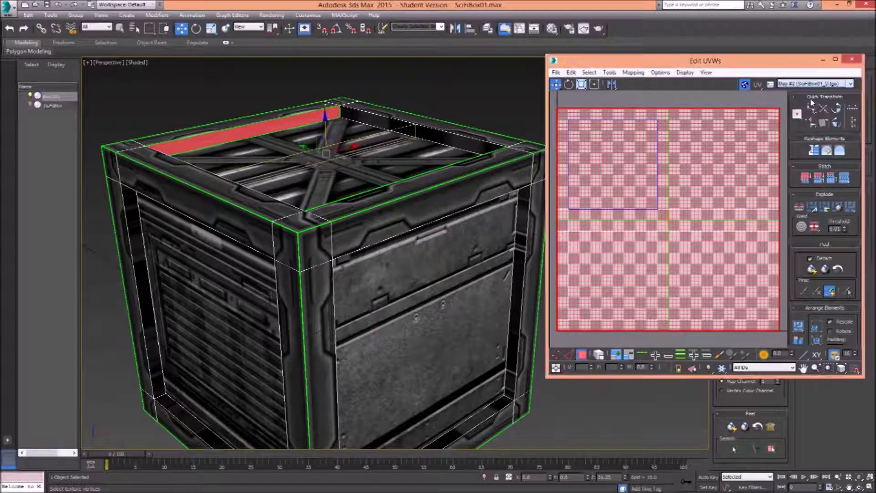
pyautogui.moveTo(665, 160)
pyautogui.mouseDown()
pyautogui.moveTo(670, 174)
pyautogui.moveTo(675, 166)
pyautogui.mouseUp()
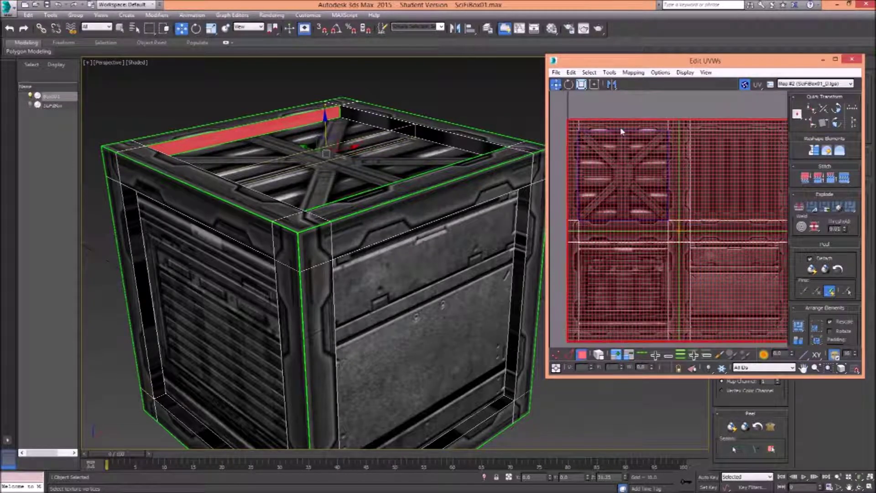
# Step: Set the UV editor to freeform transformation, move its window clear of the modifier settings and end planar mapping
pyautogui.click(595, 85)
pyautogui.moveTo(662, 61); pyautogui.dragTo(492, 64)
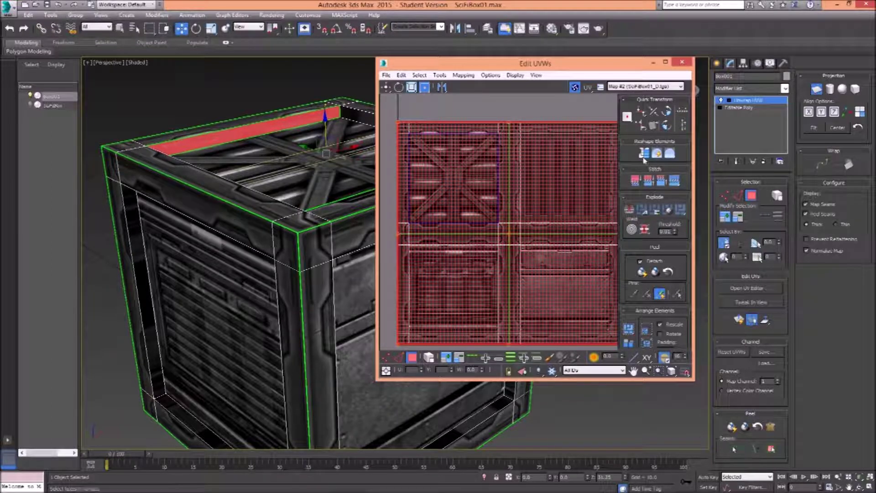
pyautogui.click(817, 90)
pyautogui.click(817, 89)
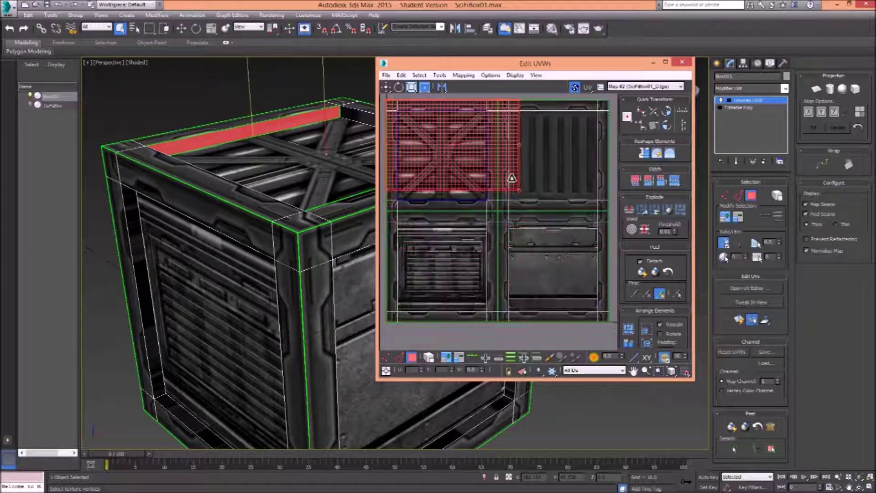
# Step: Scale the walls' UVs in freeform mode so their lower corners meet the upper corners of the X-braced panel's texture
pyautogui.scroll(3, 512, 178)
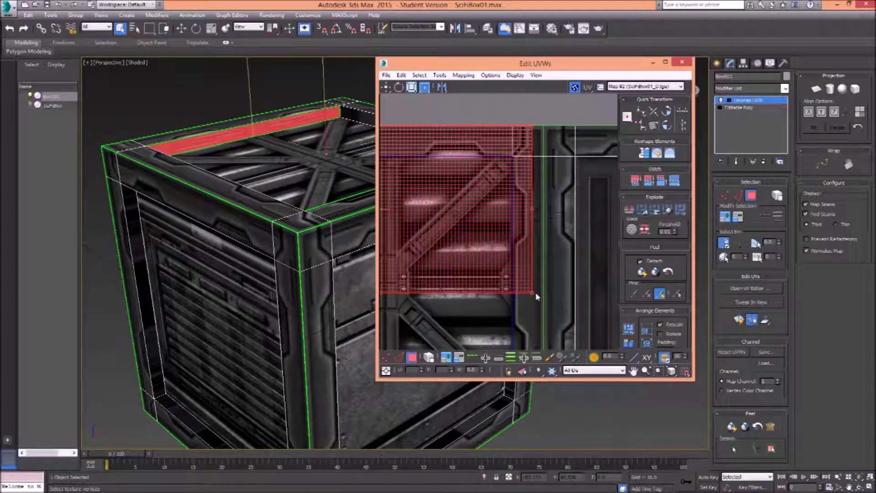
pyautogui.scroll(3, 525, 273)
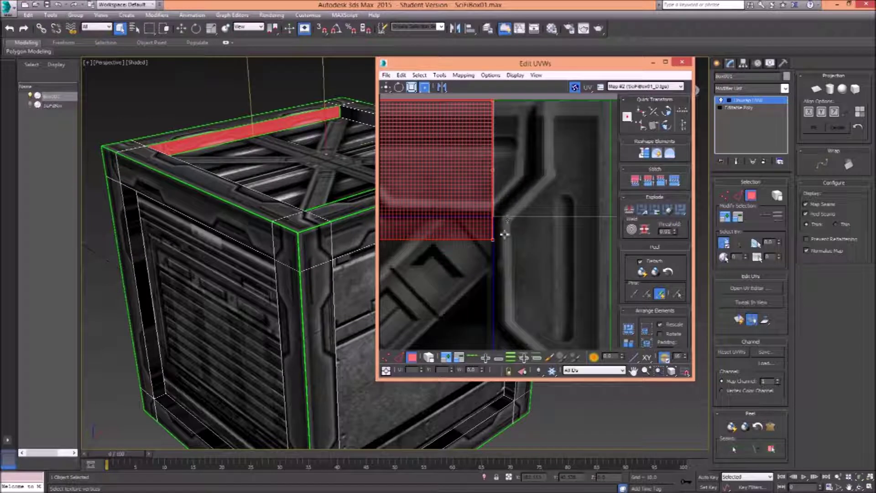
pyautogui.moveTo(493, 243); pyautogui.dragTo(435, 252)
pyautogui.scroll(-4, 493, 215)
pyautogui.scroll(2, 435, 251)
pyautogui.scroll(2, 450, 250)
pyautogui.scroll(4, 458, 261)
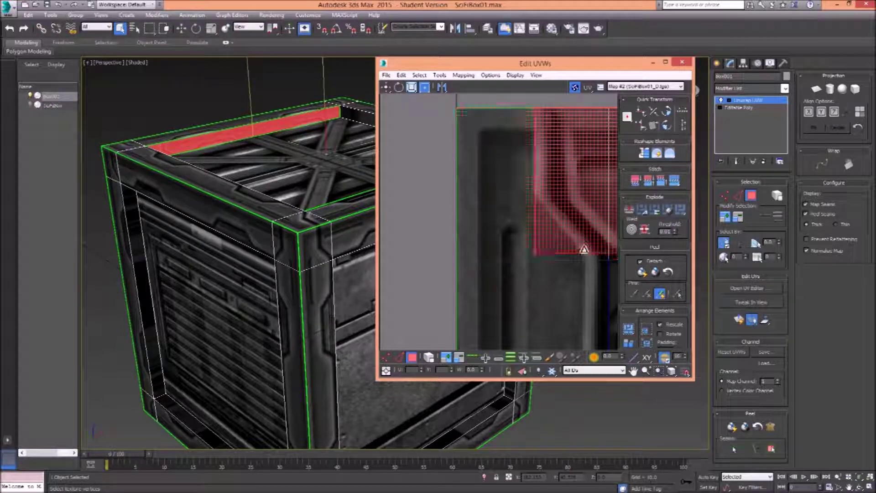
pyautogui.moveTo(460, 257); pyautogui.dragTo(461, 265)
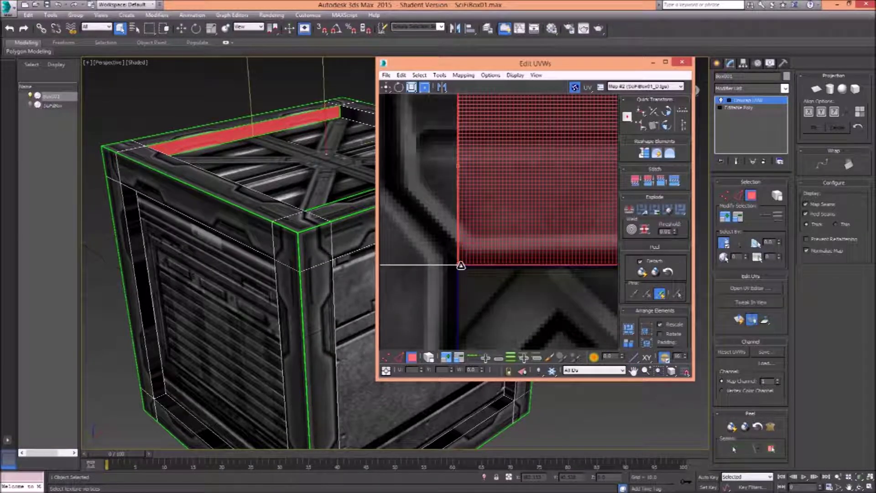
# Step: Examine the texture alignment on the crate's inner rim face with the face deselected and the Edit UVWs window moved aside
pyautogui.scroll(-2, 525, 246)
pyautogui.moveTo(525, 246); pyautogui.dragTo(526, 276)
pyautogui.moveTo(114, 256); pyautogui.dragTo(173, 317)
pyautogui.scroll(3, 174, 317)
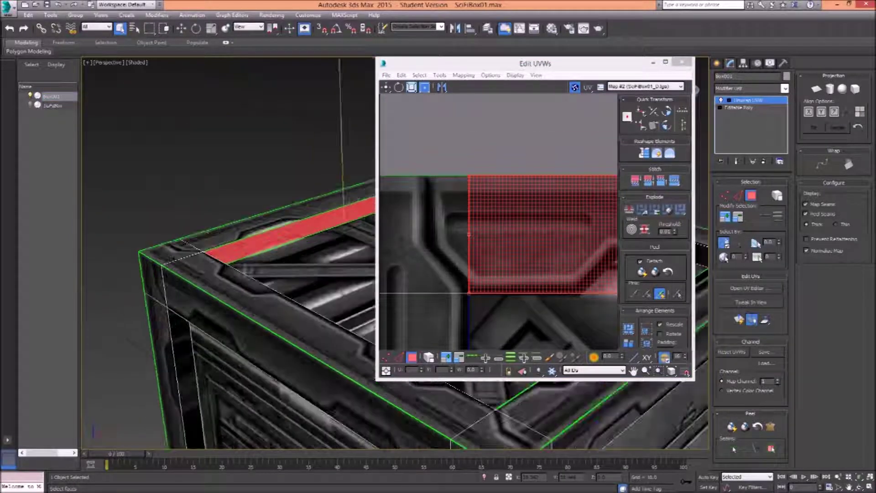
pyautogui.click(255, 178)
pyautogui.moveTo(509, 58); pyautogui.dragTo(786, 57)
pyautogui.scroll(5, 389, 232)
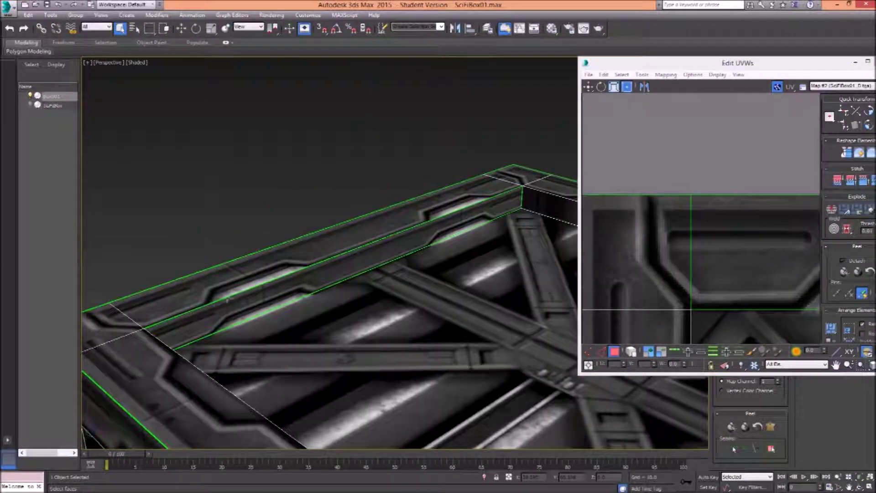
# Step: Select the inner rim face's UVs again and mirror them vertically
pyautogui.scroll(-2, 690, 228)
pyautogui.click(691, 224)
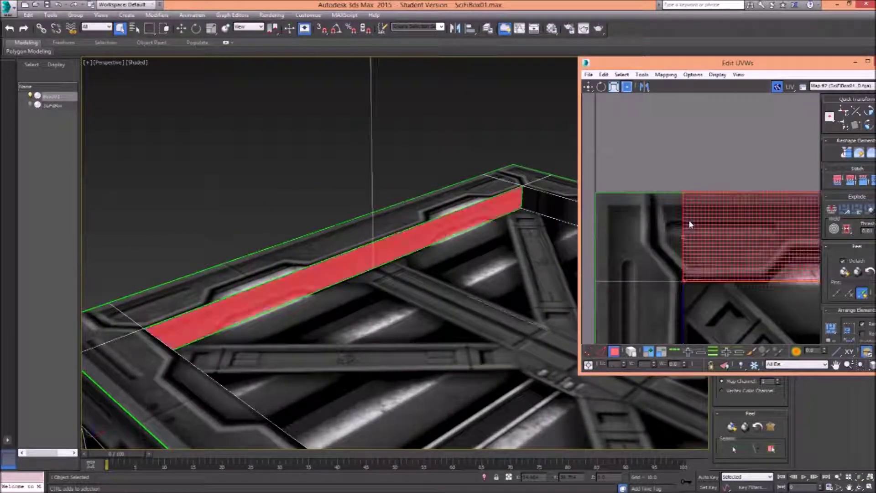
pyautogui.moveTo(723, 168); pyautogui.dragTo(700, 161)
pyautogui.moveTo(265, 277); pyautogui.dragTo(192, 240)
pyautogui.moveTo(738, 196); pyautogui.dragTo(723, 201)
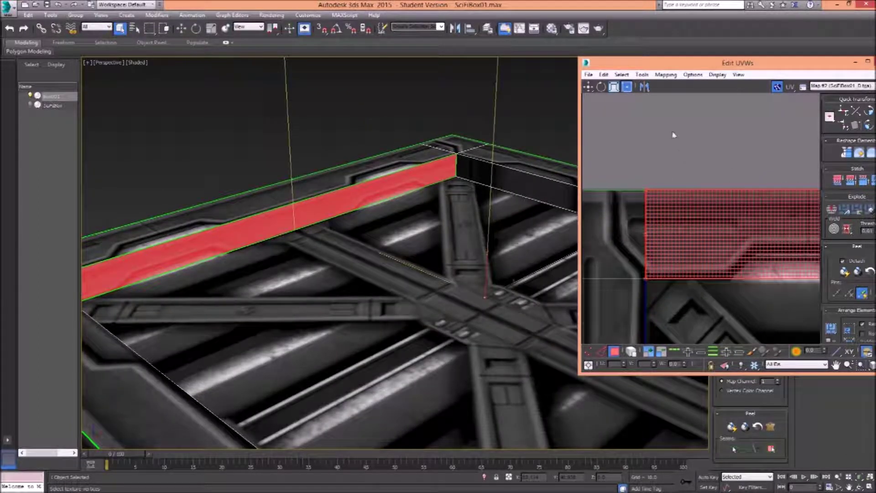
pyautogui.click(647, 87)
pyautogui.click(644, 101)
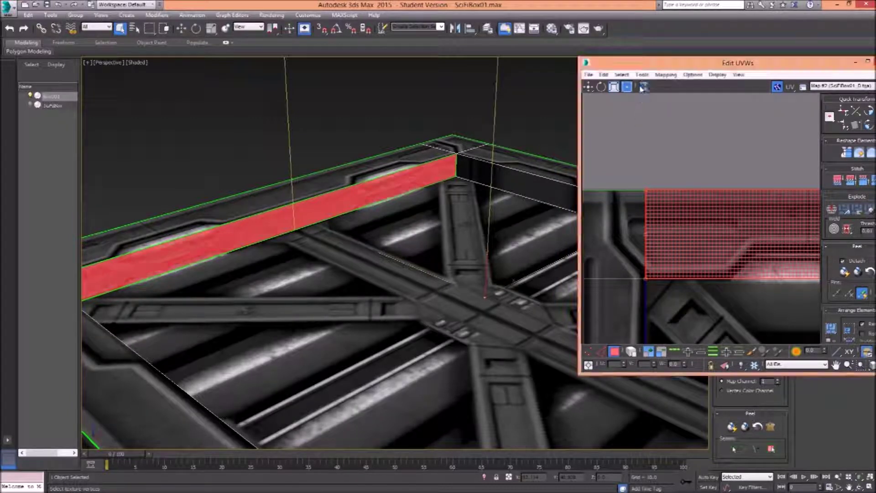
pyautogui.click(643, 88)
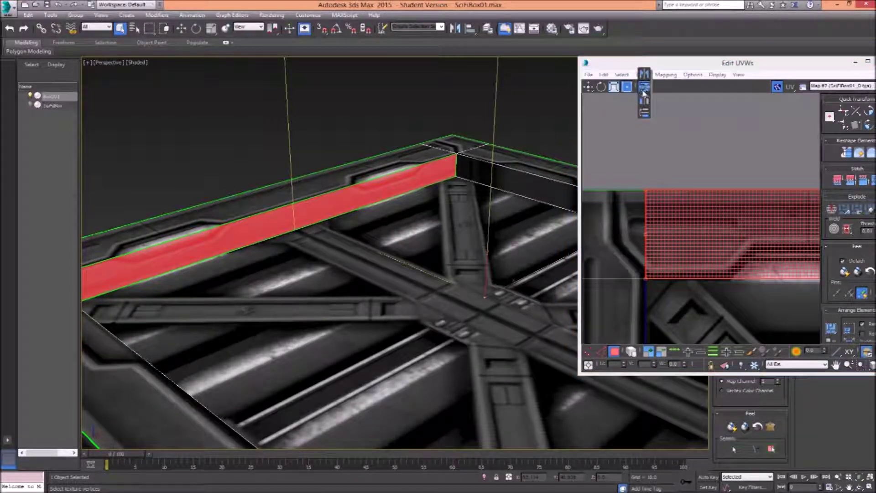
pyautogui.click(644, 88)
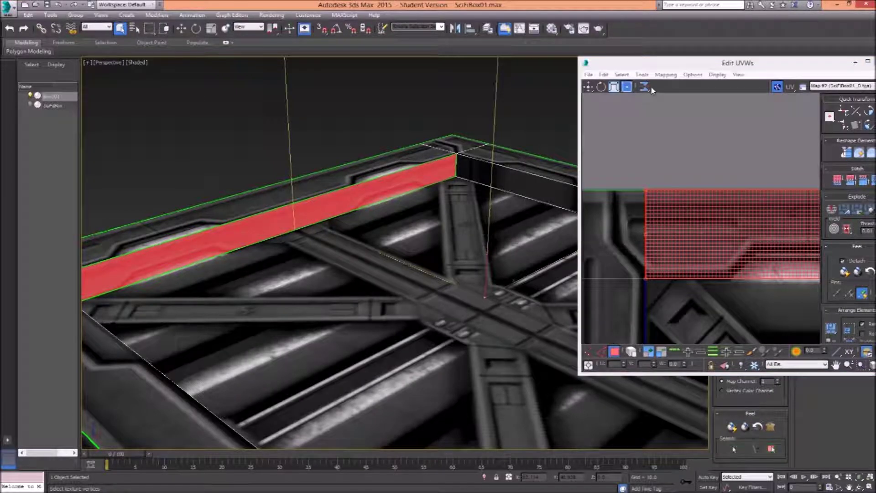
pyautogui.click(644, 88)
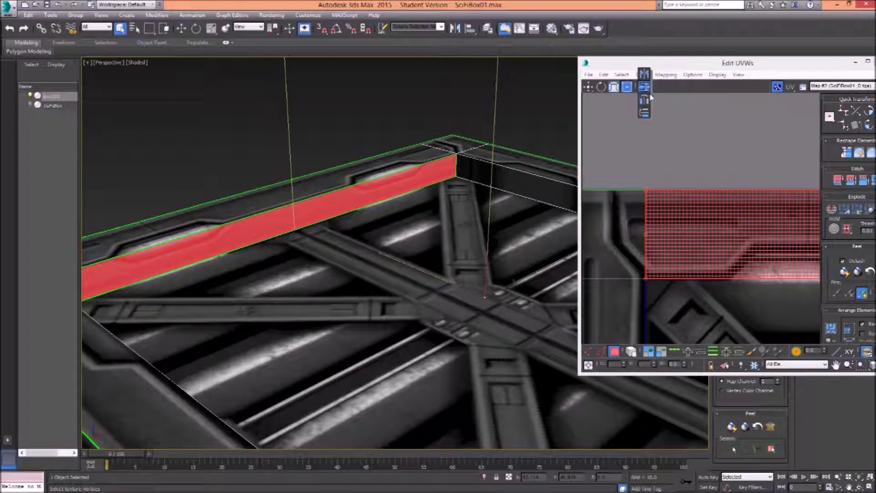
pyautogui.click(645, 93)
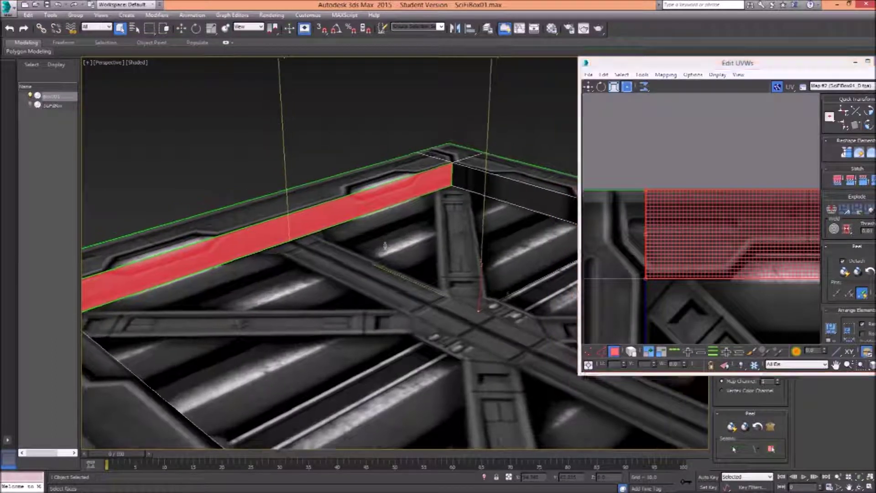
# Step: Lower the upper edge of the inner rim face's UVs below the texture's top border and check the strip on the crate
pyautogui.moveTo(684, 199); pyautogui.dragTo(630, 219)
pyautogui.scroll(-5, 759, 208)
pyautogui.moveTo(760, 208); pyautogui.dragTo(640, 213)
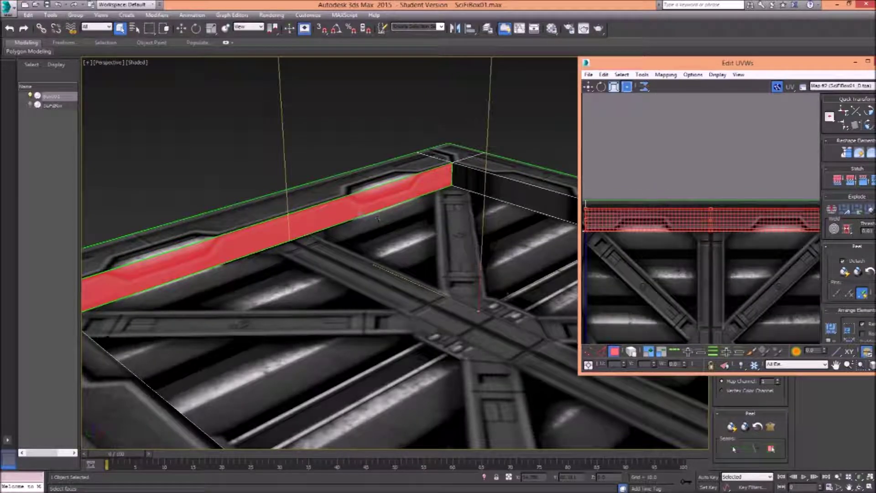
pyautogui.moveTo(717, 180); pyautogui.dragTo(628, 178)
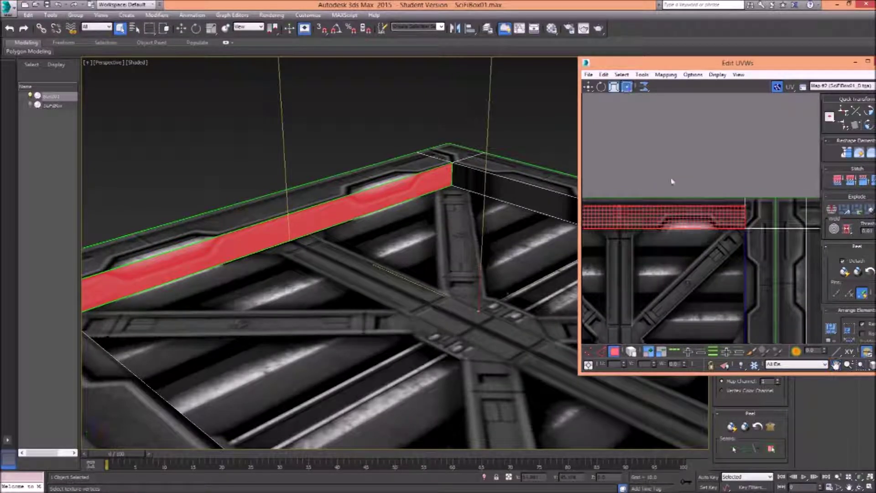
pyautogui.click(731, 162)
pyautogui.click(379, 218)
pyautogui.moveTo(379, 219); pyautogui.dragTo(393, 216)
pyautogui.moveTo(742, 199); pyautogui.dragTo(740, 208)
pyautogui.scroll(3, 740, 208)
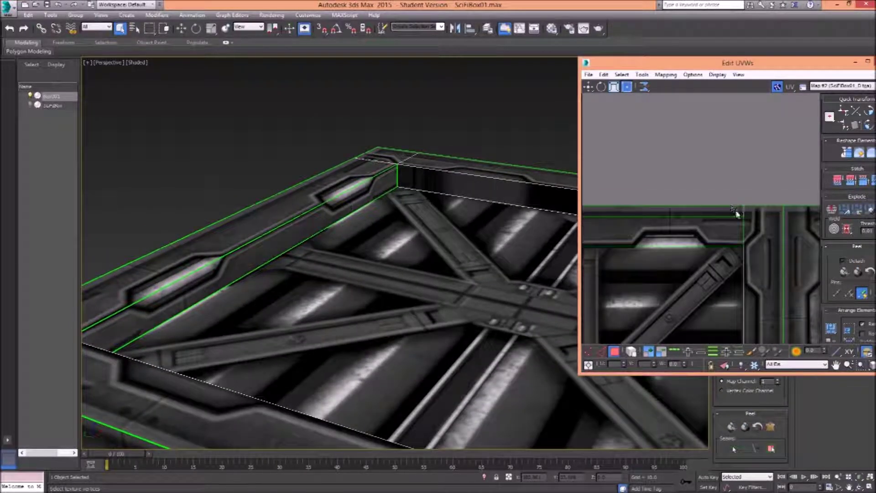
pyautogui.scroll(2, 736, 213)
pyautogui.scroll(-5, 418, 258)
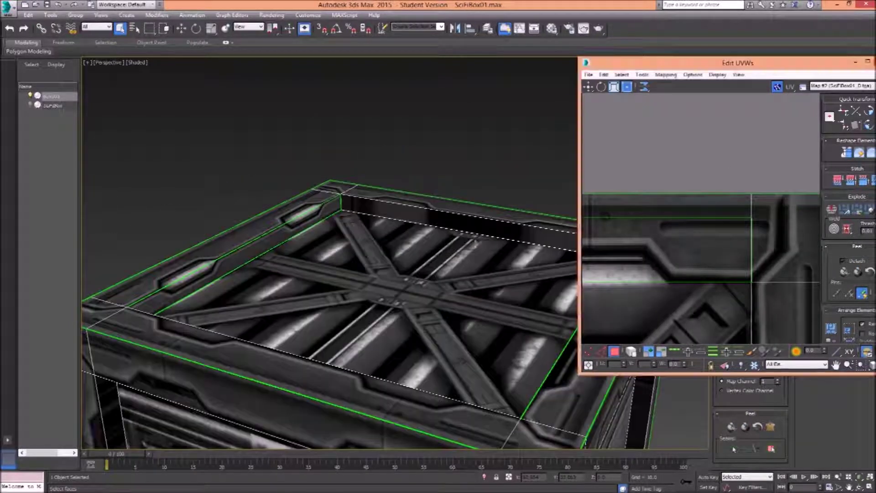
# Step: Select the second pair of opposite inner rim faces and apply a planar map projection aligned to X
pyautogui.click(480, 226)
pyautogui.moveTo(276, 265); pyautogui.dragTo(531, 221)
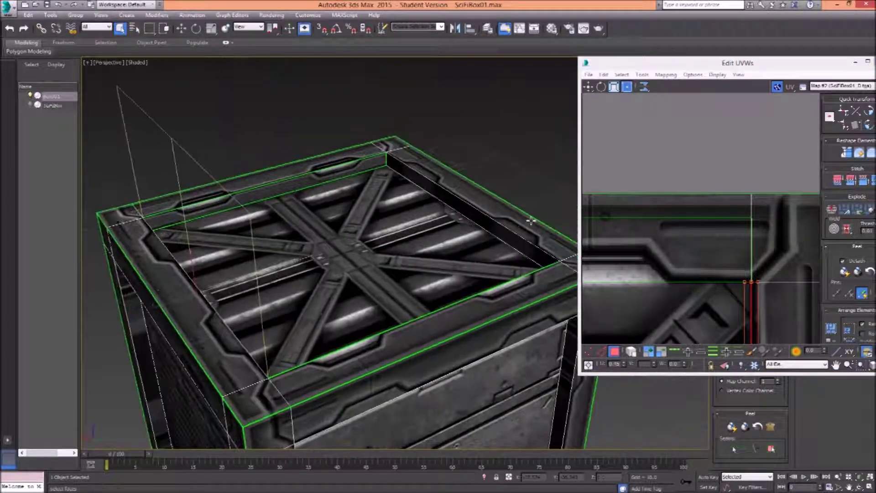
pyautogui.click(490, 226)
pyautogui.moveTo(474, 276); pyautogui.dragTo(305, 242)
pyautogui.keyDown('ctrl'); pyautogui.click(209, 229); pyautogui.keyUp('ctrl')
pyautogui.moveTo(357, 270); pyautogui.dragTo(323, 279)
pyautogui.moveTo(384, 217); pyautogui.dragTo(433, 224)
pyautogui.moveTo(730, 62)
pyautogui.mouseDown()
pyautogui.moveTo(710, 143)
pyautogui.moveTo(643, 314)
pyautogui.moveTo(739, 72)
pyautogui.mouseUp()
pyautogui.click(817, 89)
pyautogui.click(809, 113)
pyautogui.scroll(-4, 743, 197)
pyautogui.moveTo(743, 200); pyautogui.dragTo(730, 162)
pyautogui.moveTo(417, 229); pyautogui.dragTo(368, 222)
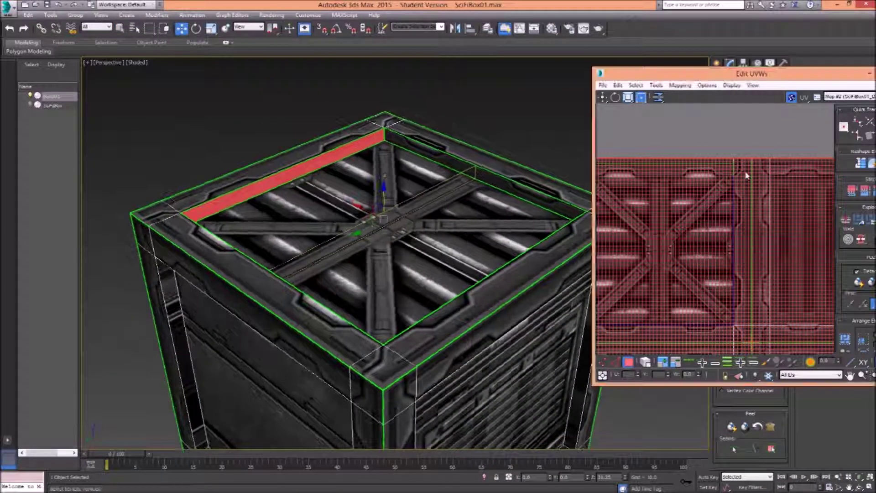
pyautogui.scroll(-4, 730, 180)
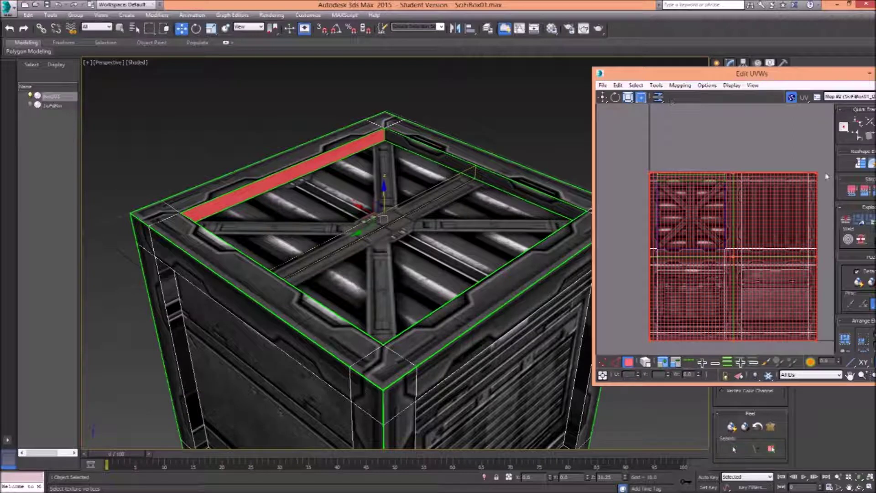
pyautogui.moveTo(735, 80); pyautogui.dragTo(666, 57)
pyautogui.click(817, 90)
# Step: Fit the planar-mapped faces' UVs onto the frame strip beneath the braced panel of the texture, snapping their corners to the neighbouring UV lines
pyautogui.moveTo(734, 159); pyautogui.dragTo(634, 258)
pyautogui.scroll(6, 642, 229)
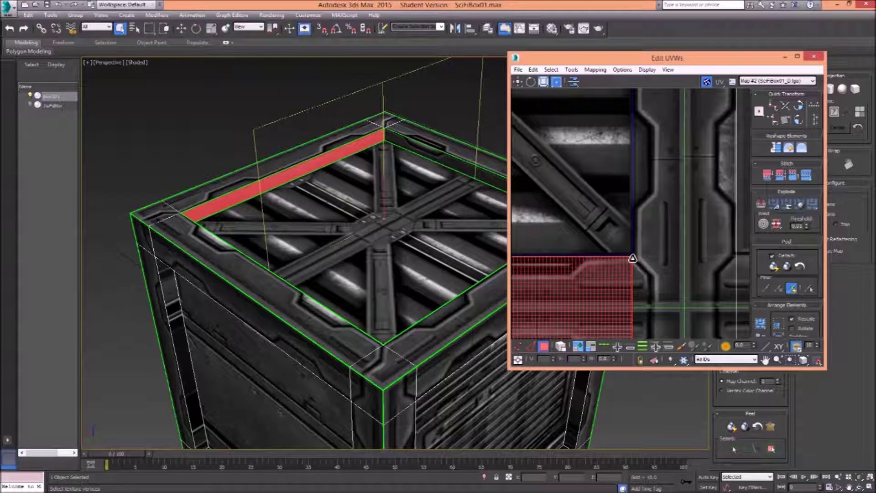
pyautogui.scroll(-5, 632, 258)
pyautogui.scroll(3, 549, 278)
pyautogui.moveTo(556, 290); pyautogui.dragTo(676, 268)
pyautogui.scroll(3, 574, 189)
pyautogui.scroll(3, 619, 211)
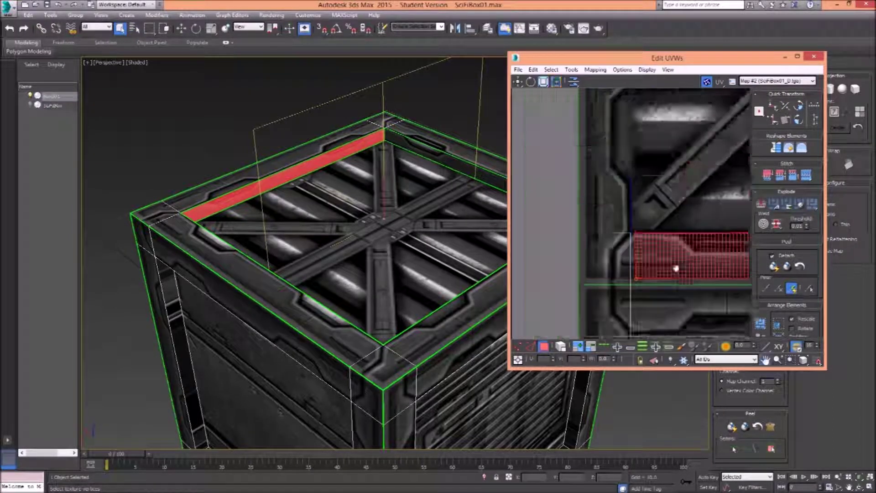
pyautogui.scroll(3, 676, 269)
pyautogui.moveTo(614, 292); pyautogui.dragTo(603, 299)
pyautogui.moveTo(602, 213); pyautogui.dragTo(603, 210)
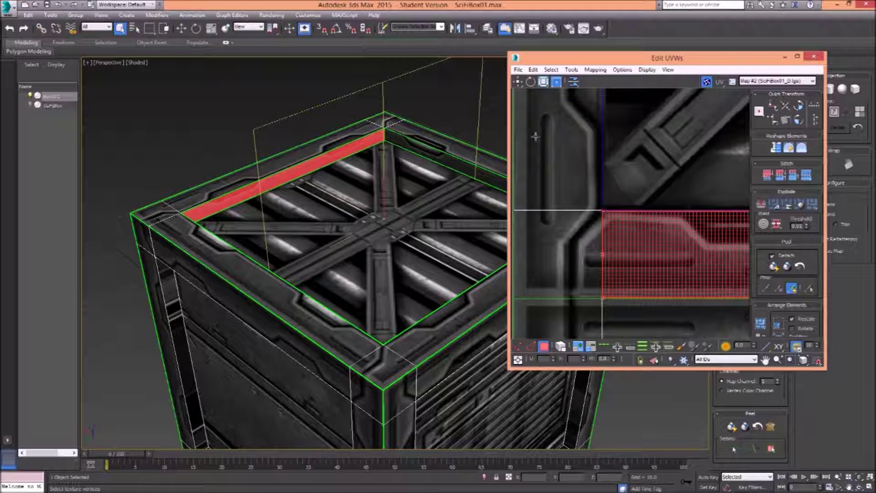
# Step: Raise the lower edge of the new inner rim UV strip away from the texture section's border and check it on the crate
pyautogui.click(264, 94)
pyautogui.moveTo(288, 157); pyautogui.dragTo(372, 227)
pyautogui.scroll(4, 372, 227)
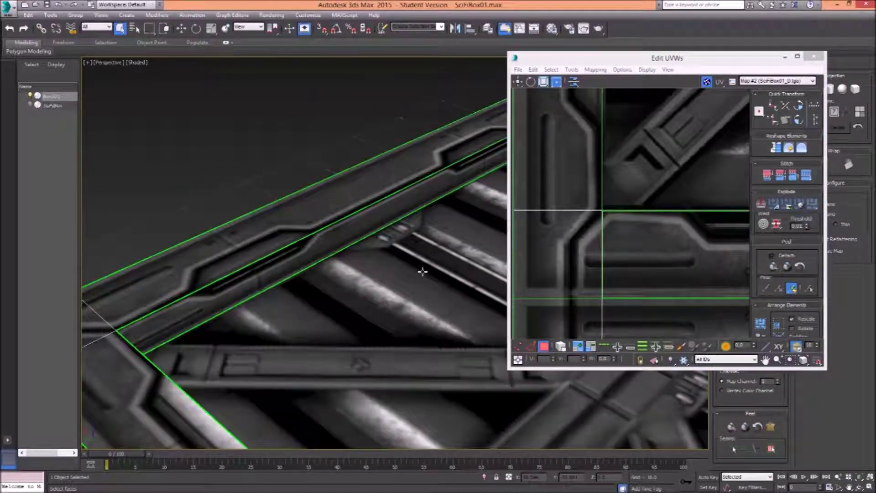
pyautogui.moveTo(451, 263); pyautogui.dragTo(425, 256)
pyautogui.moveTo(665, 205); pyautogui.dragTo(640, 221)
pyautogui.scroll(-3, 632, 216)
pyautogui.click(642, 227)
pyautogui.scroll(3, 595, 265)
pyautogui.moveTo(595, 265); pyautogui.dragTo(557, 231)
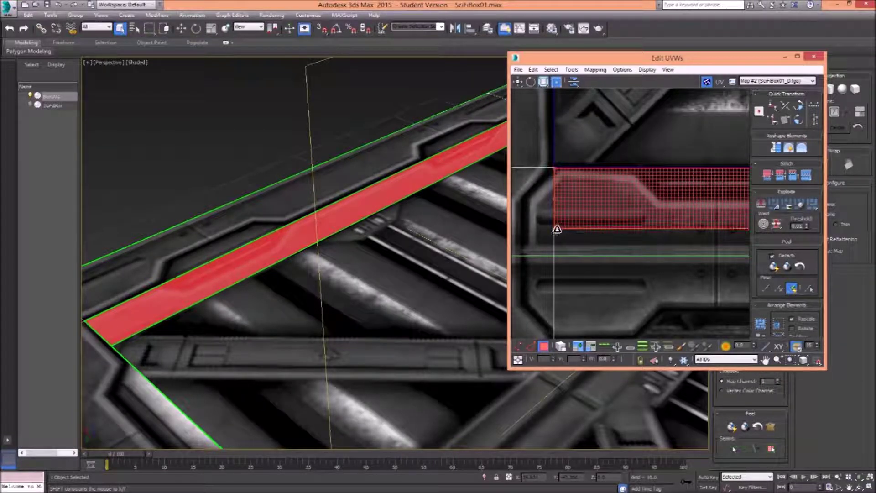
pyautogui.click(288, 143)
pyautogui.moveTo(359, 208); pyautogui.dragTo(278, 215)
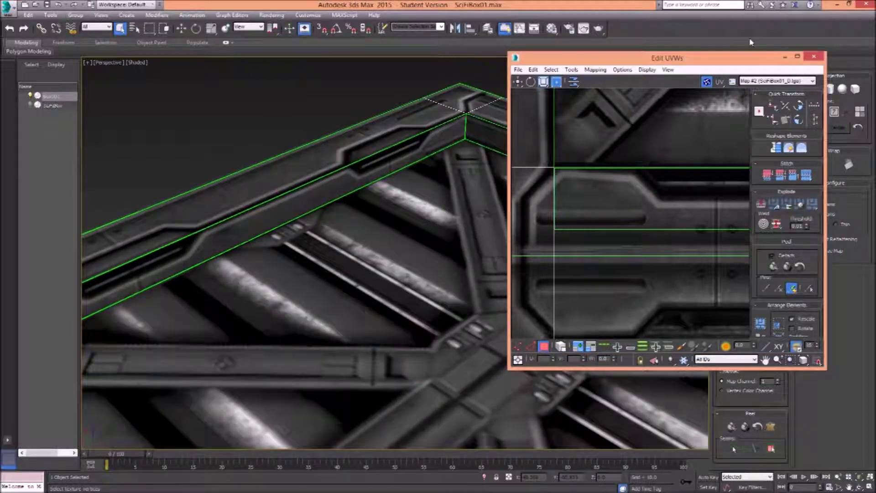
# Step: Close the UV editor and turn off the map seams display to review the textured crate from several angles
pyautogui.click(815, 57)
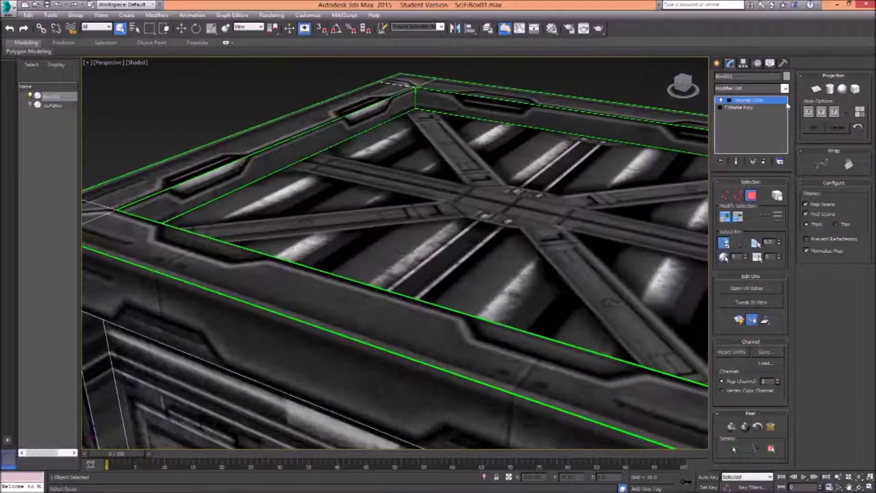
pyautogui.click(722, 101)
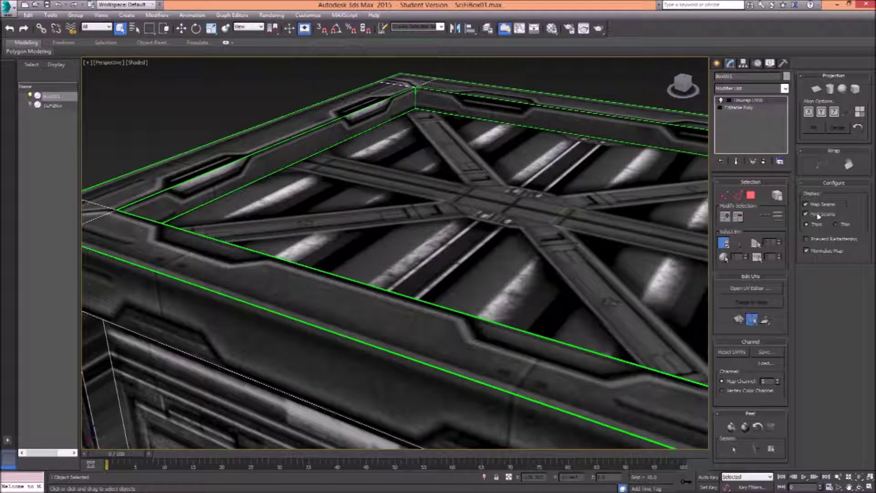
pyautogui.click(805, 204)
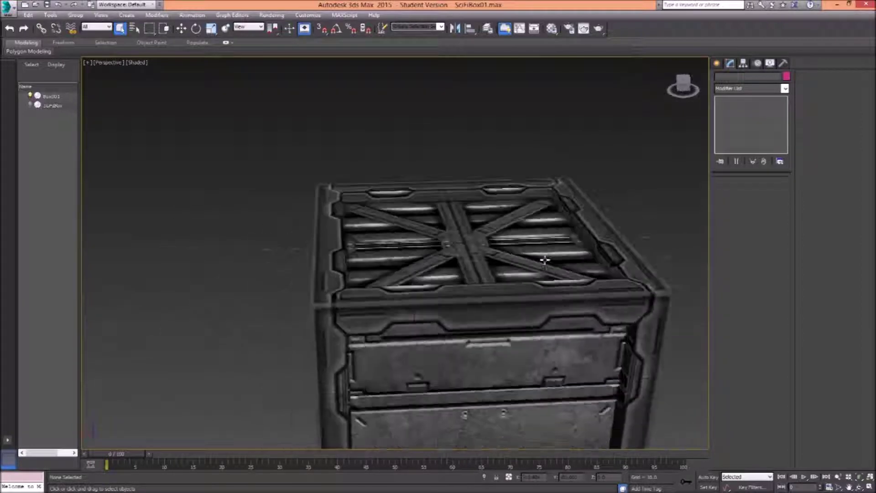
pyautogui.click(555, 246)
pyautogui.moveTo(555, 245); pyautogui.dragTo(478, 245)
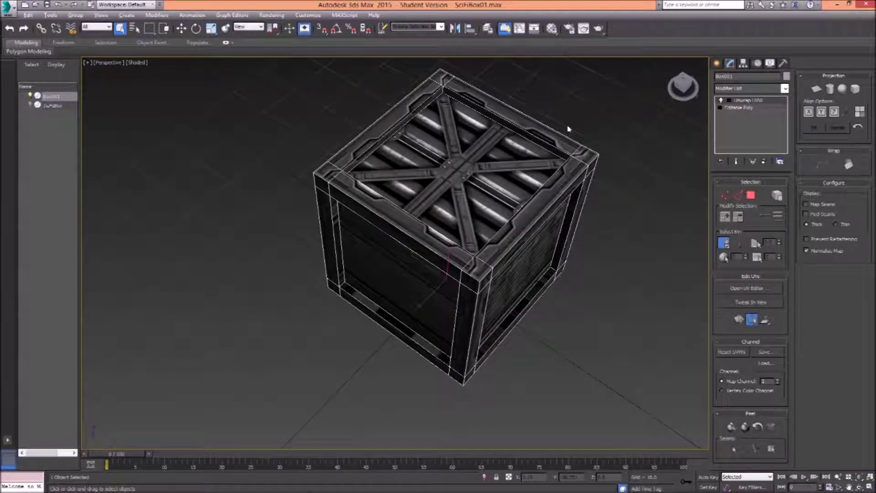
pyautogui.scroll(8, 568, 129)
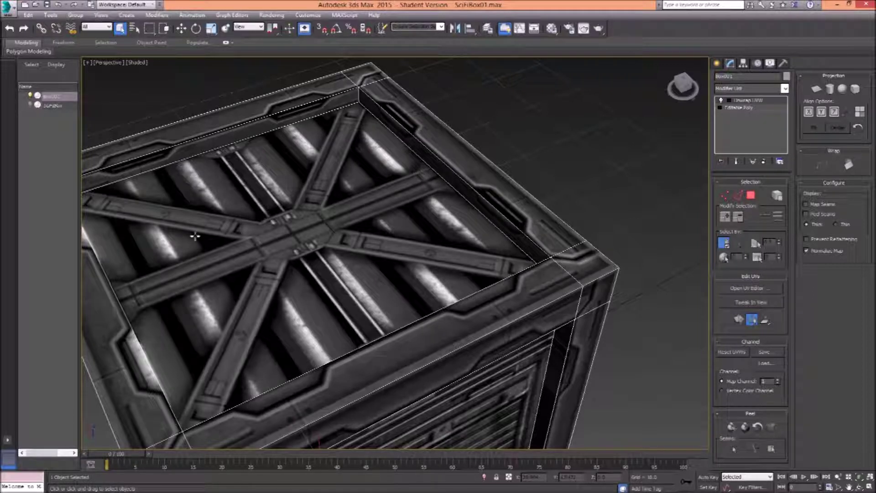
pyautogui.moveTo(315, 257)
pyautogui.mouseDown()
pyautogui.moveTo(269, 260)
pyautogui.moveTo(329, 244)
pyautogui.moveTo(317, 264)
pyautogui.mouseUp()
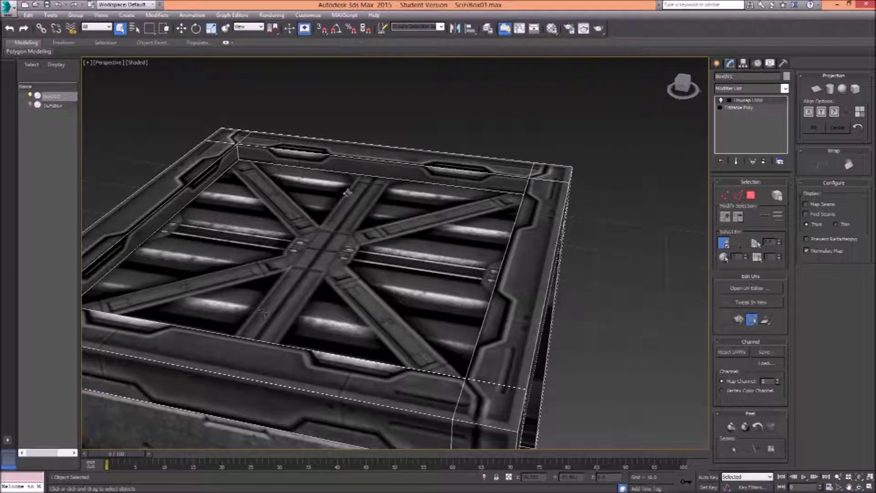
pyautogui.moveTo(383, 219); pyautogui.dragTo(449, 159)
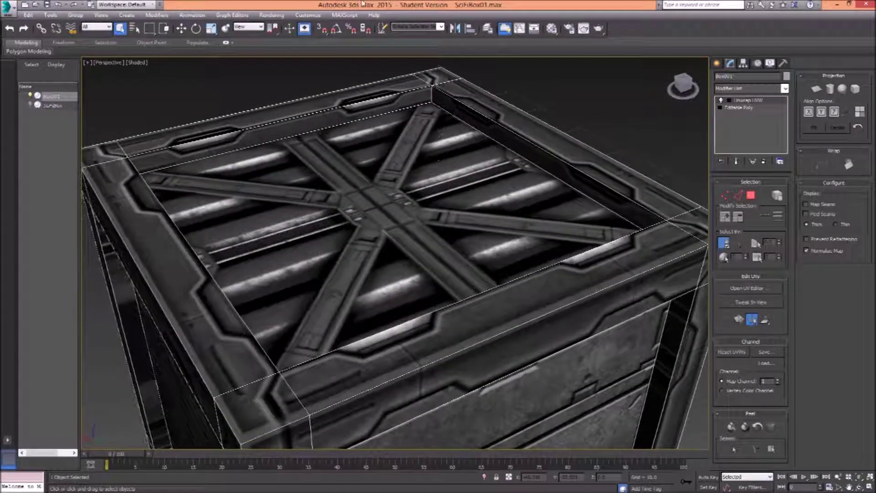
# Step: Show all four viewports and set the Top view's shading to Wireframe
pyautogui.hotkey('alt', 'w')
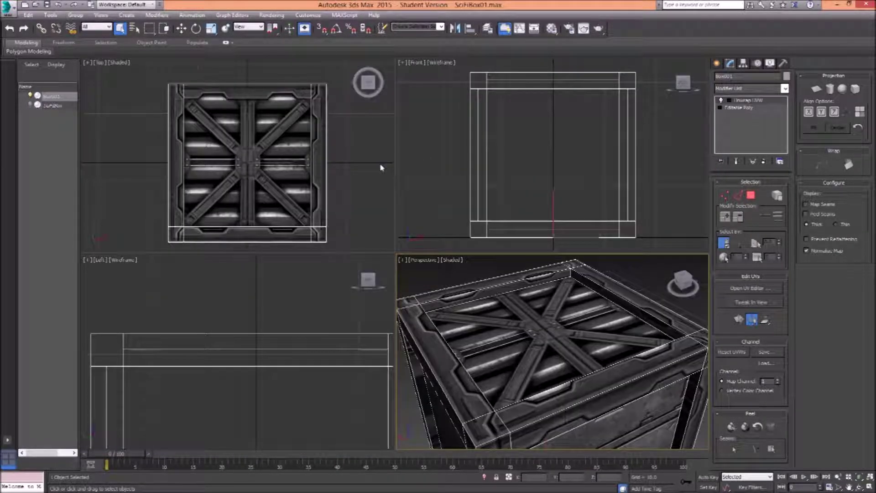
pyautogui.rightClick(490, 173)
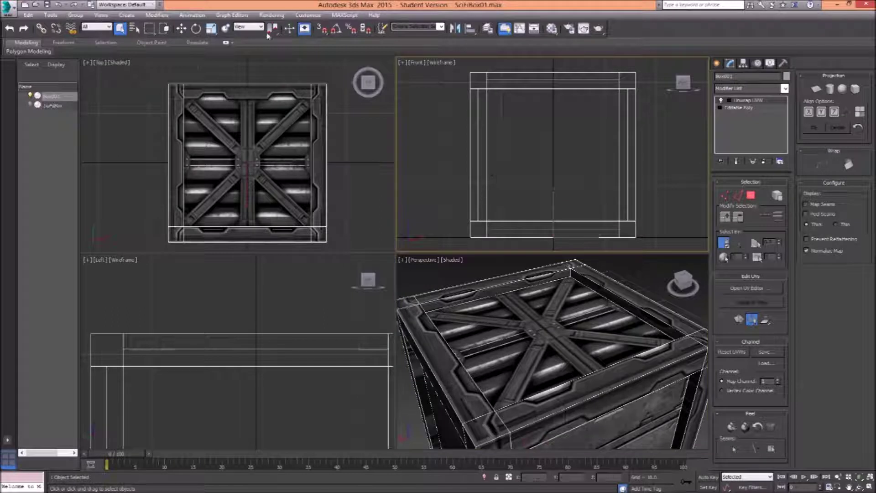
pyautogui.click(127, 14)
pyautogui.moveTo(183, 26)
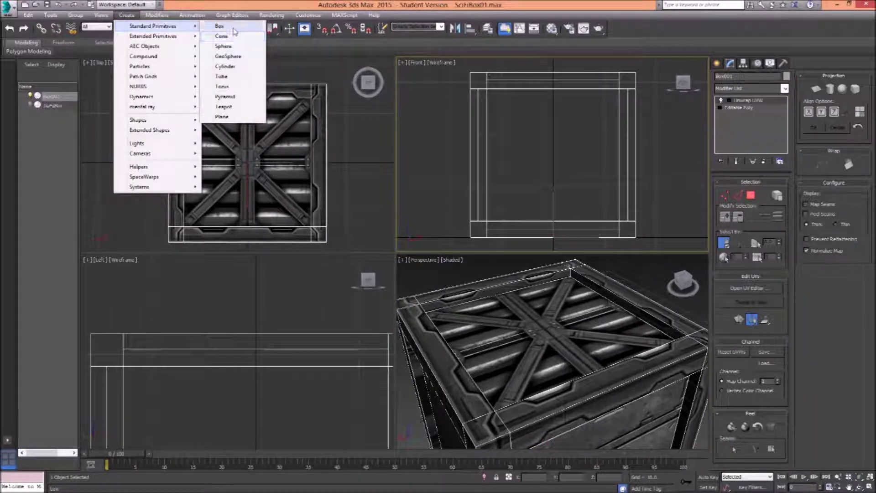
pyautogui.click(243, 11)
pyautogui.click(119, 66)
pyautogui.click(118, 65)
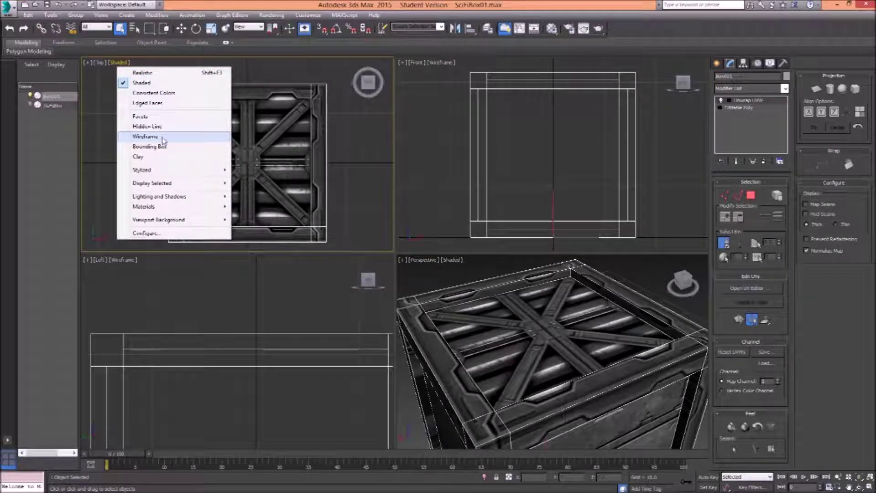
pyautogui.click(137, 136)
# Step: Create a long, narrow standard box in the Top view, spanning the crate's opening between opposite rims
pyautogui.click(127, 14)
pyautogui.moveTo(146, 27)
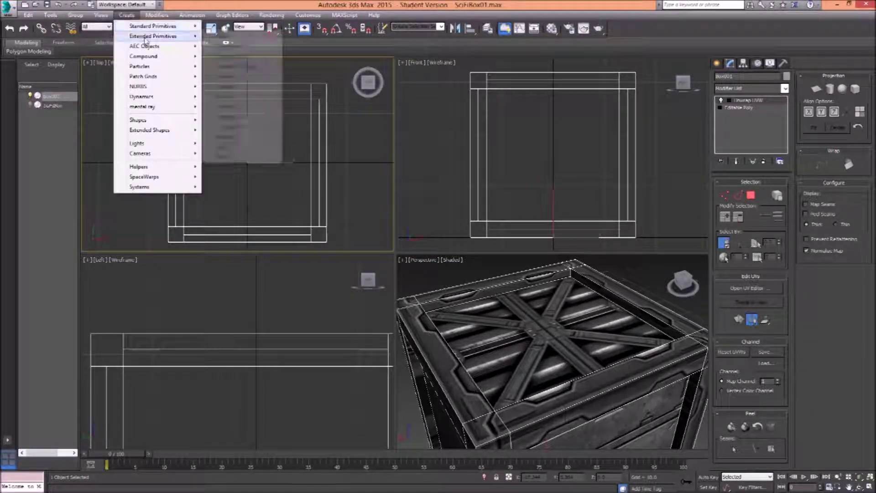
pyautogui.click(221, 26)
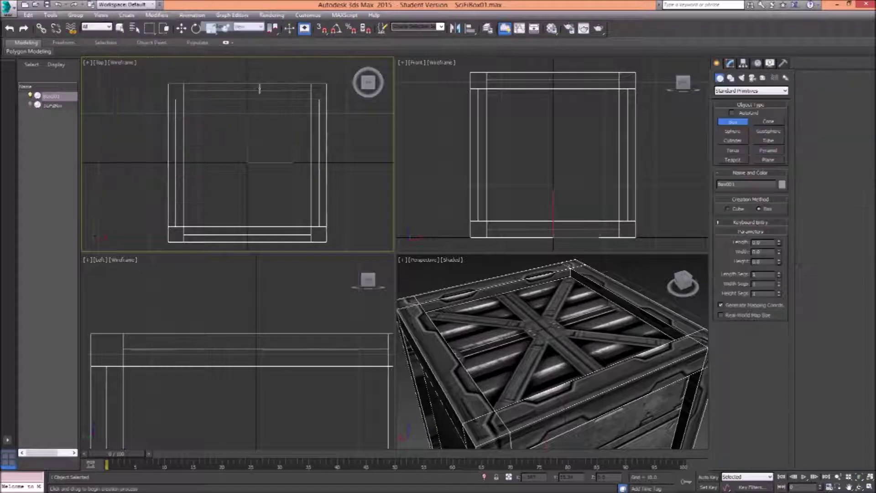
pyautogui.moveTo(240, 91); pyautogui.dragTo(254, 235)
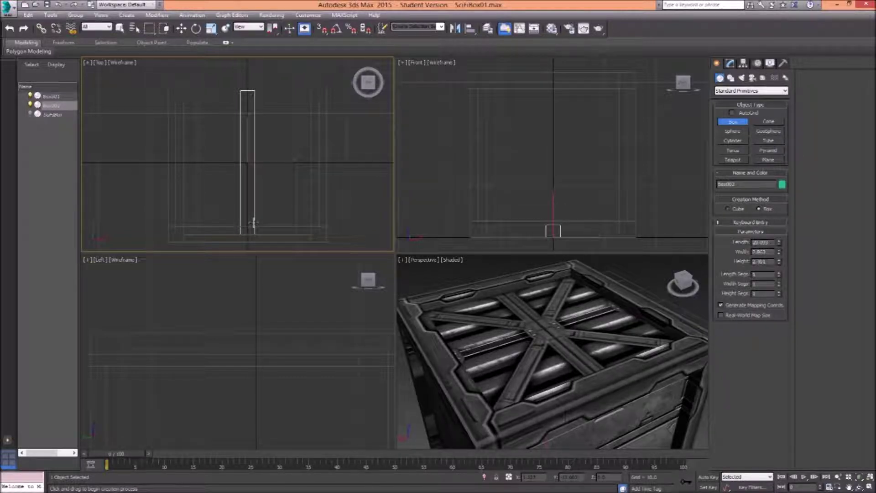
pyautogui.click(254, 224)
# Step: Raise the new box to the crate's upper rim in the Front view and maximize the Perspective viewport
pyautogui.rightClick(560, 203)
pyautogui.moveTo(551, 205); pyautogui.dragTo(571, 103)
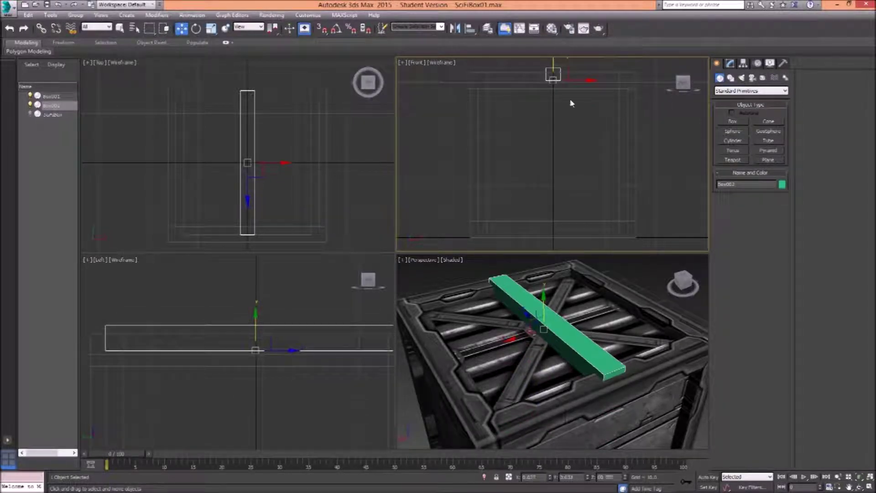
pyautogui.moveTo(560, 318); pyautogui.dragTo(575, 309)
pyautogui.hotkey('alt', 'w')
pyautogui.moveTo(515, 253); pyautogui.dragTo(690, 110)
# Step: Convert the box to an Editable Poly and lower its top polygon to make the beam thinner
pyautogui.click(730, 65)
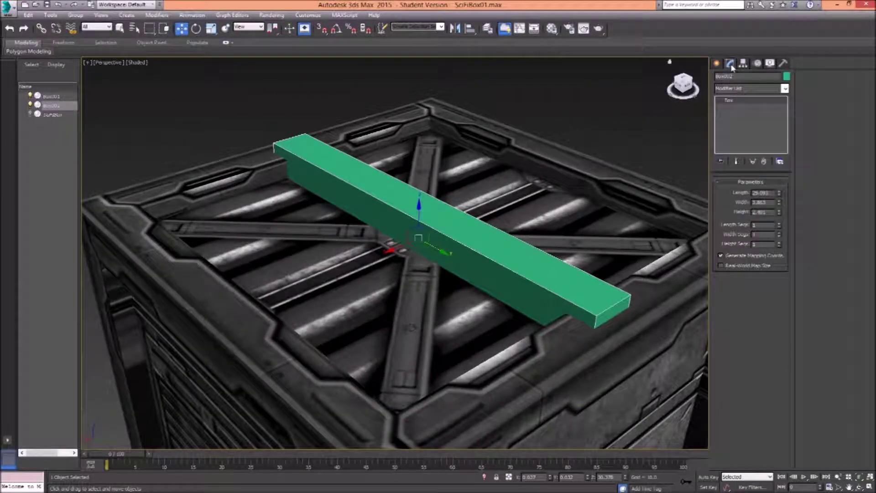
pyautogui.rightClick(745, 104)
pyautogui.click(757, 177)
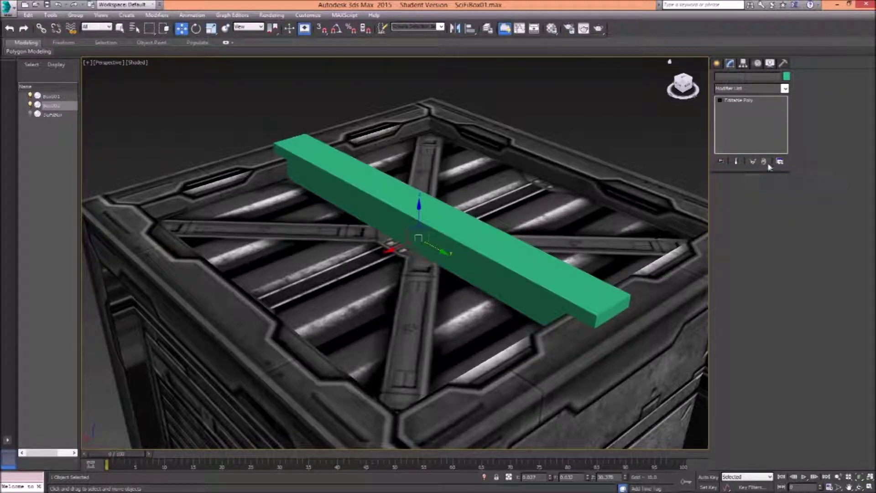
pyautogui.click(760, 192)
pyautogui.click(416, 185)
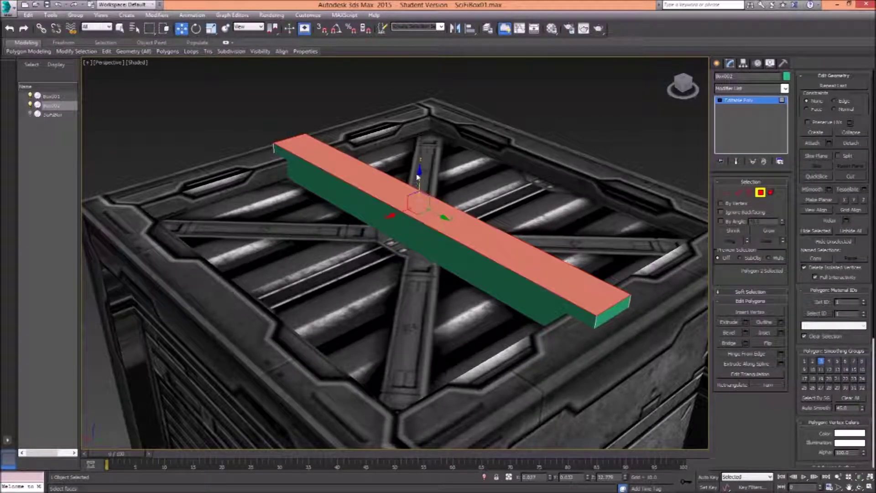
pyautogui.moveTo(419, 172); pyautogui.dragTo(425, 231)
pyautogui.click(760, 192)
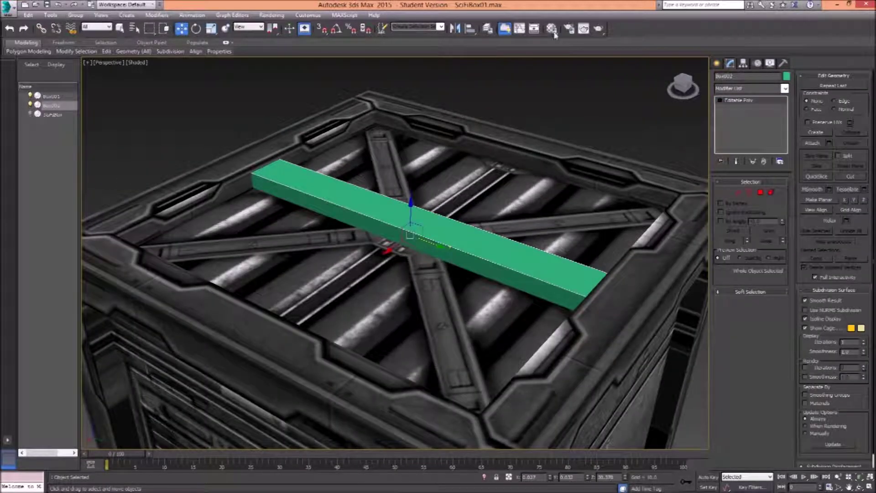
# Step: Assign the crate's textured material to the new beam
pyautogui.click(553, 30)
pyautogui.click(558, 184)
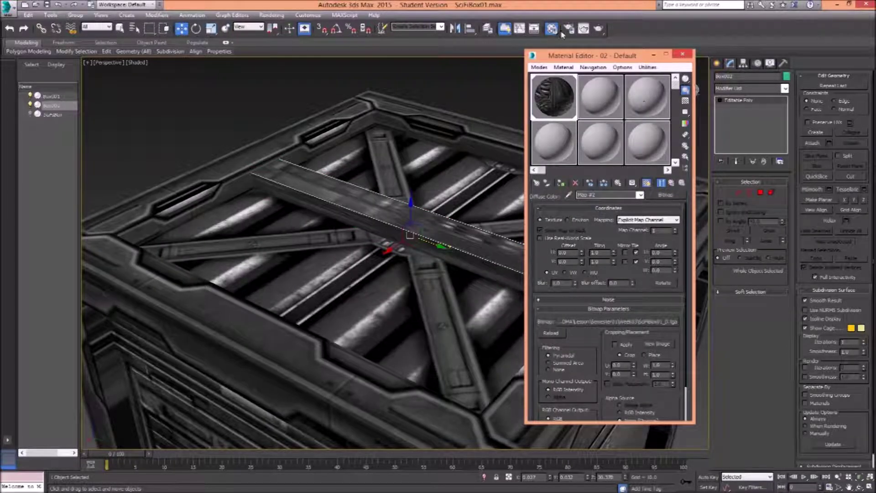
pyautogui.click(684, 54)
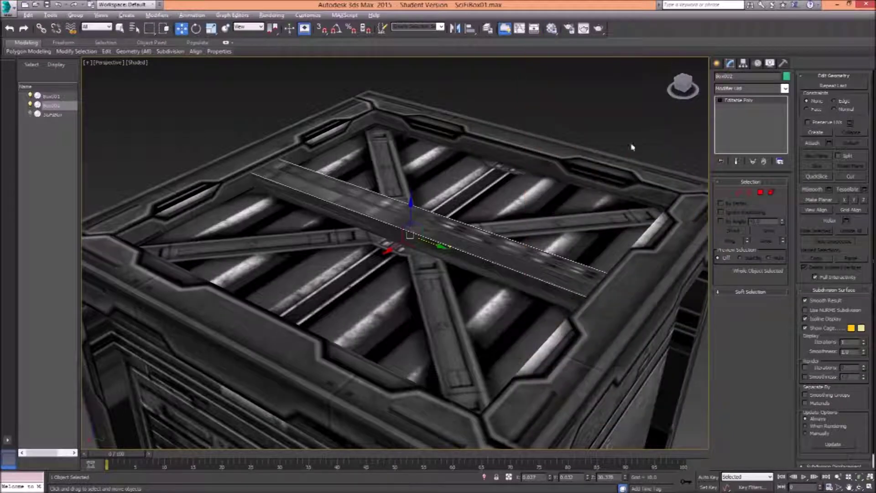
# Step: Add an Unwrap UVW modifier to the beam and select its top and long side faces
pyautogui.moveTo(632, 144); pyautogui.dragTo(807, 104)
pyautogui.click(781, 88)
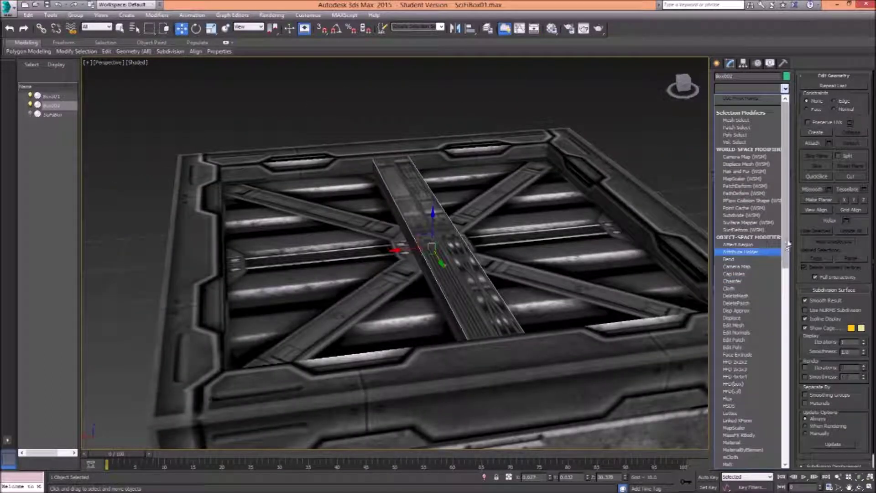
pyautogui.scroll(-10, 751, 274)
pyautogui.click(737, 391)
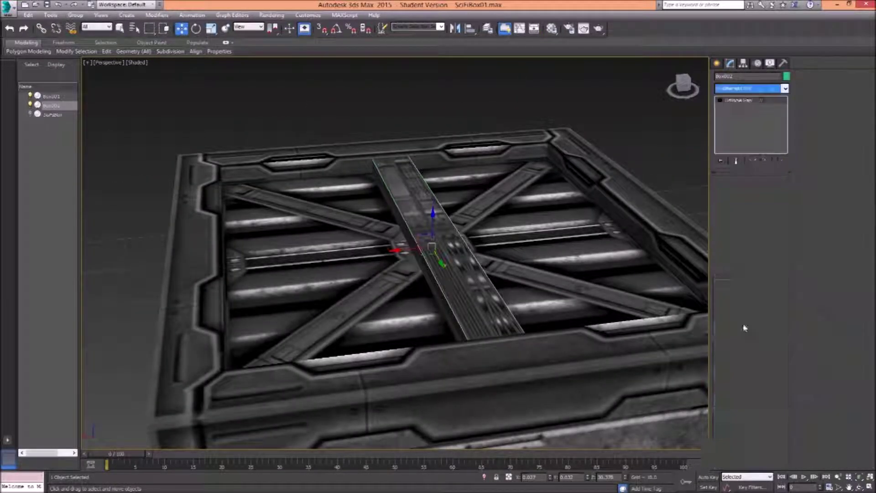
pyautogui.moveTo(683, 88); pyautogui.dragTo(681, 182)
pyautogui.click(751, 195)
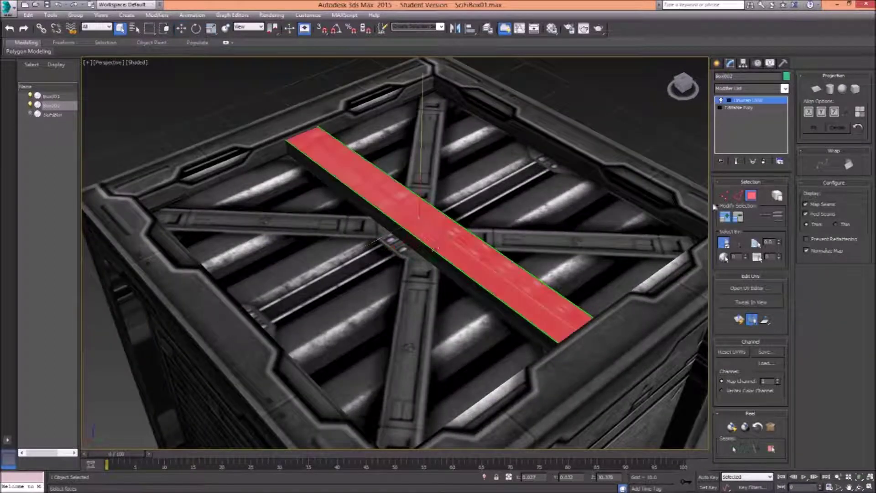
pyautogui.moveTo(528, 290); pyautogui.dragTo(452, 273)
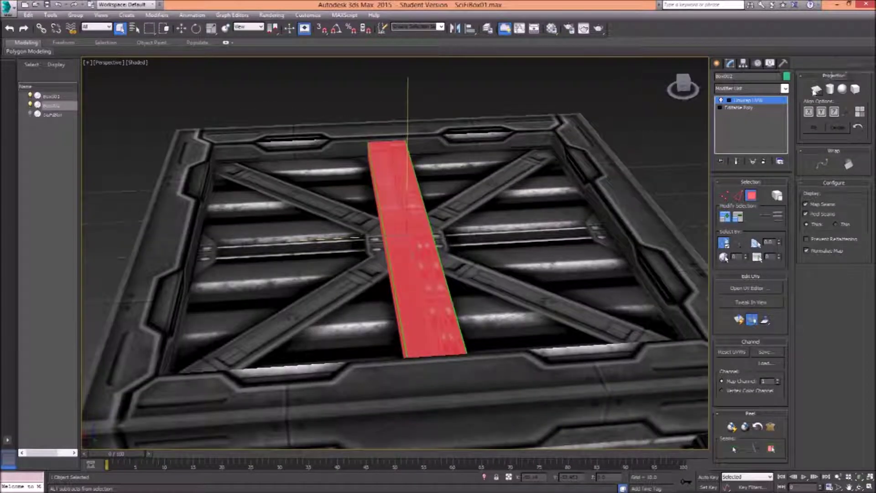
# Step: Planar-map the selected faces and set up the UV editor with the SciFiBox01_D.tga background and the Freeform tool
pyautogui.click(816, 89)
pyautogui.click(761, 289)
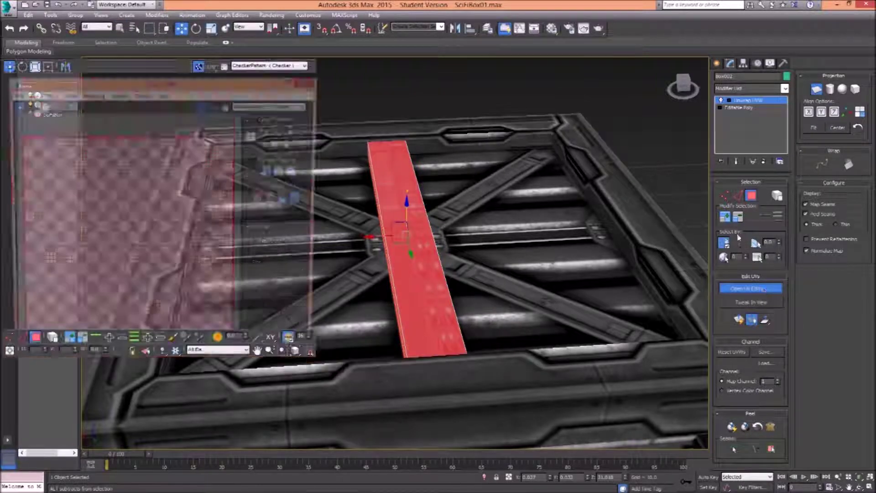
pyautogui.moveTo(226, 48); pyautogui.dragTo(745, 47)
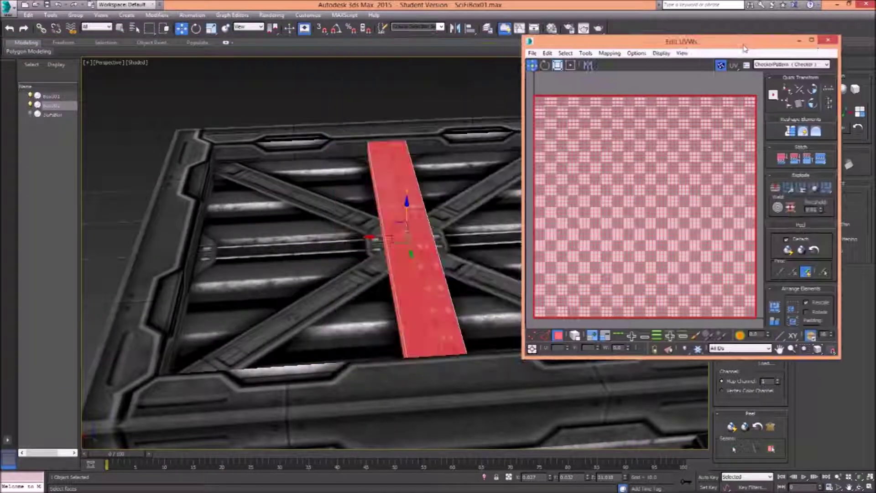
pyautogui.click(789, 64)
pyautogui.click(787, 72)
pyautogui.click(571, 65)
pyautogui.moveTo(720, 39); pyautogui.dragTo(571, 41)
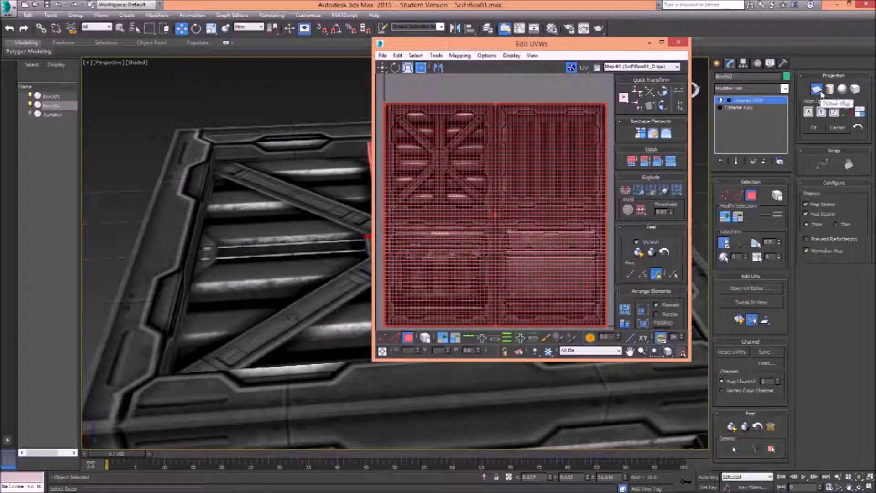
pyautogui.click(821, 94)
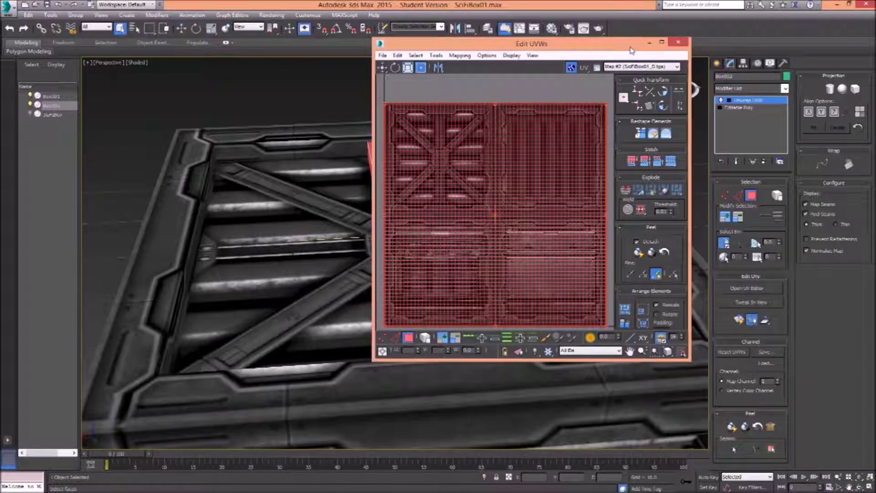
# Step: Shrink the beam's UVs and fit them over the vertical beam in the middle of the braced texture panel
pyautogui.moveTo(631, 45); pyautogui.dragTo(798, 44)
pyautogui.moveTo(593, 125); pyautogui.dragTo(602, 145)
pyautogui.scroll(5, 644, 156)
pyautogui.moveTo(550, 140); pyautogui.dragTo(740, 178)
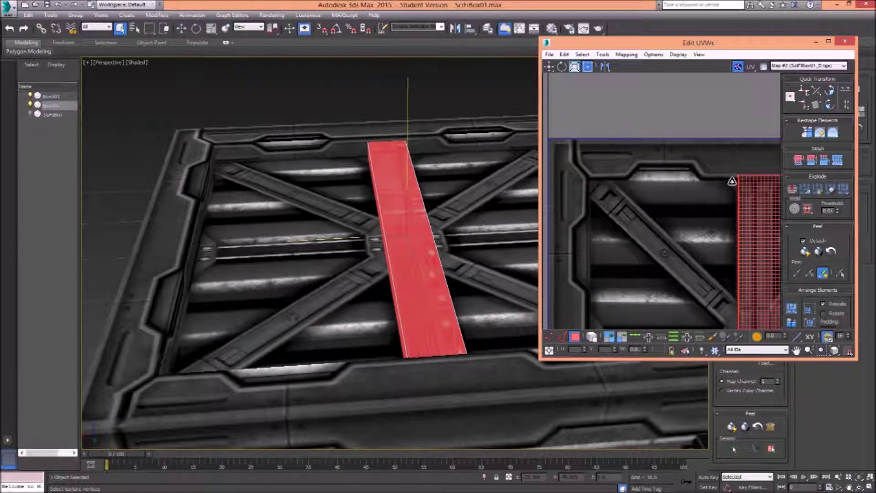
pyautogui.scroll(-3, 732, 181)
pyautogui.moveTo(747, 280); pyautogui.dragTo(626, 166)
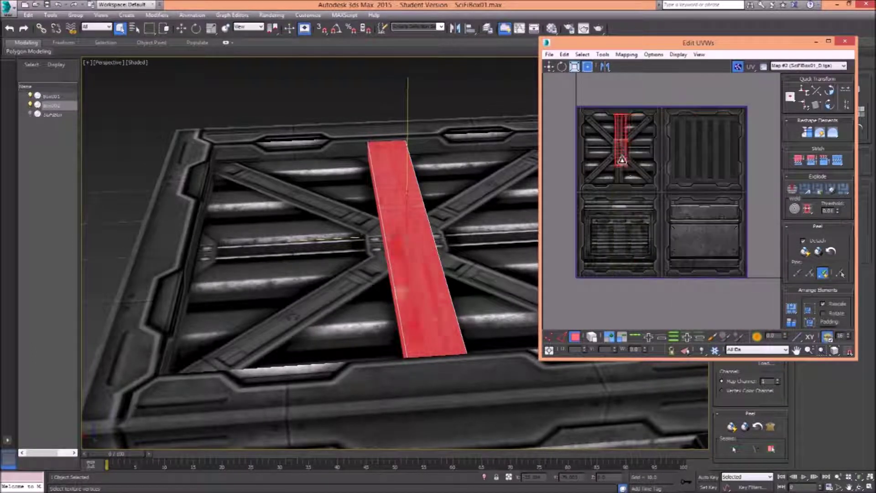
pyautogui.scroll(6, 729, 229)
pyautogui.scroll(2, 703, 187)
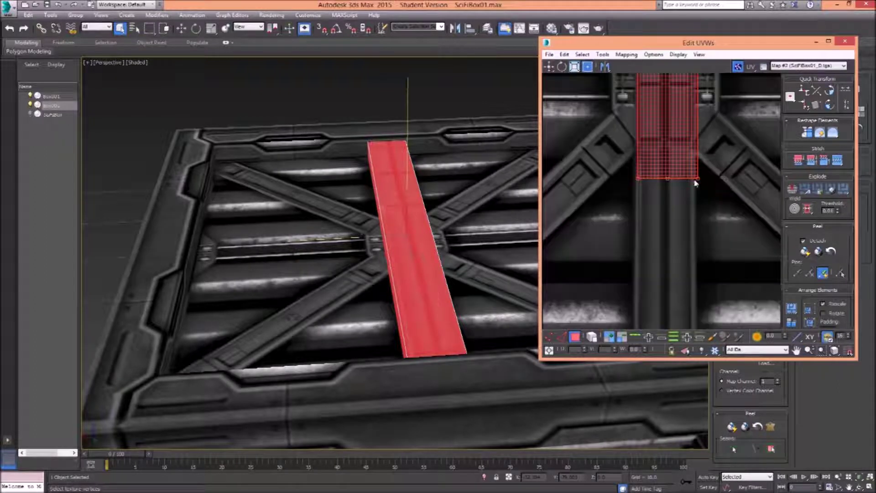
pyautogui.scroll(2, 699, 182)
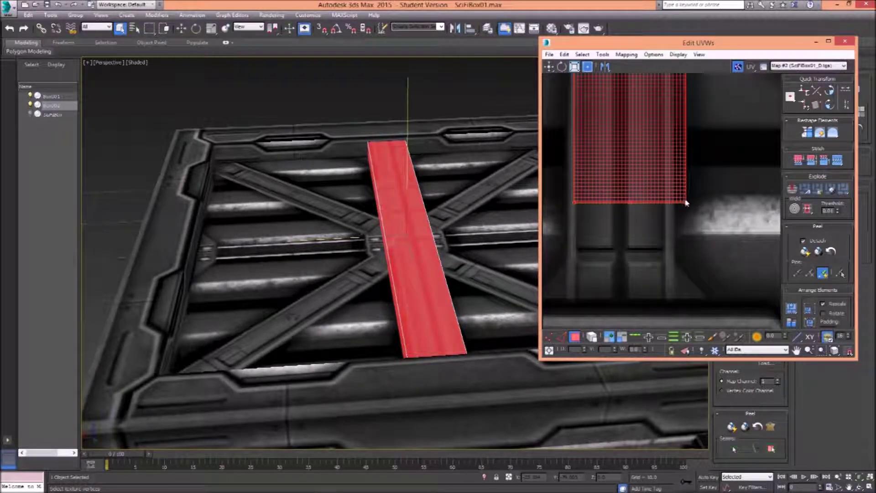
# Step: Stretch the UVs' ends to the full length of the texture's vertical beam and check the result on the crate
pyautogui.moveTo(682, 211); pyautogui.dragTo(674, 300)
pyautogui.moveTo(575, 300); pyautogui.dragTo(567, 299)
pyautogui.scroll(-2, 658, 171)
pyautogui.moveTo(658, 171); pyautogui.dragTo(654, 324)
pyautogui.moveTo(665, 96); pyautogui.dragTo(685, 189)
pyautogui.scroll(2, 679, 183)
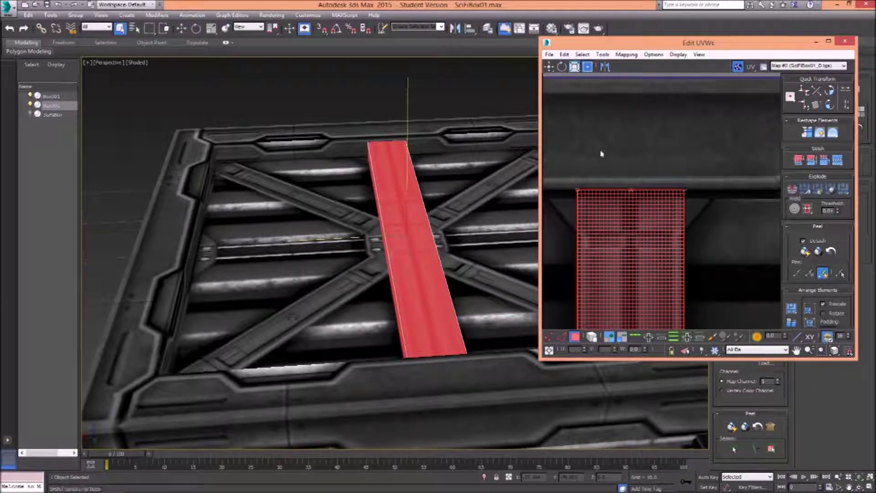
pyautogui.moveTo(715, 44); pyautogui.dragTo(733, 249)
pyautogui.click(564, 96)
pyautogui.moveTo(549, 124); pyautogui.dragTo(458, 206)
pyautogui.moveTo(653, 252); pyautogui.dragTo(809, 255)
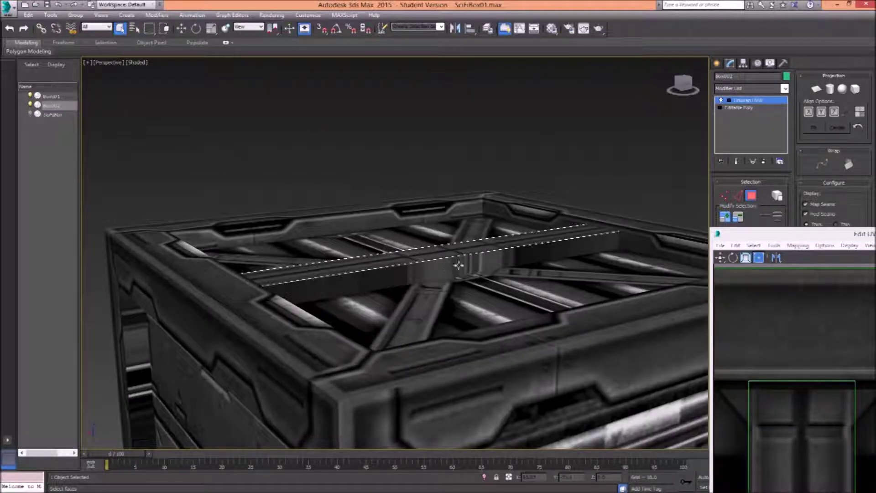
pyautogui.moveTo(458, 264); pyautogui.dragTo(479, 255)
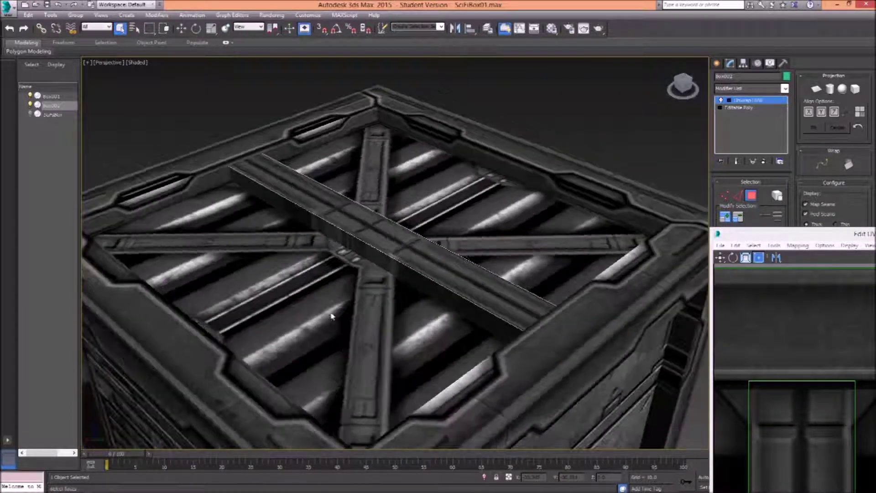
pyautogui.moveTo(512, 223); pyautogui.dragTo(513, 246)
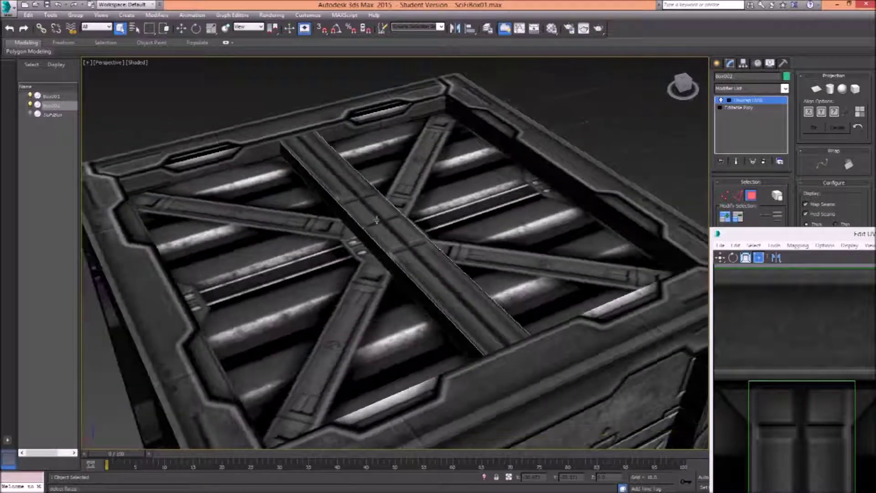
# Step: Scale only the top face's UVs narrower horizontally to open up strips for the side faces on both sides
pyautogui.click(376, 219)
pyautogui.moveTo(837, 235); pyautogui.dragTo(624, 38)
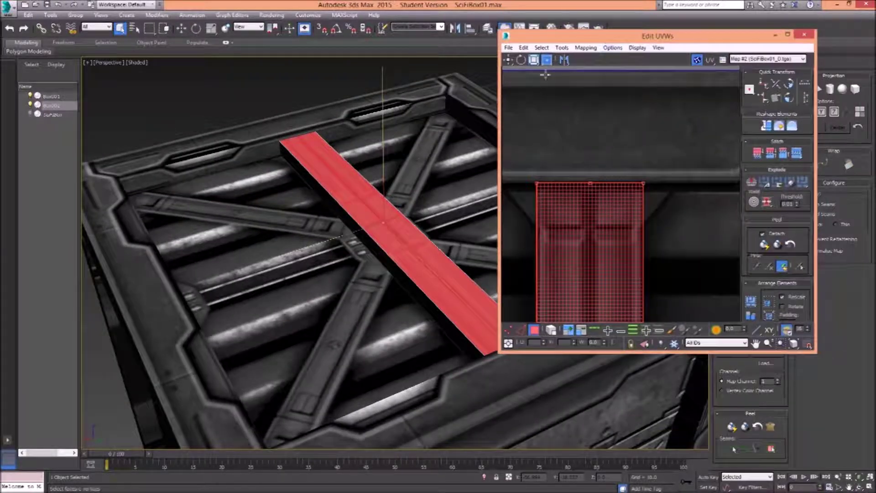
pyautogui.click(534, 61)
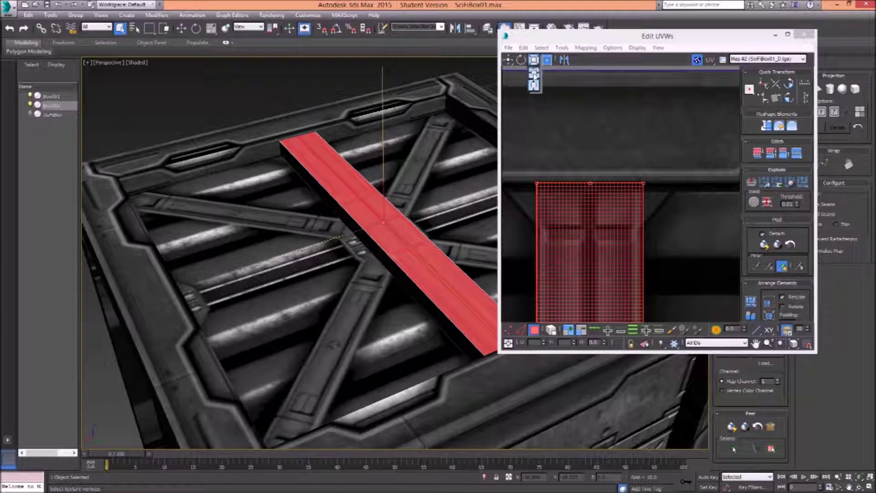
pyautogui.click(534, 75)
pyautogui.moveTo(600, 209); pyautogui.dragTo(619, 182)
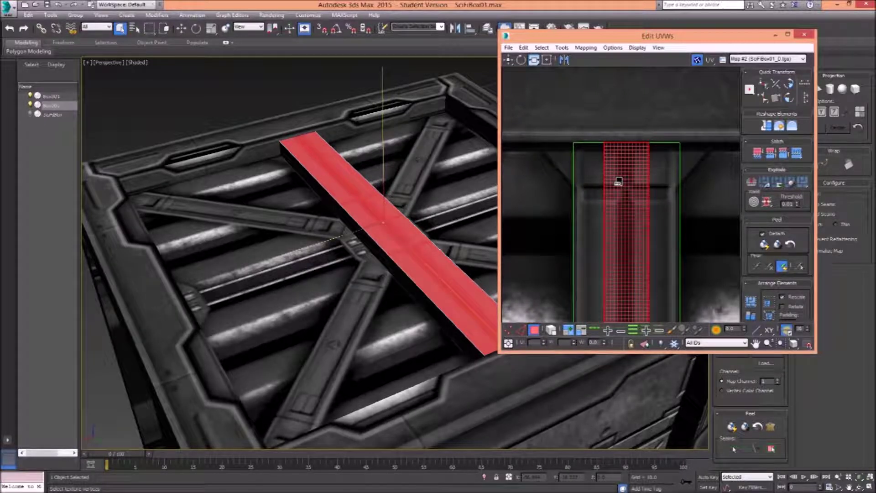
pyautogui.click(651, 126)
pyautogui.hotkey('ctrl', 'z')
# Step: Add both long side faces to the selection and widen the UVs horizontally until the top face matches the texture beam's width
pyautogui.moveTo(397, 240); pyautogui.dragTo(345, 239)
pyautogui.keyDown('ctrl'); pyautogui.click(358, 232); pyautogui.keyUp('ctrl')
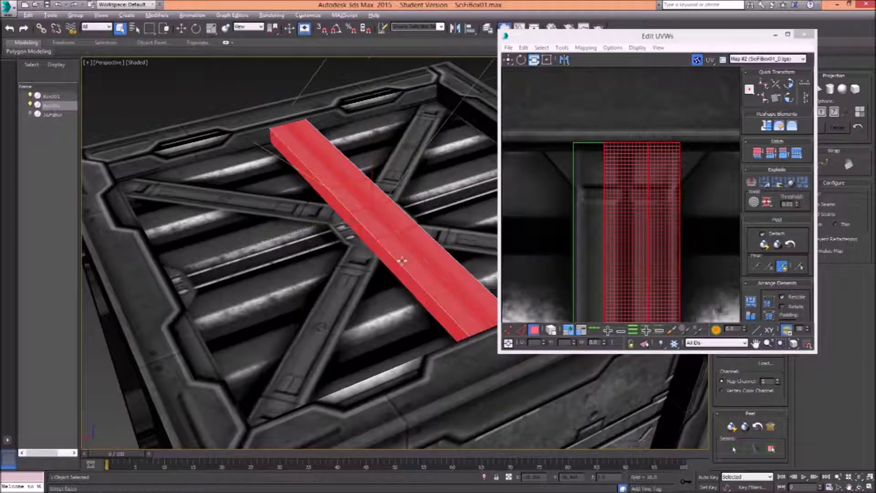
pyautogui.moveTo(401, 261); pyautogui.dragTo(353, 232)
pyautogui.keyDown('ctrl'); pyautogui.click(425, 283); pyautogui.keyUp('ctrl')
pyautogui.moveTo(619, 166); pyautogui.dragTo(740, 181)
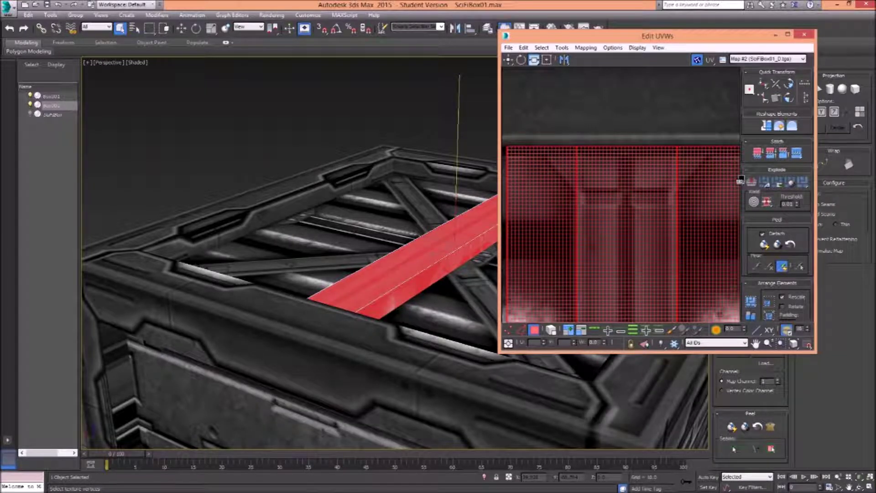
pyautogui.click(385, 122)
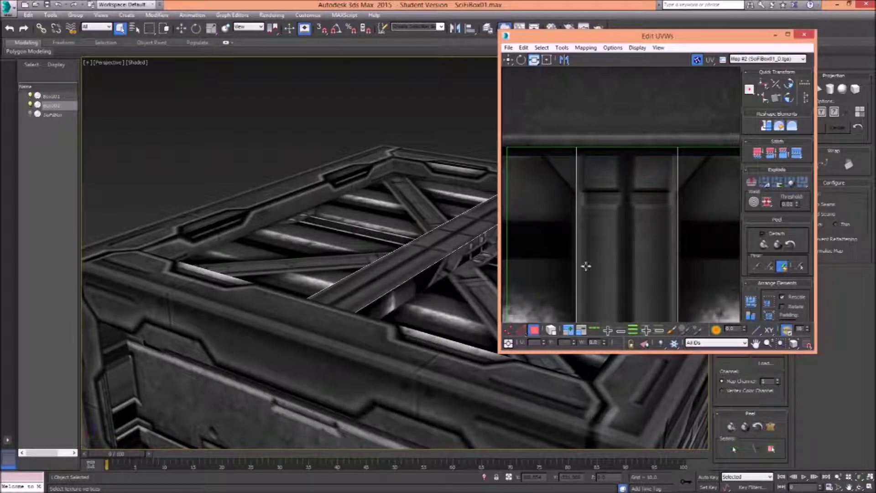
# Step: Move the outer UV vertices of one side face inward onto the centre line of the texture's vertical beam
pyautogui.moveTo(520, 244); pyautogui.dragTo(524, 229)
pyautogui.hotkey('ctrl', 'a')
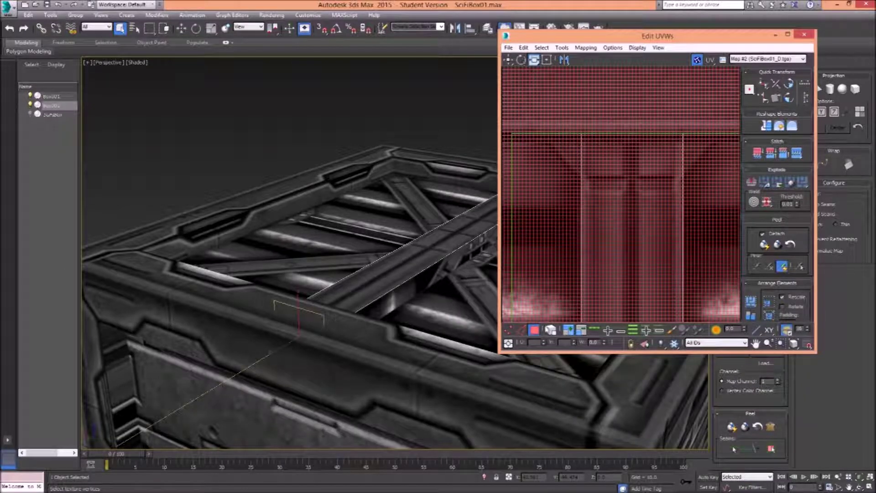
pyautogui.click(509, 330)
pyautogui.scroll(-2, 566, 121)
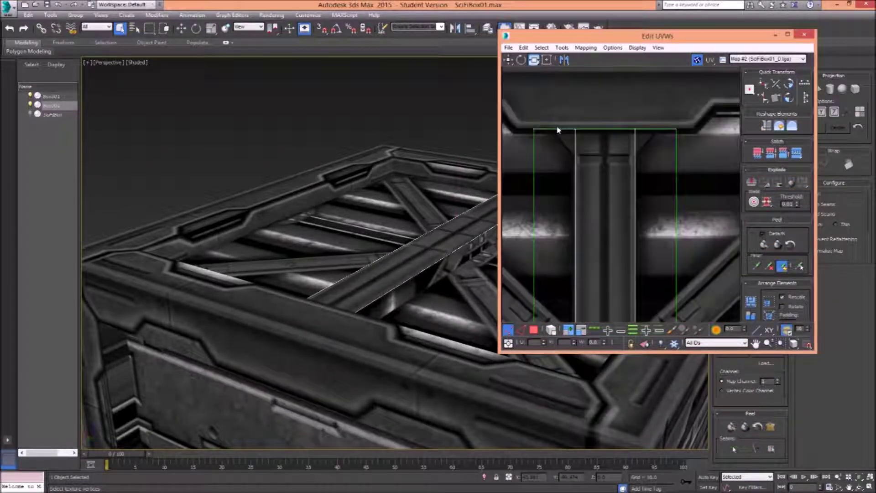
pyautogui.moveTo(578, 244)
pyautogui.mouseDown()
pyautogui.moveTo(607, 162)
pyautogui.moveTo(641, 103)
pyautogui.mouseUp()
pyautogui.moveTo(610, 258); pyautogui.dragTo(580, 125)
pyautogui.moveTo(580, 217); pyautogui.dragTo(579, 103)
pyautogui.moveTo(563, 297); pyautogui.dragTo(580, 294)
pyautogui.moveTo(615, 232); pyautogui.dragTo(621, 299)
pyautogui.moveTo(592, 85); pyautogui.dragTo(586, 228)
pyautogui.scroll(2, 582, 156)
pyautogui.moveTo(583, 156); pyautogui.dragTo(580, 301)
pyautogui.moveTo(578, 166); pyautogui.dragTo(587, 161)
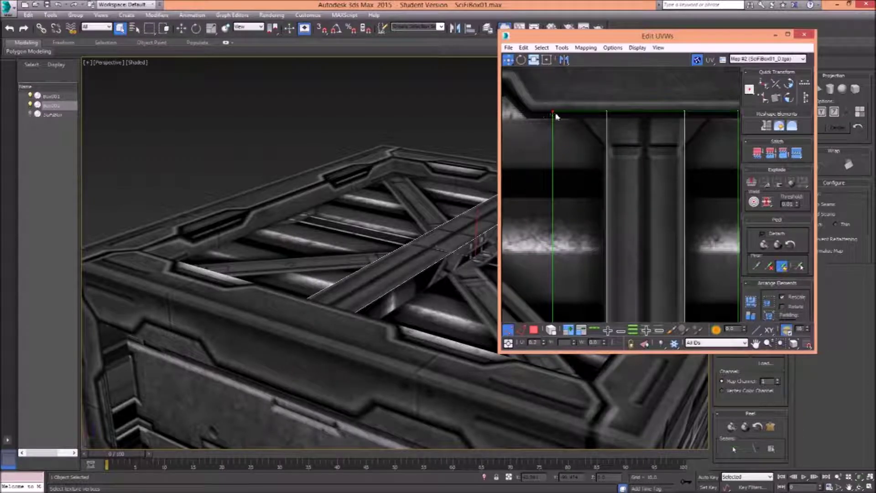
pyautogui.moveTo(556, 117); pyautogui.dragTo(648, 120)
pyautogui.scroll(-4, 643, 132)
pyautogui.moveTo(671, 192); pyautogui.dragTo(593, 149)
pyautogui.scroll(-3, 648, 111)
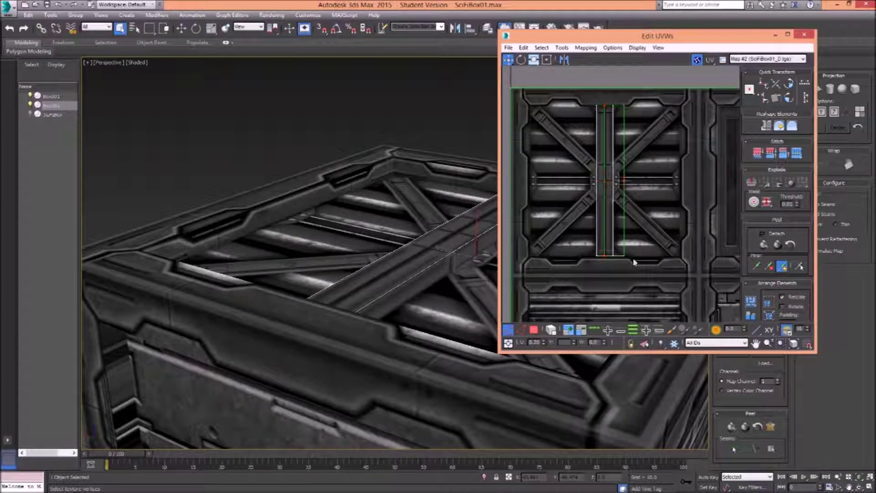
# Step: Move the opposite side face's outer UV vertices onto the texture beam's centre line and check both sides on the crate
pyautogui.scroll(4, 634, 263)
pyautogui.moveTo(617, 278); pyautogui.dragTo(562, 282)
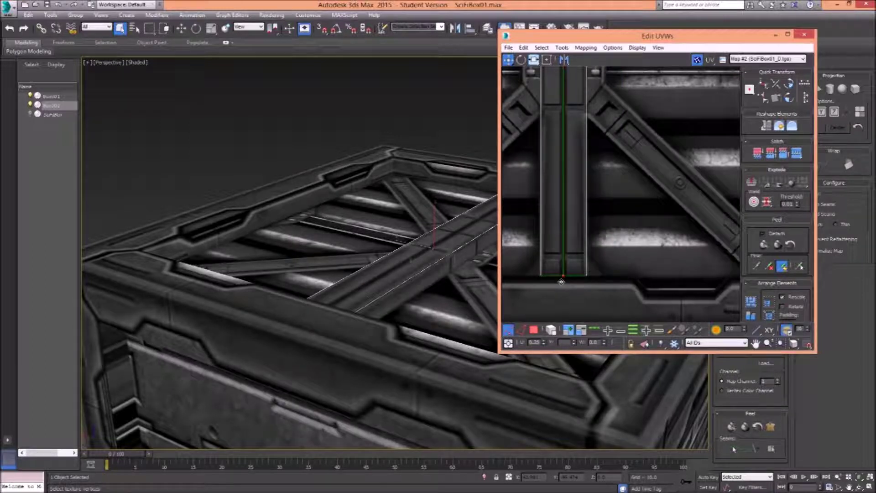
pyautogui.moveTo(416, 258); pyautogui.dragTo(489, 256)
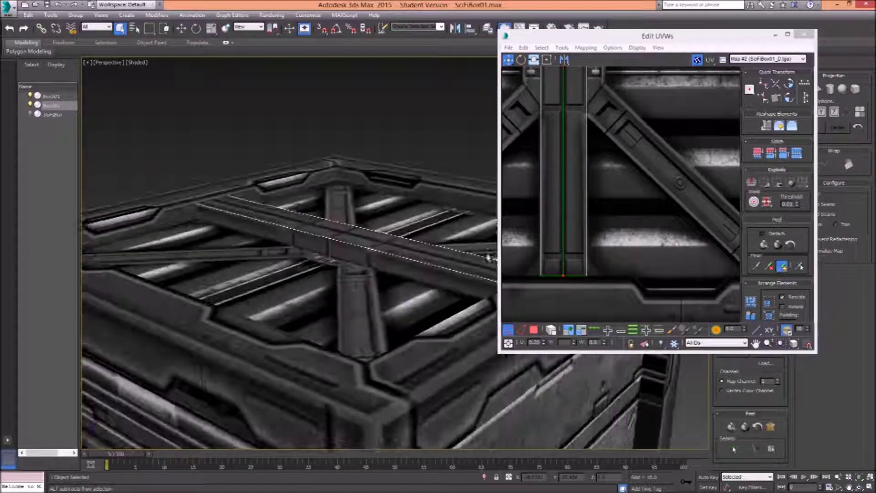
pyautogui.moveTo(661, 150); pyautogui.dragTo(678, 196)
pyautogui.scroll(-5, 677, 194)
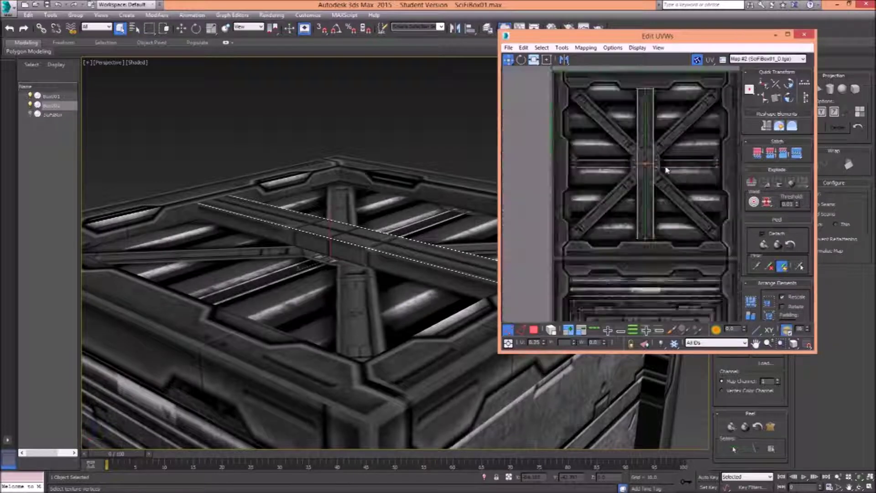
pyautogui.moveTo(656, 158); pyautogui.dragTo(654, 182)
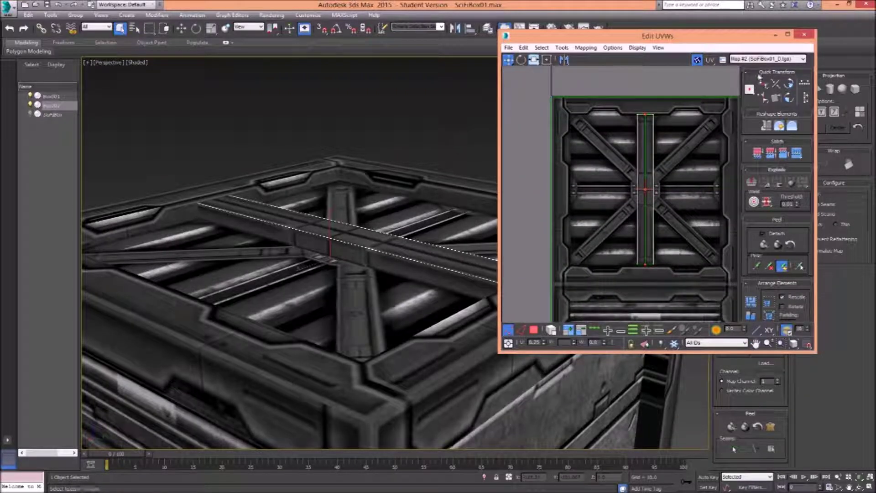
# Step: Close the UV editor, leave face selection and reselect the beam with the Move tool active
pyautogui.click(804, 36)
pyautogui.click(747, 102)
pyautogui.click(438, 224)
pyautogui.click(404, 247)
pyautogui.press('w')
pyautogui.click(359, 216)
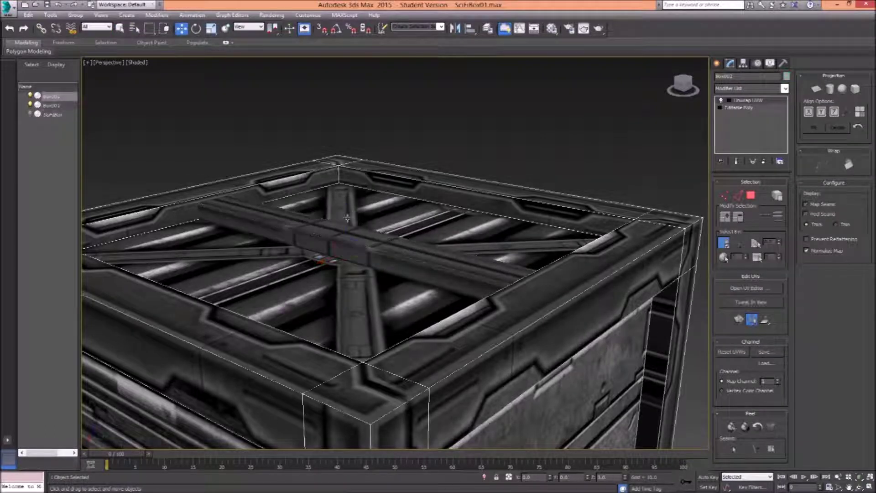
pyautogui.click(354, 237)
pyautogui.moveTo(345, 217); pyautogui.dragTo(447, 254)
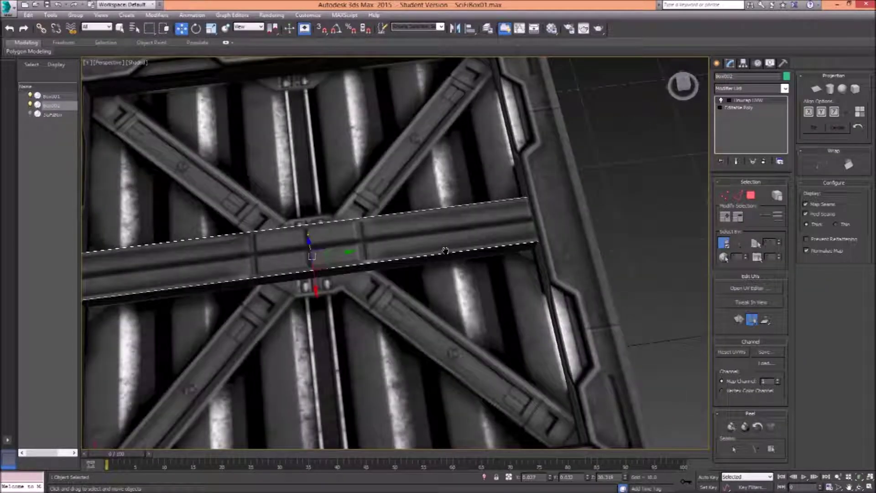
# Step: Scale the beam slightly and raise it clear above the crate's top
pyautogui.moveTo(386, 256); pyautogui.dragTo(448, 274)
pyautogui.press('e')
pyautogui.press('r')
pyautogui.scroll(-5, 447, 273)
pyautogui.scroll(5, 434, 274)
pyautogui.press('r')
pyautogui.moveTo(426, 274); pyautogui.dragTo(431, 276)
pyautogui.press('w')
pyautogui.moveTo(549, 238); pyautogui.dragTo(581, 216)
pyautogui.moveTo(447, 222); pyautogui.dragTo(450, 139)
pyautogui.moveTo(470, 234); pyautogui.dragTo(488, 242)
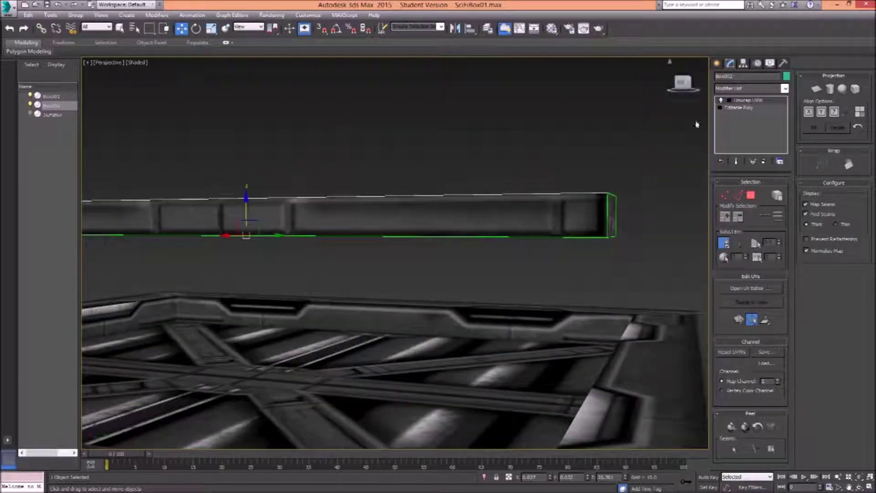
# Step: Collapse the beam's modifier stack so the Unwrap UVW result is baked into the Editable Poly
pyautogui.moveTo(558, 215); pyautogui.dragTo(544, 204)
pyautogui.moveTo(536, 172); pyautogui.dragTo(503, 212)
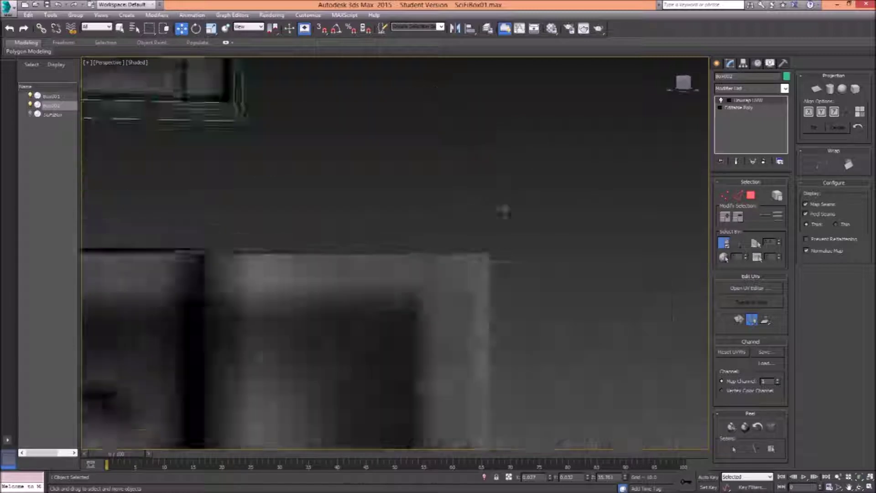
pyautogui.scroll(-10, 503, 211)
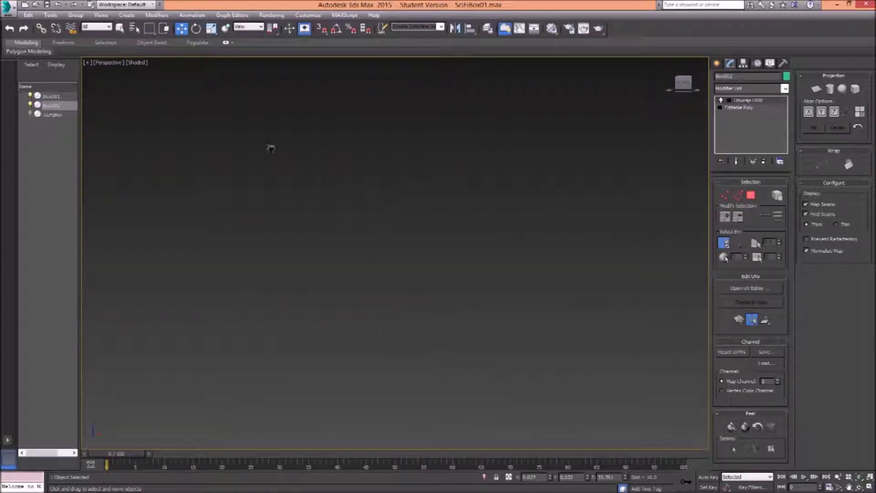
pyautogui.scroll(8, 271, 148)
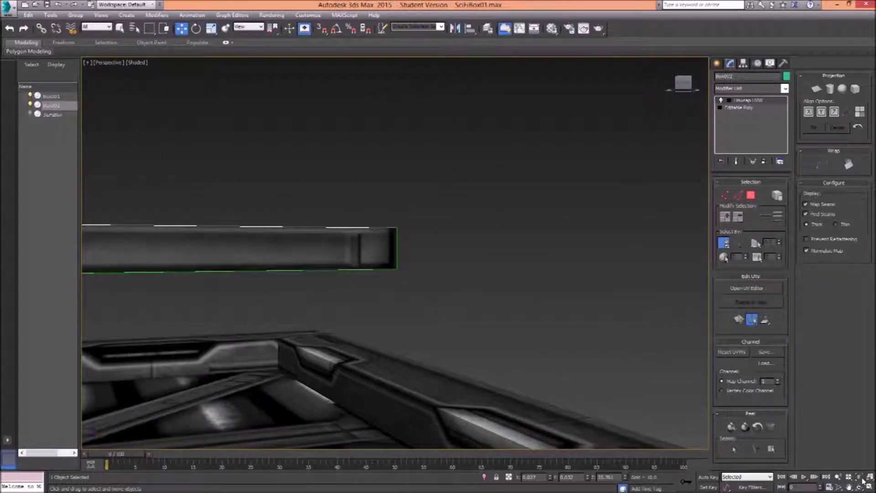
pyautogui.click(861, 478)
pyautogui.moveTo(460, 277); pyautogui.dragTo(502, 270)
pyautogui.rightClick(752, 100)
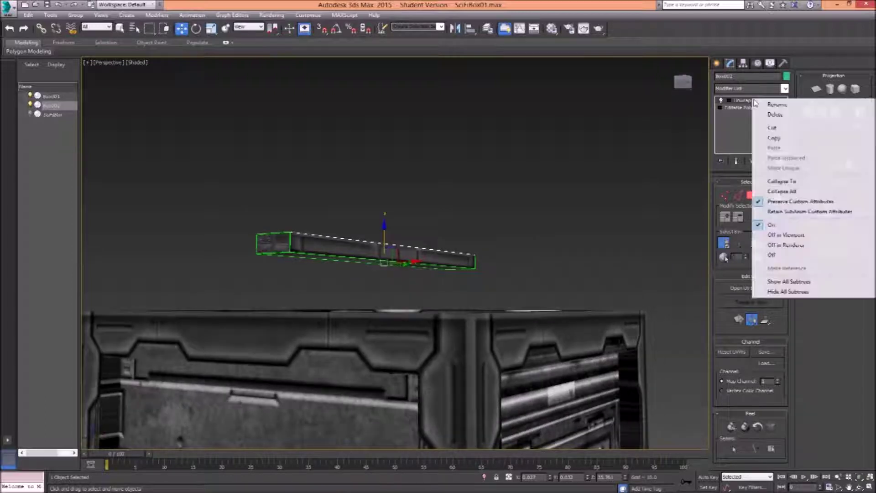
pyautogui.click(781, 192)
pyautogui.click(482, 279)
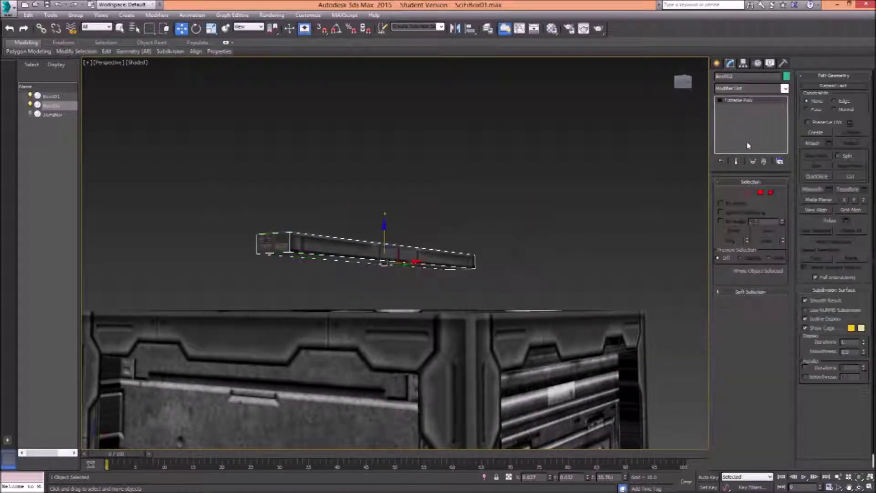
# Step: Select the beam's two end polygons and its underside polygon and delete them
pyautogui.click(760, 193)
pyautogui.click(284, 240)
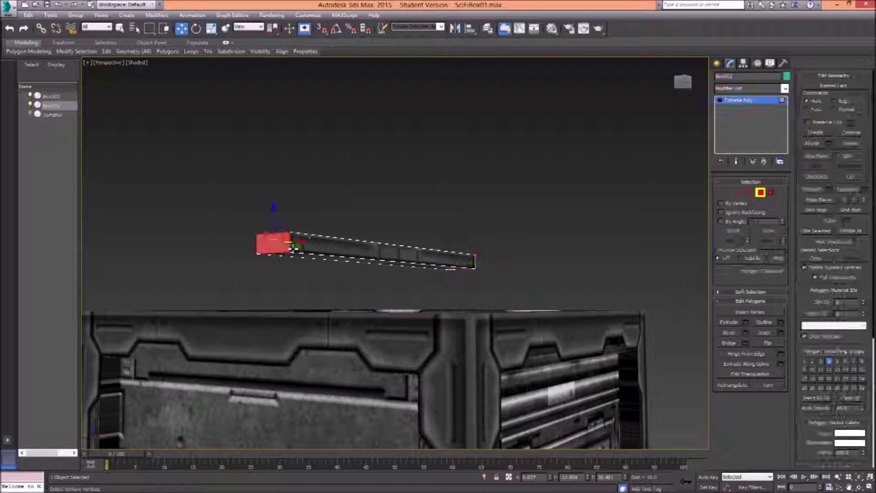
pyautogui.moveTo(447, 280); pyautogui.dragTo(405, 266)
pyautogui.press('q')
pyautogui.keyDown('ctrl'); pyautogui.click(293, 236); pyautogui.keyUp('ctrl')
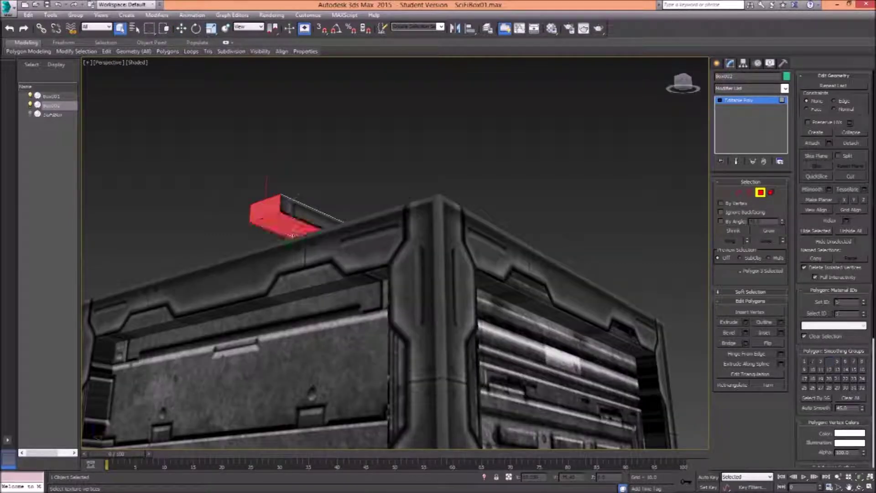
pyautogui.moveTo(564, 228)
pyautogui.mouseDown()
pyautogui.moveTo(543, 235)
pyautogui.moveTo(555, 213)
pyautogui.mouseUp()
pyautogui.scroll(-2, 556, 213)
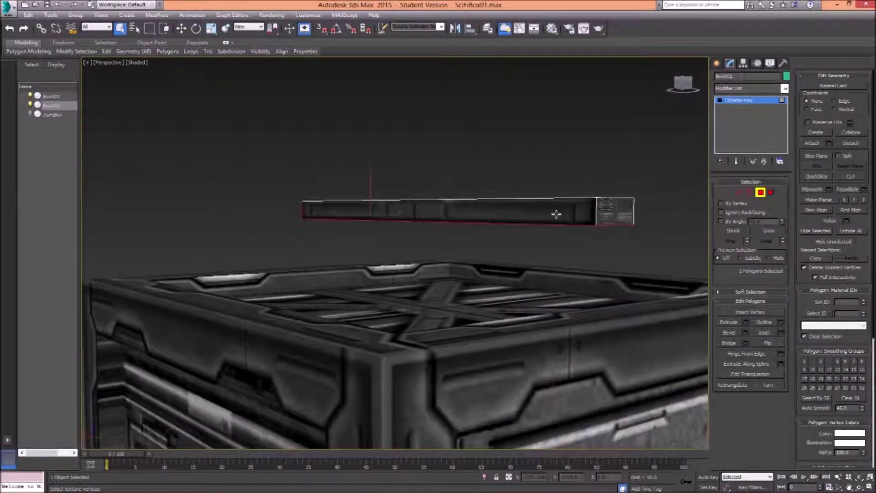
pyautogui.click(620, 207)
pyautogui.press('Delete')
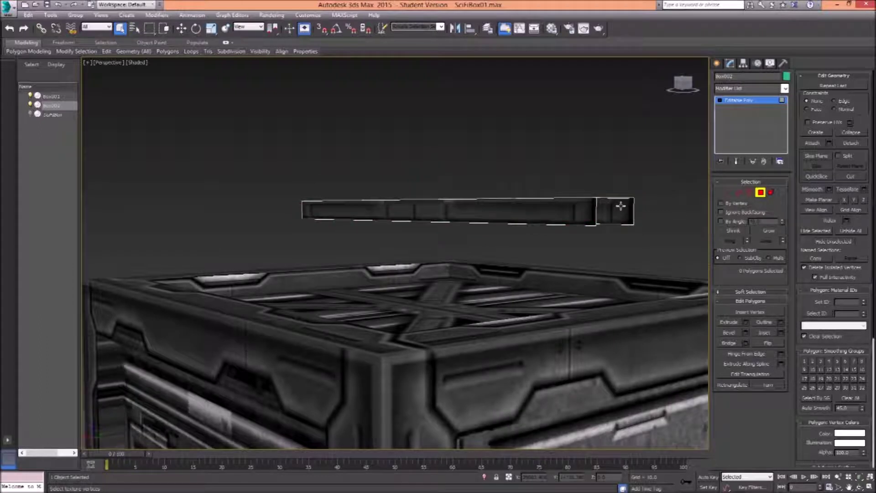
# Step: Leave polygon selection and lower the whole beam back onto the crate's braced top
pyautogui.moveTo(618, 207); pyautogui.dragTo(556, 193)
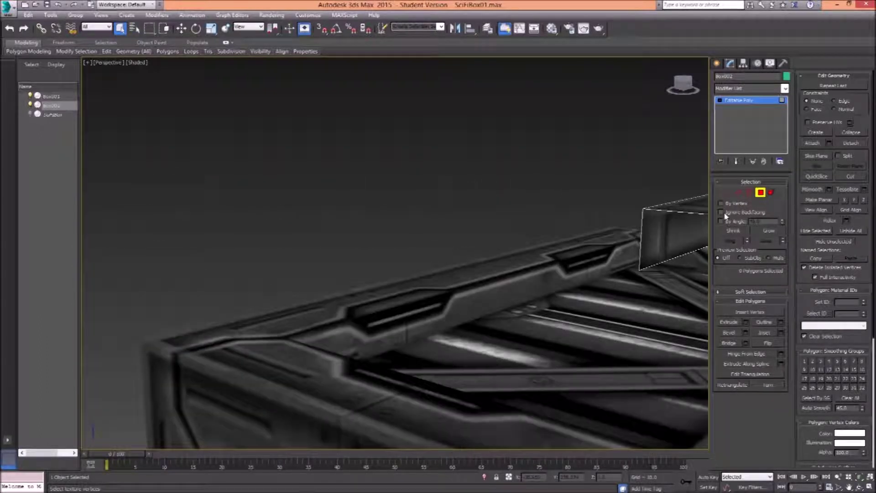
pyautogui.click(761, 193)
pyautogui.moveTo(685, 202); pyautogui.dragTo(569, 179)
pyautogui.moveTo(632, 123); pyautogui.dragTo(674, 289)
pyautogui.scroll(-3, 603, 155)
pyautogui.press('w')
pyautogui.moveTo(617, 262); pyautogui.dragTo(517, 222)
pyautogui.scroll(-3, 426, 233)
pyautogui.scroll(3, 517, 222)
pyautogui.scroll(-3, 532, 219)
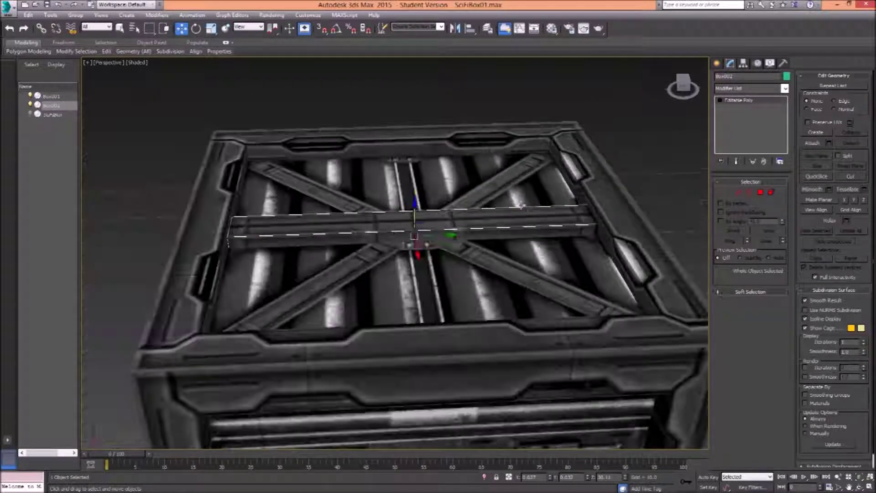
# Step: Centre the beam on the crate by setting its X and Y positions to 0
pyautogui.moveTo(542, 478); pyautogui.dragTo(496, 478)
pyautogui.write('2')
pyautogui.press('Return')
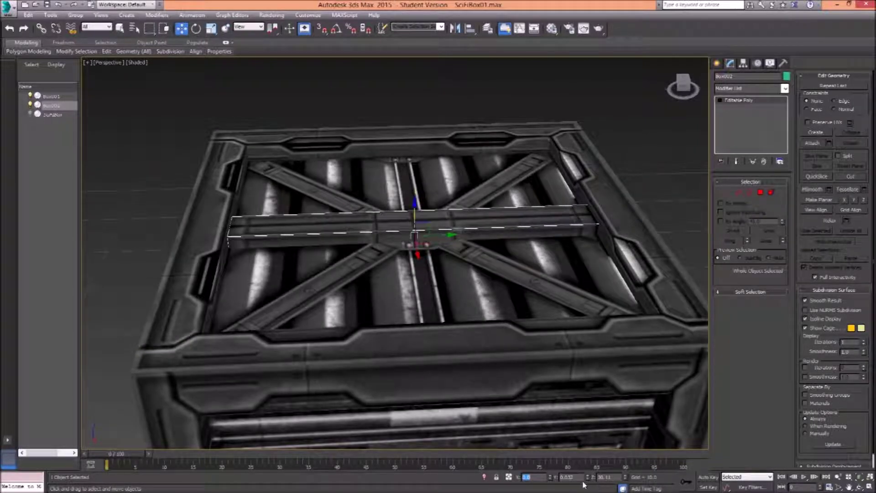
pyautogui.write('0')
pyautogui.press('Return')
pyautogui.click(675, 218)
pyautogui.moveTo(456, 237); pyautogui.dragTo(555, 243)
pyautogui.scroll(-4, 569, 249)
# Step: Lift the beam off the crate's top and undo the move
pyautogui.click(540, 241)
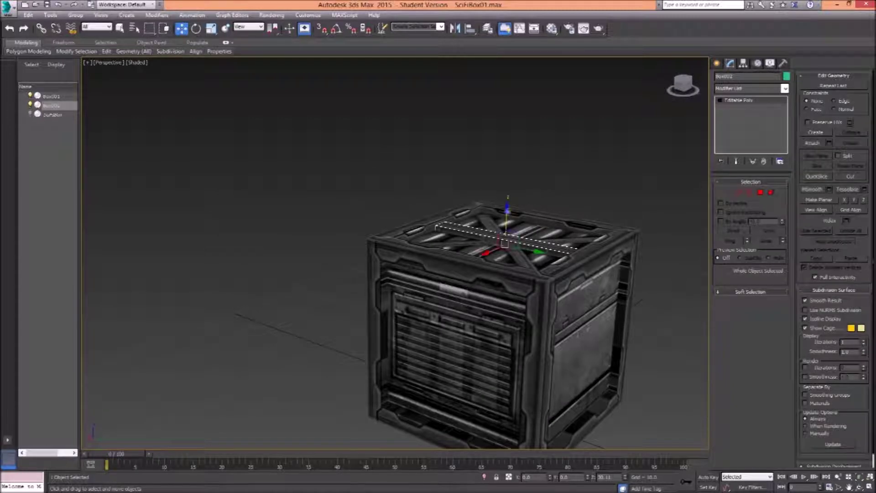
pyautogui.moveTo(508, 212); pyautogui.dragTo(542, 123)
pyautogui.hotkey('ctrl', 'z')
# Step: Deselect the beam and inspect the finished crate's top and sides from several angles
pyautogui.click(619, 170)
pyautogui.moveTo(621, 173); pyautogui.dragTo(463, 233)
pyautogui.scroll(3, 554, 210)
pyautogui.scroll(-3, 471, 242)
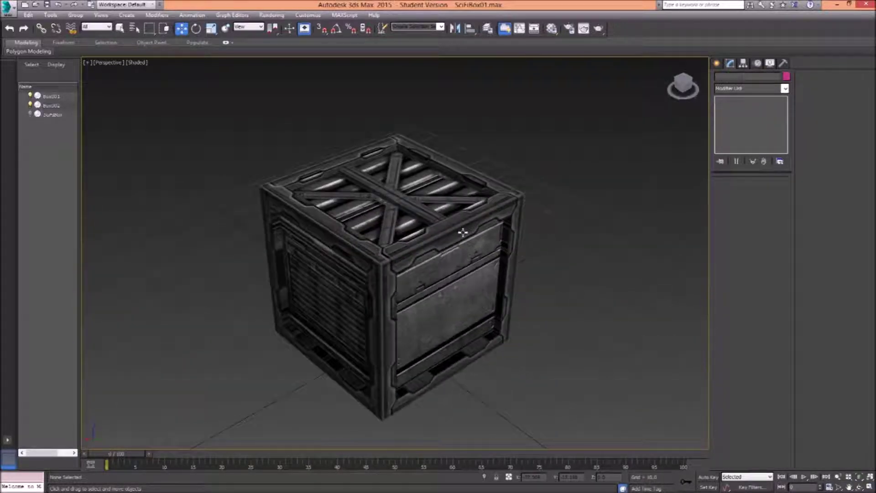
pyautogui.moveTo(446, 224); pyautogui.dragTo(461, 256)
pyautogui.moveTo(528, 294); pyautogui.dragTo(477, 254)
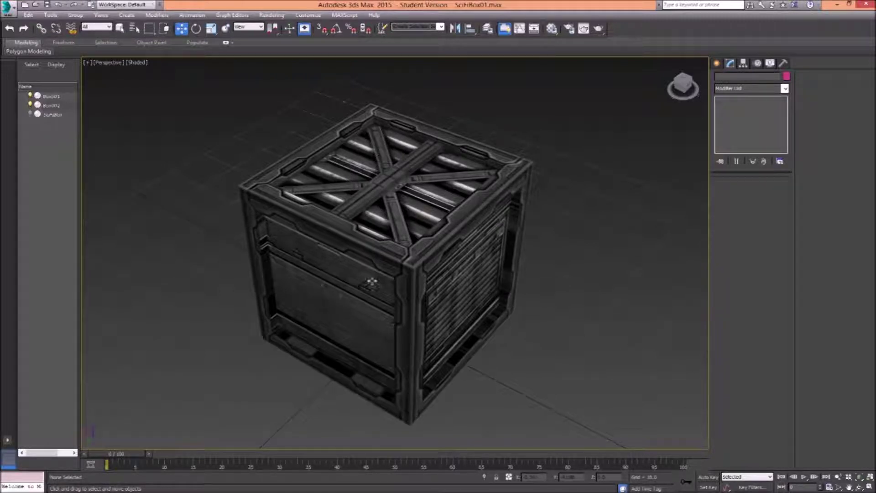
pyautogui.moveTo(492, 353); pyautogui.dragTo(529, 331)
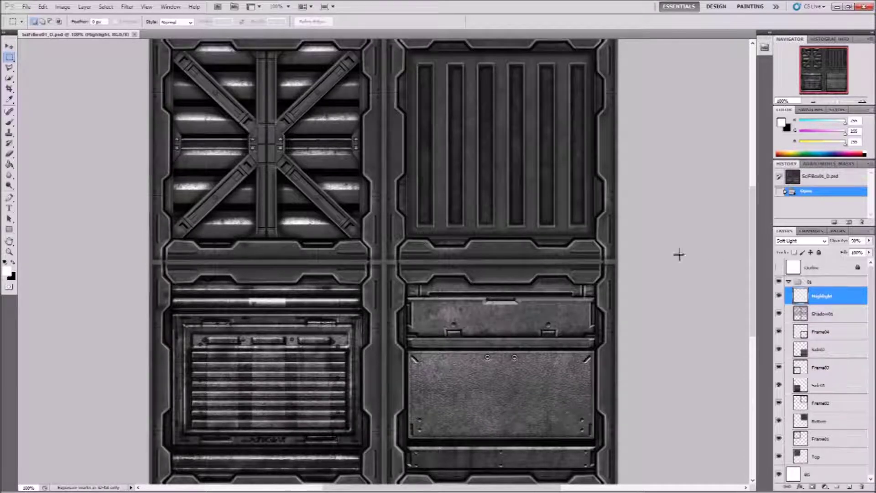
# Step: Switch to Photoshop and toggle the Highlight layer of SciFiBox01_D.psd to compare the edges, leaving the layer hidden
pyautogui.click(779, 296)
pyautogui.click(779, 296)
pyautogui.click(779, 296)
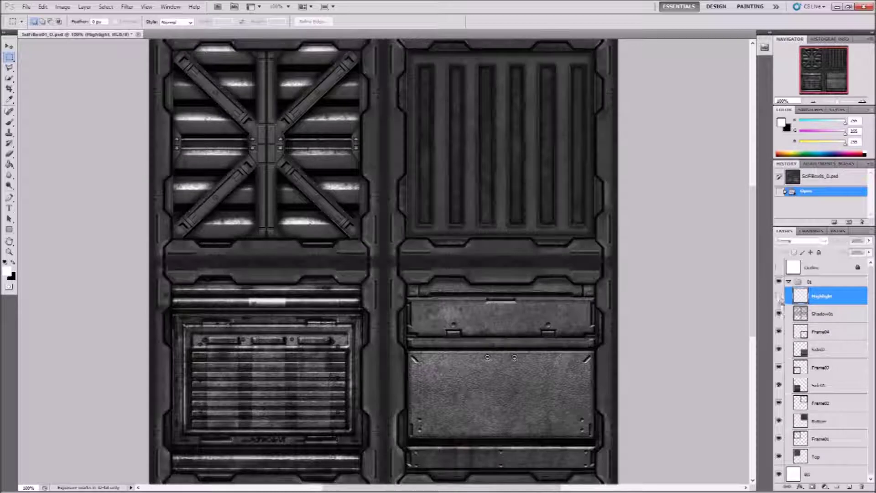
# Step: Toggle the Shadow01 layer off and on to compare the texture's frame shading, leaving the layer visible
pyautogui.click(779, 315)
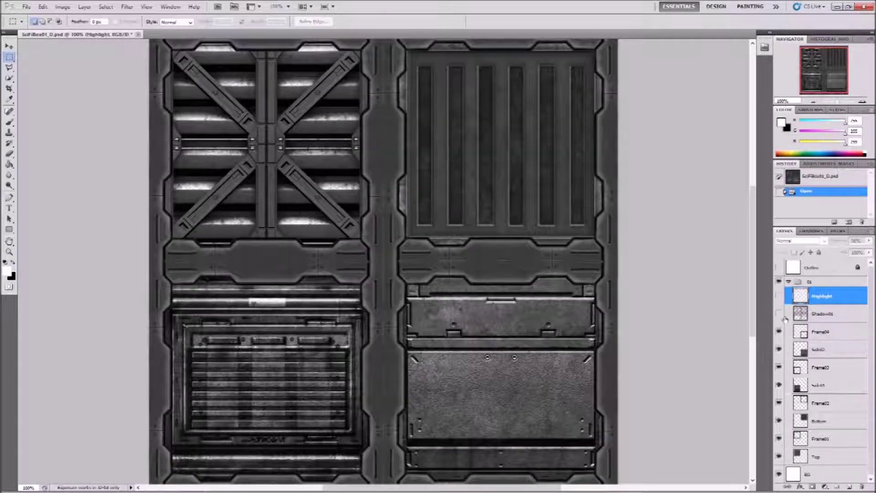
pyautogui.click(779, 315)
pyautogui.click(779, 315)
pyautogui.click(779, 316)
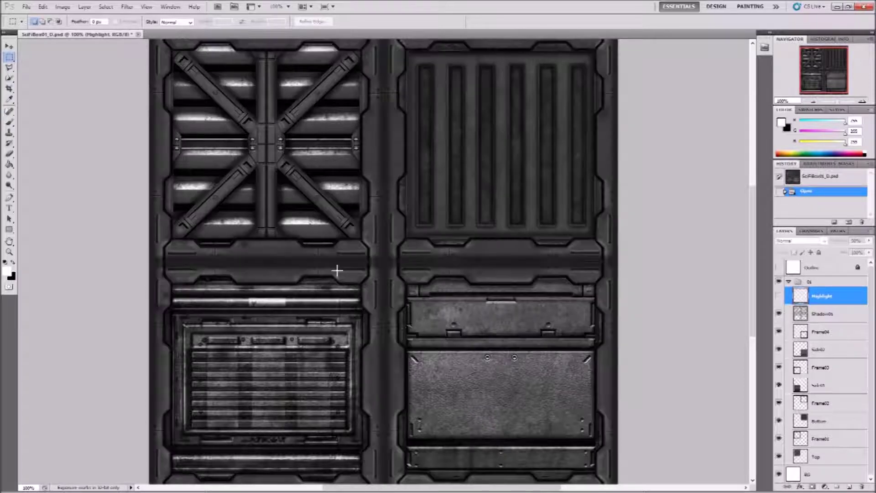
pyautogui.moveTo(824, 83); pyautogui.dragTo(823, 84)
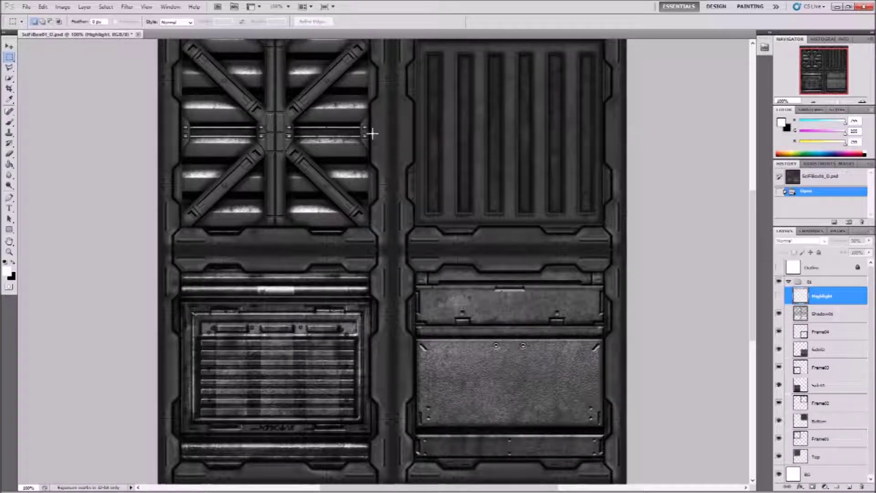
pyautogui.moveTo(828, 71); pyautogui.dragTo(830, 67)
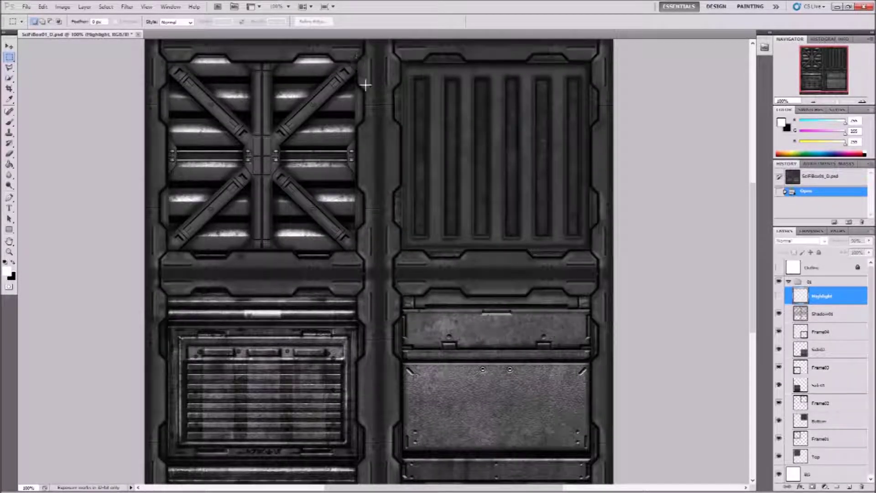
# Step: Show the Highlight layer again and select Shadow01 and Highlight in turn to check their blend settings
pyautogui.click(827, 315)
pyautogui.click(780, 296)
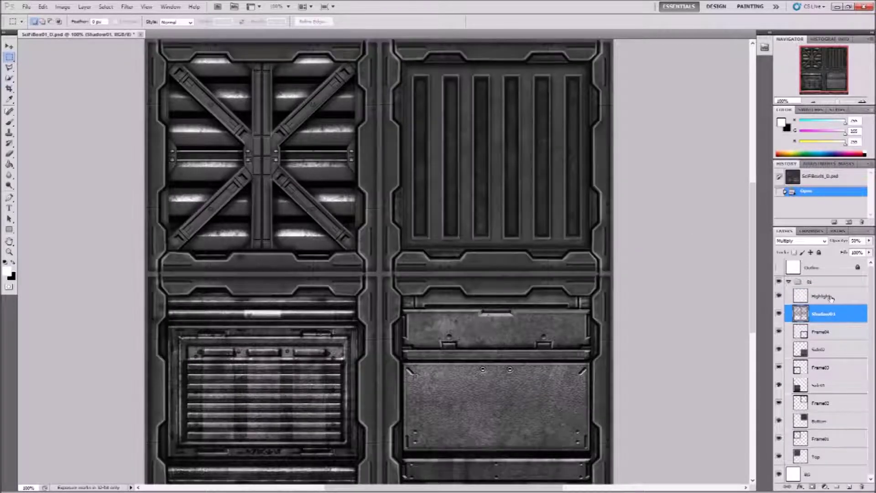
pyautogui.click(829, 297)
pyautogui.moveTo(829, 77); pyautogui.dragTo(828, 76)
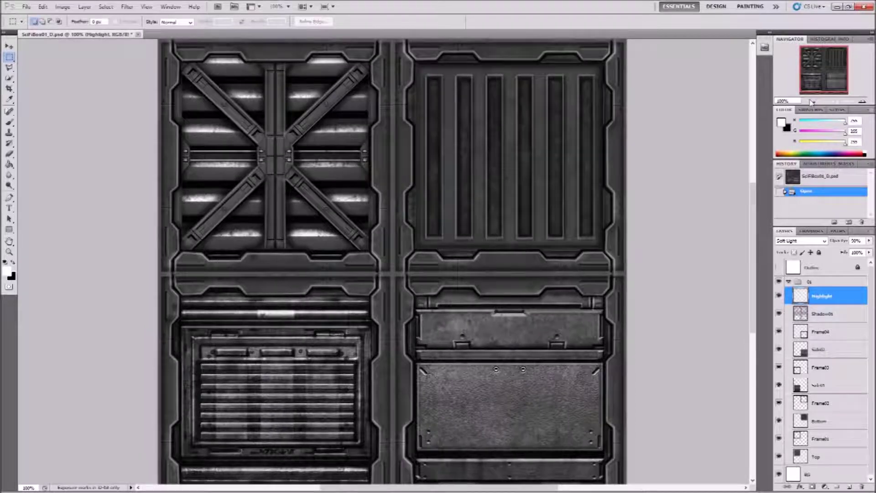
# Step: Hide the Highlight and Shadow01 layers to examine the base texture without them
pyautogui.click(779, 297)
pyautogui.click(780, 314)
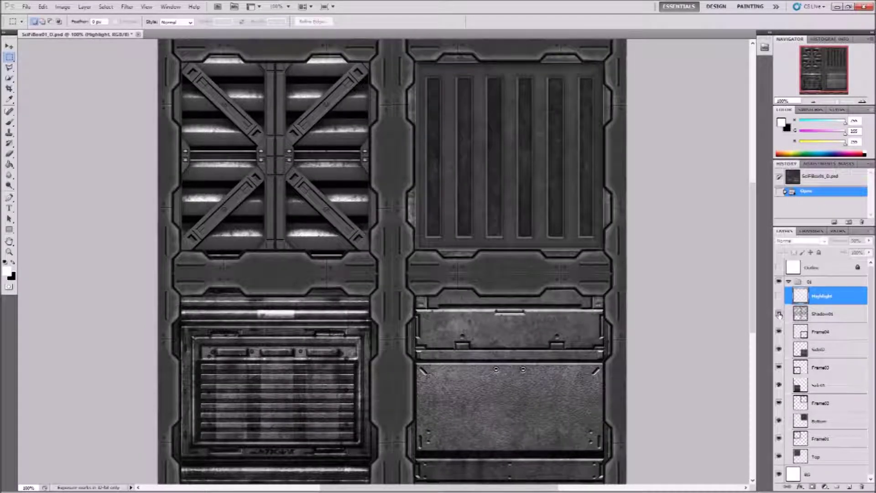
# Step: Show the Shadow01 and Highlight layers again to restore the full shading of the crate texture
pyautogui.click(779, 315)
pyautogui.click(778, 296)
pyautogui.moveTo(831, 74); pyautogui.dragTo(834, 81)
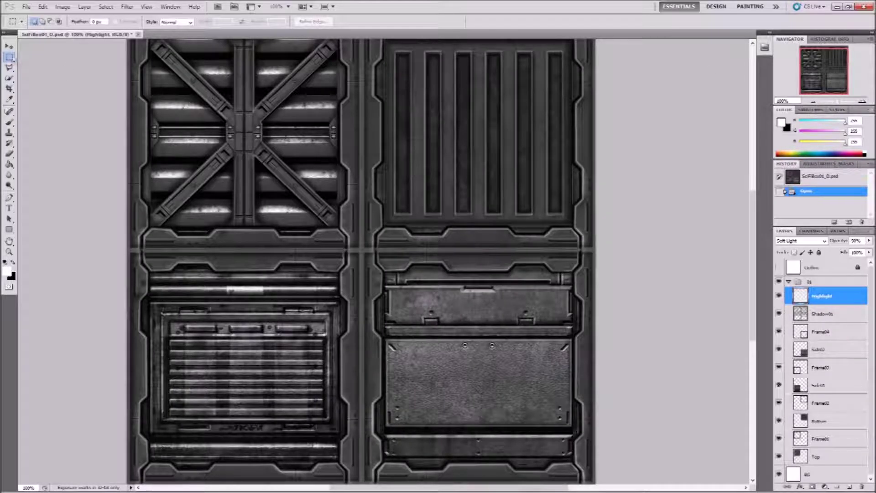
# Step: Add a new layer above Highlight and name it Color01
pyautogui.click(10, 48)
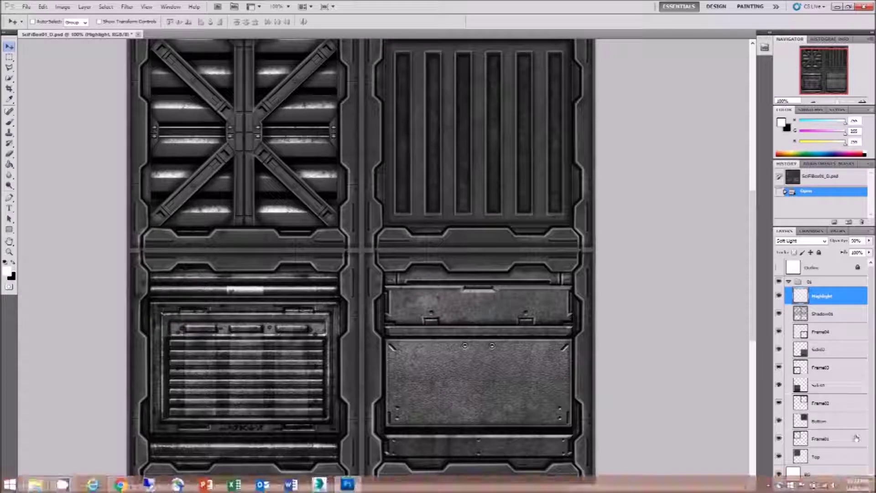
pyautogui.click(850, 486)
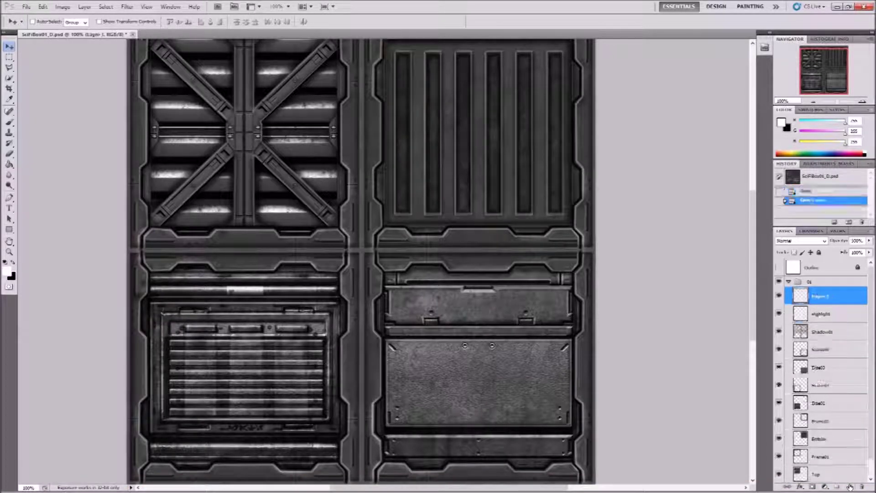
pyautogui.click(821, 297)
pyautogui.write('Colo')
pyautogui.write('lor')
pyautogui.press('Return')
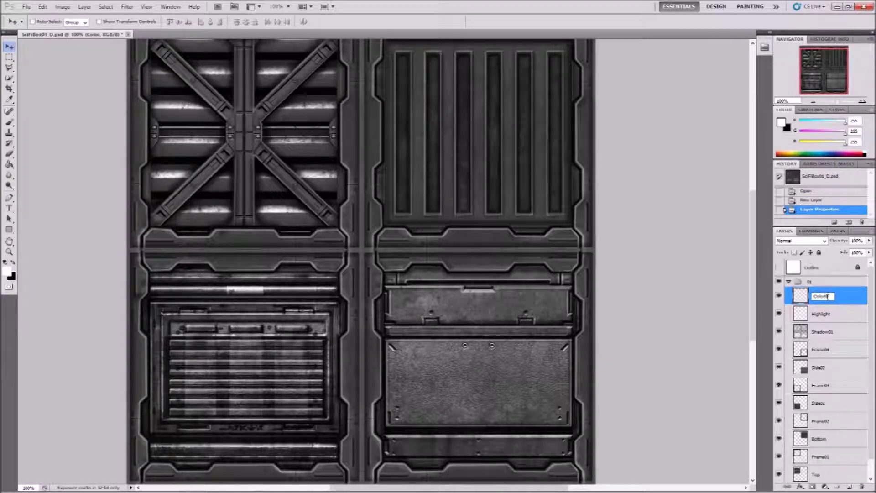
pyautogui.write('01')
pyautogui.press('Return')
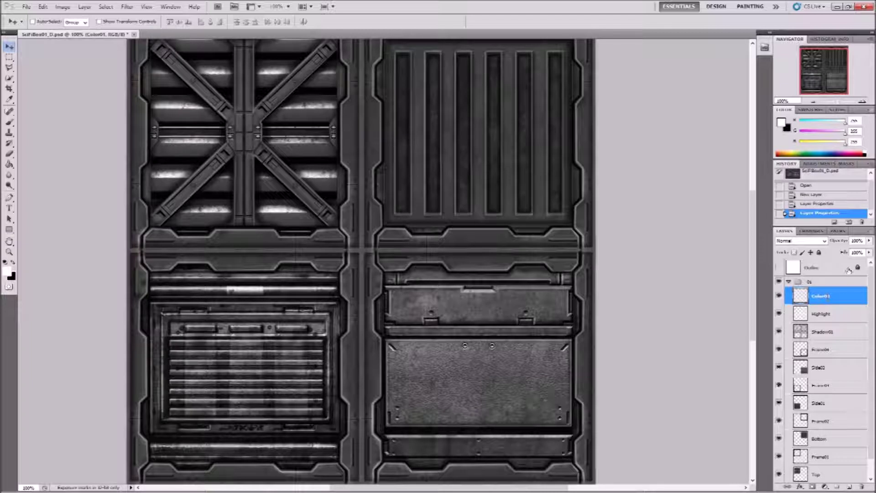
# Step: Set the Color01 layer's blend mode to Soft Light and choose a grey-green foreground colour, RGB 139, 148, 132
pyautogui.click(825, 241)
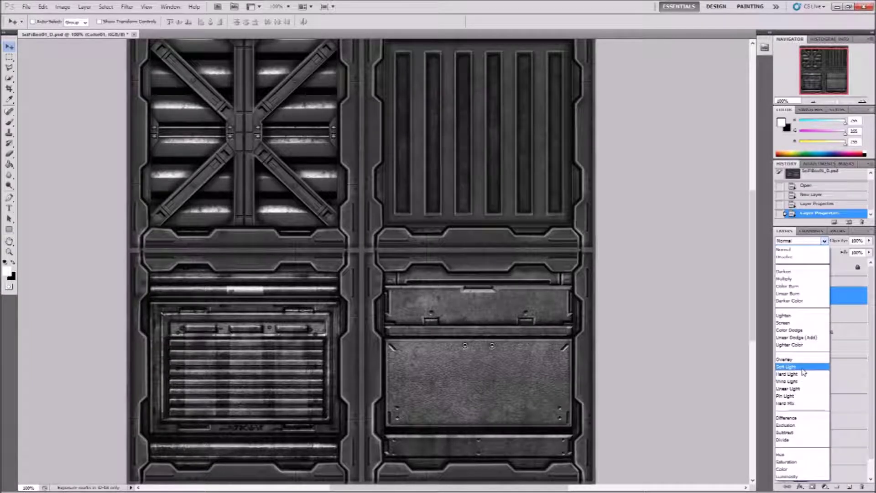
pyautogui.click(802, 367)
pyautogui.click(7, 271)
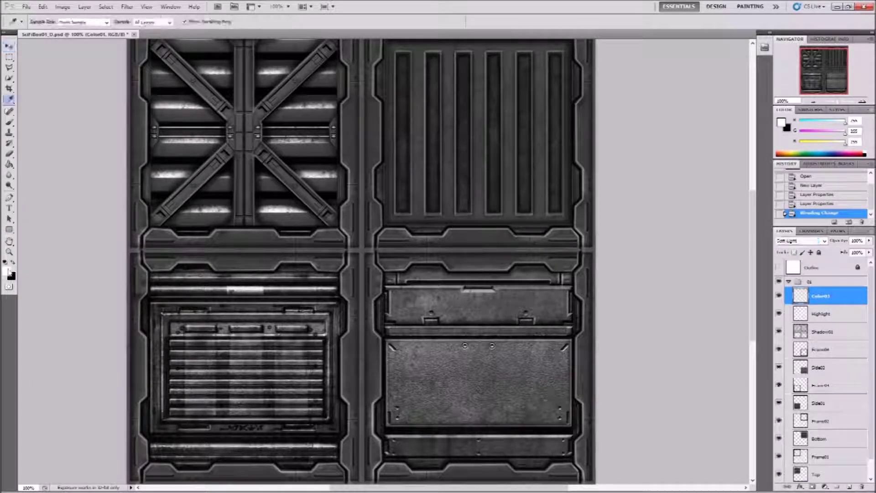
pyautogui.moveTo(440, 217)
pyautogui.mouseDown()
pyautogui.moveTo(422, 186)
pyautogui.moveTo(368, 176)
pyautogui.moveTo(317, 182)
pyautogui.moveTo(332, 176)
pyautogui.mouseUp()
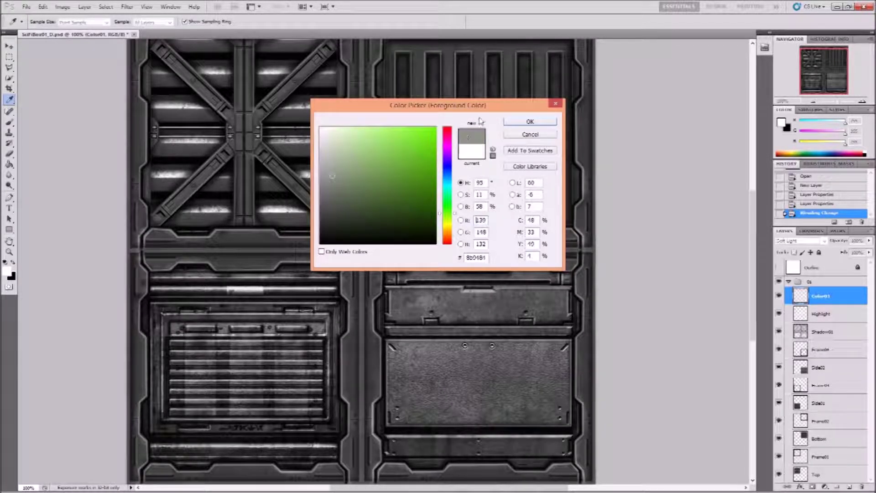
pyautogui.click(529, 123)
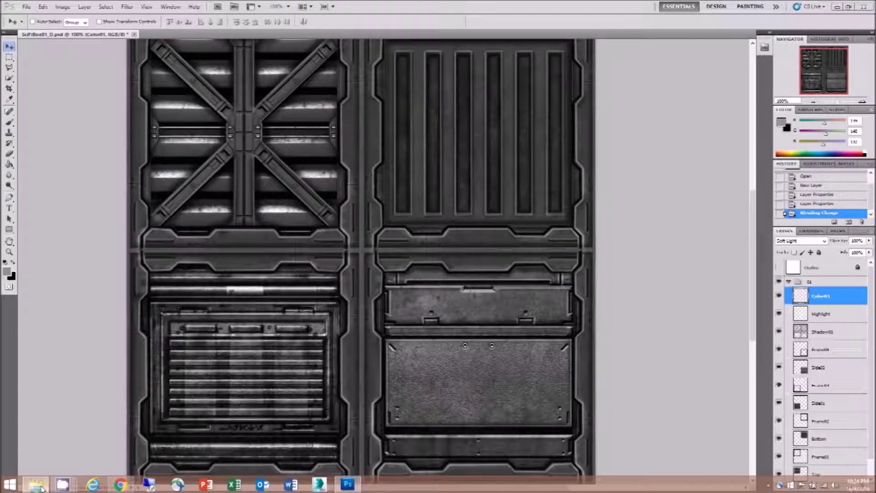
# Step: Open the reference picture of the two orange-cornered sci-fi crates from the Week03 lesson folder to study its colours
pyautogui.click(41, 488)
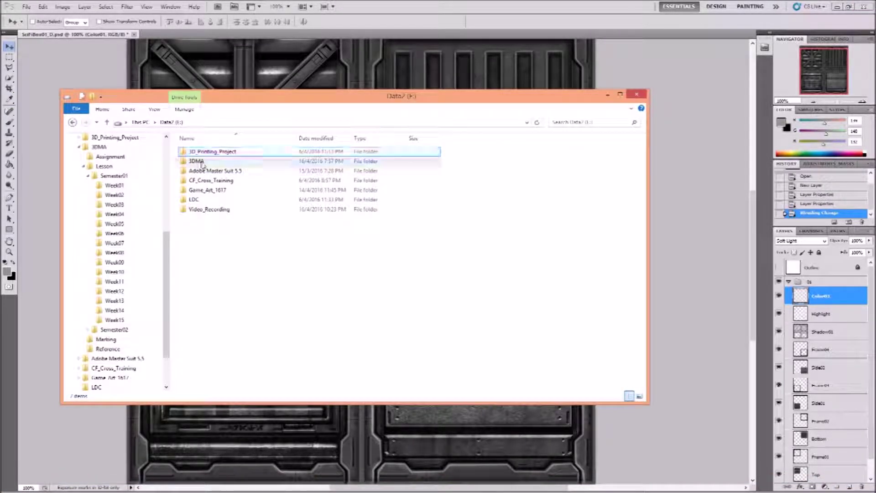
pyautogui.click(114, 205)
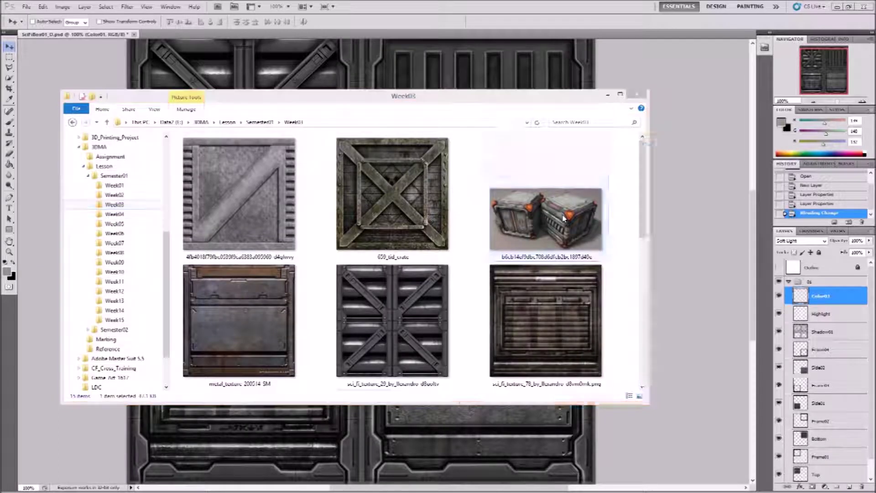
pyautogui.doubleClick(564, 219)
pyautogui.click(549, 5)
# Step: Fill the whole Color01 layer with the grey-green foreground colour and compare it with the crate reference picture
pyautogui.click(9, 164)
pyautogui.click(389, 284)
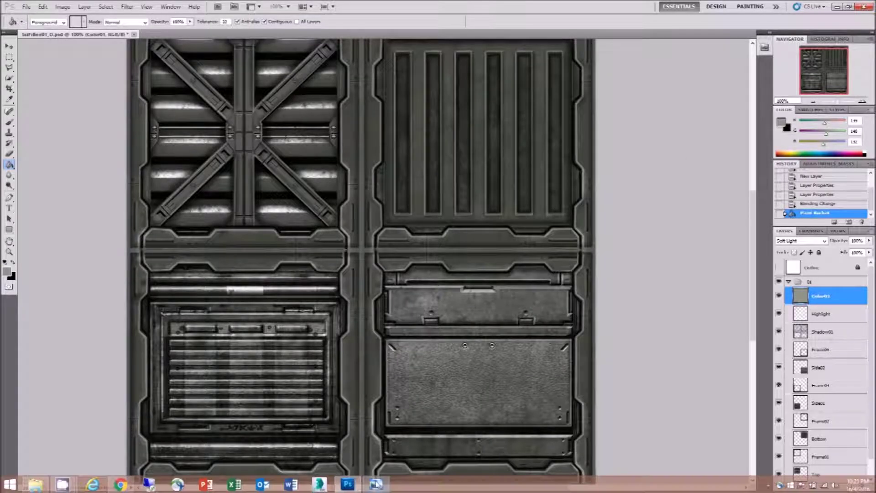
pyautogui.click(376, 484)
pyautogui.click(375, 485)
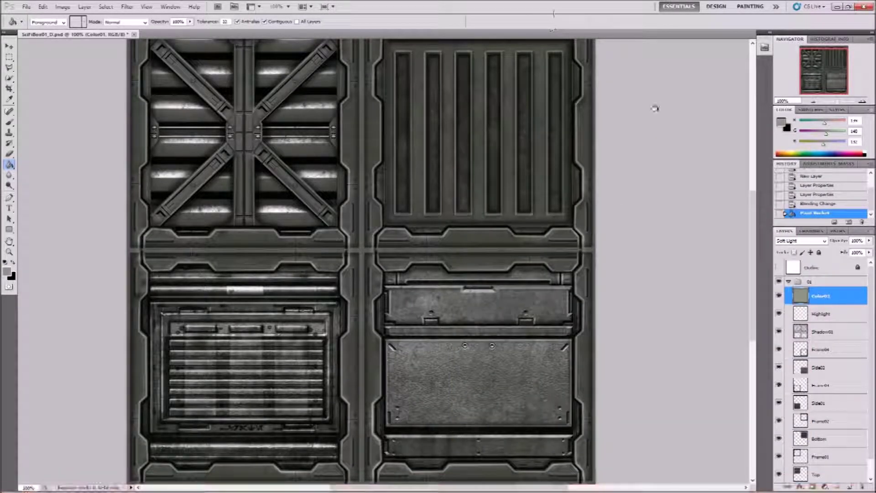
# Step: Set the foreground colour to a darker grey-green, RGB 111, 121, 103, and refill the whole Color01 layer with it
pyautogui.click(7, 272)
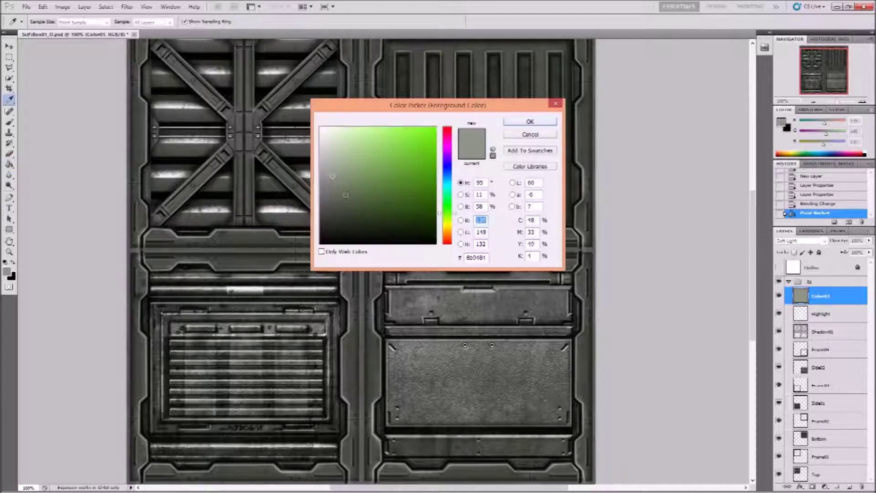
pyautogui.click(521, 124)
pyautogui.click(538, 141)
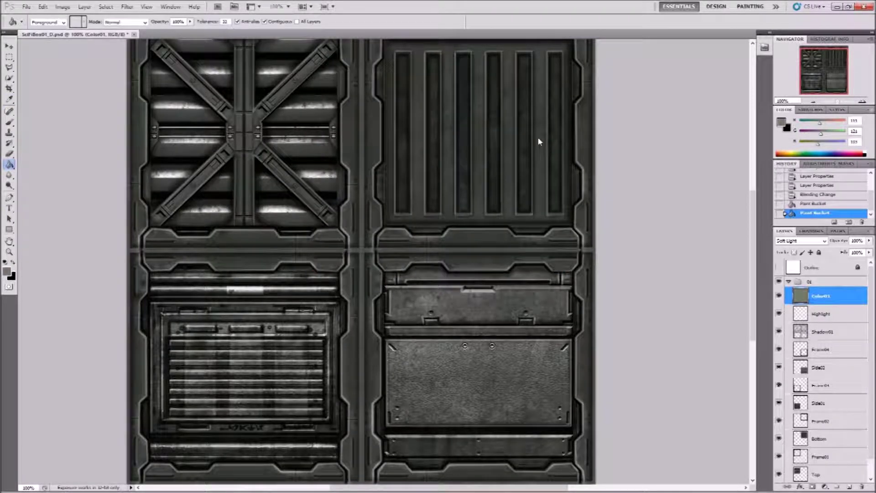
# Step: Try the Multiply and Overlay blend modes on Color01 and return the layer to Soft Light
pyautogui.click(813, 242)
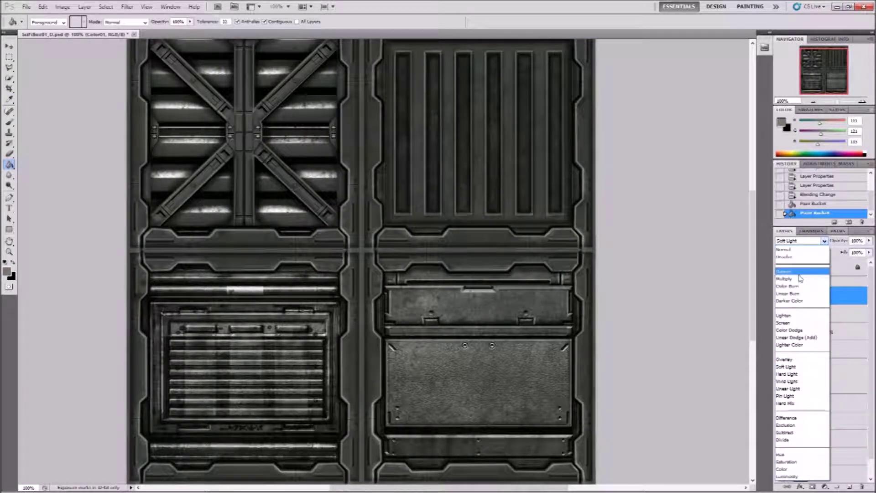
pyautogui.click(799, 280)
pyautogui.click(803, 240)
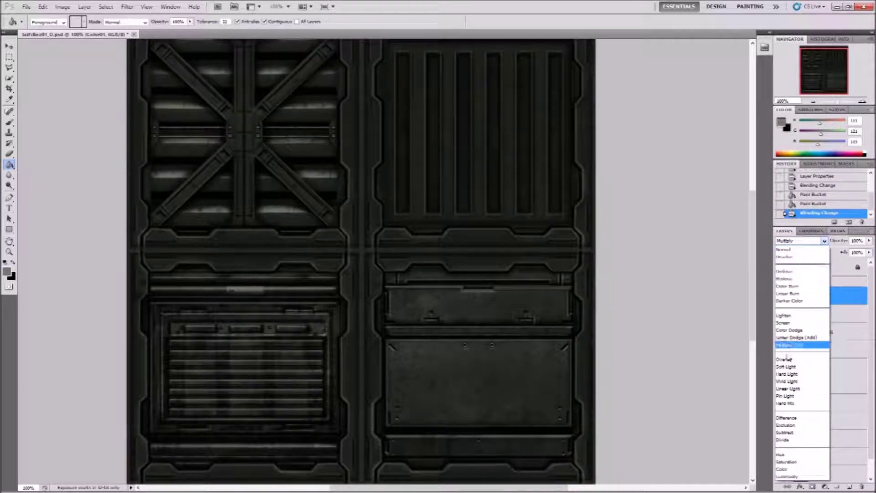
pyautogui.click(794, 358)
pyautogui.click(803, 242)
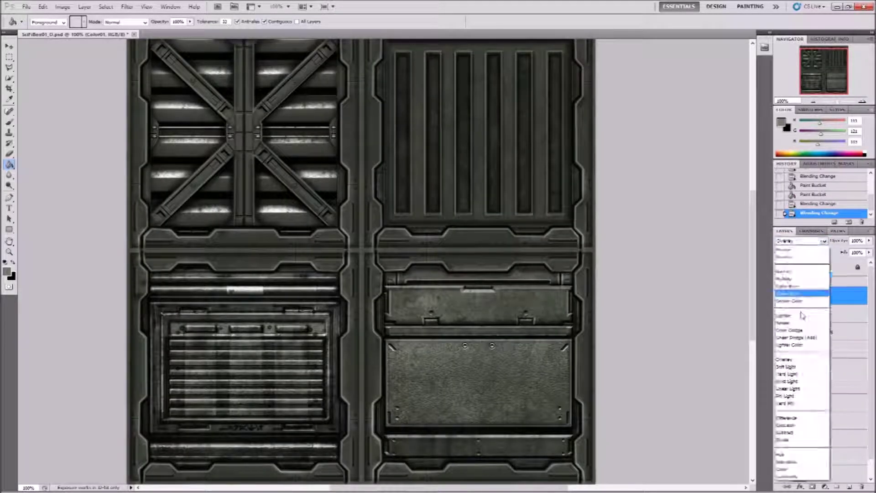
pyautogui.click(794, 367)
# Step: Toggle Color01 off and on to compare the tint, and bring up the crate reference picture again
pyautogui.click(779, 296)
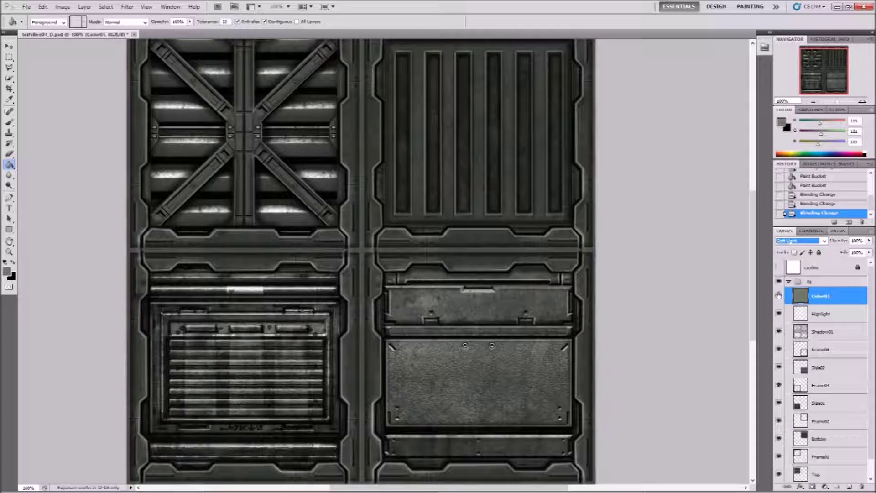
pyautogui.click(779, 296)
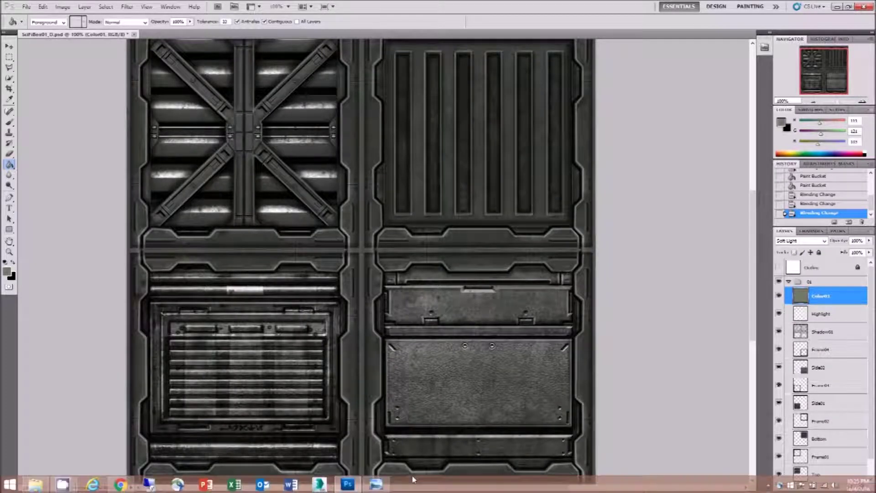
pyautogui.click(377, 484)
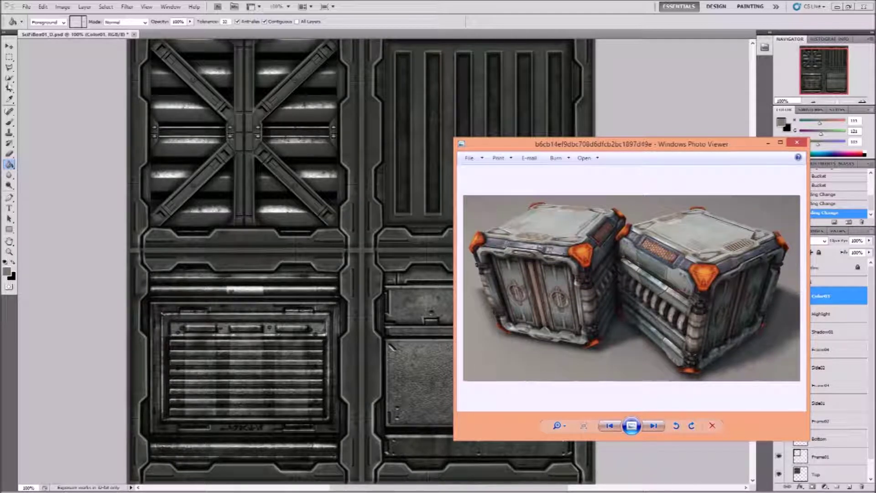
# Step: Return to the texture and select the lower-right panel inside its frame with a rectangular marquee
pyautogui.click(9, 59)
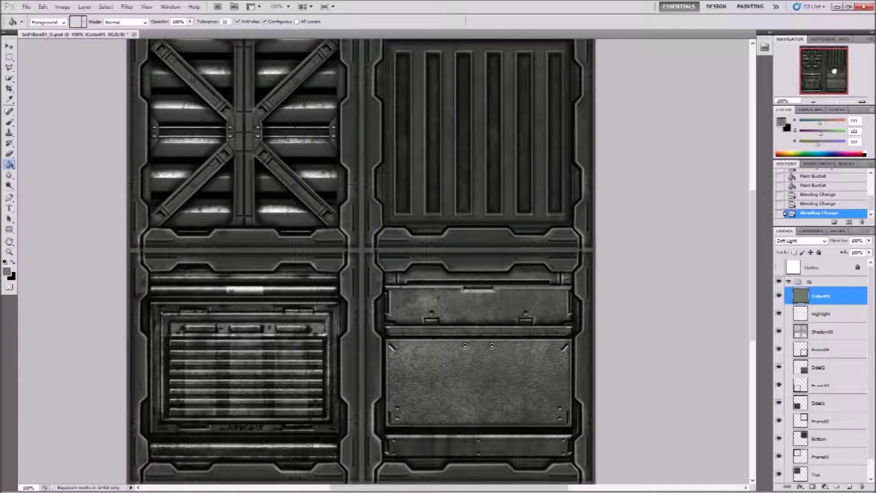
pyautogui.moveTo(834, 71); pyautogui.dragTo(834, 65)
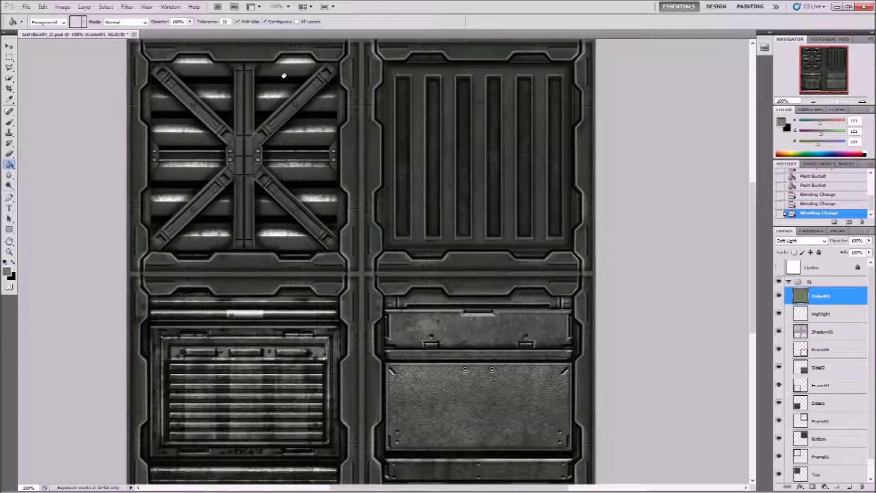
pyautogui.click(9, 67)
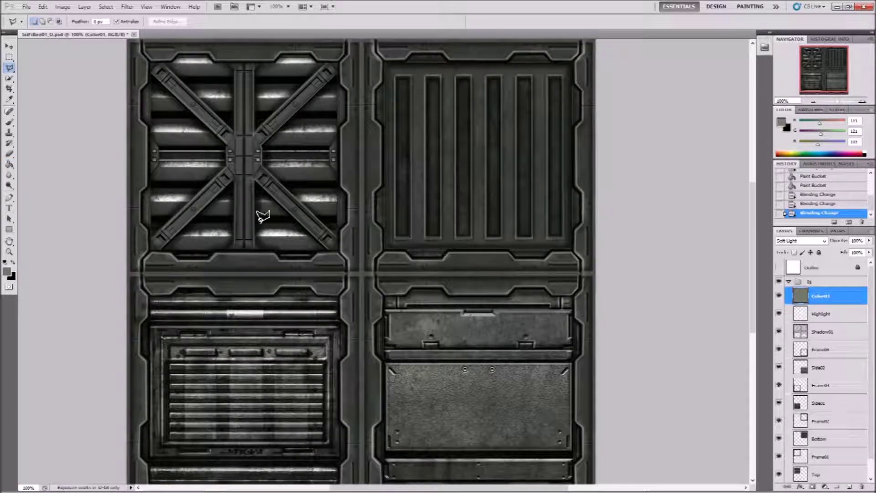
pyautogui.click(9, 57)
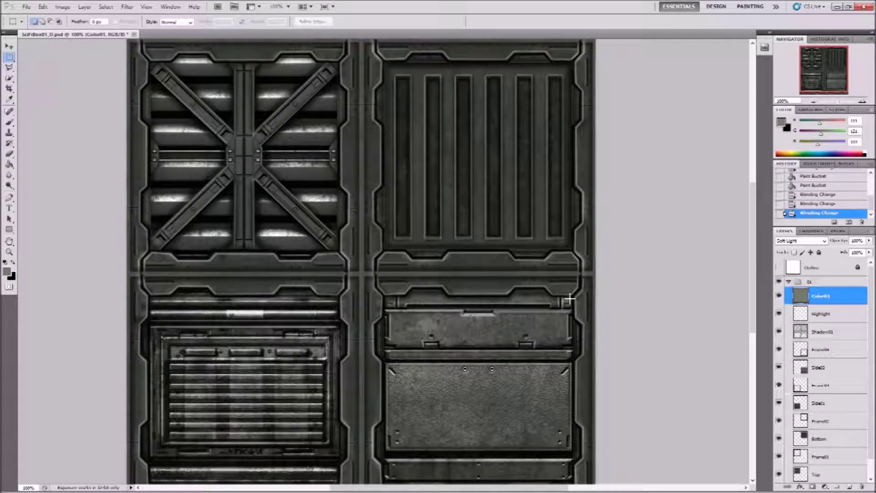
pyautogui.moveTo(397, 455)
pyautogui.mouseDown()
pyautogui.moveTo(385, 479)
pyautogui.moveTo(383, 447)
pyautogui.mouseUp()
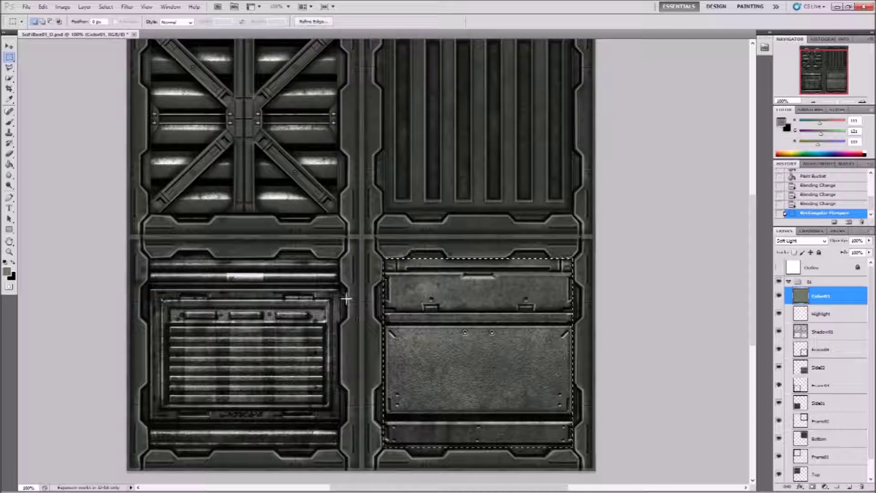
# Step: Try clearing the Color01 tint inside the selected panel and undo the deletion
pyautogui.press('Delete')
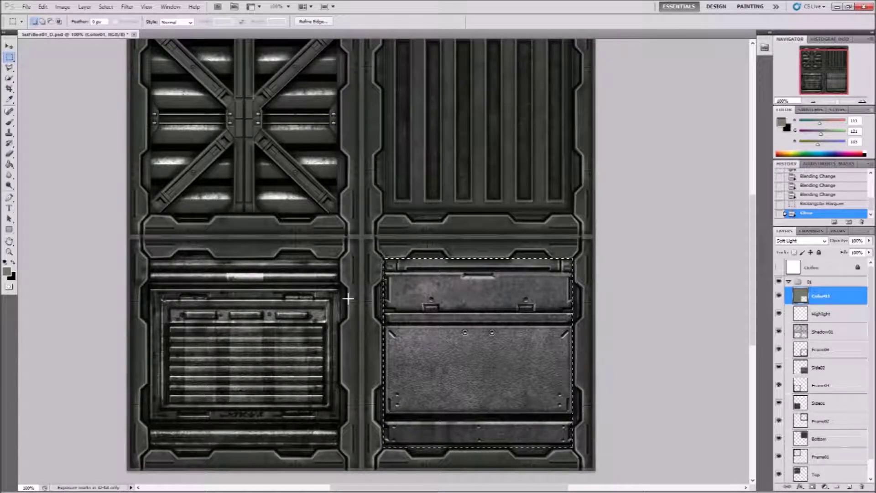
pyautogui.hotkey('ctrl', 'z')
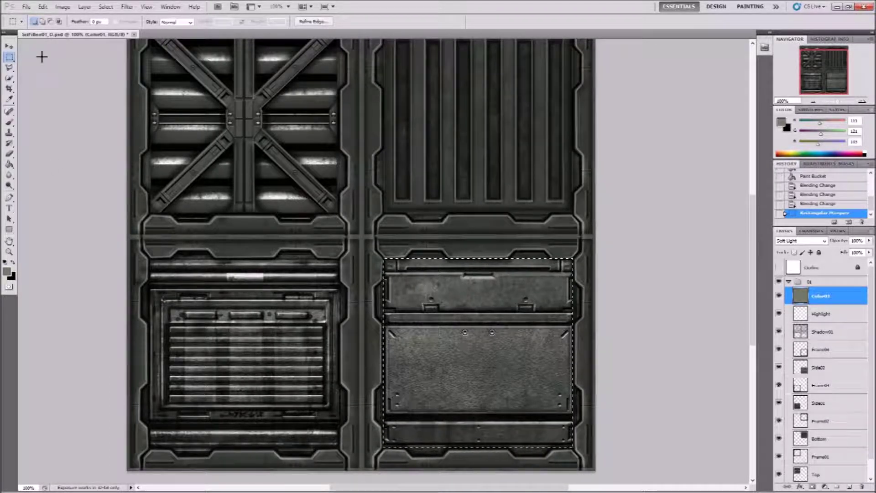
# Step: Choose a light grey-green foreground colour and fill the selected lower-right panel on Color01 with it
pyautogui.click(6, 272)
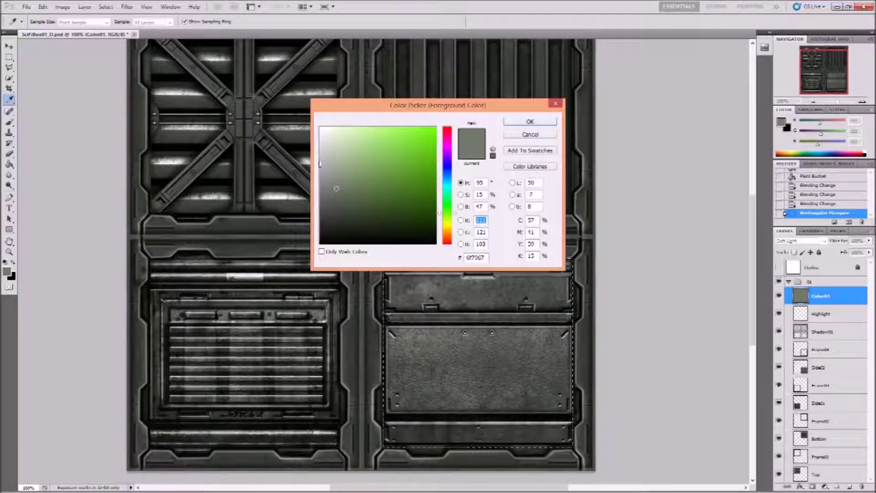
pyautogui.click(328, 161)
pyautogui.click(529, 121)
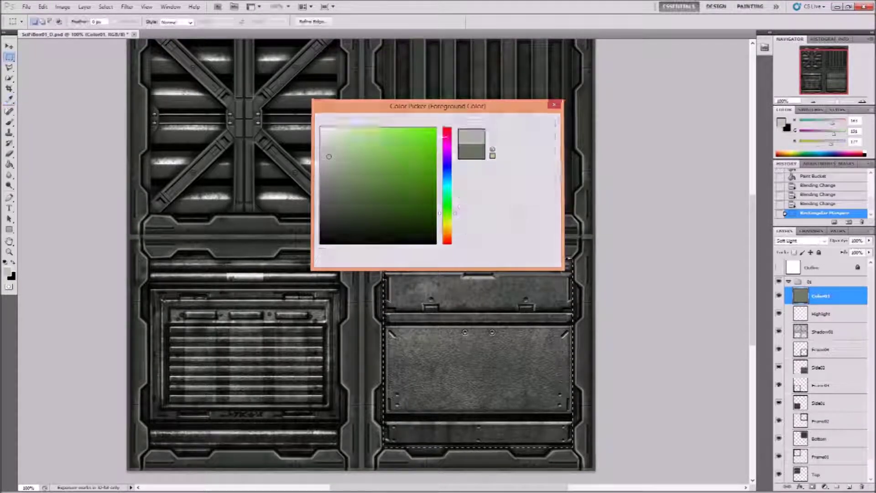
pyautogui.press('g')
pyautogui.click(551, 290)
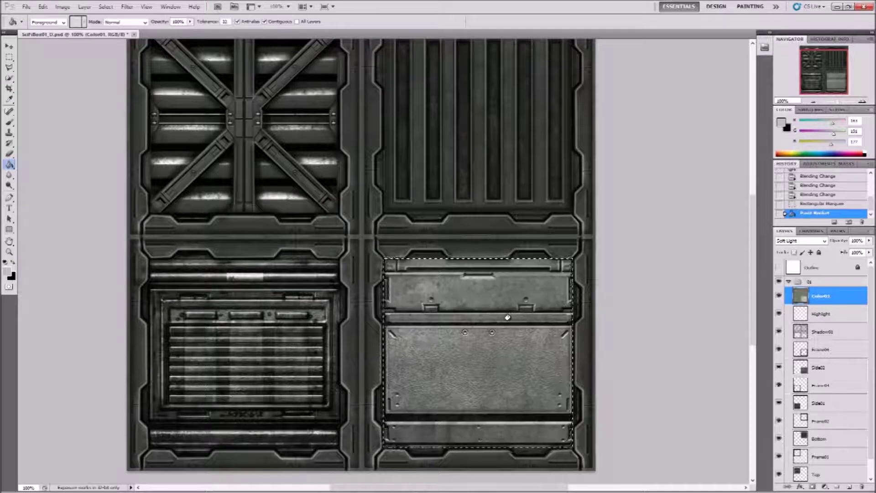
# Step: Change the foreground colour to neutral grey 787878 and refill the selected panel with it
pyautogui.click(7, 271)
pyautogui.click(320, 189)
pyautogui.click(529, 122)
pyautogui.click(456, 344)
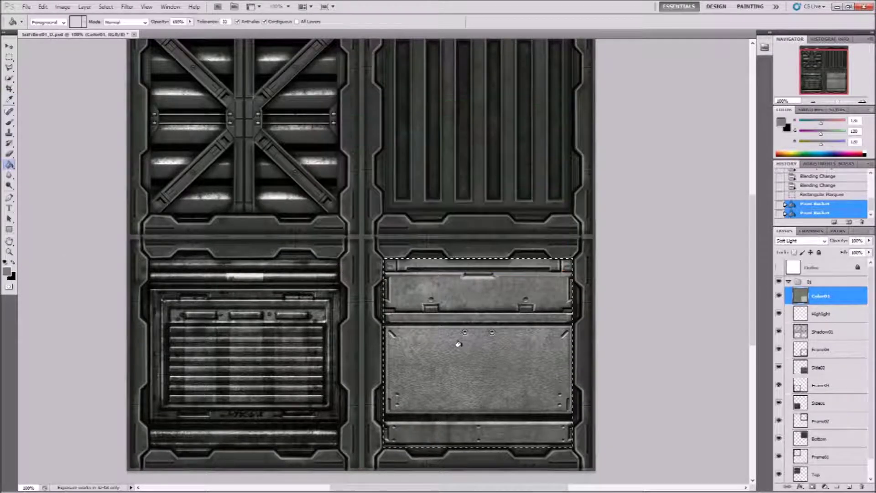
# Step: Choose a dark, slightly greenish grey as the foreground colour and refill the selected lower-right panel on Color01
pyautogui.click(6, 271)
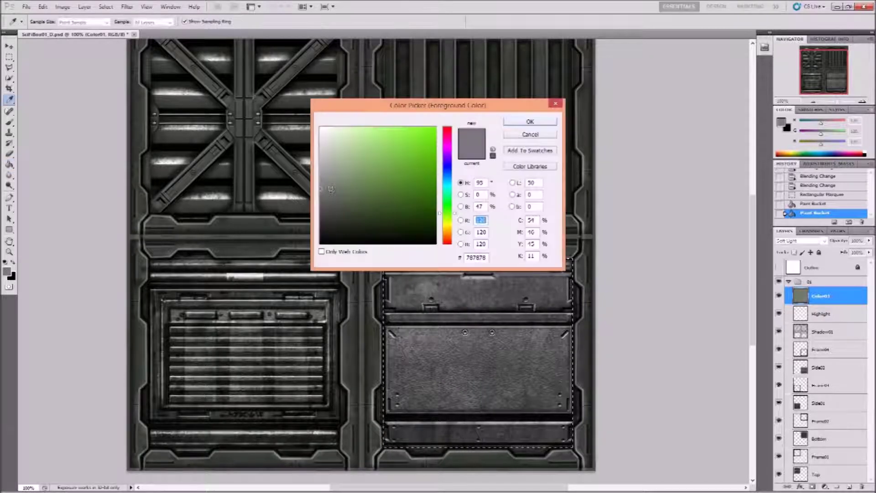
pyautogui.moveTo(328, 191); pyautogui.dragTo(331, 194)
pyautogui.click(527, 121)
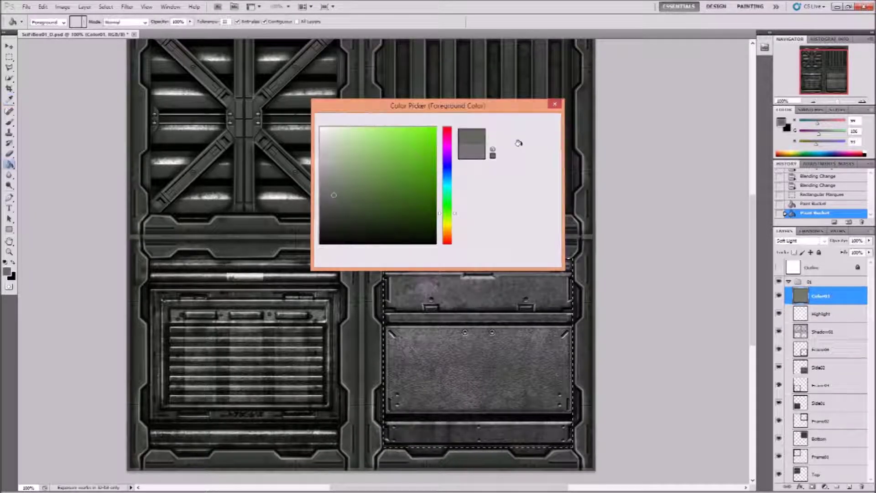
pyautogui.click(481, 314)
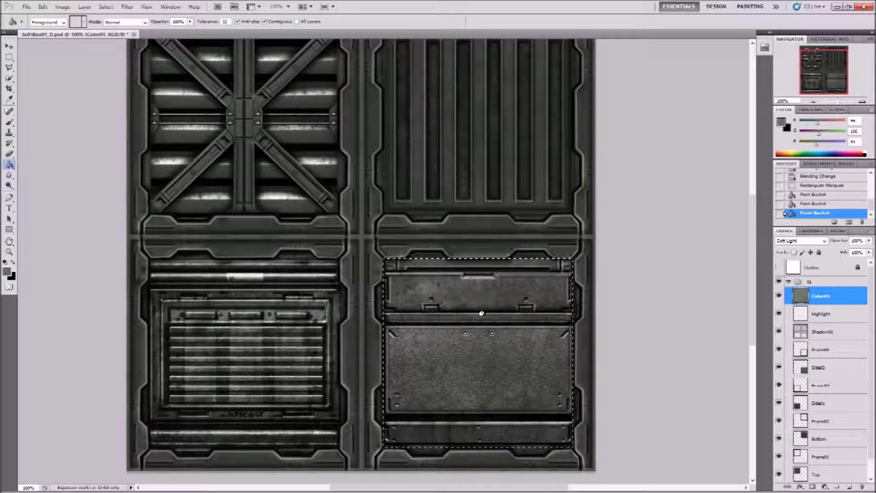
# Step: Set the foreground colour to 3c4238, refill the selected lower-right panel on Color01 with it and clear the selection
pyautogui.click(7, 271)
pyautogui.click(336, 213)
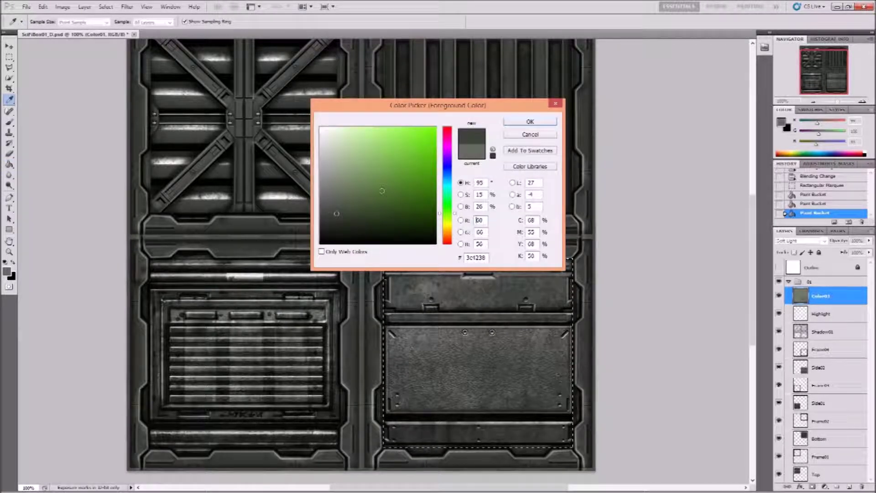
pyautogui.click(524, 121)
pyautogui.click(470, 315)
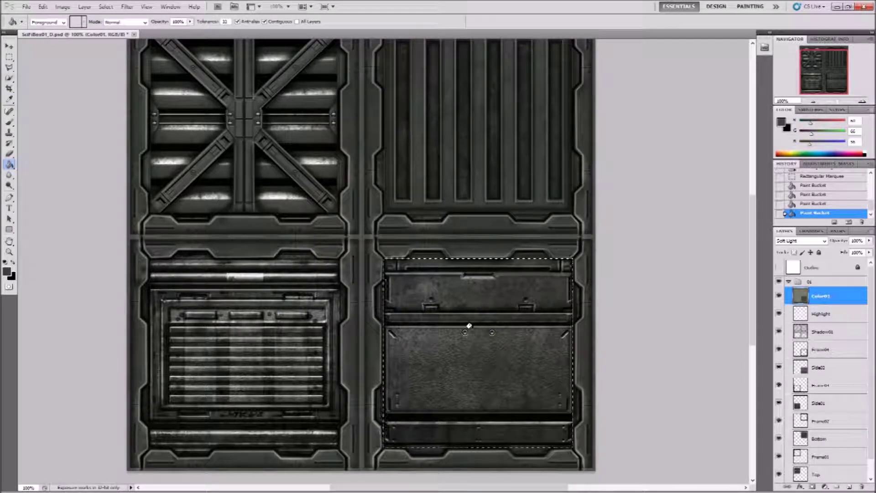
pyautogui.press('m')
pyautogui.hotkey('ctrl', 'd')
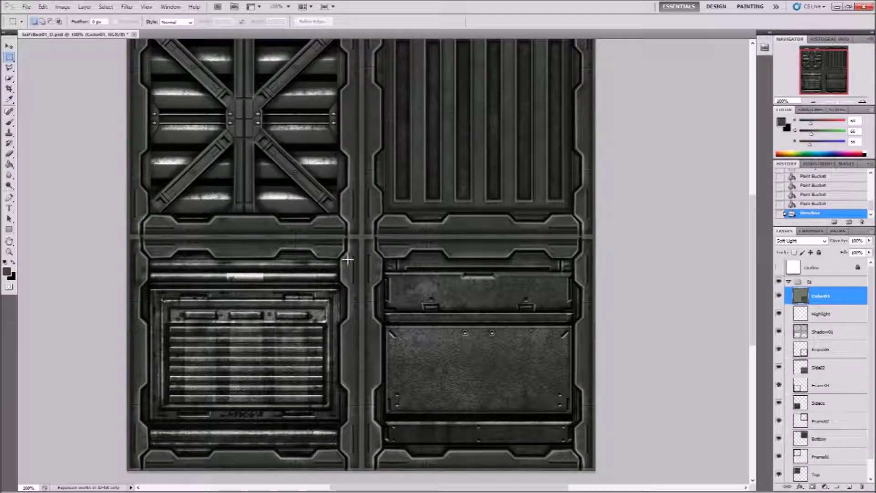
# Step: Select the lower-left louvred panel inside its frame, try filling it on Color01 and undo the fill
pyautogui.moveTo(283, 374); pyautogui.dragTo(150, 448)
pyautogui.press('g')
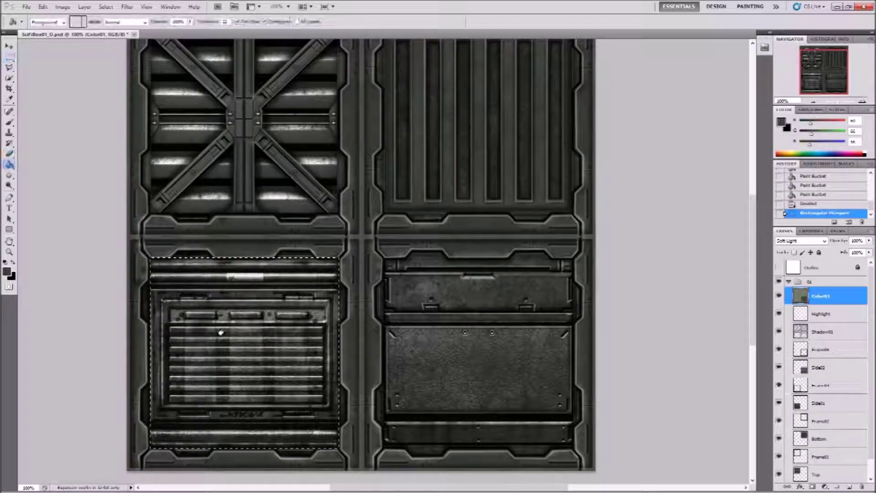
pyautogui.click(228, 345)
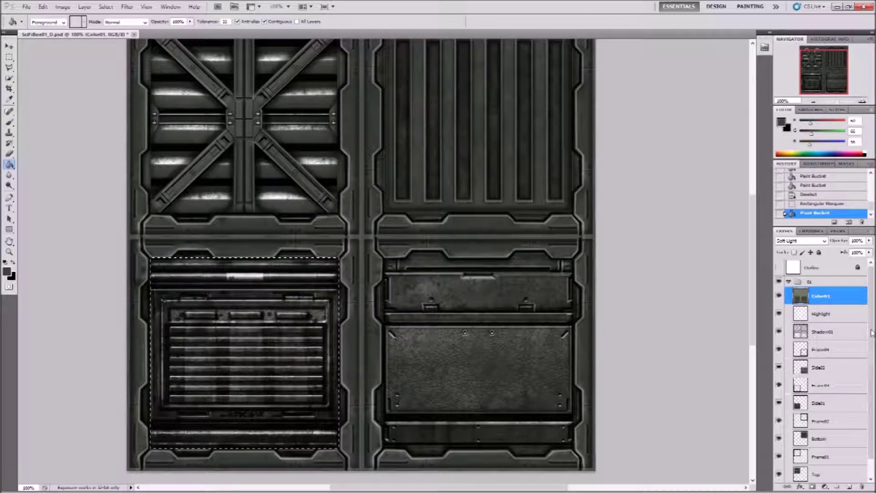
pyautogui.hotkey('ctrl', 'z')
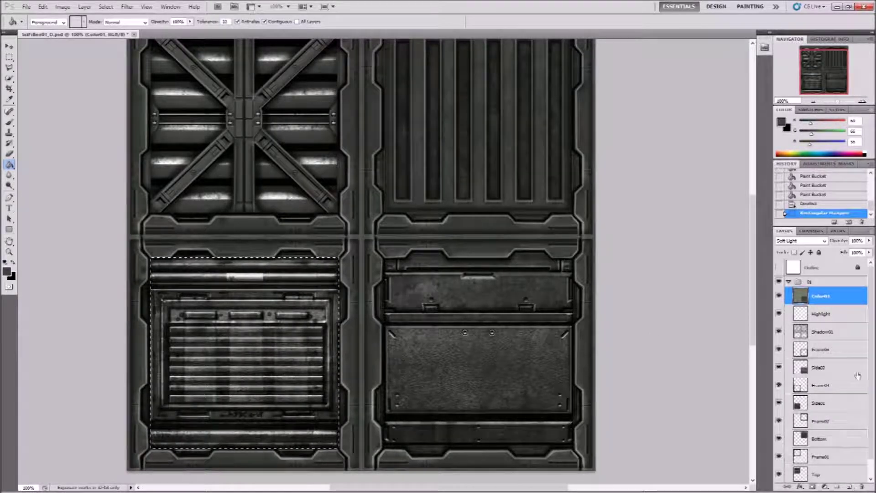
# Step: Create a layer named Color02 above Color01 and set its blend mode to Multiply
pyautogui.click(850, 487)
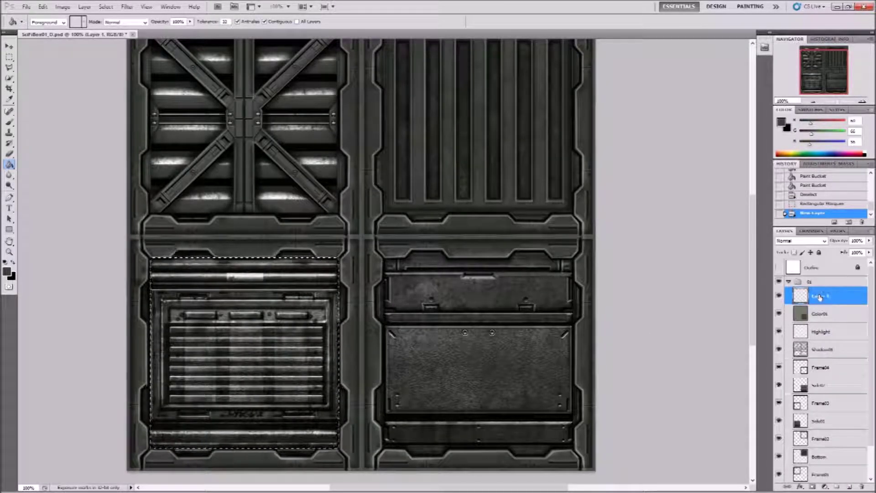
pyautogui.write('Co')
pyautogui.press('Return')
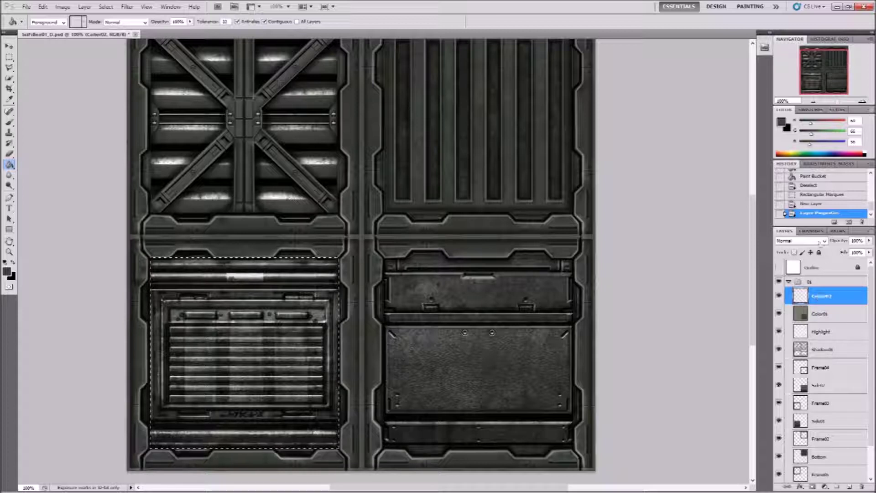
pyautogui.click(820, 241)
pyautogui.click(811, 282)
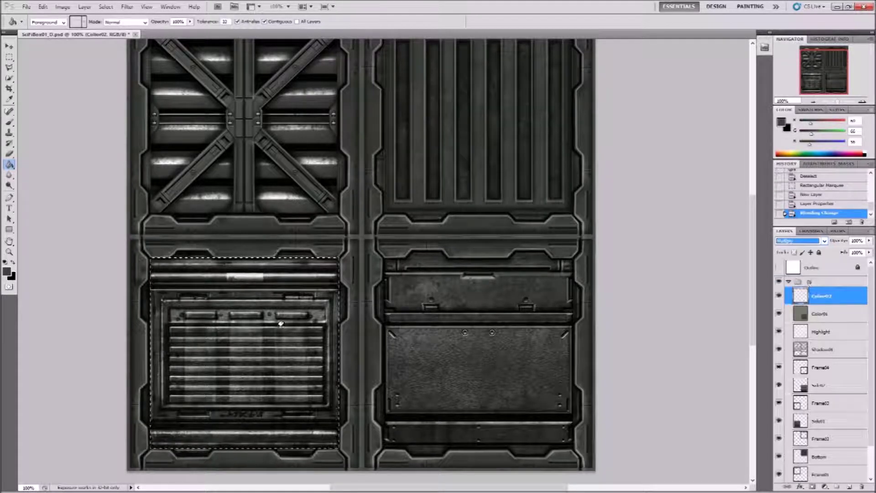
# Step: Fill the selected lower-left panel on Color02, reduce the layer opacity to 30% and compare the result with the layer hidden
pyautogui.click(235, 319)
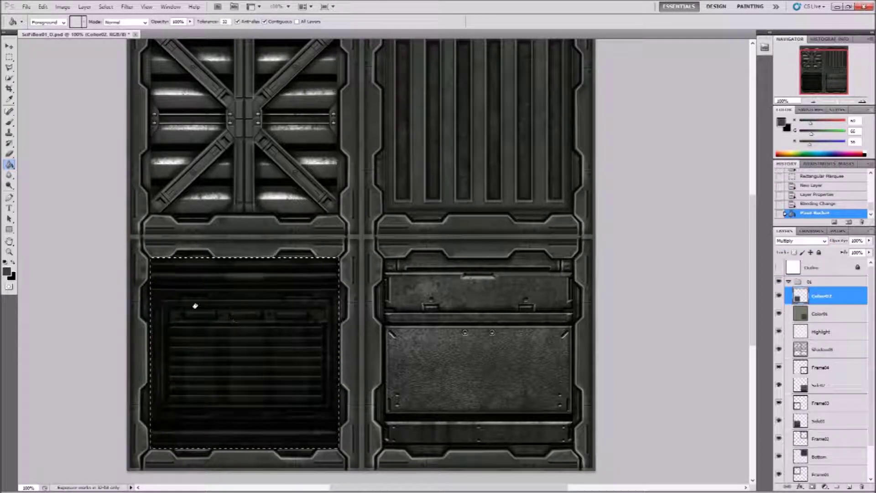
pyautogui.moveTo(868, 241); pyautogui.dragTo(850, 253)
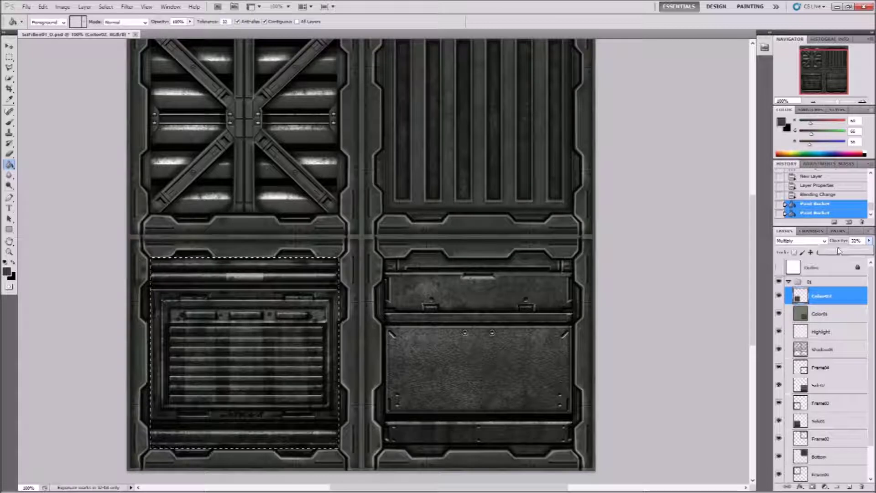
pyautogui.moveTo(838, 251); pyautogui.dragTo(838, 251)
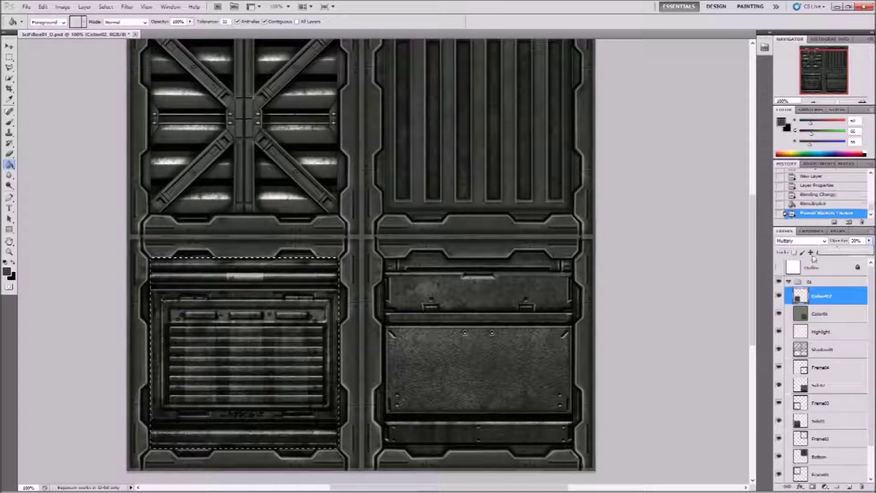
pyautogui.click(780, 296)
pyautogui.click(780, 296)
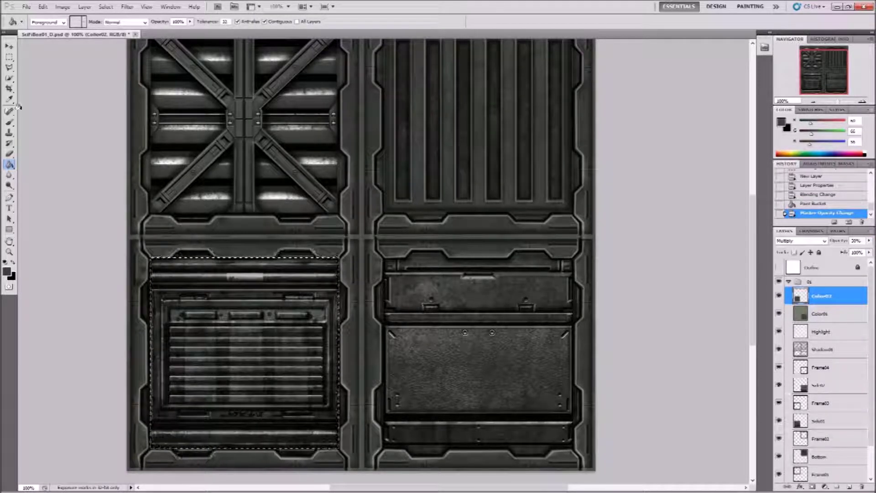
# Step: Replace the selection with the upper-right ribbed panel, fill it with the dark grey-green on Color02 and deselect it
pyautogui.press('m')
pyautogui.moveTo(822, 81); pyautogui.dragTo(823, 78)
pyautogui.hotkey('ctrl', 'd')
pyautogui.moveTo(568, 64)
pyautogui.mouseDown()
pyautogui.moveTo(447, 109)
pyautogui.moveTo(411, 175)
pyautogui.moveTo(378, 192)
pyautogui.moveTo(376, 250)
pyautogui.mouseUp()
pyautogui.click(8, 155)
pyautogui.click(8, 162)
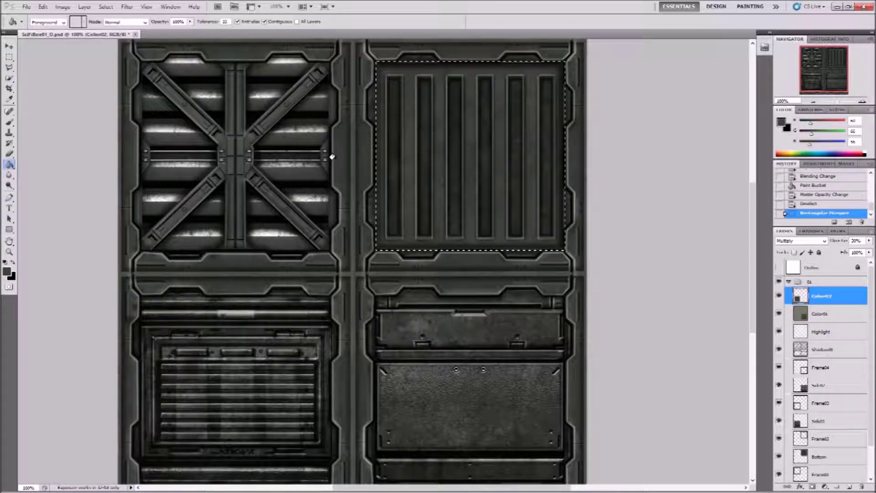
pyautogui.click(472, 151)
pyautogui.click(9, 57)
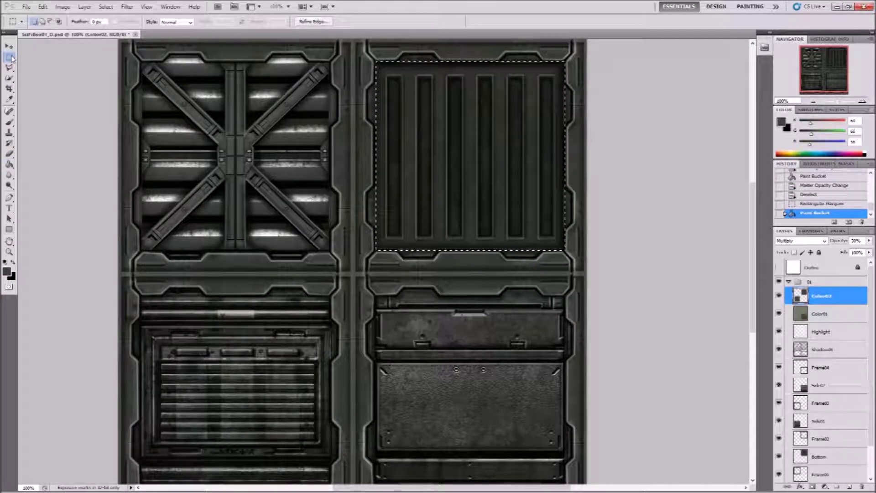
pyautogui.click(645, 198)
# Step: Toggle the Color02 layer's visibility to compare the tint, and save the document
pyautogui.click(780, 297)
pyautogui.click(780, 297)
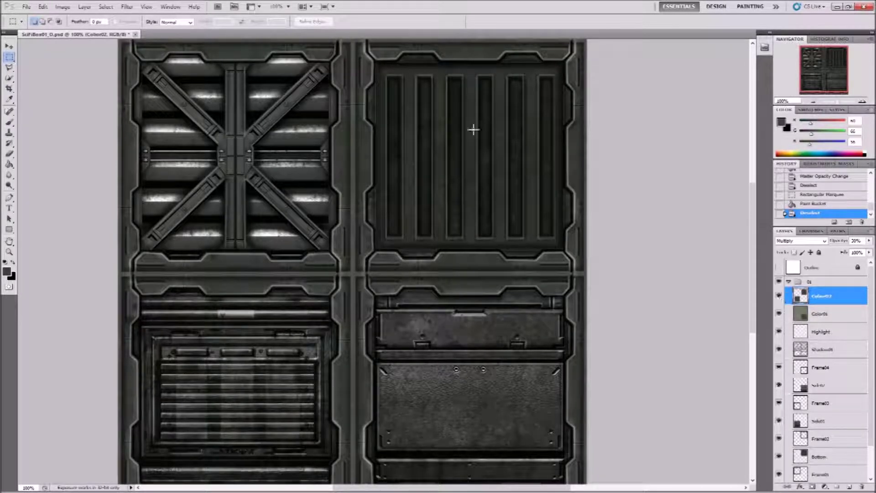
pyautogui.hotkey('ctrl', 's')
# Step: Outline the slatted triangle above the upper-right diagonal brace of the cross-braced panel with the Polygonal Lasso
pyautogui.click(10, 67)
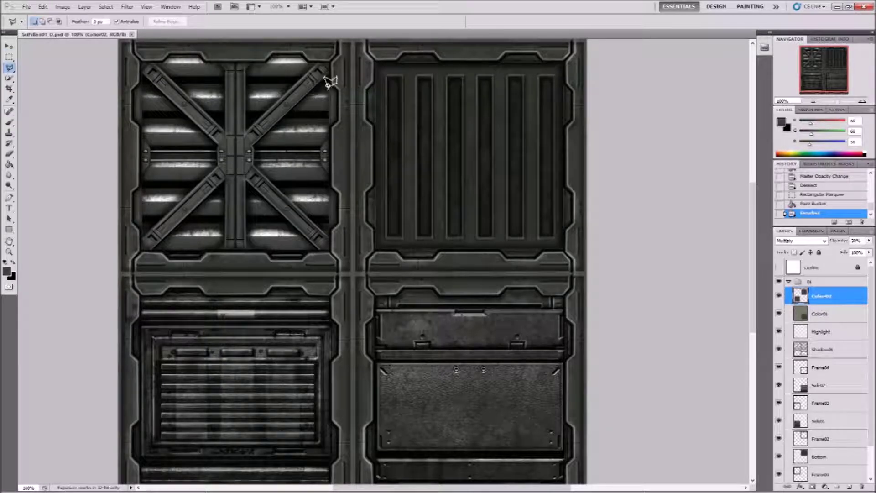
pyautogui.click(314, 65)
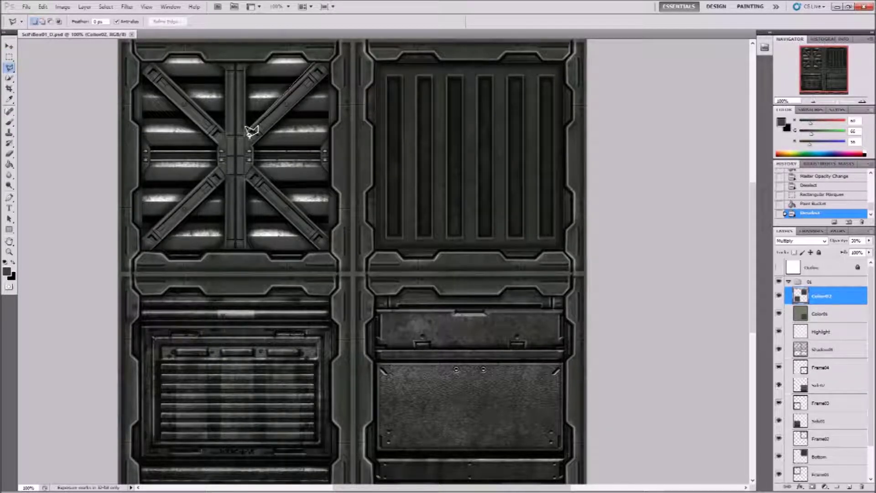
pyautogui.click(247, 131)
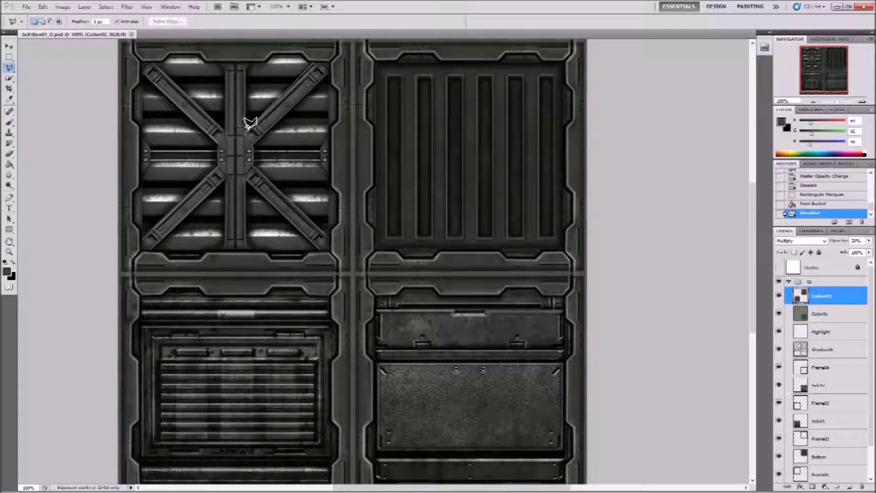
pyautogui.click(247, 71)
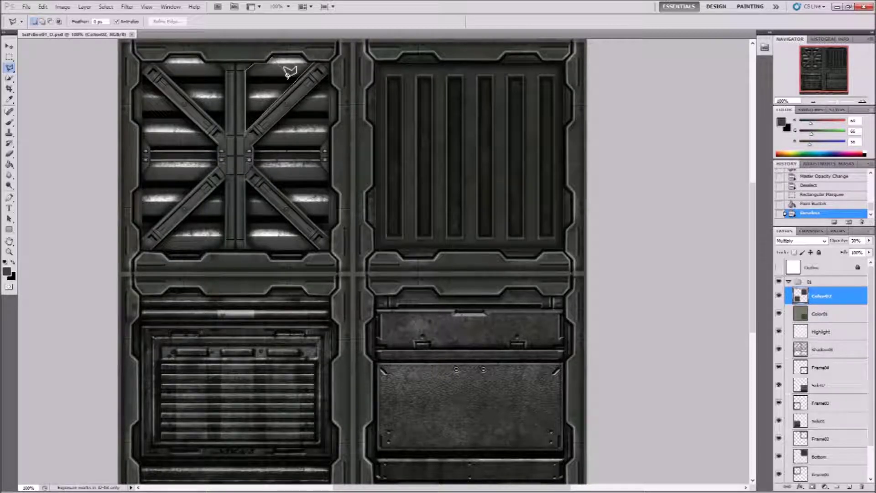
pyautogui.doubleClick(318, 62)
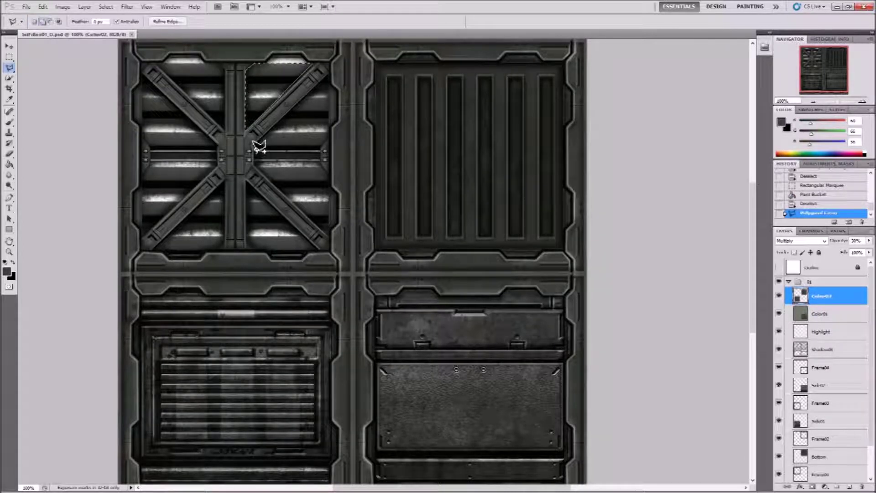
# Step: Add the right-hand and lower-right slatted triangles between the braces of the upper-left panel to the selection
pyautogui.click(255, 167)
pyautogui.click(329, 235)
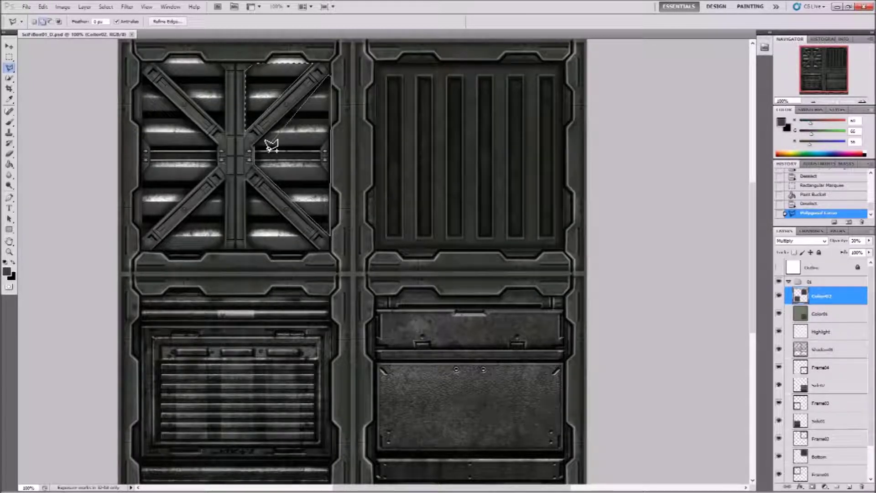
pyautogui.click(255, 145)
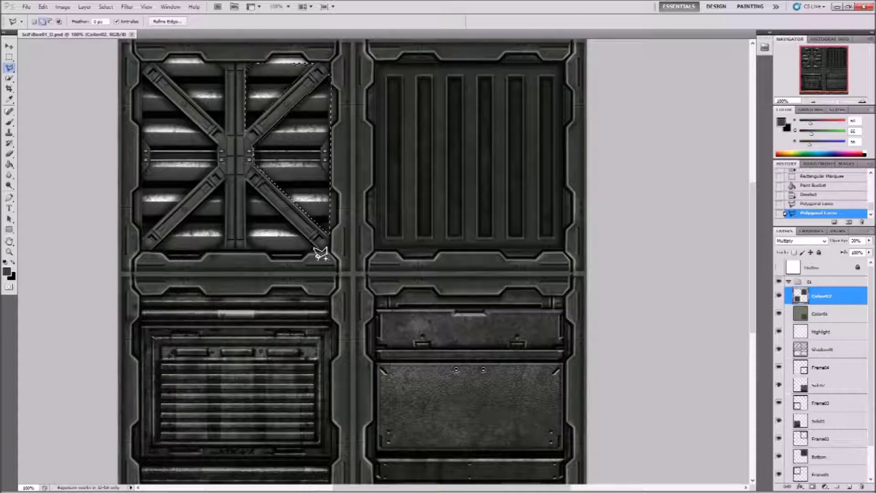
pyautogui.click(247, 183)
pyautogui.click(247, 251)
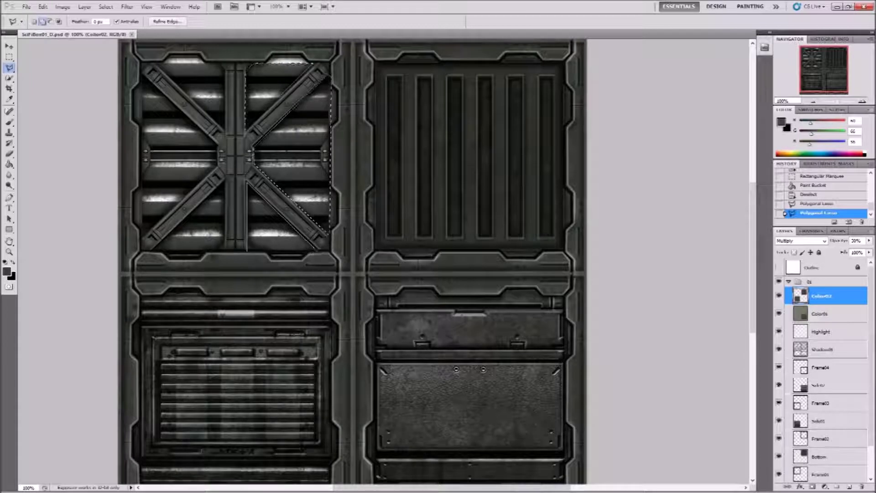
pyautogui.click(322, 250)
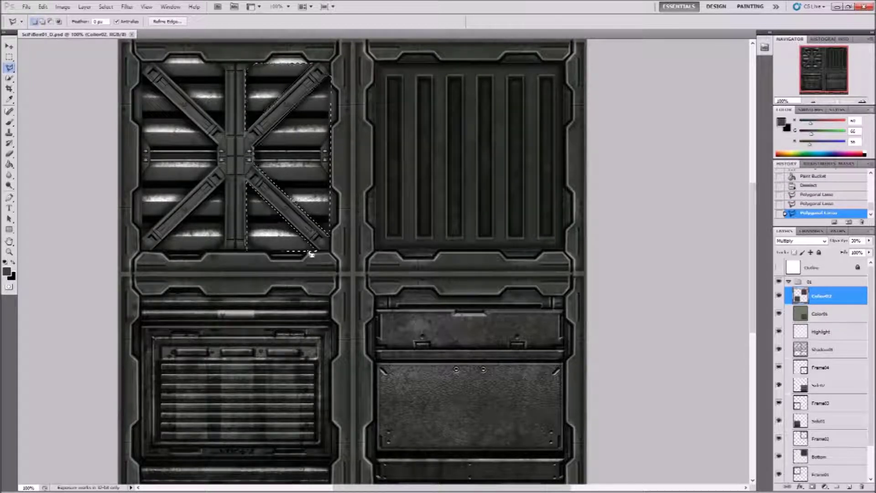
# Step: Fill the selected slatted triangles on the right half of the cross-braced panel on Color02 and deselect them
pyautogui.click(9, 164)
pyautogui.click(267, 206)
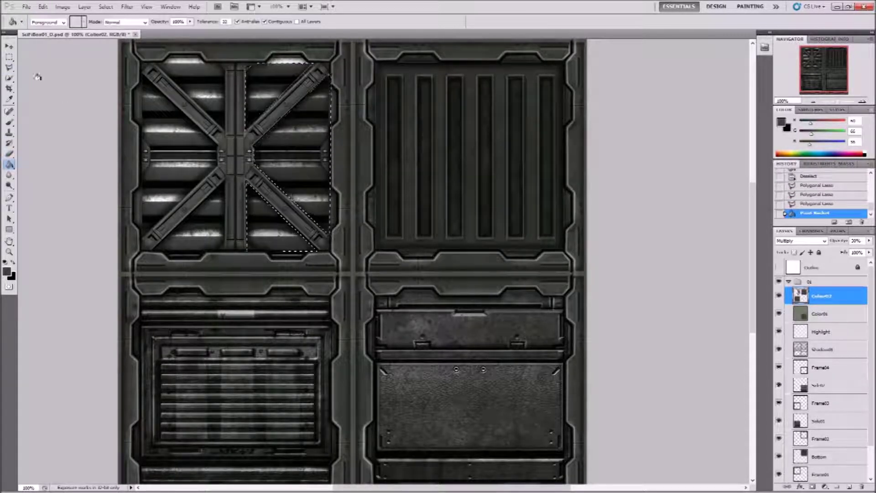
pyautogui.press('m')
pyautogui.hotkey('ctrl', 'd')
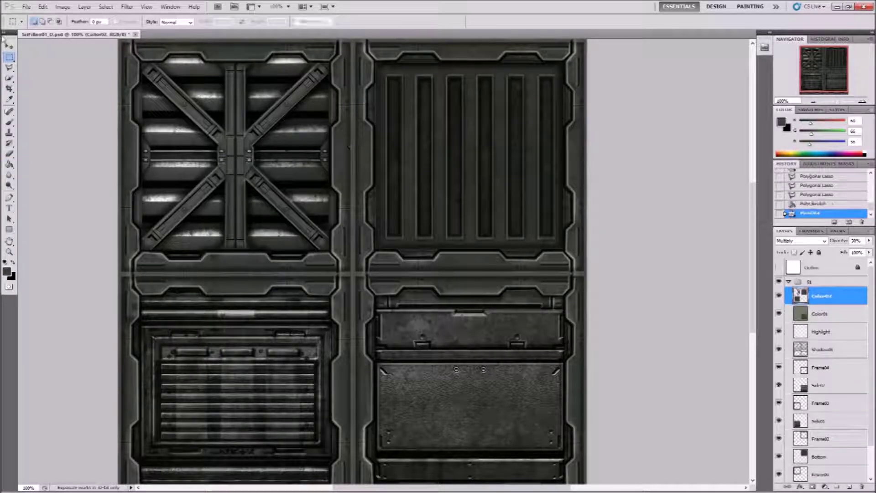
# Step: Select the upper-left and left-hand slatted triangles between the braces of the cross-braced panel with the Polygonal Lasso
pyautogui.click(9, 68)
pyautogui.click(218, 63)
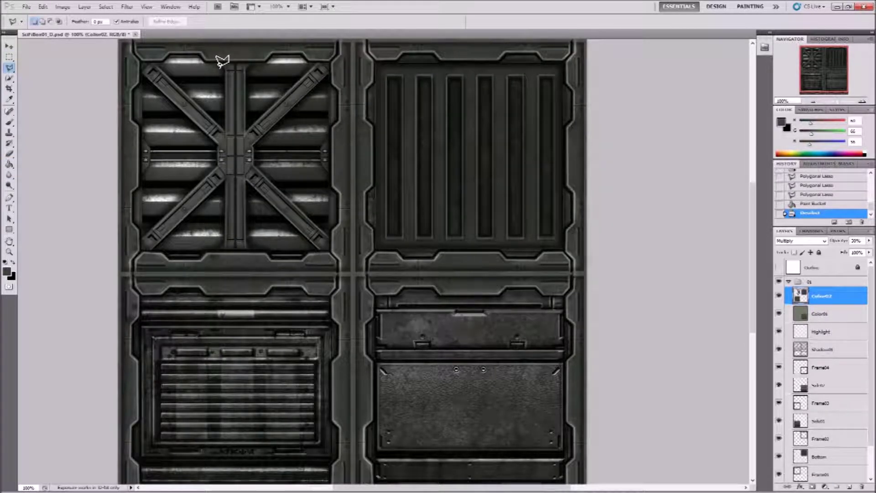
pyautogui.click(226, 72)
pyautogui.click(224, 128)
pyautogui.click(159, 64)
pyautogui.click(218, 63)
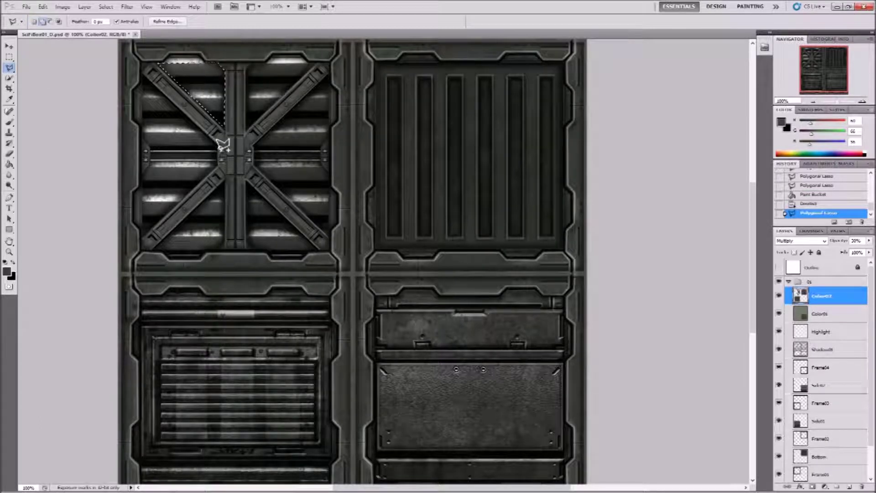
pyautogui.click(142, 74)
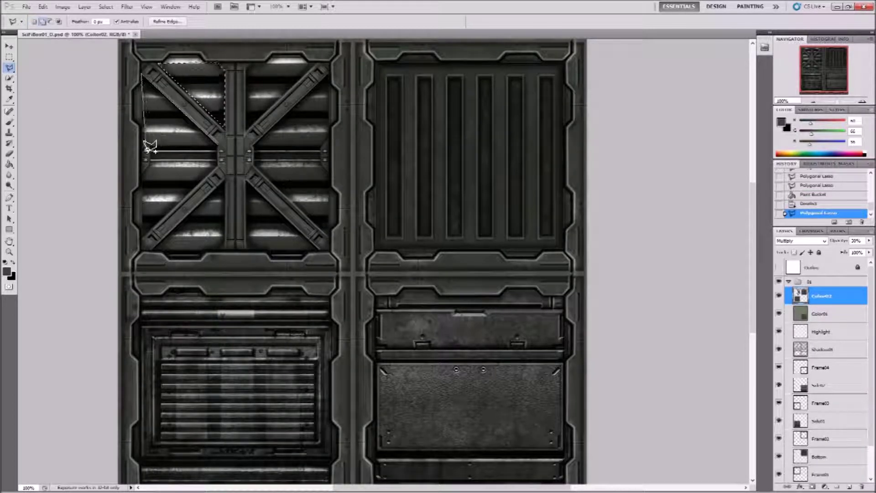
pyautogui.click(142, 236)
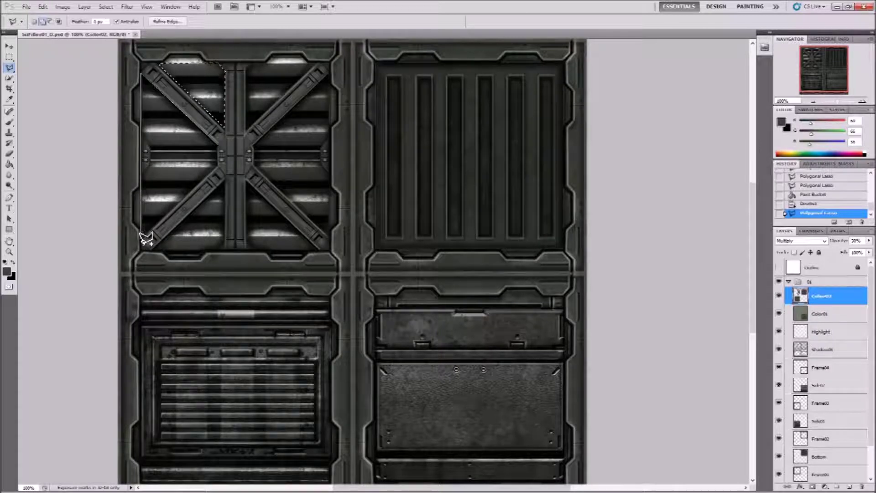
pyautogui.click(222, 146)
# Step: Fill the selected upper-left and left-hand slatted triangles with the dark grey-green on Color02 and clear the selection
pyautogui.press('g')
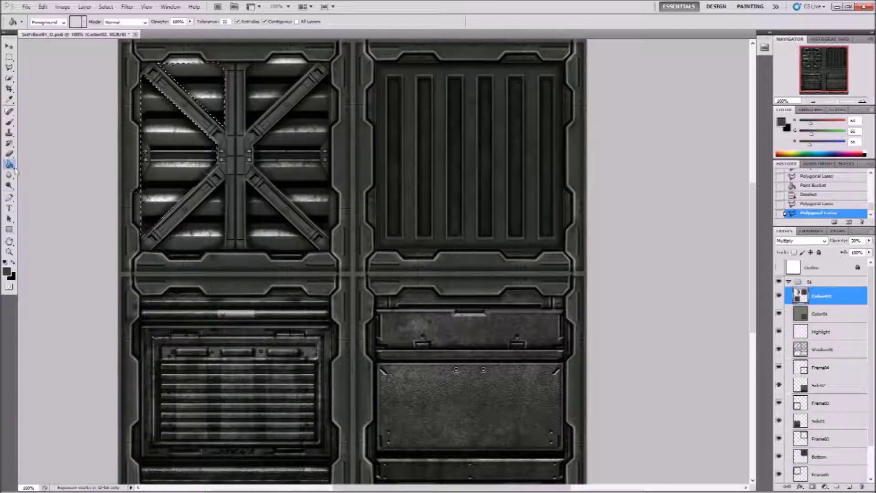
pyautogui.click(214, 153)
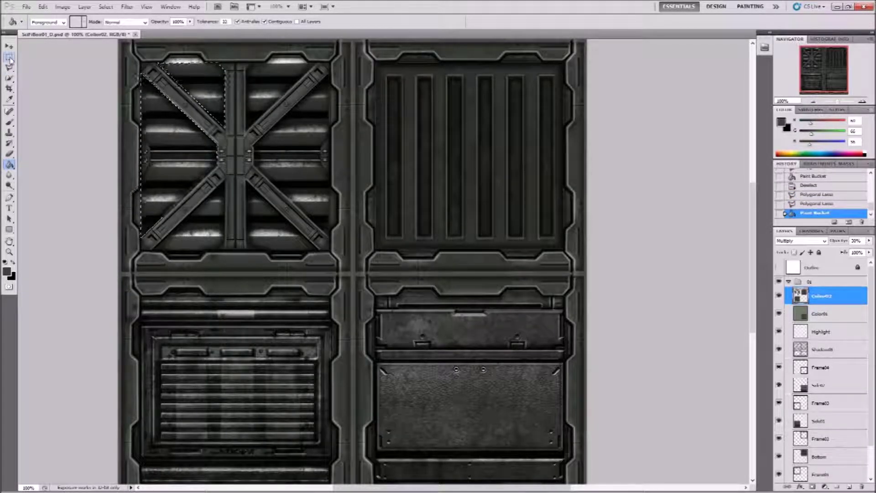
pyautogui.press('m')
pyautogui.hotkey('ctrl', 'd')
# Step: Fill the lower-left slatted triangle beside the centre post of the cross-braced panel on Color02, deselect it, and compare with the layer hidden
pyautogui.press('l')
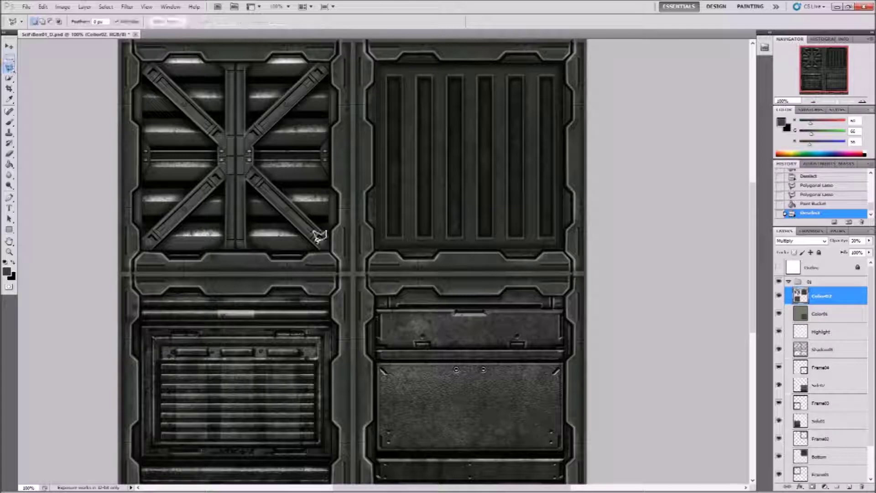
pyautogui.click(224, 181)
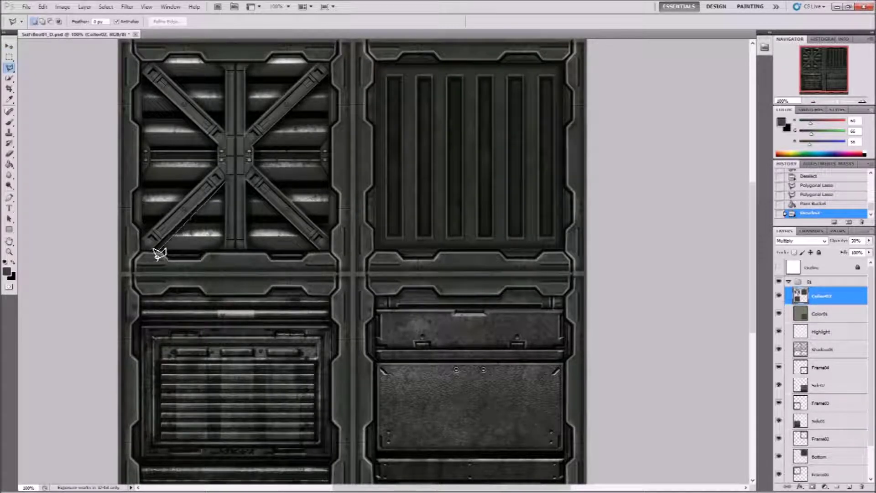
pyautogui.click(155, 249)
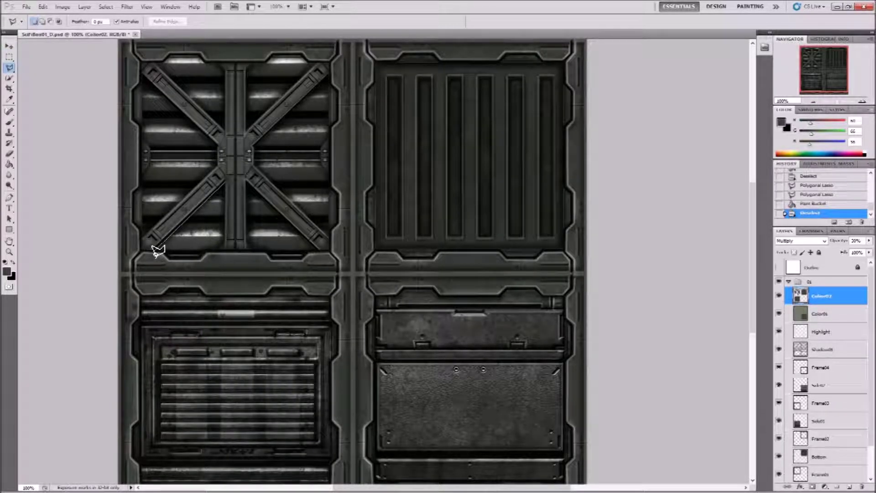
pyautogui.click(223, 251)
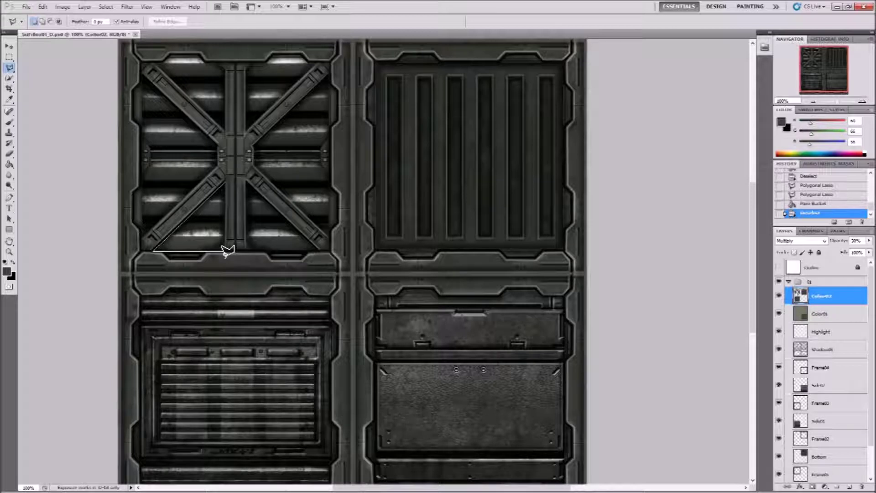
pyautogui.click(226, 186)
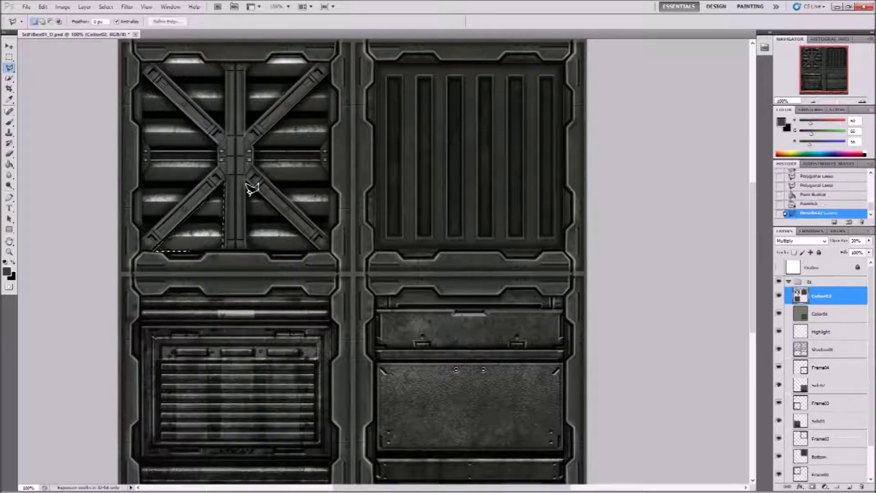
pyautogui.press('g')
pyautogui.click(186, 222)
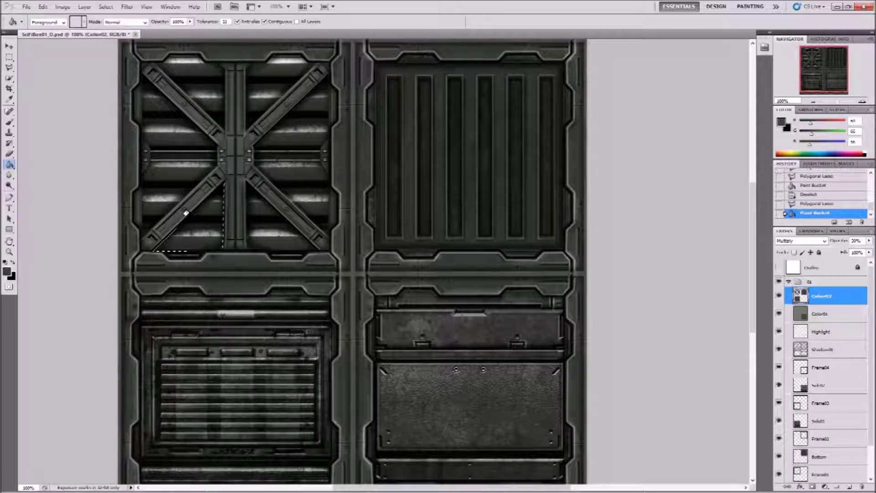
pyautogui.press('m')
pyautogui.hotkey('ctrl', 'd')
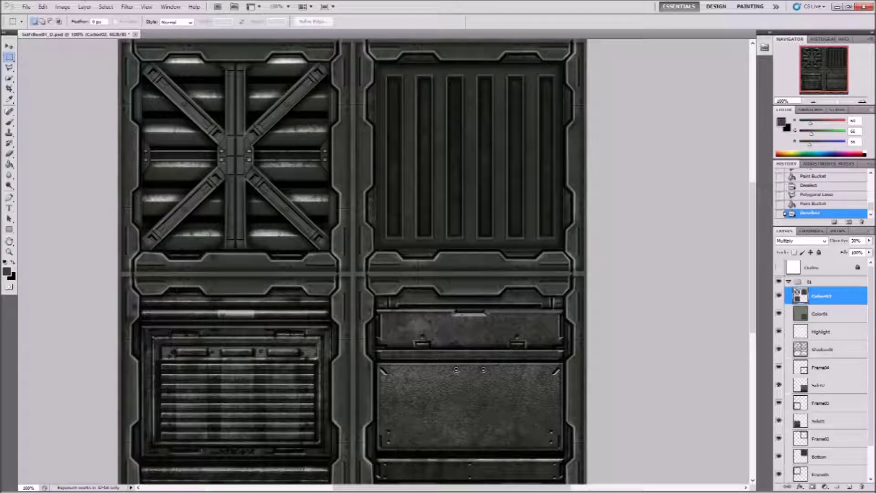
pyautogui.click(778, 296)
pyautogui.click(779, 296)
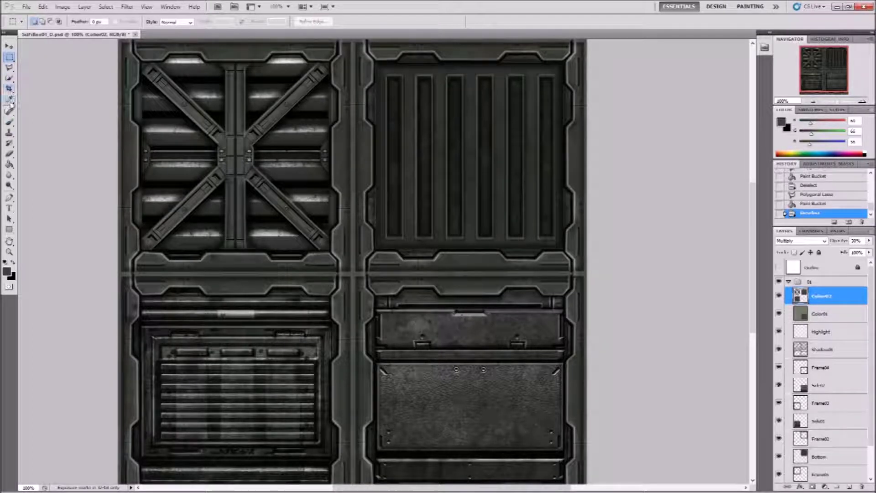
# Step: Select all the filled slatted triangles between the braces of the cross-braced panel on Color02 with the Magic Wand
pyautogui.click(9, 68)
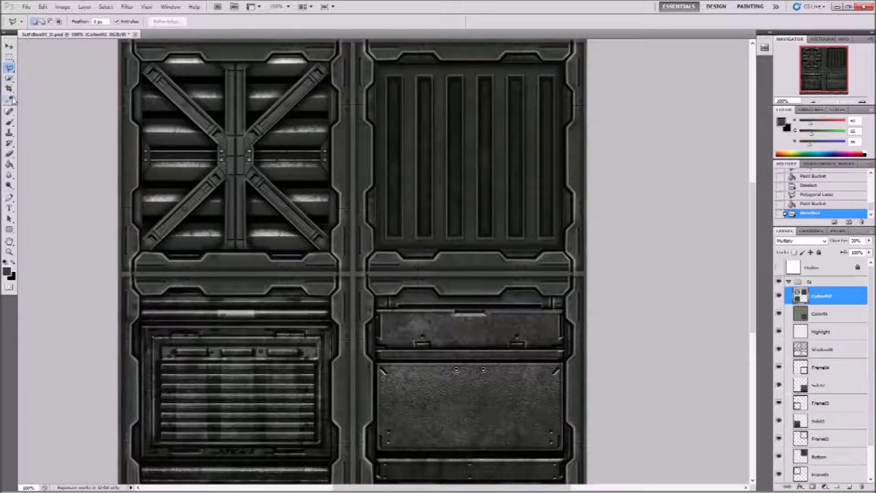
pyautogui.click(10, 124)
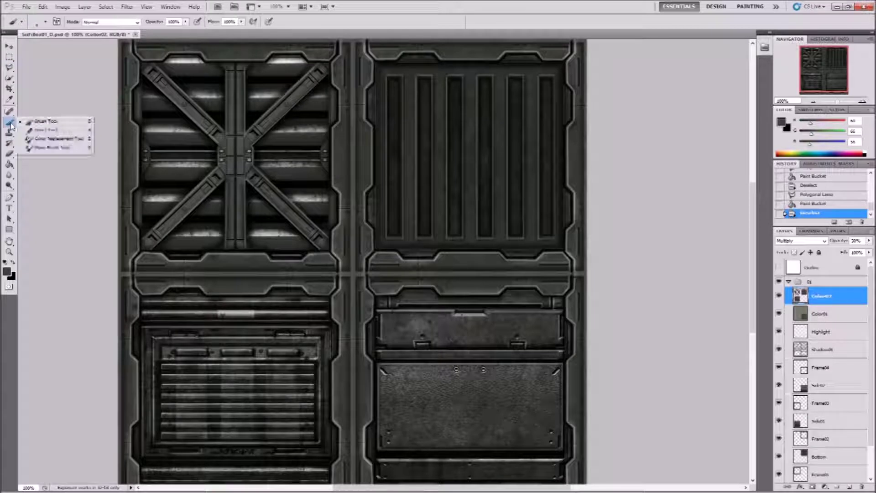
pyautogui.click(10, 69)
pyautogui.click(10, 79)
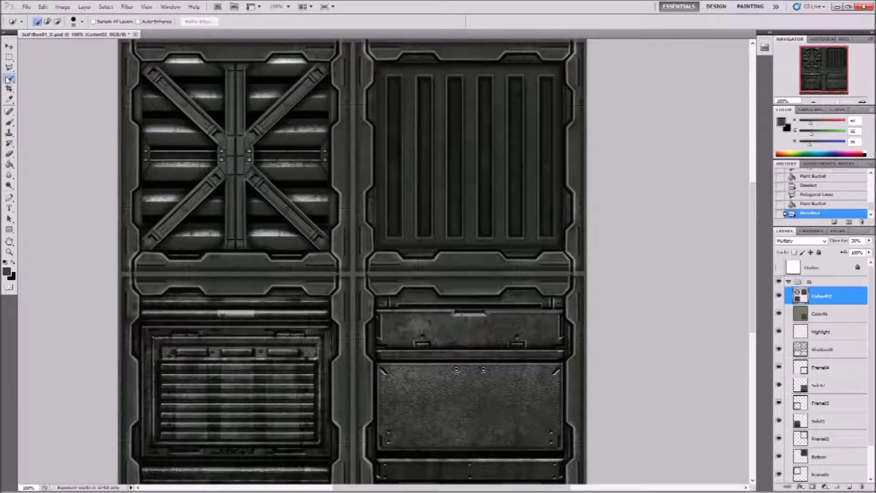
pyautogui.click(46, 87)
pyautogui.click(197, 91)
pyautogui.keyDown('shift'); pyautogui.click(187, 139); pyautogui.keyUp('shift')
pyautogui.keyDown('shift'); pyautogui.click(216, 217); pyautogui.keyUp('shift')
pyautogui.click(274, 219)
pyautogui.click(313, 146)
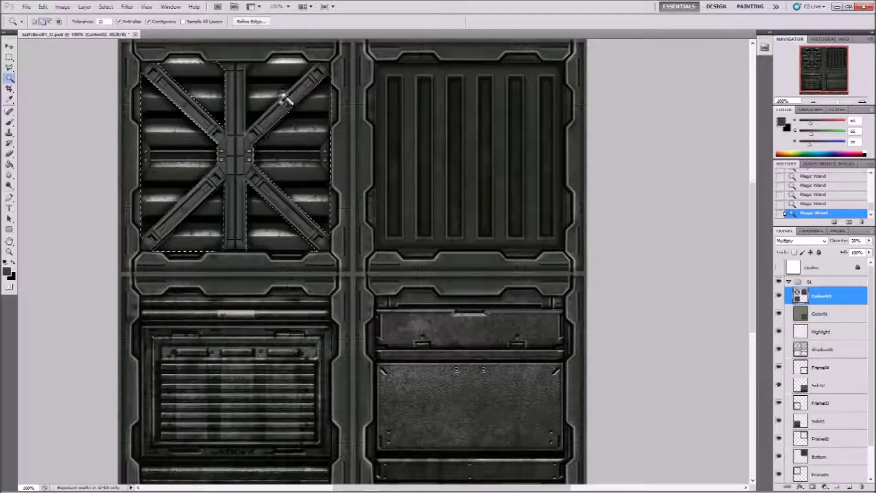
pyautogui.click(263, 65)
# Step: Try filling the selected slatted triangles on Color02 with the yellowish dark grey 414238
pyautogui.click(9, 99)
pyautogui.click(7, 272)
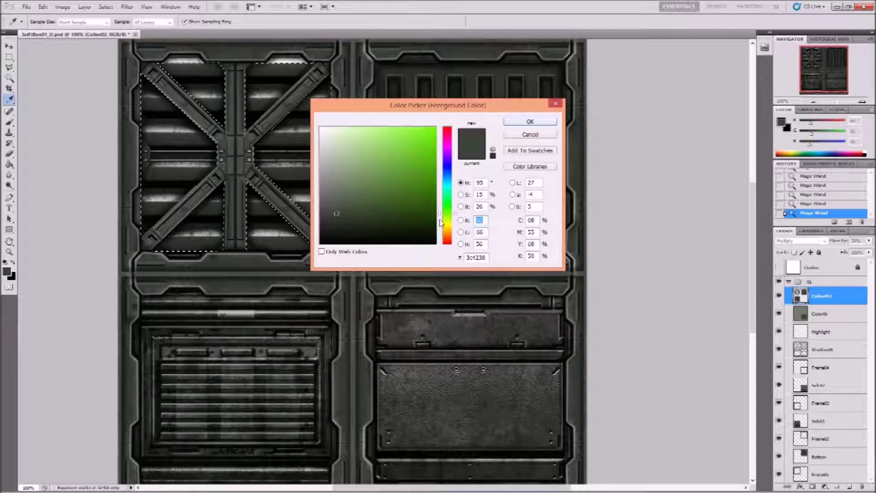
pyautogui.moveTo(440, 213); pyautogui.dragTo(441, 225)
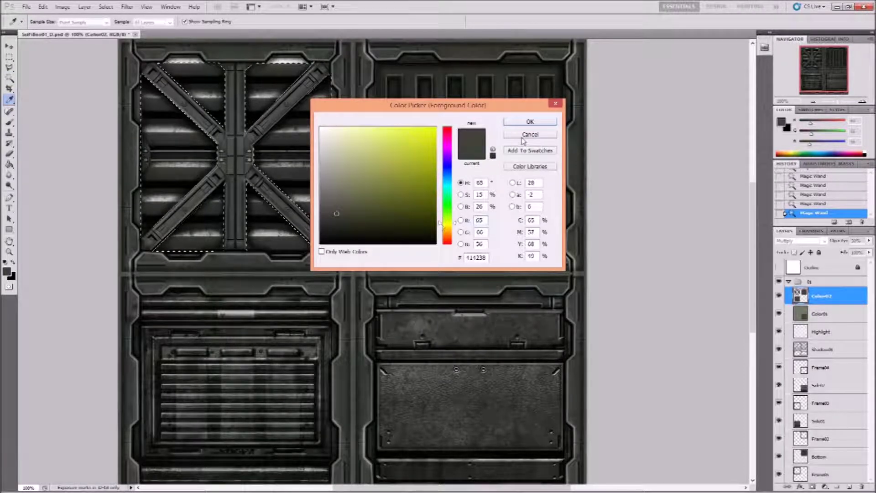
pyautogui.click(530, 122)
pyautogui.click(10, 164)
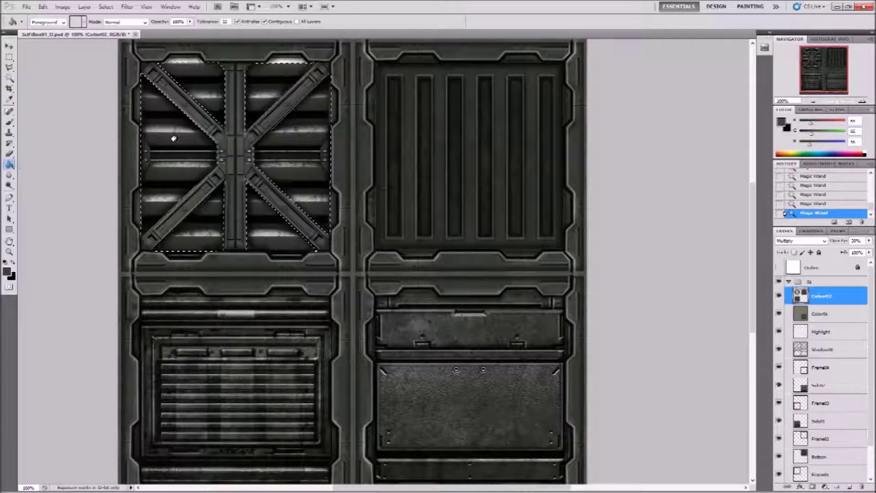
pyautogui.click(176, 166)
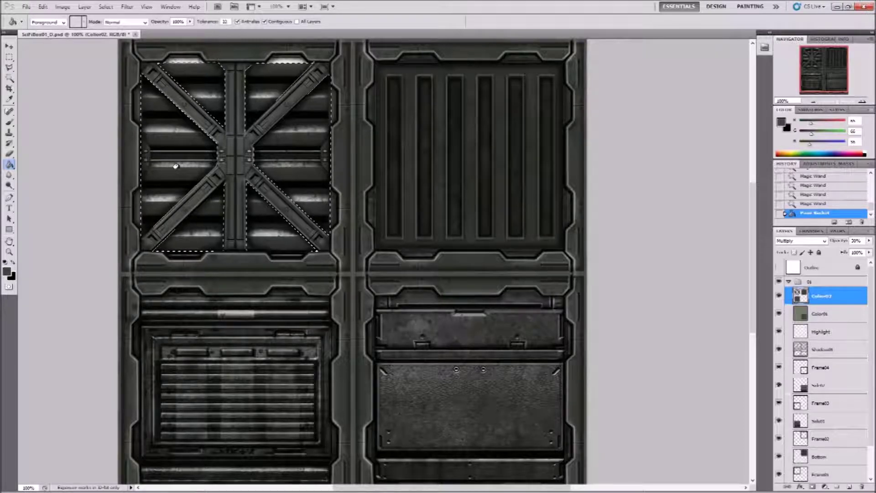
# Step: Try refilling the selected triangles with the brownish dark grey 423d38 and compare with Color02 hidden
pyautogui.click(7, 272)
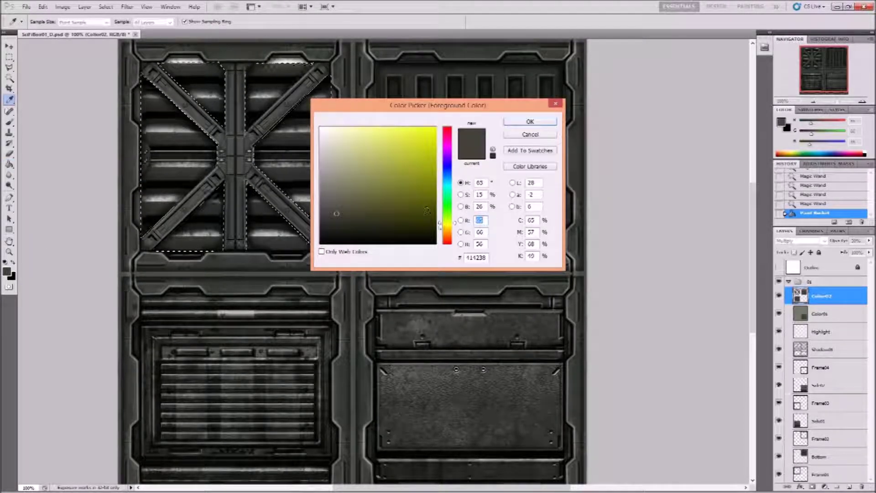
pyautogui.moveTo(439, 226); pyautogui.dragTo(440, 235)
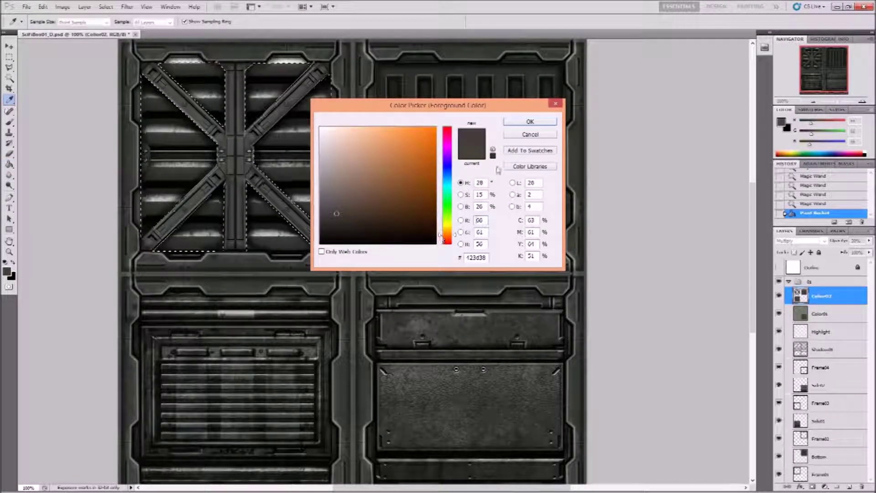
pyautogui.click(531, 124)
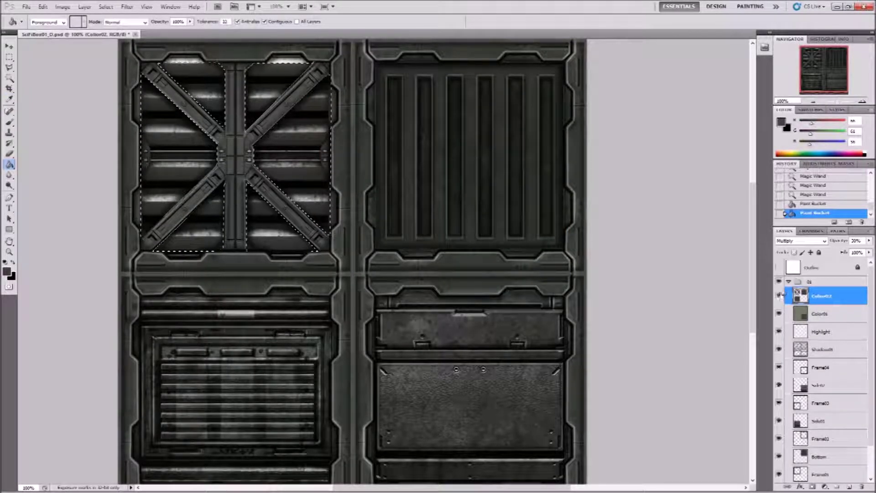
pyautogui.click(780, 296)
pyautogui.click(779, 296)
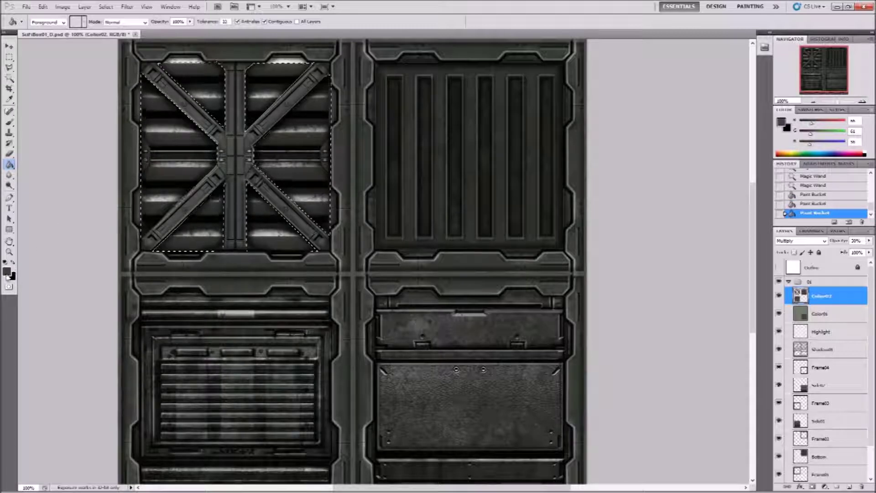
# Step: Choose an orange foreground colour, refill the selected slatted triangles on Color02 with it, and clear the selection
pyautogui.click(6, 273)
pyautogui.click(392, 153)
pyautogui.click(532, 122)
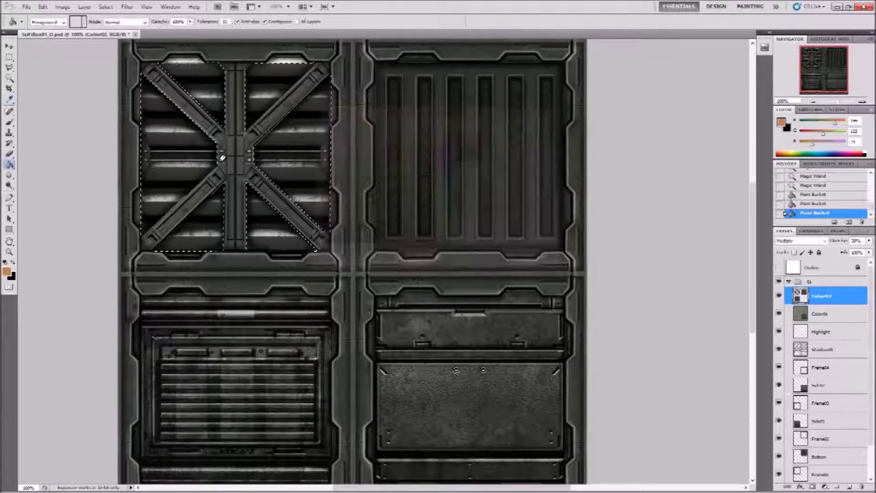
pyautogui.click(262, 211)
pyautogui.click(9, 57)
pyautogui.click(410, 142)
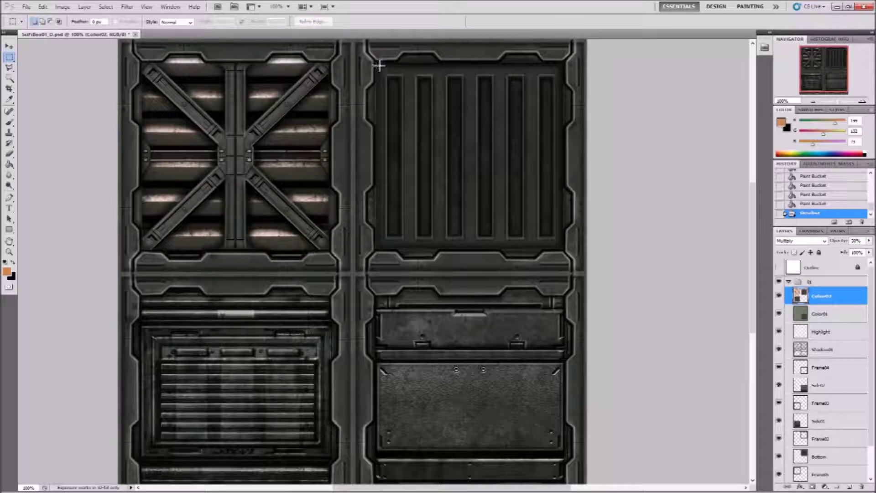
# Step: Select the filled square of the upper-right ribbed panel on Color02 with the Magic Wand
pyautogui.moveTo(476, 222); pyautogui.dragTo(566, 251)
pyautogui.hotkey('ctrl', 'd')
pyautogui.click(10, 78)
pyautogui.click(511, 157)
pyautogui.press('m')
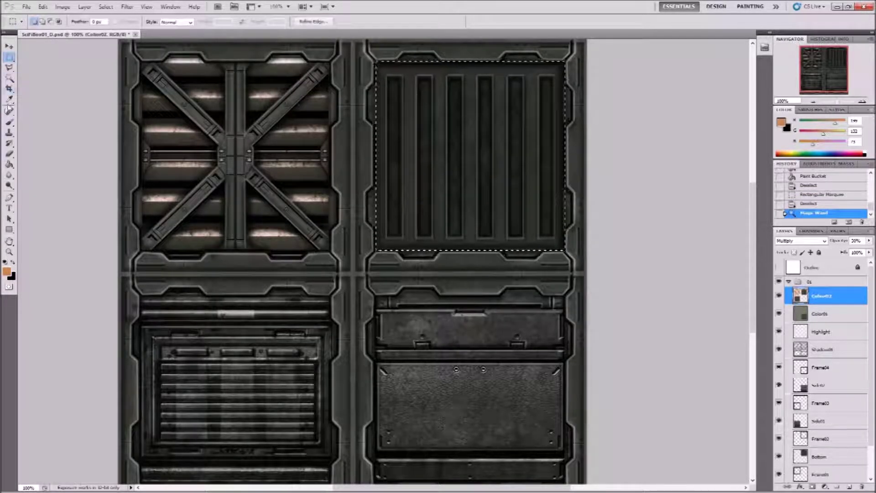
# Step: Try filling the whole selected ribbed panel with orange on Color02, and revert to the Magic Wand selection
pyautogui.click(9, 164)
pyautogui.click(450, 160)
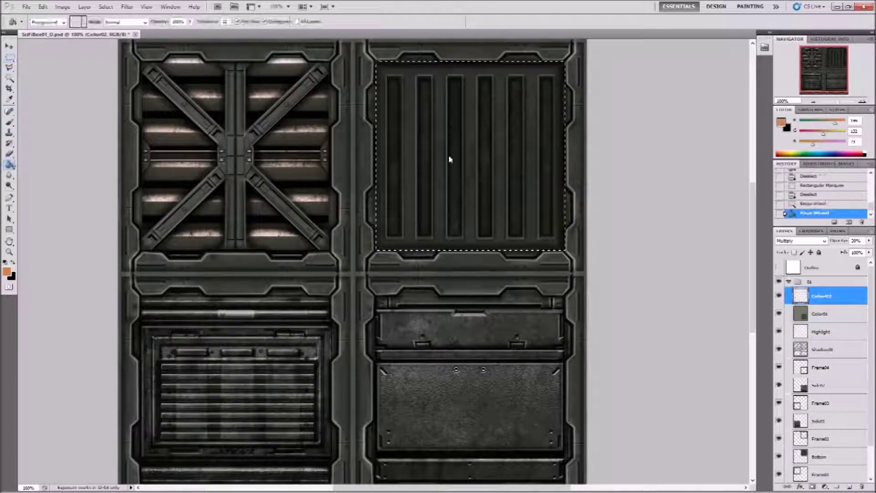
pyautogui.click(9, 56)
pyautogui.hotkey('ctrl', 'd')
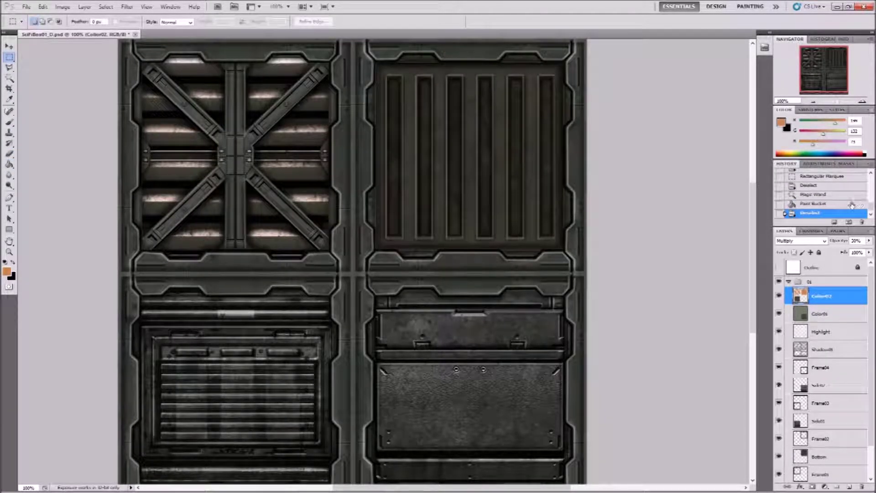
pyautogui.click(817, 194)
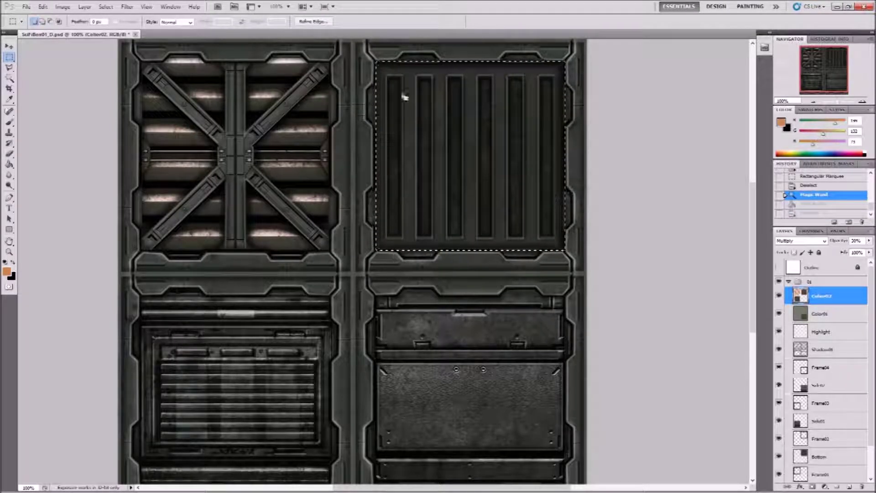
# Step: Subtract the six vertical recessed slots of the ribbed panel from the selection with the Rectangular Marquee
pyautogui.press('alt')
pyautogui.moveTo(406, 203); pyautogui.dragTo(402, 237)
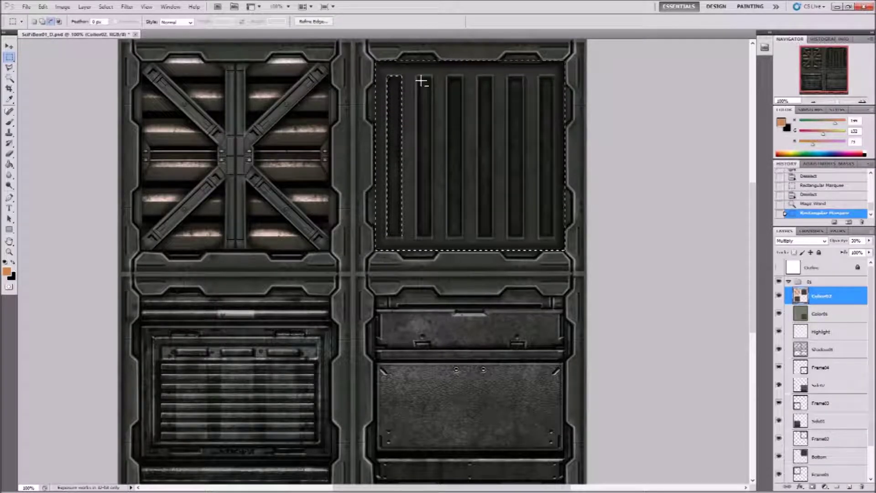
pyautogui.moveTo(417, 77); pyautogui.dragTo(432, 237)
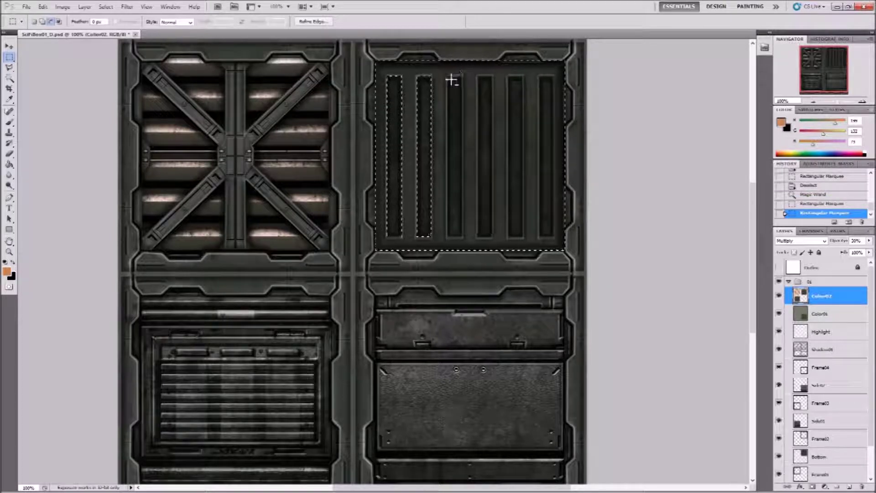
pyautogui.moveTo(450, 79); pyautogui.dragTo(454, 206)
pyautogui.moveTo(461, 237); pyautogui.dragTo(461, 238)
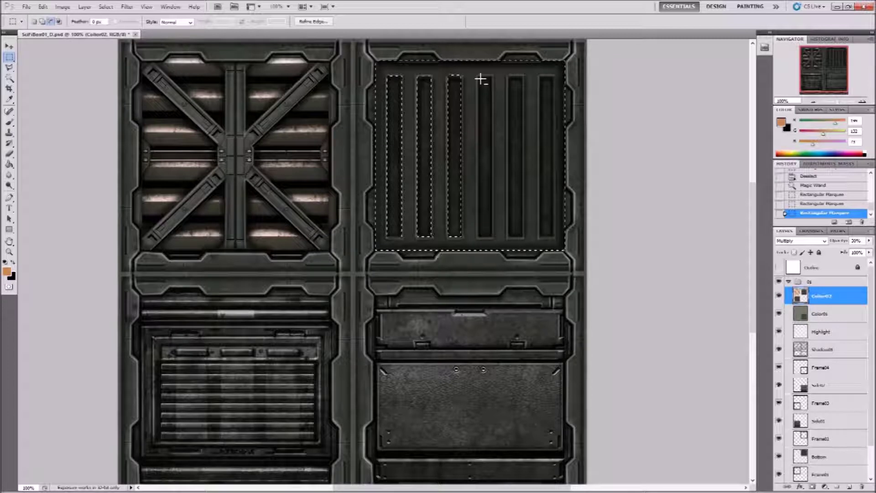
pyautogui.moveTo(489, 239); pyautogui.dragTo(523, 236)
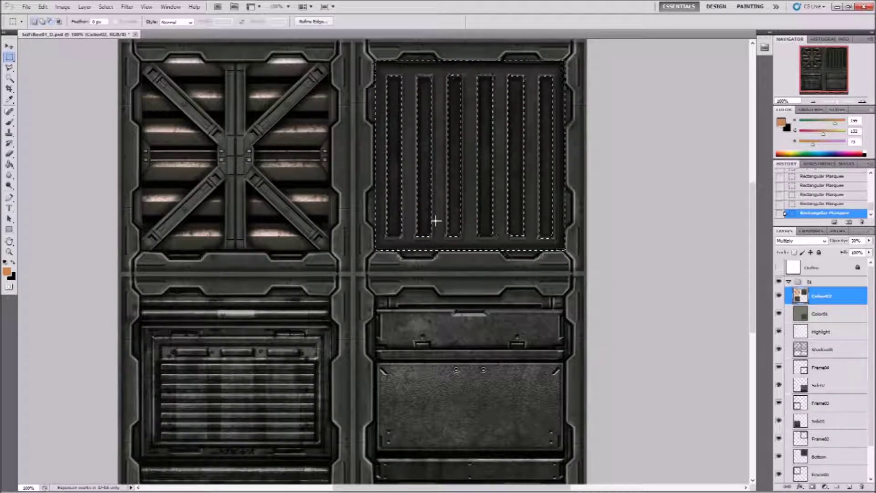
# Step: Fill the remaining ribbed panel selection with orange on Color02, deselect it, and save the document
pyautogui.press('g')
pyautogui.click(470, 92)
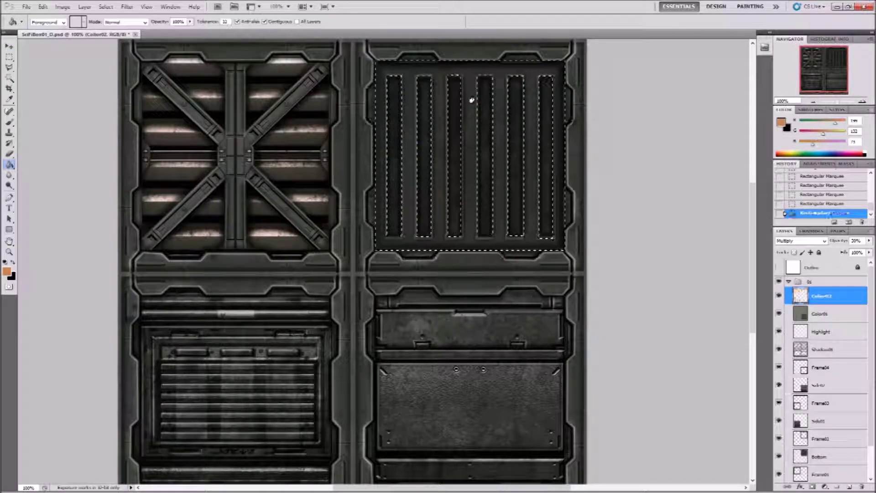
pyautogui.click(10, 58)
pyautogui.click(664, 131)
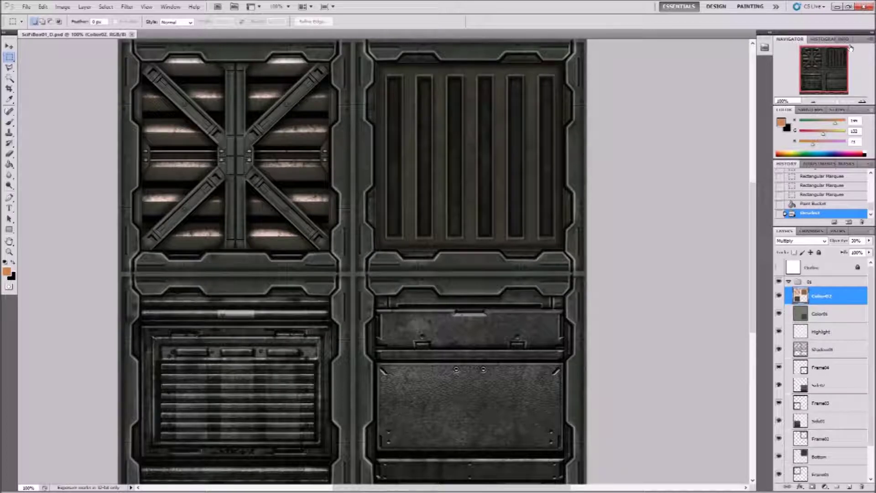
pyautogui.hotkey('ctrl', 's')
# Step: Select the louvred area of the lower-left panel with the Rectangular Marquee, fill it with orange on Color02, and deselect
pyautogui.moveTo(828, 76); pyautogui.dragTo(826, 79)
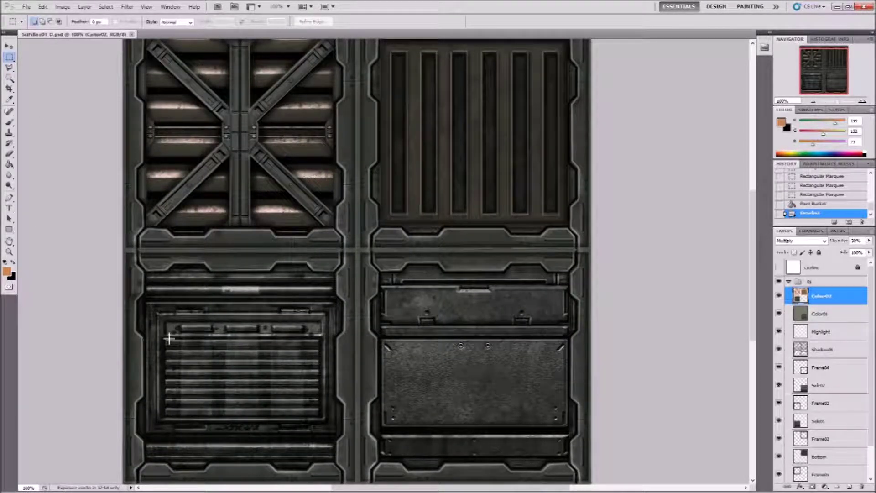
pyautogui.moveTo(168, 338); pyautogui.dragTo(321, 417)
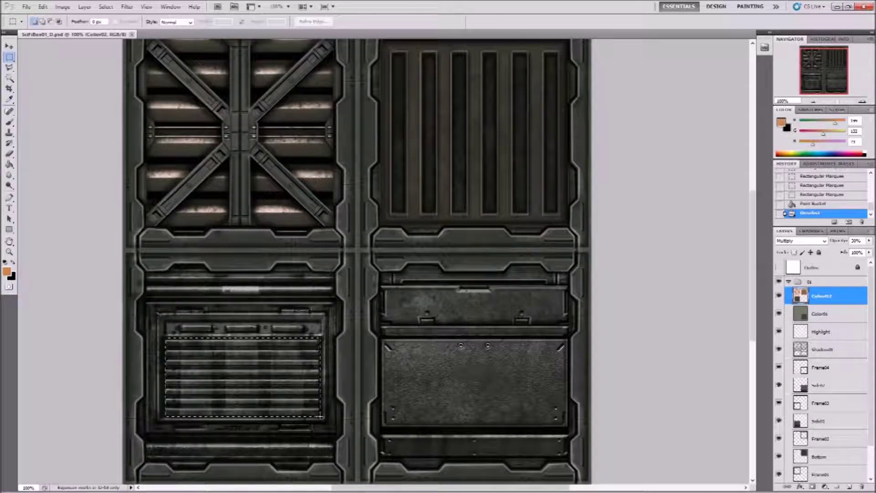
pyautogui.click(10, 164)
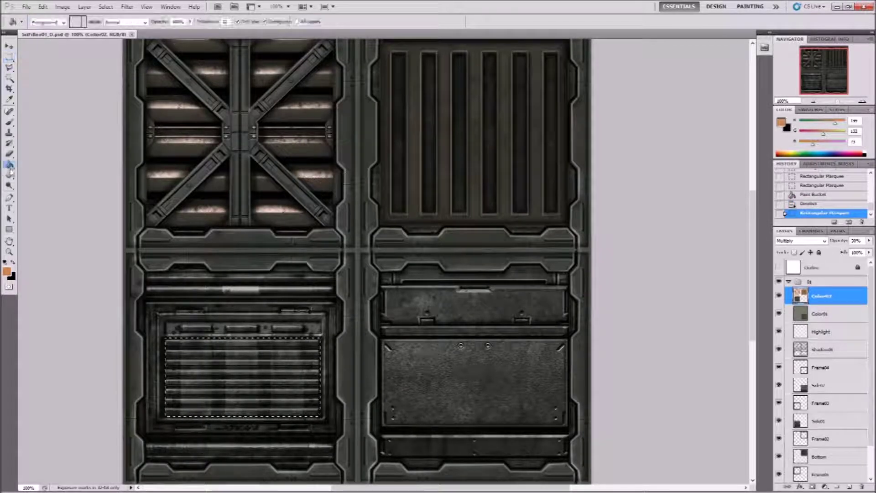
pyautogui.click(242, 378)
pyautogui.press('m')
pyautogui.hotkey('ctrl', 'd')
# Step: Select the long horizontal bar above the louvred panel, fill it with orange on Color02, and deselect
pyautogui.moveTo(157, 295); pyautogui.dragTo(143, 295)
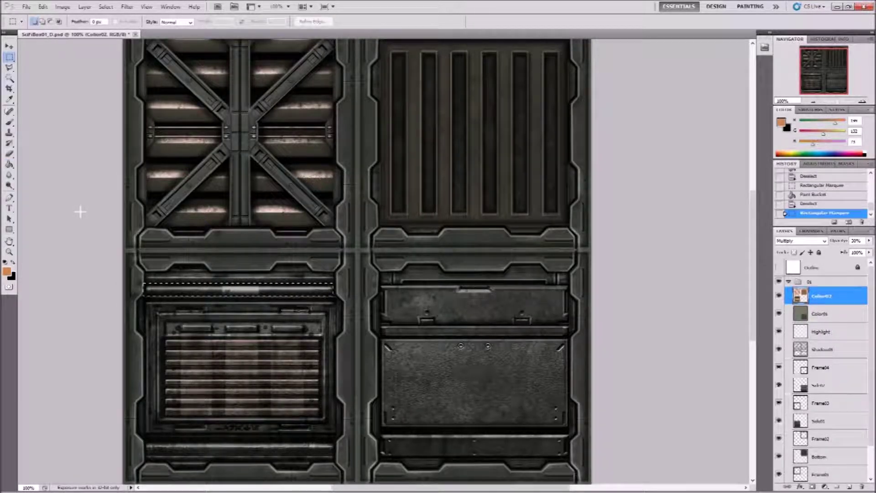
pyautogui.press('g')
pyautogui.click(255, 292)
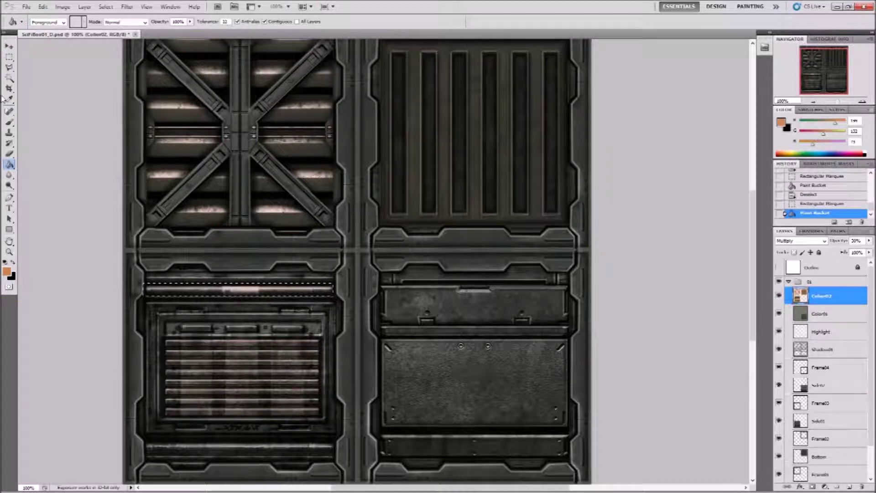
pyautogui.press('m')
pyautogui.hotkey('ctrl', 'd')
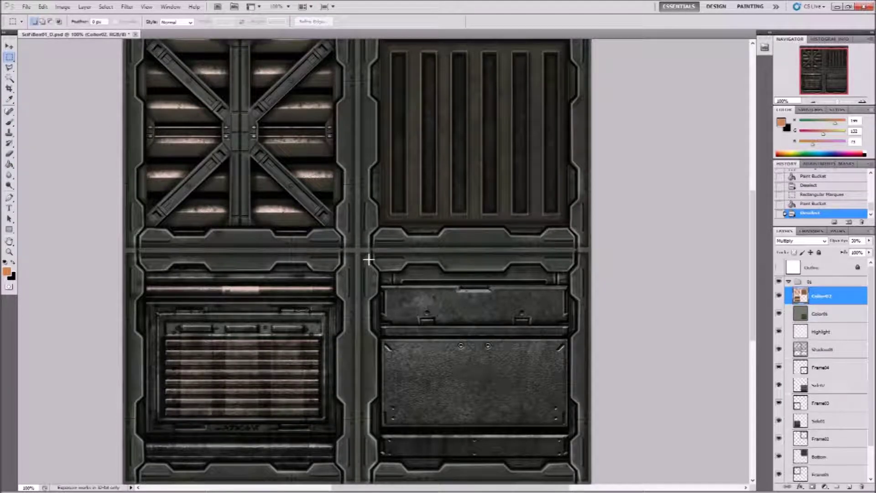
# Step: Select the three small raised bars above the louvres together with the Rectangular Marquee
pyautogui.click(862, 103)
pyautogui.click(862, 104)
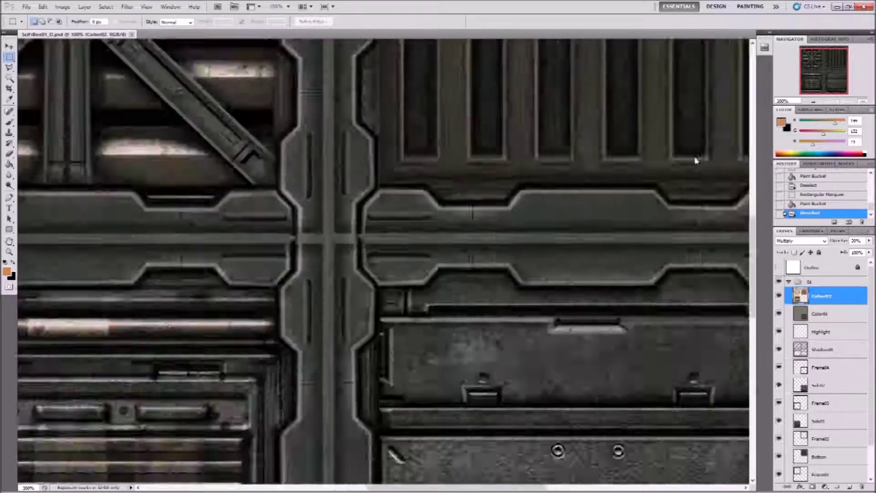
pyautogui.moveTo(354, 292); pyautogui.dragTo(606, 176)
pyautogui.moveTo(299, 263); pyautogui.dragTo(544, 181)
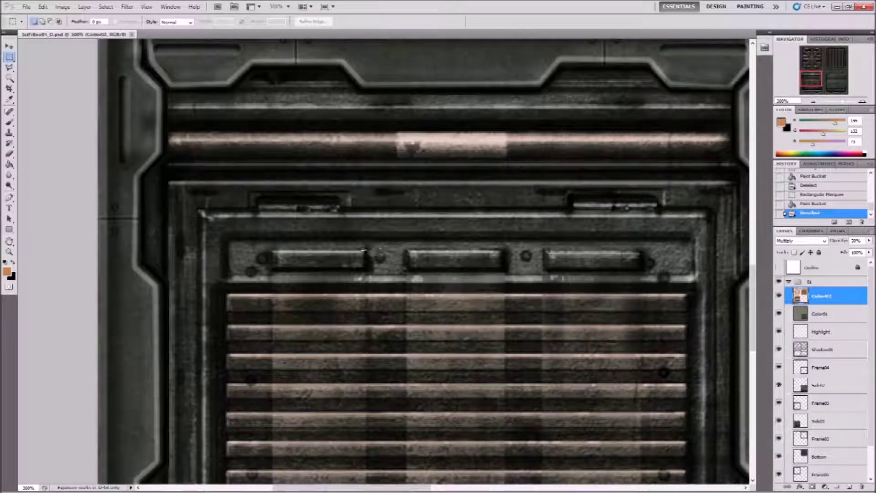
pyautogui.moveTo(268, 275); pyautogui.dragTo(274, 268)
pyautogui.moveTo(407, 249)
pyautogui.mouseDown()
pyautogui.moveTo(423, 263)
pyautogui.moveTo(505, 271)
pyautogui.moveTo(593, 262)
pyautogui.moveTo(645, 274)
pyautogui.mouseUp()
# Step: Fill the three selected small bars with orange on Color02, deselect them, and save the document
pyautogui.click(10, 165)
pyautogui.click(307, 259)
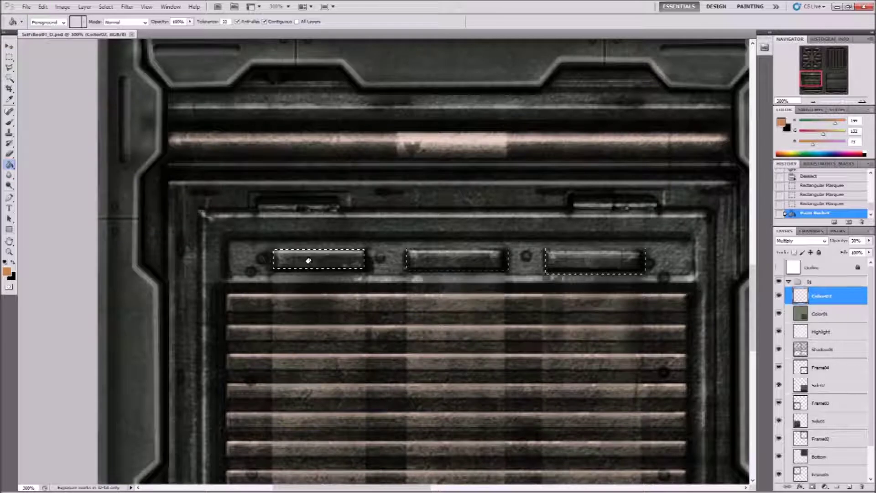
pyautogui.click(812, 102)
pyautogui.click(811, 102)
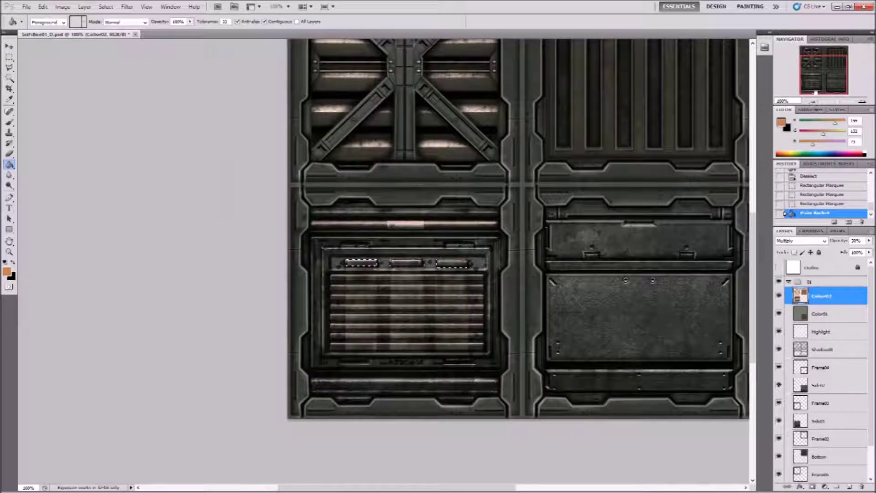
pyautogui.press('m')
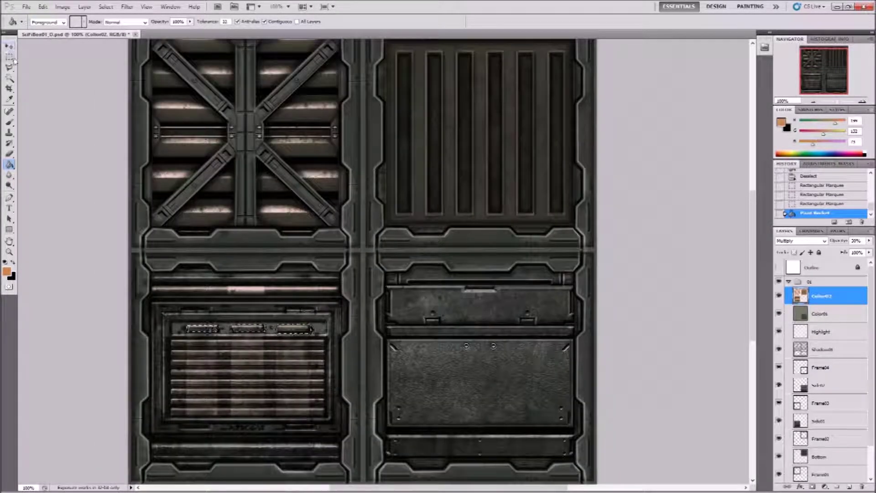
pyautogui.hotkey('ctrl', 'd')
pyautogui.click(27, 6)
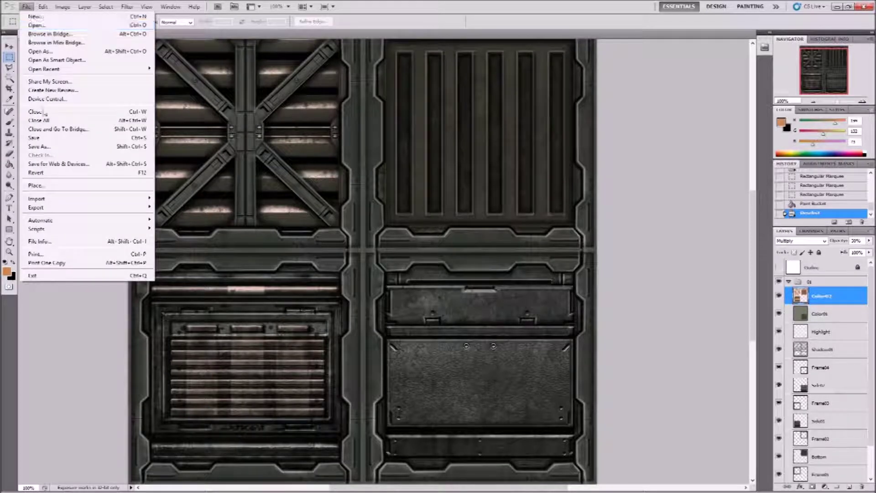
pyautogui.click(41, 136)
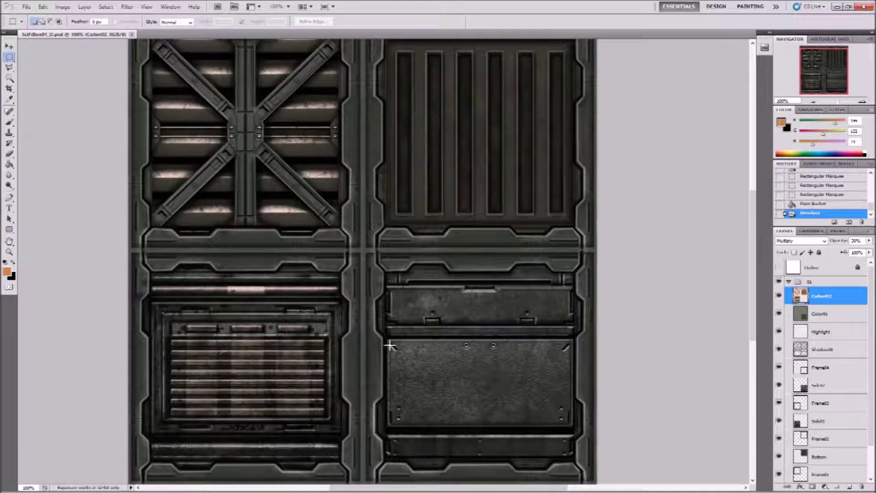
pyautogui.moveTo(550, 448); pyautogui.dragTo(387, 340)
pyautogui.hotkey('ctrl', 'd')
pyautogui.hotkey('ctrl', 'd')
# Step: Select the upper plate and the bottom strip of the lower-right panel together with the Rectangular Marquee
pyautogui.moveTo(387, 433); pyautogui.dragTo(573, 456)
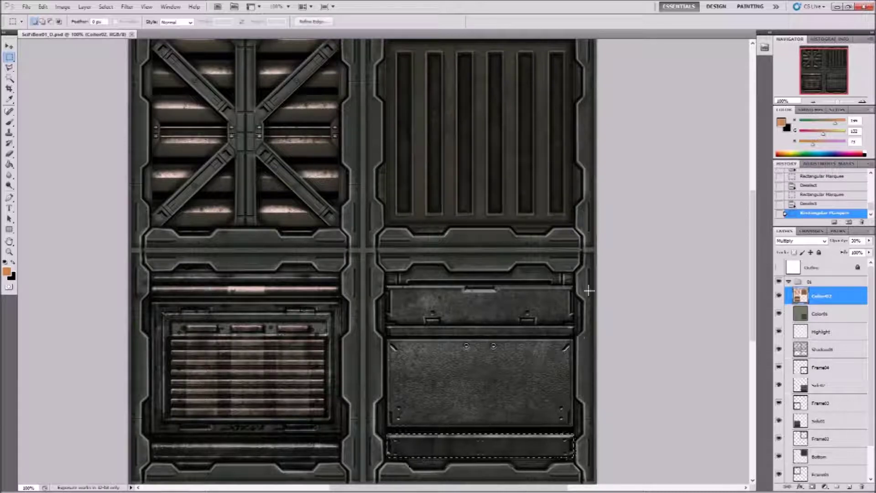
pyautogui.moveTo(575, 286); pyautogui.dragTo(387, 324)
pyautogui.moveTo(387, 435); pyautogui.dragTo(574, 457)
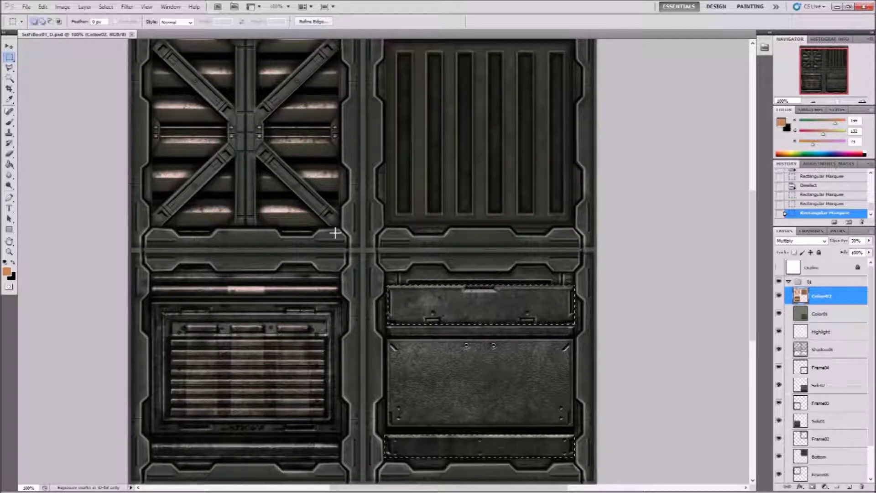
# Step: Fill the selected upper plate and bottom strip with orange on Color02, deselect them, and save the document
pyautogui.hotkey('ctrl', 'd')
pyautogui.click(9, 165)
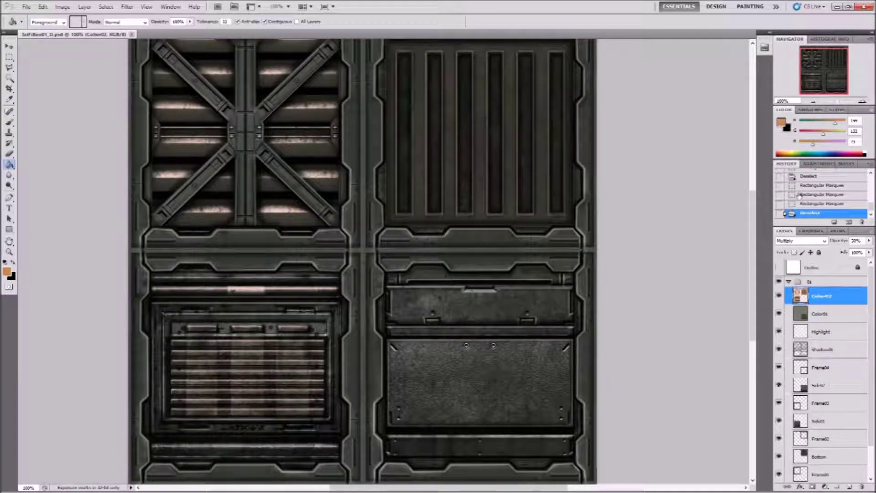
pyautogui.click(808, 203)
pyautogui.click(528, 307)
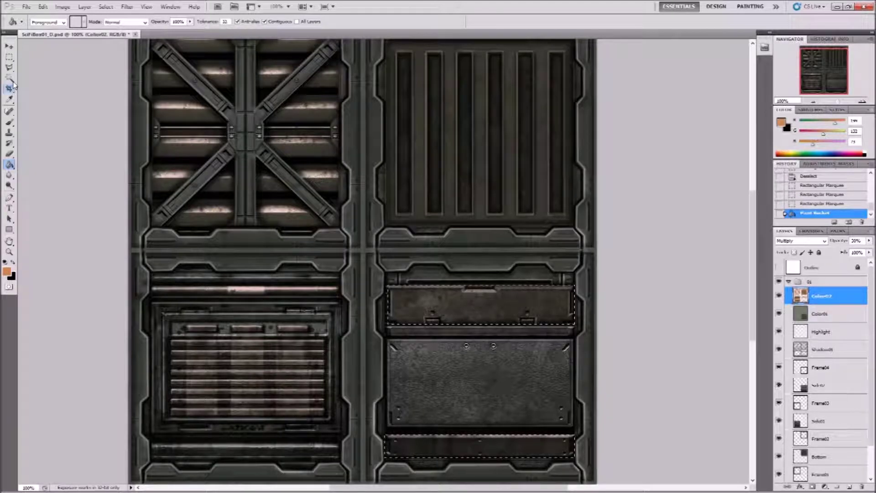
pyautogui.click(11, 58)
pyautogui.hotkey('ctrl', 'd')
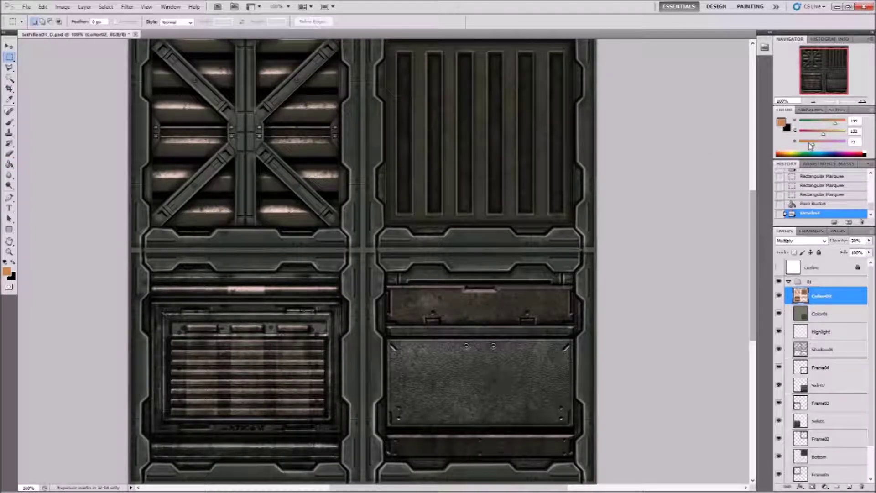
pyautogui.click(812, 102)
pyautogui.click(812, 102)
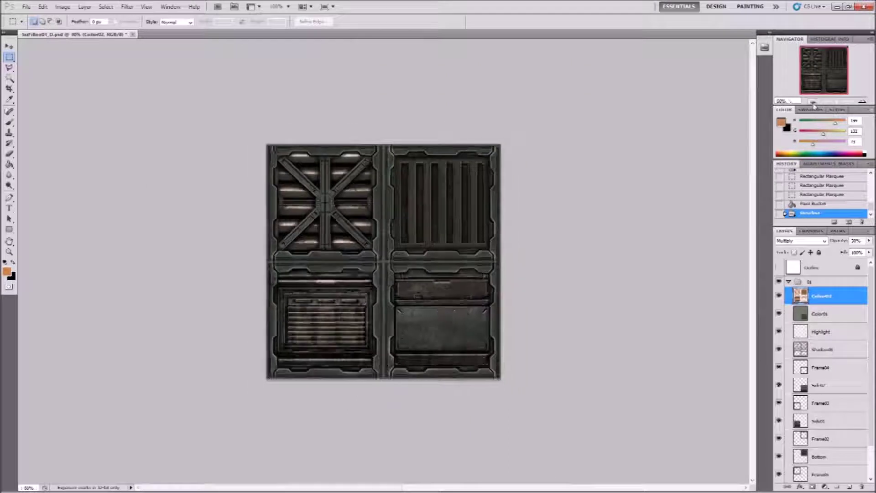
pyautogui.click(863, 102)
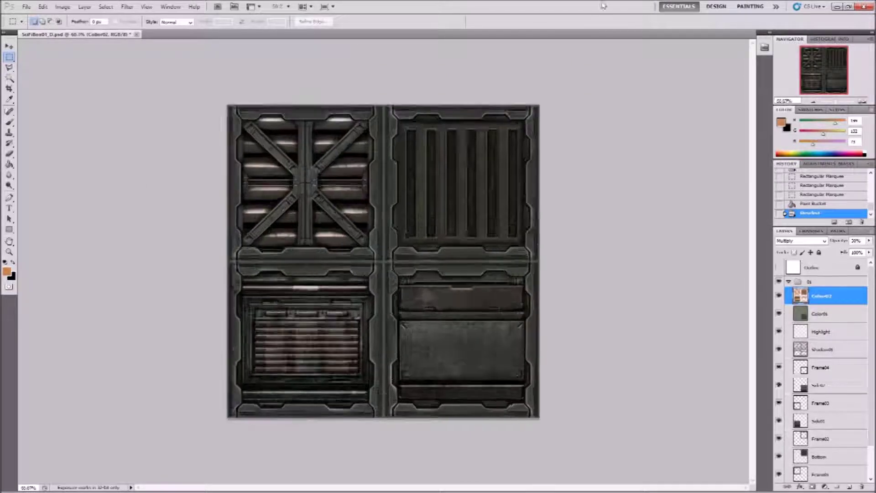
pyautogui.click(26, 7)
pyautogui.click(36, 138)
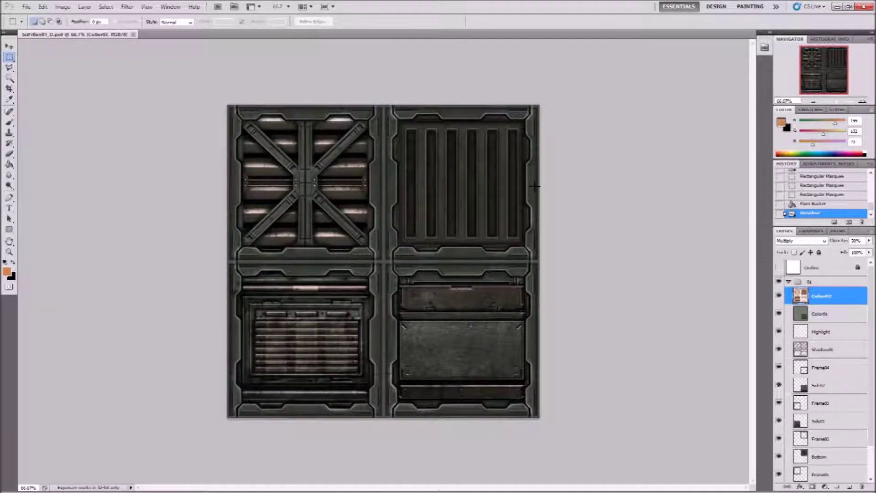
# Step: Check the reference crate picture, then create a new layer above Color02 named Design
pyautogui.click(378, 484)
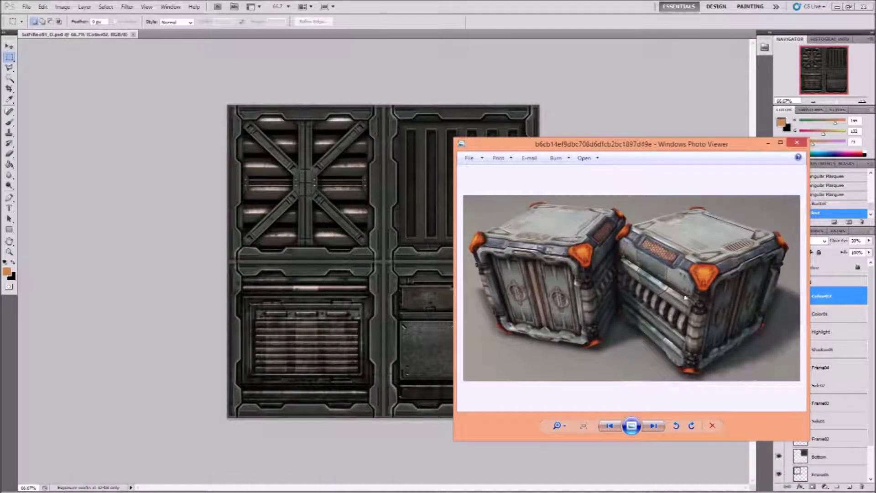
pyautogui.click(428, 6)
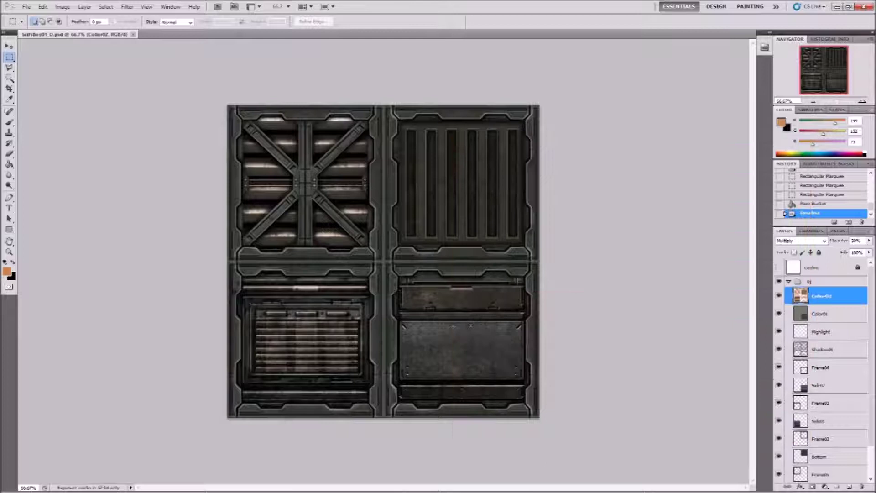
pyautogui.click(863, 102)
pyautogui.click(863, 102)
pyautogui.moveTo(830, 72); pyautogui.dragTo(844, 85)
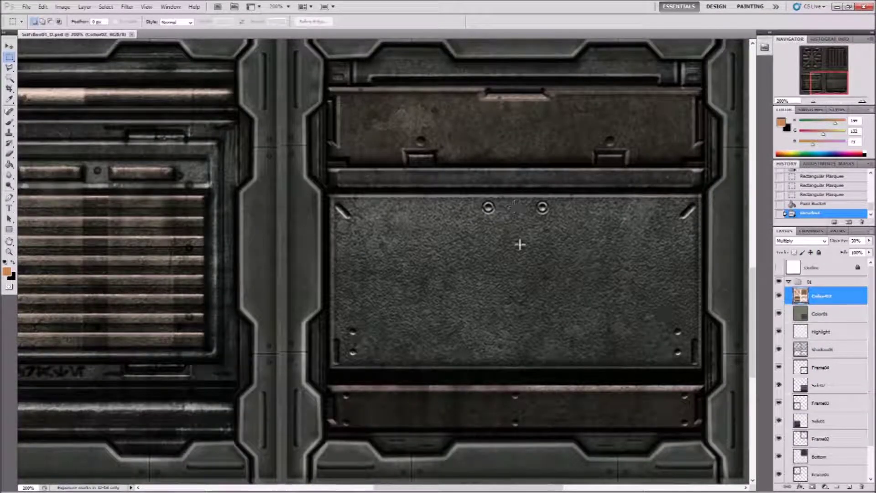
pyautogui.click(28, 7)
pyautogui.click(573, 3)
pyautogui.click(849, 488)
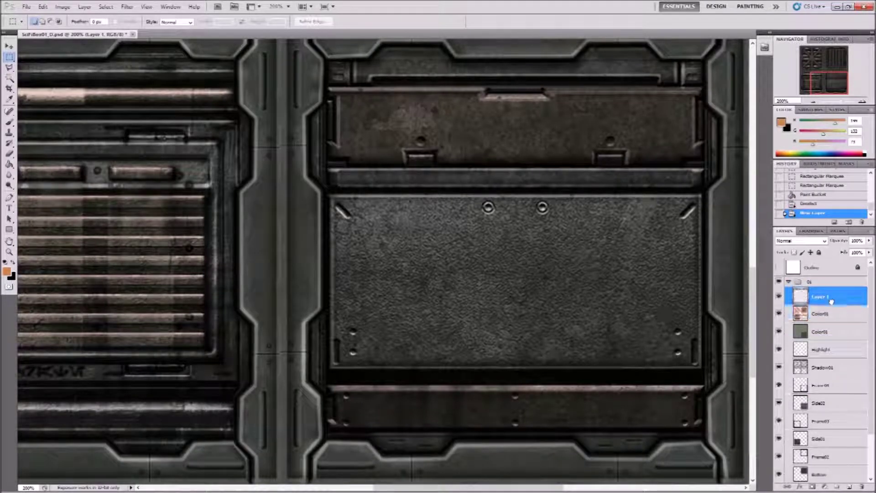
pyautogui.write('gn')
pyautogui.press('Return')
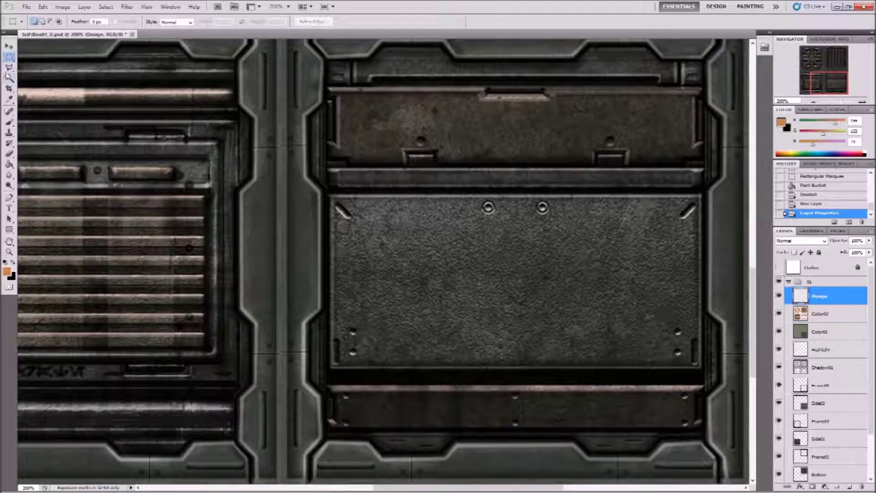
# Step: Set the foreground colour to white (255, 255, 255)
pyautogui.click(7, 273)
pyautogui.click(326, 125)
pyautogui.click(528, 121)
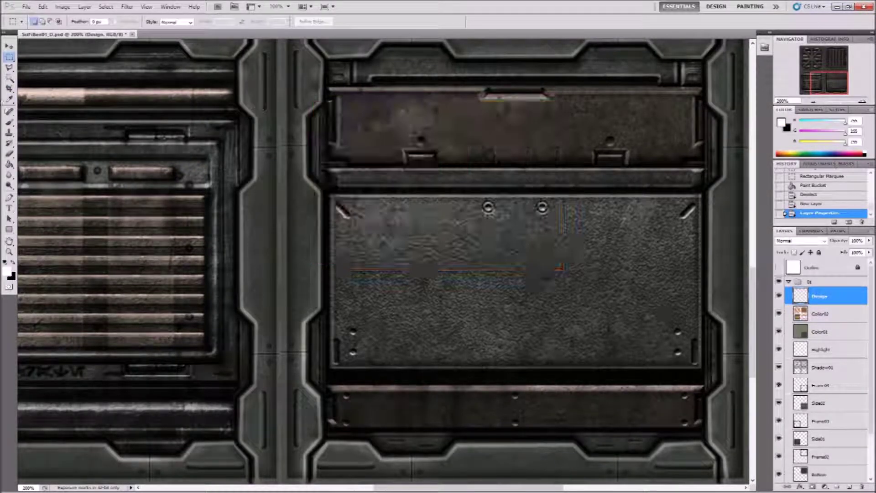
# Step: Add the text "3DMA" in Arial on the lower part of the large plate in the lower-right panel
pyautogui.click(10, 209)
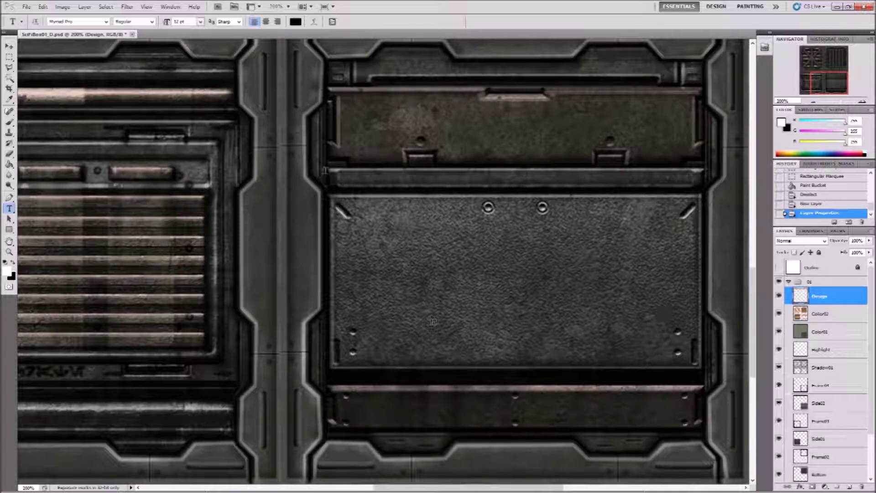
pyautogui.click(106, 21)
pyautogui.moveTo(195, 221); pyautogui.dragTo(195, 41)
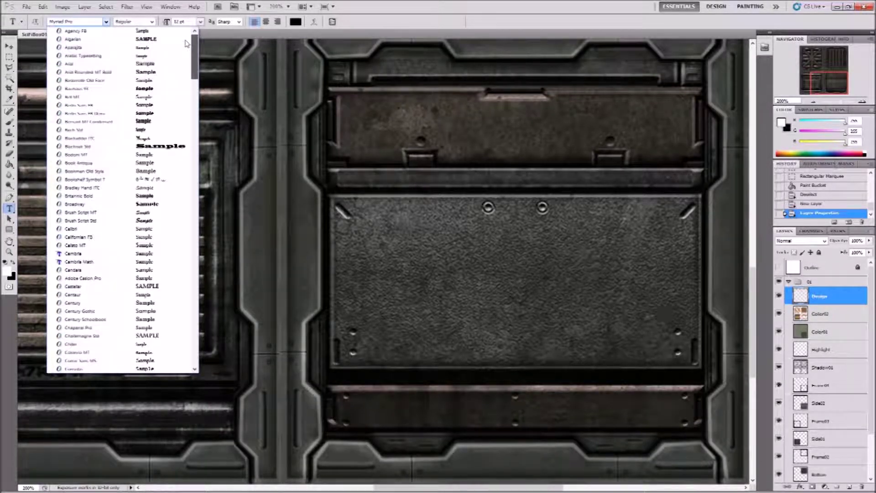
pyautogui.click(71, 65)
pyautogui.click(381, 488)
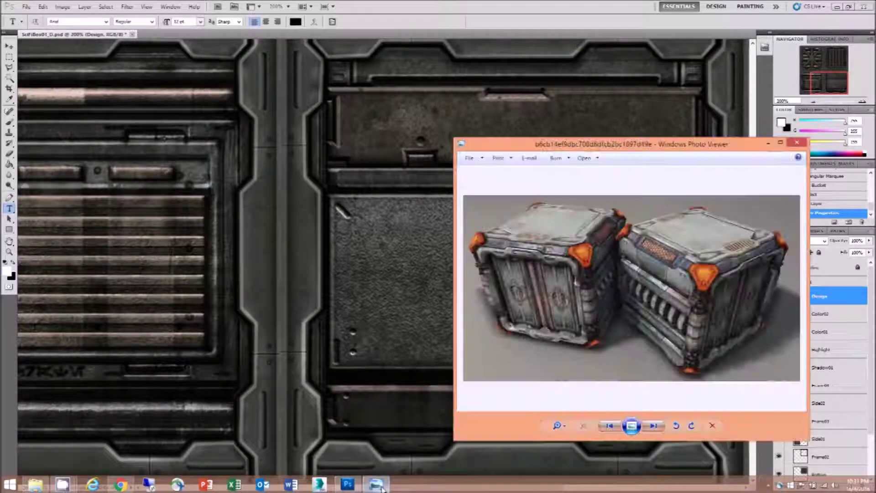
pyautogui.click(382, 487)
pyautogui.click(427, 322)
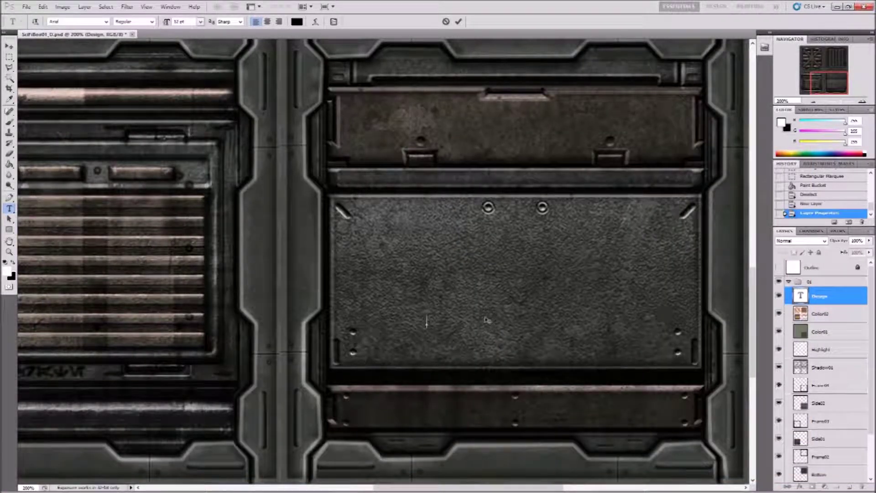
pyautogui.write('3DMA')
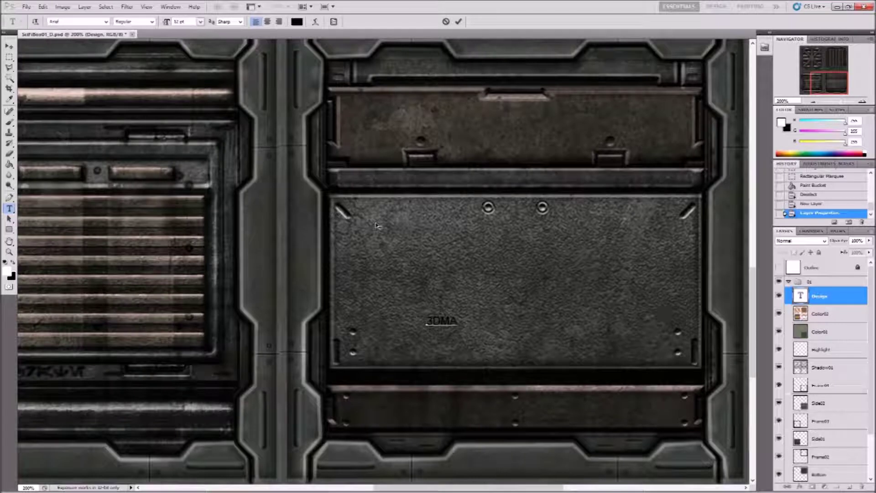
pyautogui.click(9, 46)
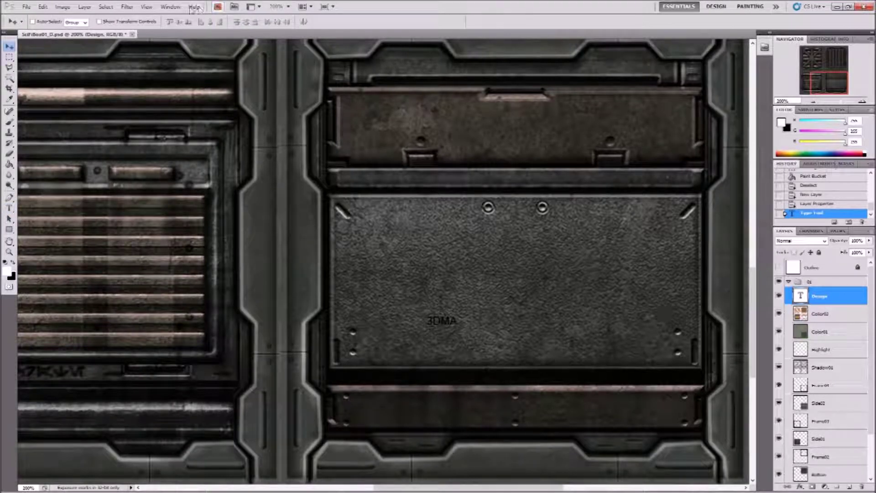
# Step: Set the 3DMA text colour to white (255, 255, 255)
pyautogui.click(170, 6)
pyautogui.click(194, 103)
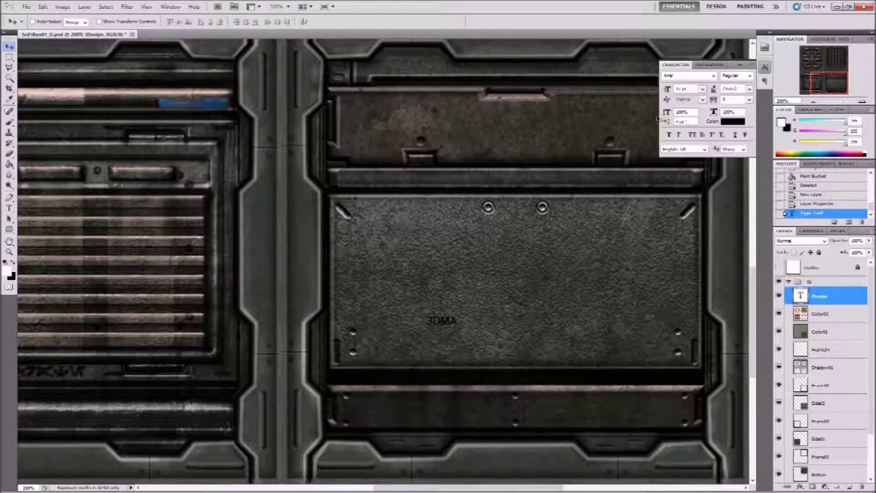
pyautogui.click(733, 121)
pyautogui.click(320, 127)
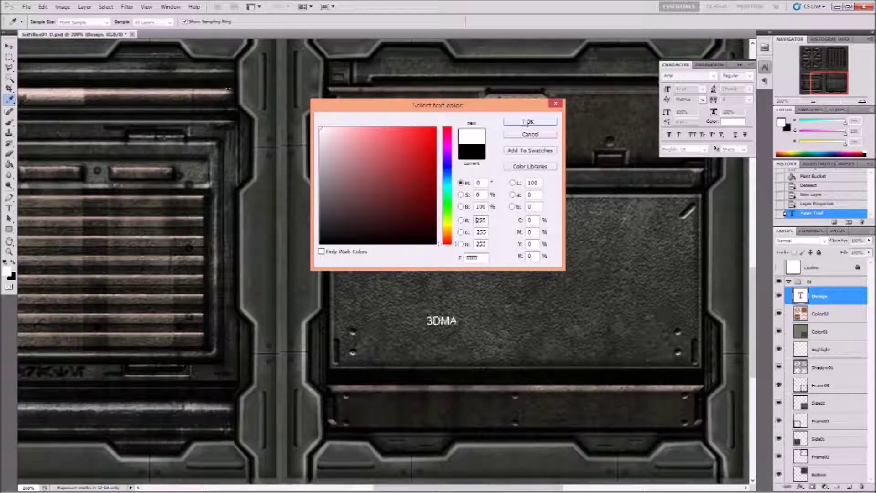
pyautogui.click(529, 121)
# Step: Make the 3DMA text 72 pt and bold, and position it in the lower-right area of the large plate
pyautogui.click(703, 90)
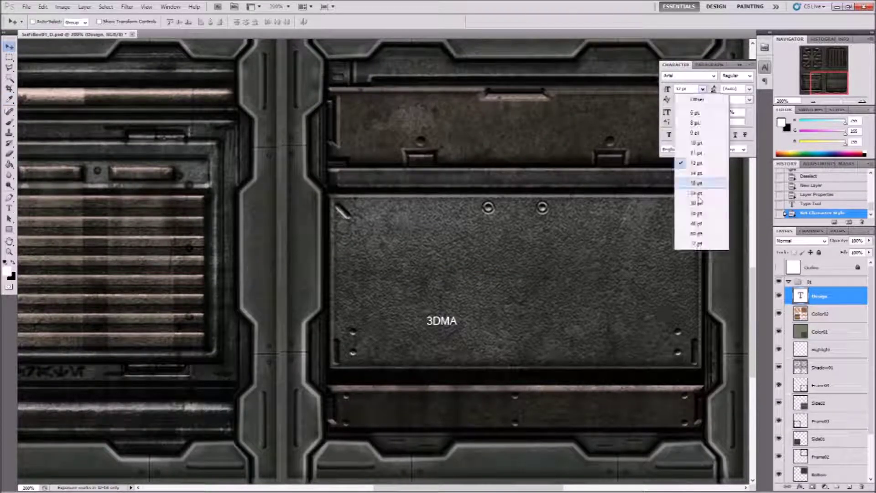
pyautogui.click(698, 238)
pyautogui.moveTo(590, 329); pyautogui.dragTo(620, 340)
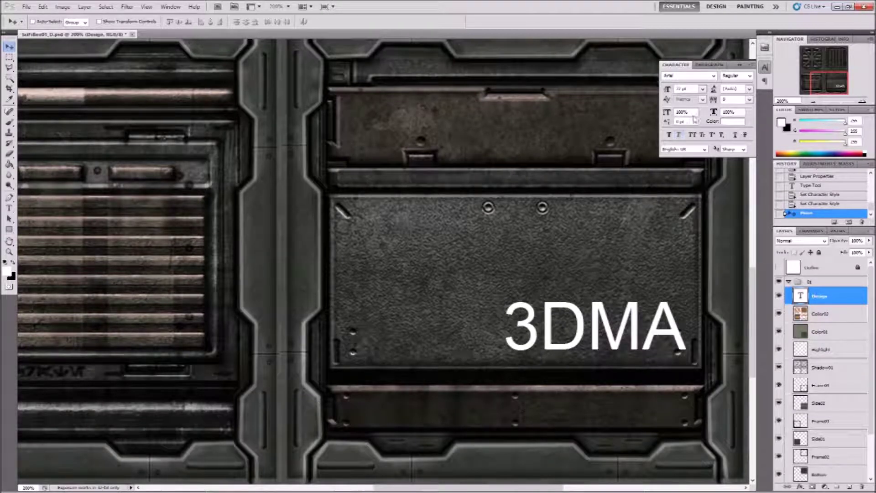
pyautogui.click(669, 135)
pyautogui.moveTo(598, 276); pyautogui.dragTo(585, 280)
pyautogui.moveTo(561, 303); pyautogui.dragTo(545, 313)
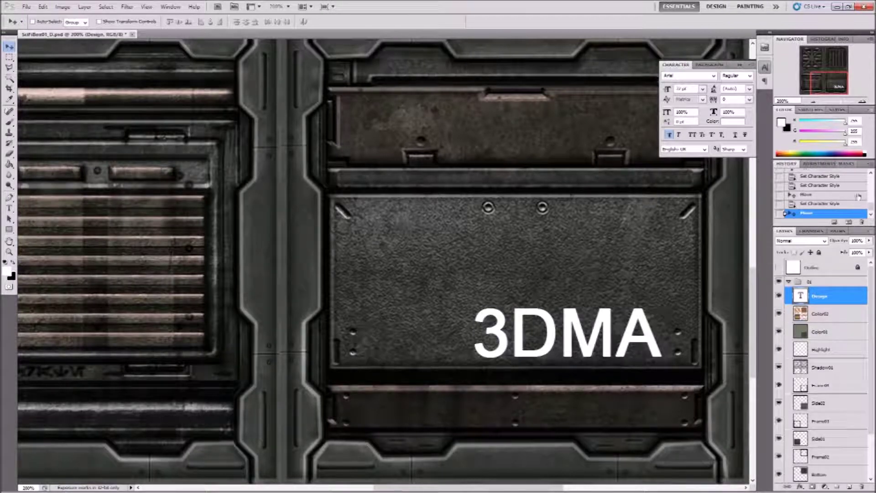
pyautogui.click(746, 70)
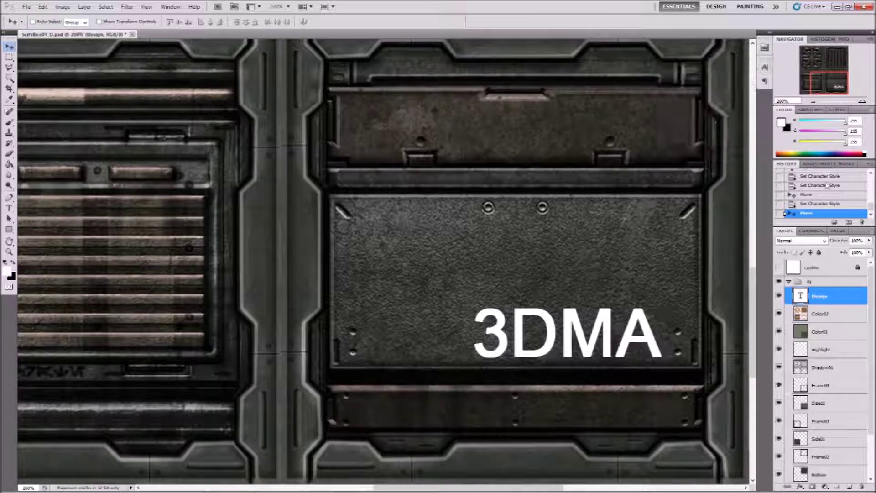
# Step: Rasterize the Design text layer and set its blend mode to Soft Light
pyautogui.rightClick(824, 297)
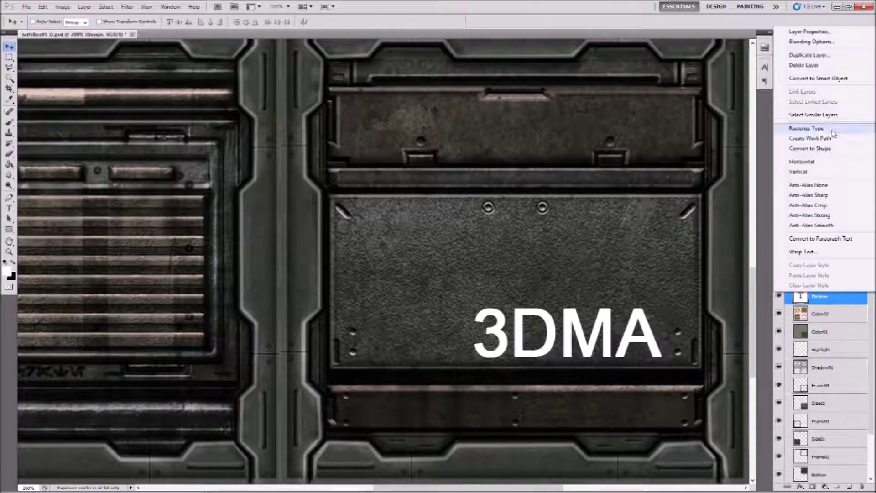
pyautogui.click(807, 128)
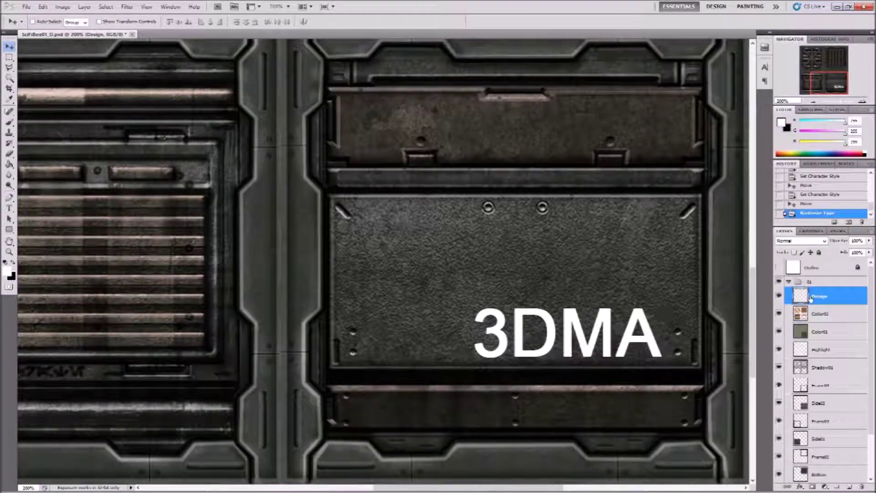
pyautogui.click(814, 243)
pyautogui.click(784, 366)
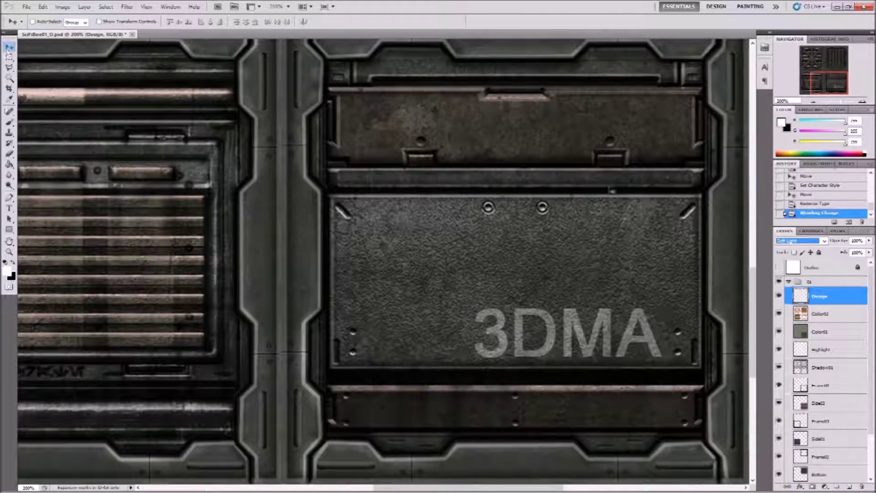
# Step: Wear down the edges and parts of the 3DMA letters with soft Eraser dabs on the Design layer
pyautogui.click(813, 103)
pyautogui.click(814, 102)
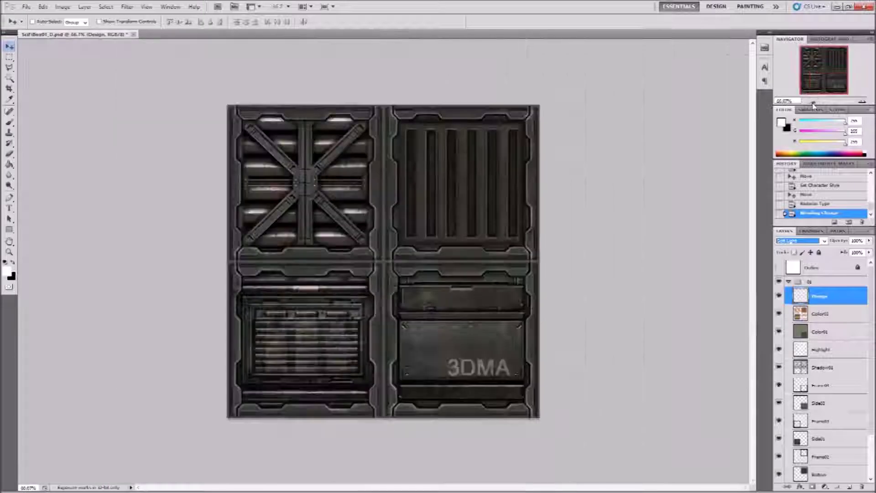
pyautogui.click(862, 102)
pyautogui.click(862, 101)
pyautogui.moveTo(829, 69); pyautogui.dragTo(836, 82)
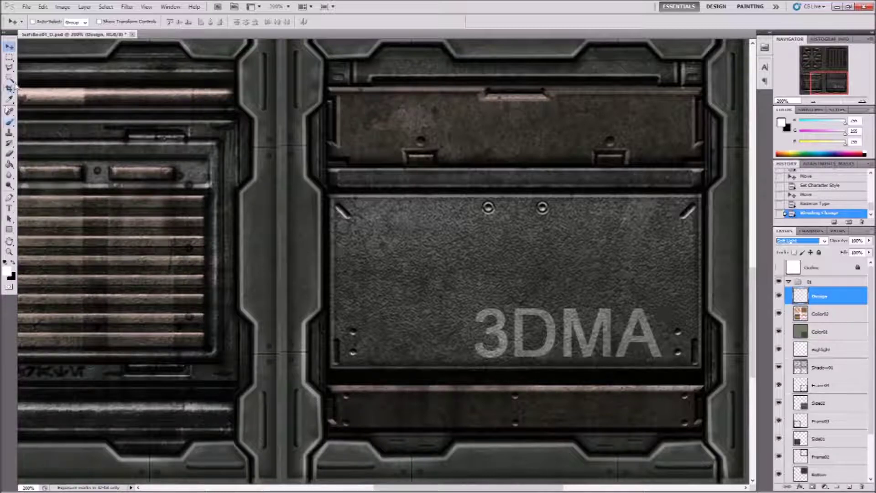
pyautogui.click(14, 145)
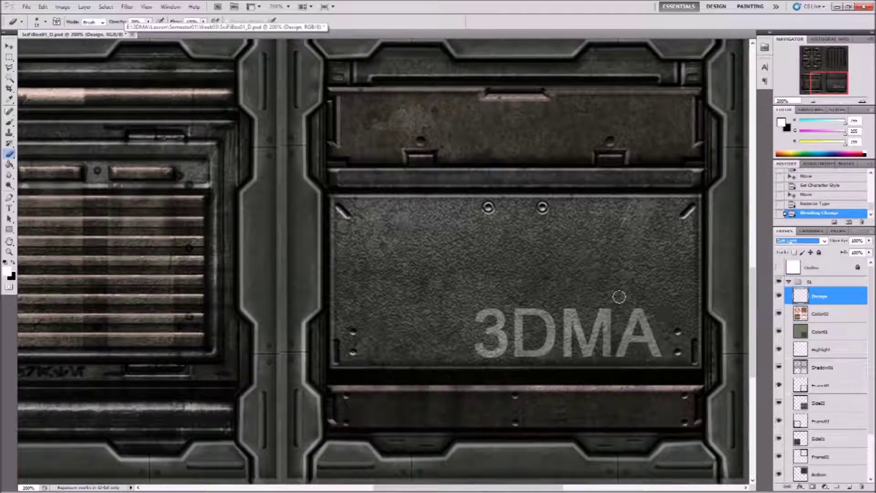
pyautogui.moveTo(619, 297); pyautogui.dragTo(620, 301)
pyautogui.click(634, 304)
pyautogui.click(569, 306)
pyautogui.click(526, 306)
pyautogui.click(493, 307)
pyautogui.press(']')
pyautogui.press('2')
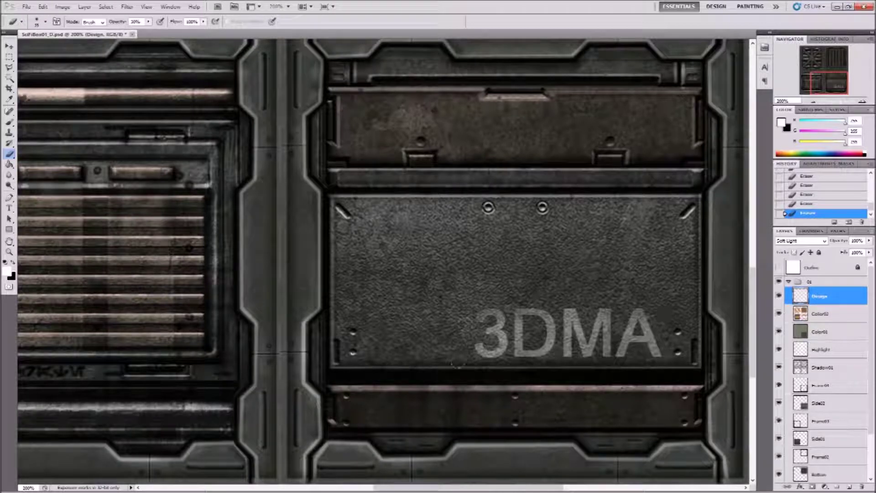
pyautogui.click(510, 323)
pyautogui.click(510, 337)
pyautogui.click(589, 342)
pyautogui.click(544, 350)
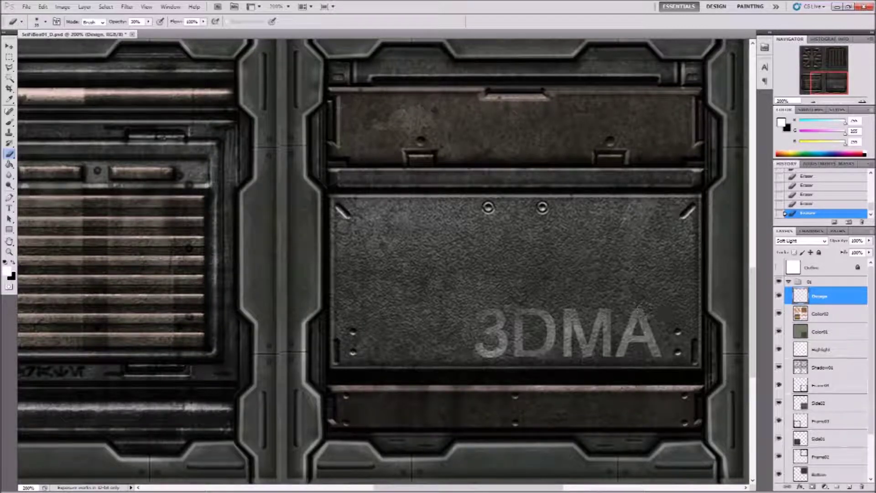
pyautogui.click(611, 360)
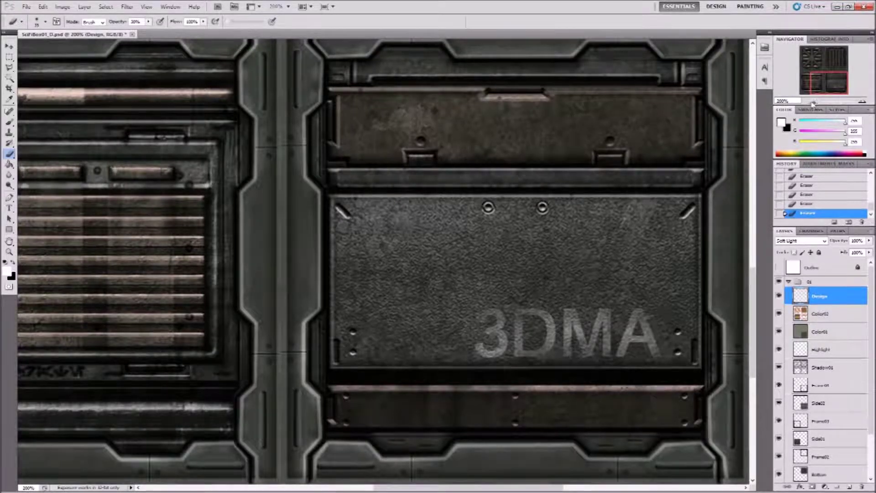
# Step: Check the worn 3DMA lettering against the whole texture and save the document
pyautogui.click(813, 102)
pyautogui.click(813, 103)
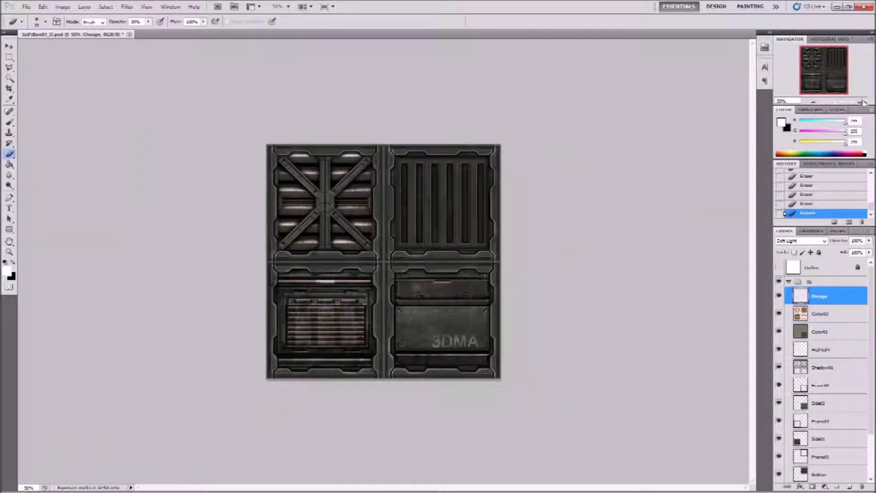
pyautogui.click(863, 102)
pyautogui.click(863, 103)
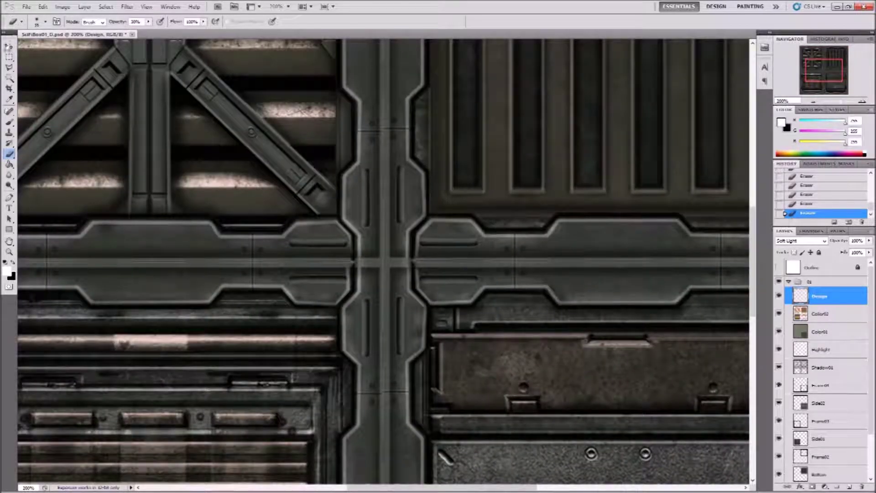
pyautogui.press('v')
pyautogui.moveTo(830, 76); pyautogui.dragTo(843, 100)
pyautogui.hotkey('ctrl', 's')
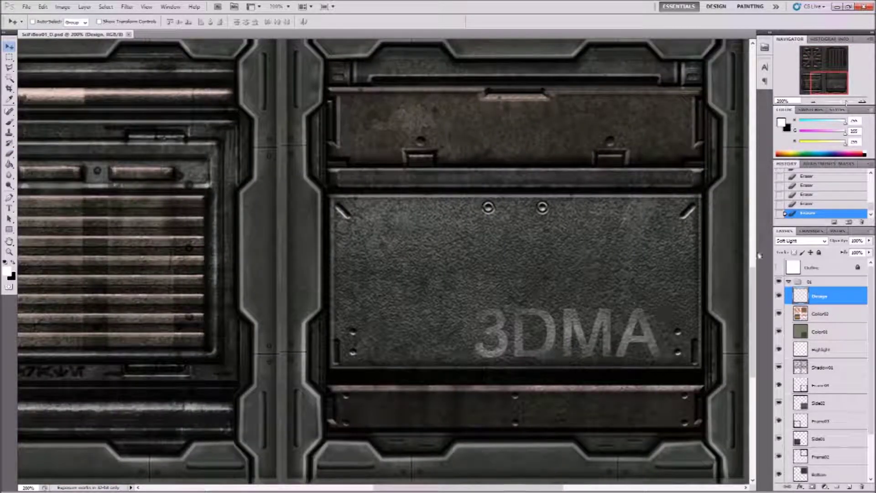
# Step: Select a narrow vertical strip along the large plate's left side with the Polygonal Lasso, fill it with white on Design, and deselect
pyautogui.click(9, 68)
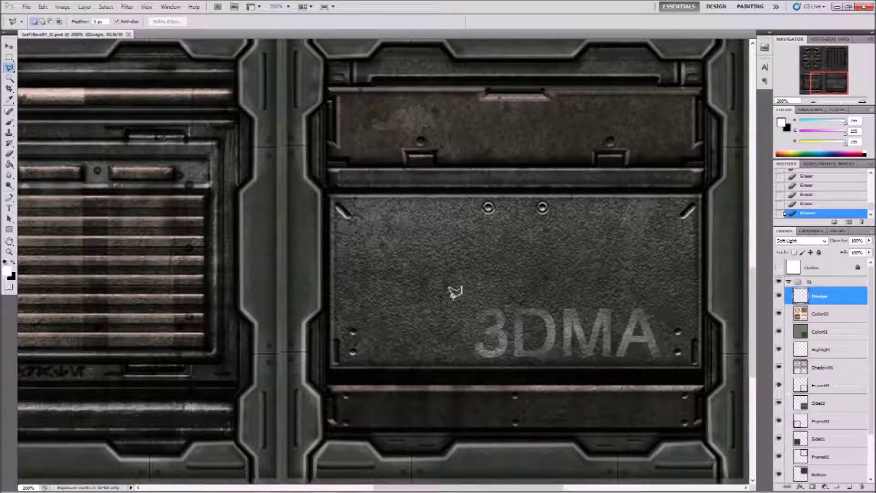
pyautogui.click(355, 237)
pyautogui.click(361, 234)
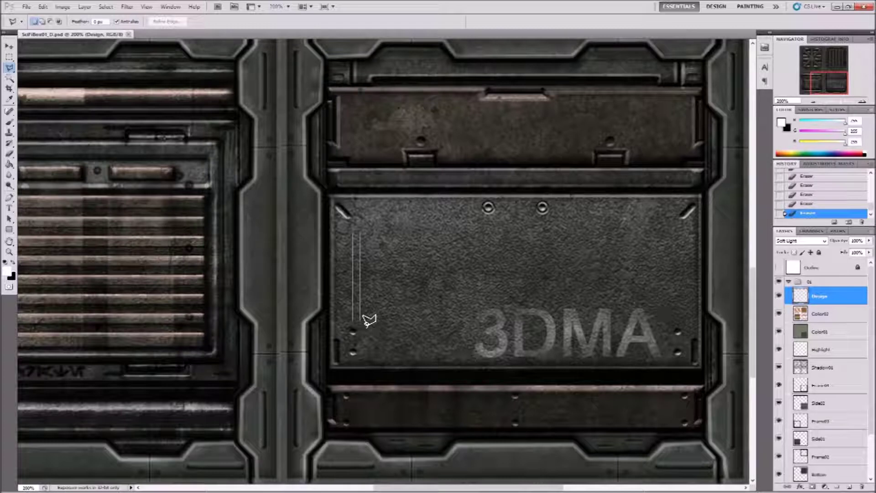
pyautogui.click(359, 320)
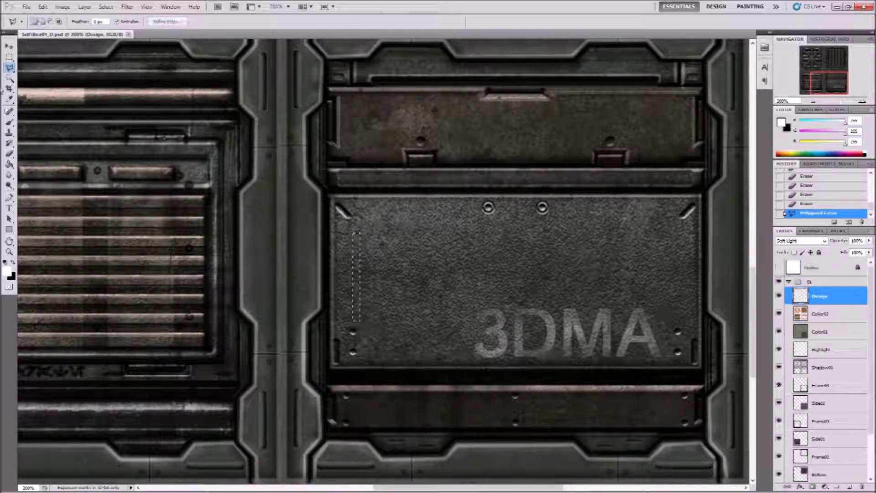
pyautogui.press('g')
pyautogui.click(360, 255)
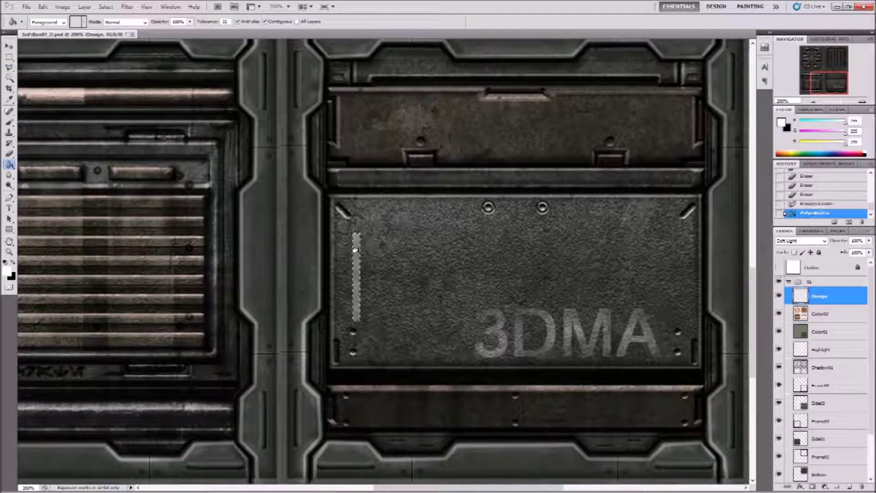
pyautogui.click(10, 58)
pyautogui.click(442, 221)
# Step: Partly erase the vertical stripe on the large plate with the Eraser so it looks faded and worn
pyautogui.click(9, 154)
pyautogui.click(356, 238)
pyautogui.click(357, 312)
pyautogui.click(356, 319)
pyautogui.click(357, 273)
pyautogui.click(360, 288)
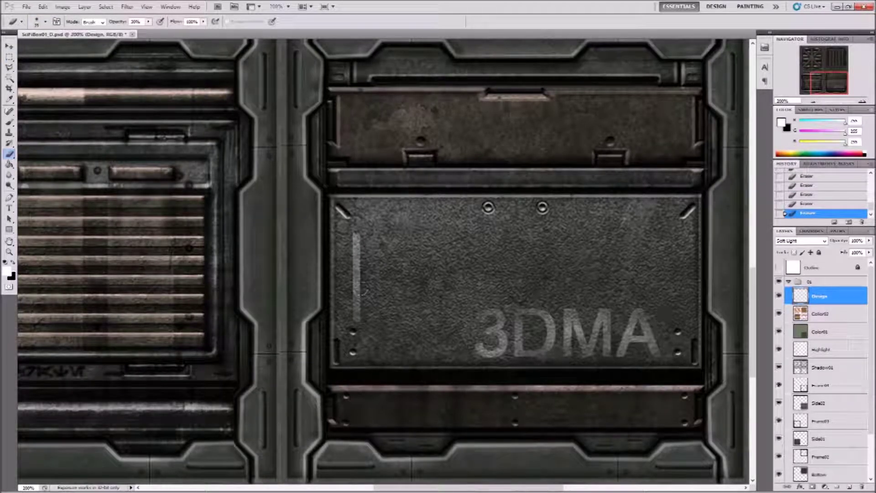
pyautogui.moveTo(360, 260); pyautogui.dragTo(358, 306)
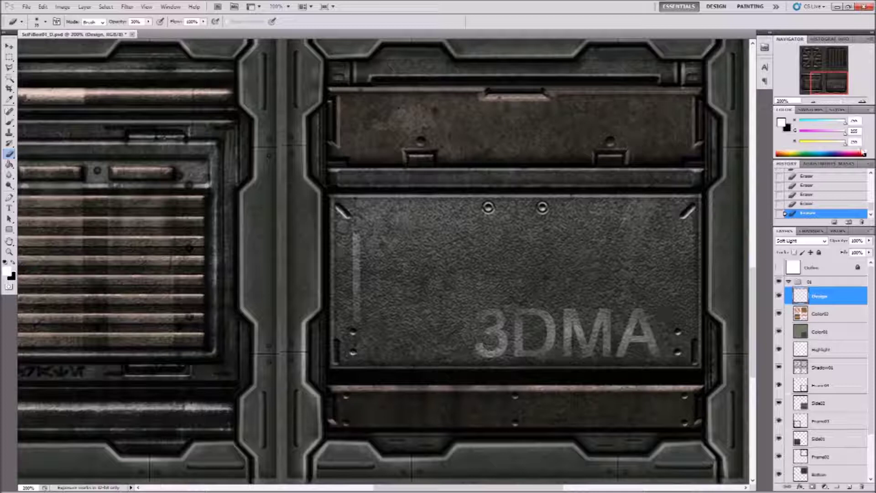
# Step: Select a long thin horizontal strip below the large plate's two upper rings, fill it with white on Design, and deselect
pyautogui.click(10, 67)
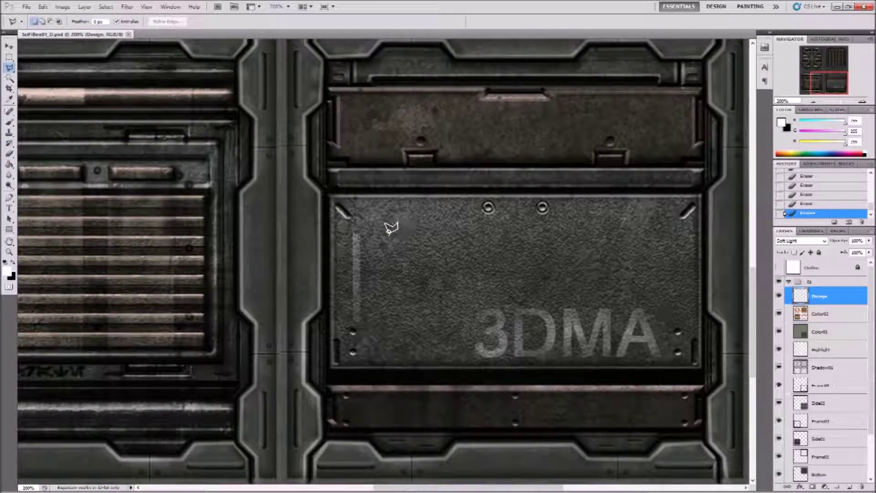
pyautogui.click(676, 224)
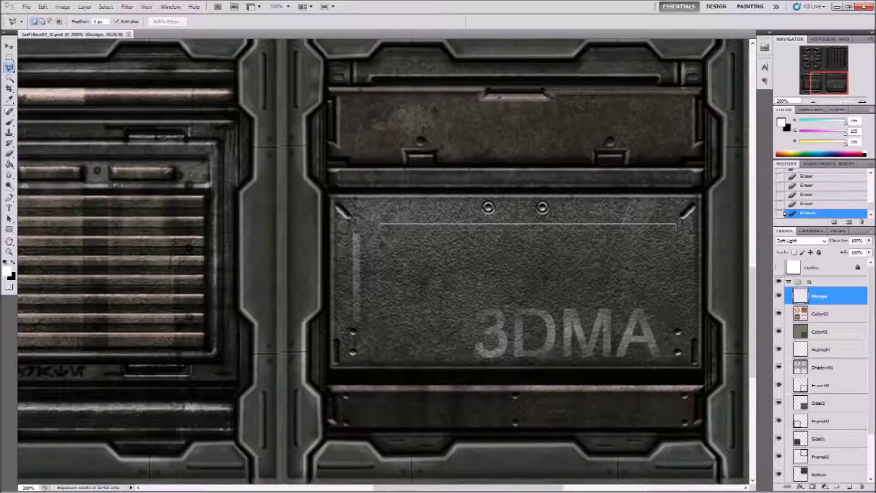
pyautogui.click(380, 224)
pyautogui.click(380, 232)
pyautogui.doubleClick(676, 232)
pyautogui.press('g')
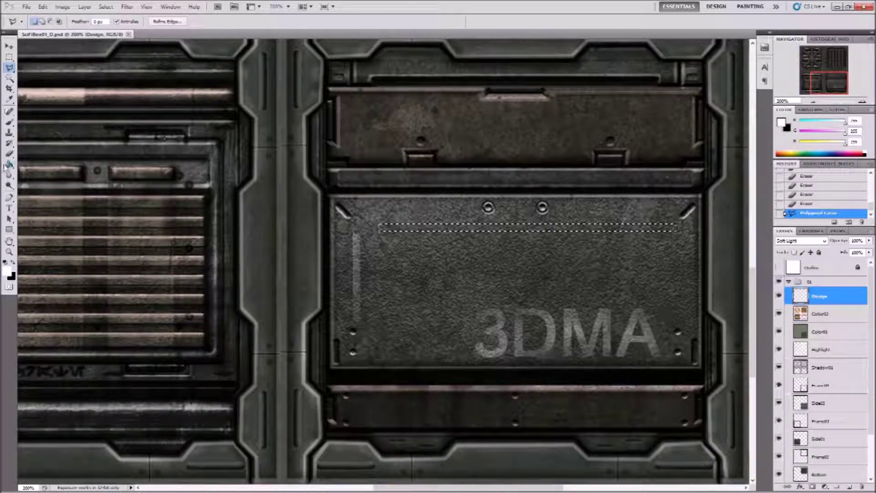
pyautogui.click(448, 226)
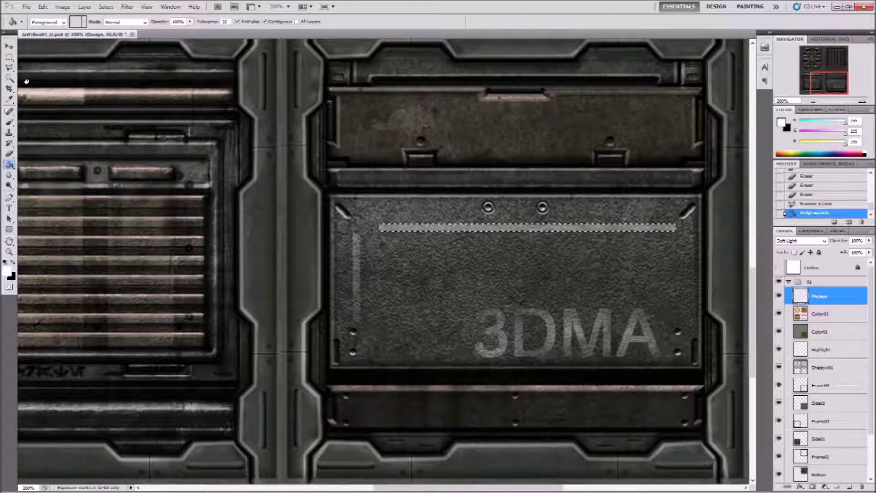
pyautogui.click(10, 57)
pyautogui.hotkey('ctrl', 'd')
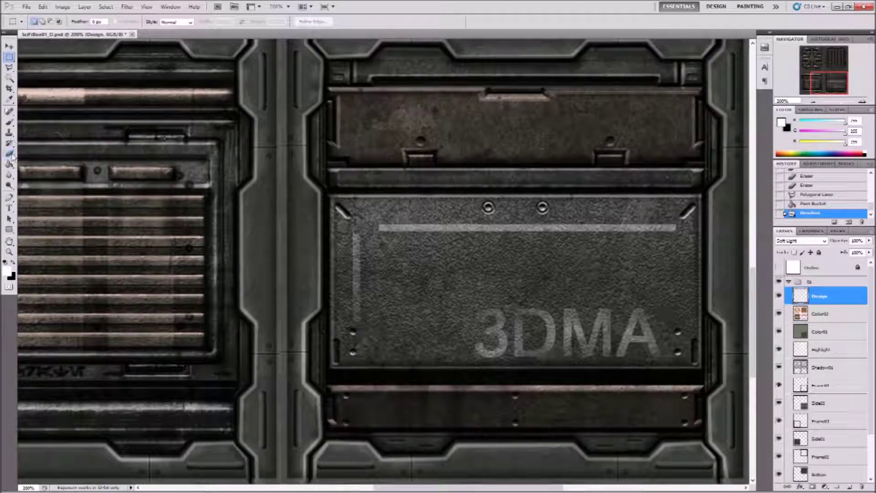
# Step: Fade the ends and middle of the horizontal stripe with the Eraser, and save the document
pyautogui.click(11, 155)
pyautogui.click(377, 227)
pyautogui.click(393, 227)
pyautogui.moveTo(538, 226); pyautogui.dragTo(407, 227)
pyautogui.moveTo(407, 227); pyautogui.dragTo(485, 226)
pyautogui.moveTo(674, 226); pyautogui.dragTo(653, 227)
pyautogui.moveTo(658, 227); pyautogui.dragTo(609, 227)
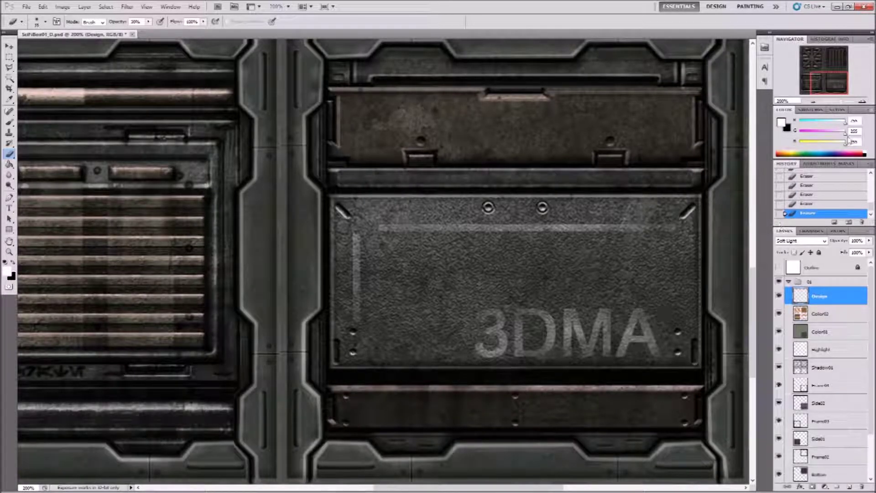
pyautogui.click(813, 102)
pyautogui.click(813, 102)
pyautogui.click(813, 102)
pyautogui.hotkey('ctrl', 's')
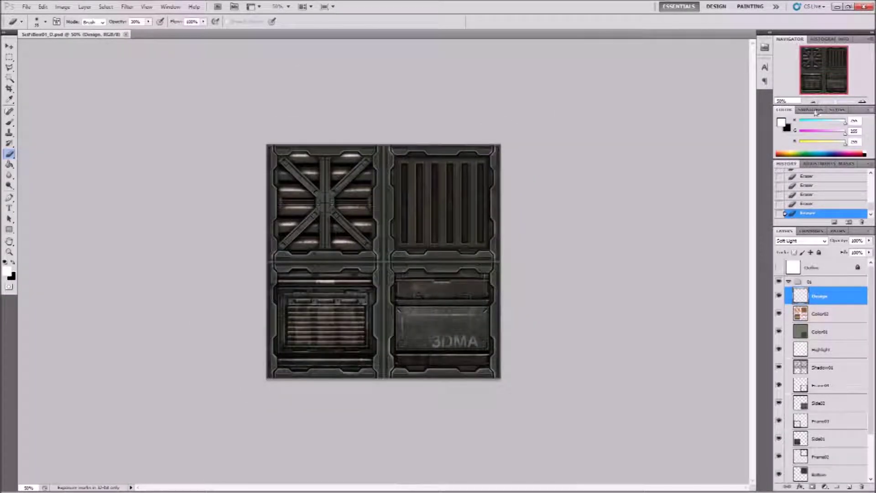
pyautogui.click(862, 103)
pyautogui.click(861, 102)
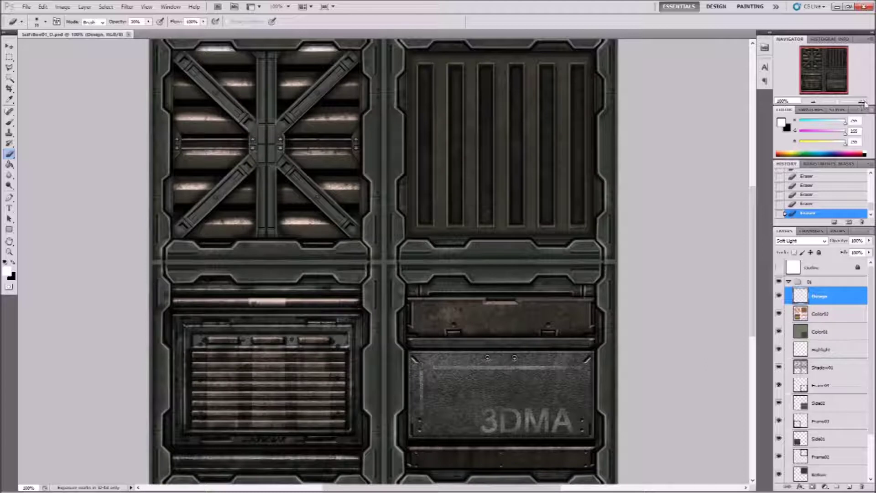
pyautogui.click(9, 46)
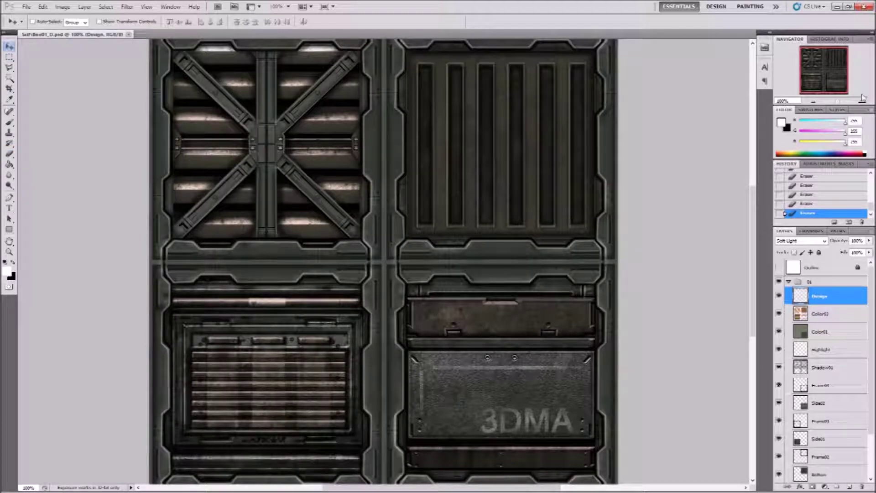
pyautogui.click(812, 101)
pyautogui.click(812, 101)
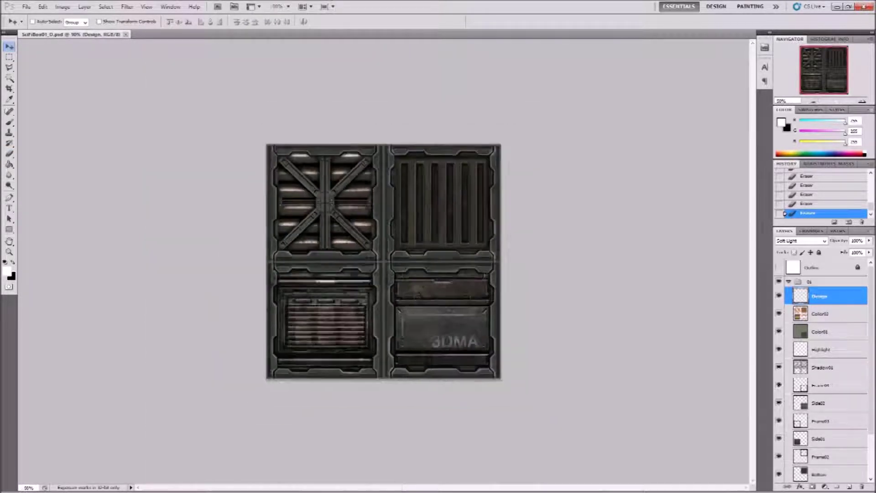
pyautogui.click(864, 102)
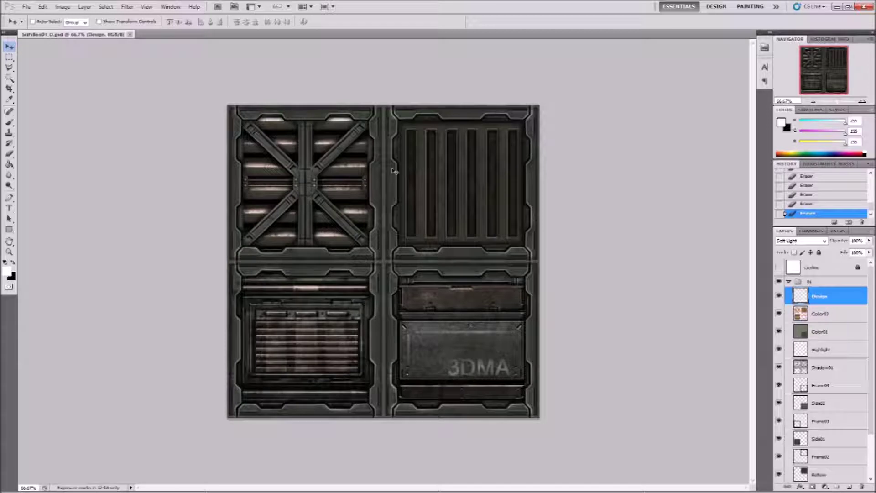
# Step: Save a Targa copy of the texture as SciFiBox01_D.tga in the Week03 folder, replacing the existing file
pyautogui.hotkey('ctrl', 'shift', 's')
pyautogui.click(422, 242)
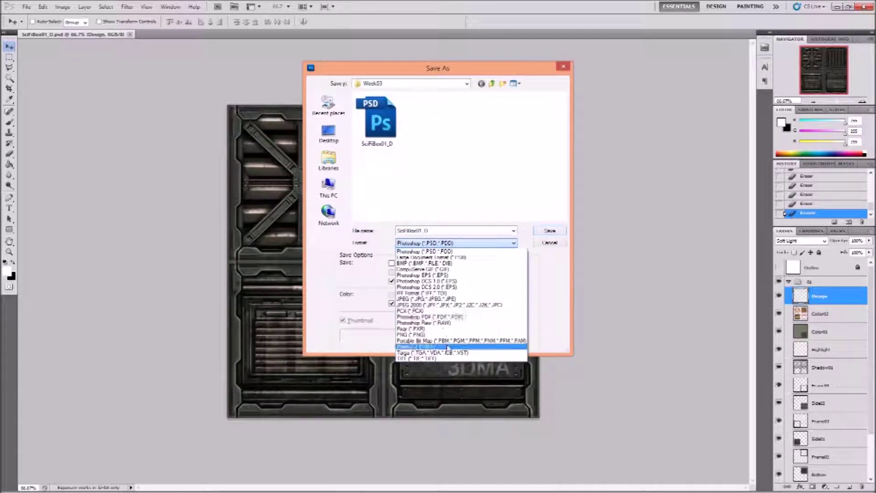
pyautogui.click(445, 353)
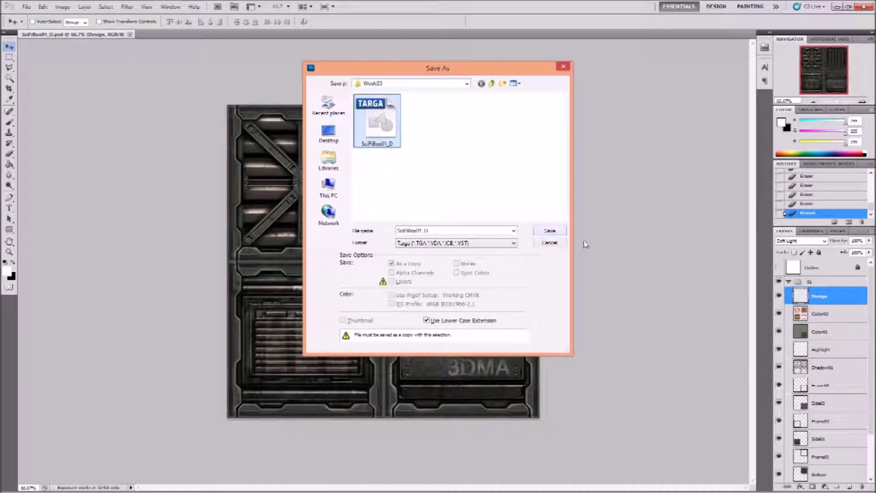
pyautogui.click(550, 230)
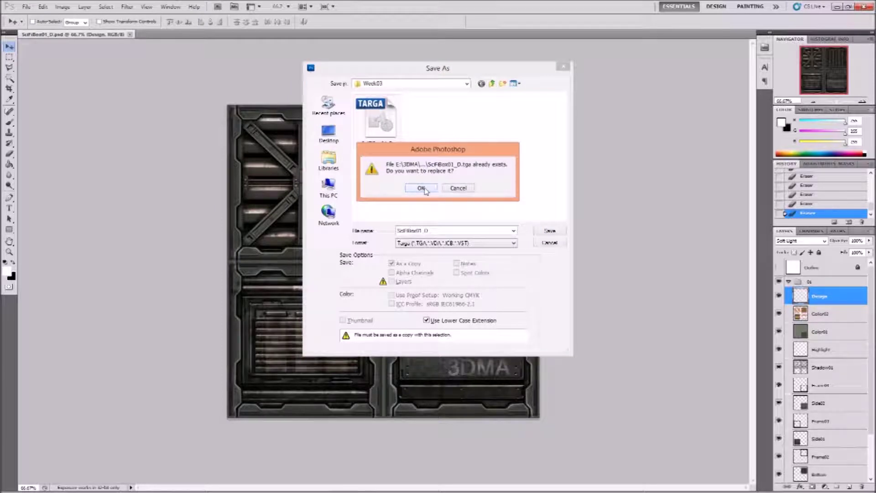
pyautogui.click(422, 188)
pyautogui.click(462, 167)
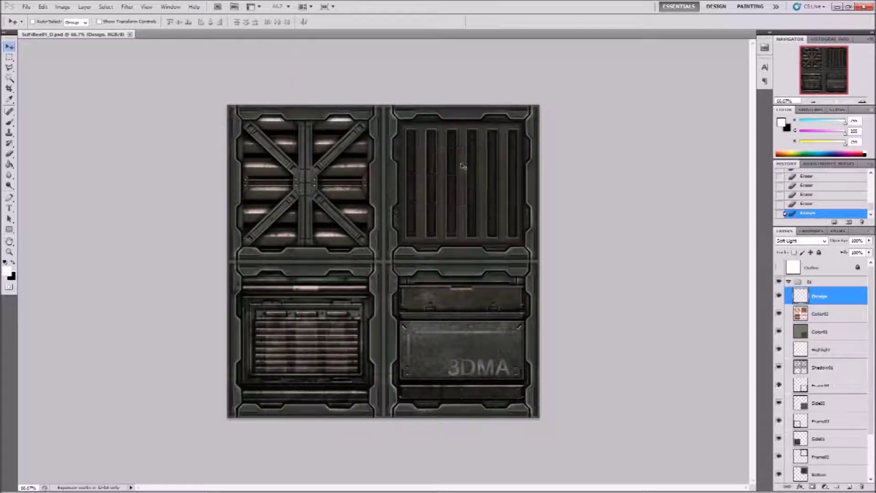
# Step: Switch to 3ds Max and examine the updated texture on the crate's sides and top
pyautogui.click(863, 100)
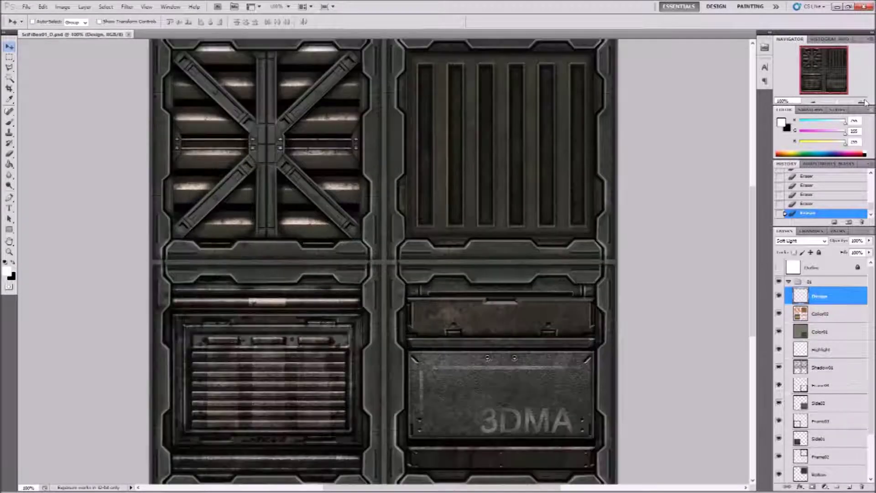
pyautogui.click(836, 8)
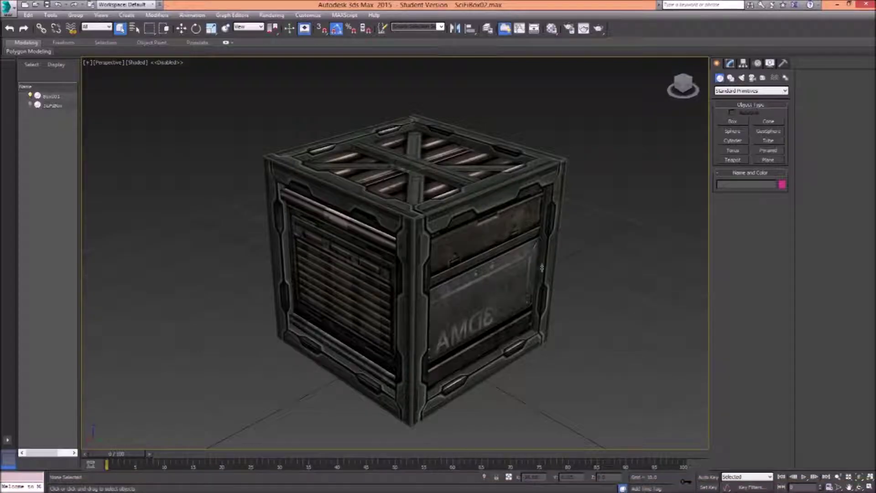
pyautogui.moveTo(580, 265); pyautogui.dragTo(514, 277)
pyautogui.moveTo(645, 329); pyautogui.dragTo(424, 213)
pyautogui.scroll(-3, 417, 216)
pyautogui.scroll(-2, 433, 193)
pyautogui.scroll(4, 417, 205)
pyautogui.click(423, 212)
pyautogui.click(181, 29)
# Step: Turn on the viewport statistics in the active view, using the Total + Selection option
pyautogui.click(86, 60)
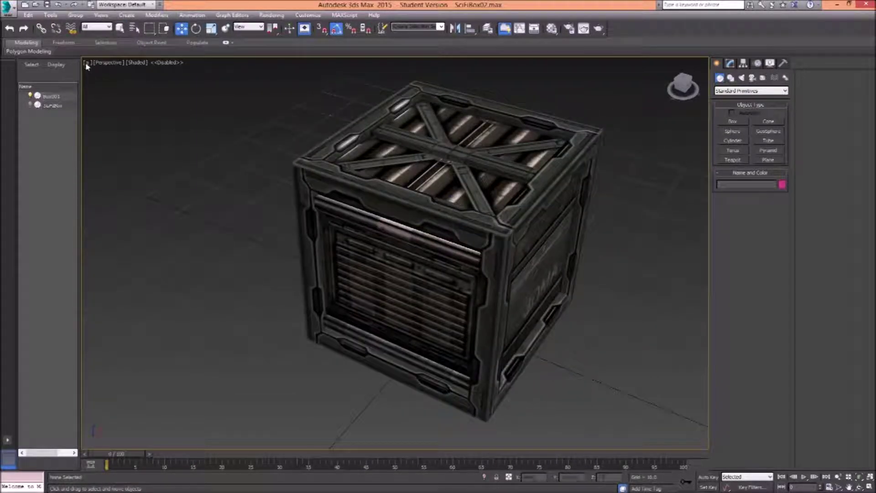
pyautogui.click(86, 63)
pyautogui.click(165, 63)
pyautogui.click(136, 63)
pyautogui.click(109, 63)
pyautogui.click(86, 75)
pyautogui.click(86, 62)
pyautogui.click(145, 170)
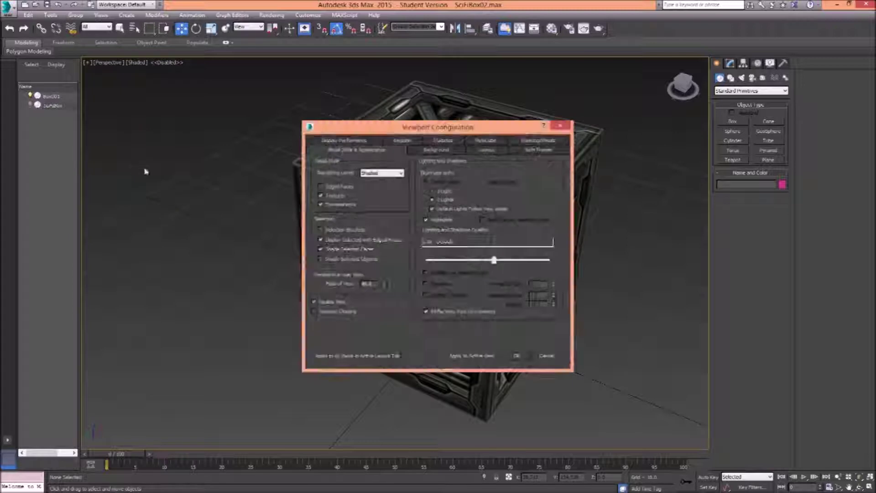
pyautogui.click(445, 140)
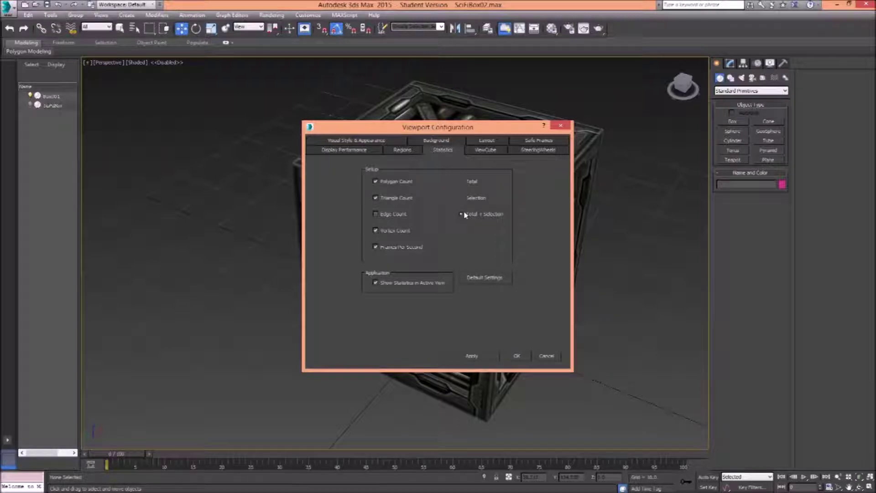
pyautogui.click(518, 358)
# Step: Select the crate Box001 and add an Unwrap UVW modifier to it
pyautogui.moveTo(470, 186); pyautogui.dragTo(442, 189)
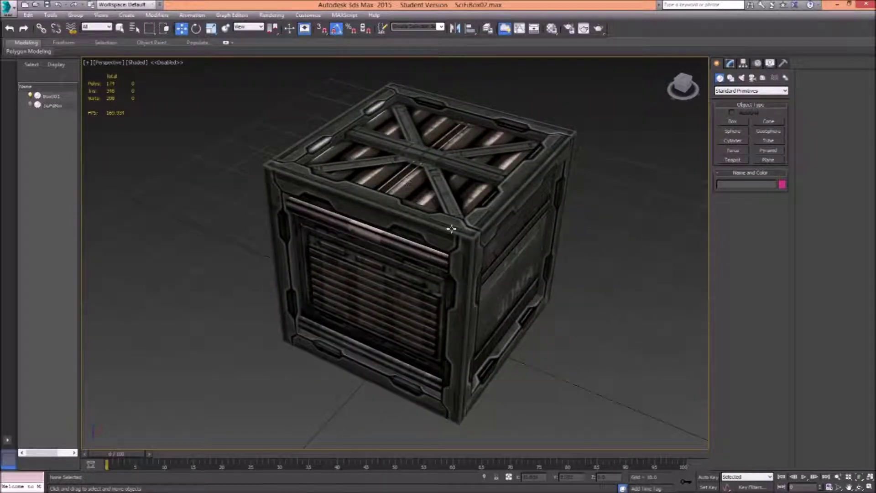
pyautogui.moveTo(452, 229); pyautogui.dragTo(548, 229)
pyautogui.moveTo(191, 172); pyautogui.dragTo(317, 155)
pyautogui.moveTo(419, 228); pyautogui.dragTo(680, 219)
pyautogui.click(451, 261)
pyautogui.scroll(-5, 451, 260)
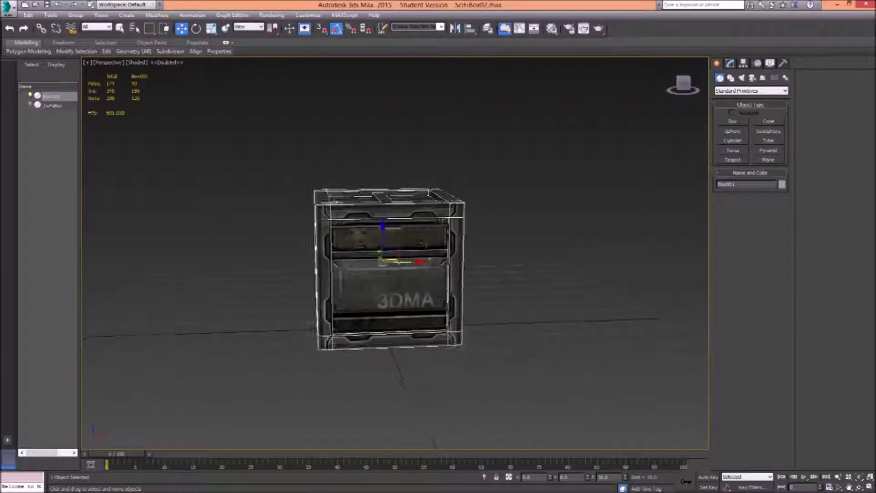
pyautogui.scroll(3, 412, 299)
pyautogui.moveTo(329, 321); pyautogui.dragTo(374, 286)
pyautogui.click(729, 64)
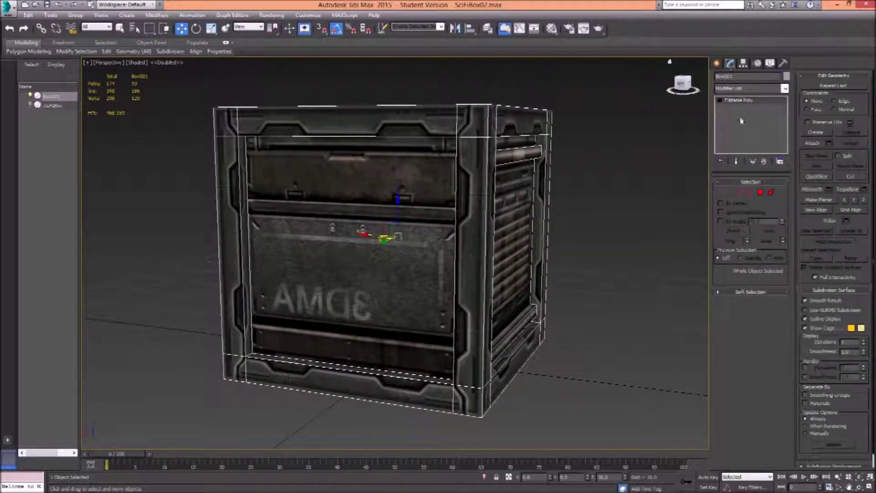
pyautogui.click(750, 92)
pyautogui.scroll(-5, 753, 319)
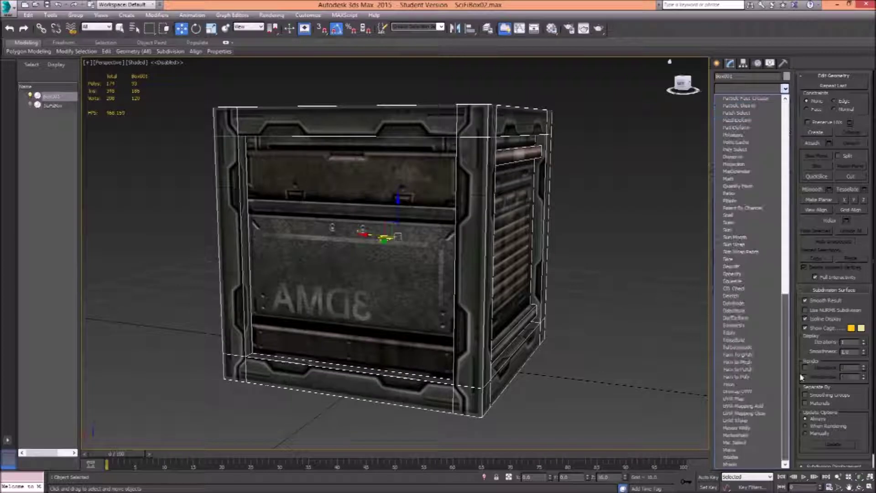
pyautogui.click(738, 391)
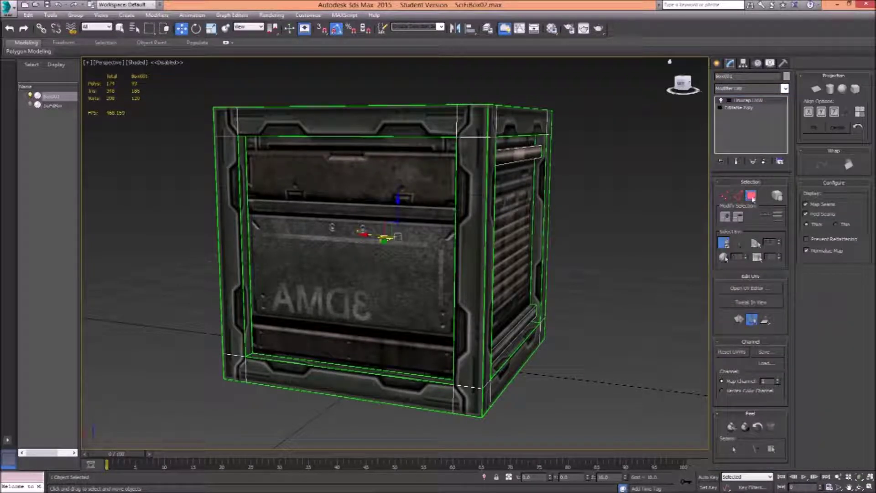
# Step: Select the crate's mirrored 3DMA panel face and show the SciFiBox01_D.tga map behind its UVs in the UV Editor
pyautogui.click(751, 196)
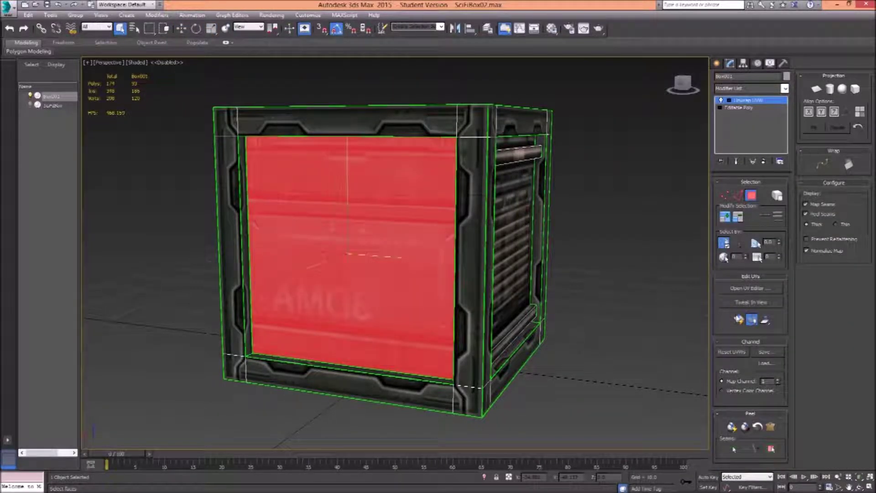
pyautogui.click(755, 289)
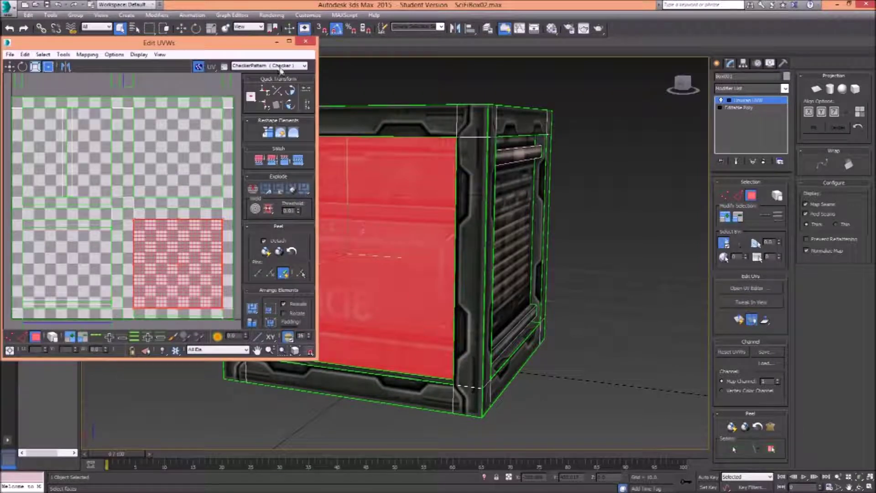
pyautogui.click(292, 66)
pyautogui.click(281, 81)
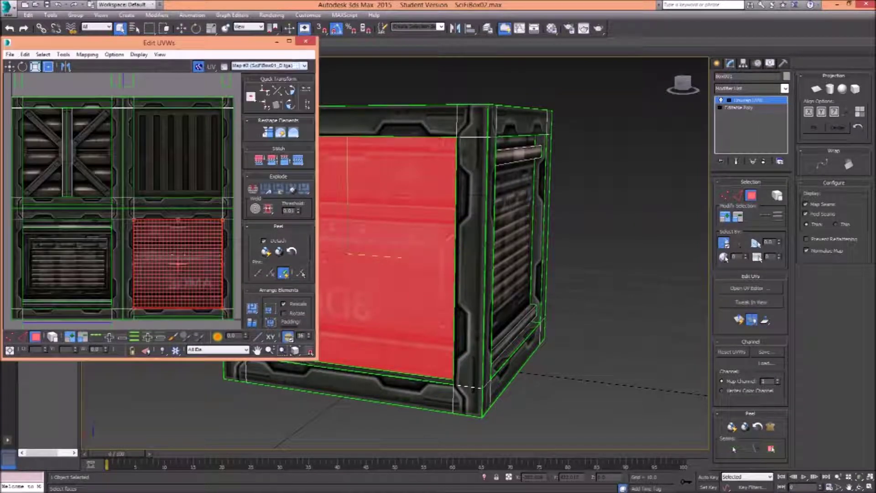
# Step: Mirror the selected panel's UVs left to right so the 3DMA lettering reads forwards, close the UV Editor and deselect the crate
pyautogui.moveTo(262, 41); pyautogui.dragTo(777, 28)
pyautogui.moveTo(321, 224); pyautogui.dragTo(266, 215)
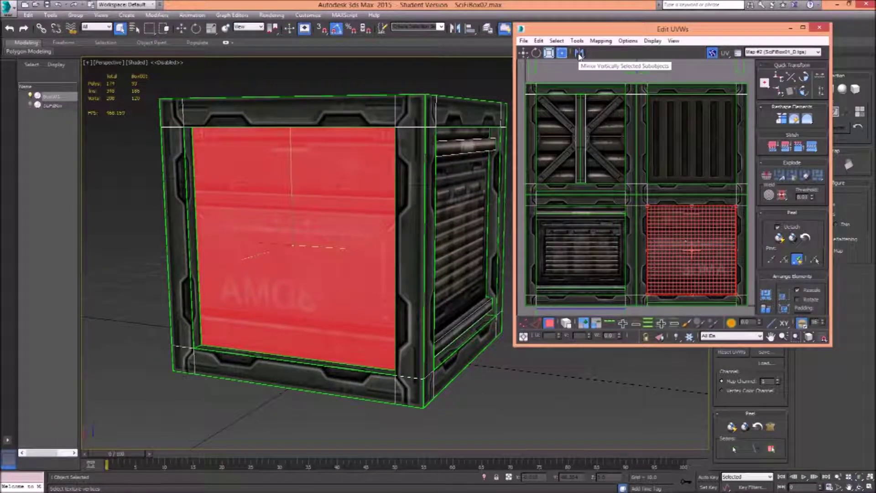
pyautogui.click(578, 54)
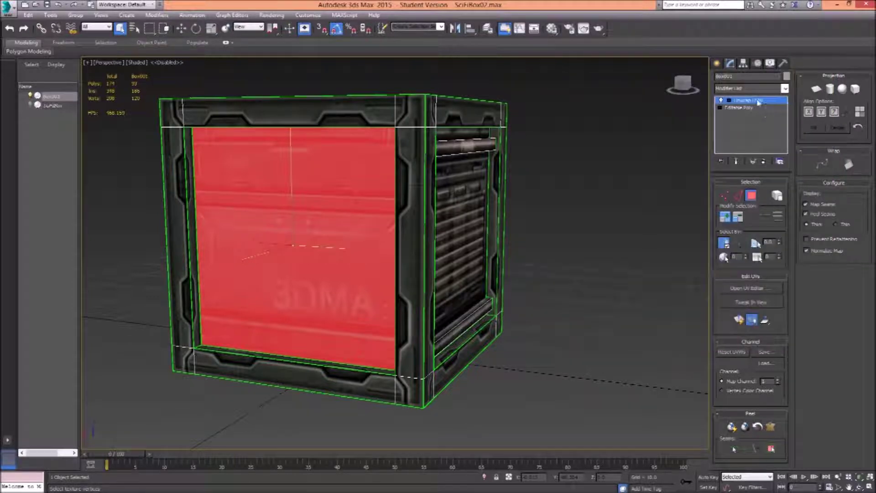
pyautogui.click(758, 102)
pyautogui.click(594, 171)
pyautogui.moveTo(488, 192); pyautogui.dragTo(429, 179)
pyautogui.scroll(4, 429, 179)
pyautogui.scroll(-5, 546, 183)
pyautogui.moveTo(414, 257); pyautogui.dragTo(412, 228)
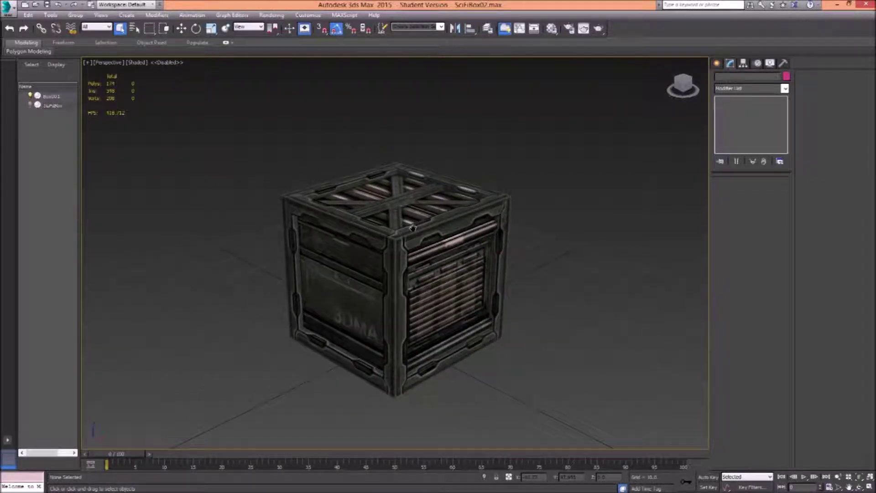
pyautogui.moveTo(319, 491)
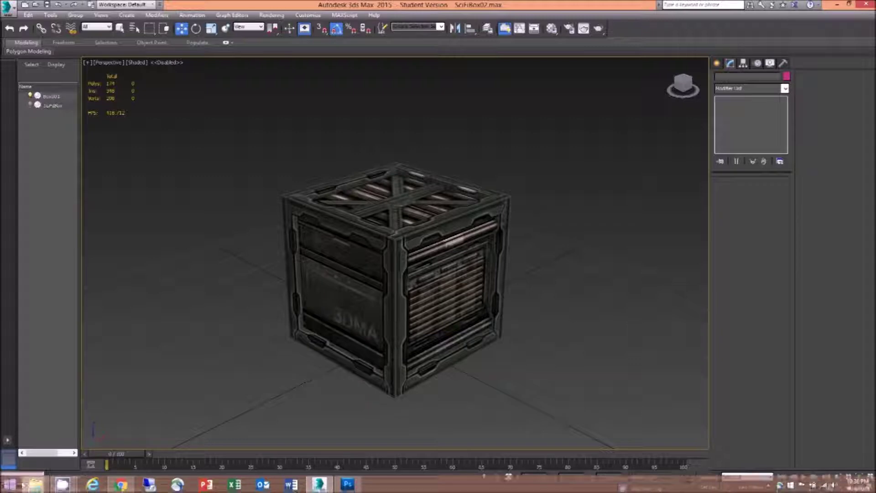
pyautogui.click(33, 485)
pyautogui.moveTo(642, 188); pyautogui.dragTo(657, 160)
pyautogui.click(558, 4)
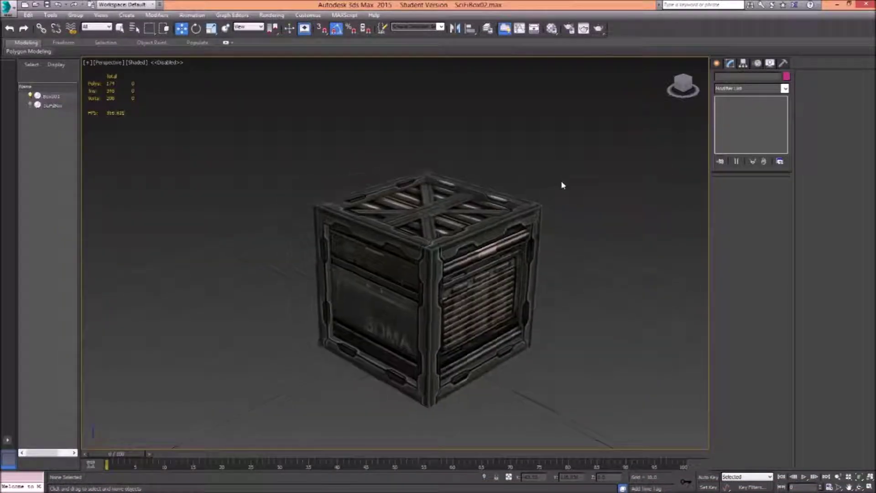
# Step: Inspect the finished crate from several angles, checking the lettered panel, the slatted side and the cross-braced top
pyautogui.scroll(5, 563, 185)
pyautogui.moveTo(554, 141); pyautogui.dragTo(451, 193)
pyautogui.scroll(-3, 507, 143)
pyautogui.scroll(-3, 485, 183)
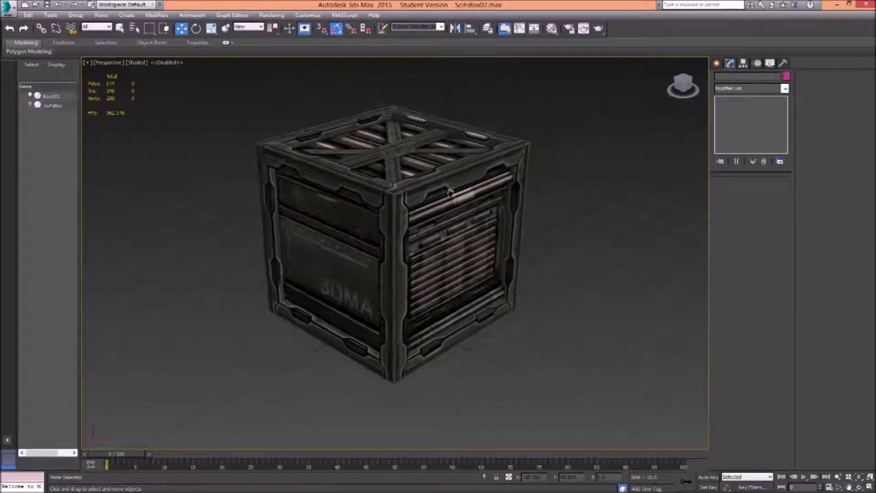
pyautogui.moveTo(424, 239); pyautogui.dragTo(493, 223)
pyautogui.moveTo(340, 274); pyautogui.dragTo(452, 215)
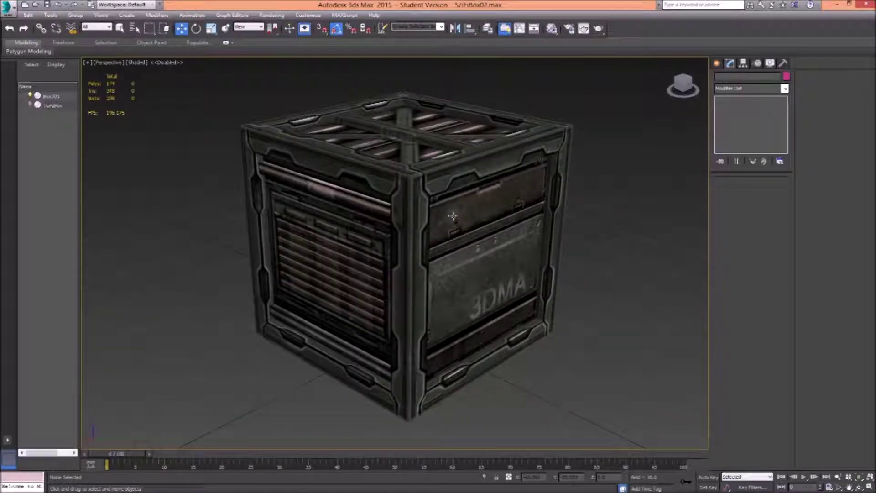
pyautogui.moveTo(470, 186); pyautogui.dragTo(490, 209)
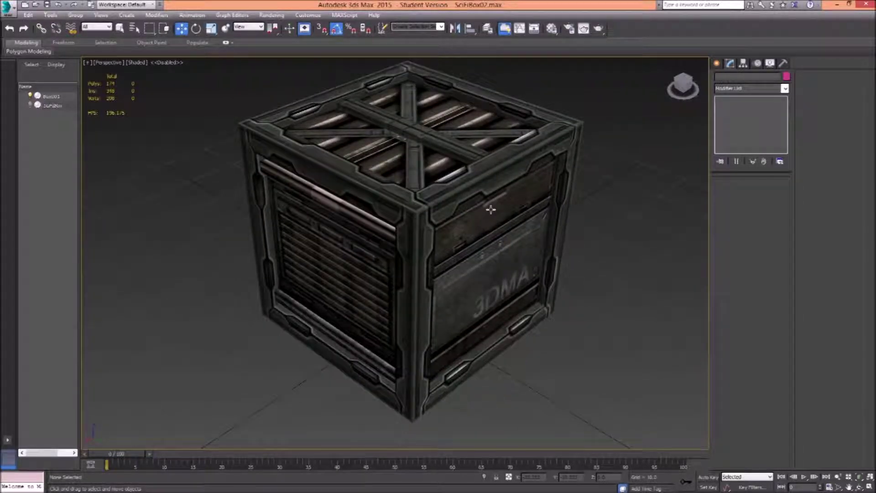
pyautogui.moveTo(487, 205); pyautogui.dragTo(512, 201)
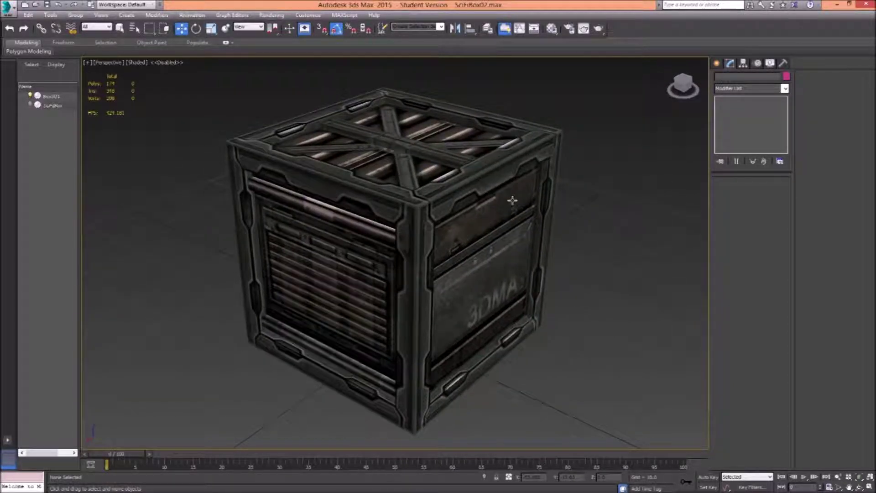